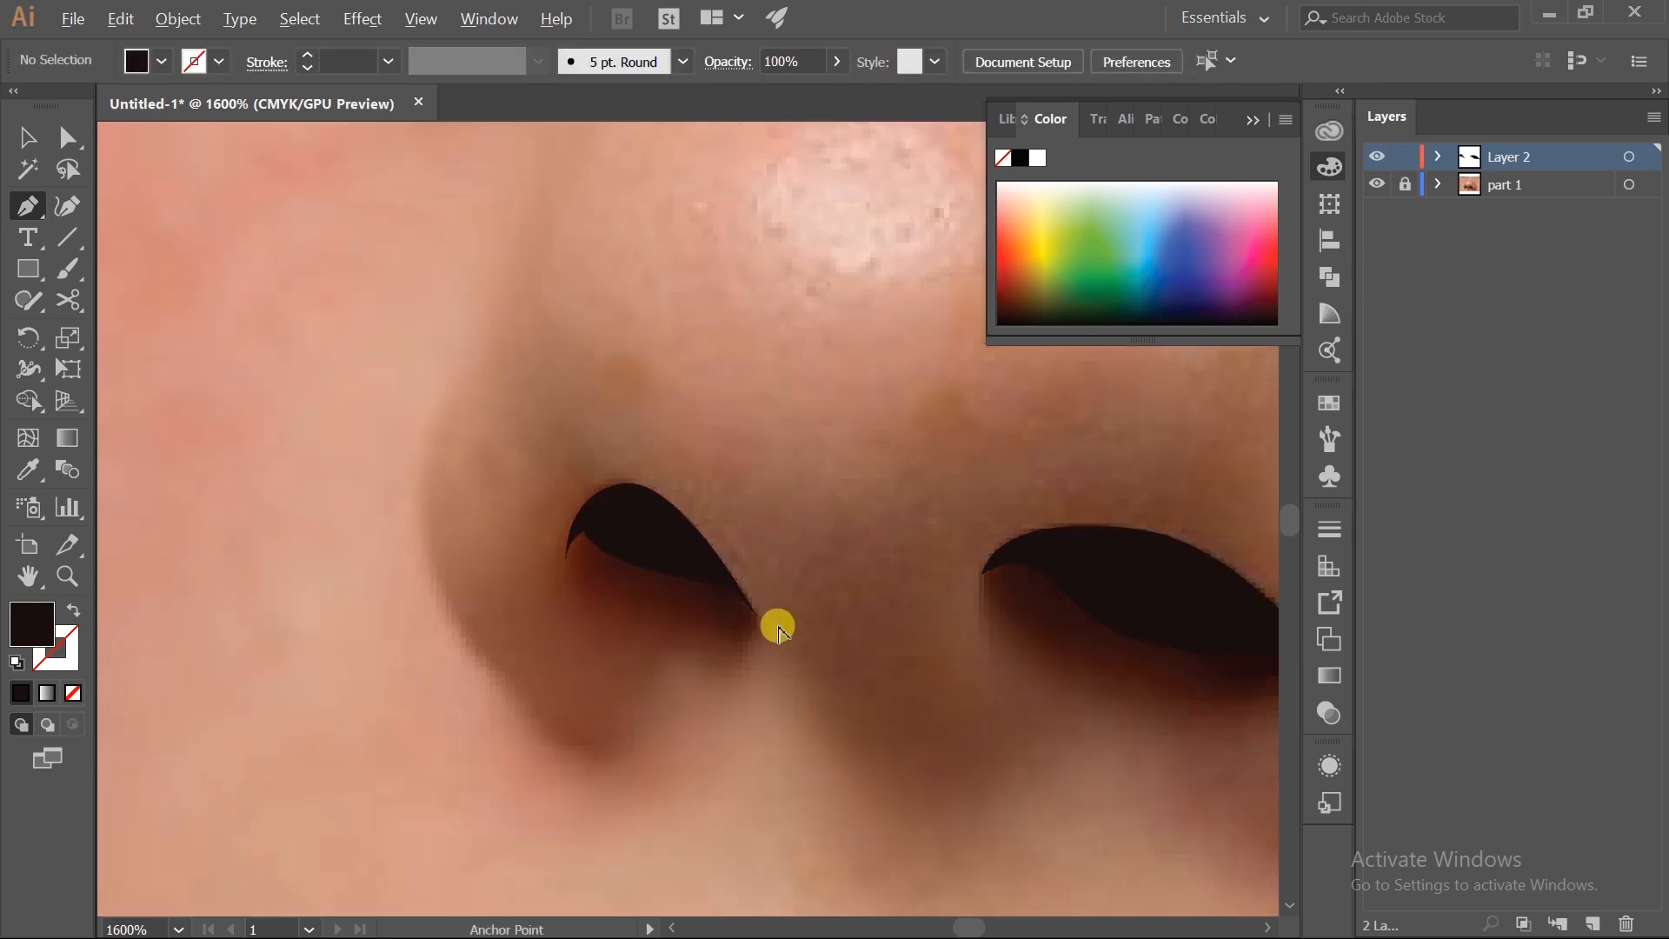
pyautogui.scroll(-3, 778, 630)
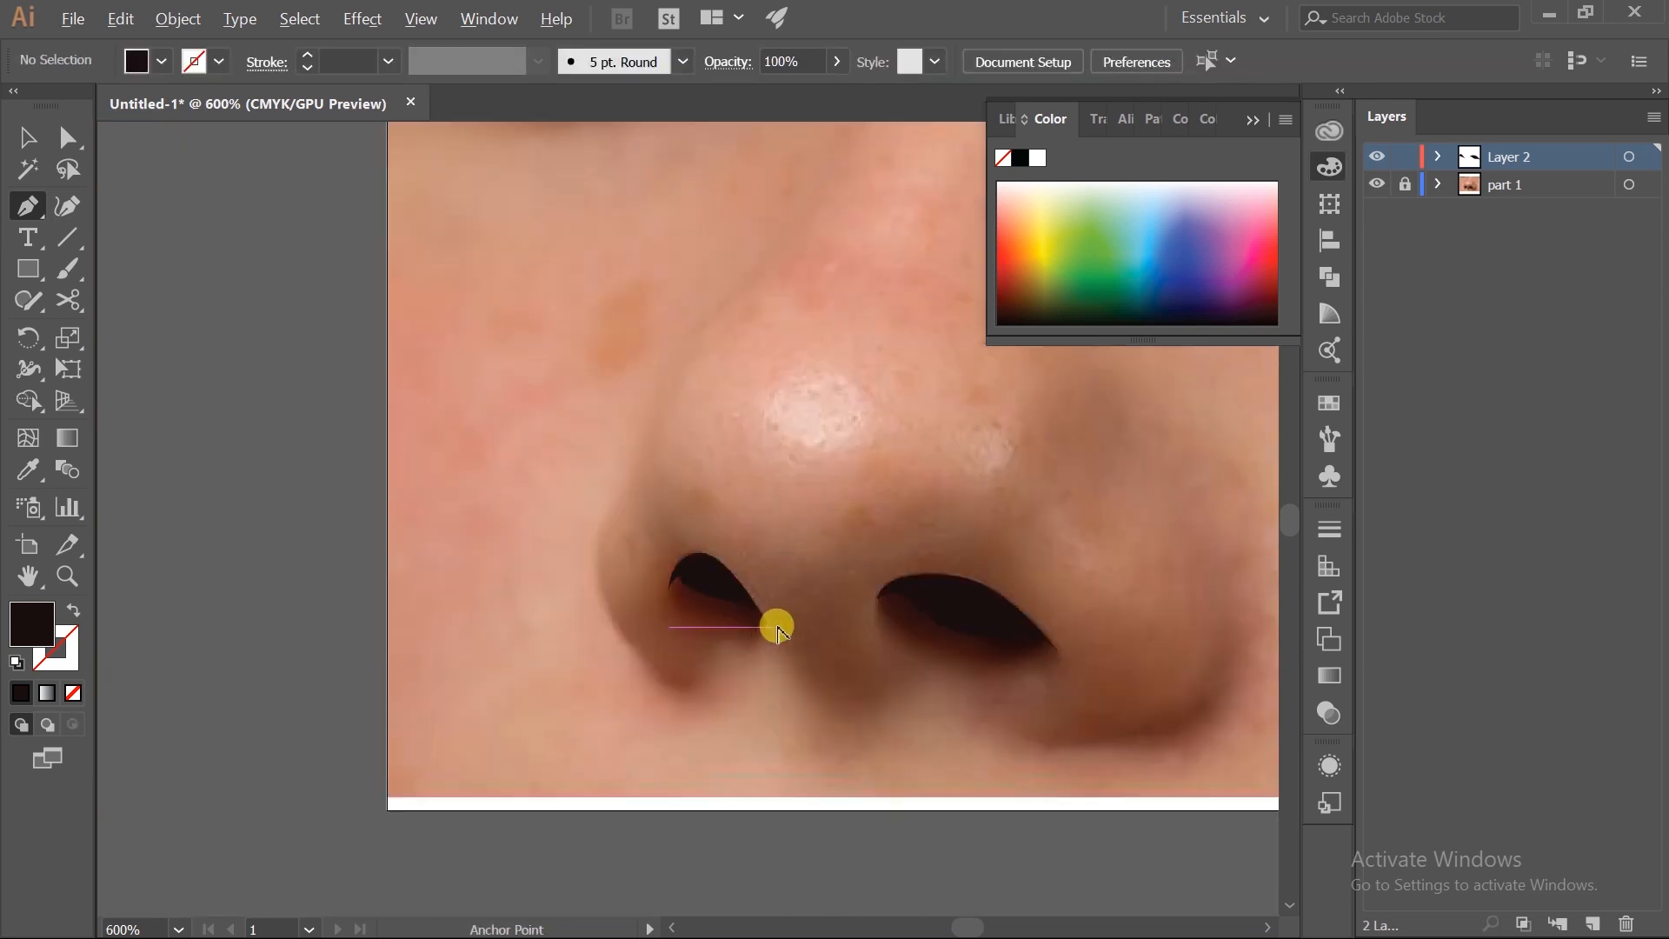
pyautogui.click(1377, 184)
pyautogui.scroll(5, 1047, 693)
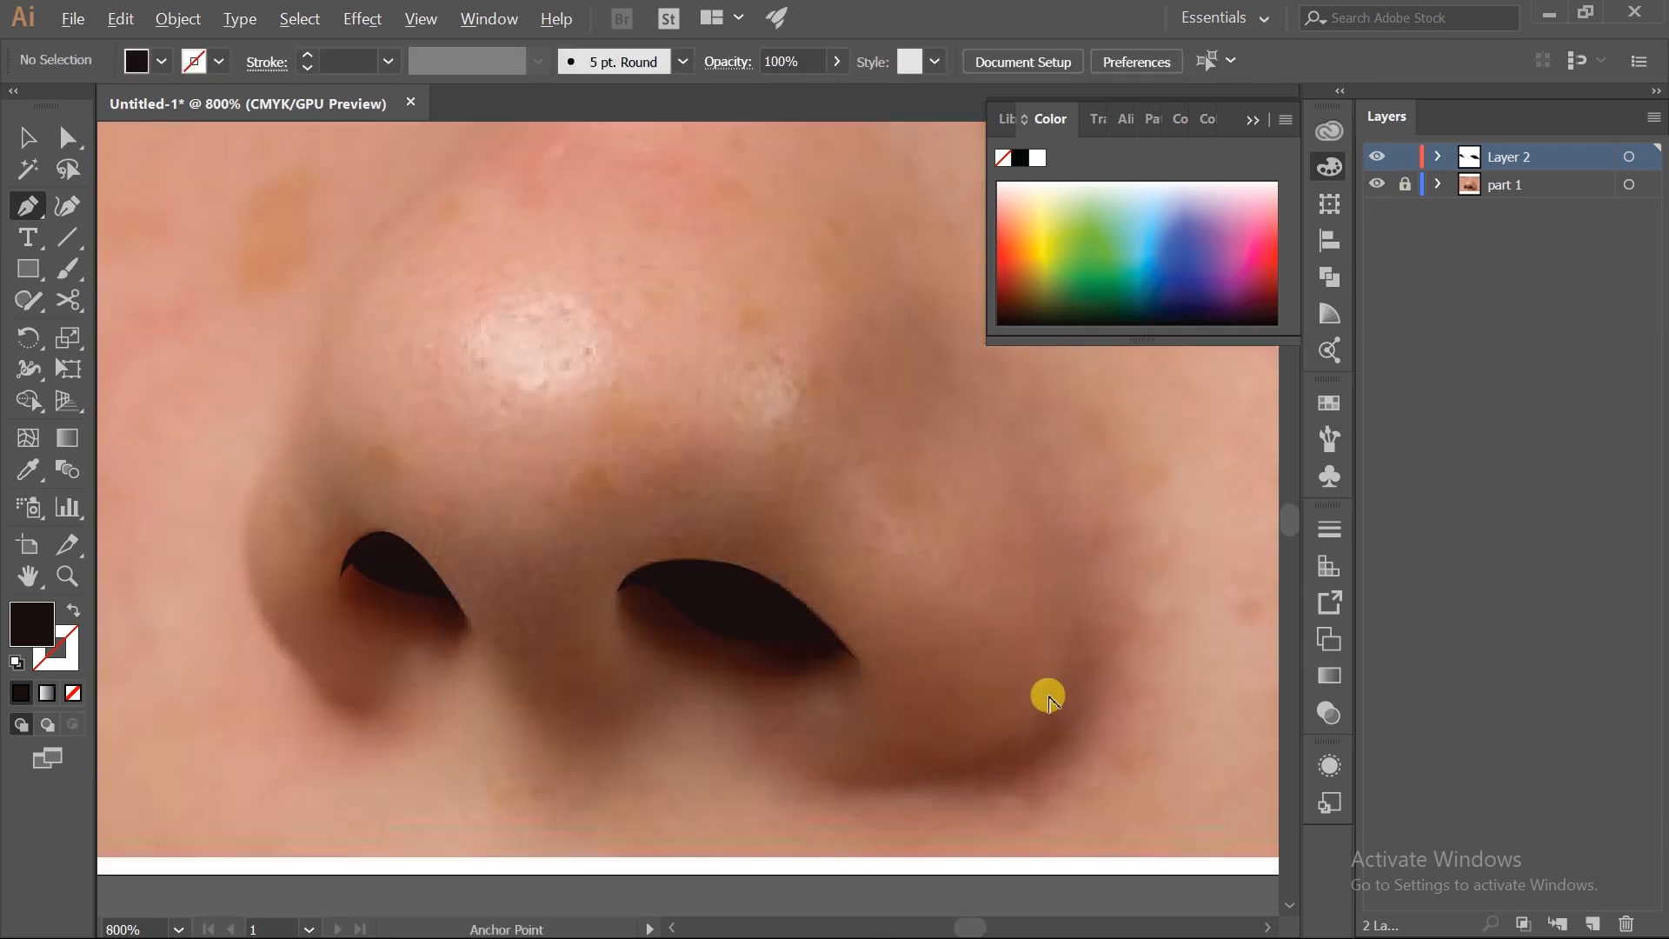
pyautogui.moveTo(1047, 693); pyautogui.dragTo(936, 707)
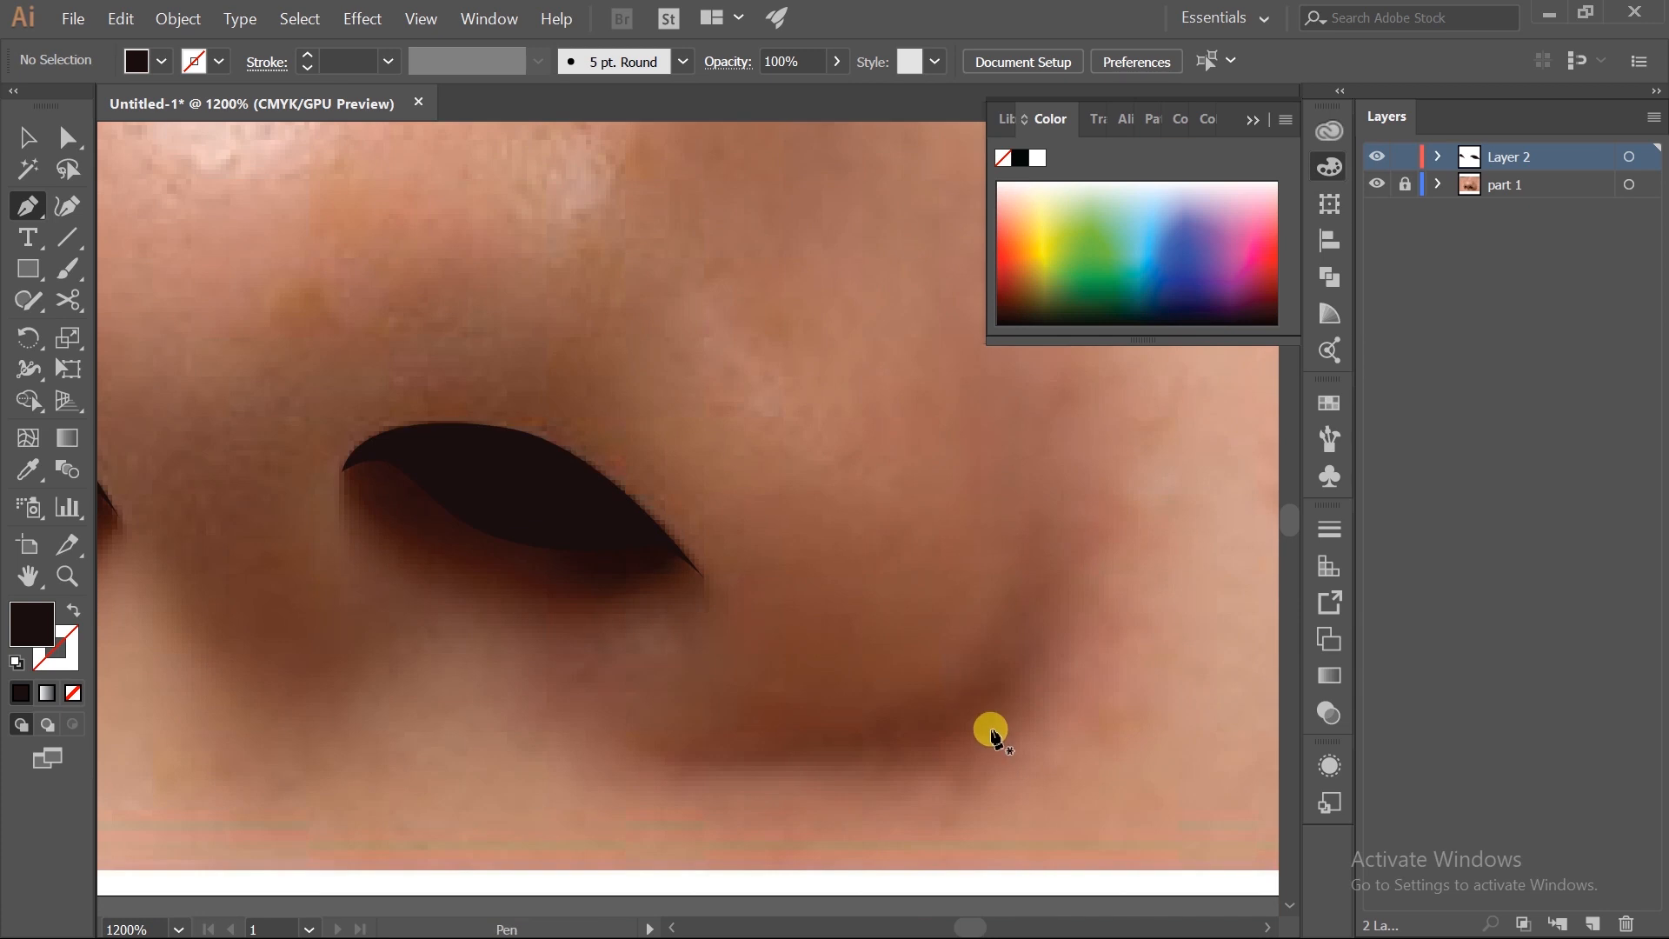
pyautogui.click(638, 755)
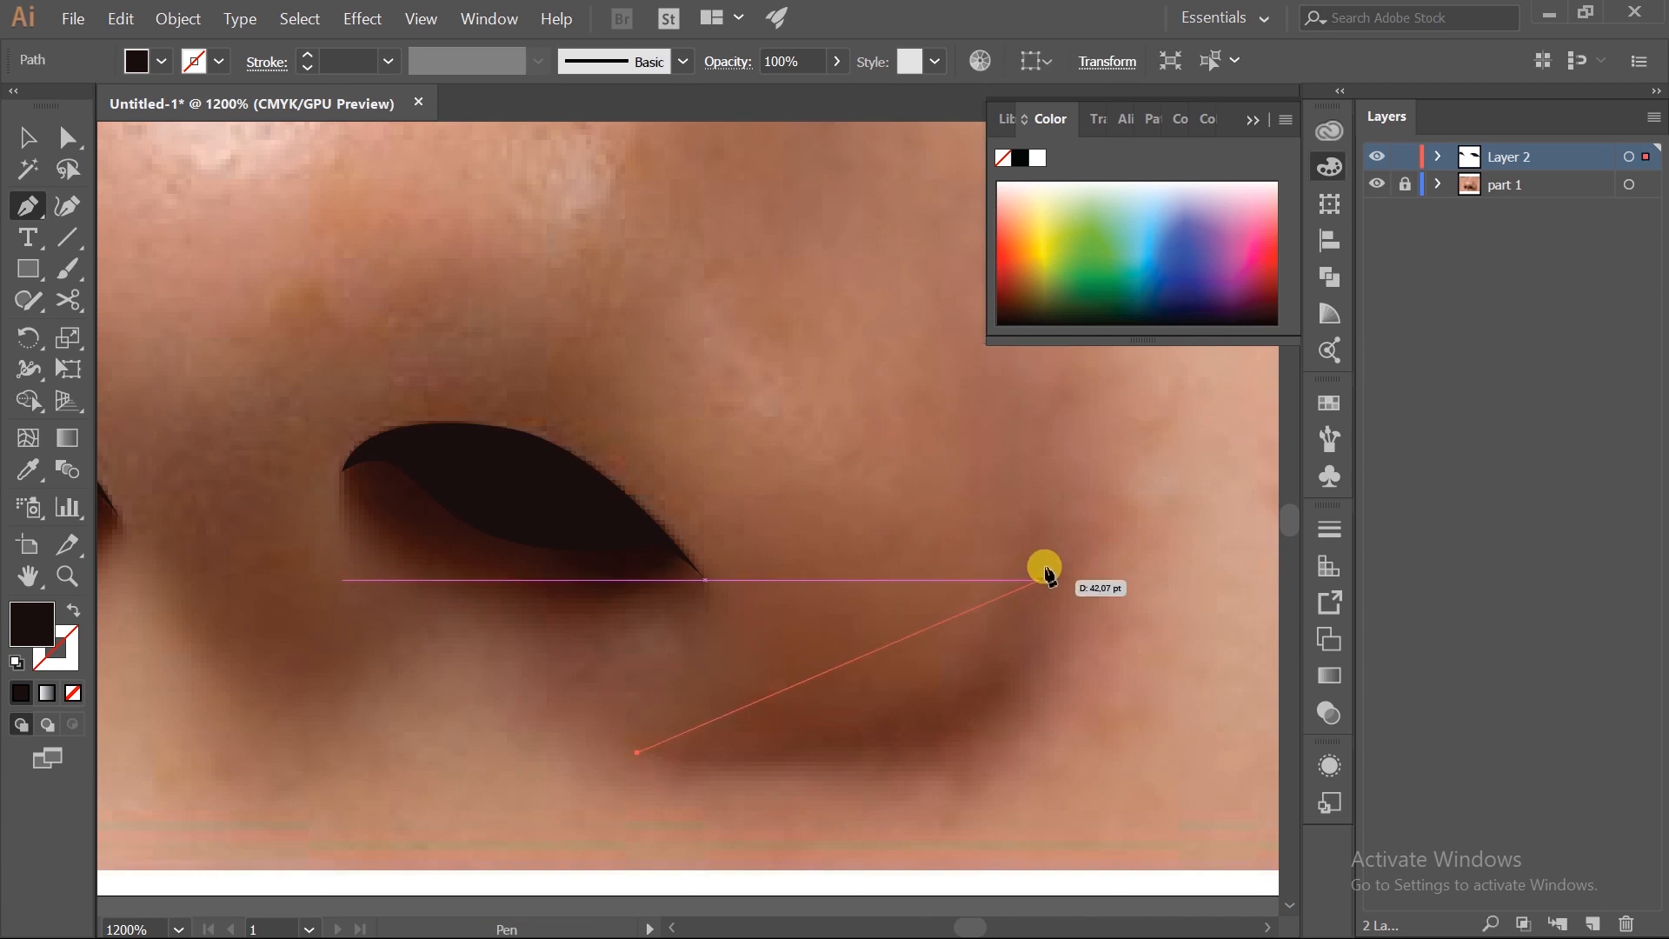
pyautogui.moveTo(1042, 548); pyautogui.dragTo(1102, 317)
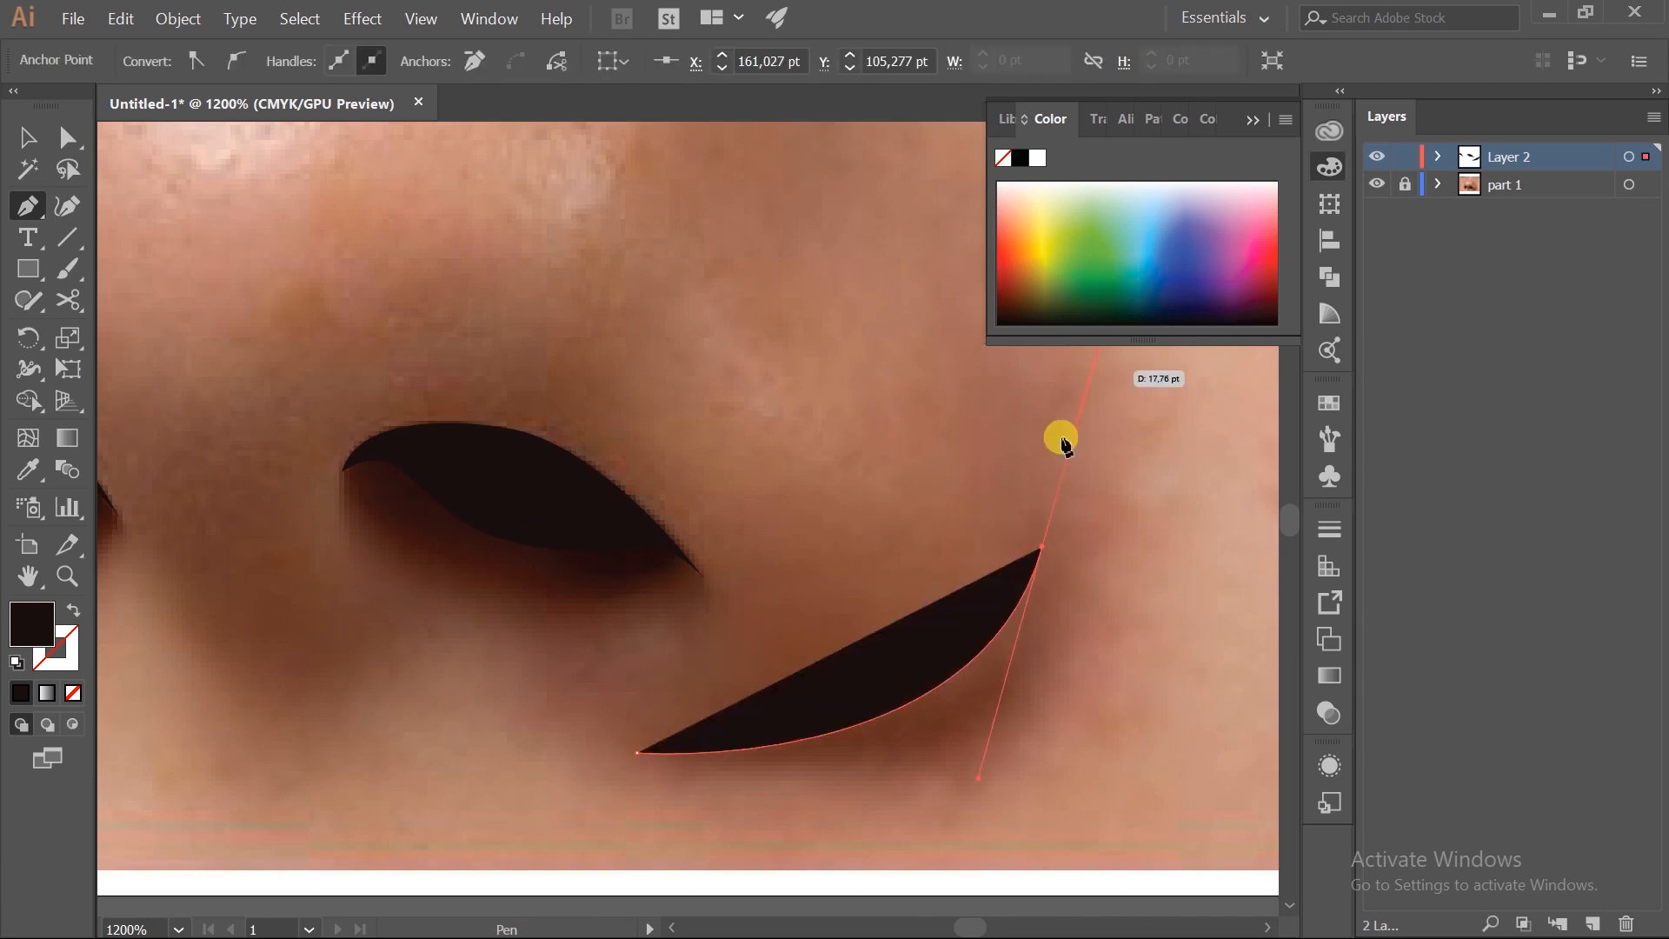
pyautogui.click(640, 753)
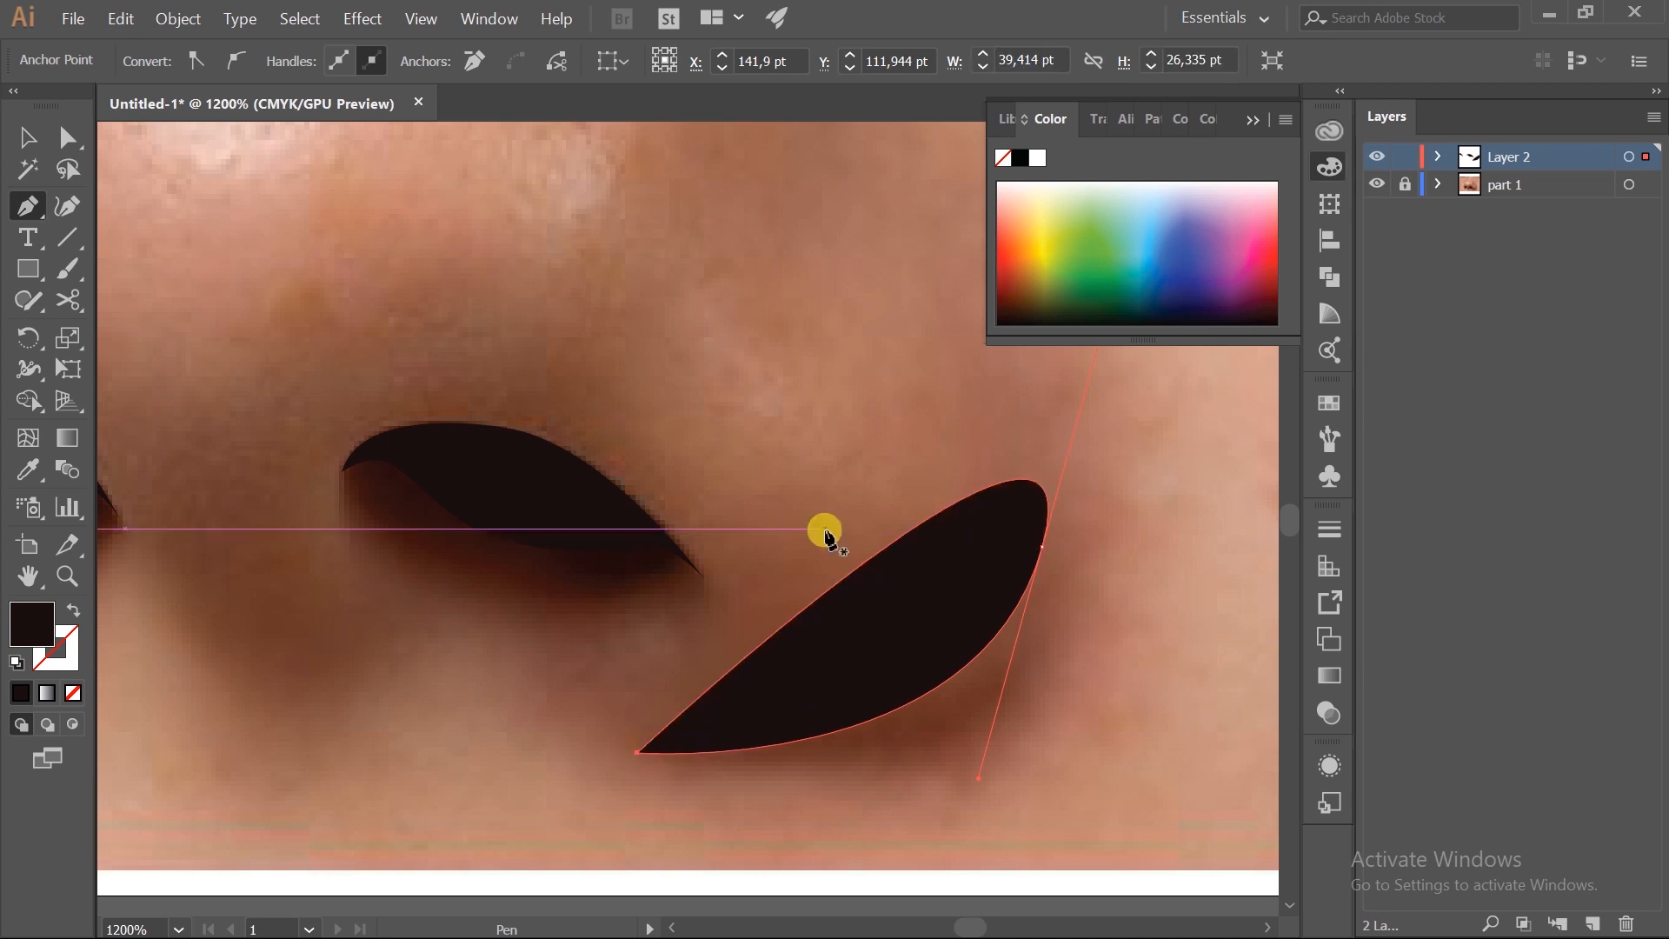
pyautogui.hscroll(3, 906, 328)
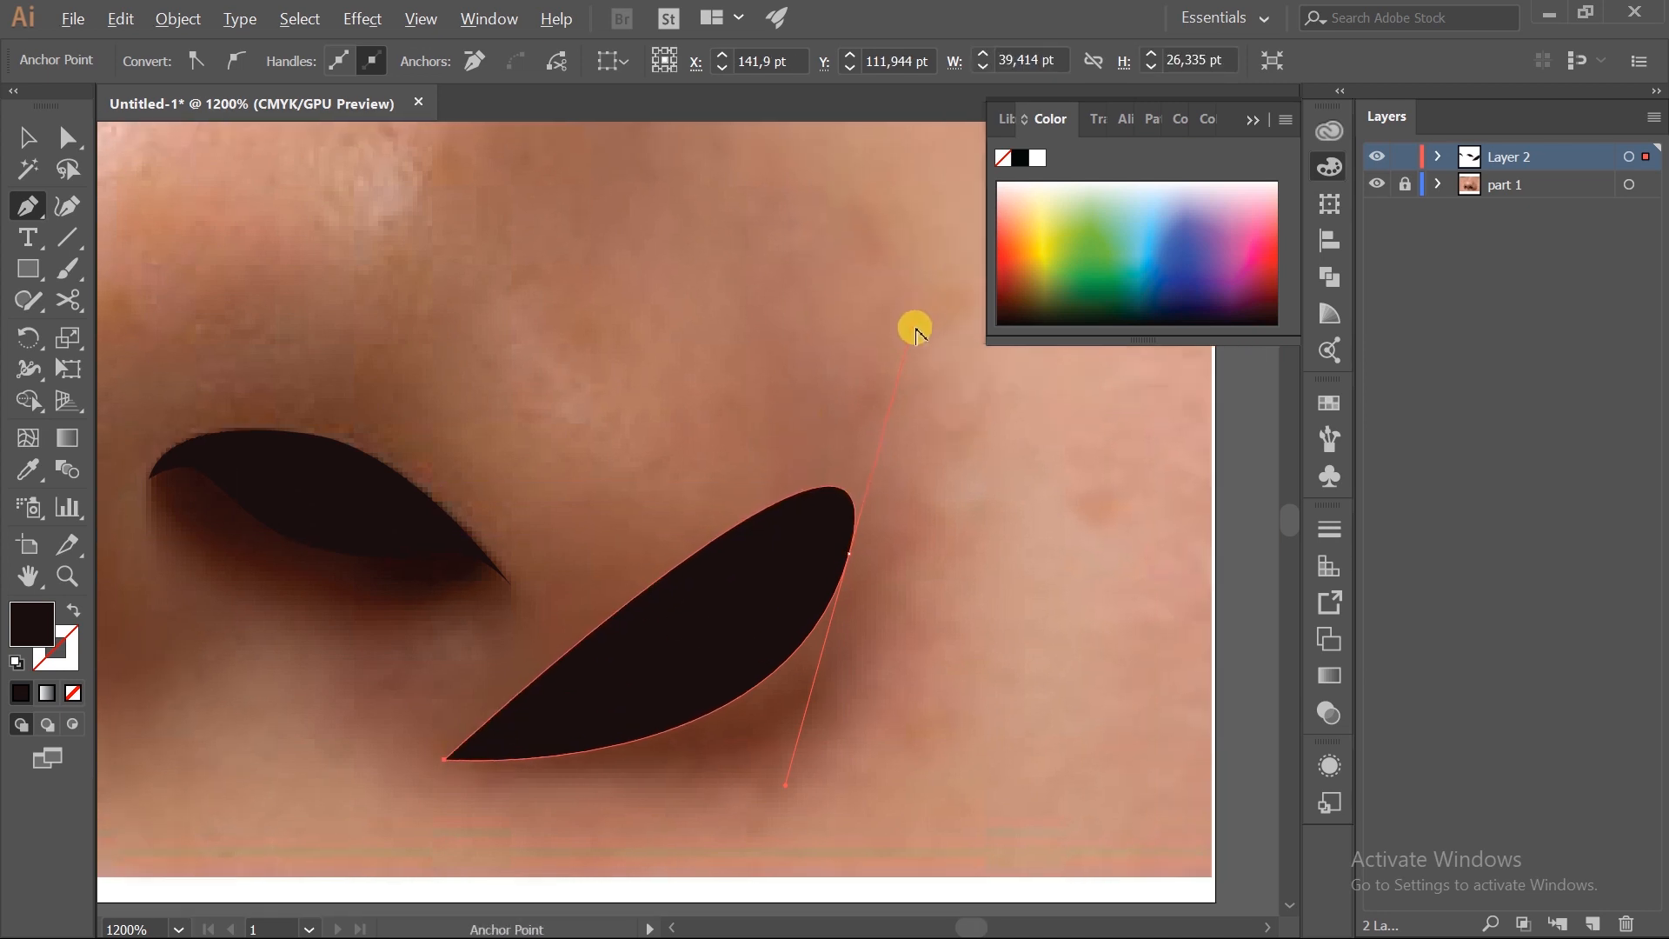
pyautogui.moveTo(929, 544); pyautogui.dragTo(866, 859)
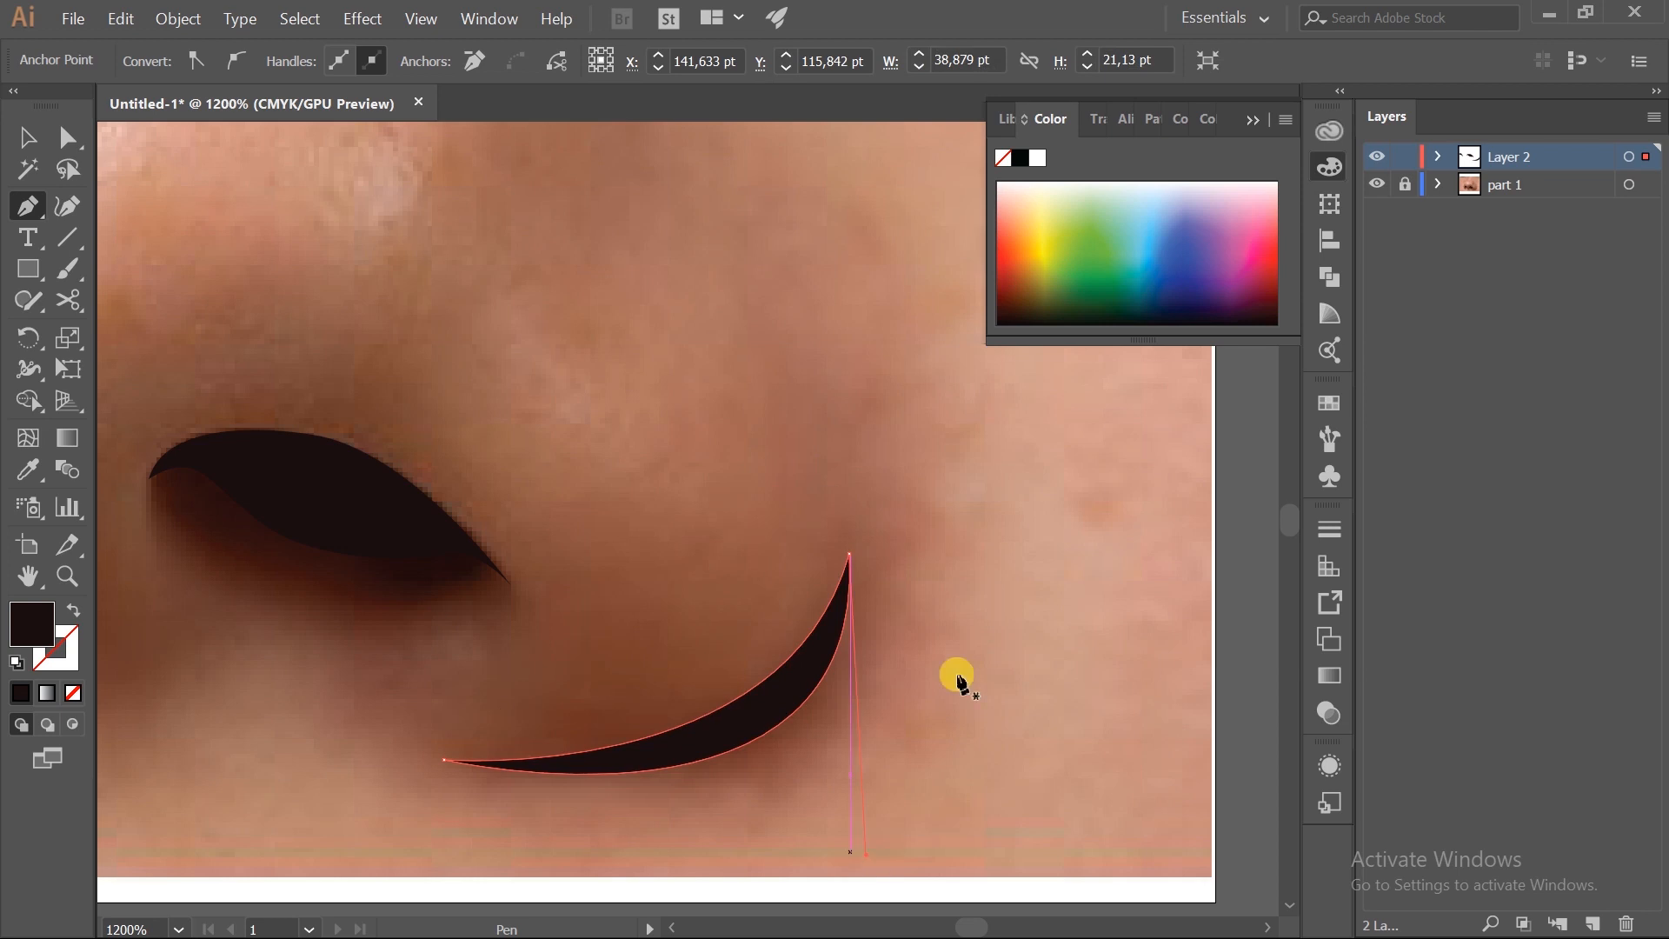
pyautogui.scroll(-5, 959, 681)
pyautogui.scroll(6, 895, 663)
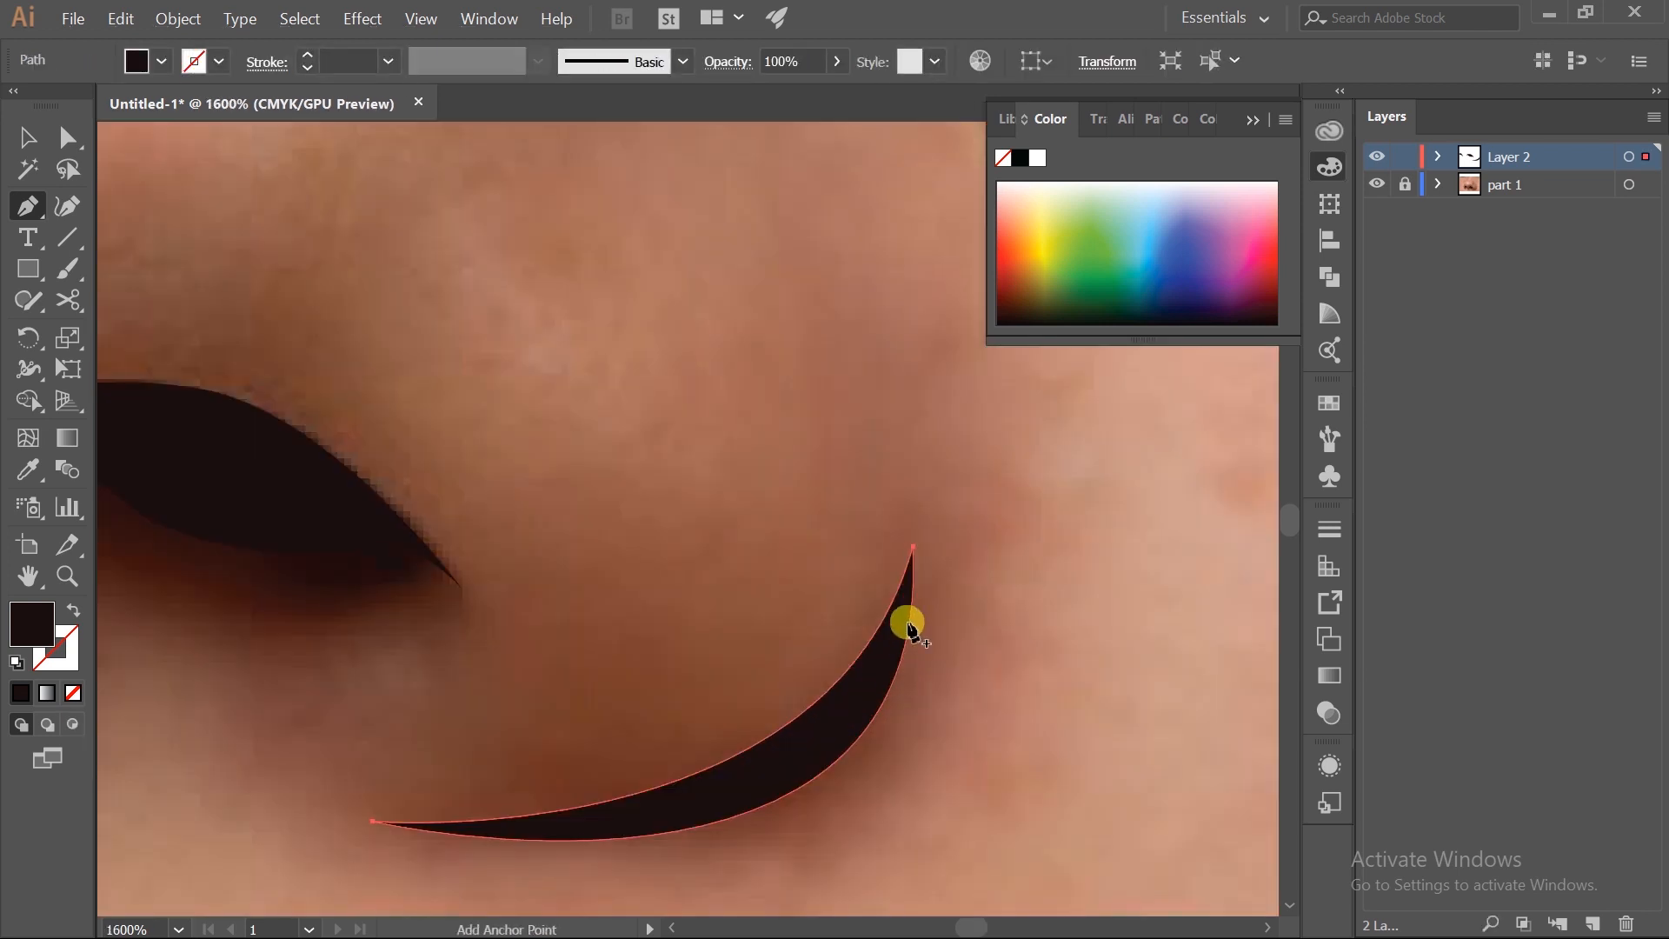
pyautogui.press('Delete')
# - Draw a dark filled crescent with the Pen tool along the lower outer edge of the nose's right wing, then deselect it
pyautogui.scroll(-1, 909, 626)
pyautogui.click(914, 421)
pyautogui.moveTo(833, 691); pyautogui.dragTo(664, 750)
pyautogui.click(554, 730)
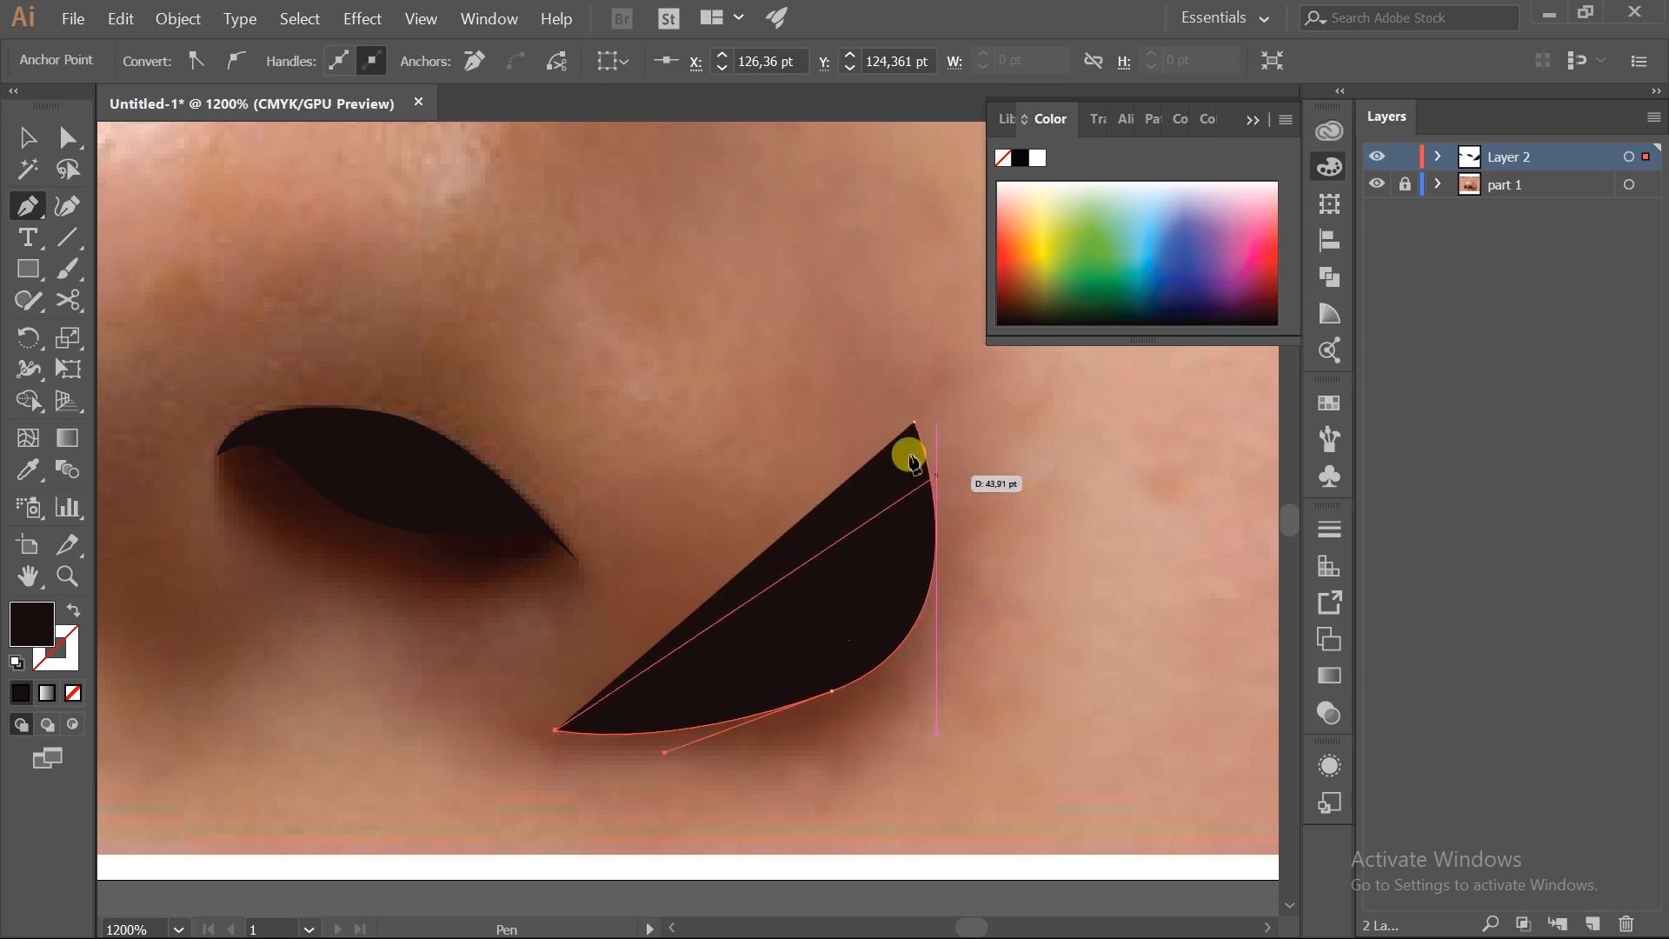
pyautogui.moveTo(914, 424); pyautogui.dragTo(914, 320)
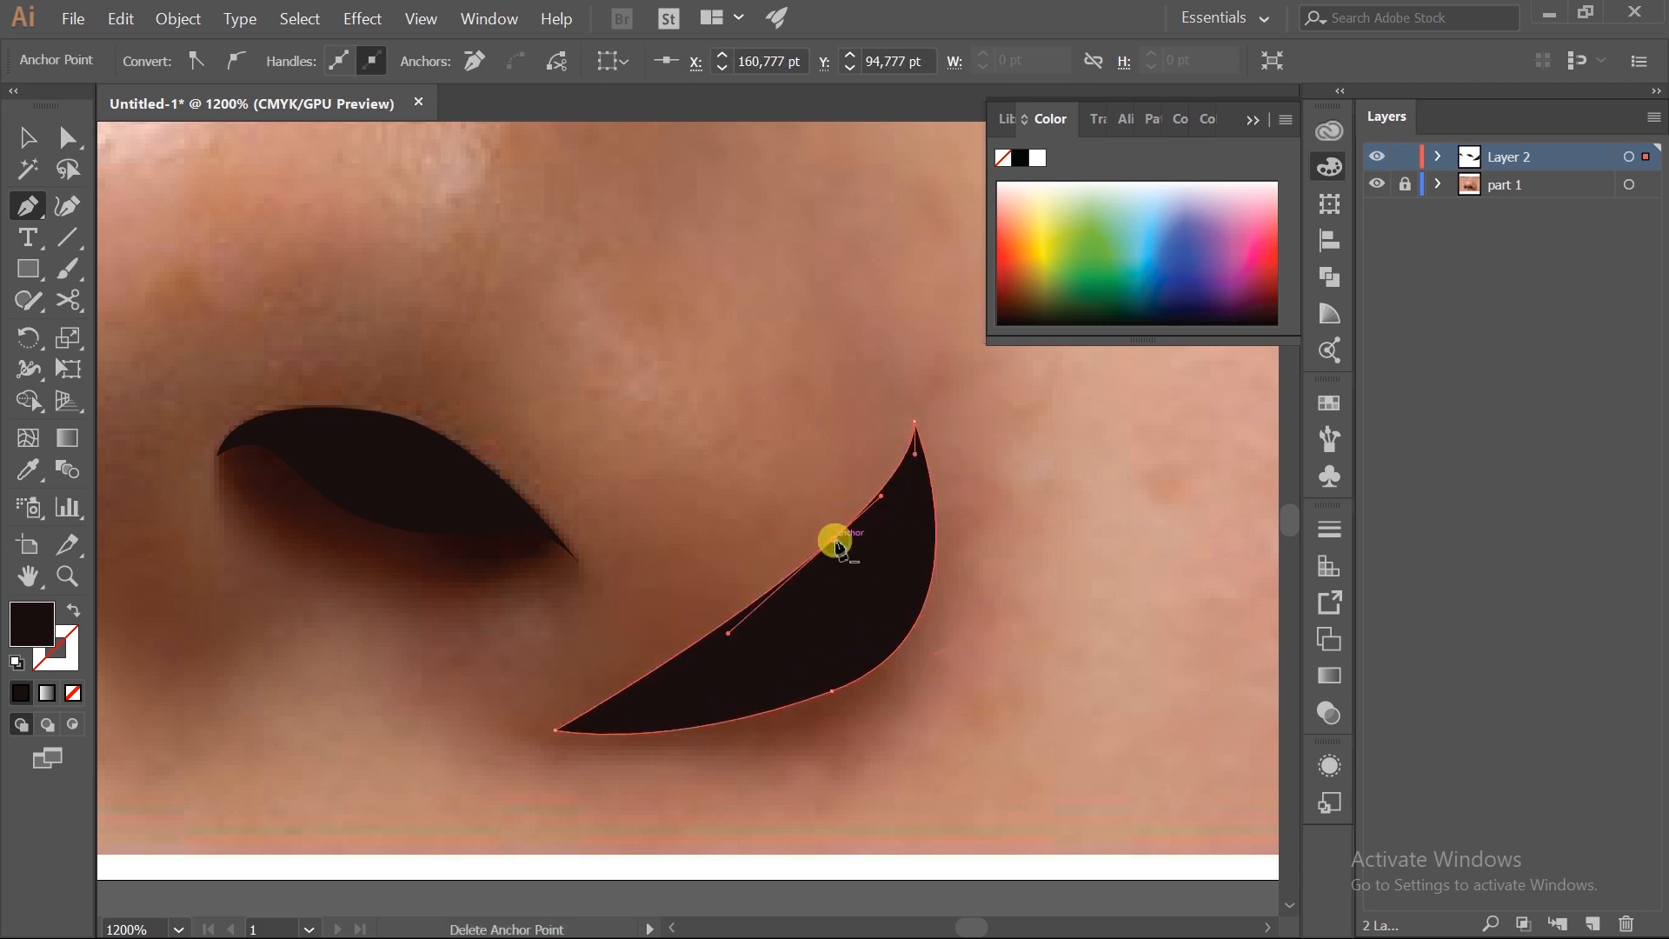
pyautogui.click(837, 544)
pyautogui.moveTo(904, 700)
pyautogui.mouseDown()
pyautogui.moveTo(971, 669)
pyautogui.moveTo(1015, 570)
pyautogui.moveTo(891, 706)
pyautogui.mouseUp()
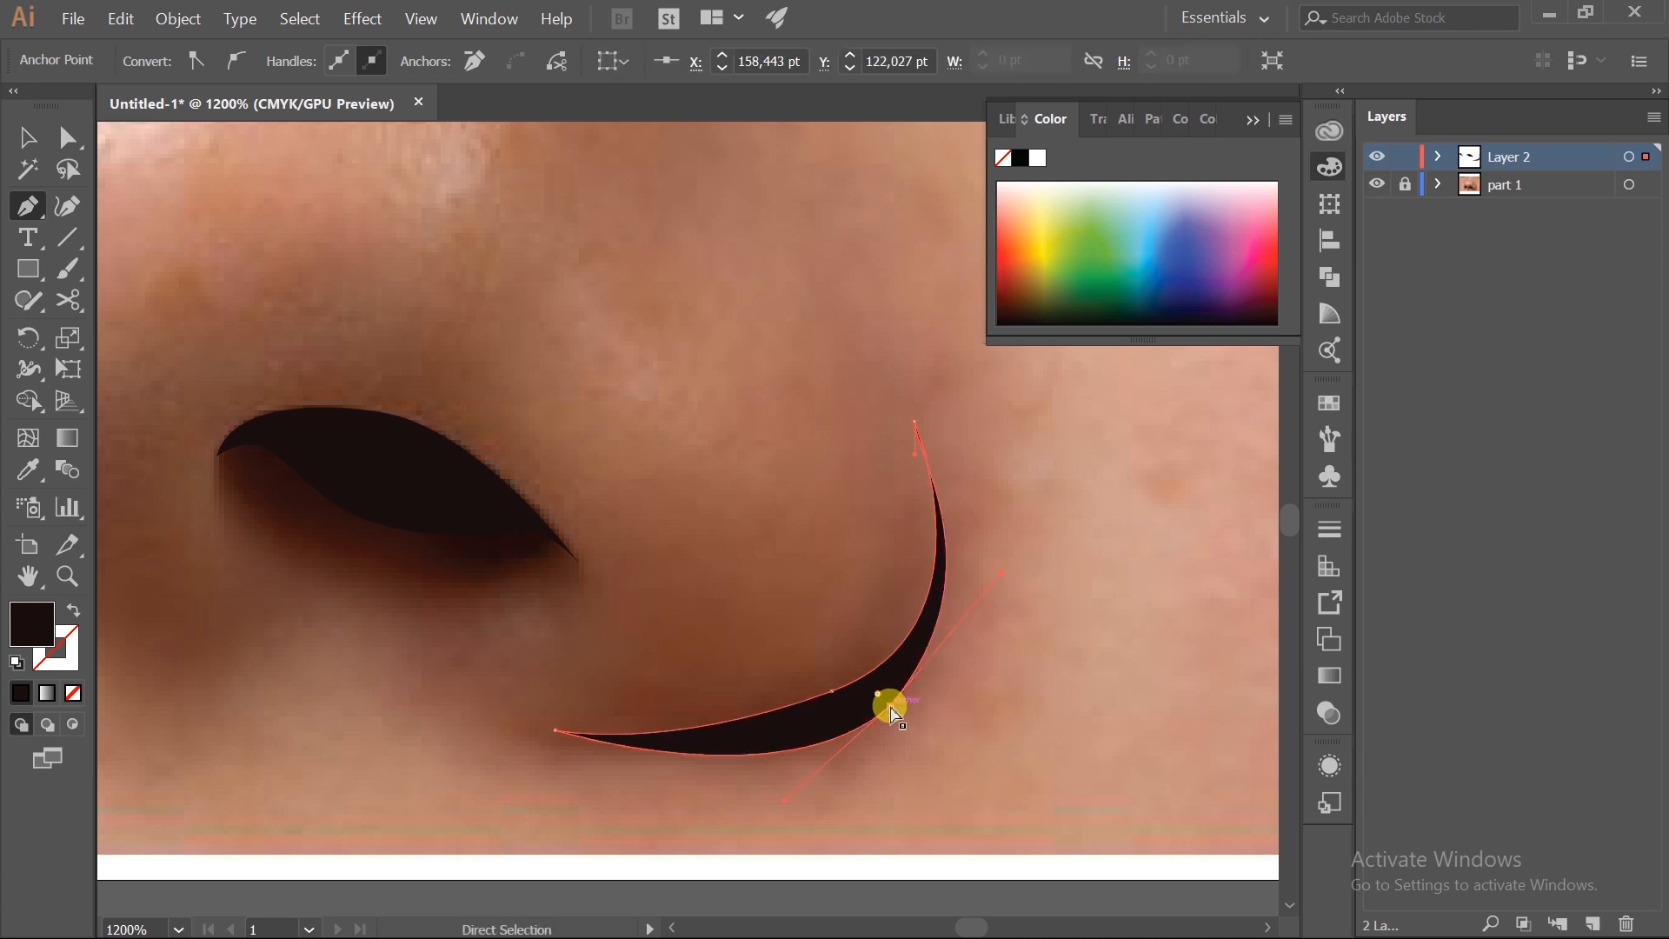
pyautogui.keyDown('ctrl'); pyautogui.click(954, 717); pyautogui.keyUp('ctrl')
pyautogui.keyDown('ctrl'); pyautogui.click(917, 440); pyautogui.keyUp('ctrl')
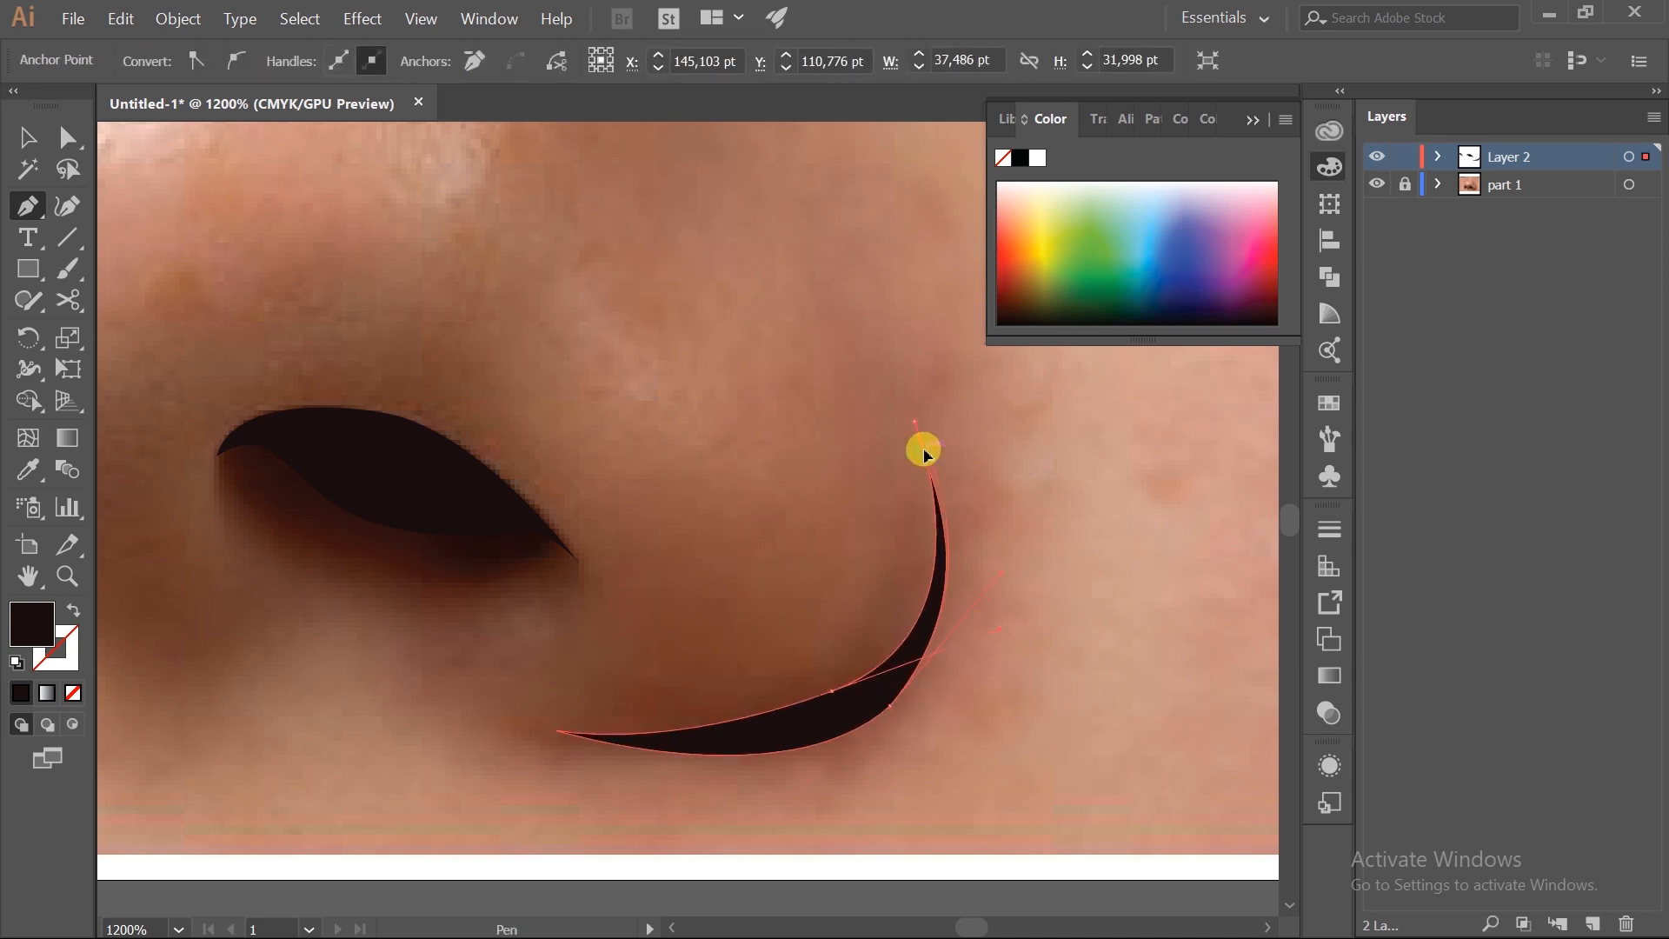
pyautogui.scroll(-2, 954, 633)
pyautogui.keyDown('ctrl'); pyautogui.click(1018, 635); pyautogui.keyUp('ctrl')
# - Draw a thin dark filled crescent with the Pen tool along the outer edge of the nose's left wing
pyautogui.scroll(4, 596, 634)
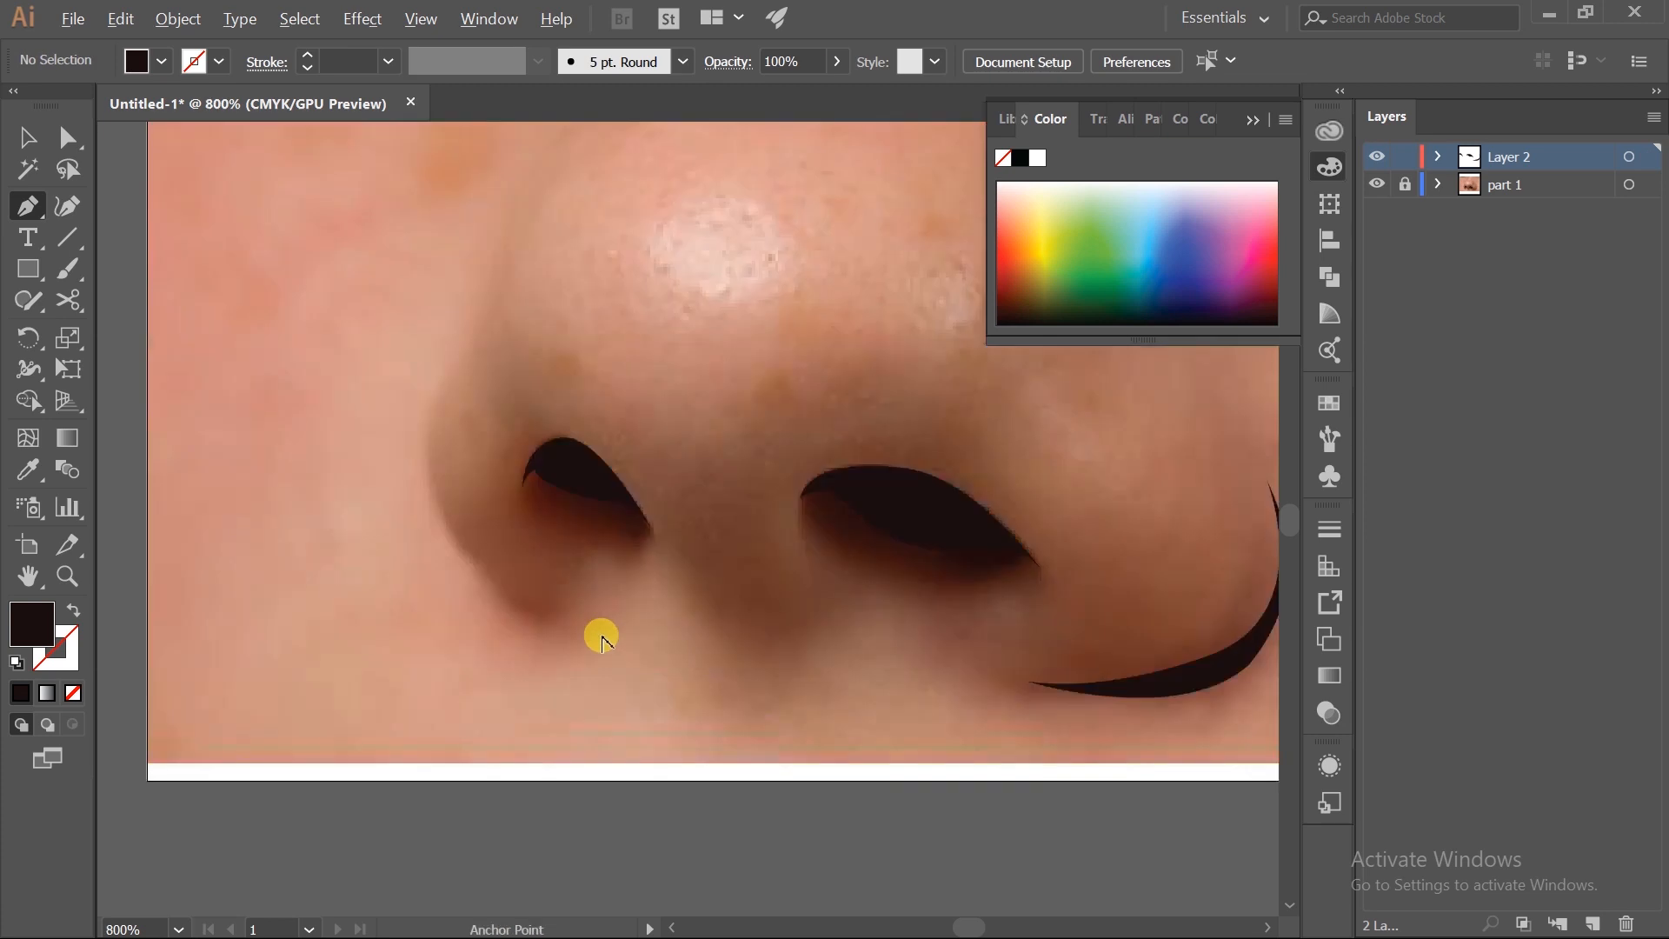
pyautogui.click(652, 819)
pyautogui.hotkey('ctrl', 'z')
pyautogui.moveTo(446, 492); pyautogui.dragTo(466, 329)
pyautogui.click(649, 812)
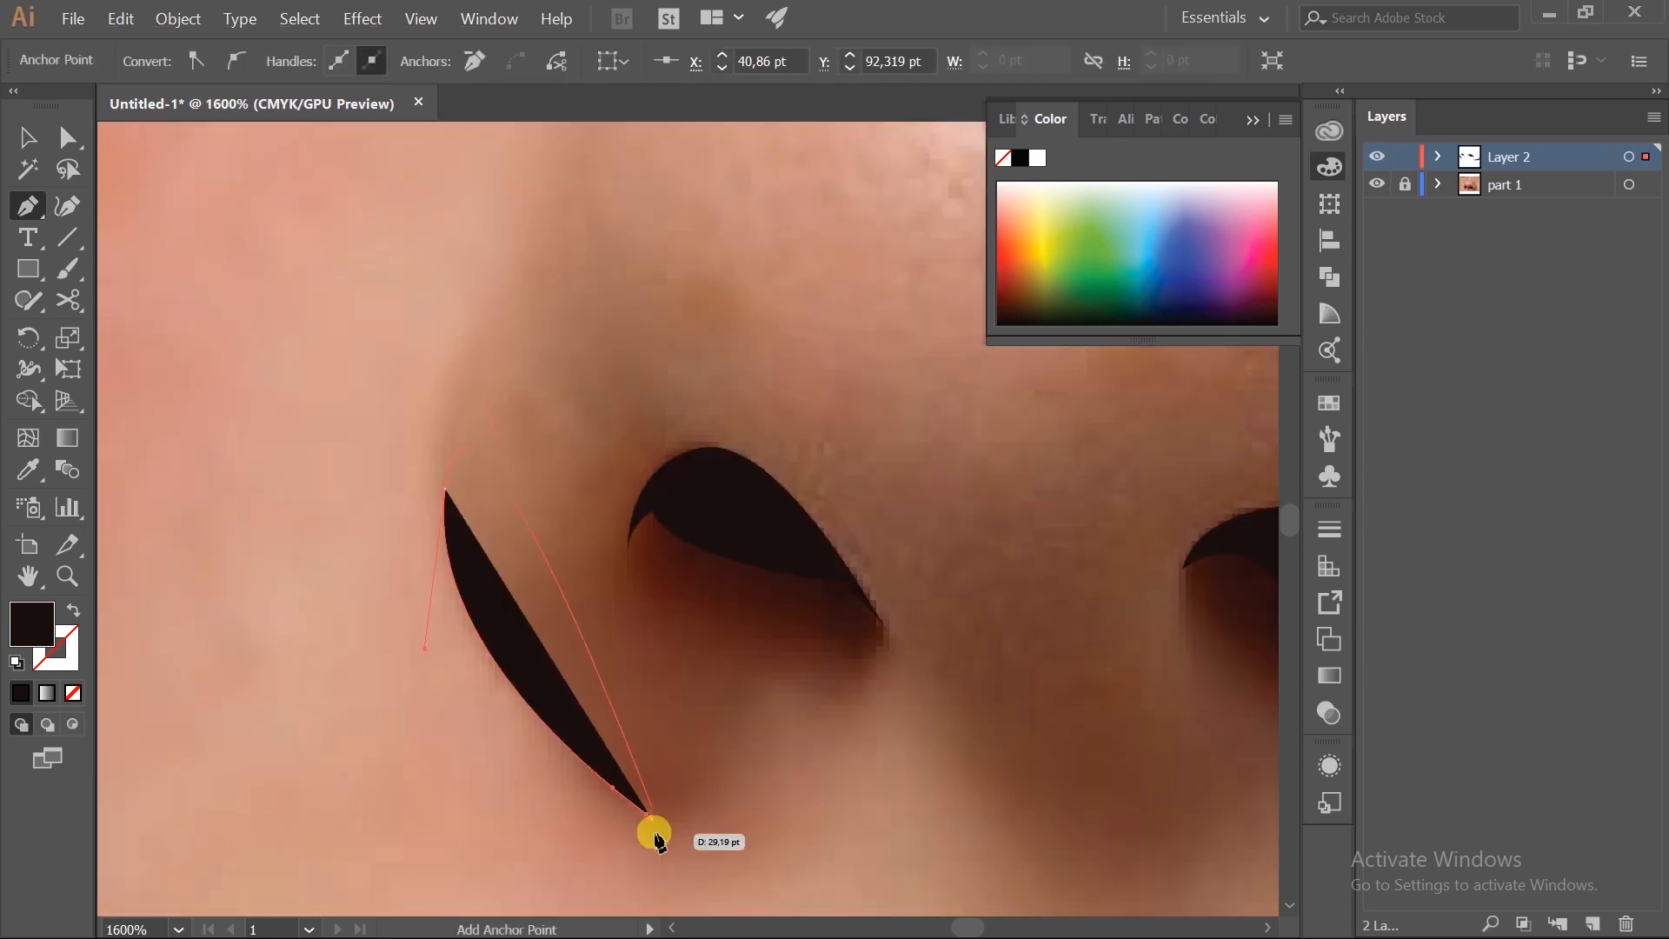
pyautogui.moveTo(649, 814); pyautogui.dragTo(542, 439)
pyautogui.moveTo(470, 316); pyautogui.dragTo(439, 753)
# - Adjust the curve handle on the left wing crescent's outer edge to shape its upper part, then deselect it
pyautogui.keyDown('ctrl'); pyautogui.click(373, 663); pyautogui.keyUp('ctrl')
pyautogui.keyDown('ctrl'); pyautogui.click(451, 549); pyautogui.keyUp('ctrl')
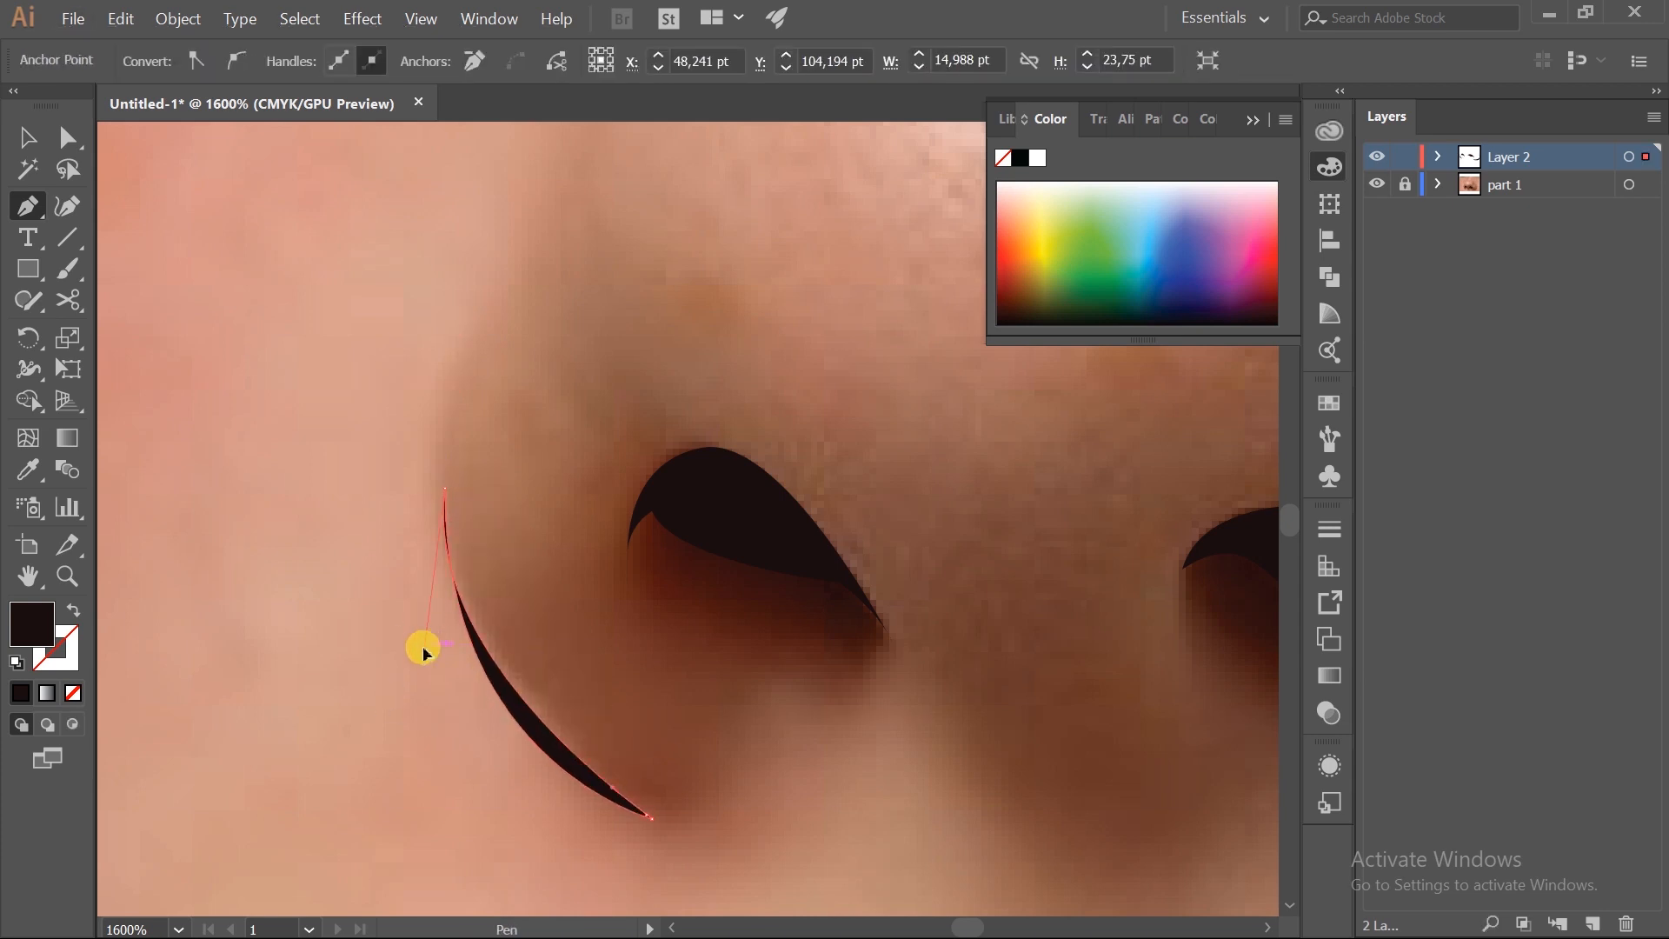
pyautogui.moveTo(450, 648); pyautogui.dragTo(473, 681)
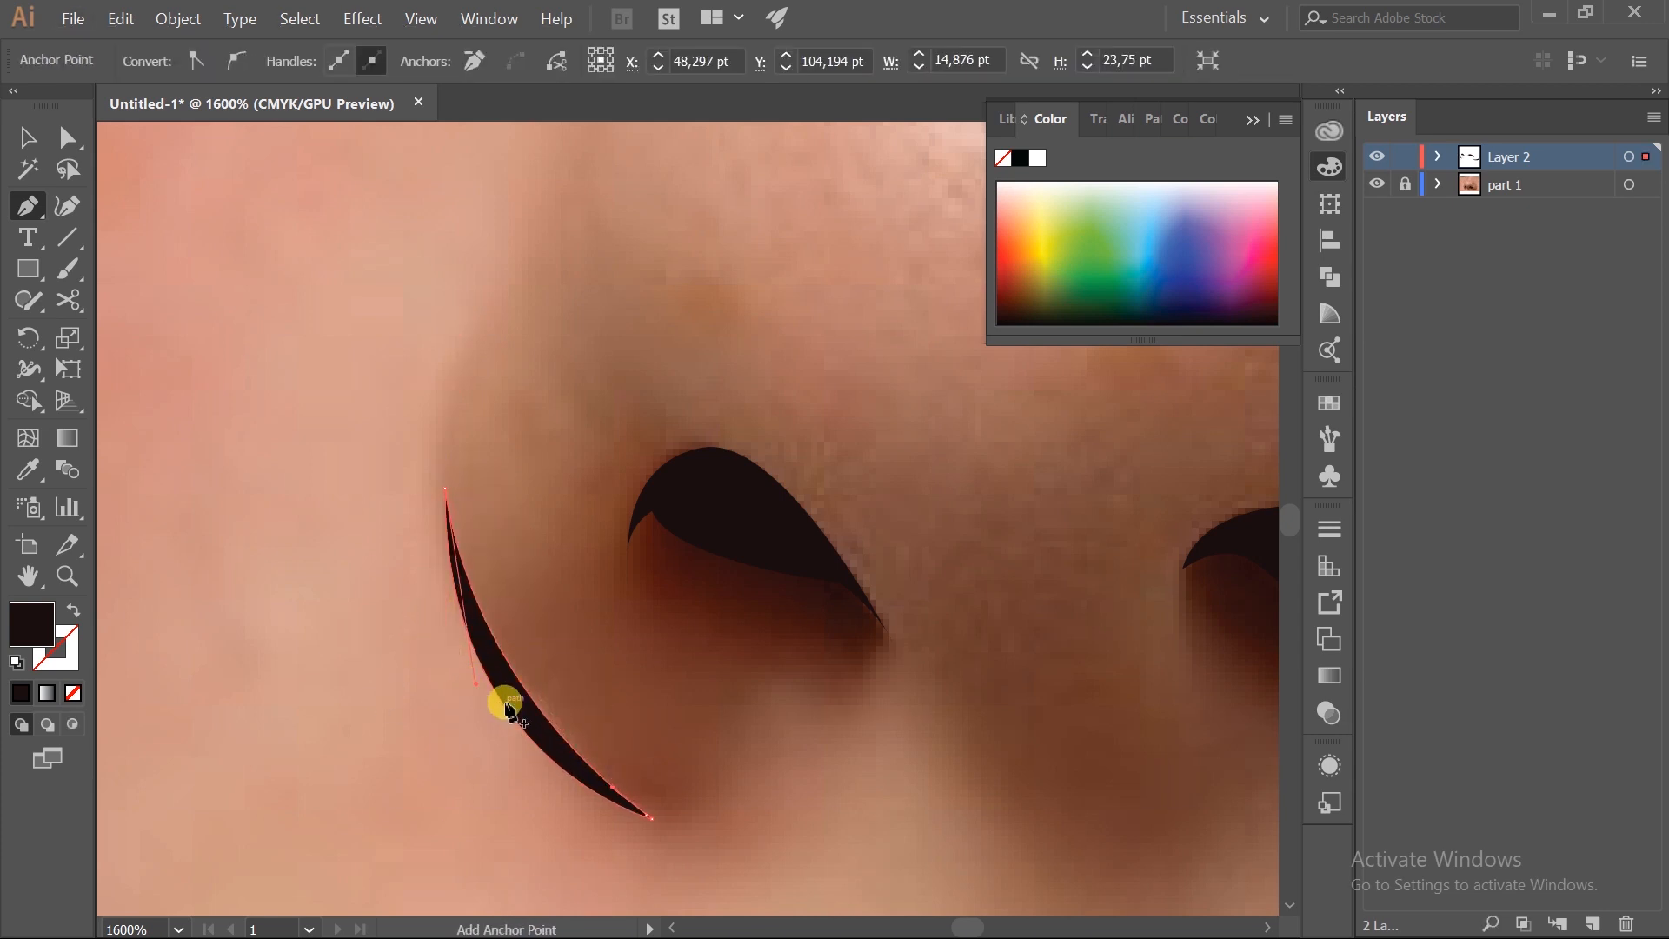
pyautogui.keyDown('ctrl'); pyautogui.click(402, 529); pyautogui.keyUp('ctrl')
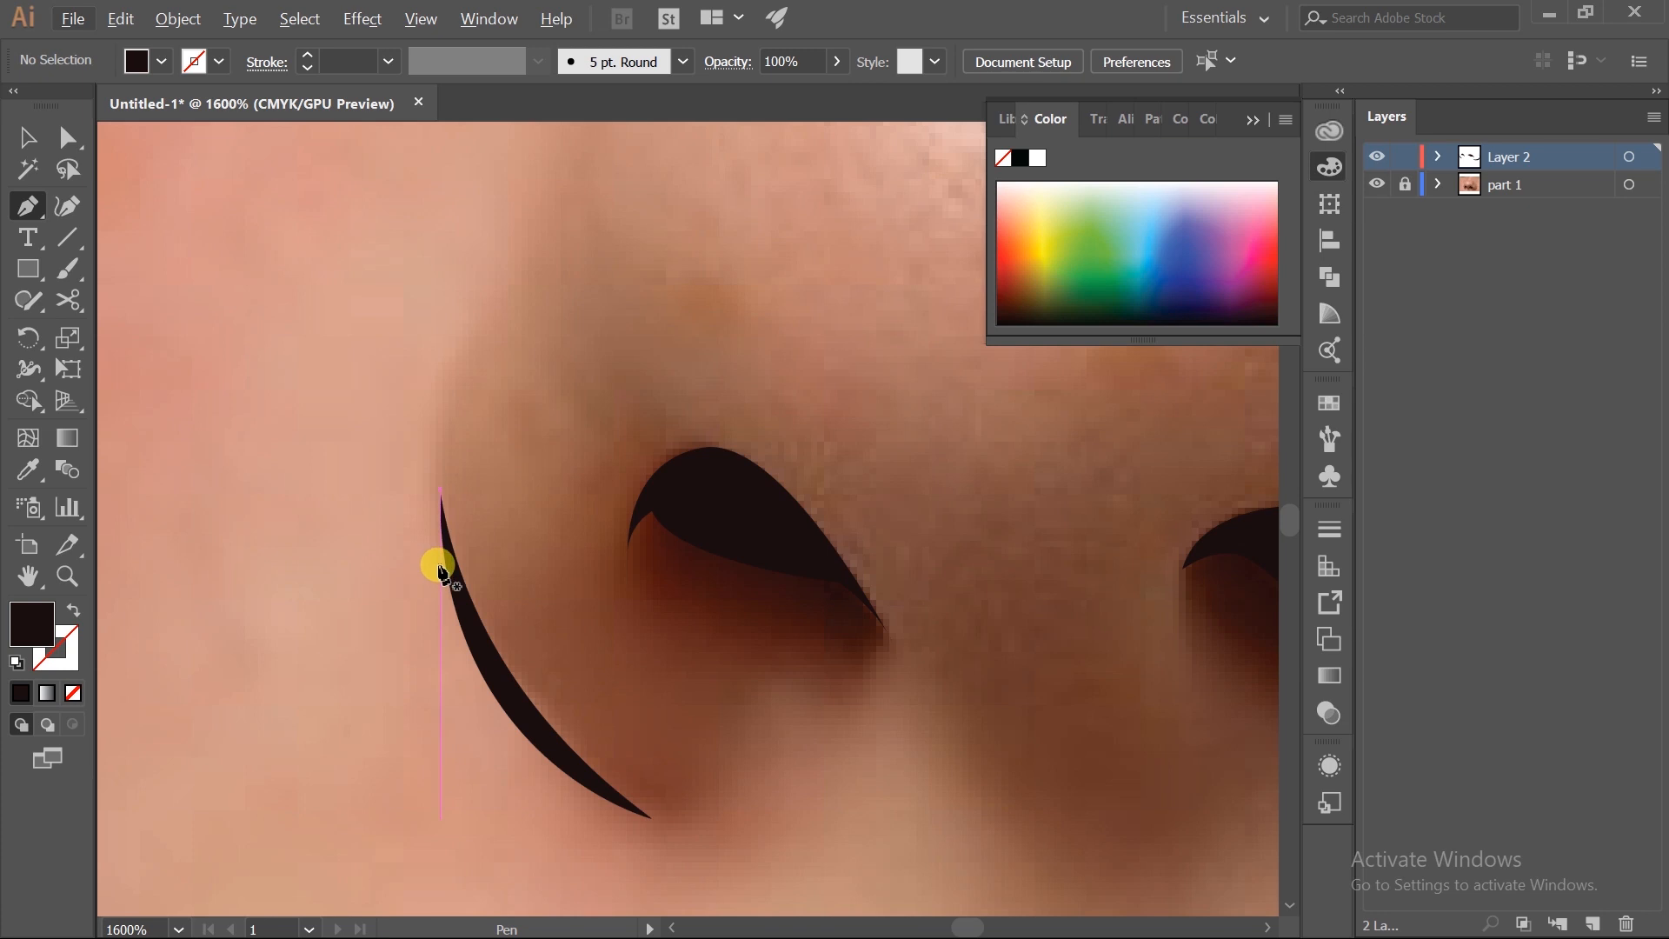
# - Hide the part 1 photo layer to check the traced shapes, then show it again
pyautogui.scroll(-4, 441, 571)
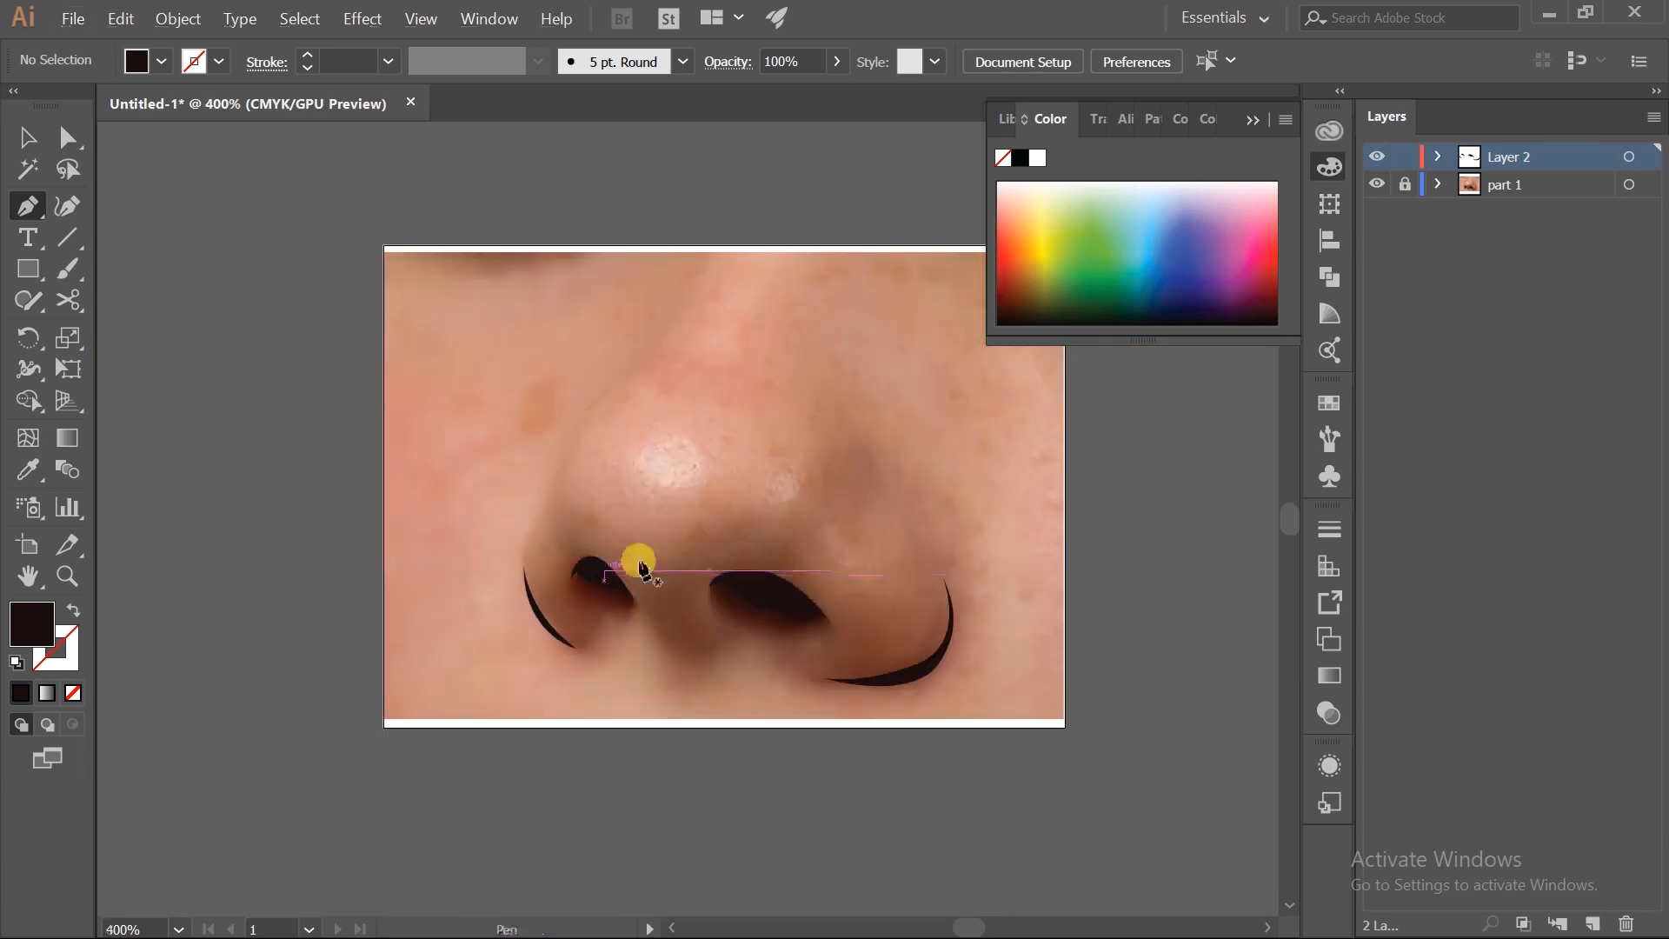
pyautogui.click(1377, 185)
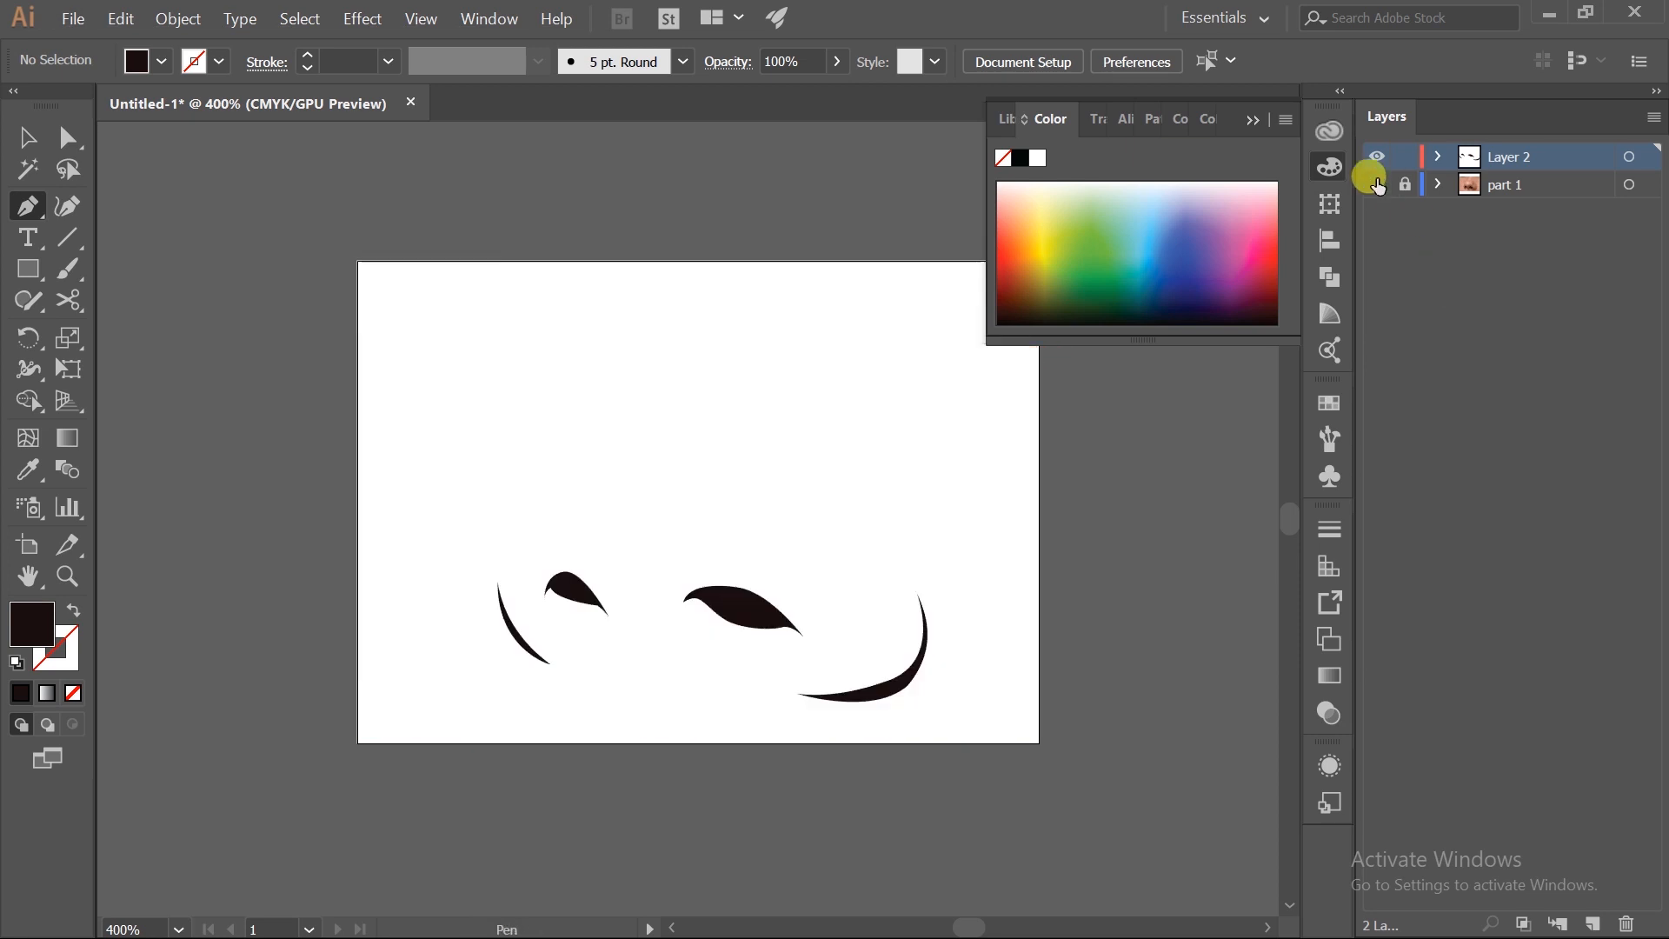
pyautogui.click(1377, 184)
# - Start a Pen outline from the left side of the nose bridge around the nose tip, and set its fill to None
pyautogui.scroll(1, 647, 432)
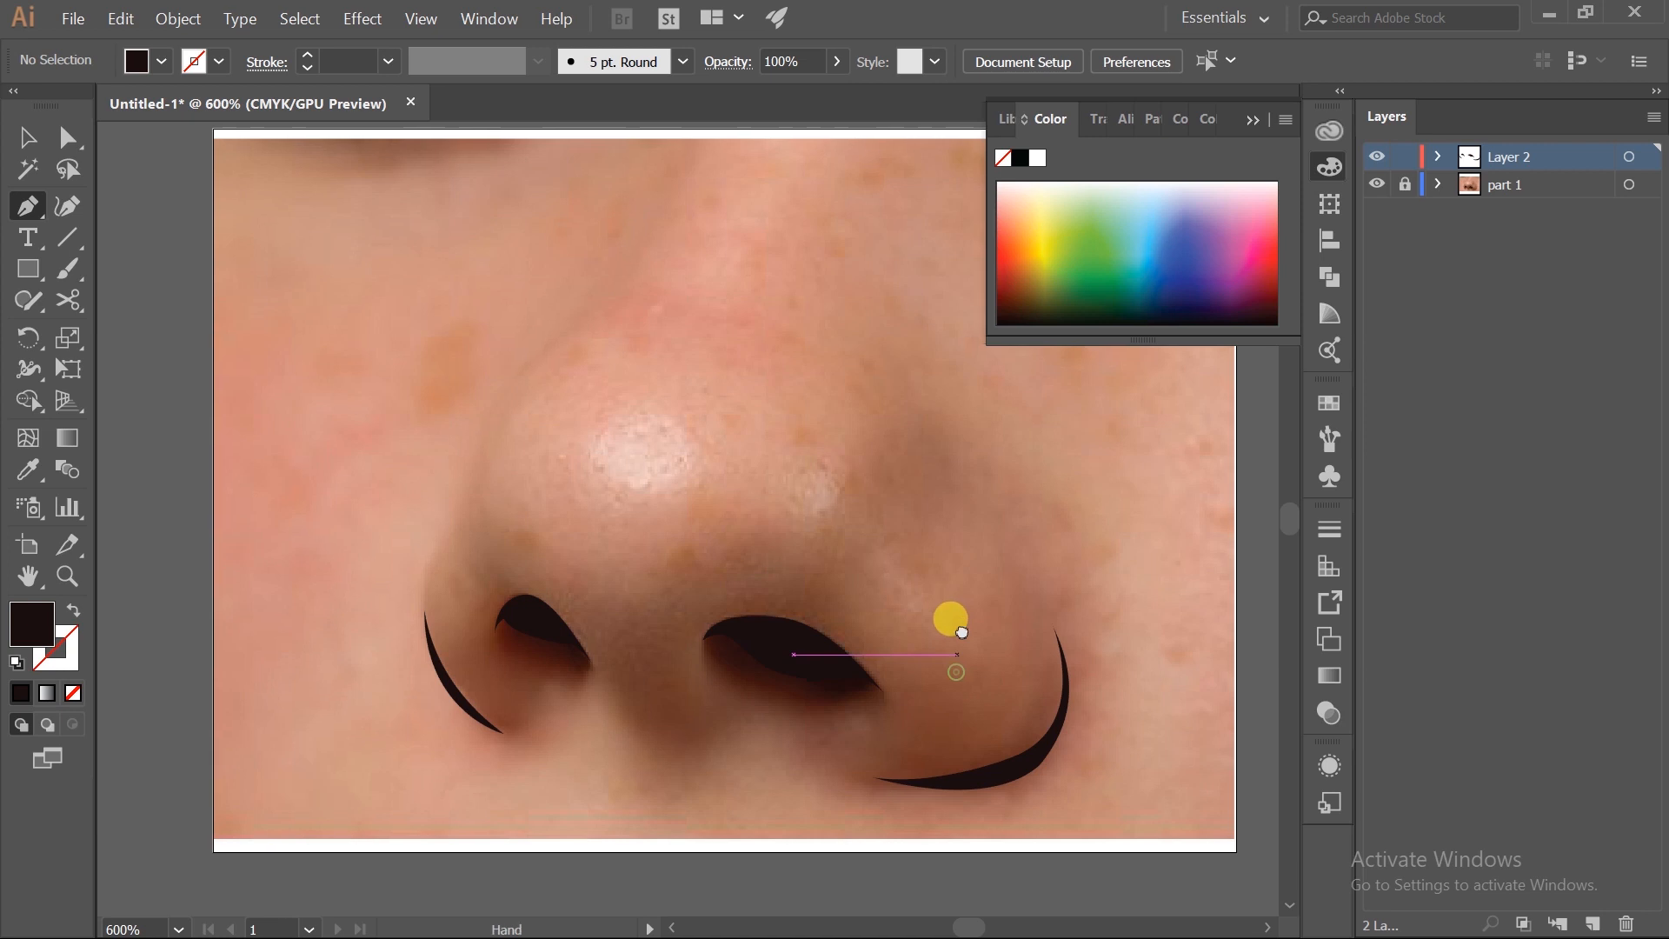
pyautogui.moveTo(553, 657); pyautogui.dragTo(574, 658)
pyautogui.click(678, 257)
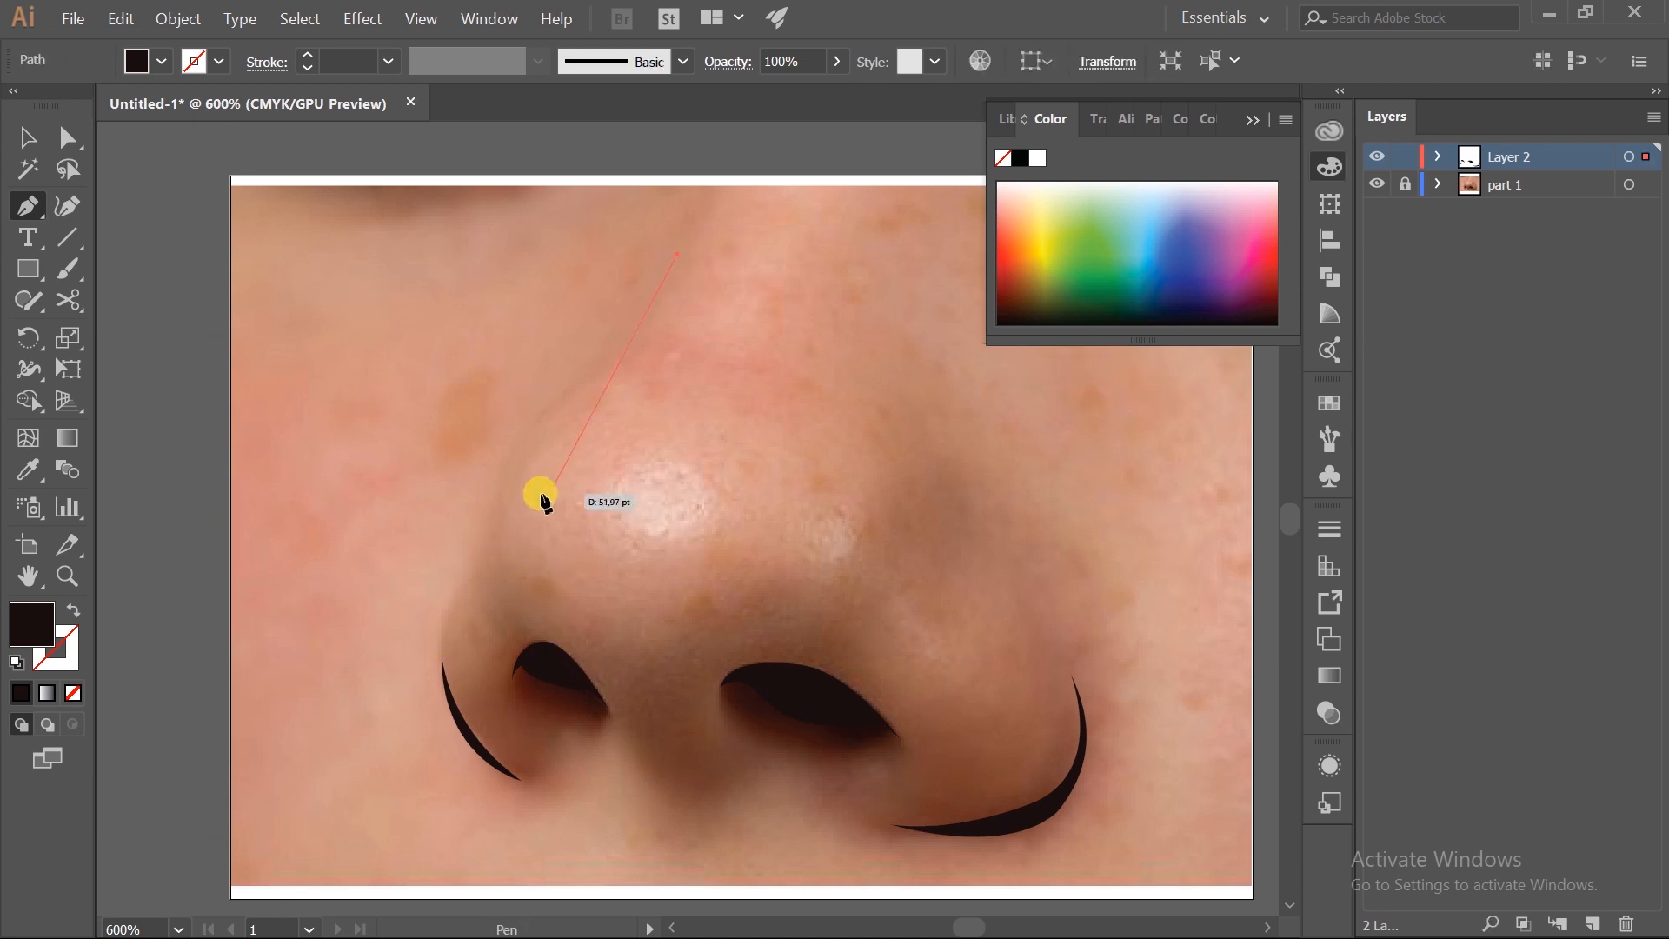
pyautogui.click(73, 693)
pyautogui.hotkey('ctrl', 'z')
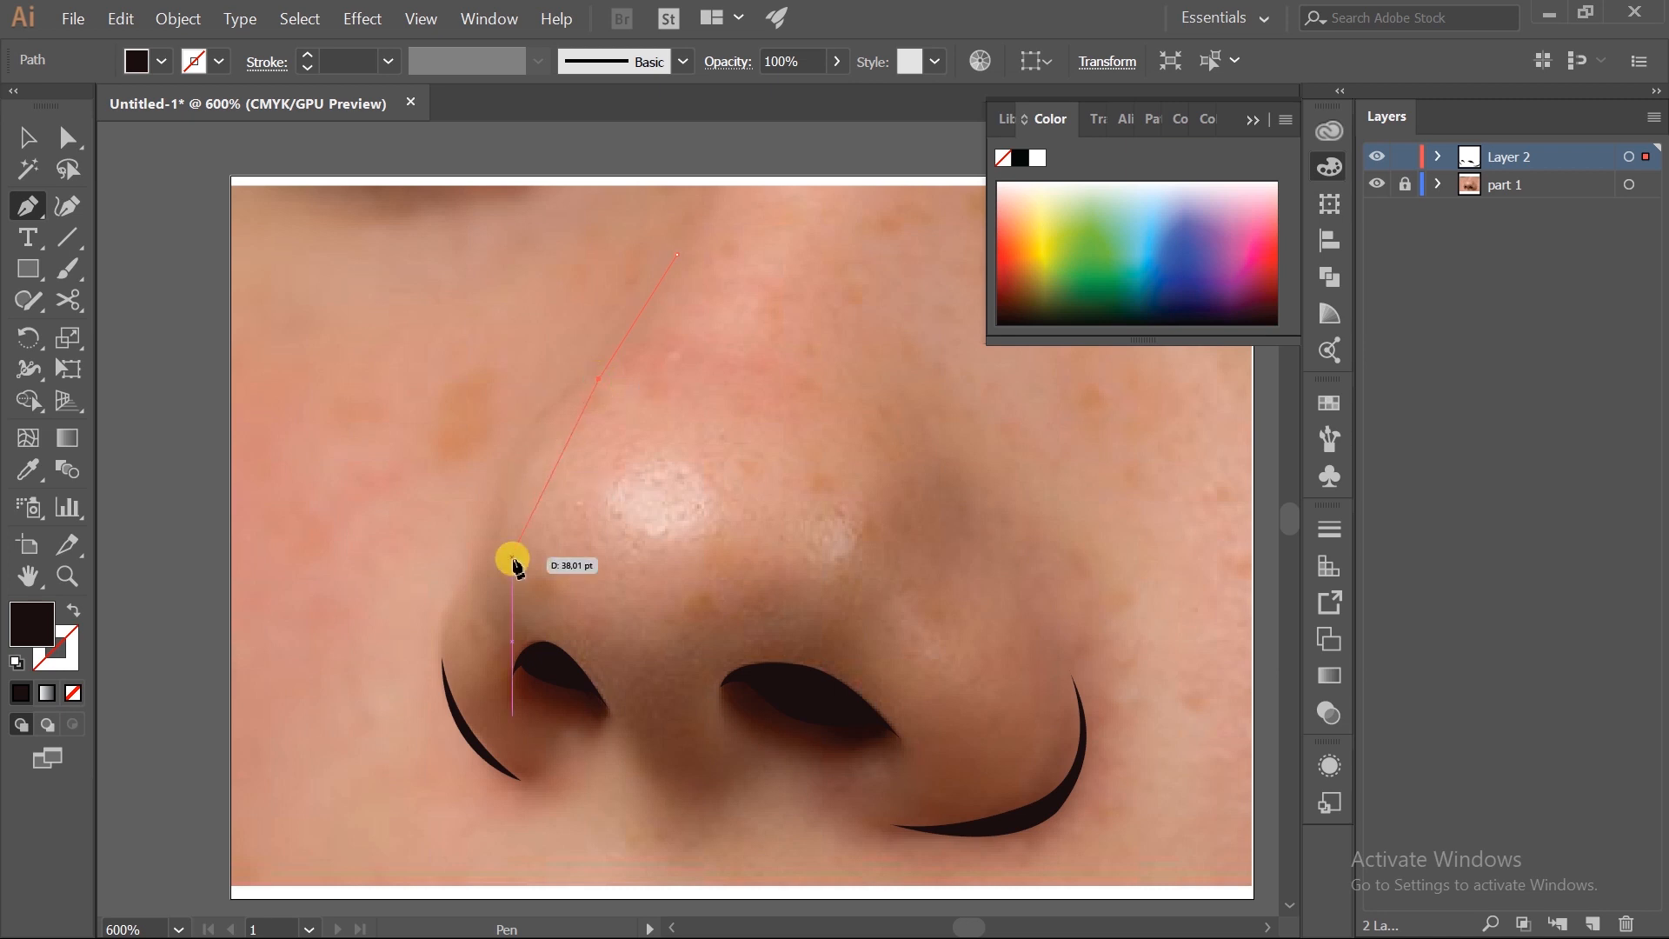
pyautogui.moveTo(511, 561); pyautogui.dragTo(531, 691)
pyautogui.moveTo(815, 578); pyautogui.dragTo(872, 519)
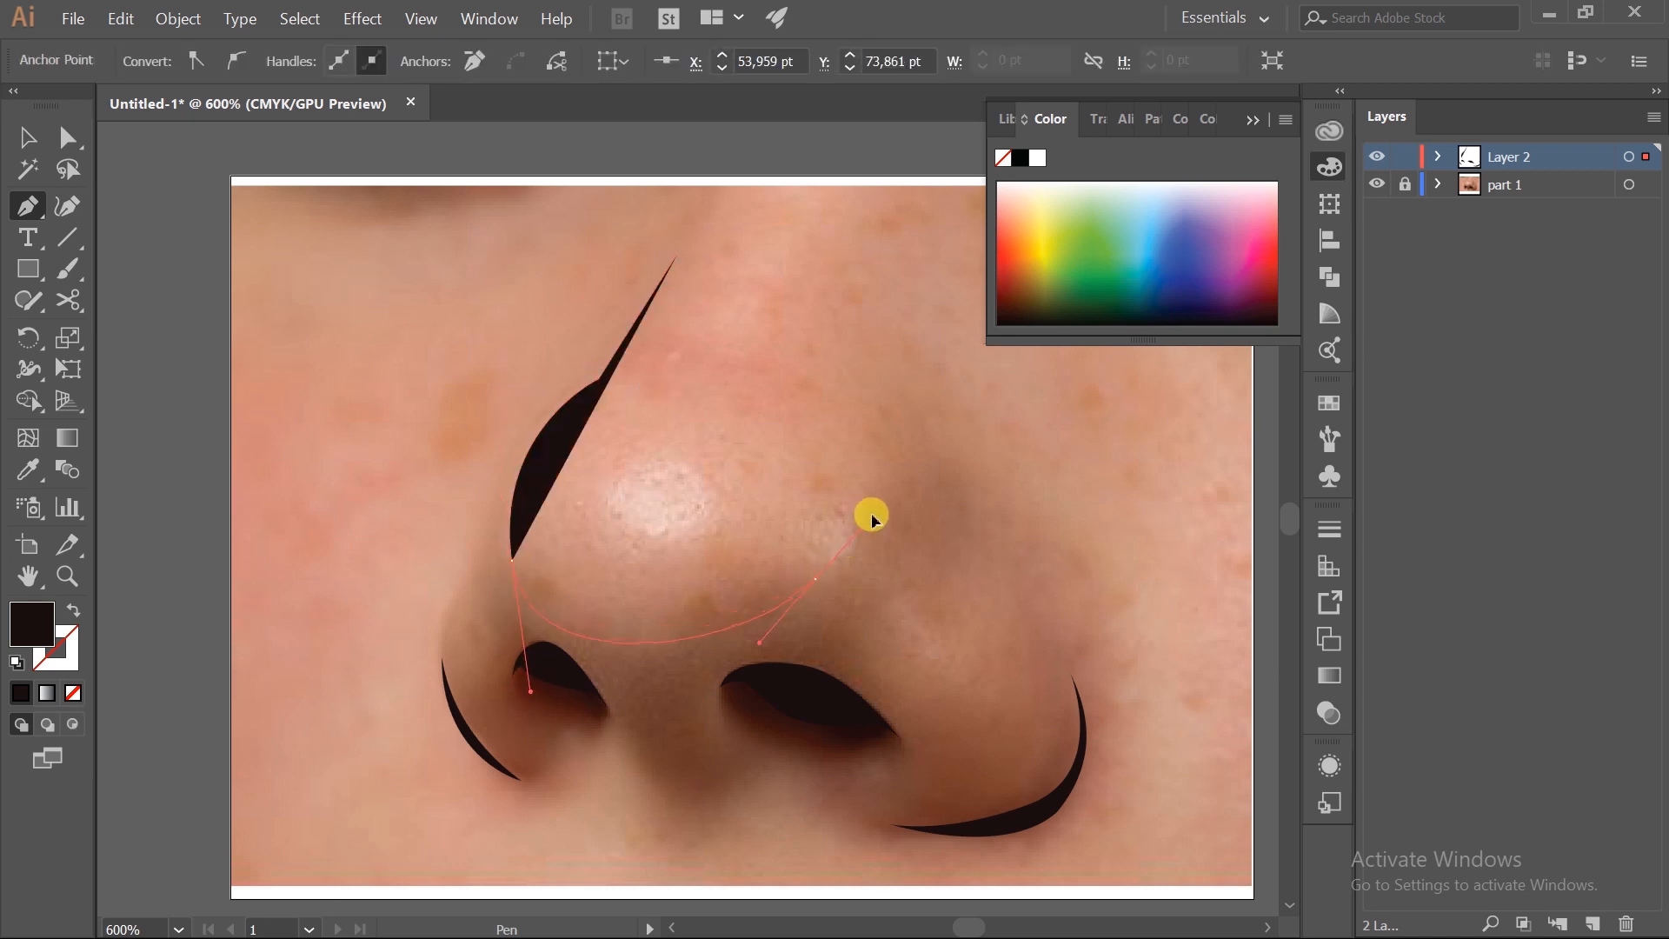
pyautogui.click(73, 693)
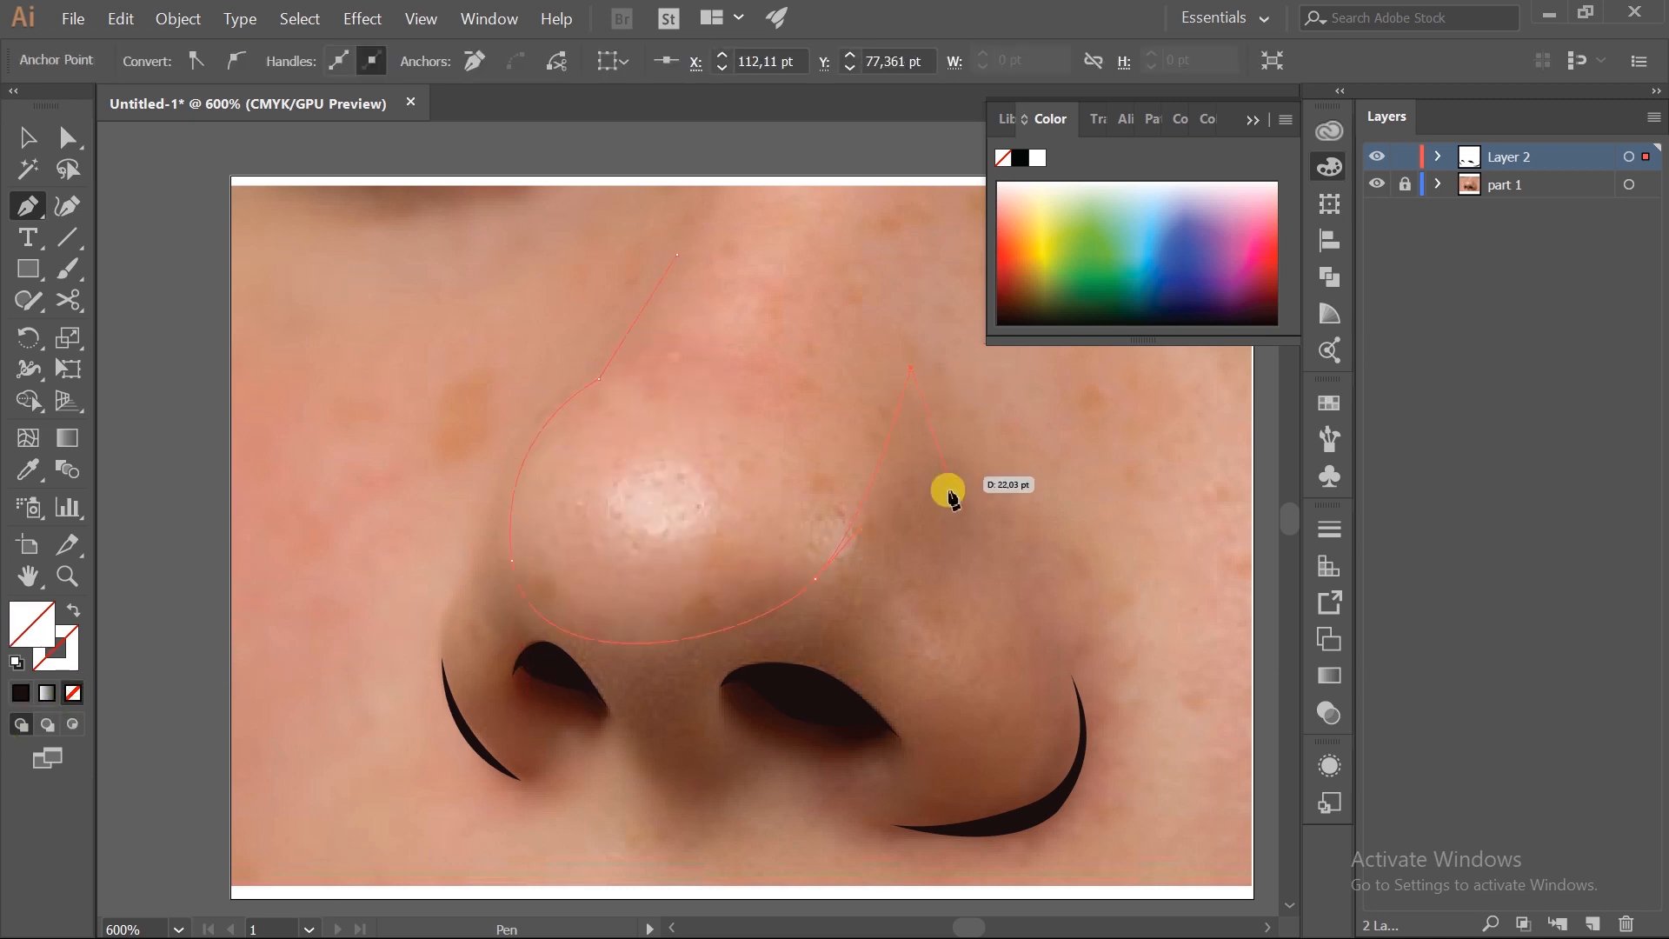
# - Extend the nose outline down the crease above the right wing to the wing's outer side
pyautogui.moveTo(961, 505); pyautogui.dragTo(967, 542)
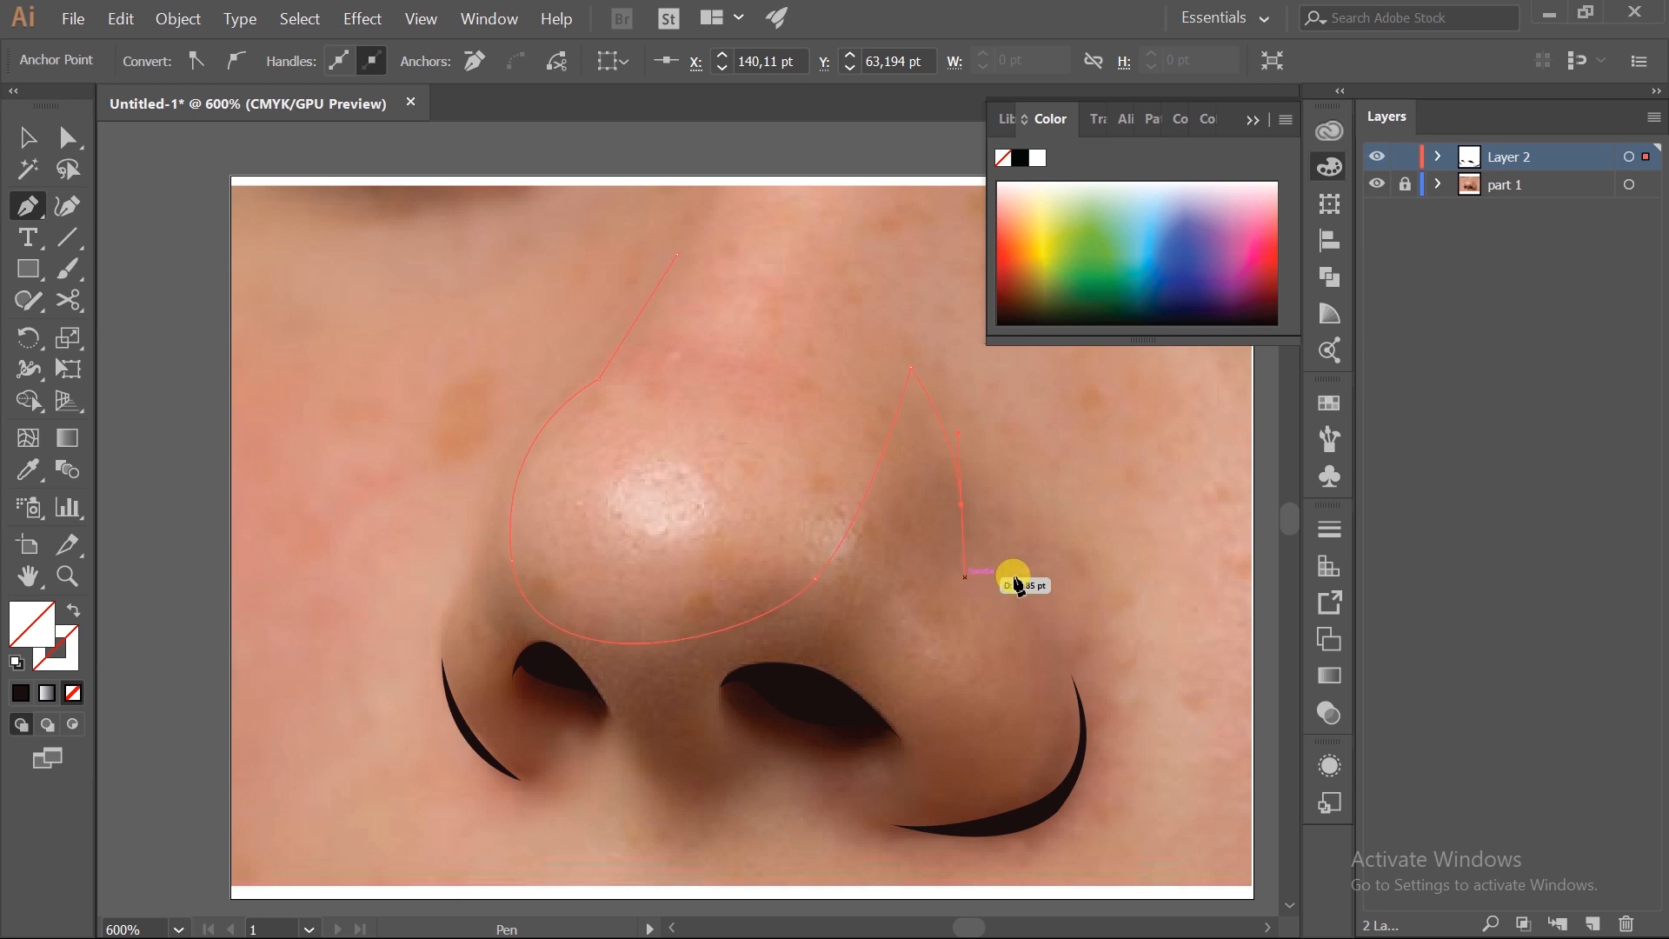
pyautogui.moveTo(1064, 718); pyautogui.dragTo(979, 669)
pyautogui.click(1000, 678)
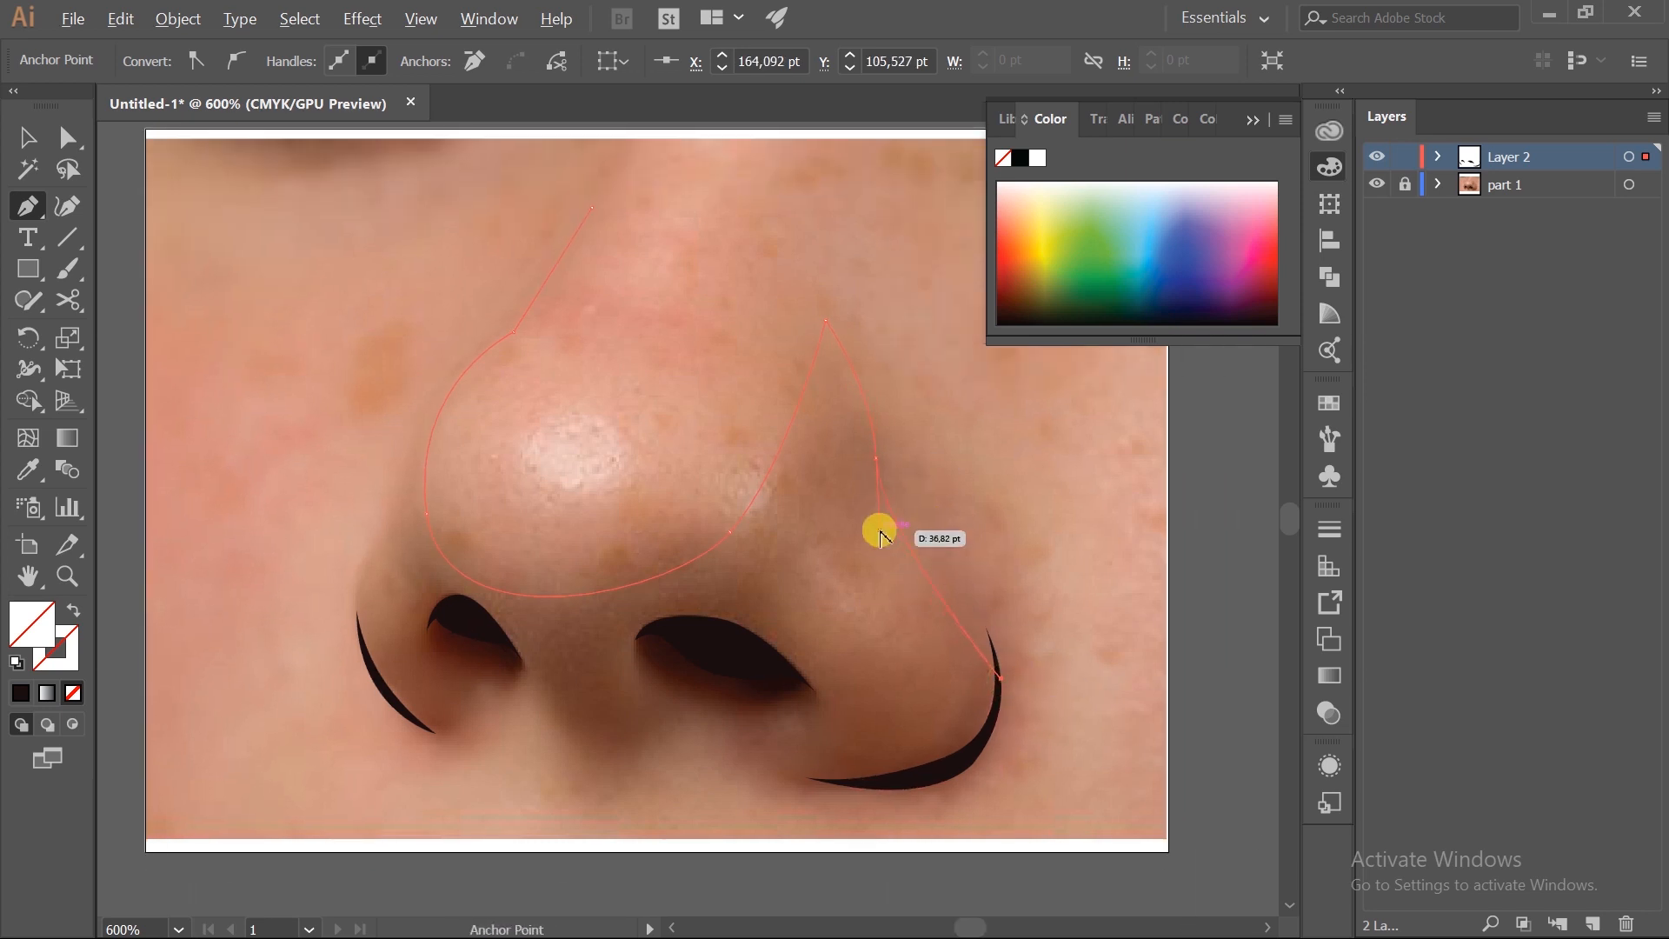
pyautogui.moveTo(881, 536); pyautogui.dragTo(887, 491)
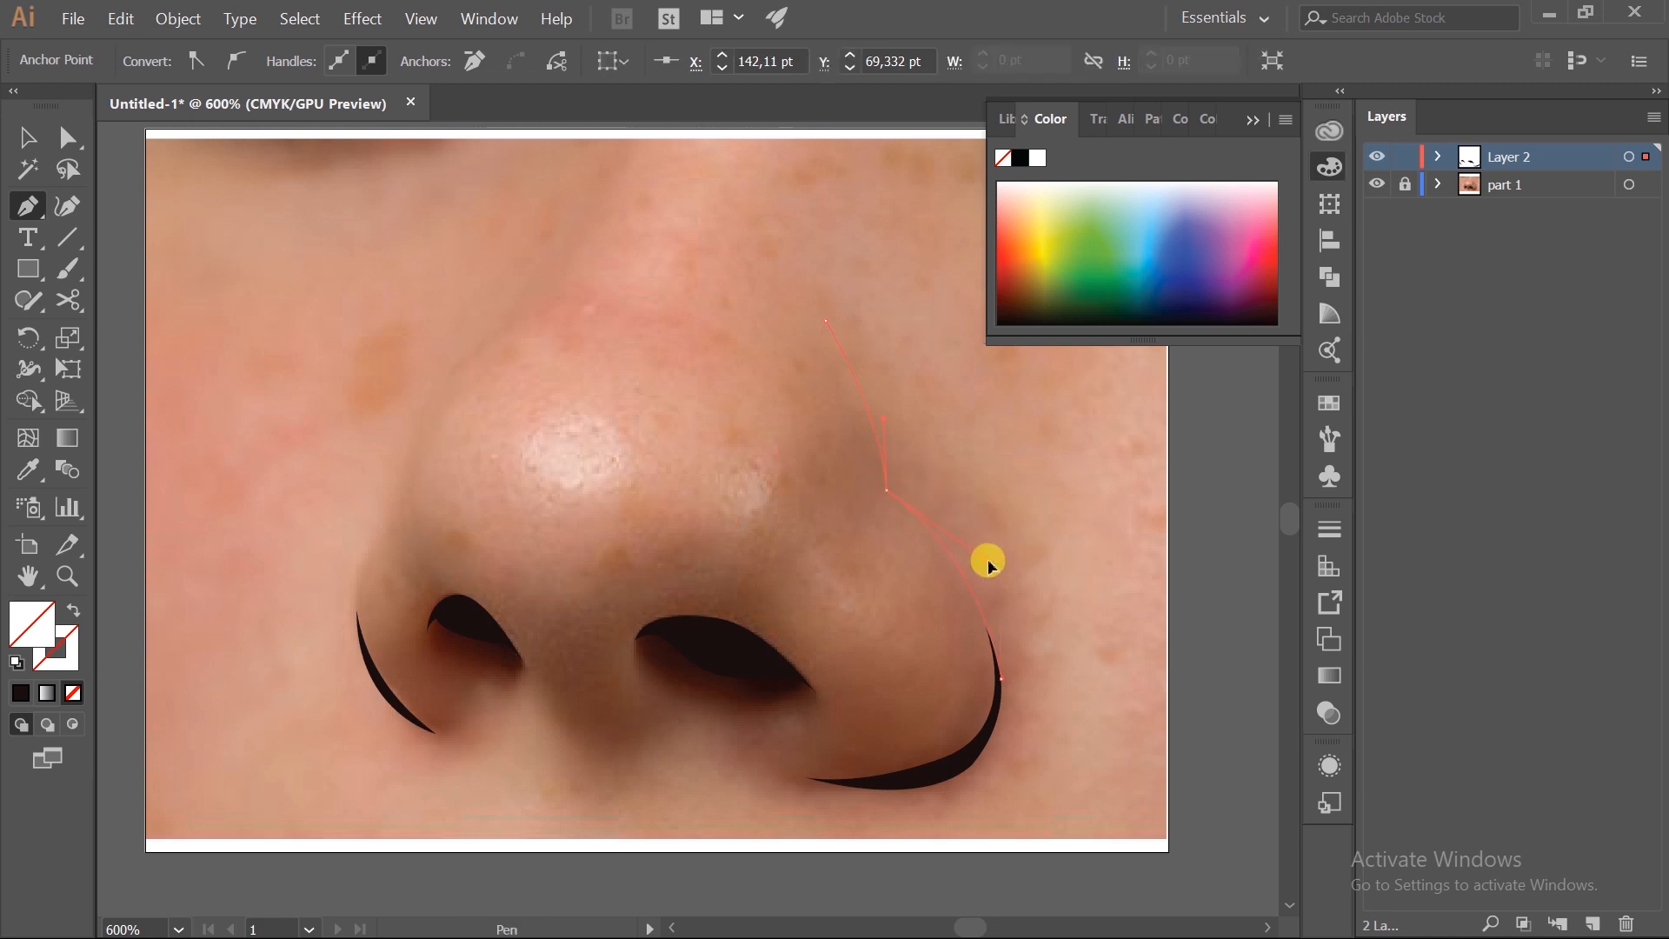
pyautogui.moveTo(987, 561); pyautogui.dragTo(995, 559)
# - Continue the outline around the right wing's lower edge to the base of the nose between the nostrils
pyautogui.moveTo(980, 729); pyautogui.dragTo(1036, 585)
pyautogui.moveTo(900, 704); pyautogui.dragTo(839, 705)
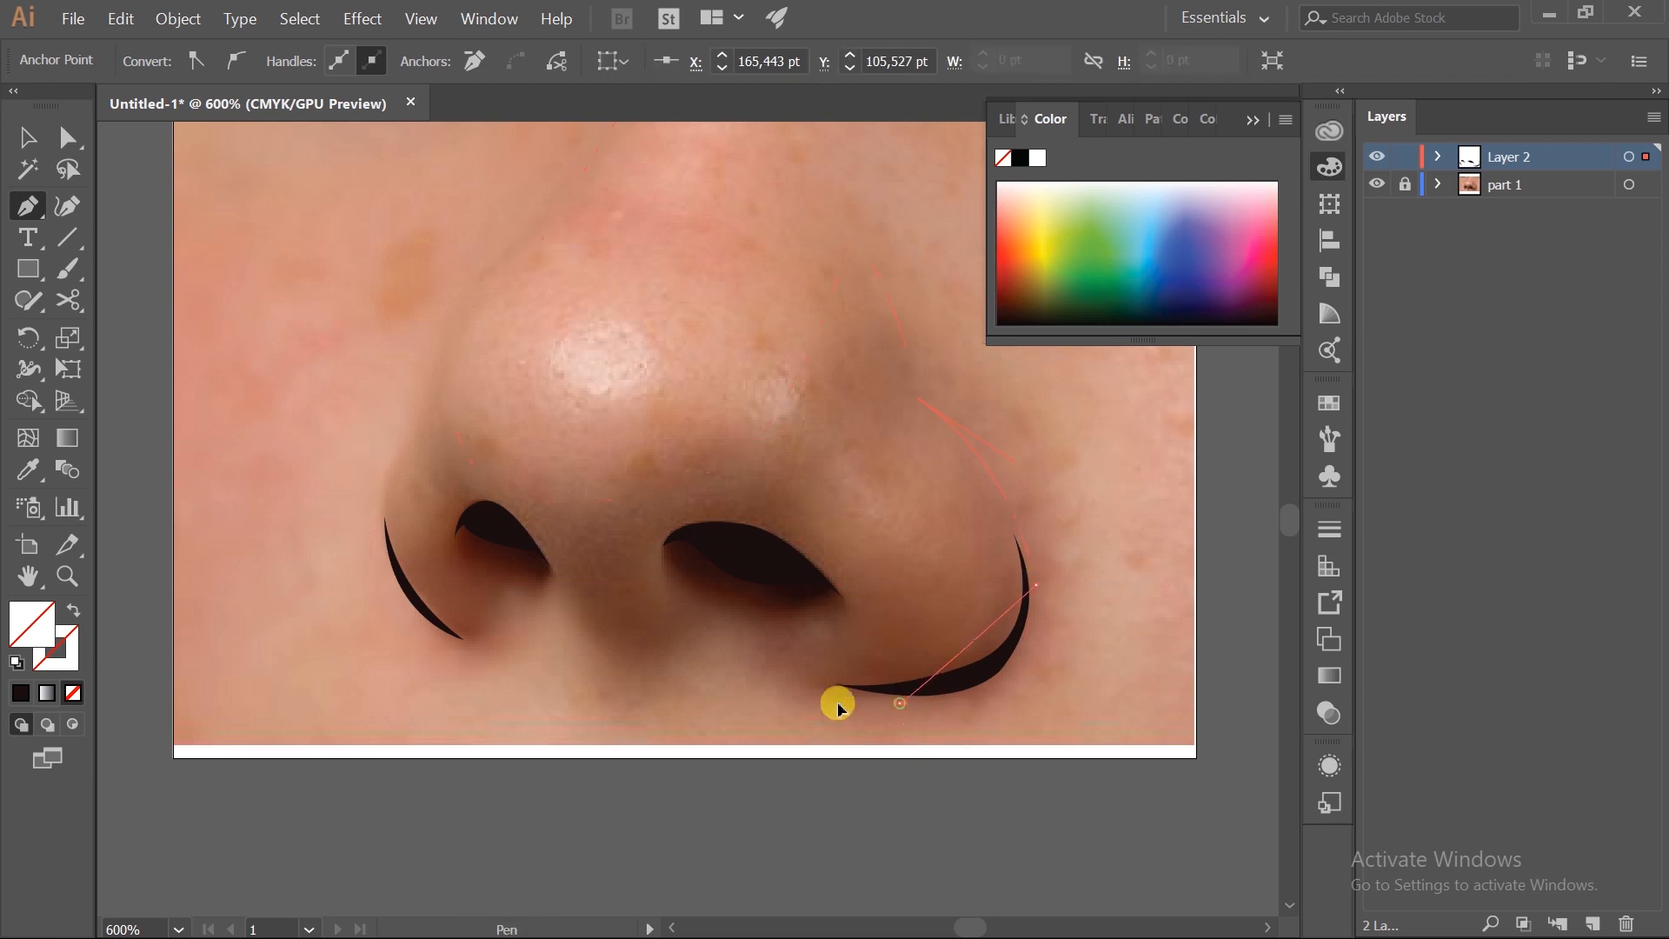
pyautogui.keyDown('ctrl'); pyautogui.click(717, 658); pyautogui.keyUp('ctrl')
pyautogui.moveTo(684, 650); pyautogui.dragTo(619, 664)
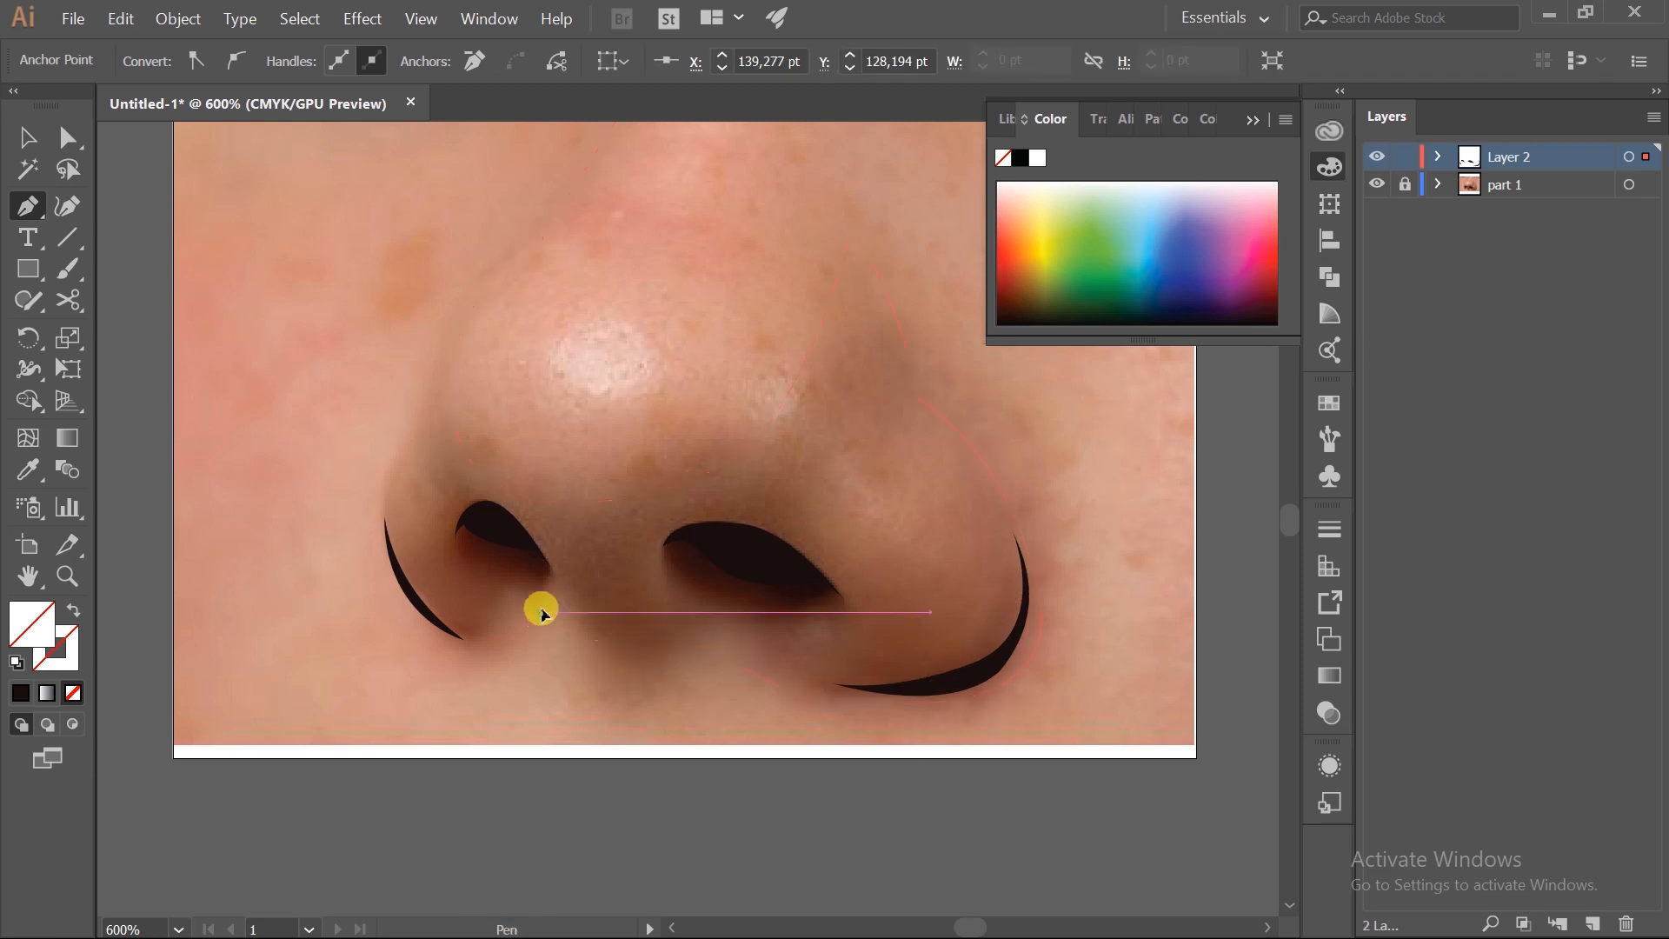
pyautogui.moveTo(539, 613); pyautogui.dragTo(514, 577)
pyautogui.moveTo(409, 600); pyautogui.dragTo(335, 559)
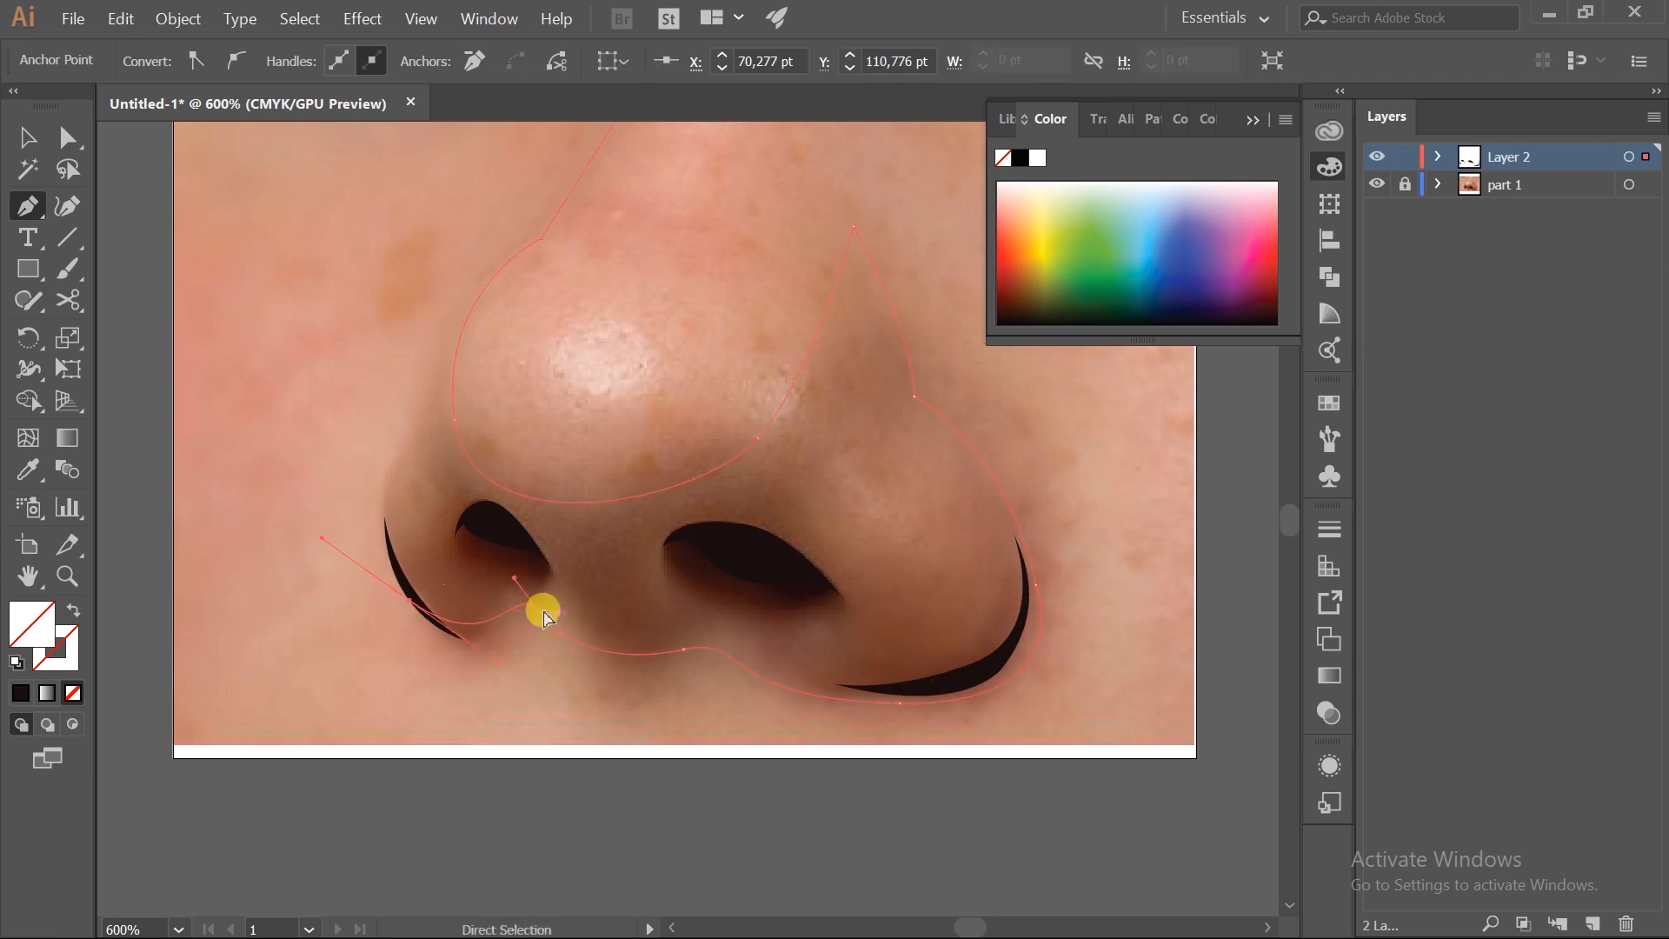
pyautogui.moveTo(540, 613); pyautogui.dragTo(484, 701)
pyautogui.keyDown('ctrl'); pyautogui.click(396, 553); pyautogui.keyUp('ctrl')
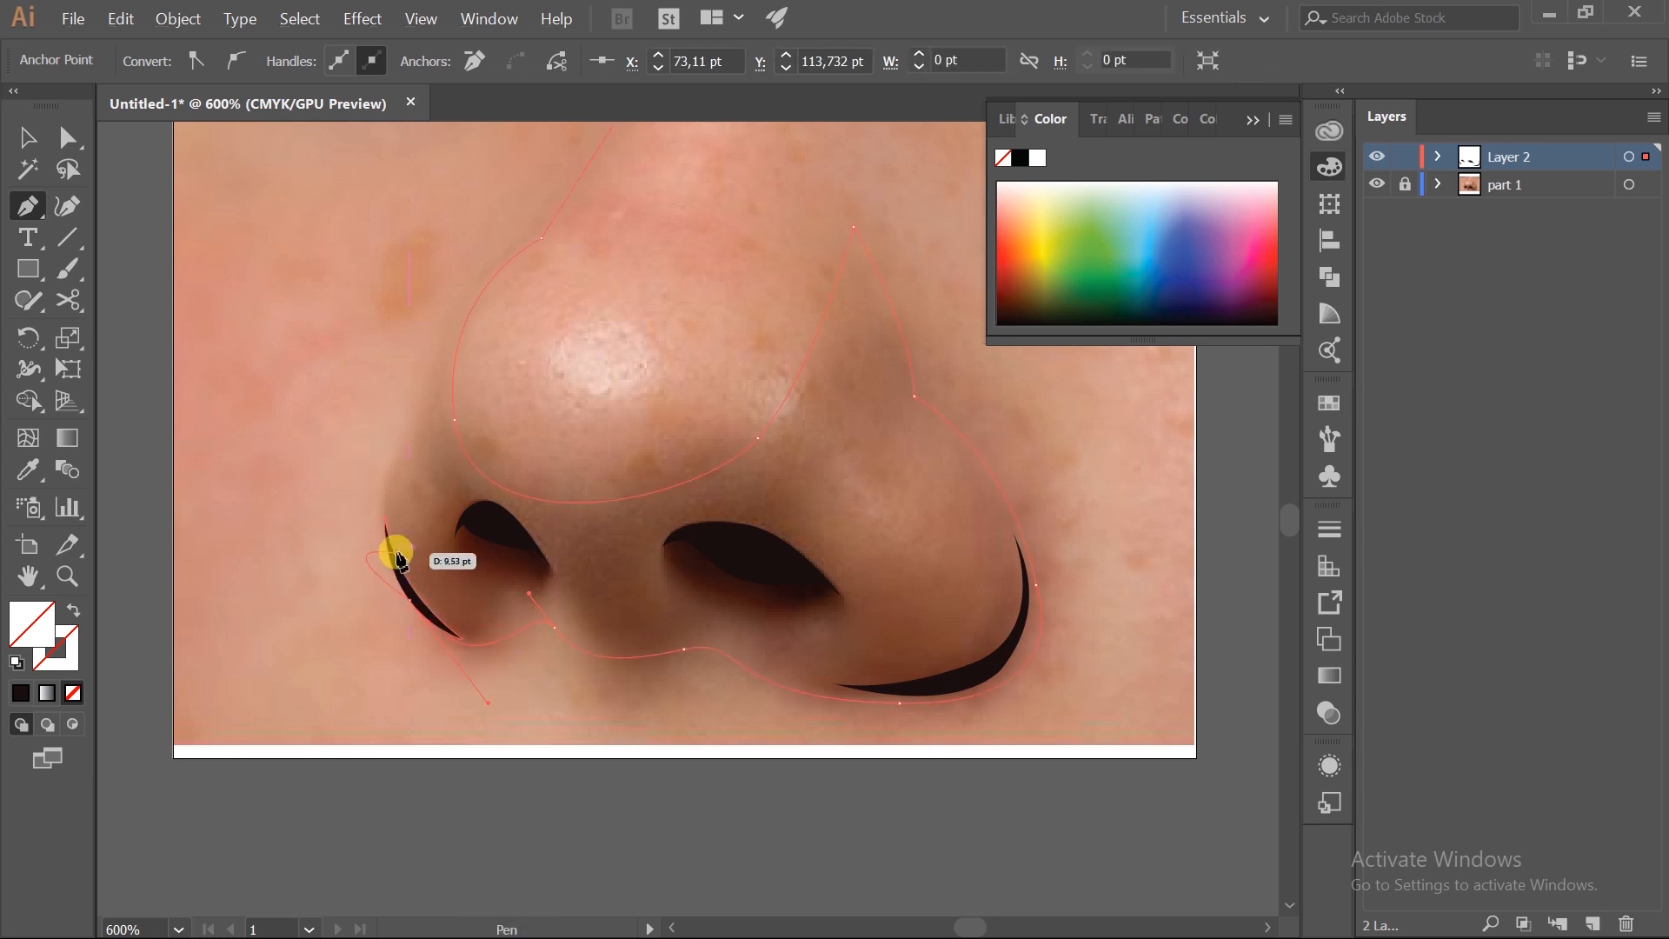
pyautogui.hotkey('ctrl', 'z')
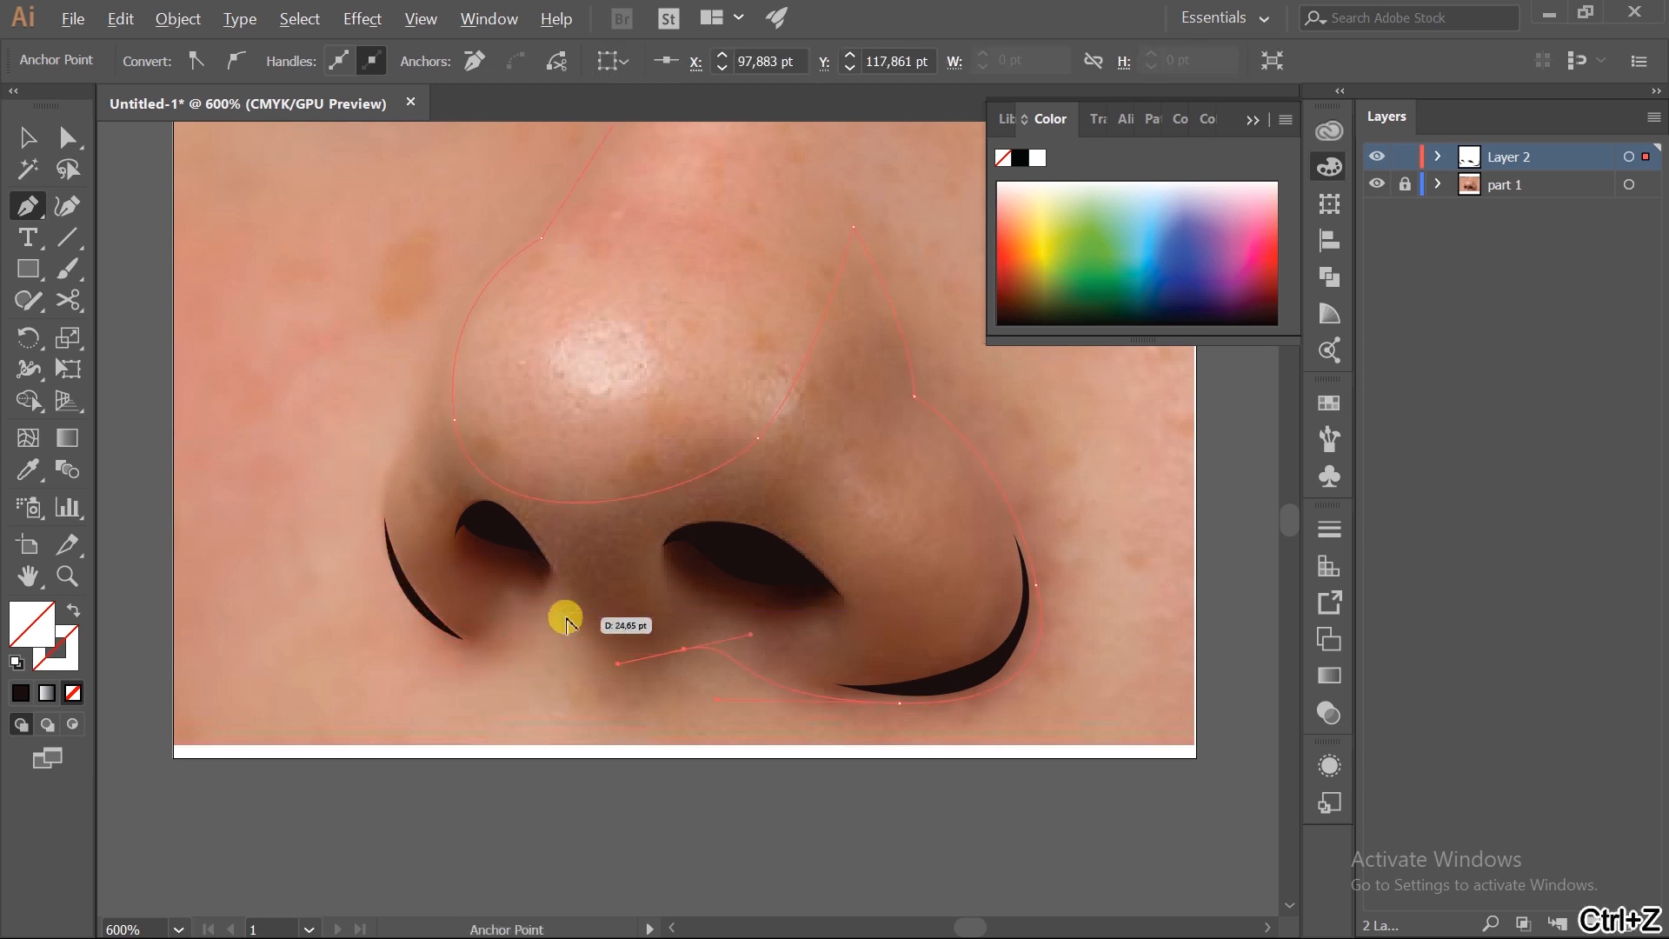
# - Continue the nose outline up to the left nostril's inner corner, around the left wing's lower edge and up its outer side
pyautogui.scroll(1, 559, 614)
pyautogui.moveTo(551, 570); pyautogui.dragTo(513, 453)
pyautogui.moveTo(514, 523); pyautogui.dragTo(659, 487)
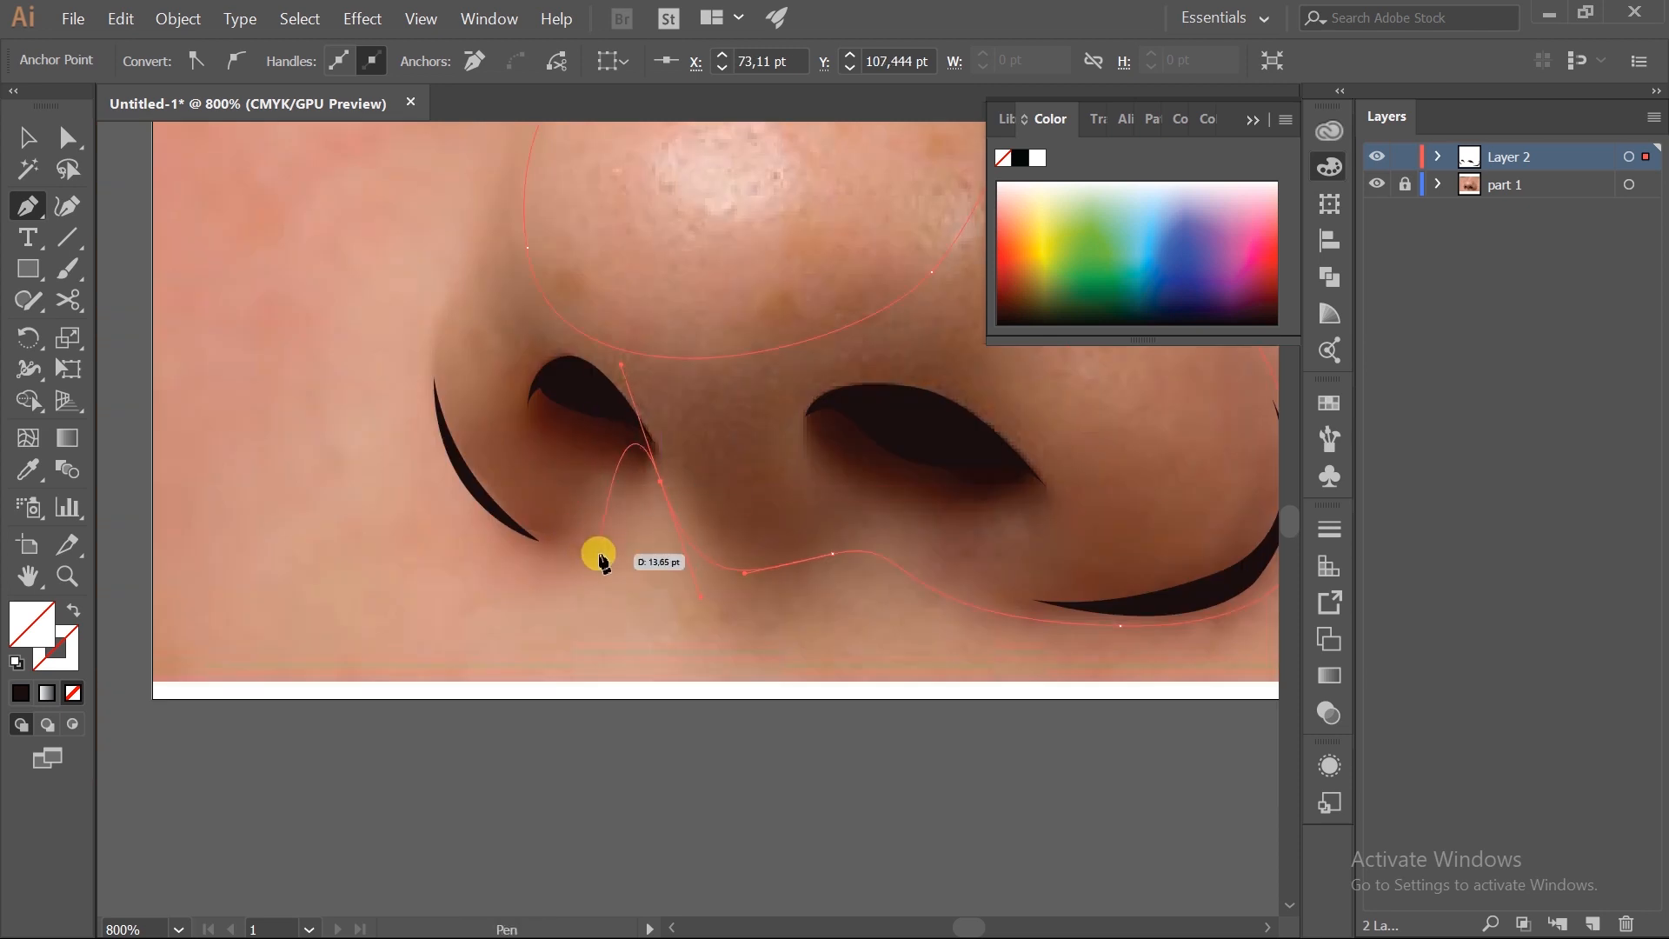
pyautogui.click(614, 555)
pyautogui.moveTo(621, 365); pyautogui.dragTo(553, 594)
pyautogui.moveTo(462, 525); pyautogui.dragTo(524, 448)
pyautogui.click(522, 378)
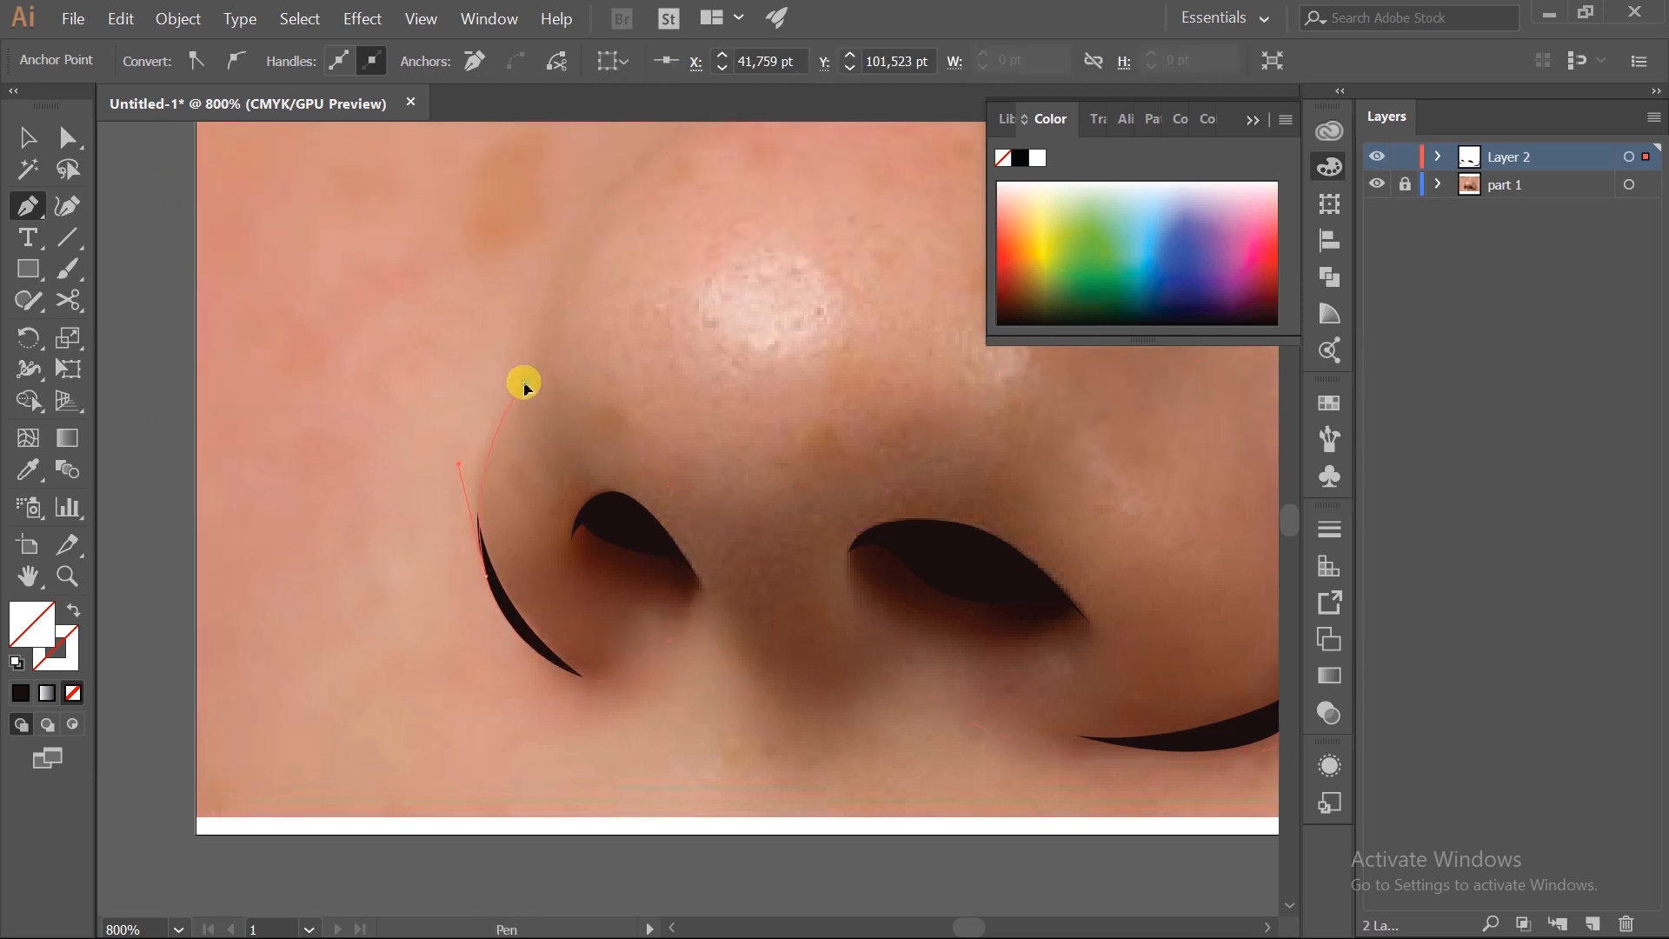
# - Extend the outline up the left side of the bridge, curve it to the photo's left edge, and close it along the top edge
pyautogui.scroll(5, 548, 417)
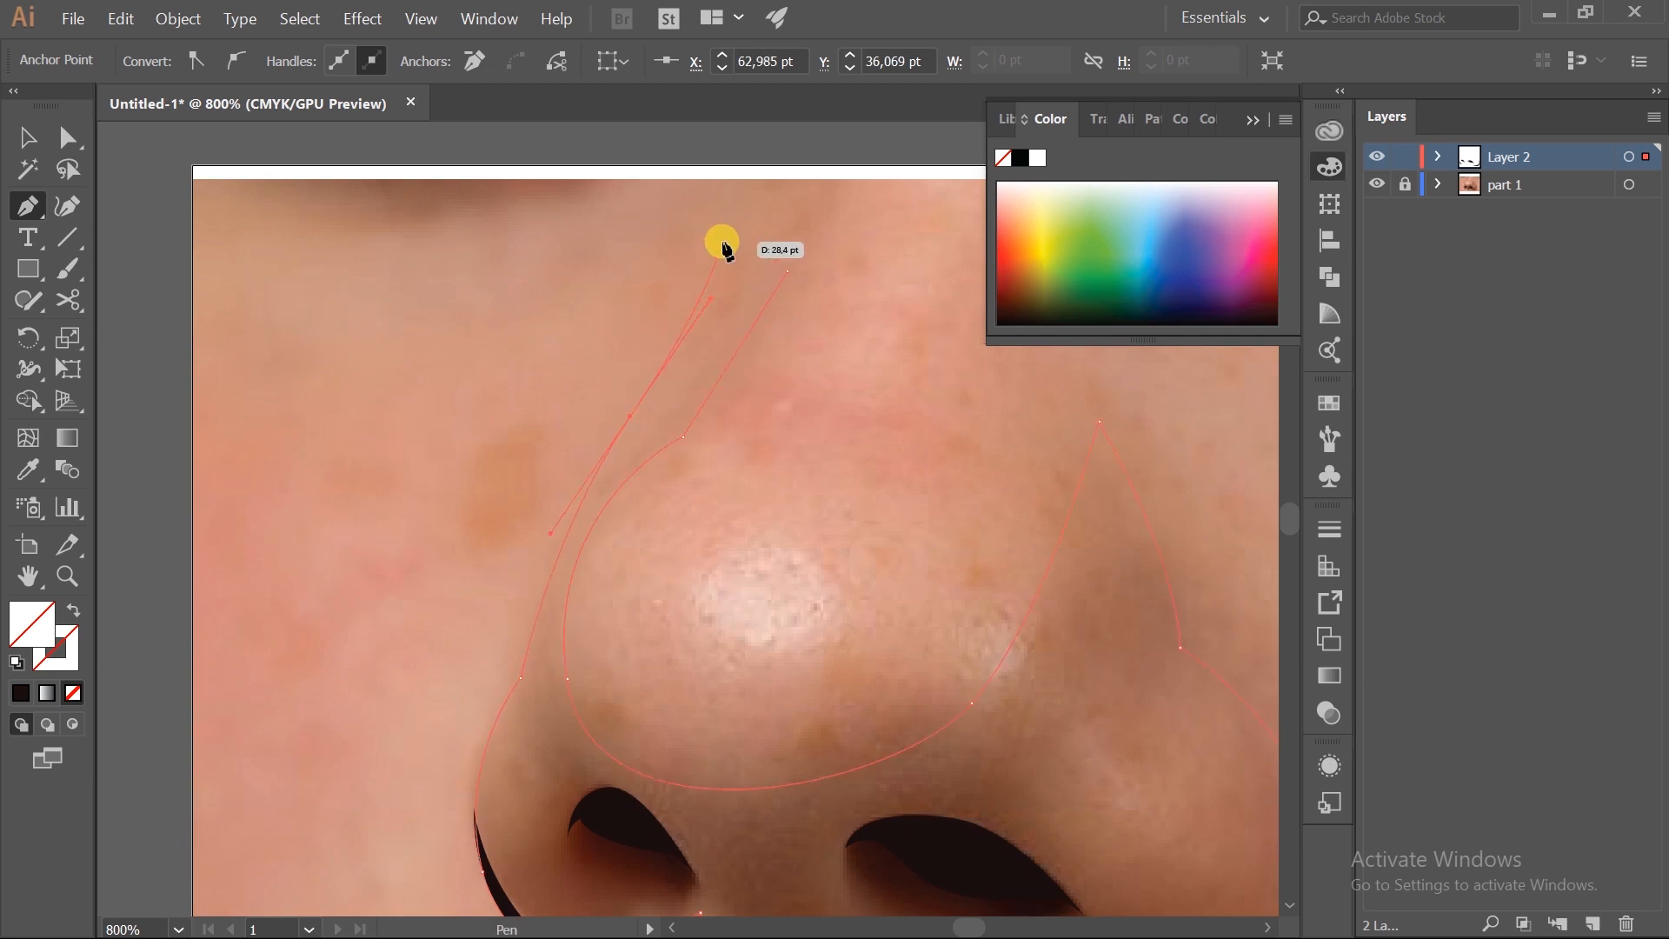
pyautogui.moveTo(723, 241); pyautogui.dragTo(715, 206)
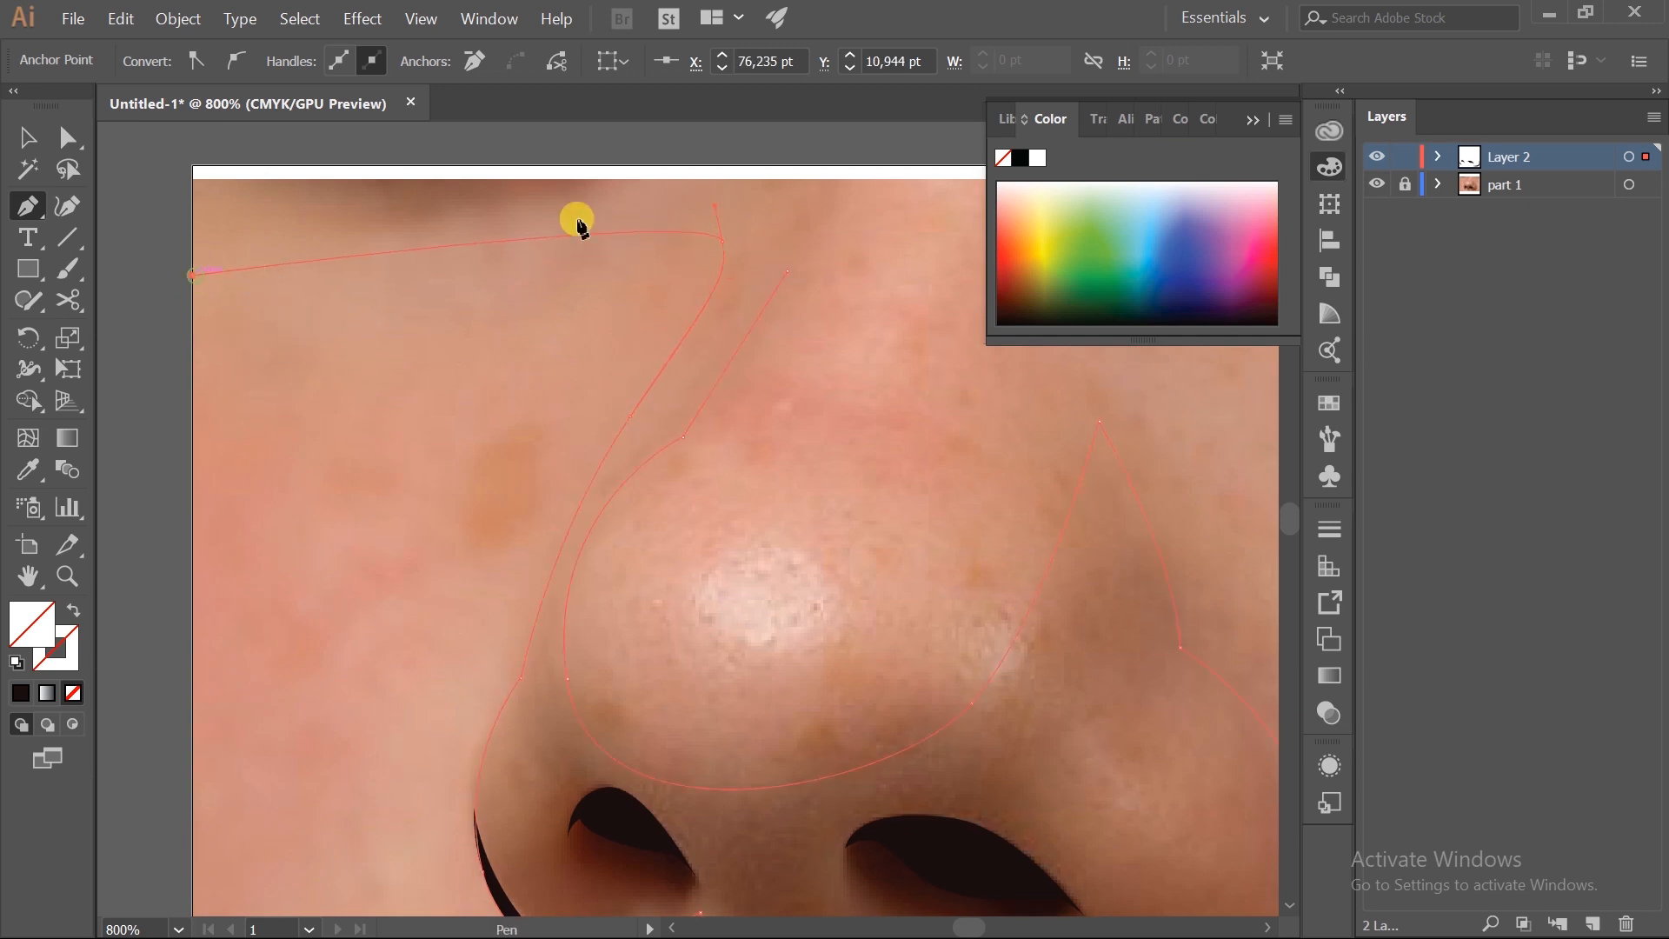
pyautogui.moveTo(579, 225); pyautogui.dragTo(449, 350)
pyautogui.scroll(3, 428, 298)
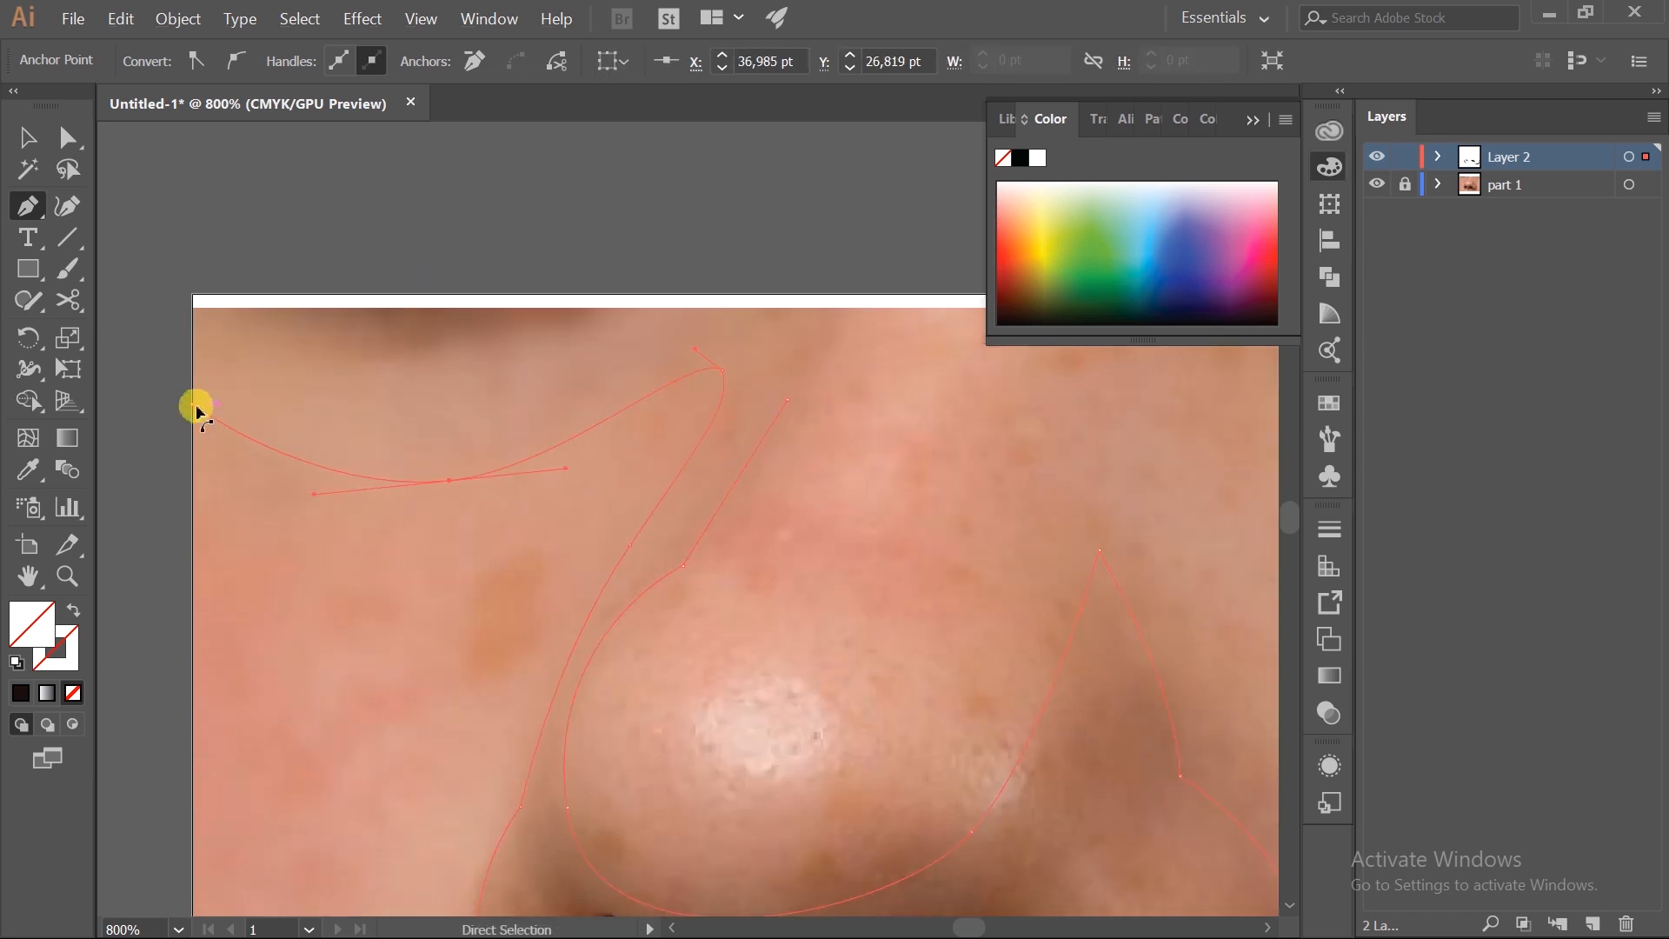
pyautogui.moveTo(196, 408); pyautogui.dragTo(259, 501)
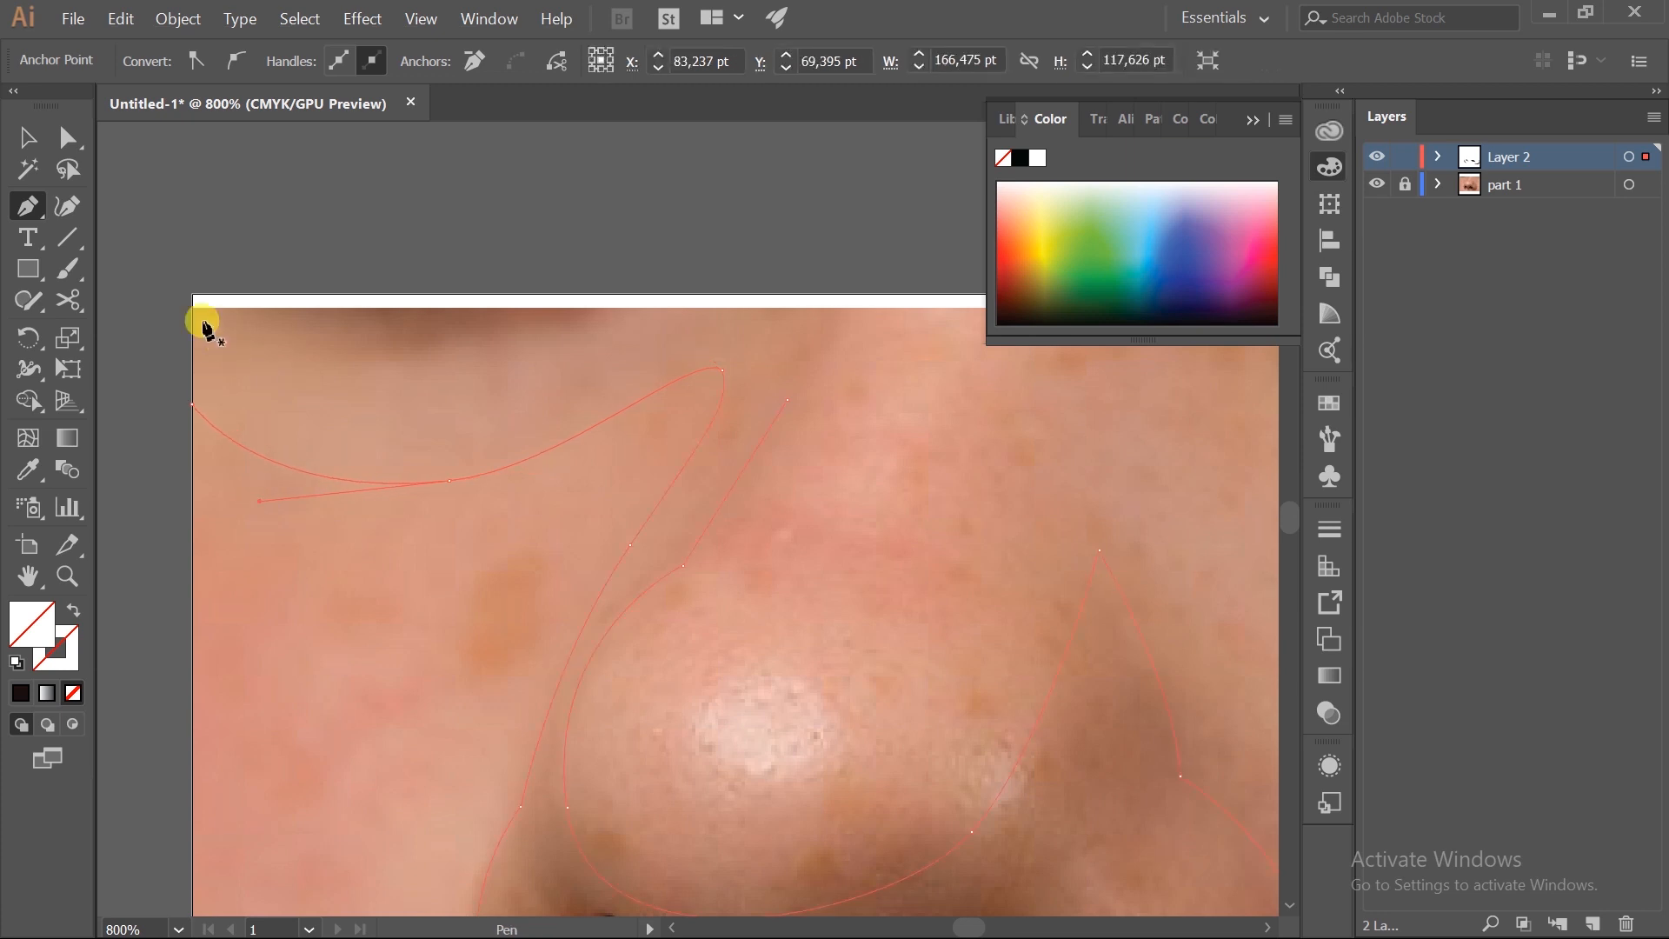
pyautogui.moveTo(194, 309); pyautogui.dragTo(478, 603)
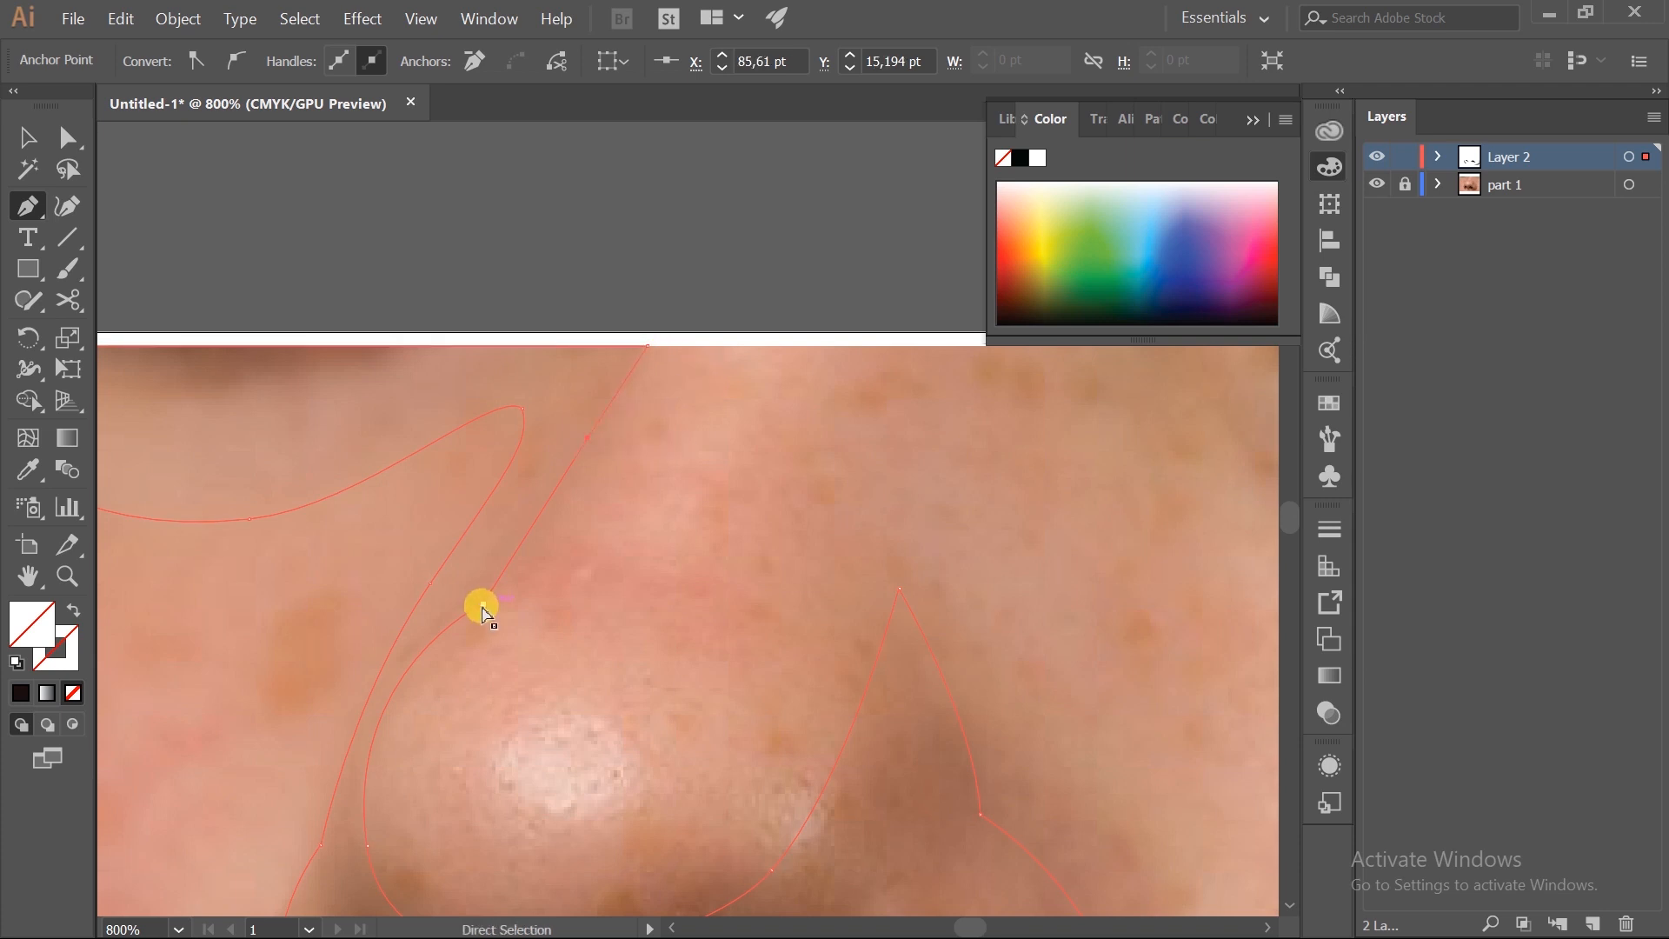
# - Refine the closed outline's anchor points at the bridge, below the left nostril and at the peak of the right wing's crease
pyautogui.keyDown('ctrl'); pyautogui.click(458, 524); pyautogui.keyUp('ctrl')
pyautogui.keyDown('ctrl'); pyautogui.click(466, 532); pyautogui.keyUp('ctrl')
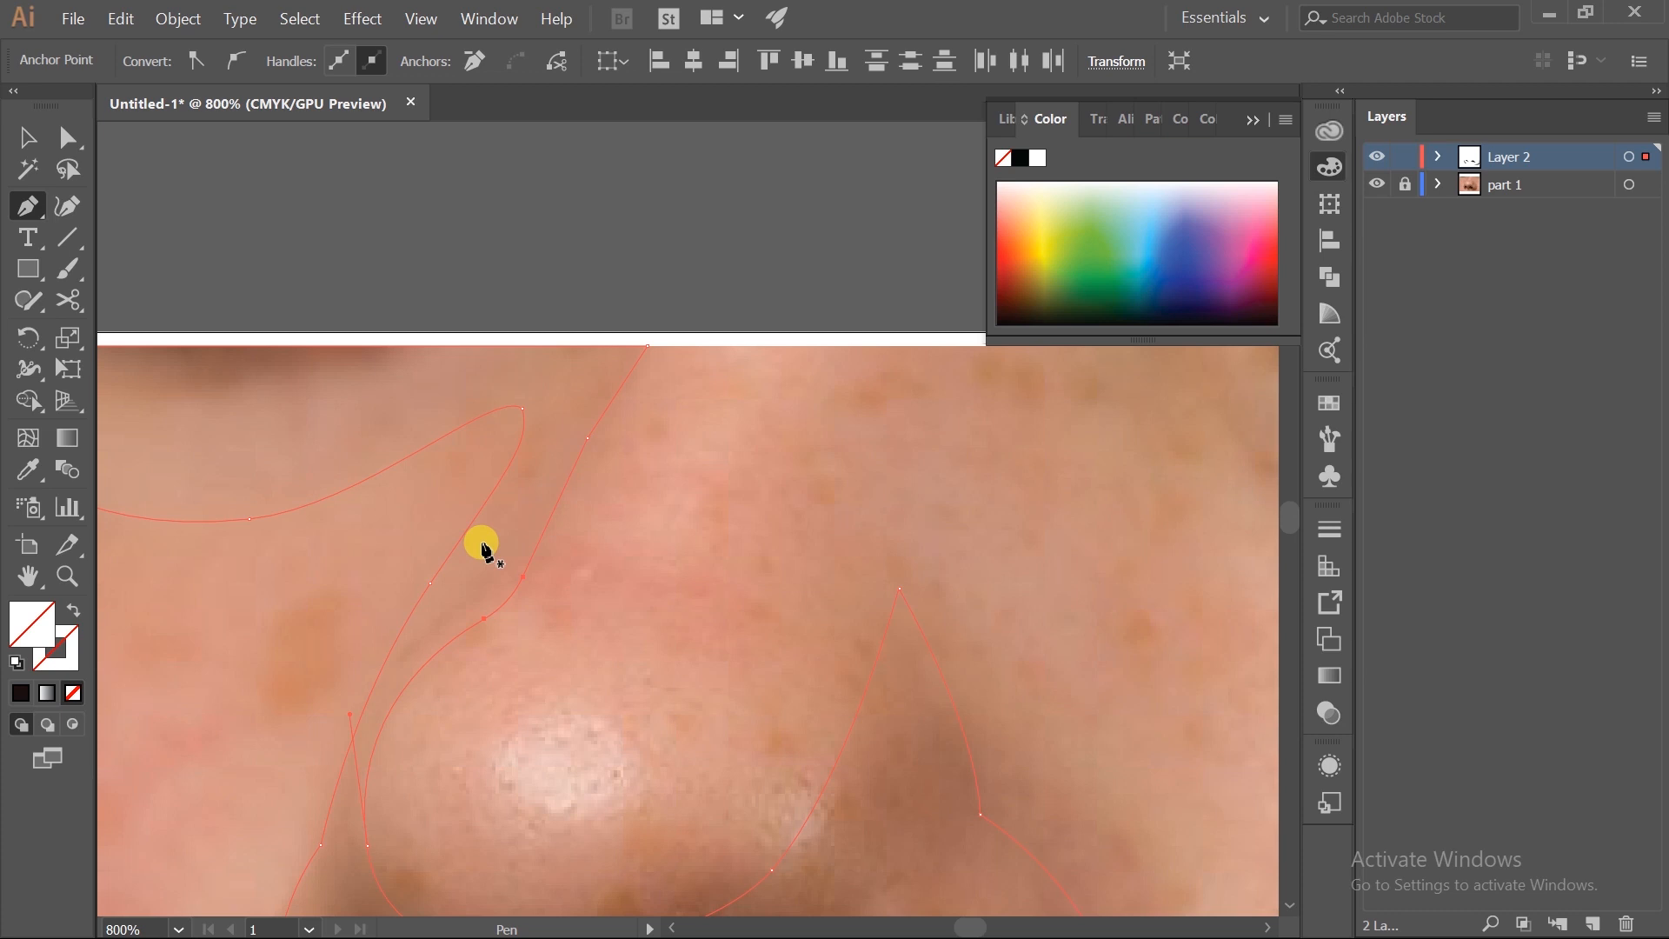
pyautogui.scroll(-4, 655, 533)
pyautogui.scroll(4, 641, 656)
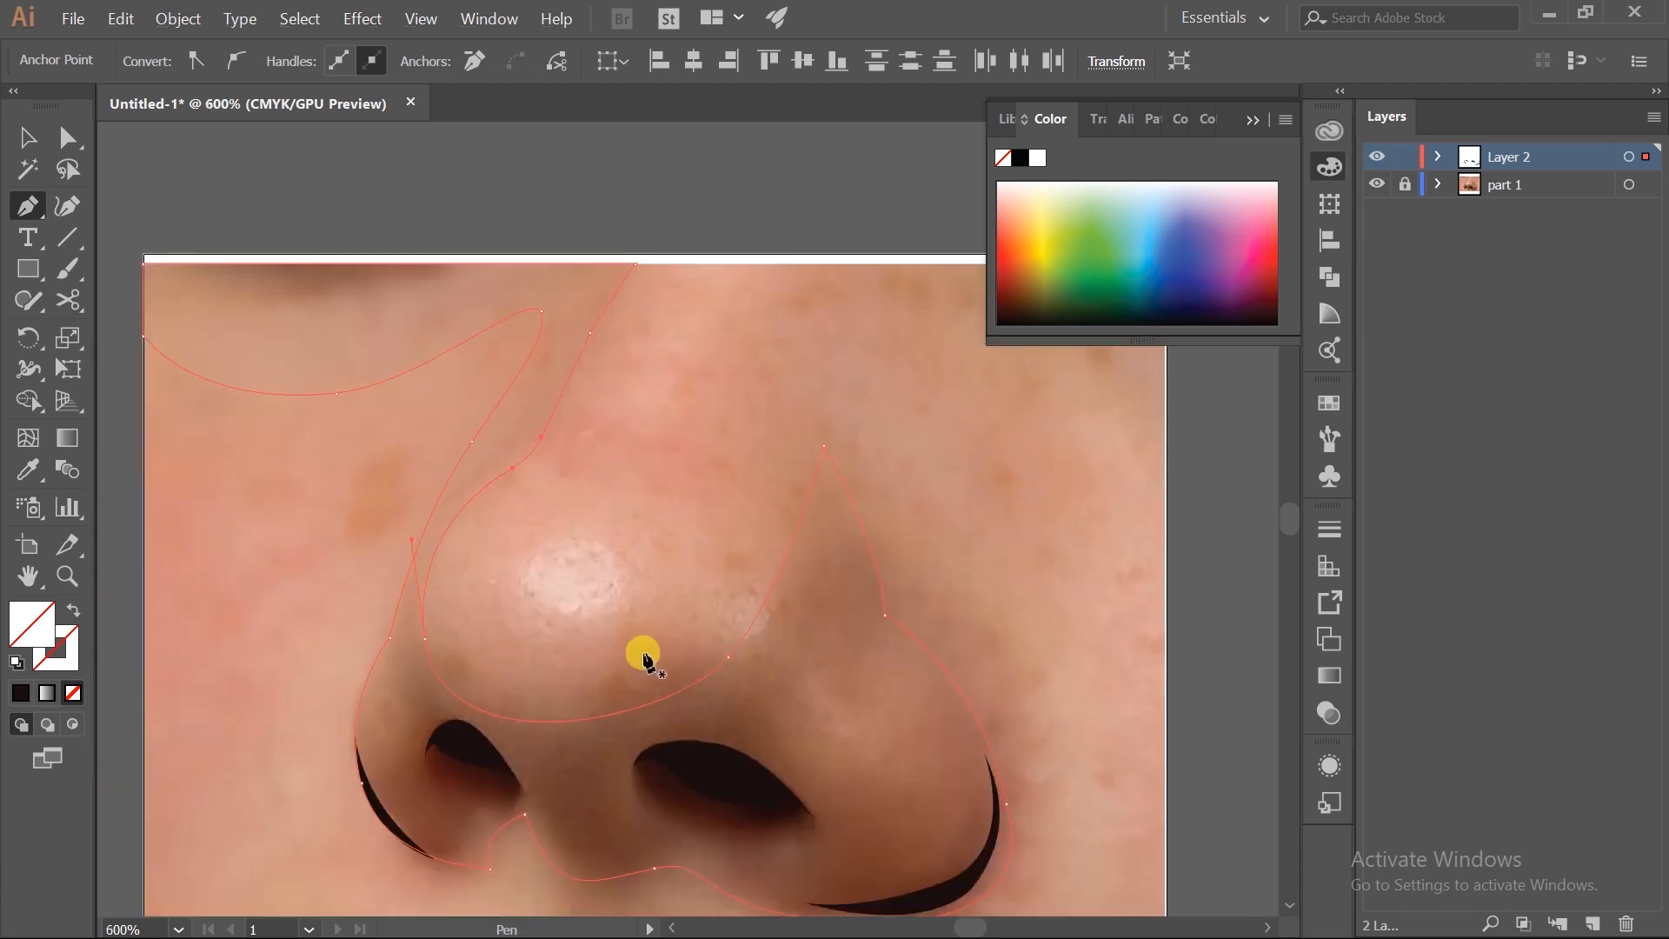
pyautogui.moveTo(492, 857); pyautogui.dragTo(473, 825)
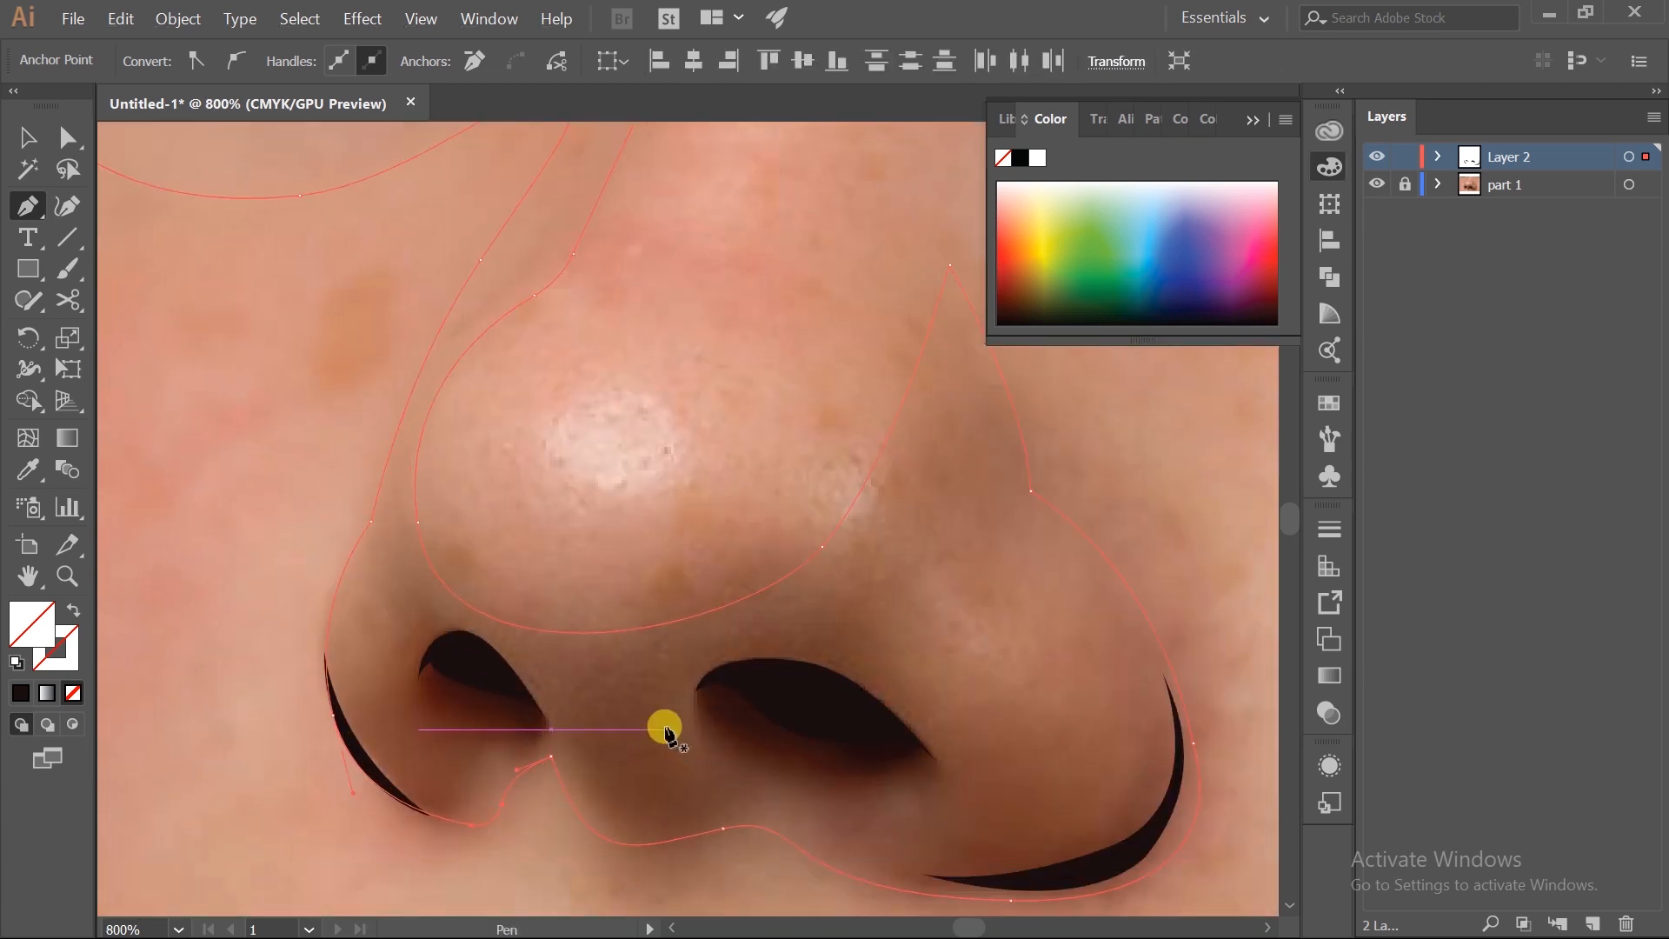
pyautogui.scroll(-1, 667, 730)
pyautogui.moveTo(872, 655); pyautogui.dragTo(787, 708)
pyautogui.moveTo(791, 441); pyautogui.dragTo(793, 456)
pyautogui.moveTo(432, 448); pyautogui.dragTo(492, 414)
pyautogui.click(28, 470)
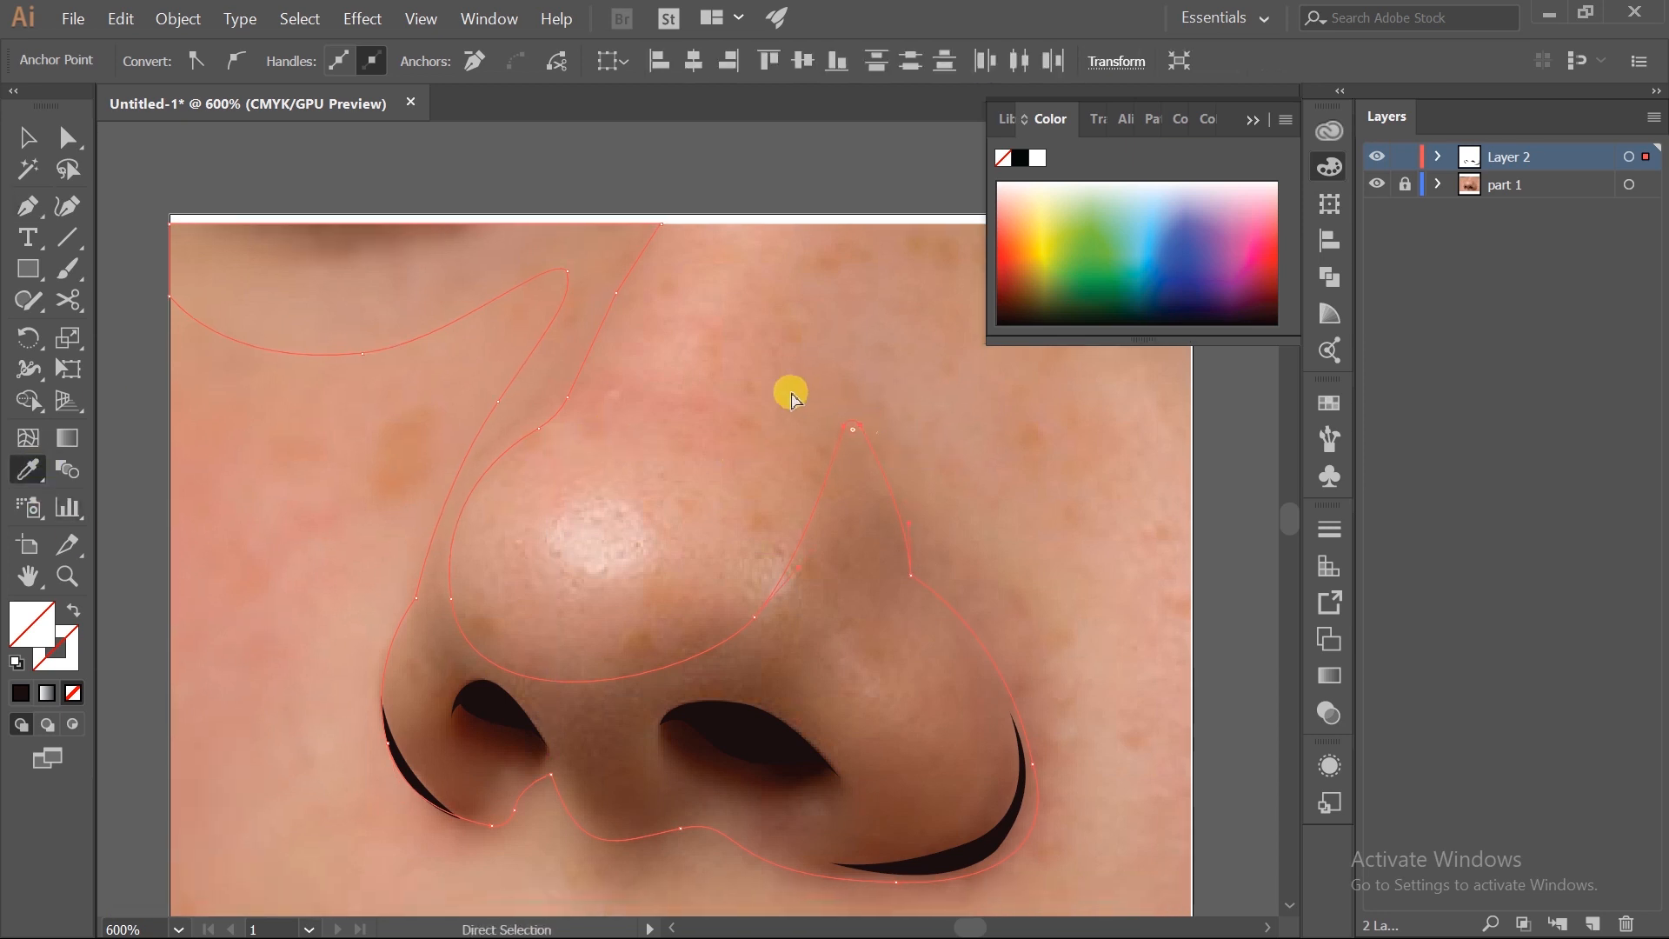
# - Create a new layer below Layer 2, move the nose outline into it, and rename Layer 2 as line
pyautogui.click(1593, 924)
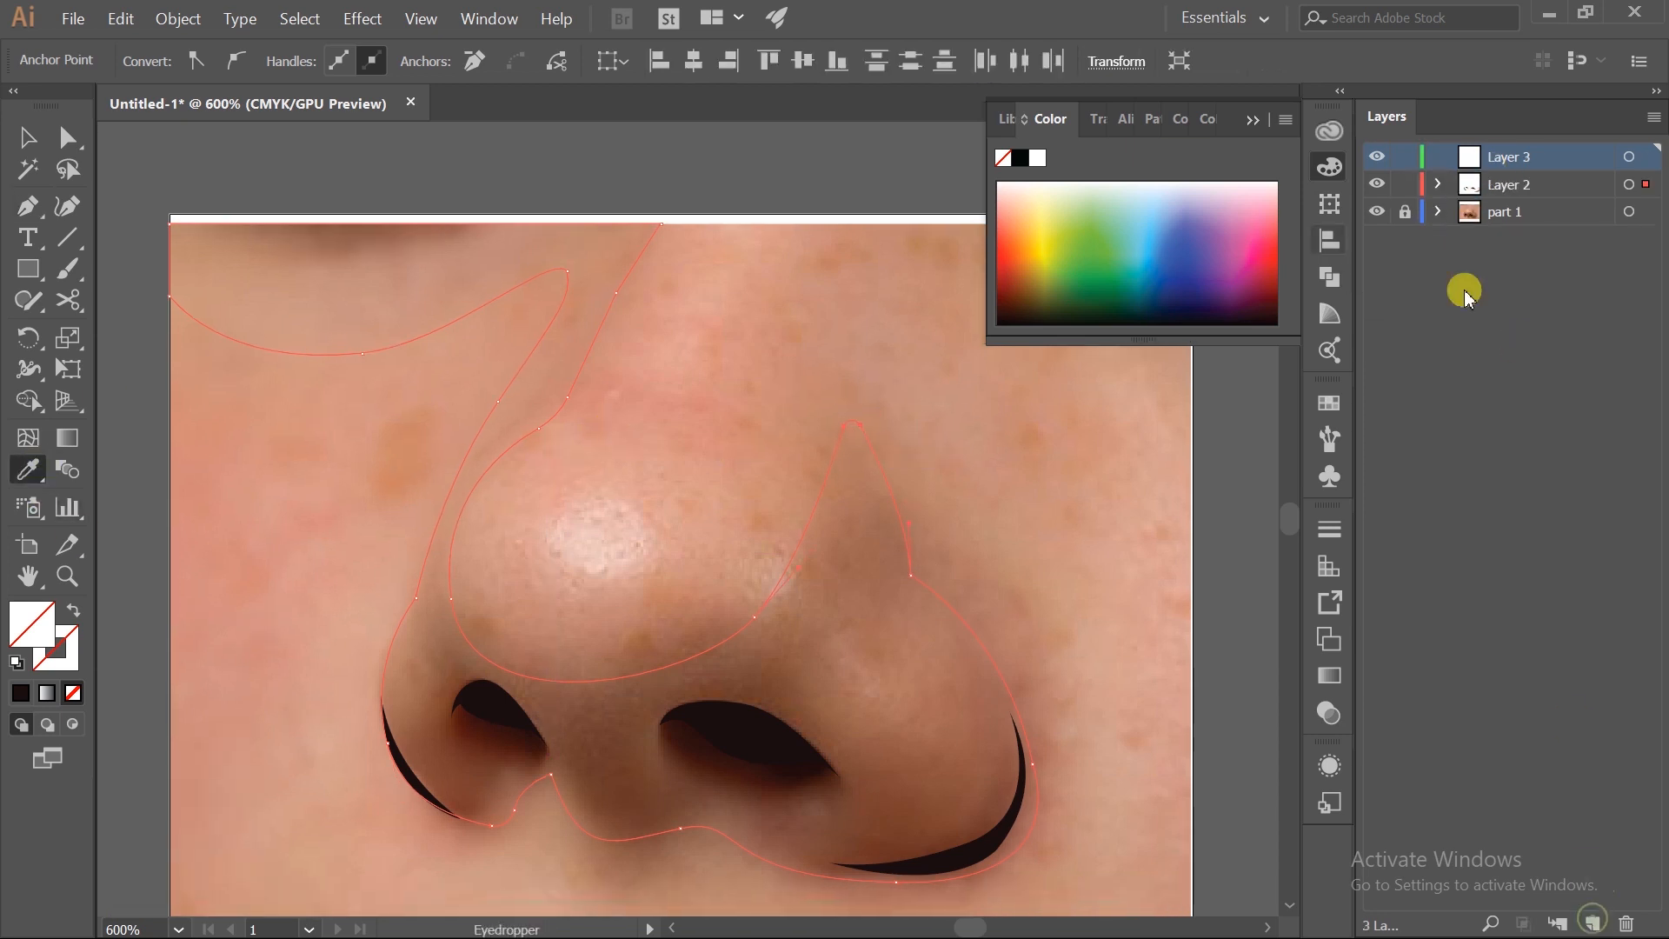
pyautogui.click(1438, 185)
pyautogui.moveTo(1528, 212)
pyautogui.mouseDown()
pyautogui.moveTo(1521, 158)
pyautogui.moveTo(1501, 158)
pyautogui.moveTo(1509, 188)
pyautogui.mouseUp()
pyautogui.click(1438, 185)
pyautogui.doubleClick(1505, 156)
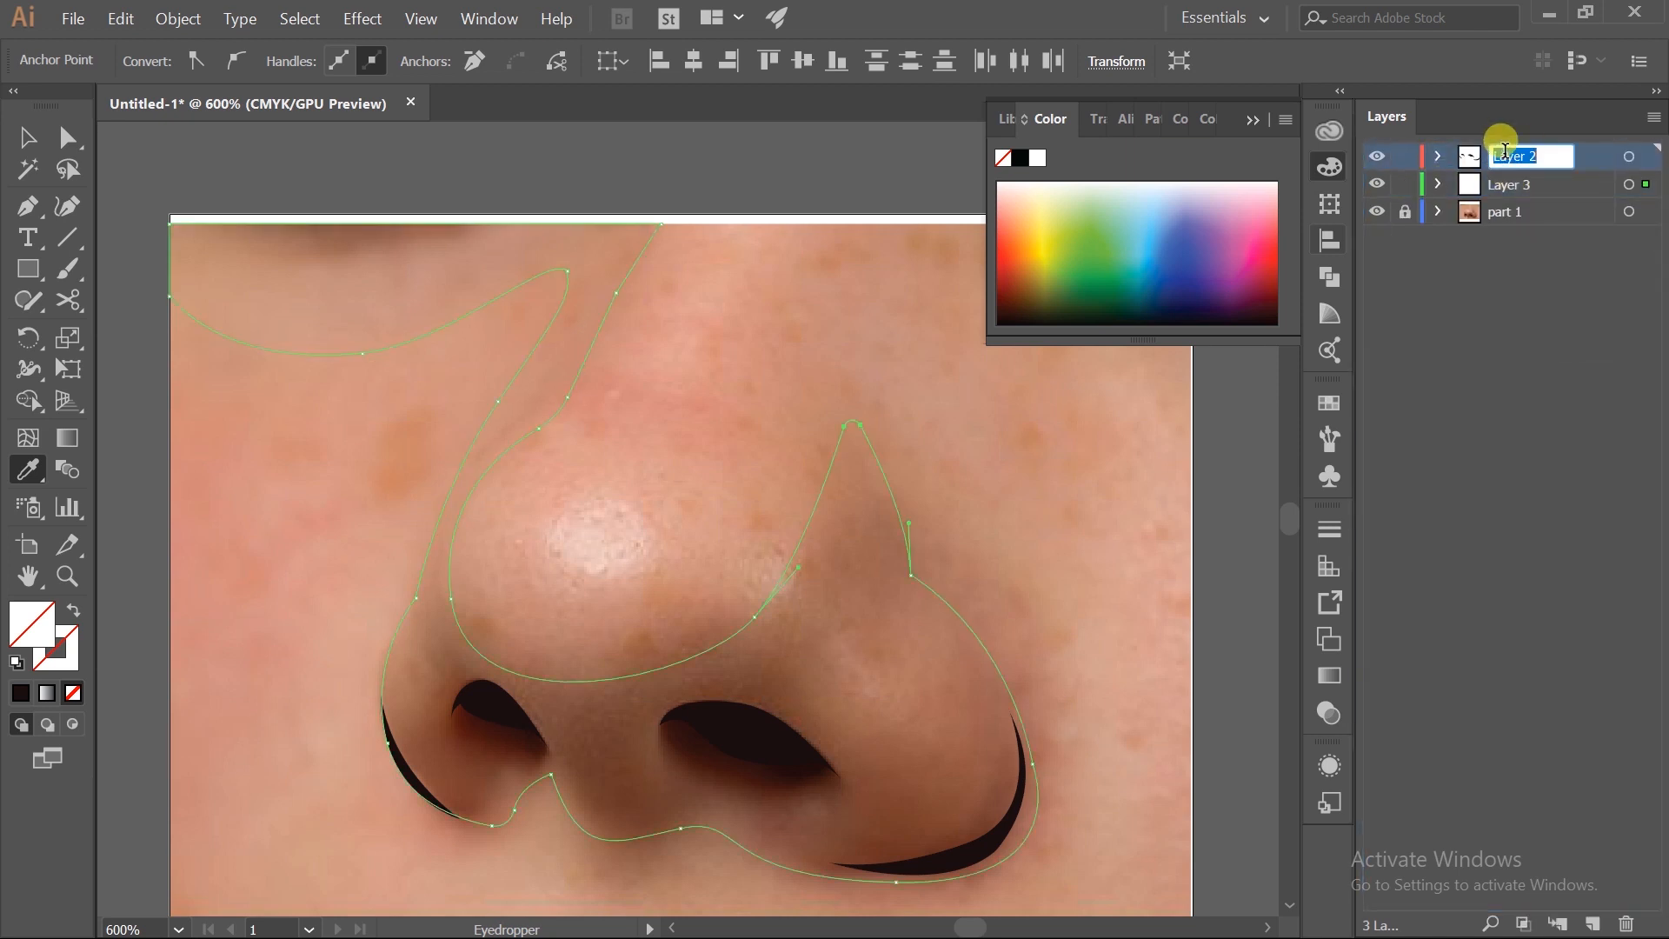
pyautogui.click(1537, 186)
# - Give the nose outline the dark wing shape's color as a stroke with no fill, and set the stroke weight to 0.25 pt
pyautogui.moveTo(726, 635); pyautogui.dragTo(693, 569)
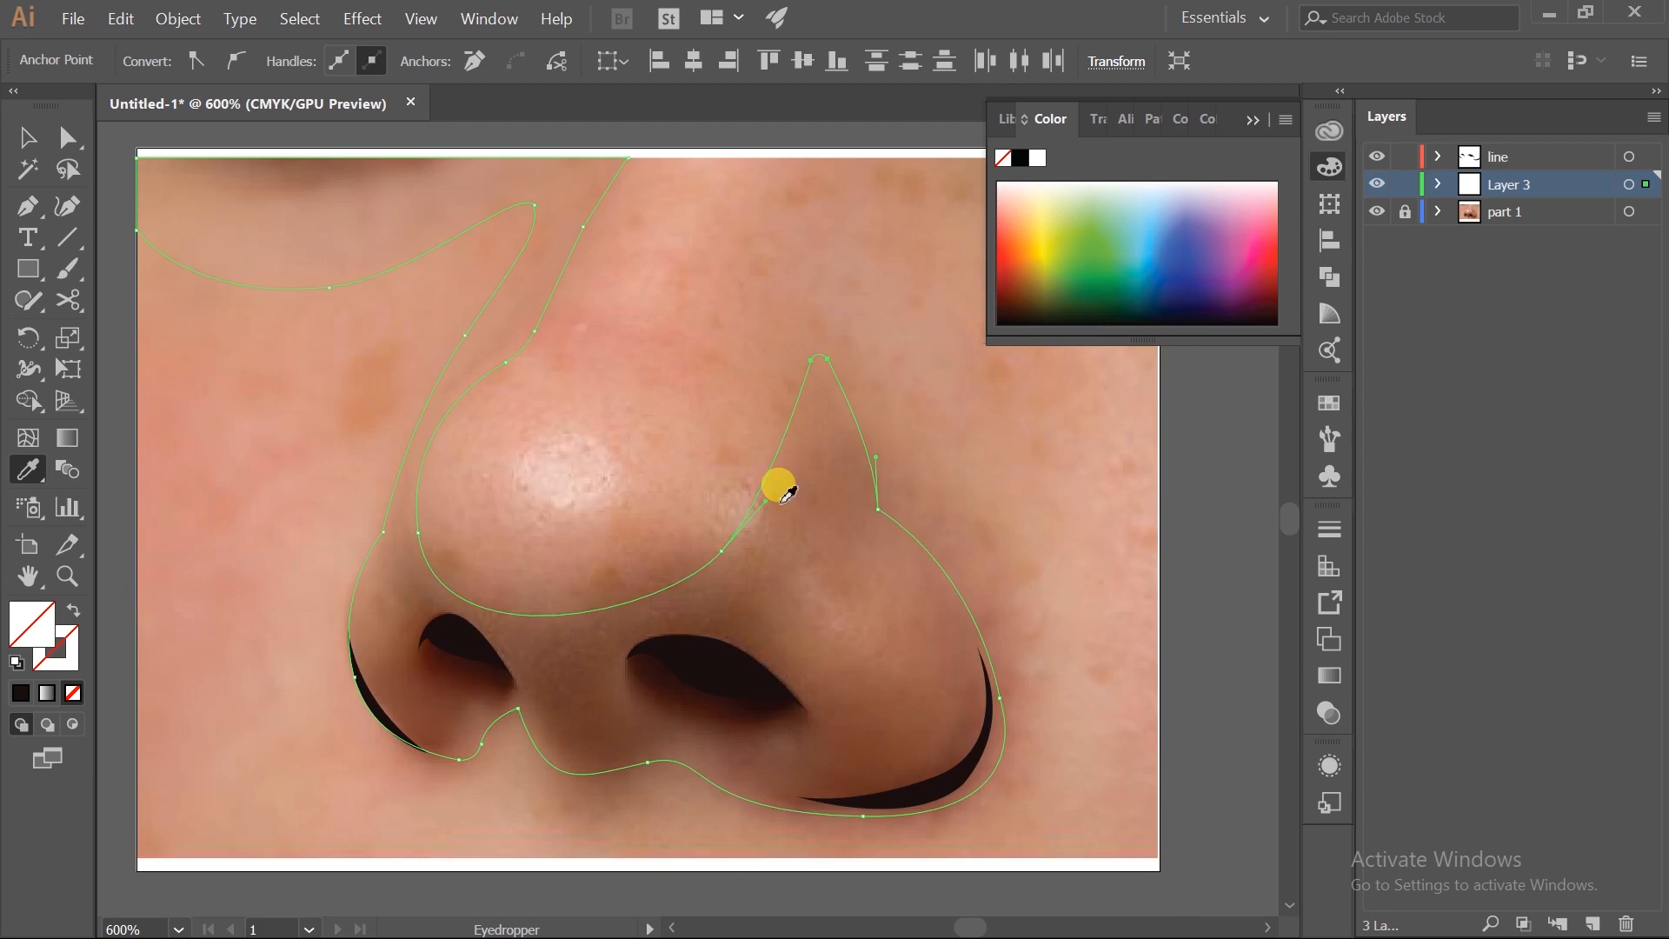
pyautogui.press('p')
pyautogui.moveTo(572, 686); pyautogui.dragTo(576, 620)
pyautogui.click(30, 477)
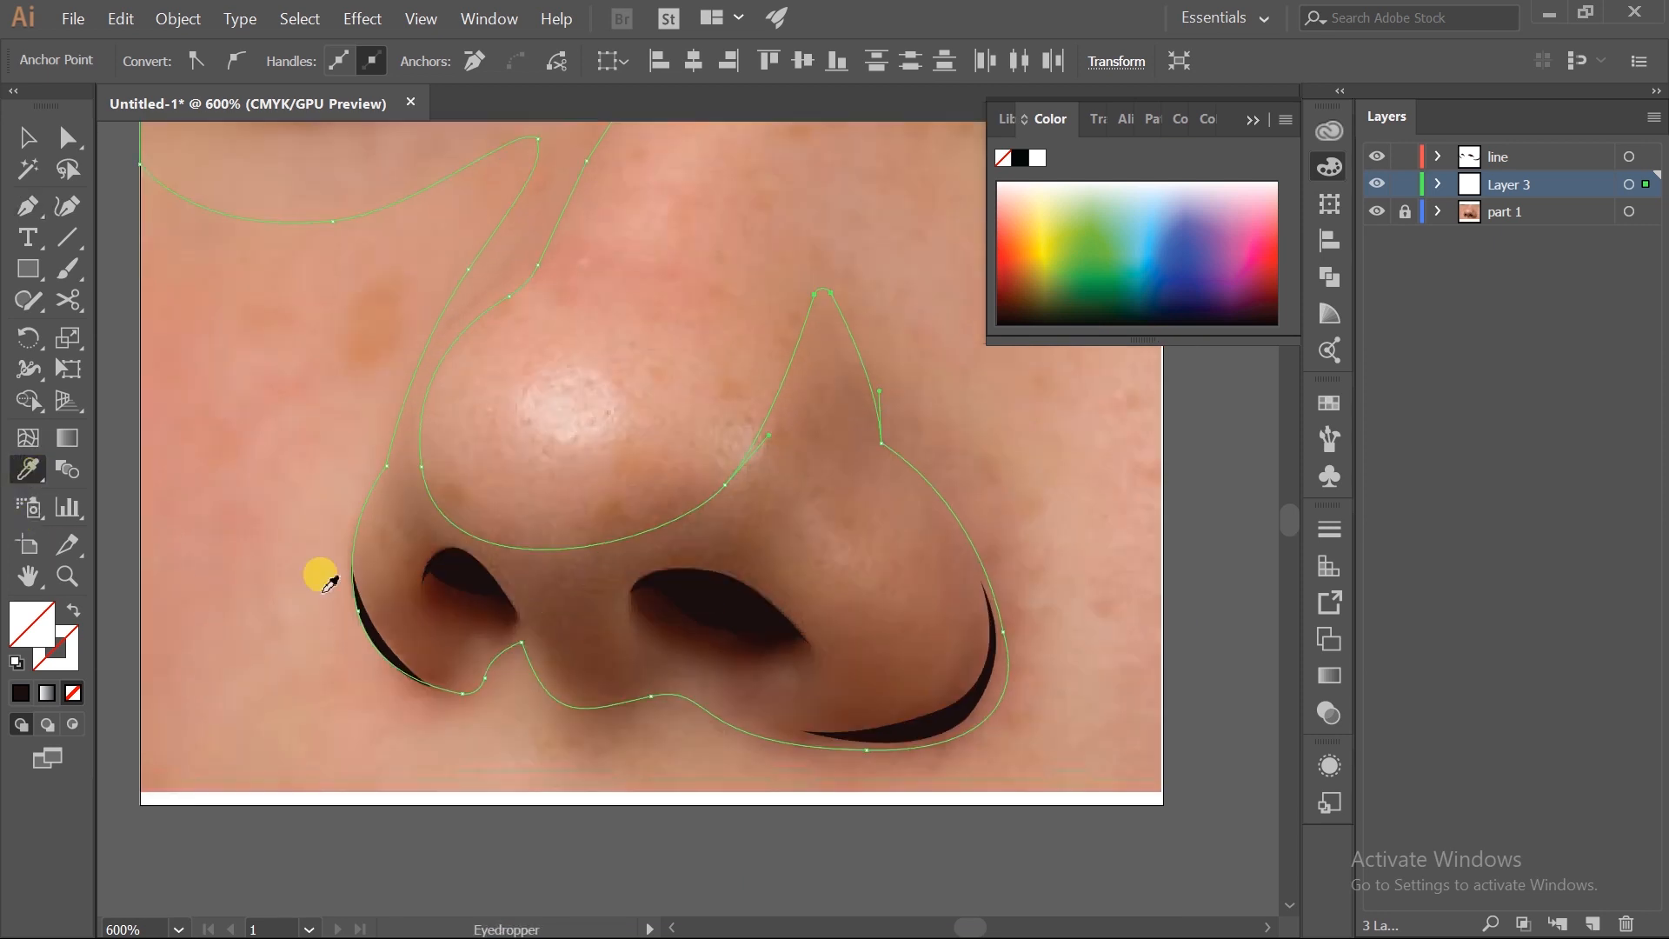
pyautogui.click(376, 636)
pyautogui.hotkey('shift', 'x')
pyautogui.press('v')
pyautogui.click(429, 336)
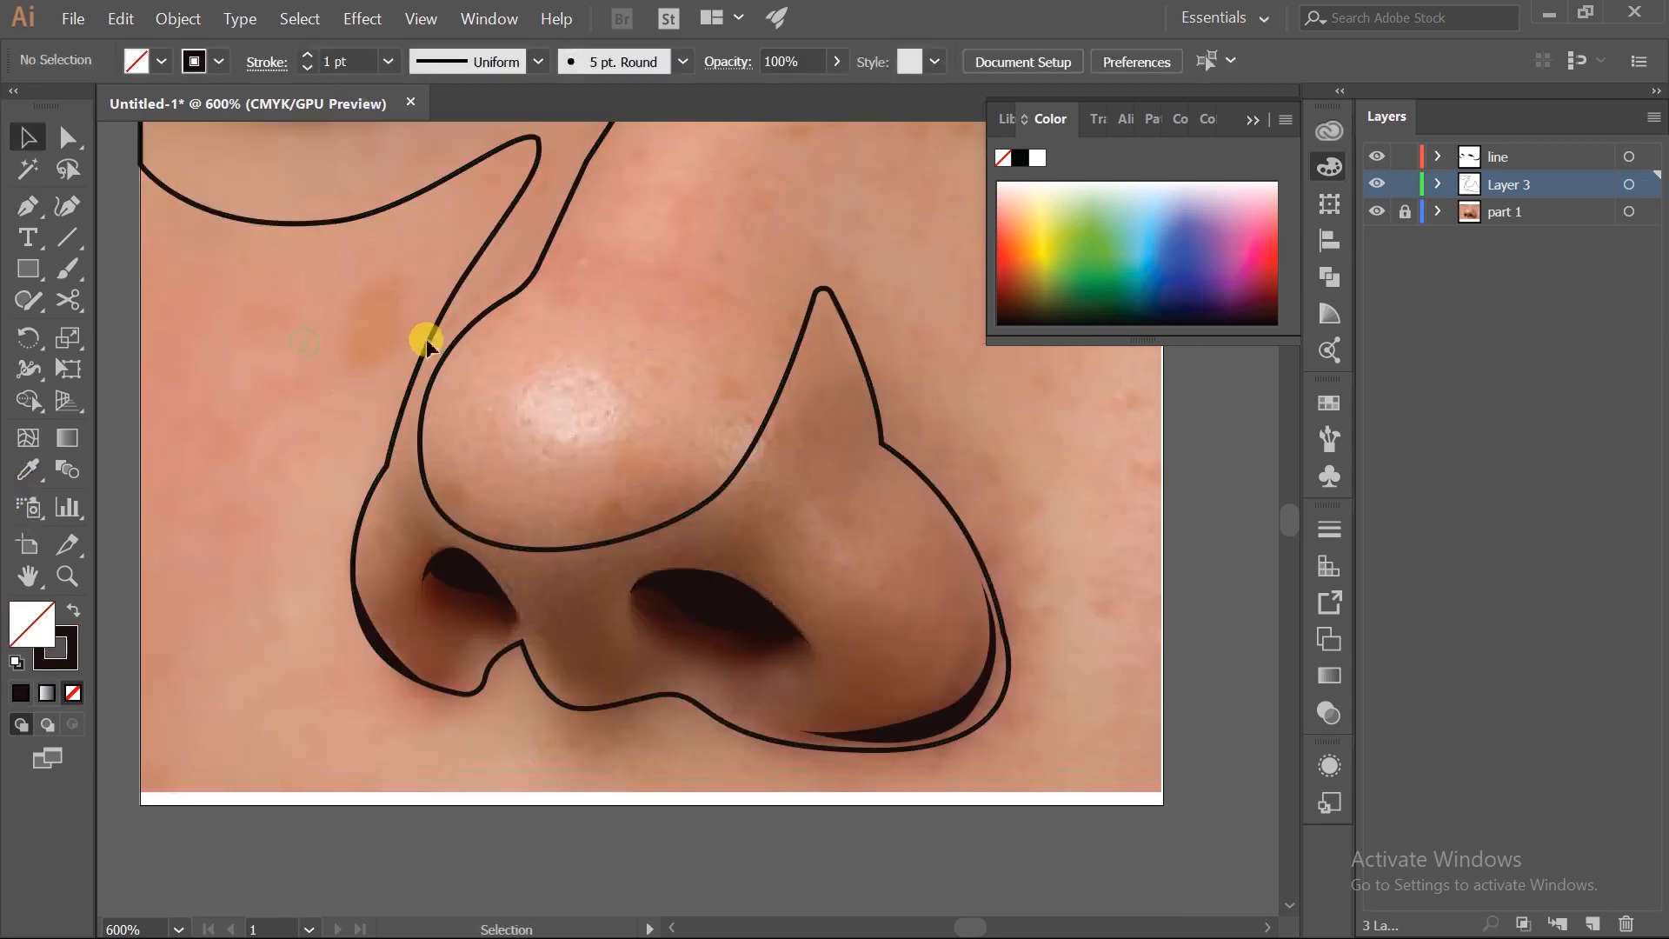
pyautogui.click(307, 68)
pyautogui.click(307, 68)
pyautogui.click(307, 68)
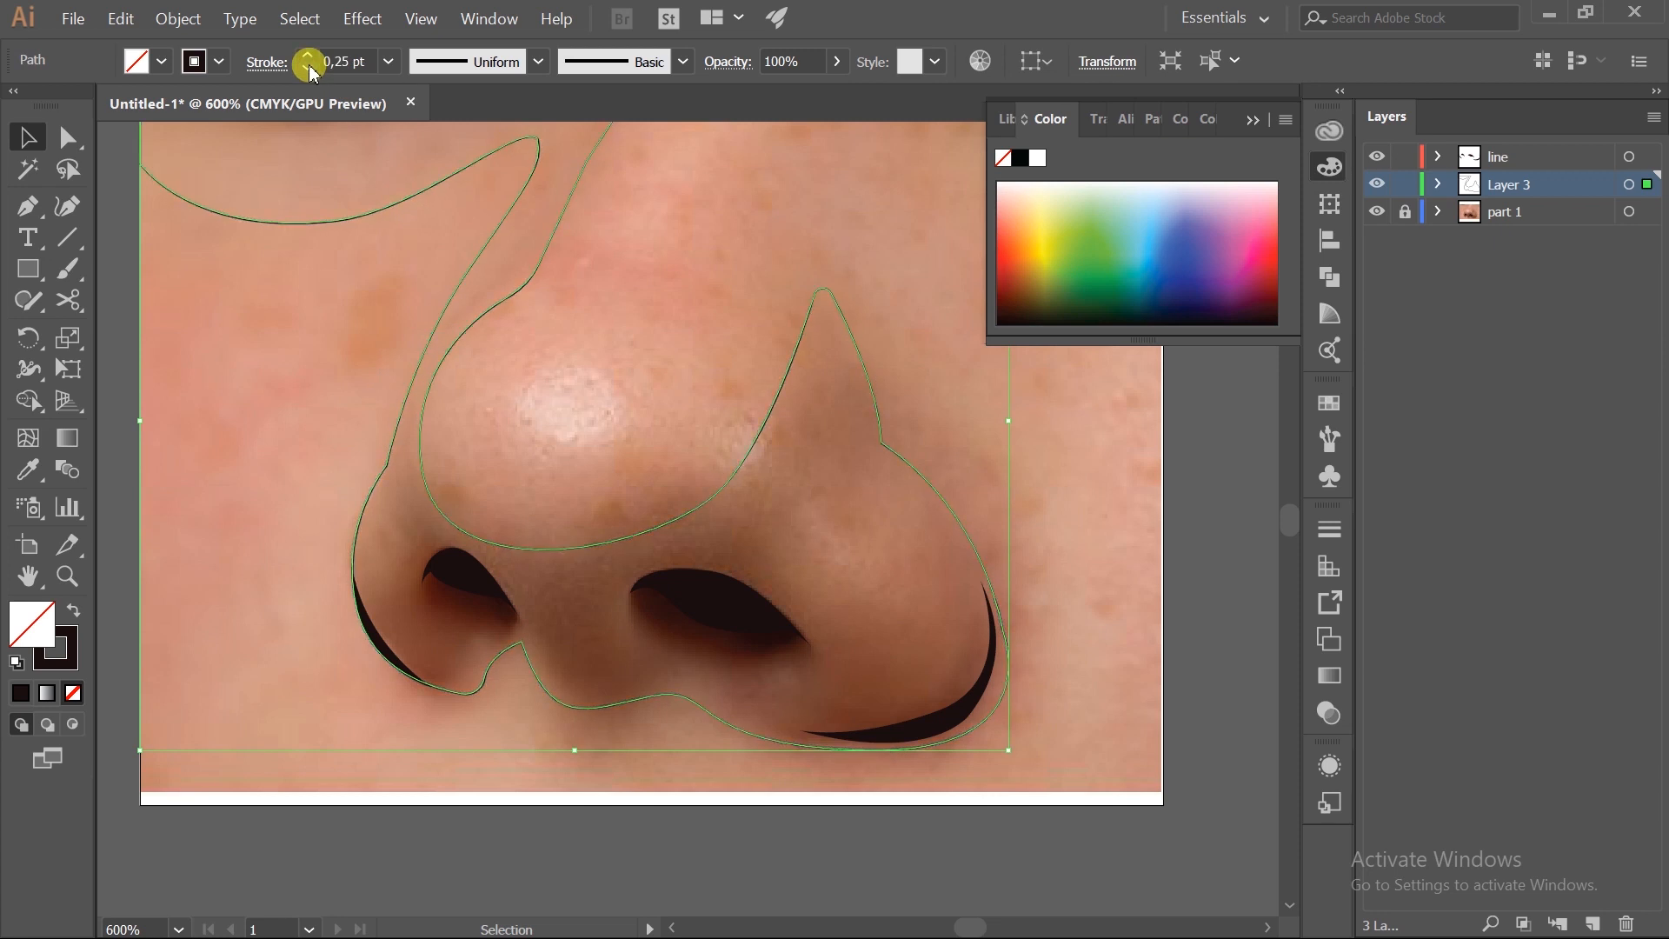
# - Start a Pen shape on Layer 3 around the outer side of the dark right wing shape, ending at its inner tip
pyautogui.press('p')
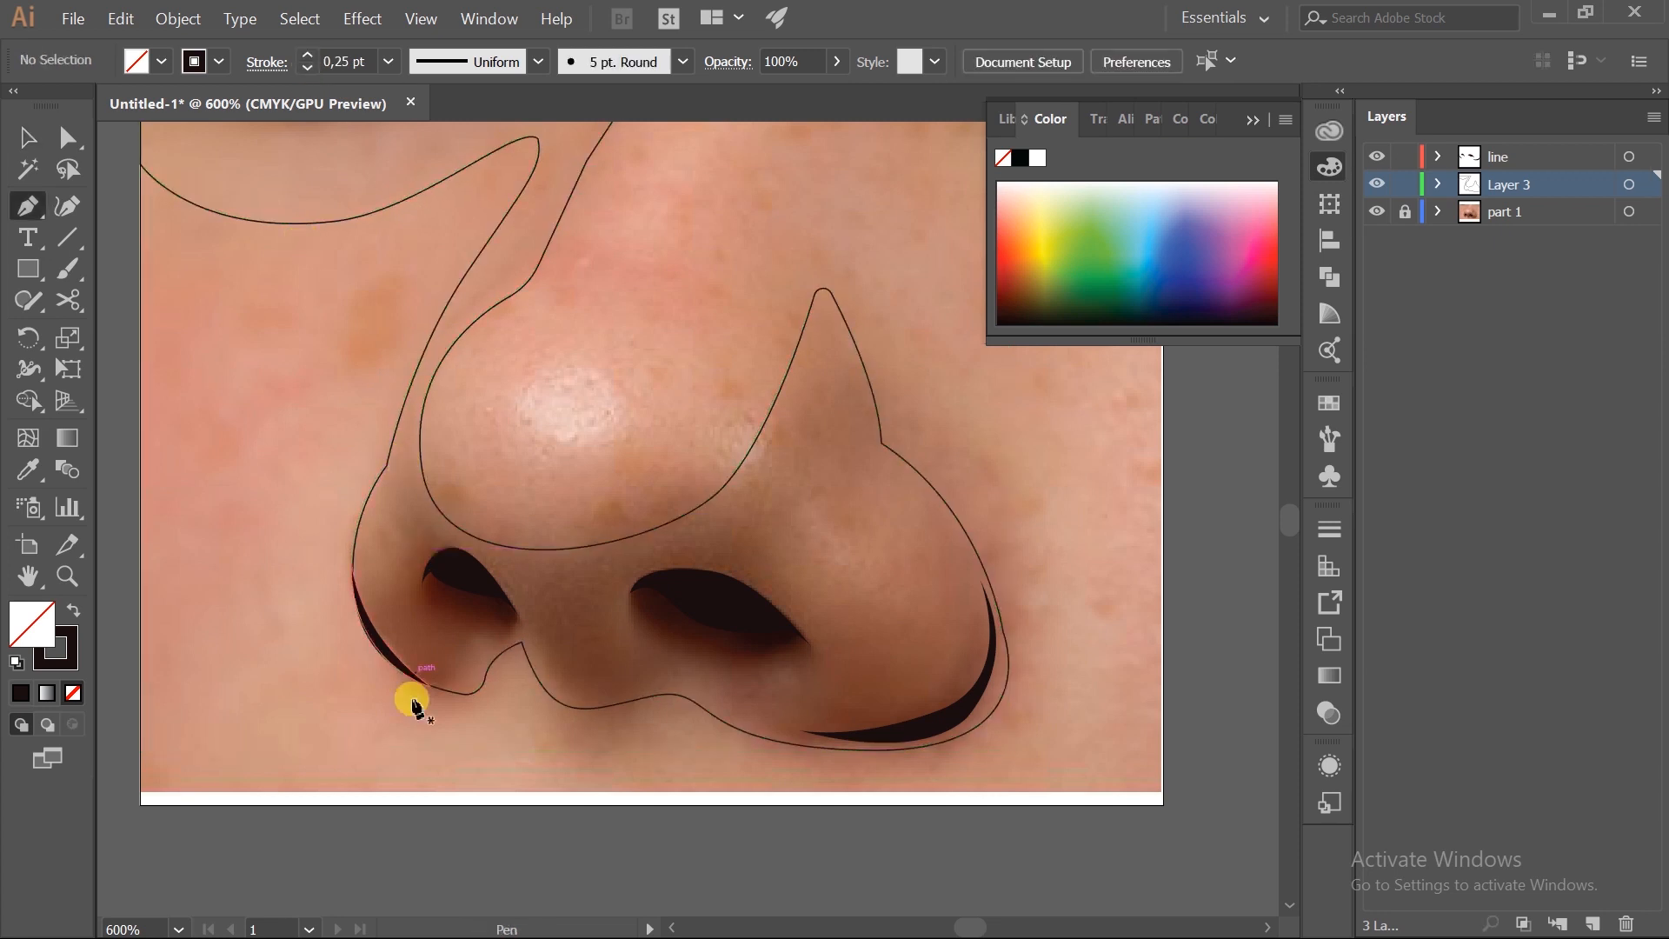
pyautogui.moveTo(412, 732); pyautogui.dragTo(391, 743)
pyautogui.scroll(1, 810, 658)
pyautogui.scroll(-1, 916, 604)
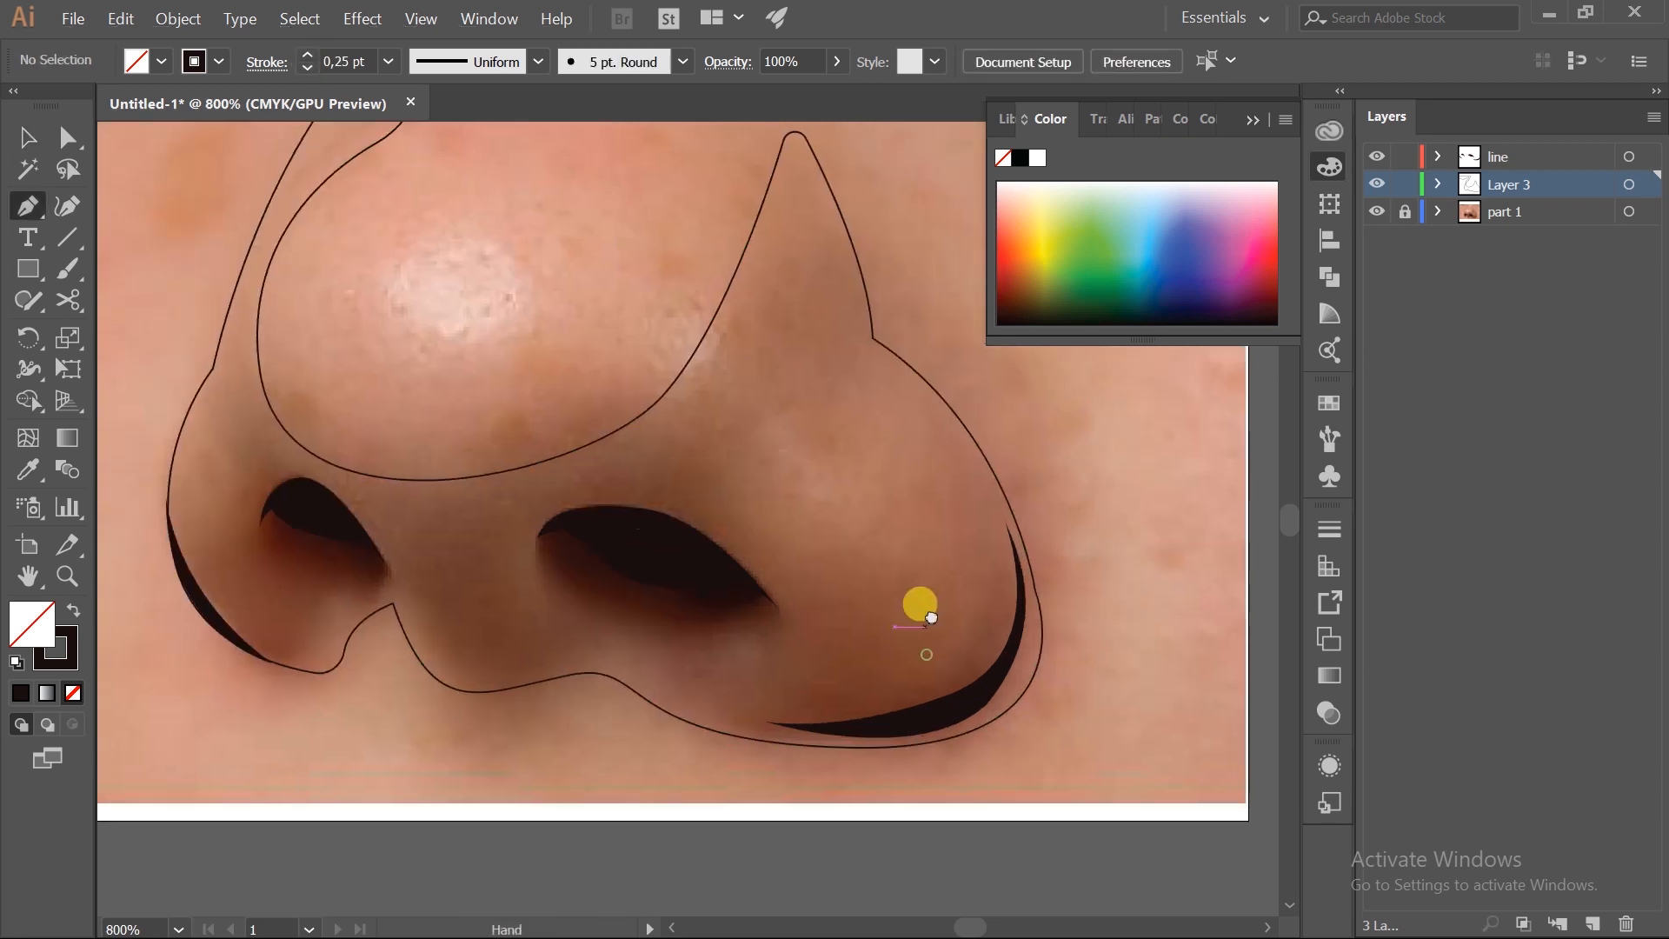
pyautogui.moveTo(1059, 595); pyautogui.dragTo(1090, 557)
pyautogui.click(1050, 466)
pyautogui.moveTo(979, 697); pyautogui.dragTo(850, 733)
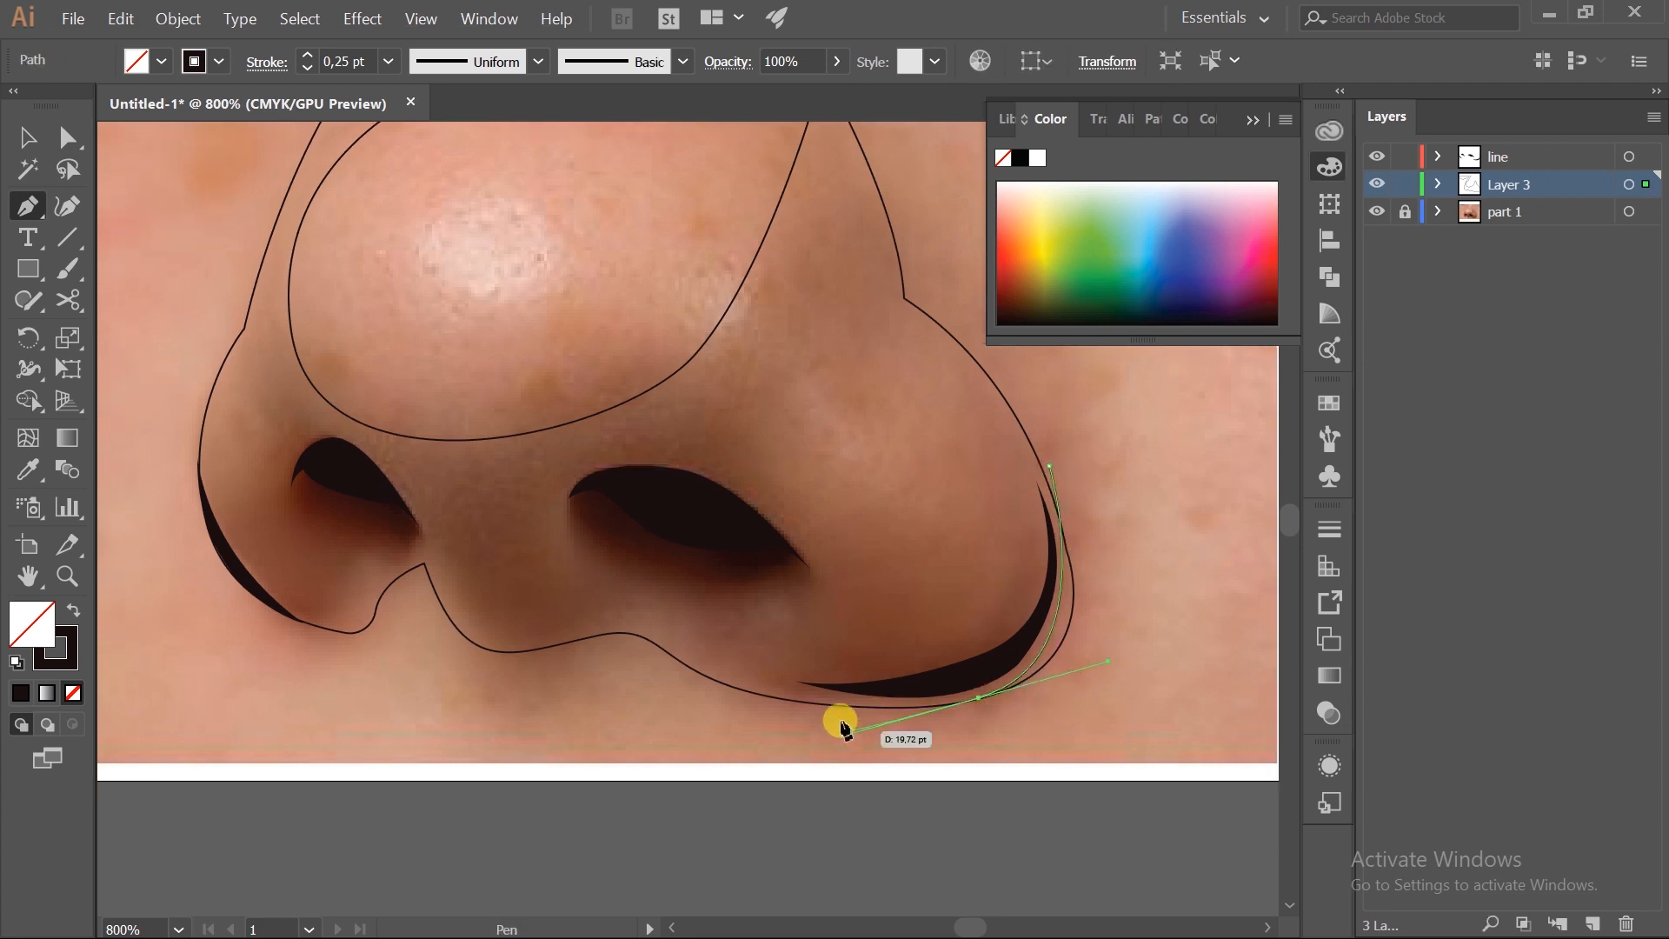
pyautogui.click(763, 678)
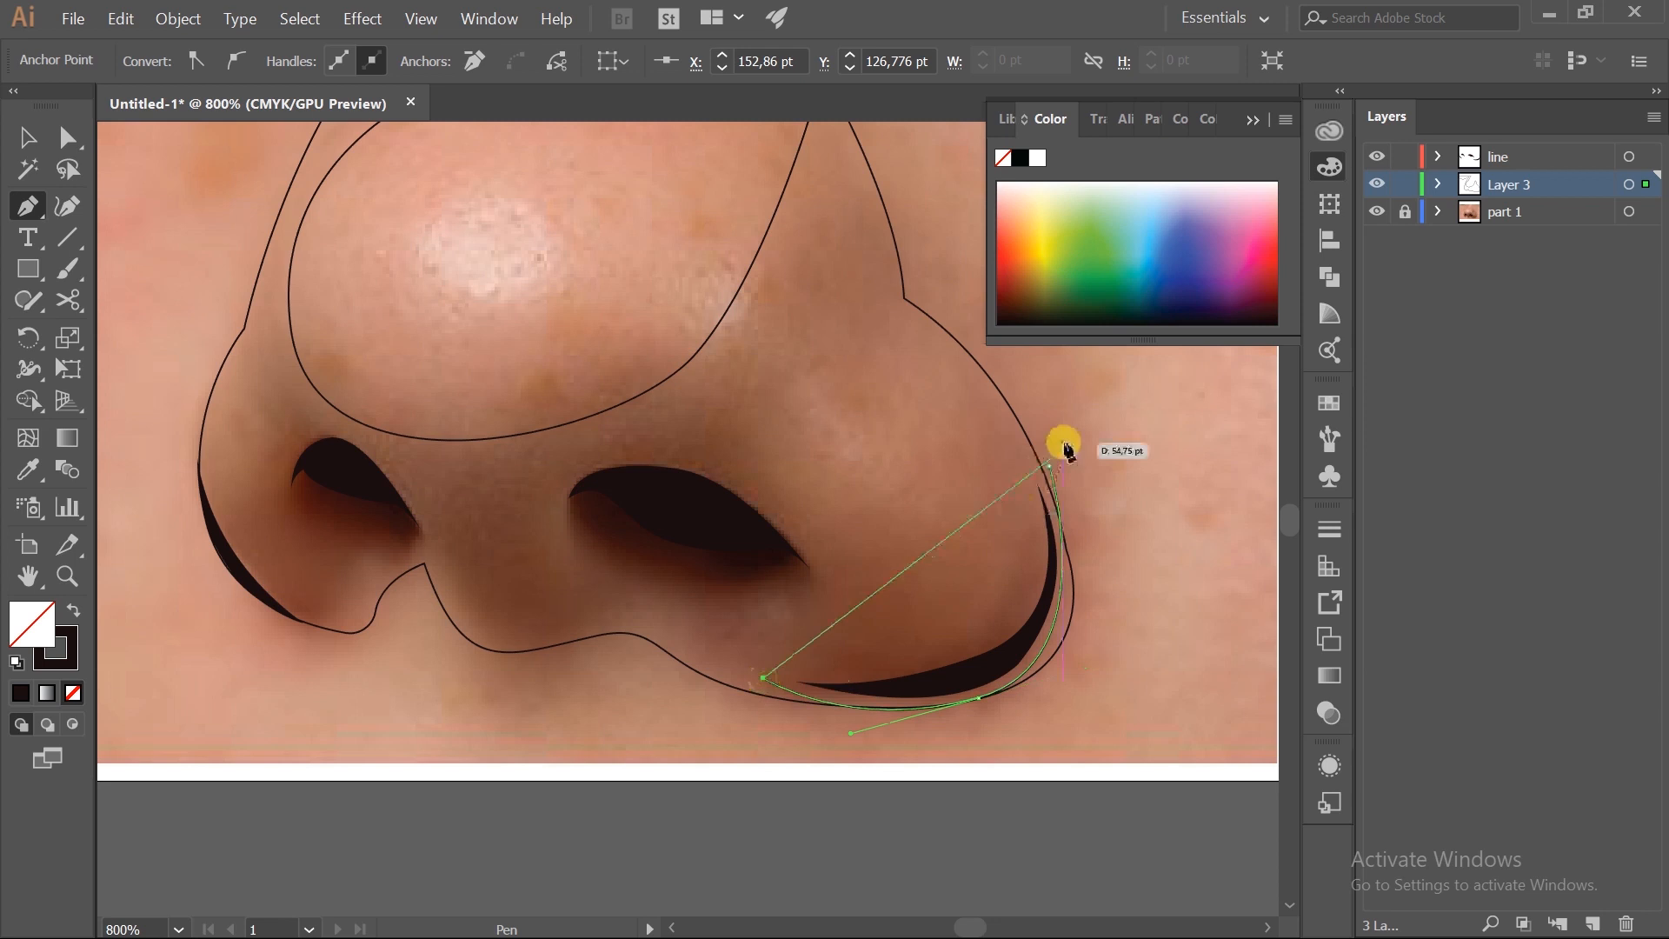
# - Close the right wing shadow shape and bend its inner edge into an S-curve by adjusting its end anchors and handles
pyautogui.moveTo(1050, 466); pyautogui.dragTo(949, 508)
pyautogui.moveTo(763, 678); pyautogui.dragTo(985, 708)
pyautogui.moveTo(950, 507); pyautogui.dragTo(910, 500)
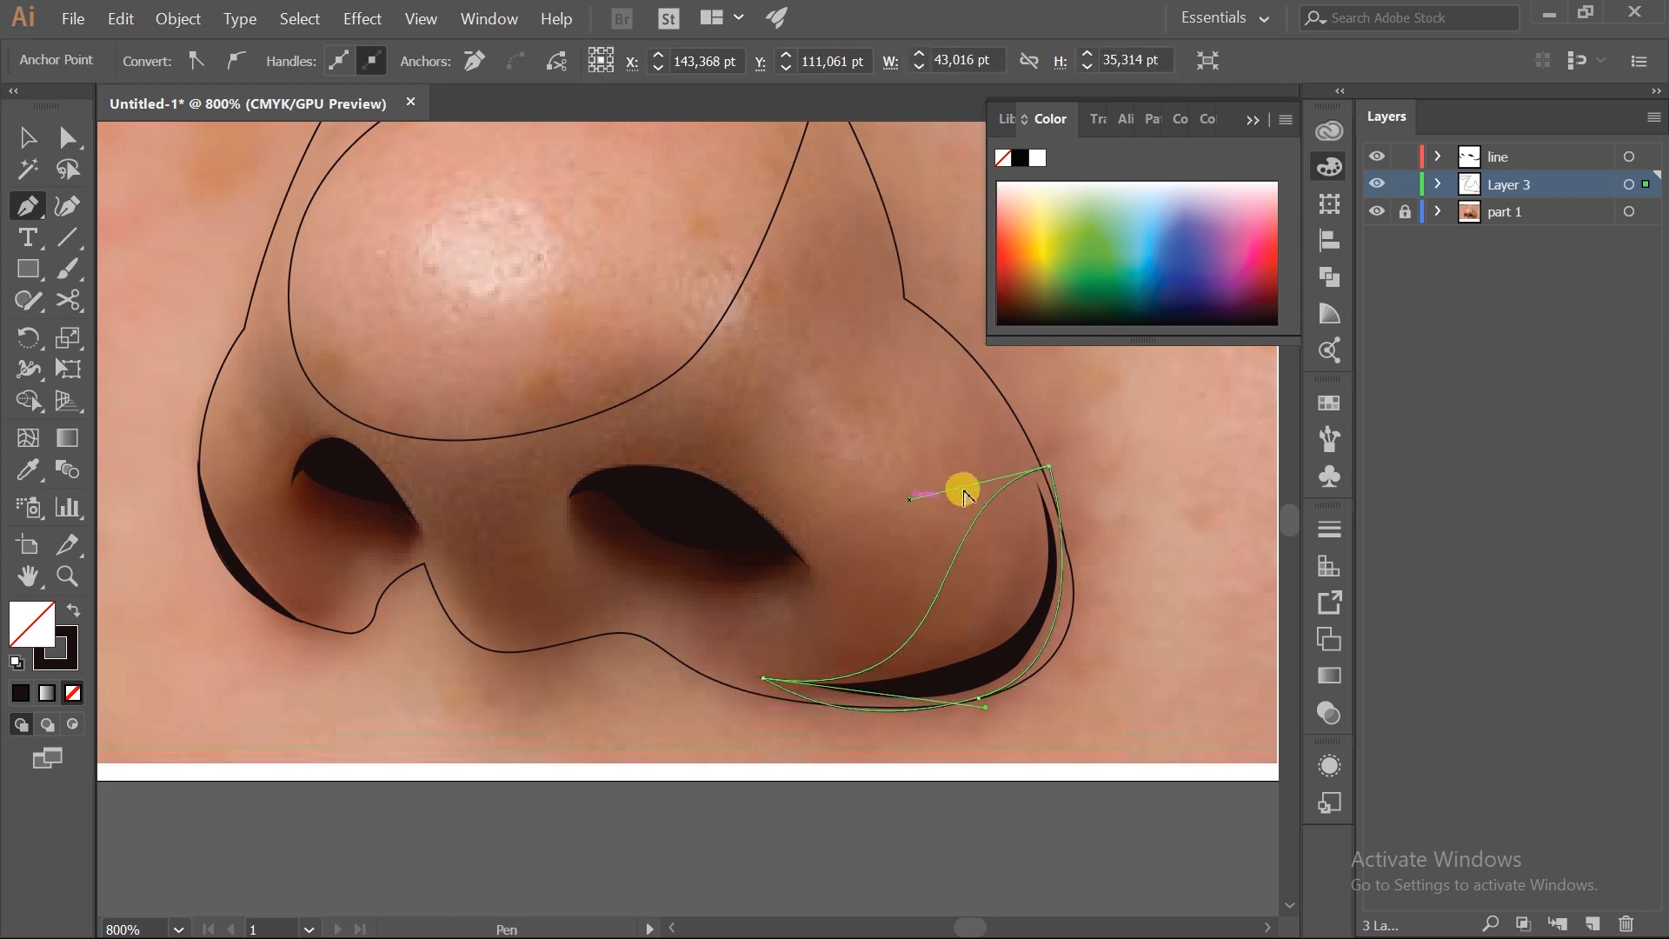
pyautogui.moveTo(1050, 466); pyautogui.dragTo(1045, 477)
pyautogui.moveTo(985, 710); pyautogui.dragTo(1019, 726)
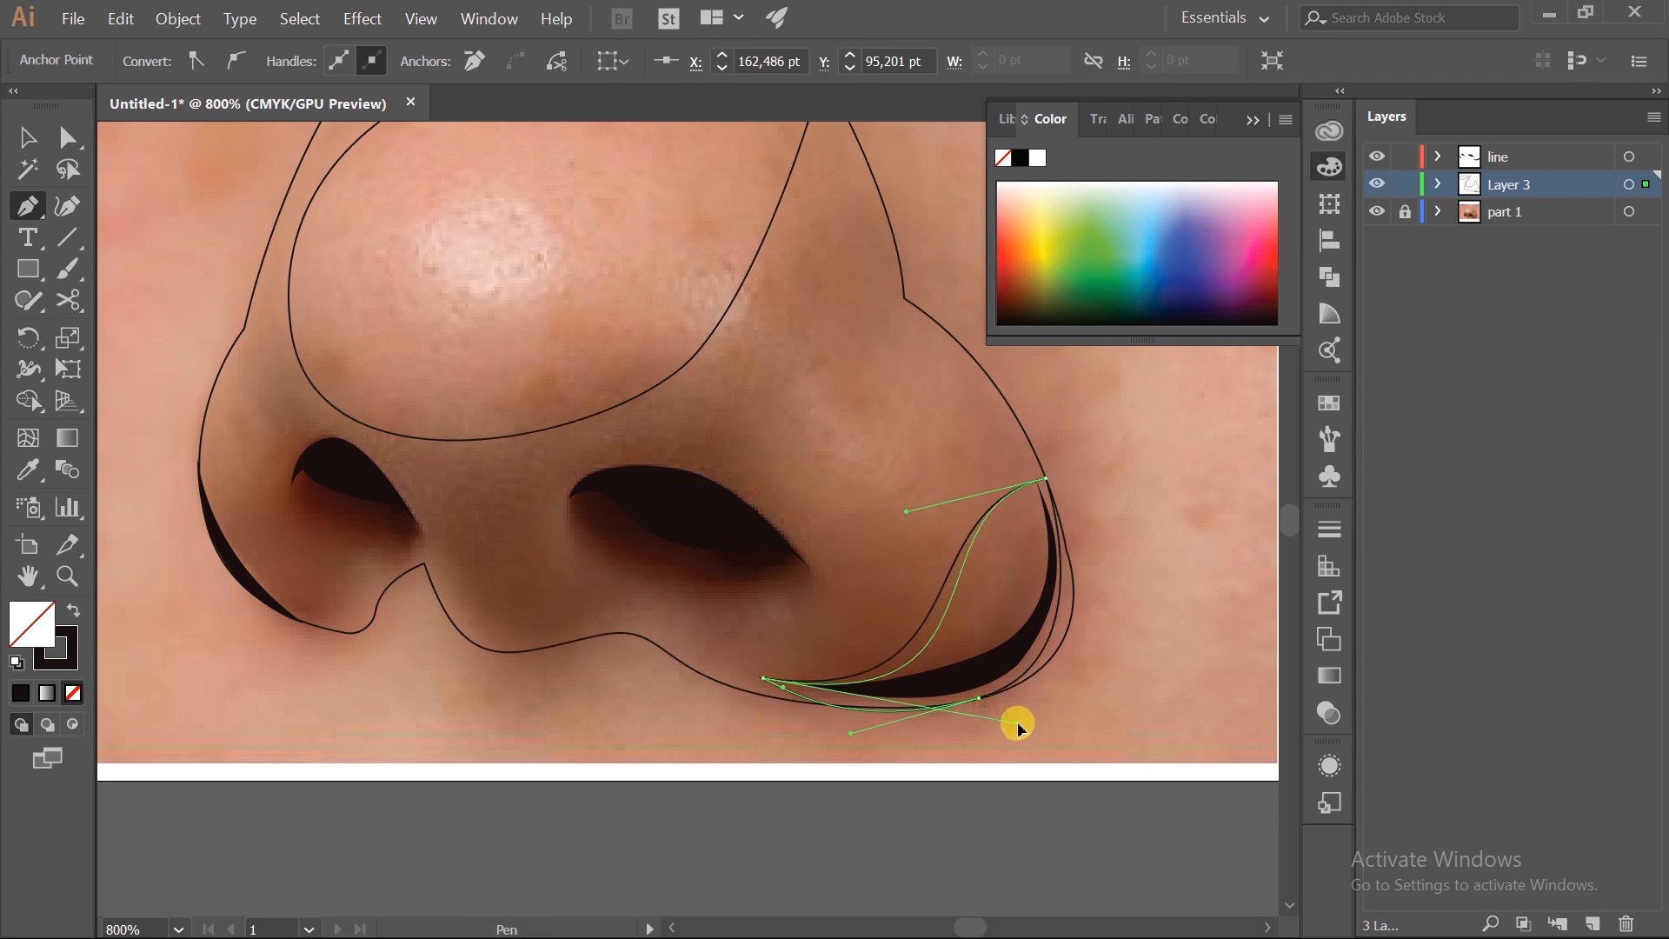
pyautogui.moveTo(854, 646); pyautogui.dragTo(887, 678)
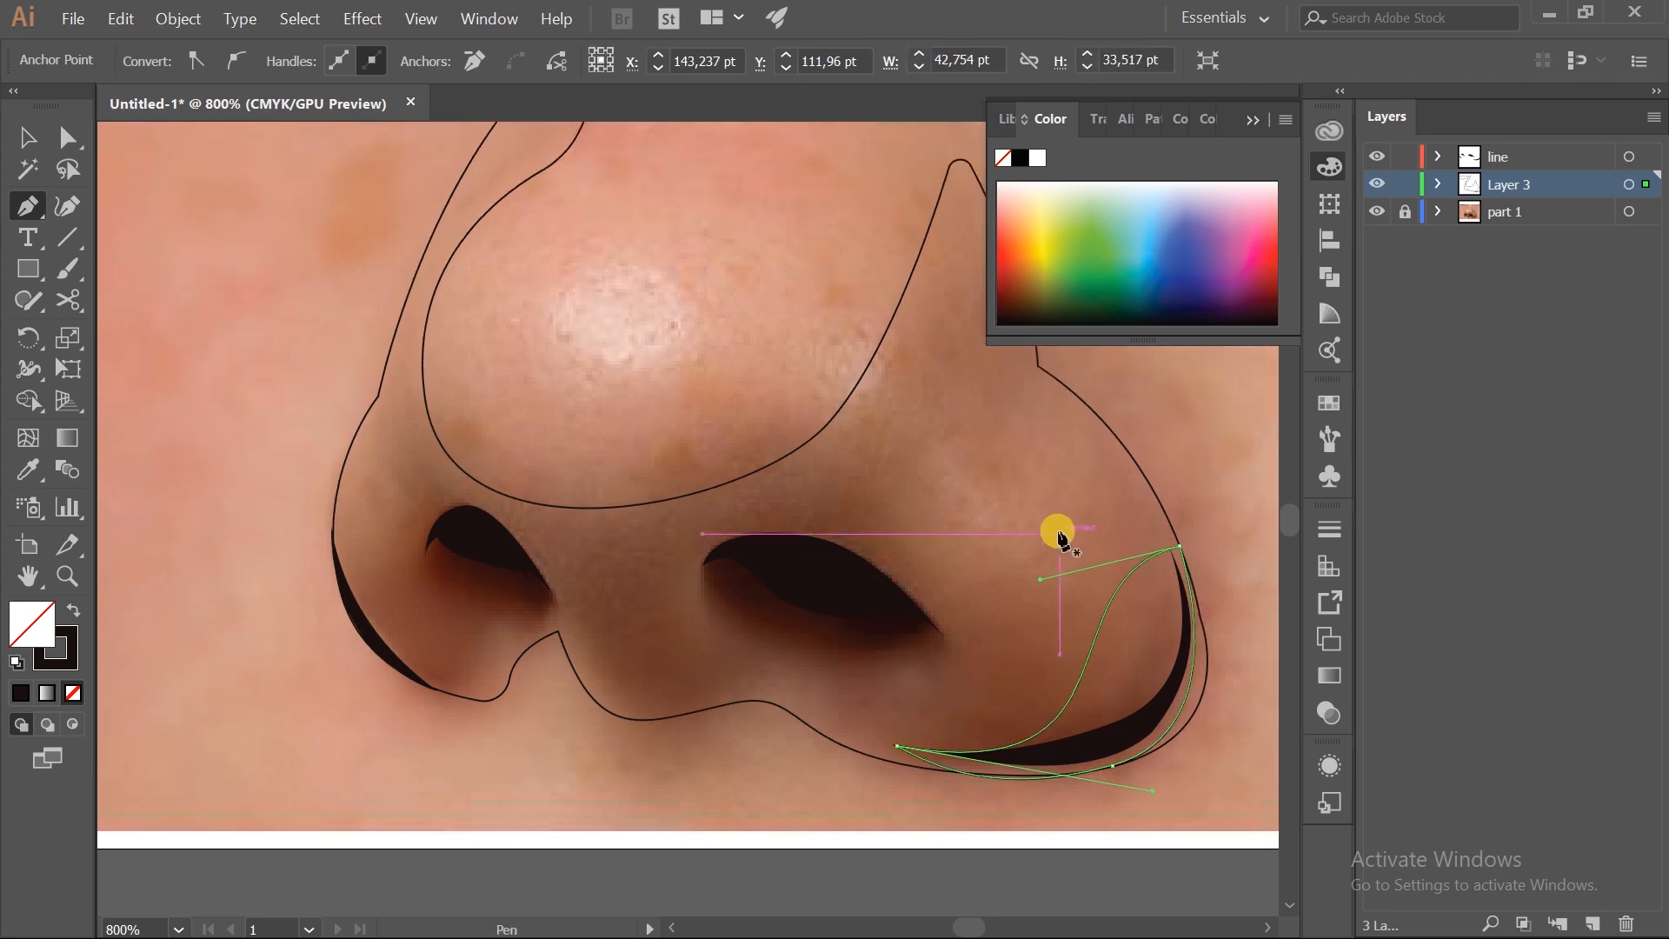
# - Draw a closed Pen outline around the right nostril, following its upper rim and the soft shadow beneath the dark shape
pyautogui.keyDown('ctrl'); pyautogui.click(1026, 582); pyautogui.keyUp('ctrl')
pyautogui.moveTo(977, 633); pyautogui.dragTo(921, 543)
pyautogui.scroll(1, 994, 648)
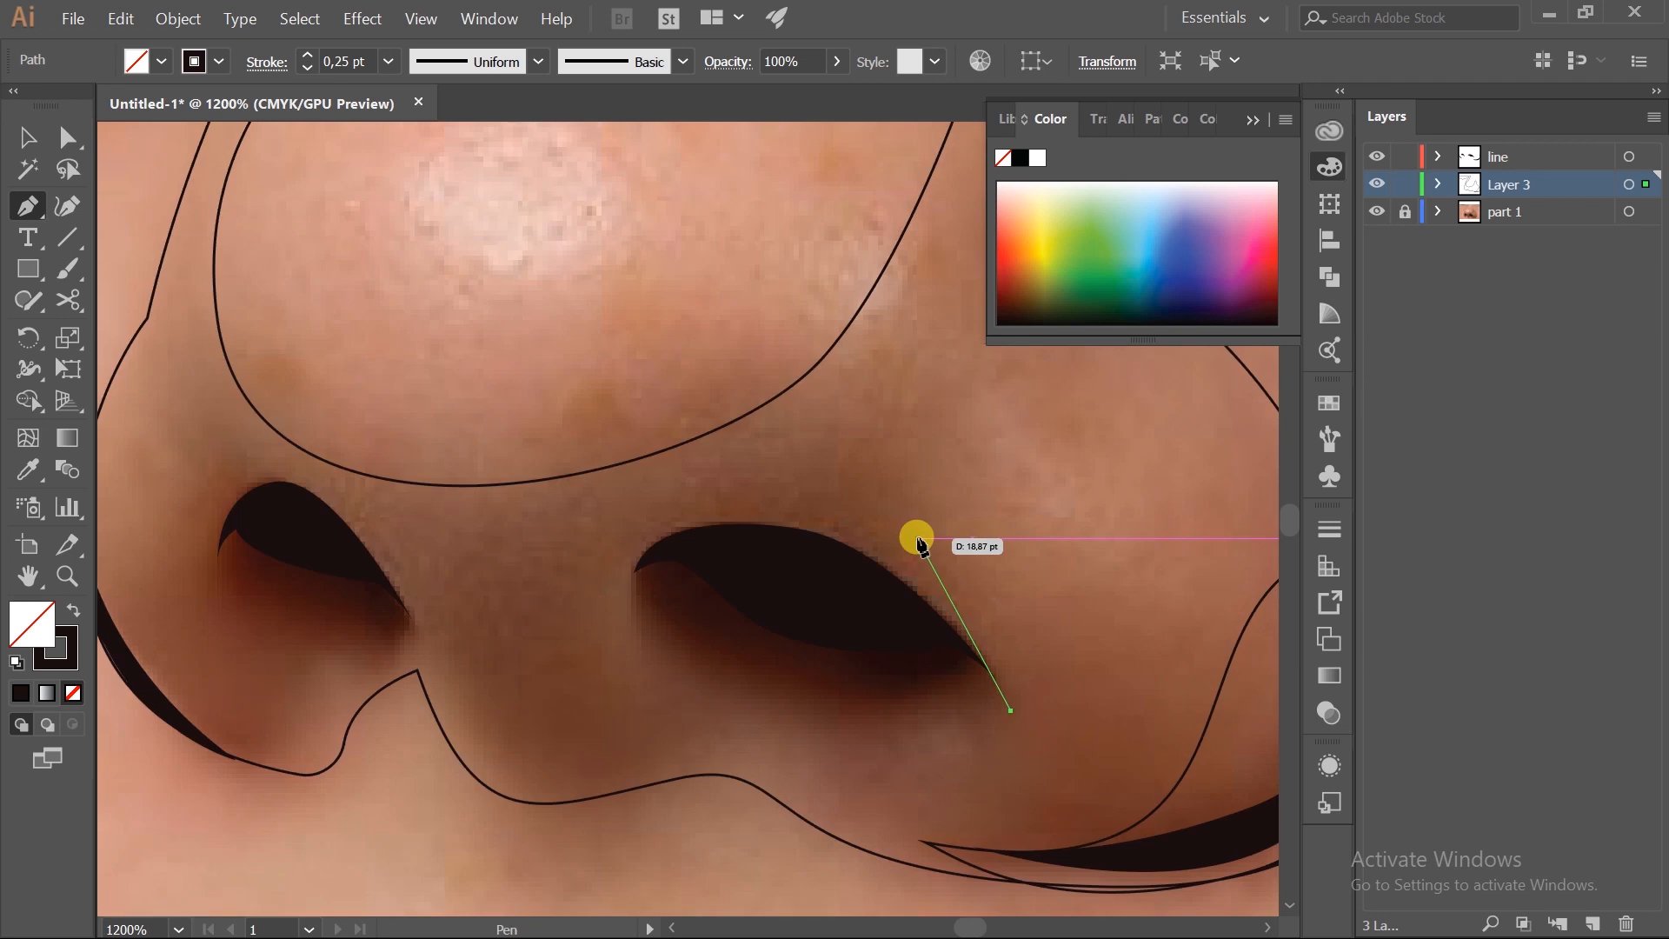
pyautogui.moveTo(895, 522); pyautogui.dragTo(931, 477)
pyautogui.click(835, 475)
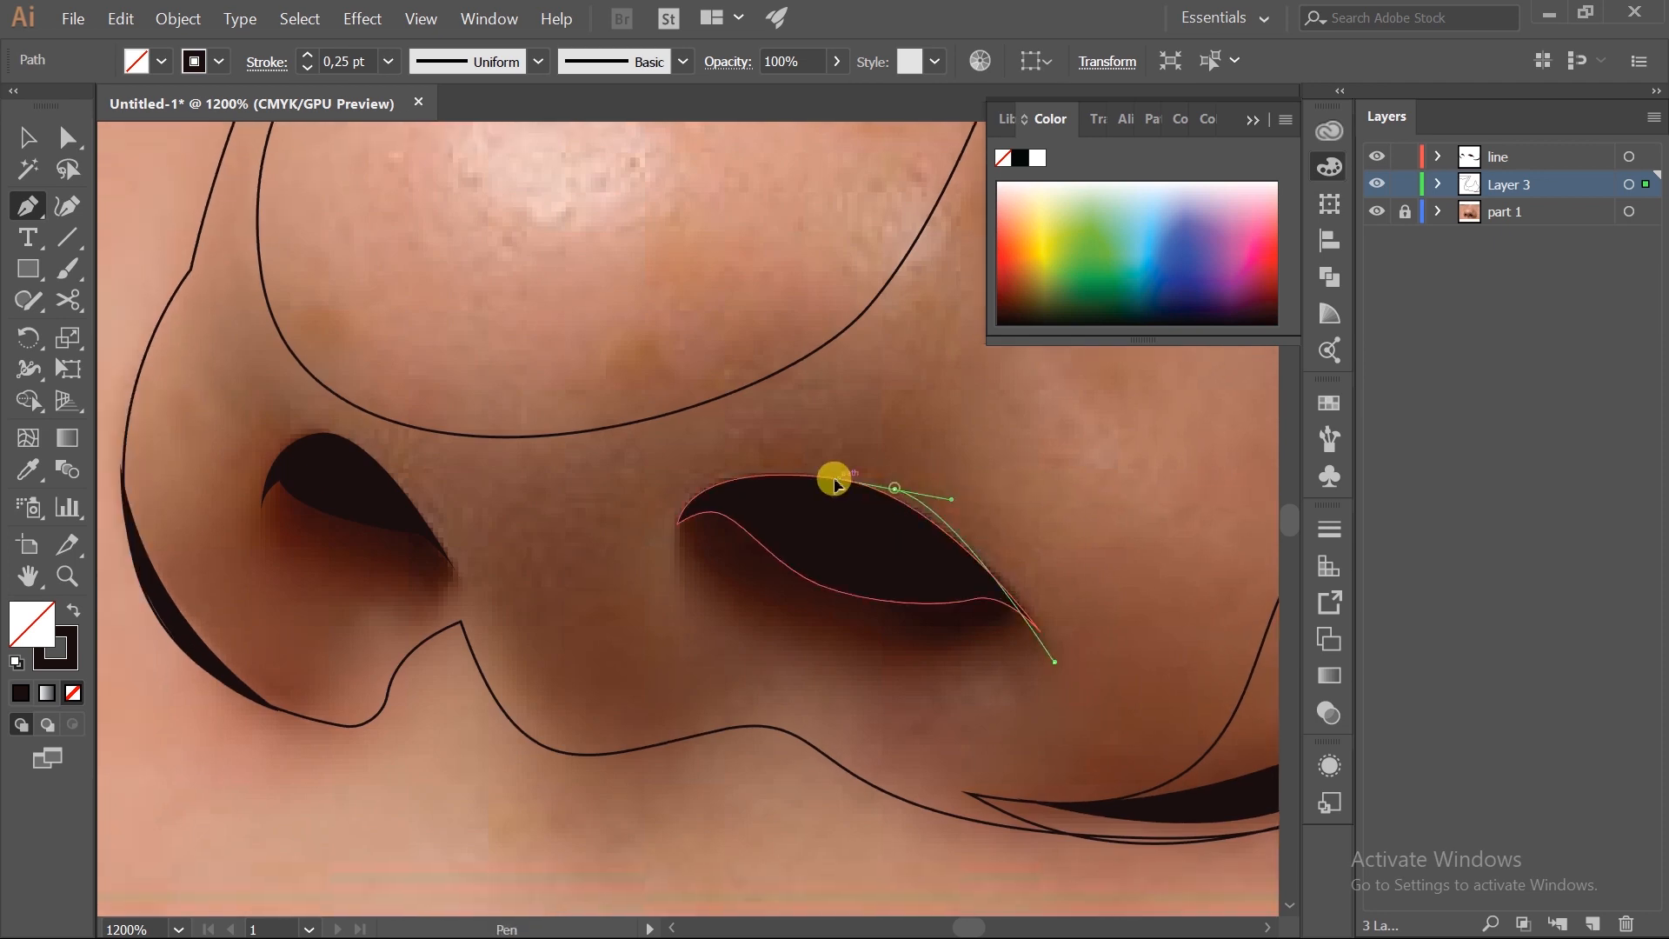
pyautogui.hotkey('ctrl', 'z')
pyautogui.moveTo(796, 481); pyautogui.dragTo(740, 475)
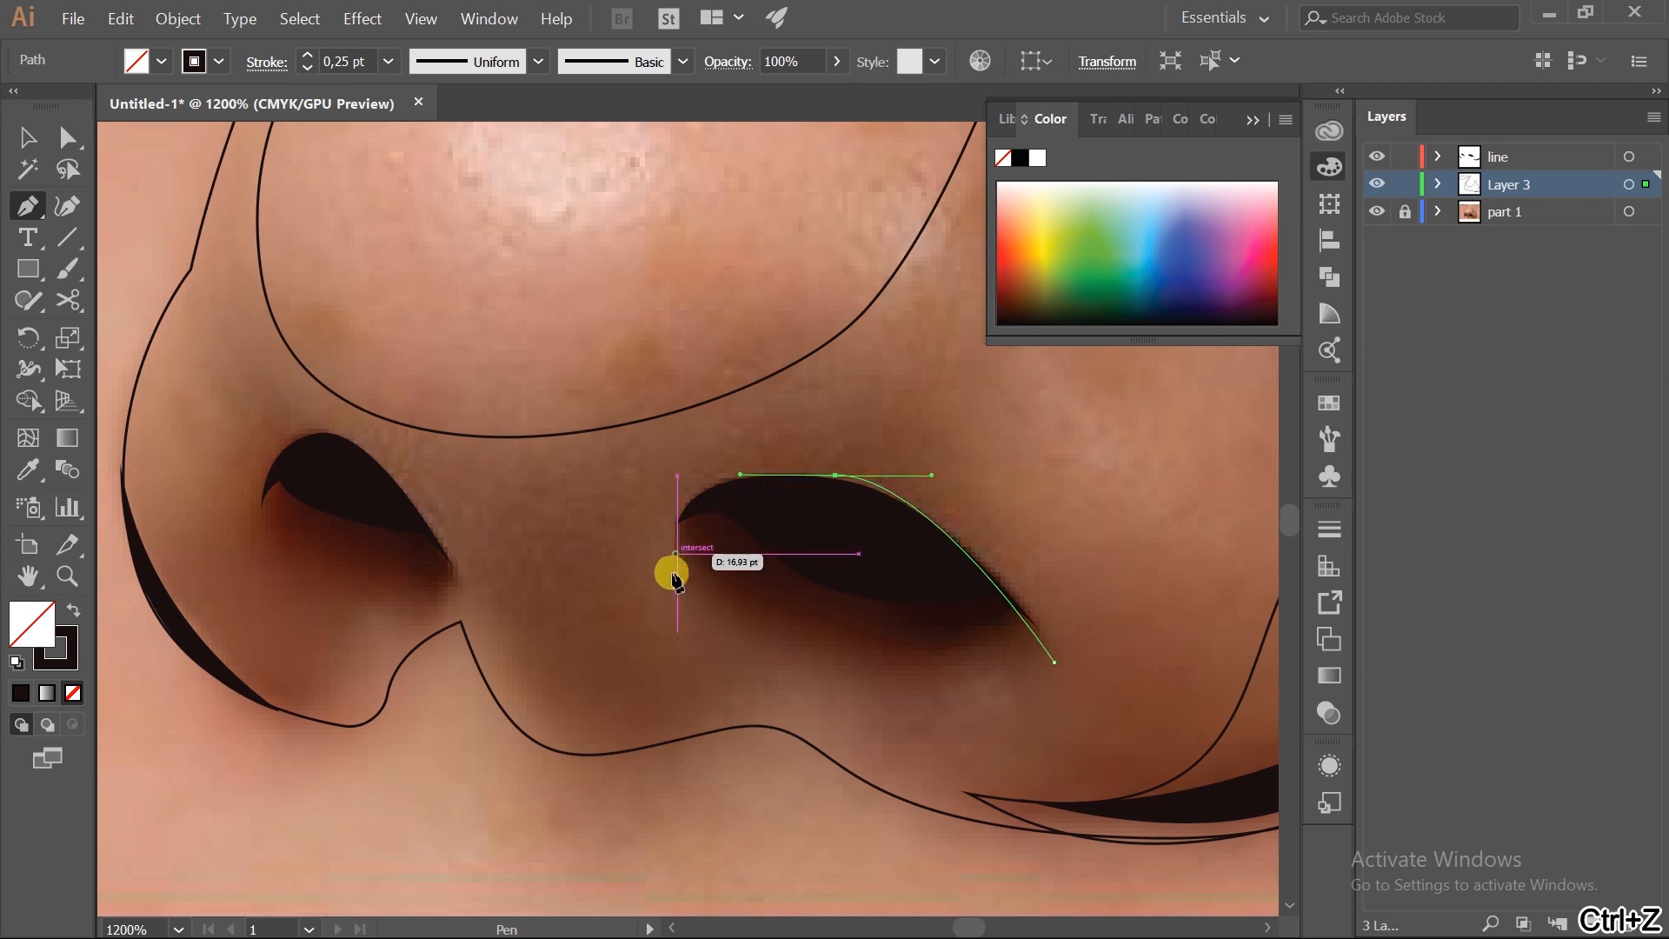
pyautogui.moveTo(666, 565); pyautogui.dragTo(685, 520)
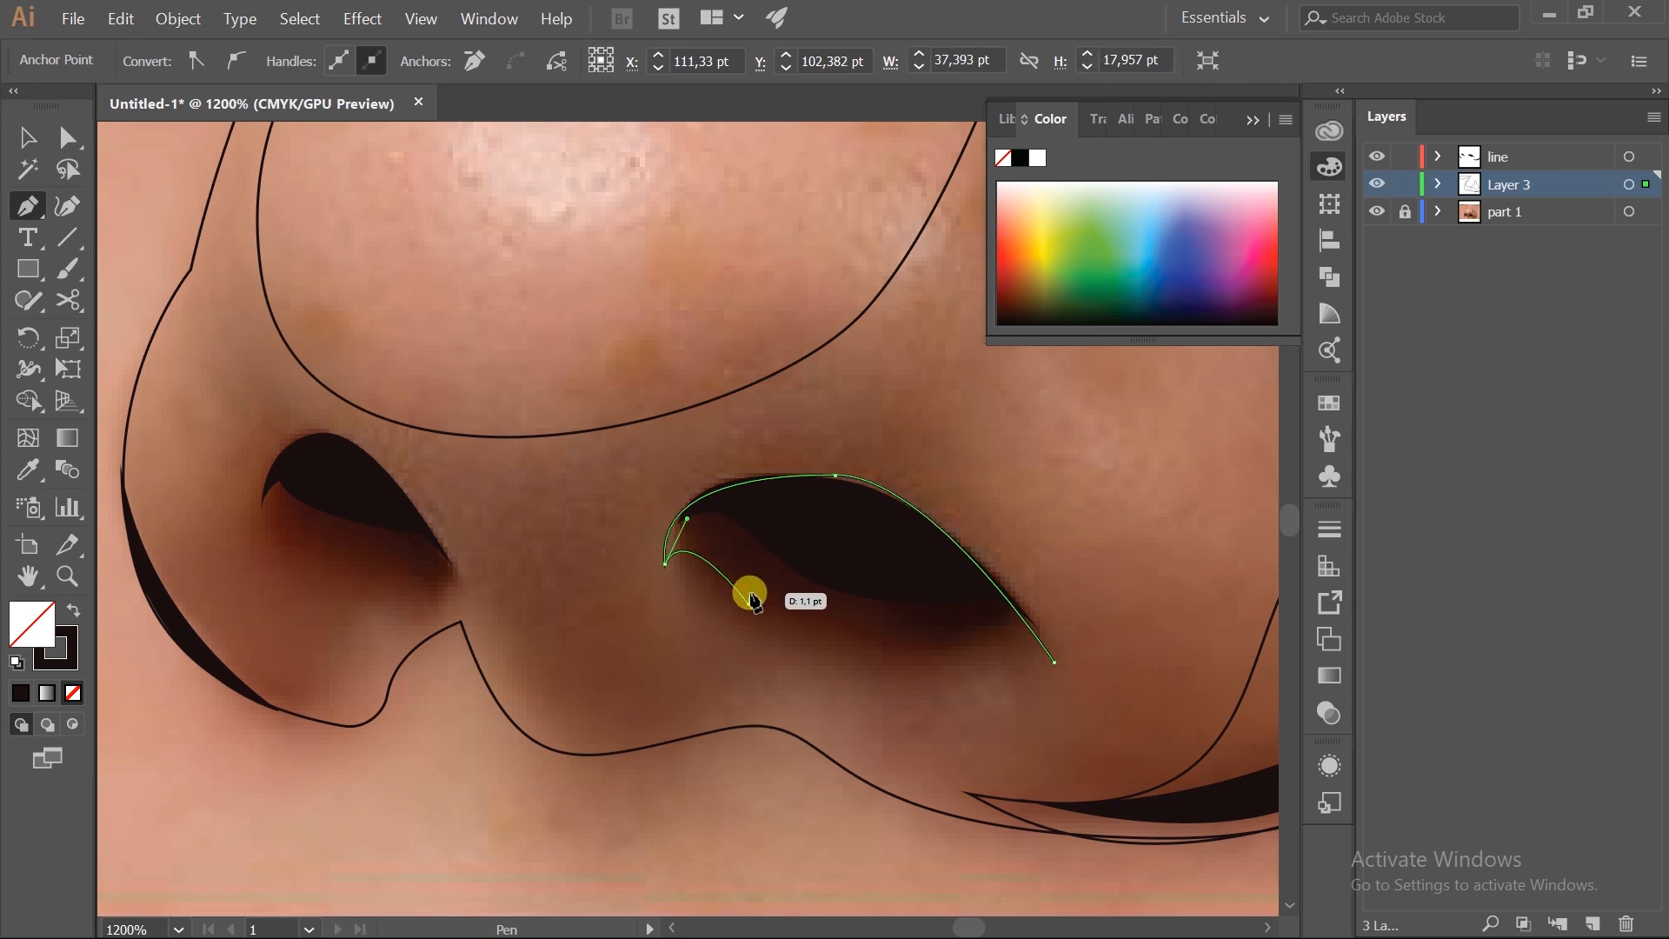
pyautogui.moveTo(909, 670); pyautogui.dragTo(1005, 655)
pyautogui.click(1054, 665)
# - Draw a Pen outline around the left nostril, following its upper rim and the reddish shadow beneath the dark shape
pyautogui.hscroll(-4, 943, 709)
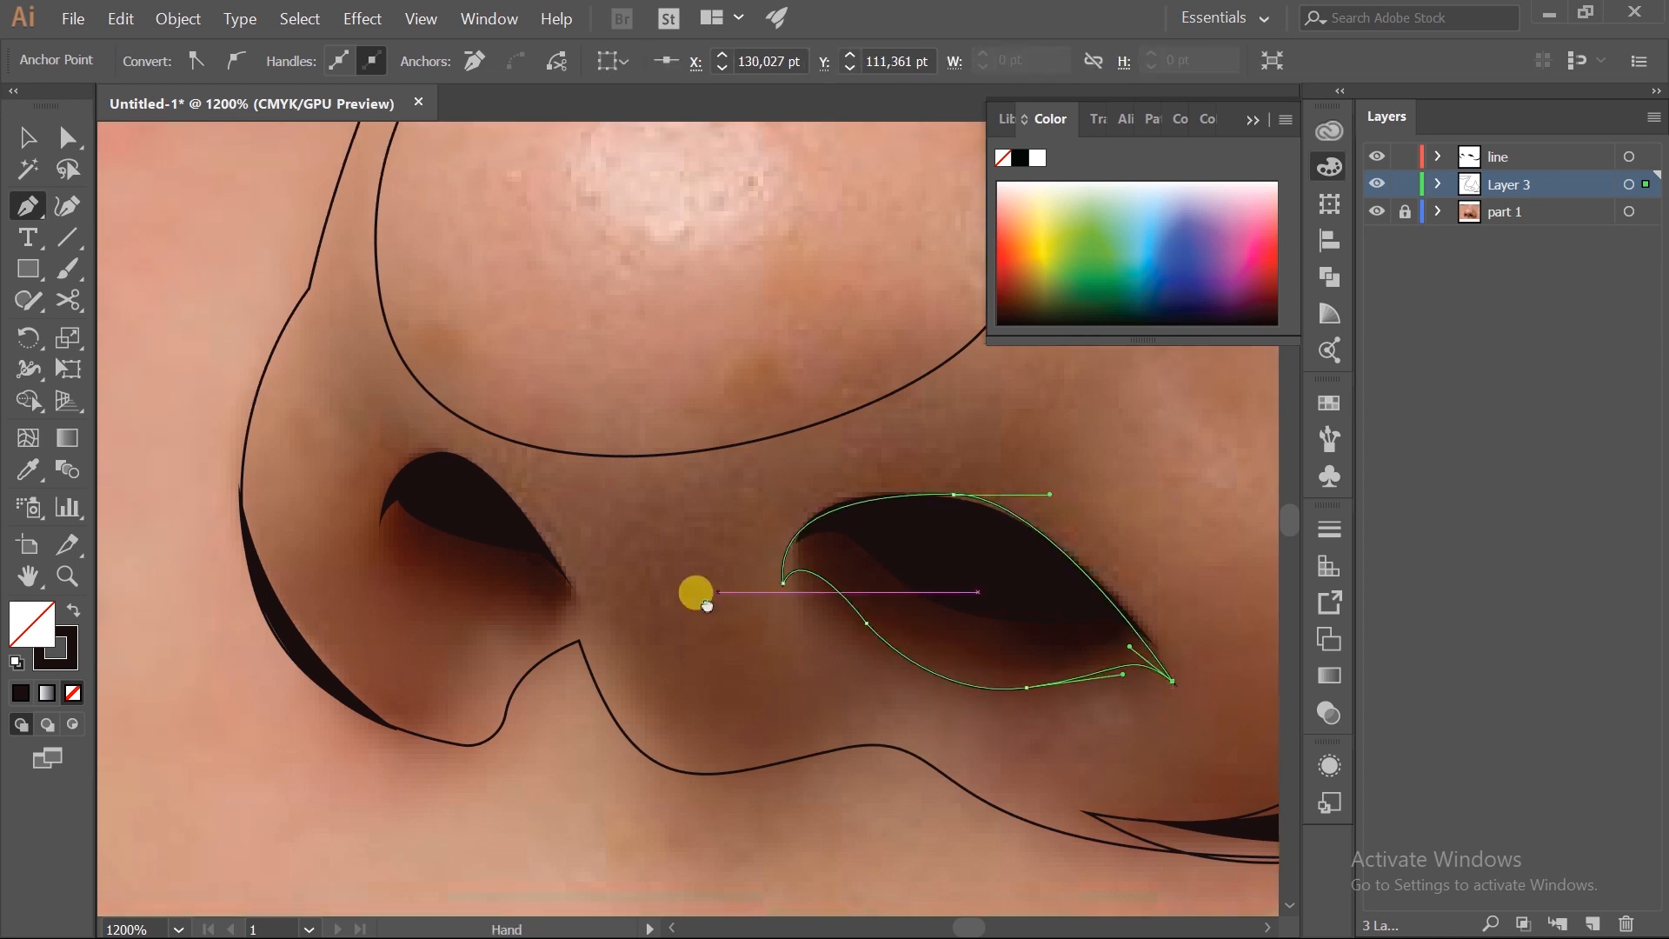
pyautogui.hscroll(-2, 628, 612)
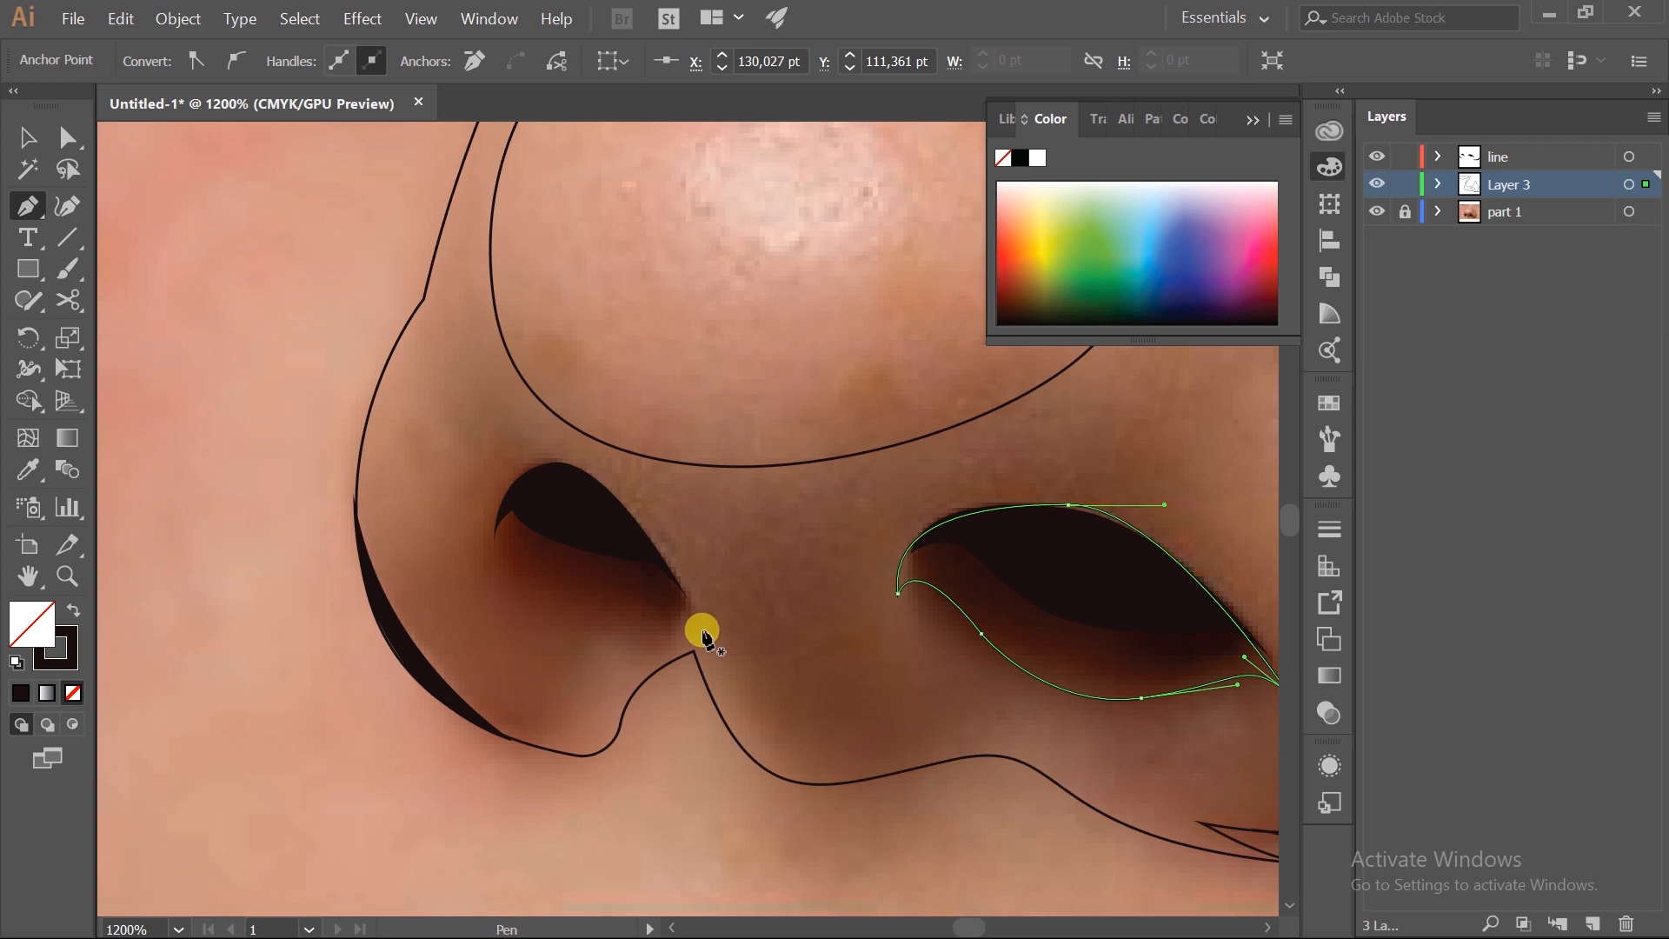
pyautogui.scroll(1, 697, 627)
pyautogui.moveTo(694, 640); pyautogui.dragTo(902, 726)
pyautogui.scroll(1, 737, 658)
pyautogui.click(906, 733)
pyautogui.moveTo(716, 495); pyautogui.dragTo(648, 467)
pyautogui.moveTo(508, 507); pyautogui.dragTo(501, 532)
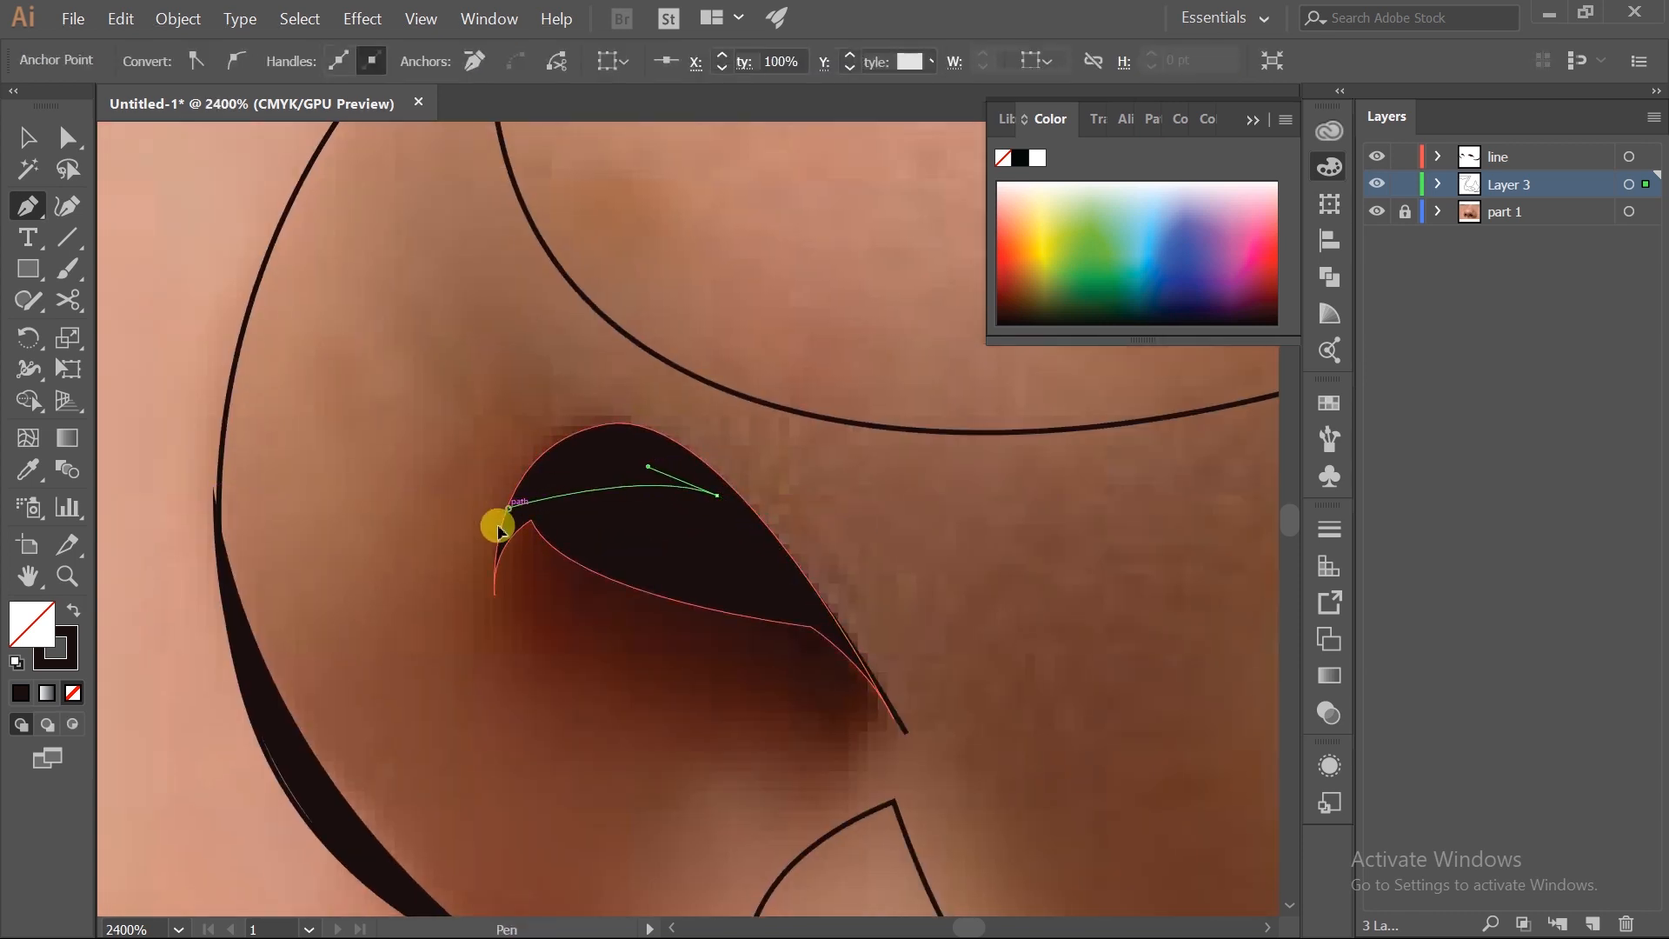
pyautogui.click(494, 625)
pyautogui.moveTo(530, 606); pyautogui.dragTo(555, 634)
pyautogui.moveTo(798, 748); pyautogui.dragTo(952, 773)
pyautogui.hotkey('ctrl', 'z')
pyautogui.moveTo(563, 657); pyautogui.dragTo(682, 748)
# - Smooth the left nostril outline by adjusting the anchors and handles on its outer side and lower edge, and deselect it
pyautogui.keyDown('ctrl'); pyautogui.click(686, 699); pyautogui.keyUp('ctrl')
pyautogui.keyDown('ctrl'); pyautogui.click(954, 530); pyautogui.keyUp('ctrl')
pyautogui.keyDown('ctrl'); pyautogui.click(498, 597); pyautogui.keyUp('ctrl')
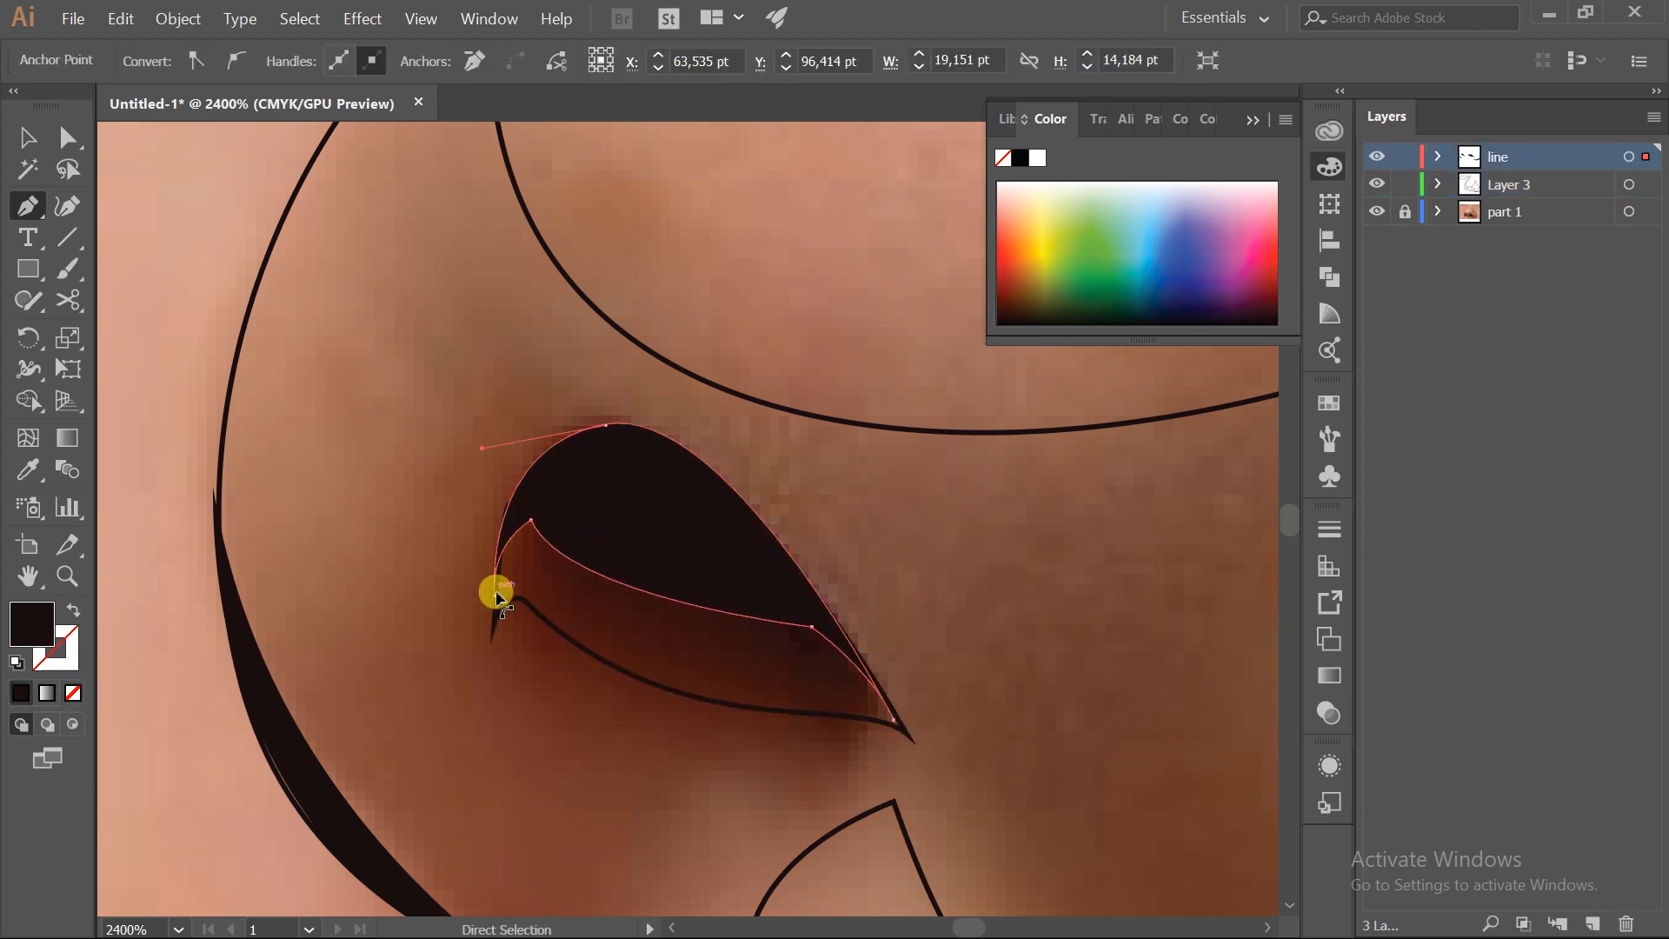
pyautogui.keyDown('ctrl'); pyautogui.click(520, 508); pyautogui.keyUp('ctrl')
pyautogui.moveTo(509, 511); pyautogui.dragTo(478, 561)
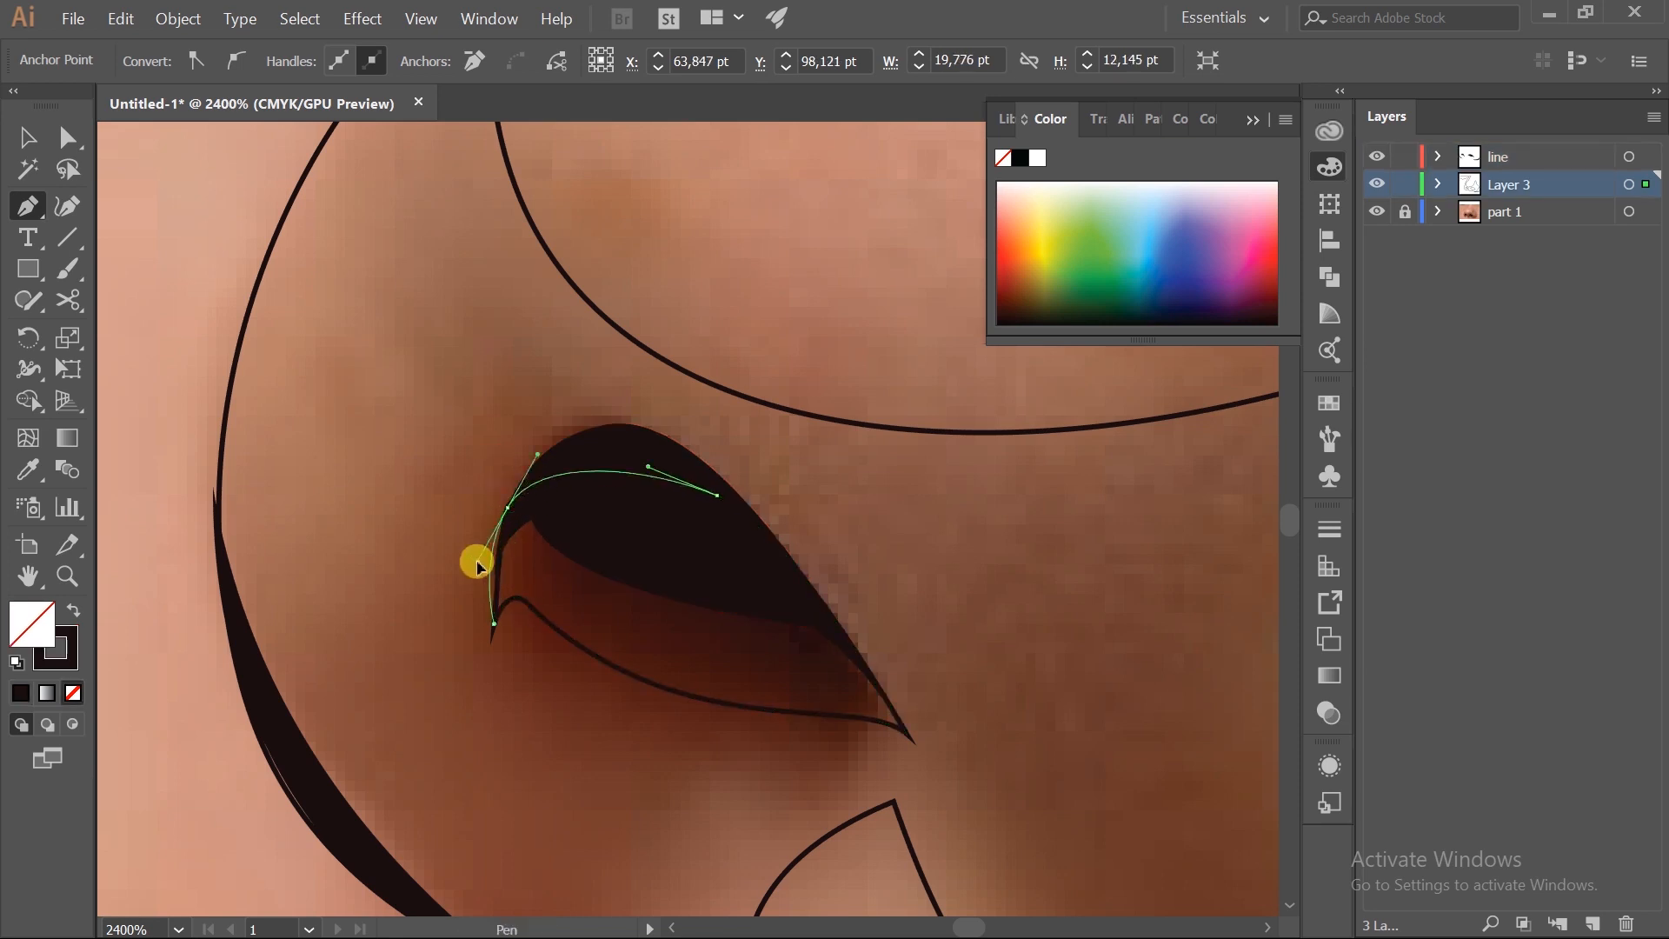
pyautogui.click(815, 715)
pyautogui.moveTo(815, 715); pyautogui.dragTo(811, 705)
pyautogui.scroll(-1, 814, 669)
pyautogui.scroll(2, 639, 687)
pyautogui.moveTo(566, 566); pyautogui.dragTo(589, 495)
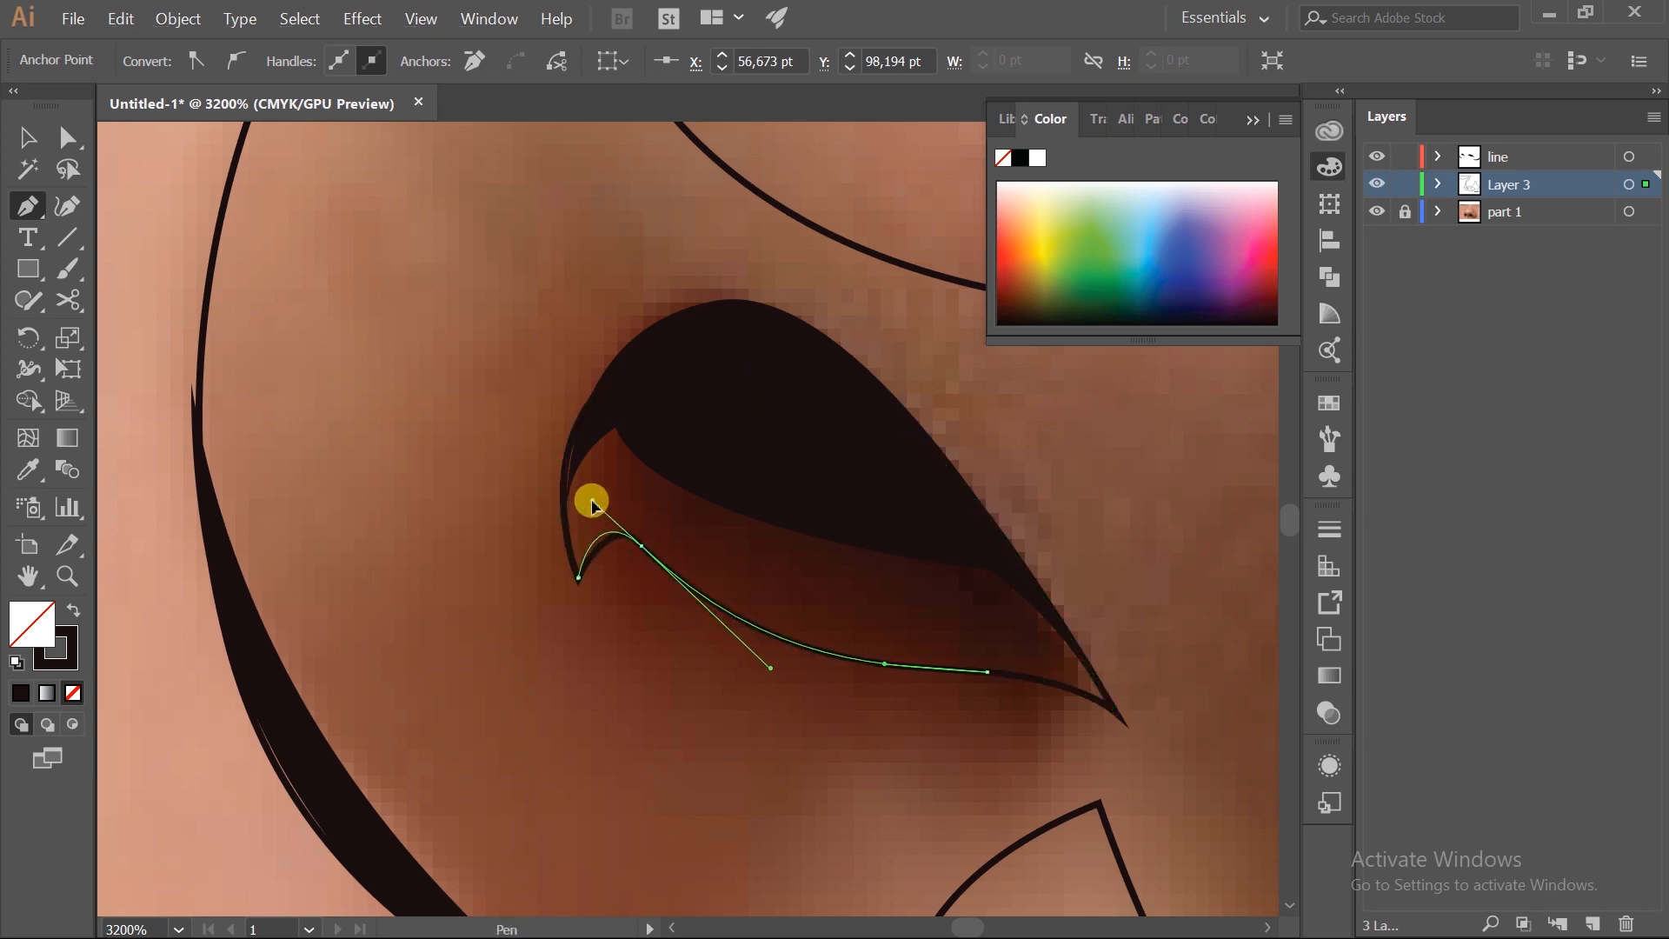
pyautogui.scroll(-8, 522, 539)
pyautogui.hotkey('ctrl', 'shift', 'a')
pyautogui.scroll(4, 619, 684)
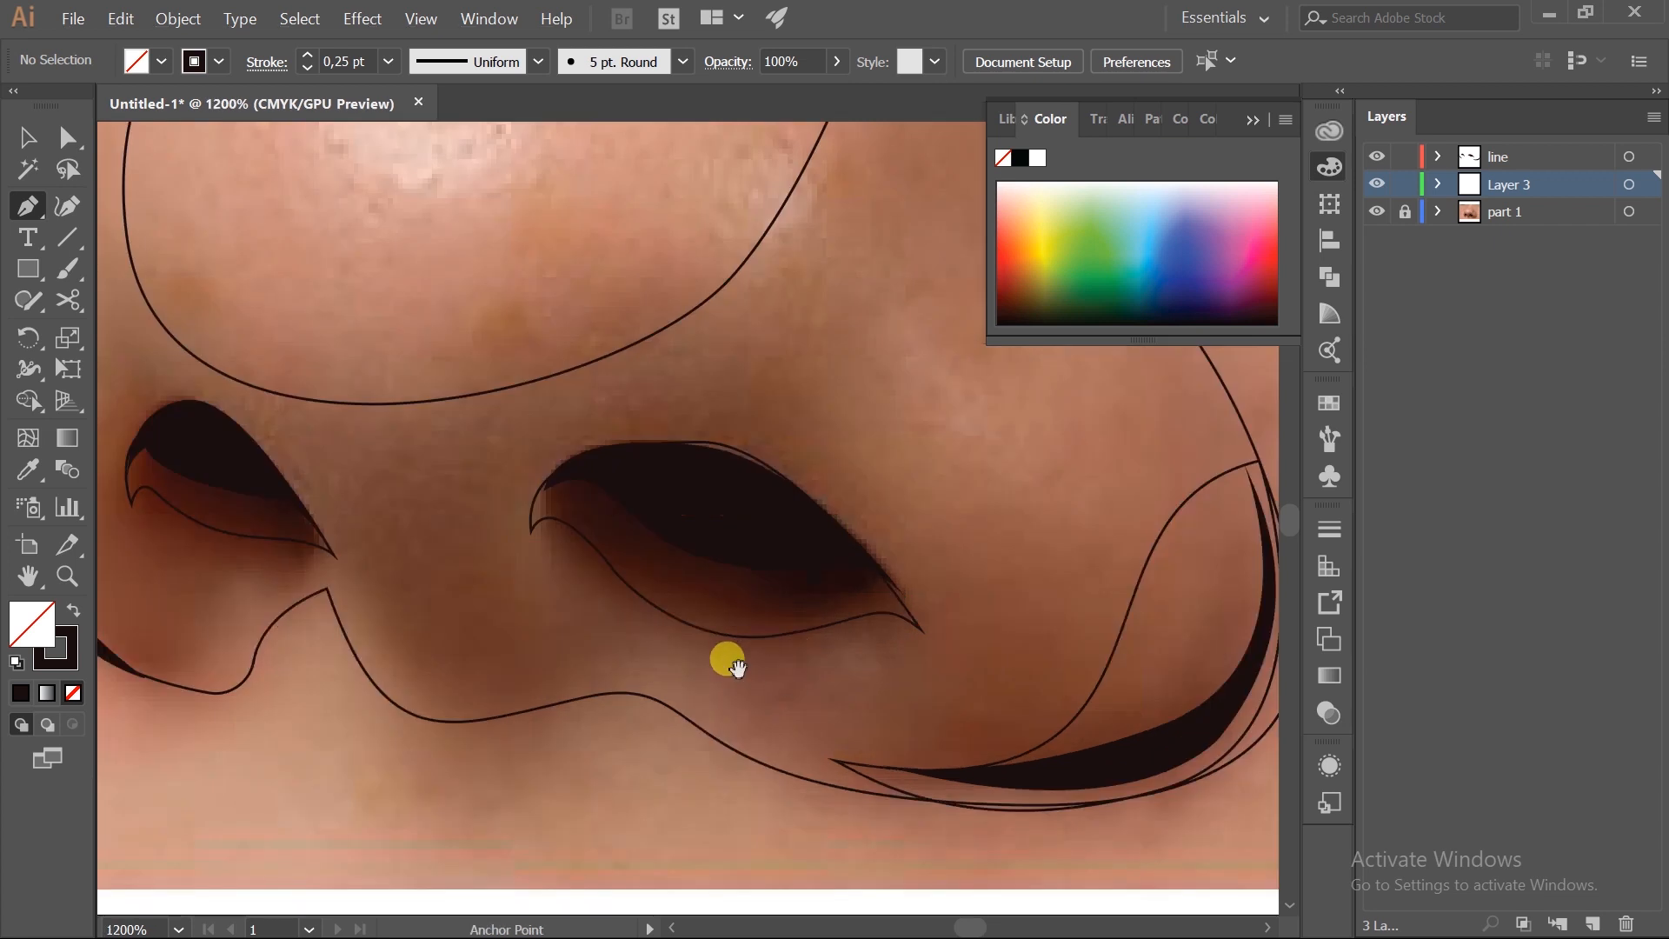
# - Start a Pen outline on the left wing's outer edge, curving it under the wing and up beside the left nostril
pyautogui.moveTo(728, 659); pyautogui.dragTo(907, 658)
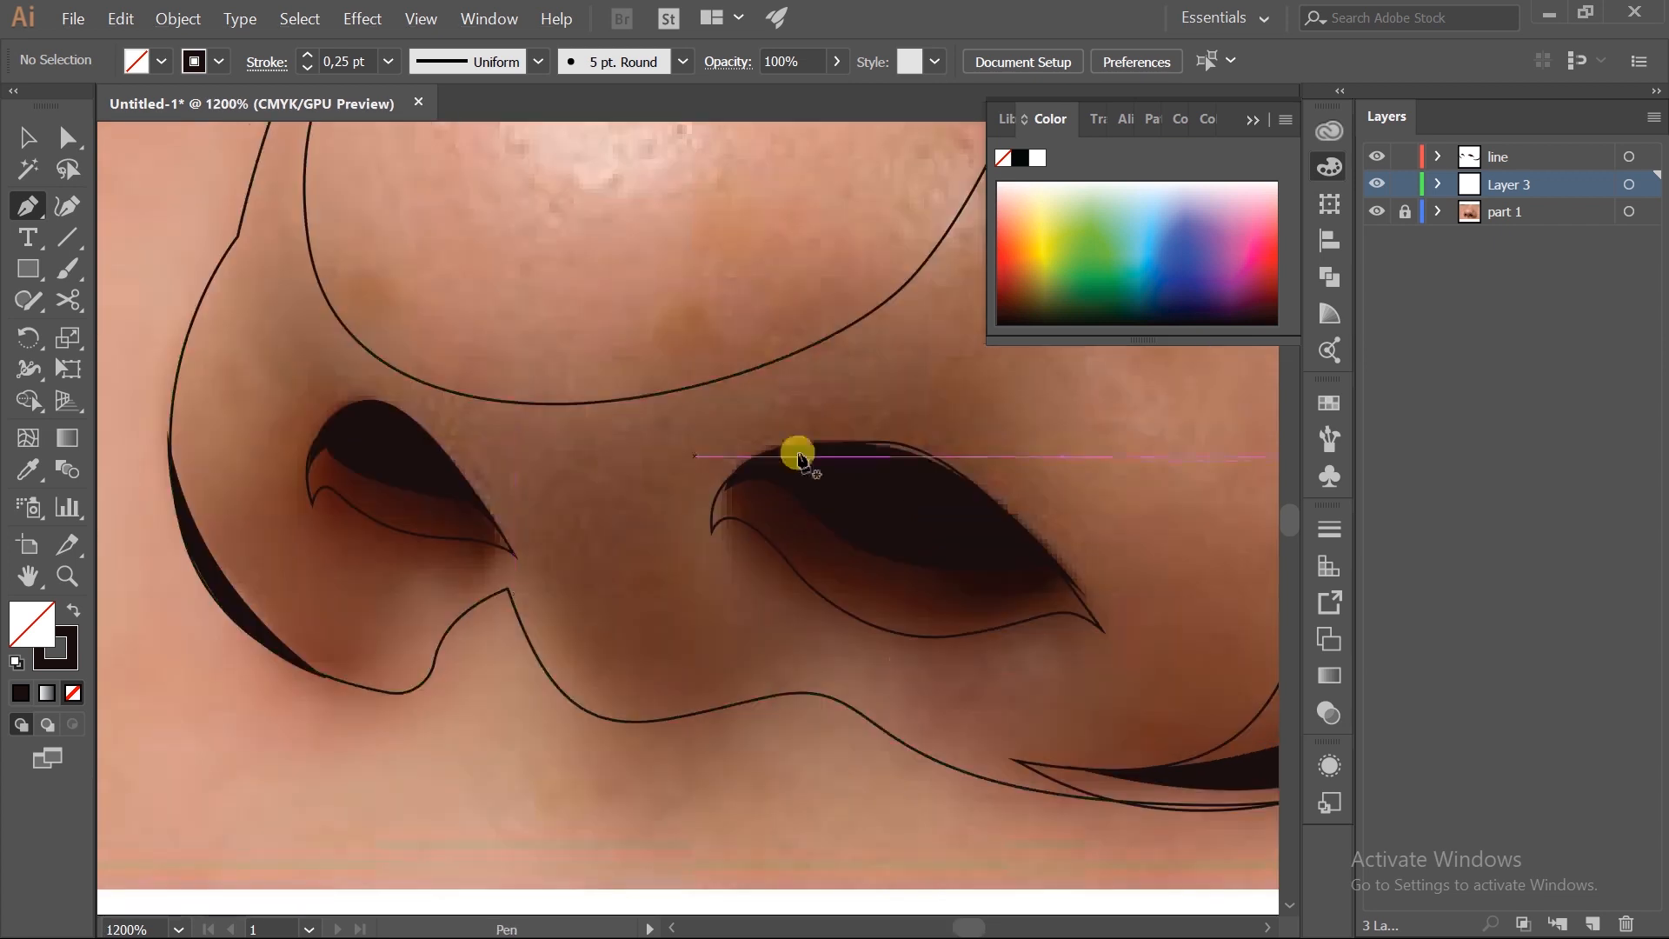
pyautogui.moveTo(909, 430); pyautogui.dragTo(884, 554)
pyautogui.moveTo(791, 581); pyautogui.dragTo(515, 555)
pyautogui.moveTo(674, 611); pyautogui.dragTo(947, 569)
pyautogui.scroll(-1, 667, 618)
pyautogui.moveTo(474, 611); pyautogui.dragTo(511, 623)
pyautogui.scroll(2, 474, 623)
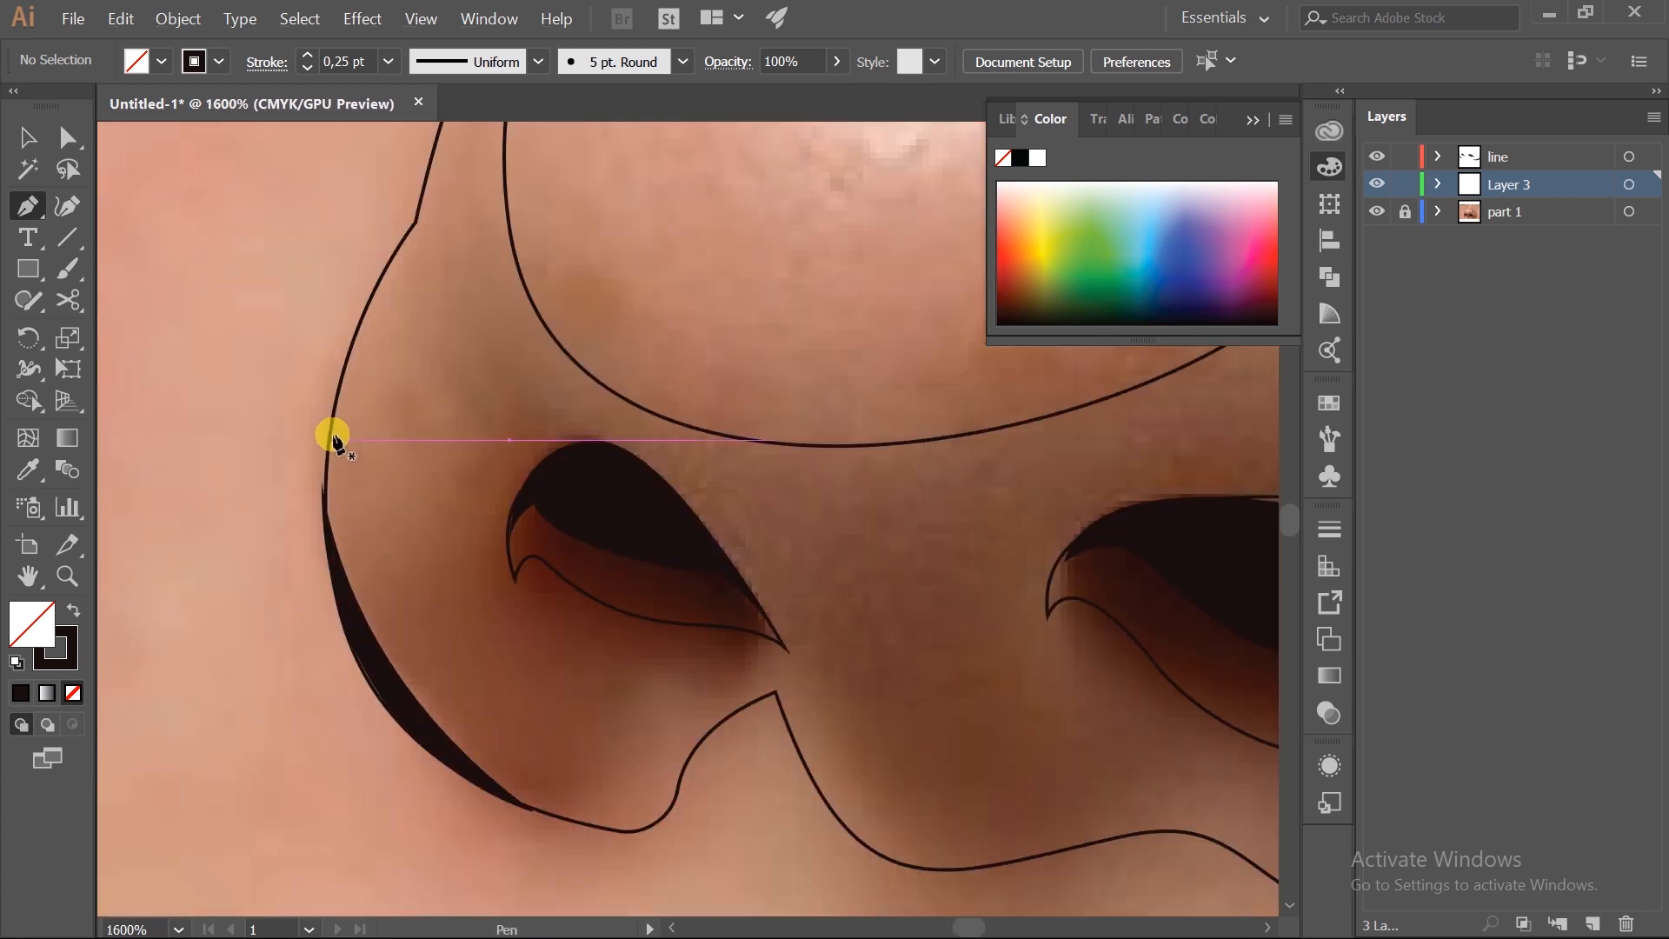
pyautogui.click(335, 407)
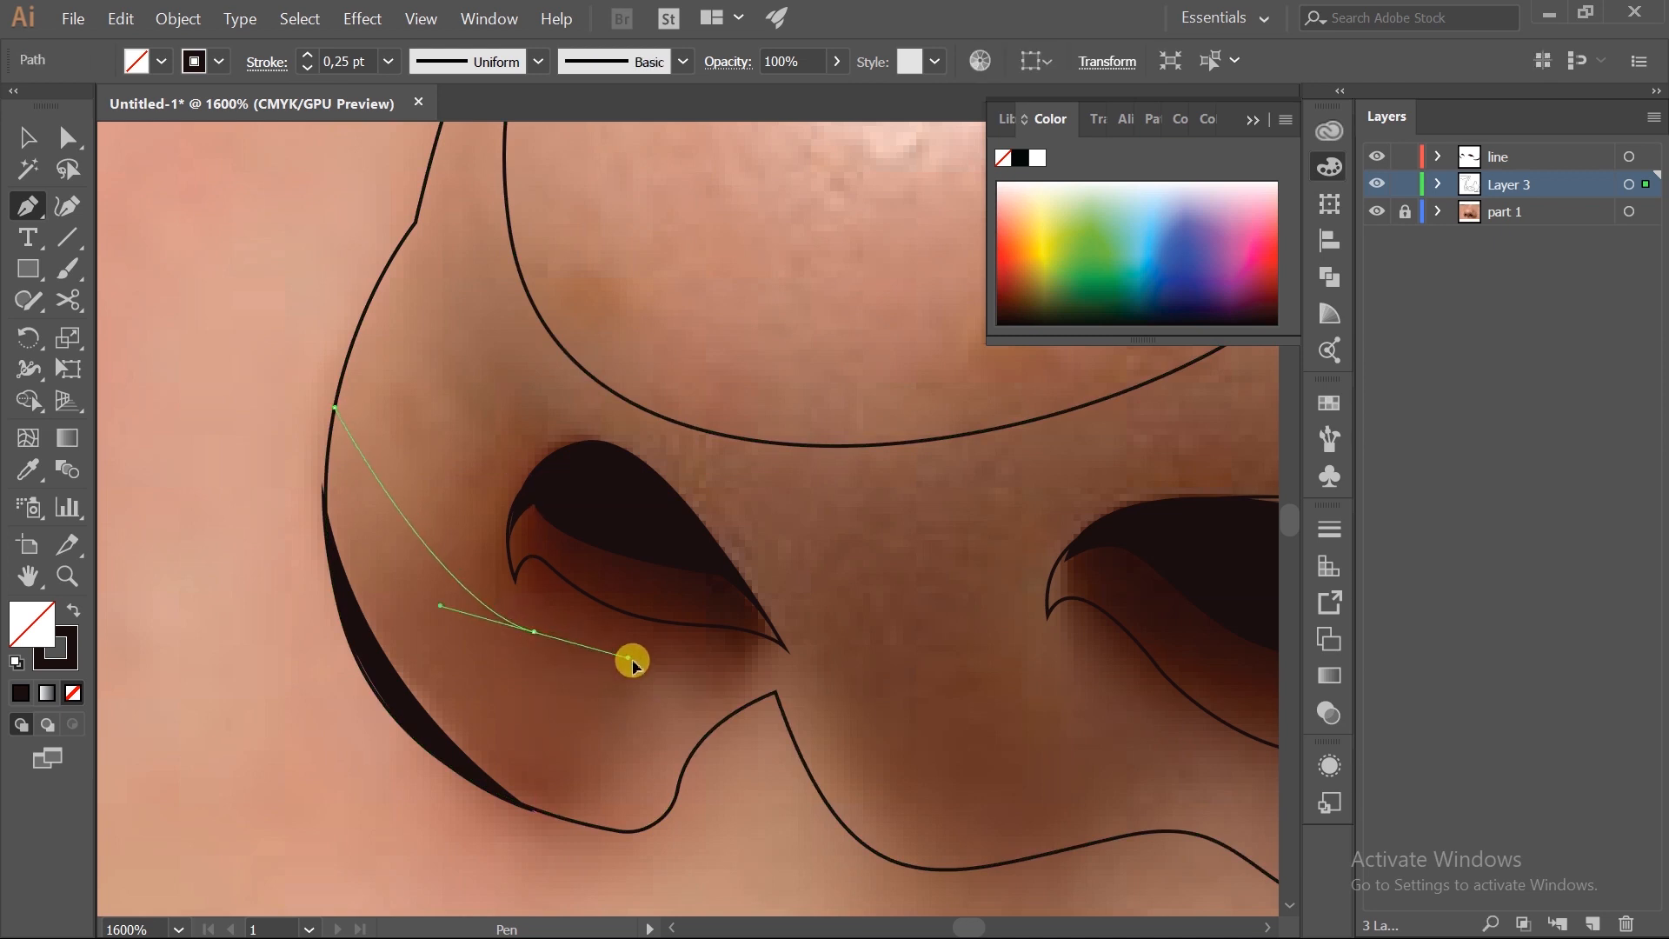
pyautogui.moveTo(488, 448); pyautogui.dragTo(500, 470)
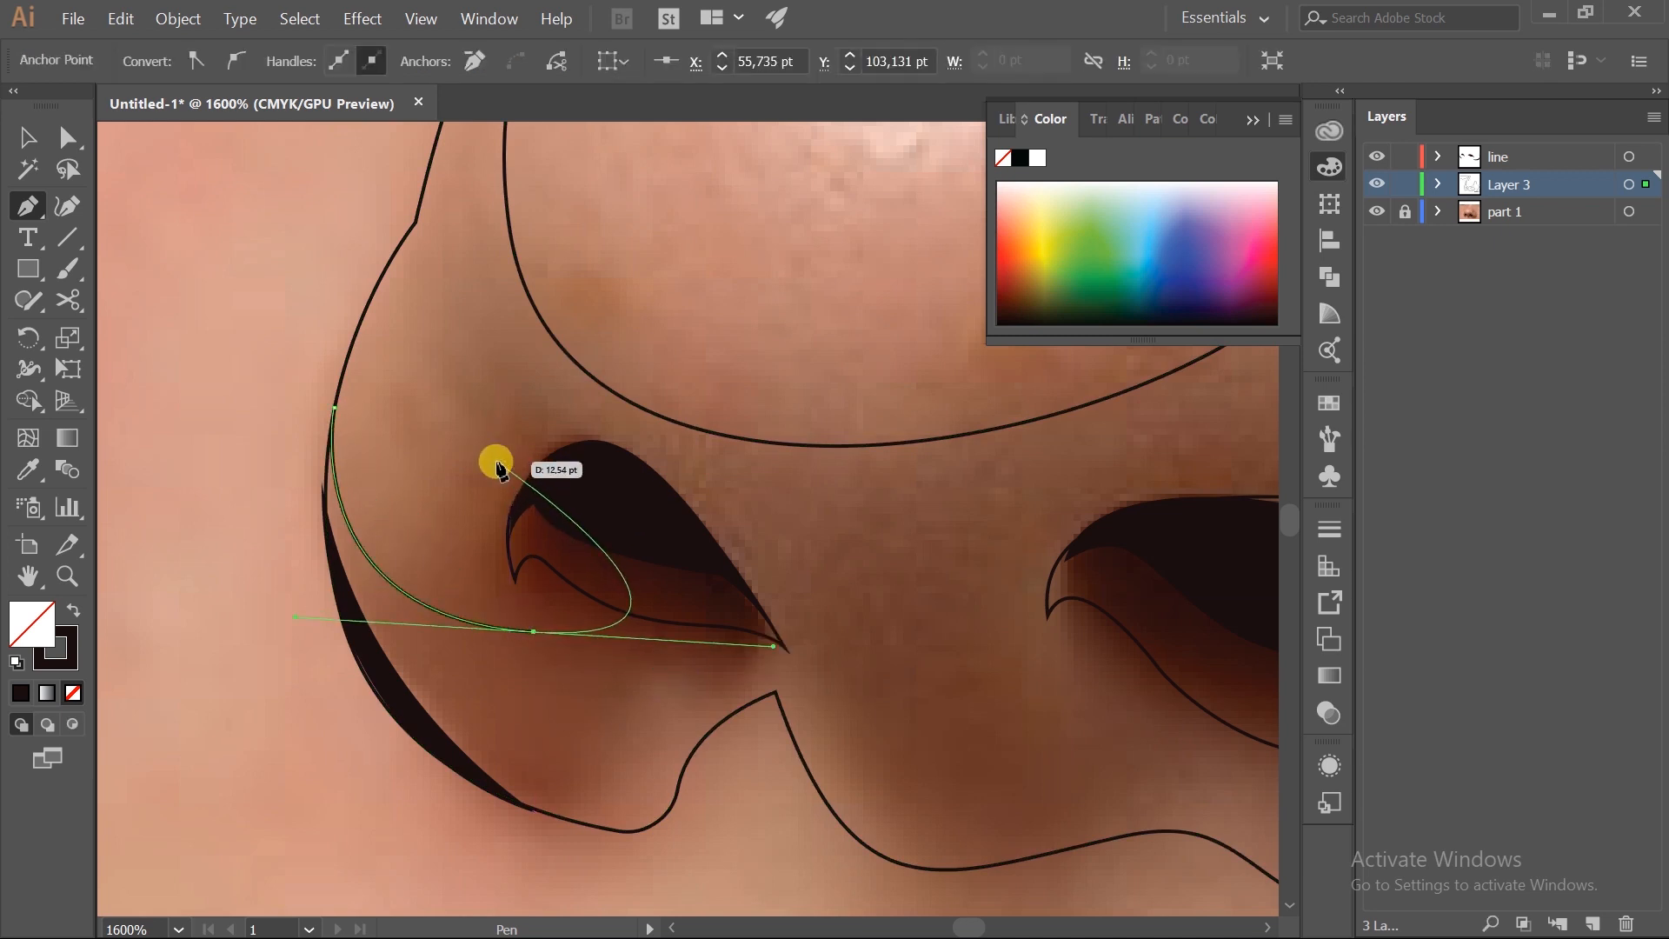
pyautogui.moveTo(774, 647); pyautogui.dragTo(466, 592)
pyautogui.scroll(5, 539, 522)
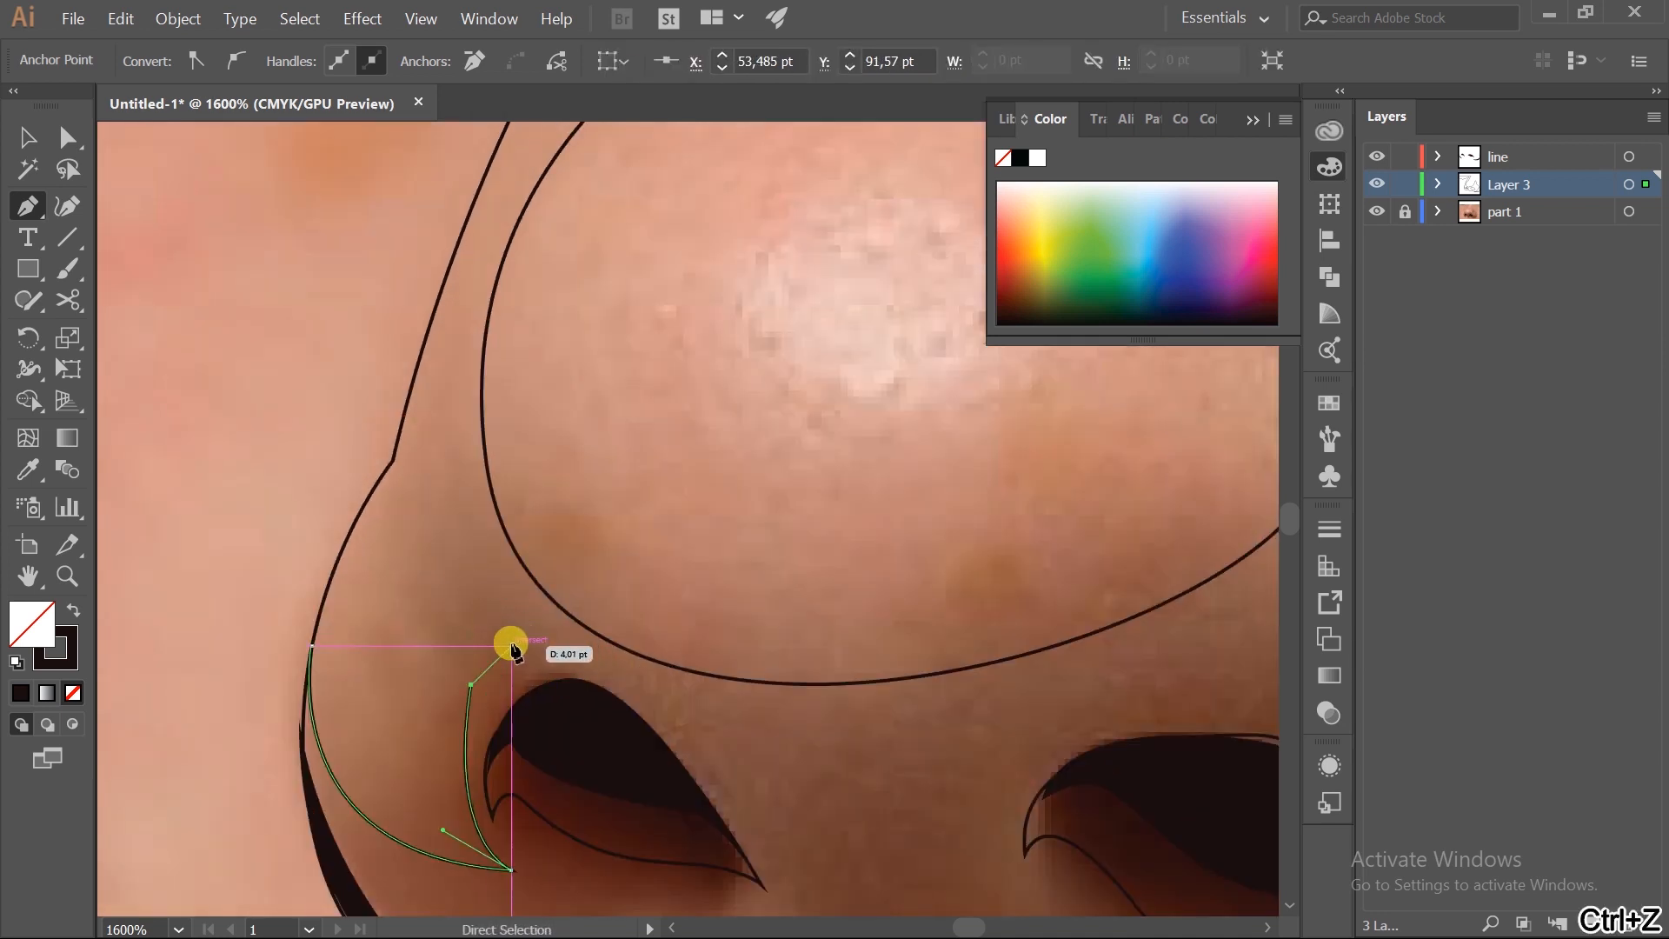
# - Continue the outline over the top of the left wing and up along the nose's left edge
pyautogui.moveTo(514, 650); pyautogui.dragTo(515, 650)
pyautogui.hotkey('ctrl', 'z')
pyautogui.hotkey('ctrl', 'shift', 'z')
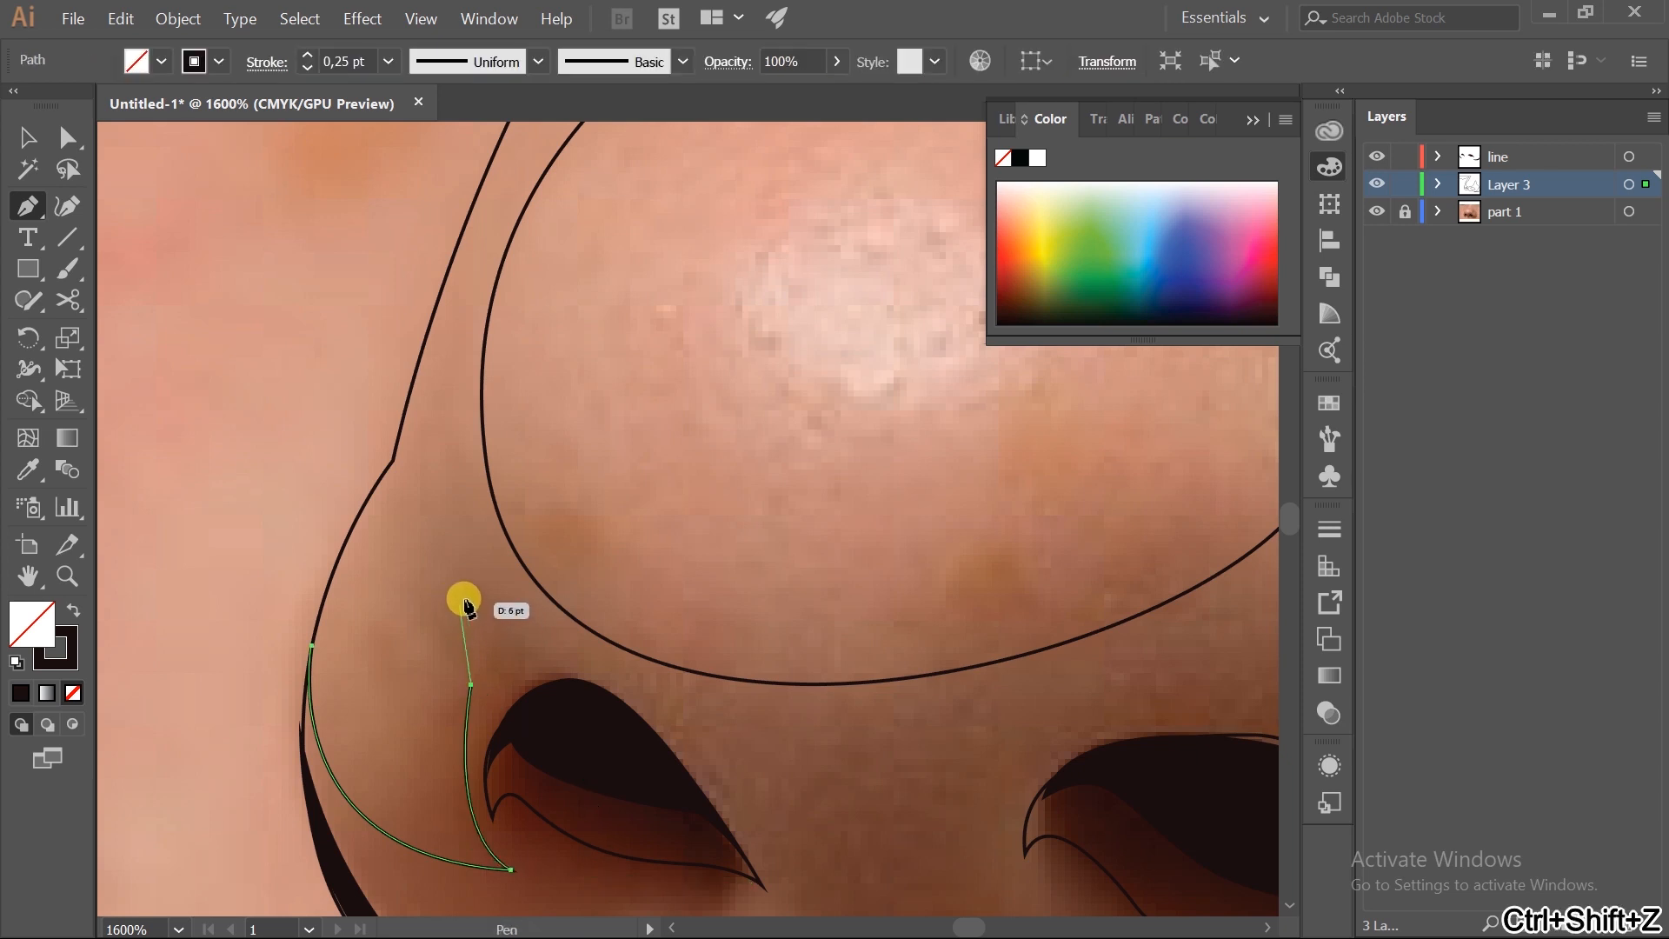
pyautogui.moveTo(440, 566); pyautogui.dragTo(519, 608)
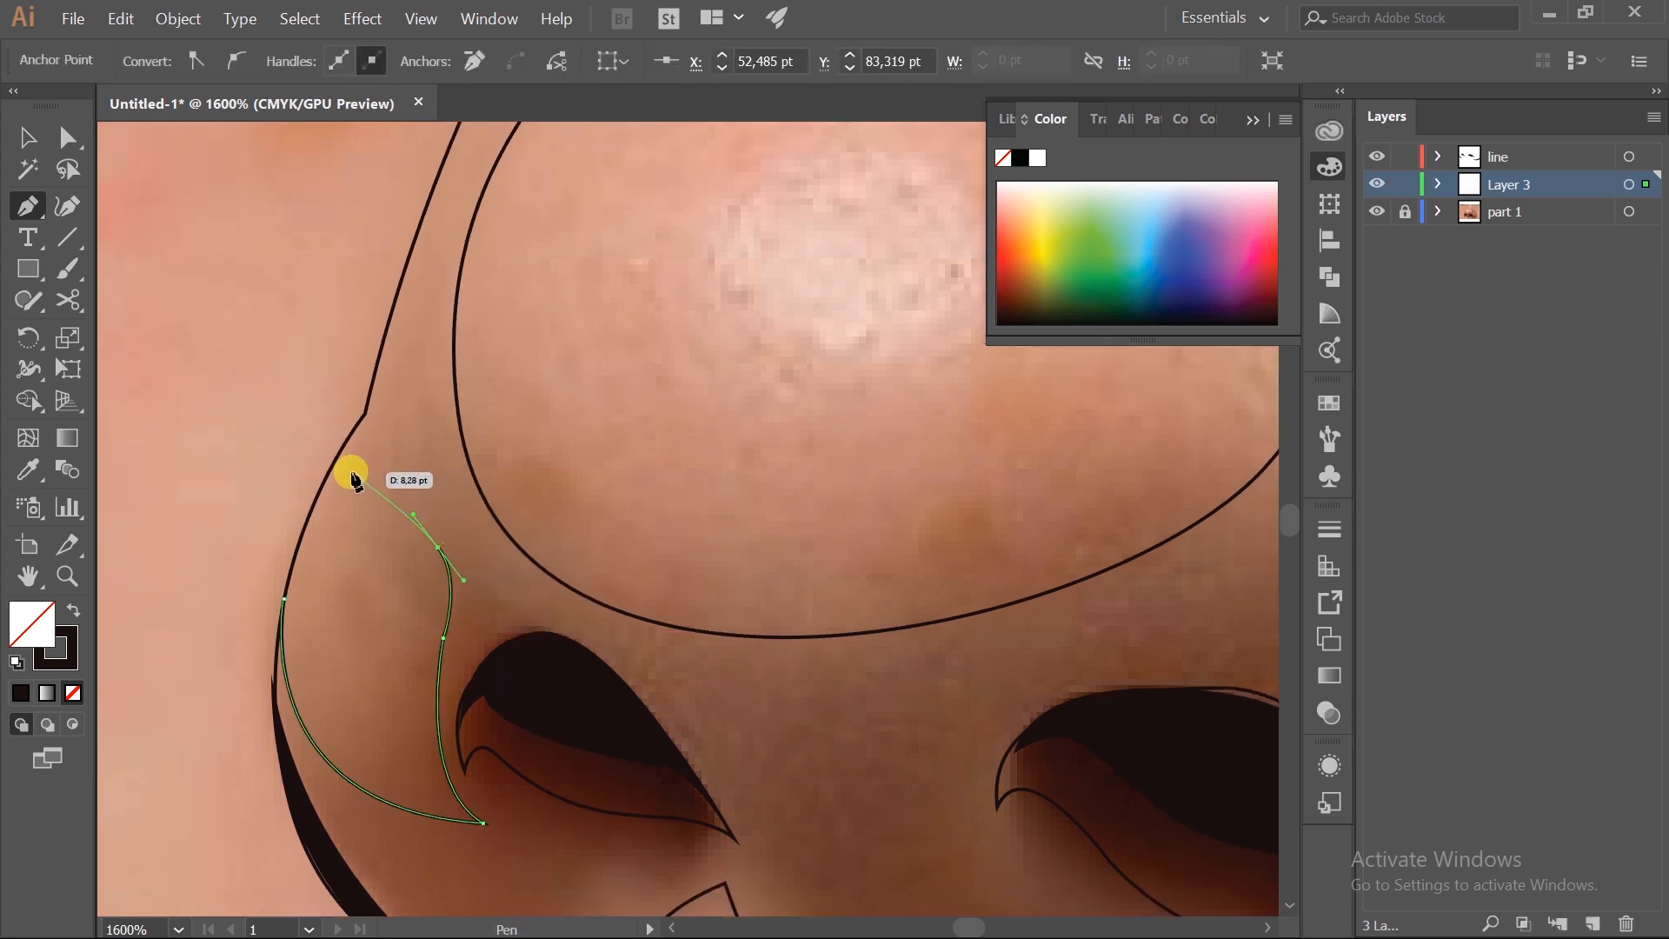
pyautogui.moveTo(355, 478); pyautogui.dragTo(395, 322)
pyautogui.press('space')
pyautogui.moveTo(438, 221); pyautogui.dragTo(485, 339)
pyautogui.moveTo(492, 279); pyautogui.dragTo(484, 552)
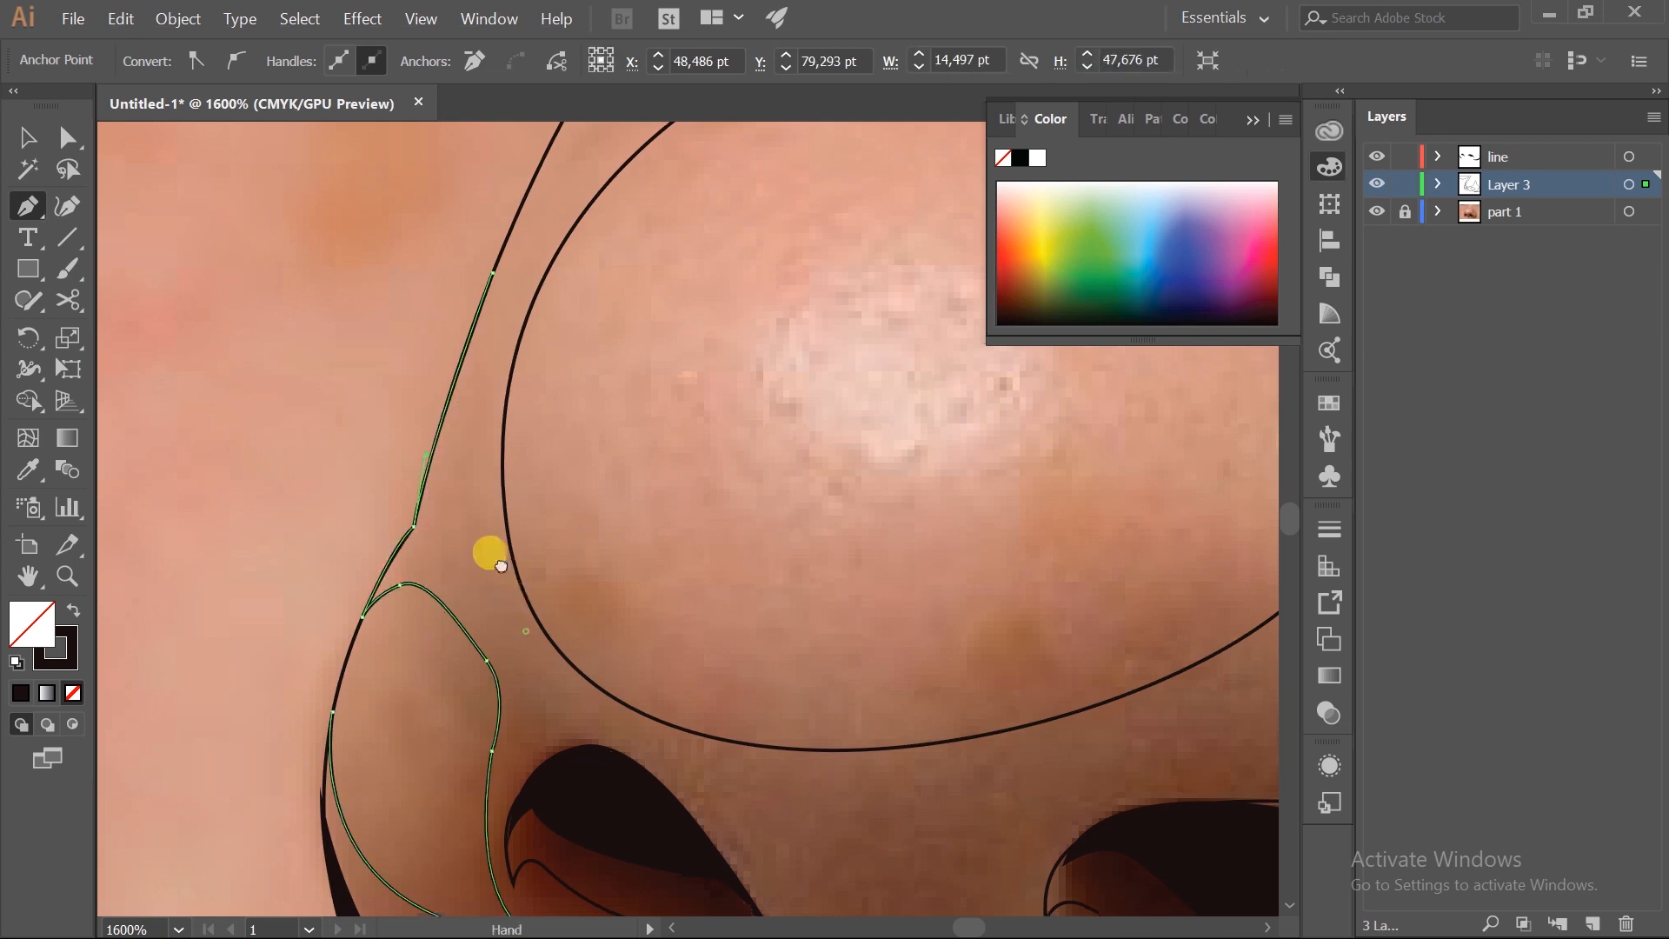
pyautogui.press('space')
# - Bring the outline back down beside the nose tip and along the upper rim of the left nostril
pyautogui.moveTo(561, 704); pyautogui.dragTo(801, 870)
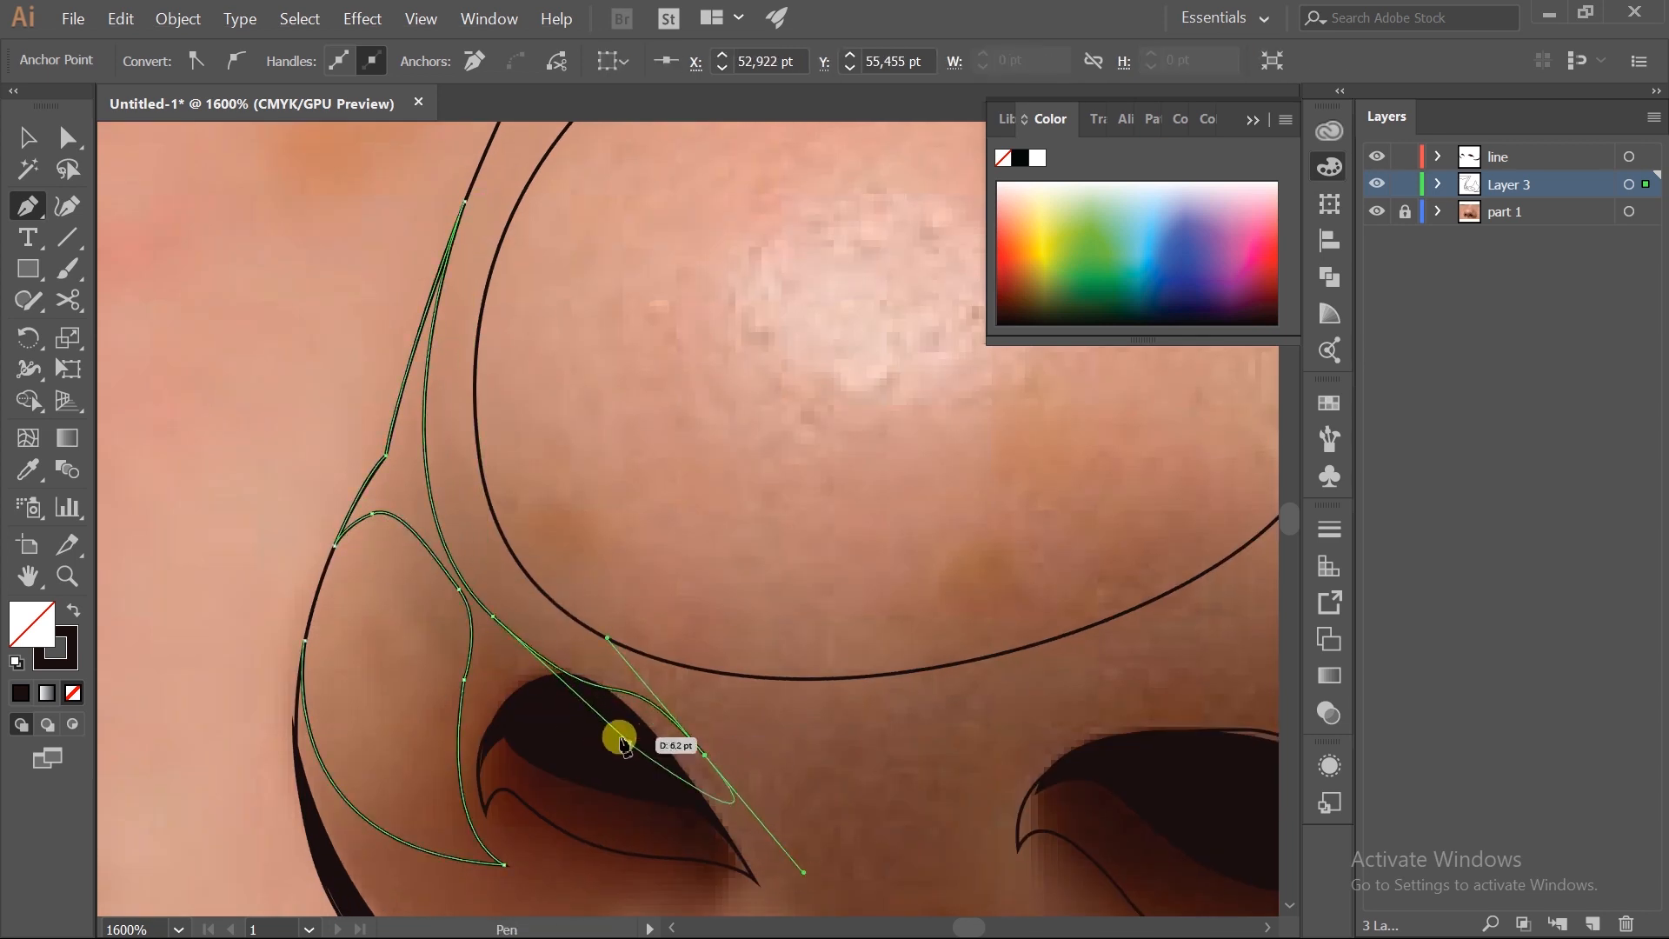
pyautogui.moveTo(629, 742); pyautogui.dragTo(596, 704)
pyautogui.press('space')
pyautogui.moveTo(719, 769); pyautogui.dragTo(655, 693)
pyautogui.press('space')
pyautogui.moveTo(709, 738); pyautogui.dragTo(642, 586)
pyautogui.moveTo(764, 652); pyautogui.dragTo(693, 632)
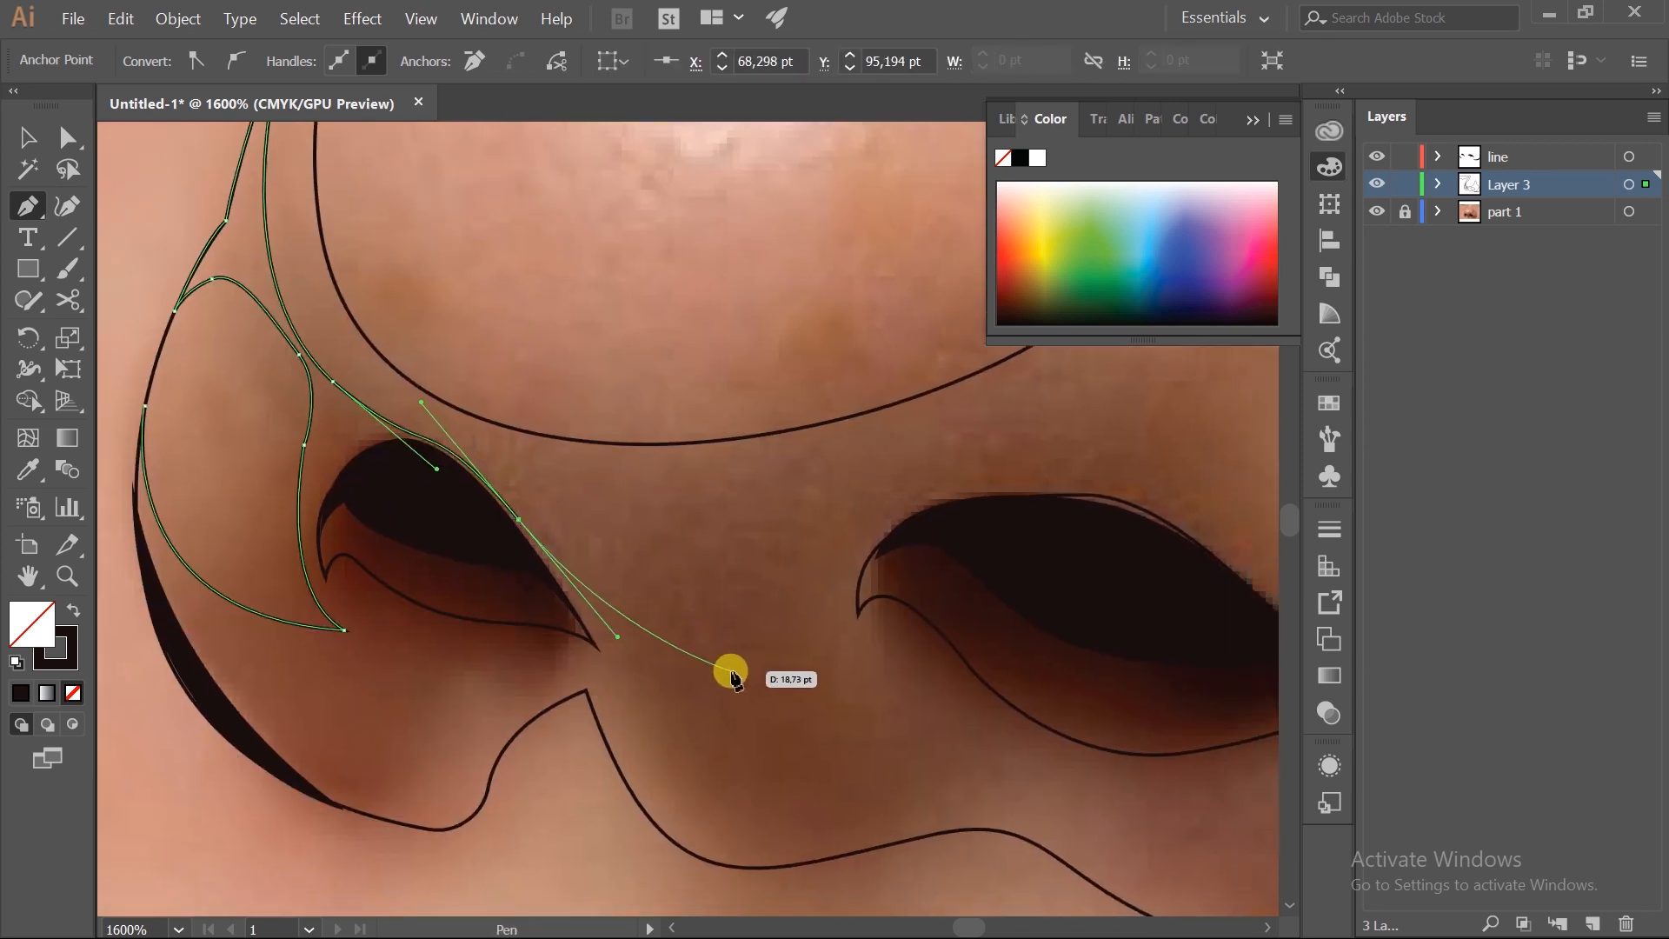
# - Extend the outline under the nose tip to the right nostril and shape a pointed turn around its inner corner
pyautogui.press('space')
pyautogui.moveTo(717, 704)
pyautogui.mouseDown()
pyautogui.moveTo(687, 679)
pyautogui.moveTo(704, 656)
pyautogui.moveTo(724, 674)
pyautogui.mouseUp()
pyautogui.click(724, 674)
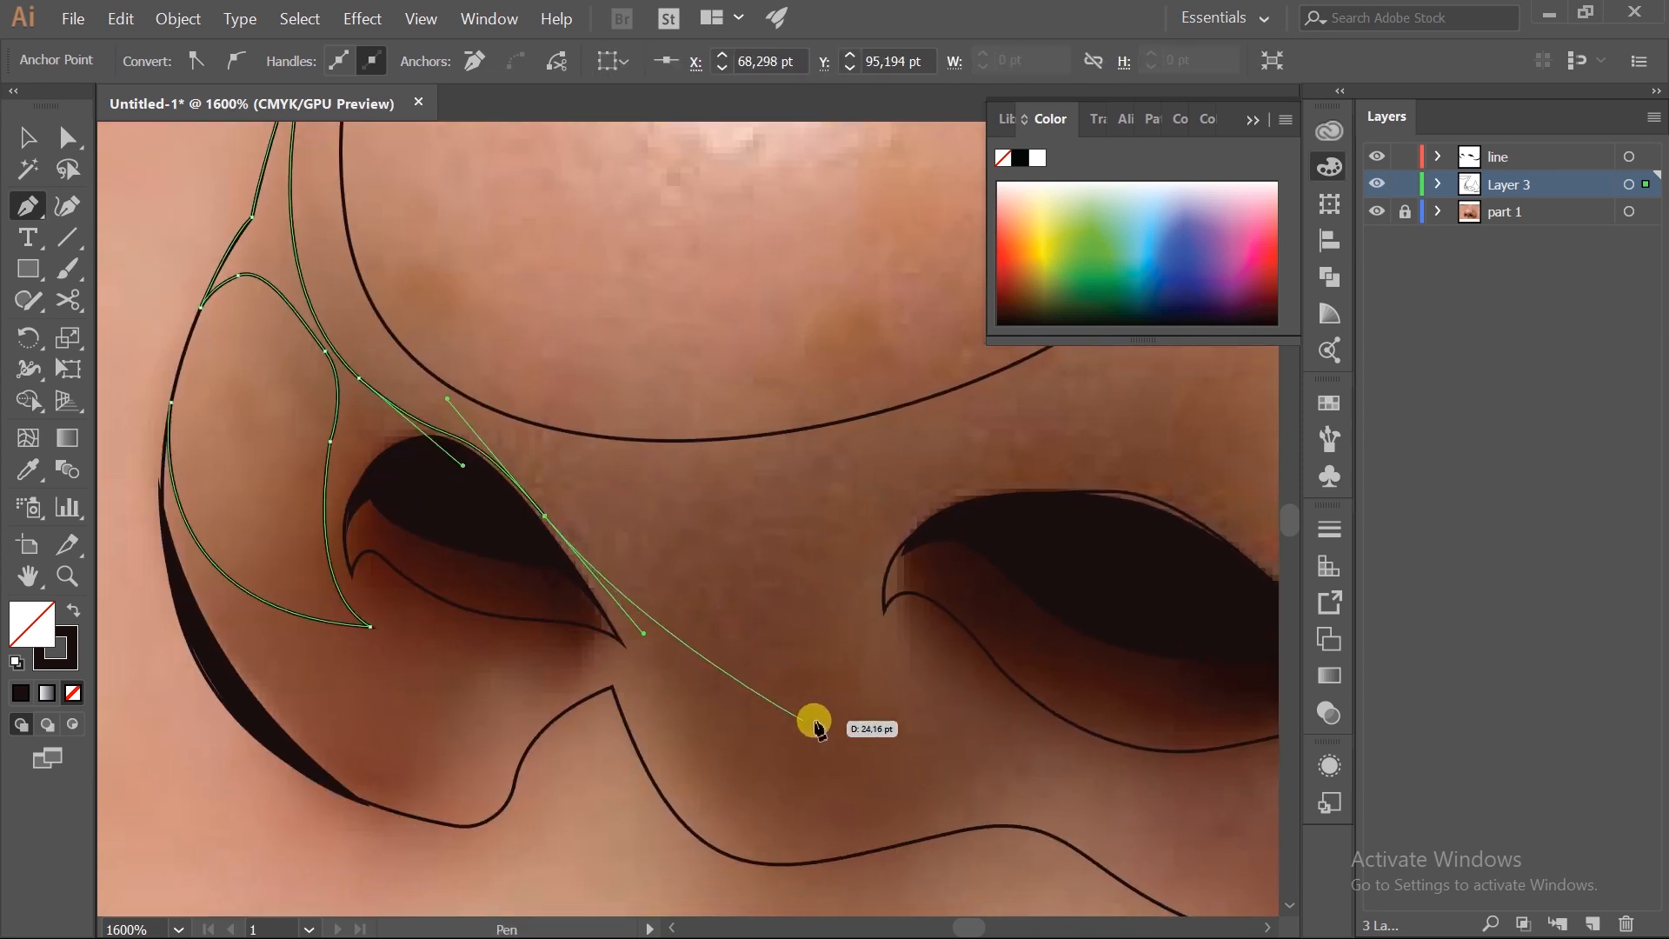
pyautogui.moveTo(833, 683); pyautogui.dragTo(769, 731)
pyautogui.hotkey('ctrl', 'z')
pyautogui.click(850, 562)
pyautogui.click(887, 647)
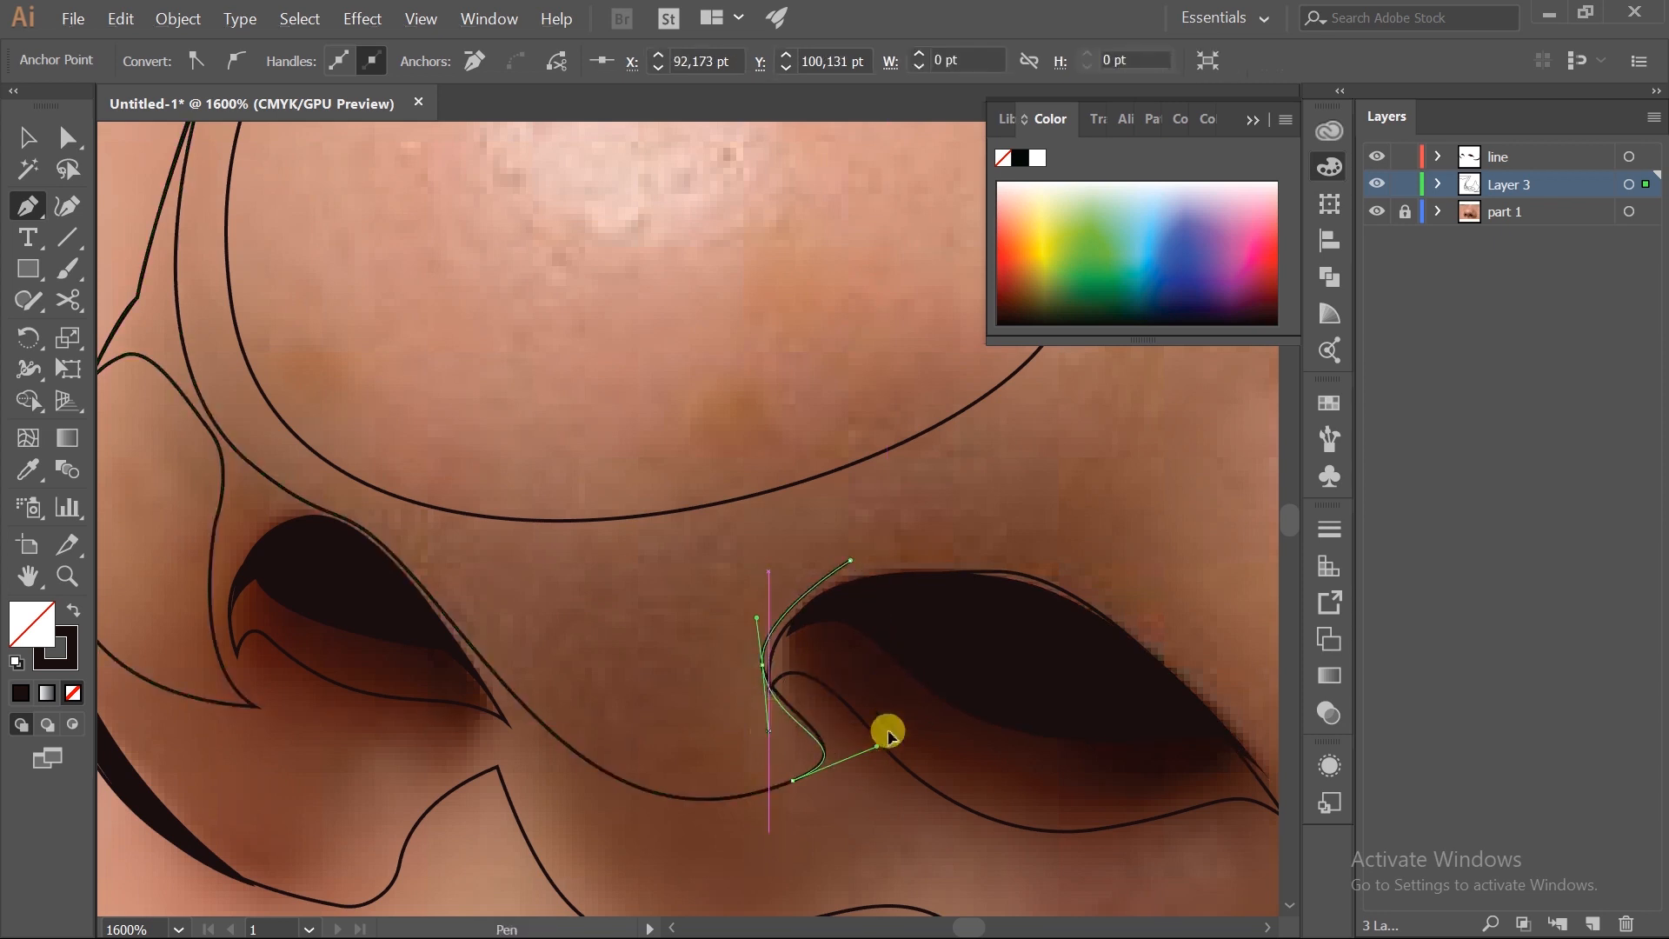
pyautogui.moveTo(876, 746); pyautogui.dragTo(785, 763)
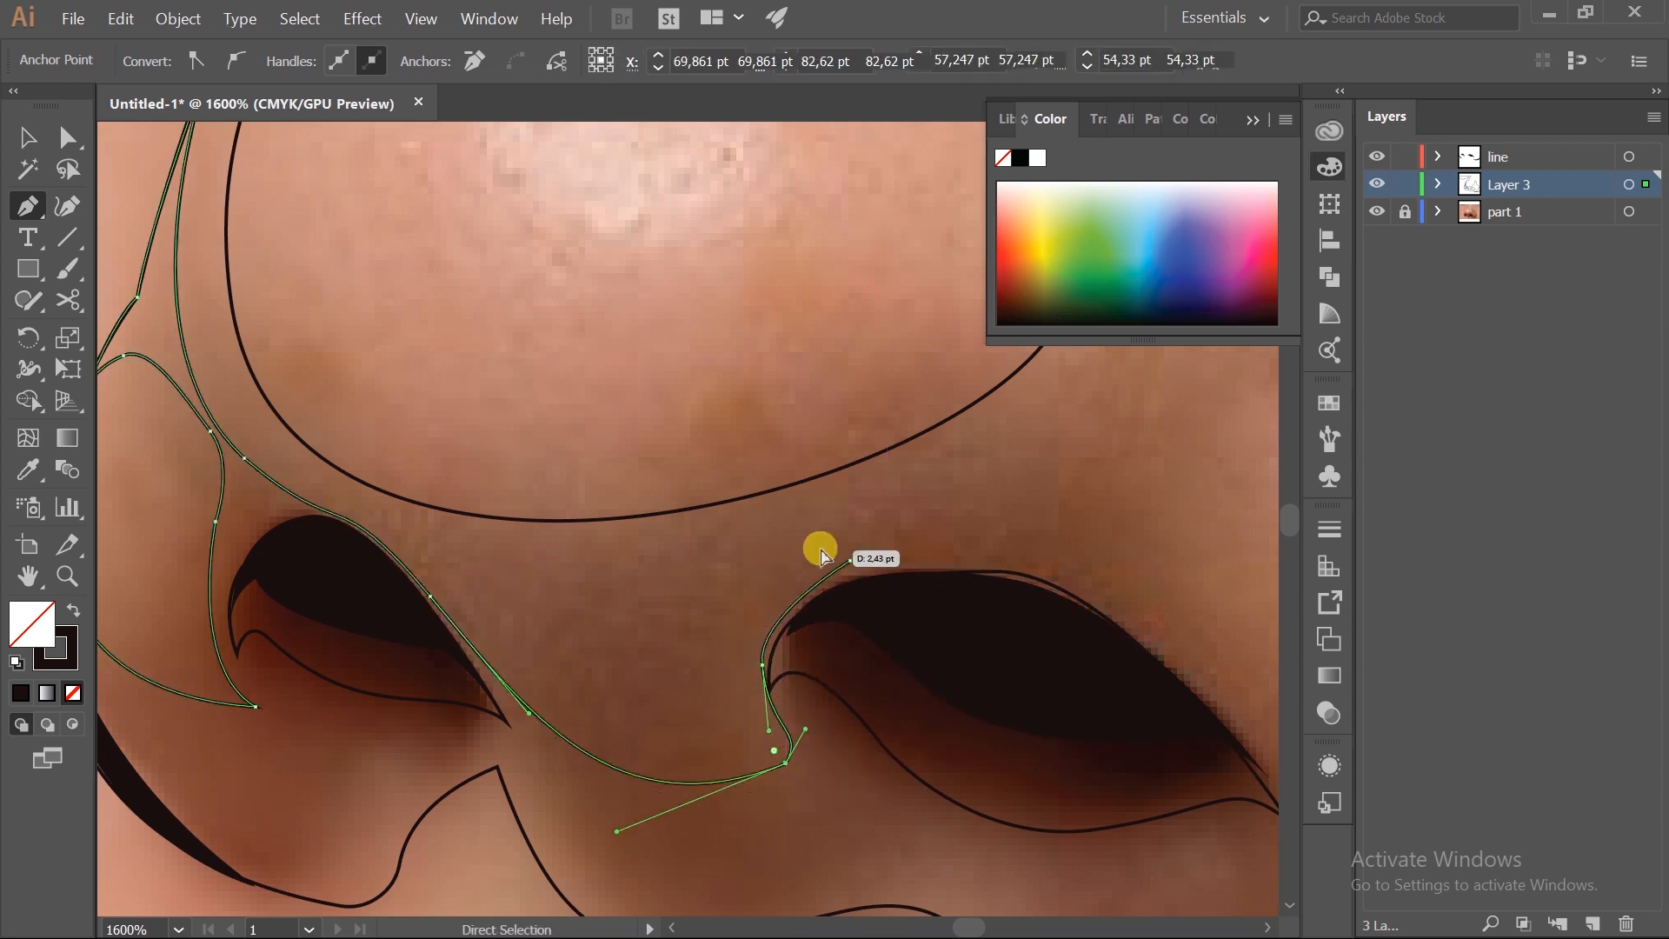
pyautogui.moveTo(763, 665); pyautogui.dragTo(762, 605)
# - Carry the outline above the right nostril to a point at the right wing's upper crease and smooth the curve
pyautogui.moveTo(851, 560); pyautogui.dragTo(925, 523)
pyautogui.moveTo(1014, 520); pyautogui.dragTo(783, 500)
pyautogui.scroll(-2, 635, 623)
pyautogui.scroll(1, 733, 557)
pyautogui.click(811, 455)
pyautogui.moveTo(807, 588); pyautogui.dragTo(820, 545)
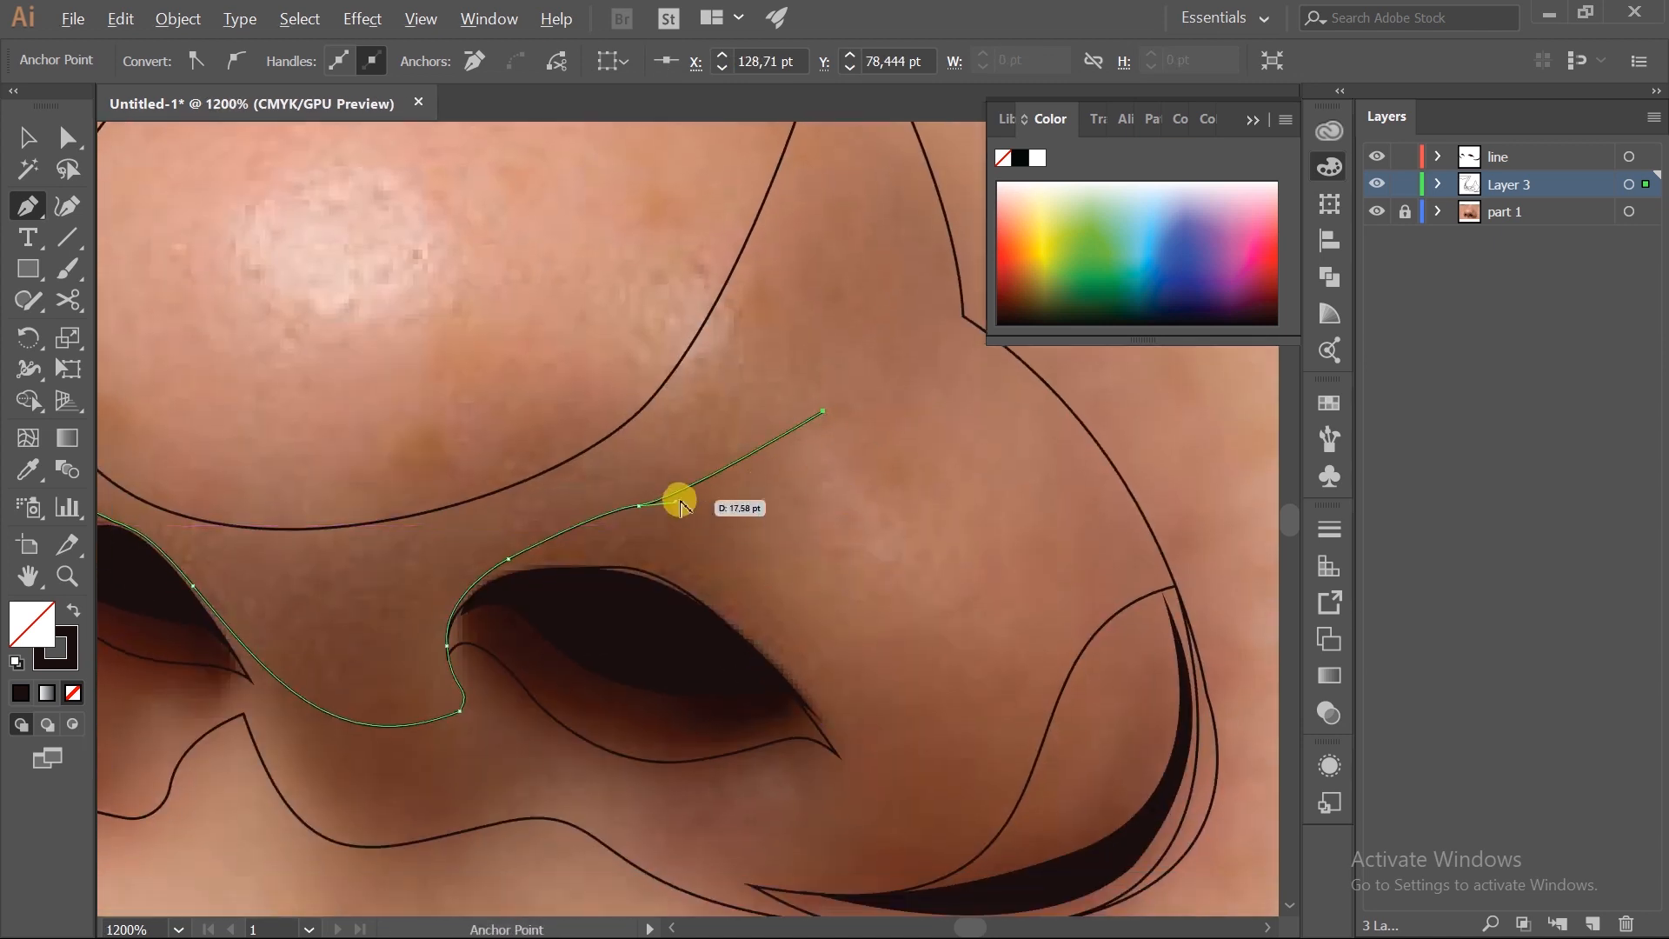
pyautogui.moveTo(676, 501); pyautogui.dragTo(714, 497)
# - Curve the outline down around the light area of the right wing and back up to the nose's right edge
pyautogui.moveTo(787, 554); pyautogui.dragTo(813, 600)
pyautogui.moveTo(833, 614); pyautogui.dragTo(823, 578)
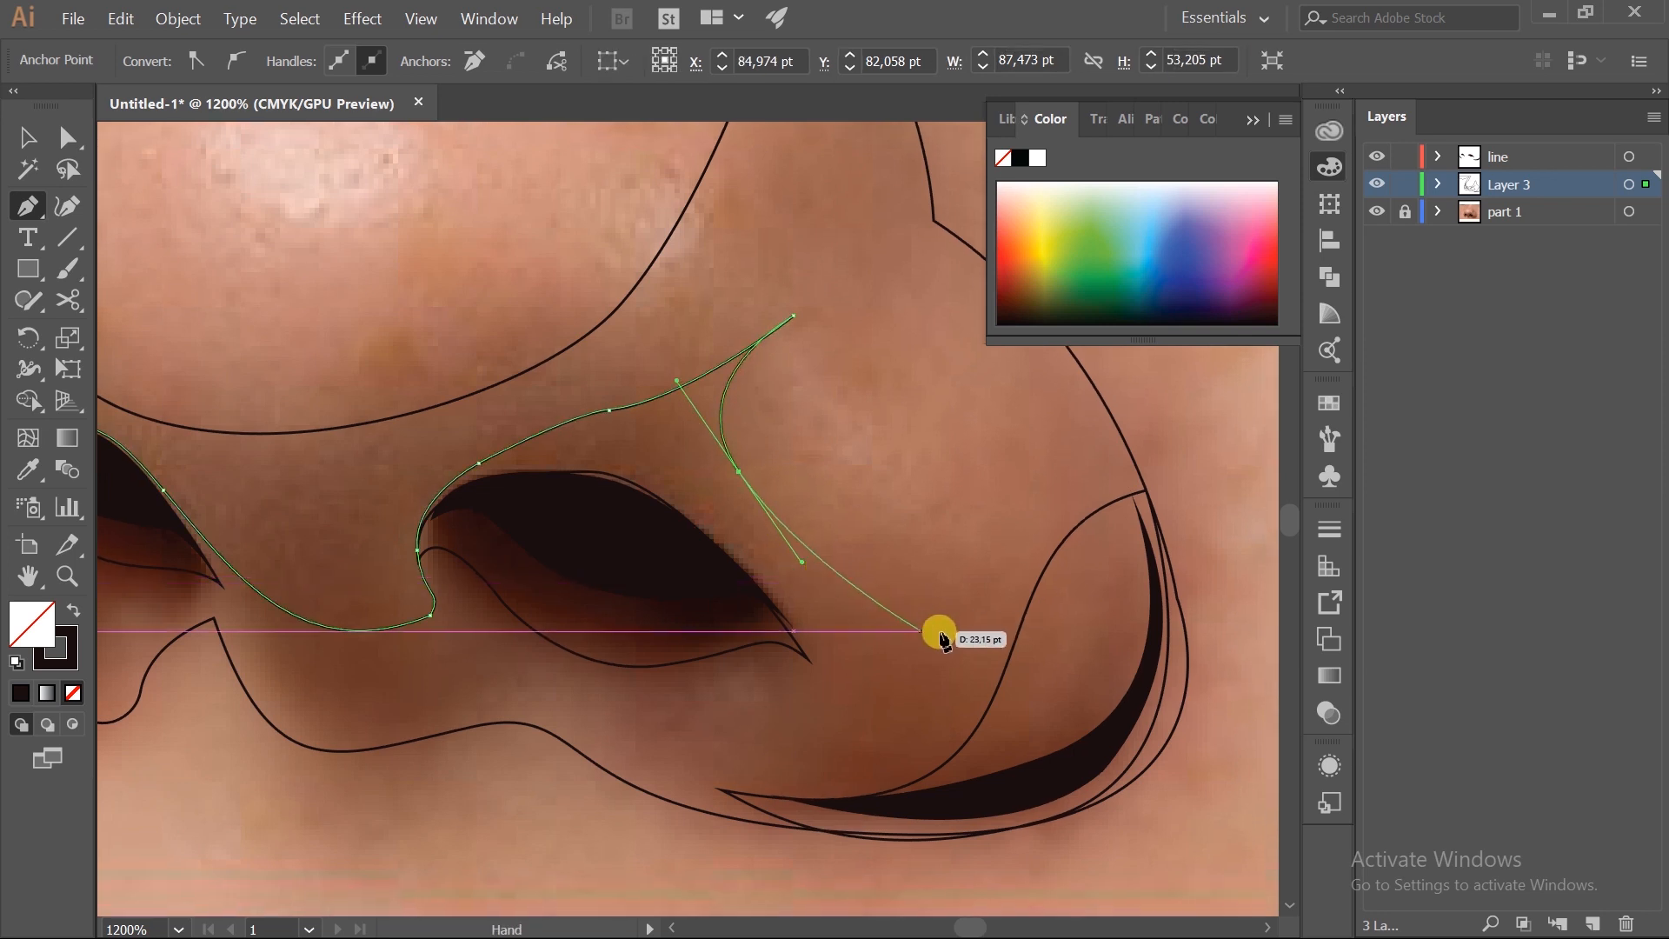
pyautogui.moveTo(982, 630); pyautogui.dragTo(1103, 635)
pyautogui.hotkey('ctrl', 'z')
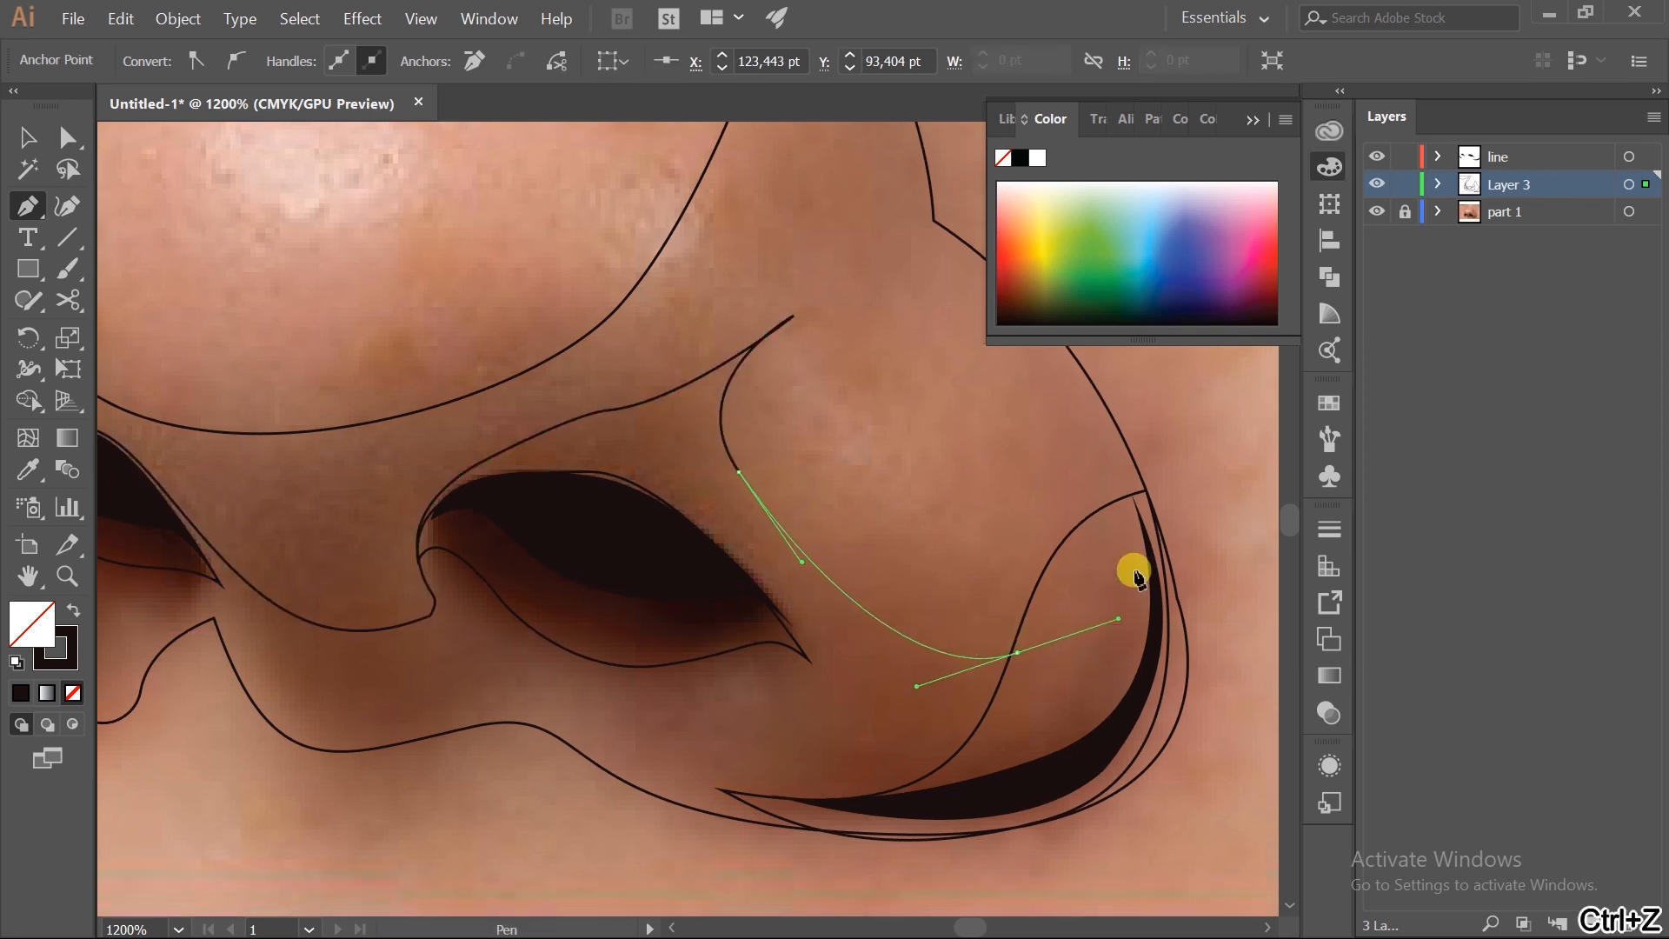
pyautogui.scroll(3, 1122, 565)
pyautogui.moveTo(1091, 520); pyautogui.dragTo(1051, 416)
pyautogui.moveTo(1130, 767); pyautogui.dragTo(1127, 606)
pyautogui.scroll(-1, 1089, 727)
pyautogui.scroll(1, 1083, 714)
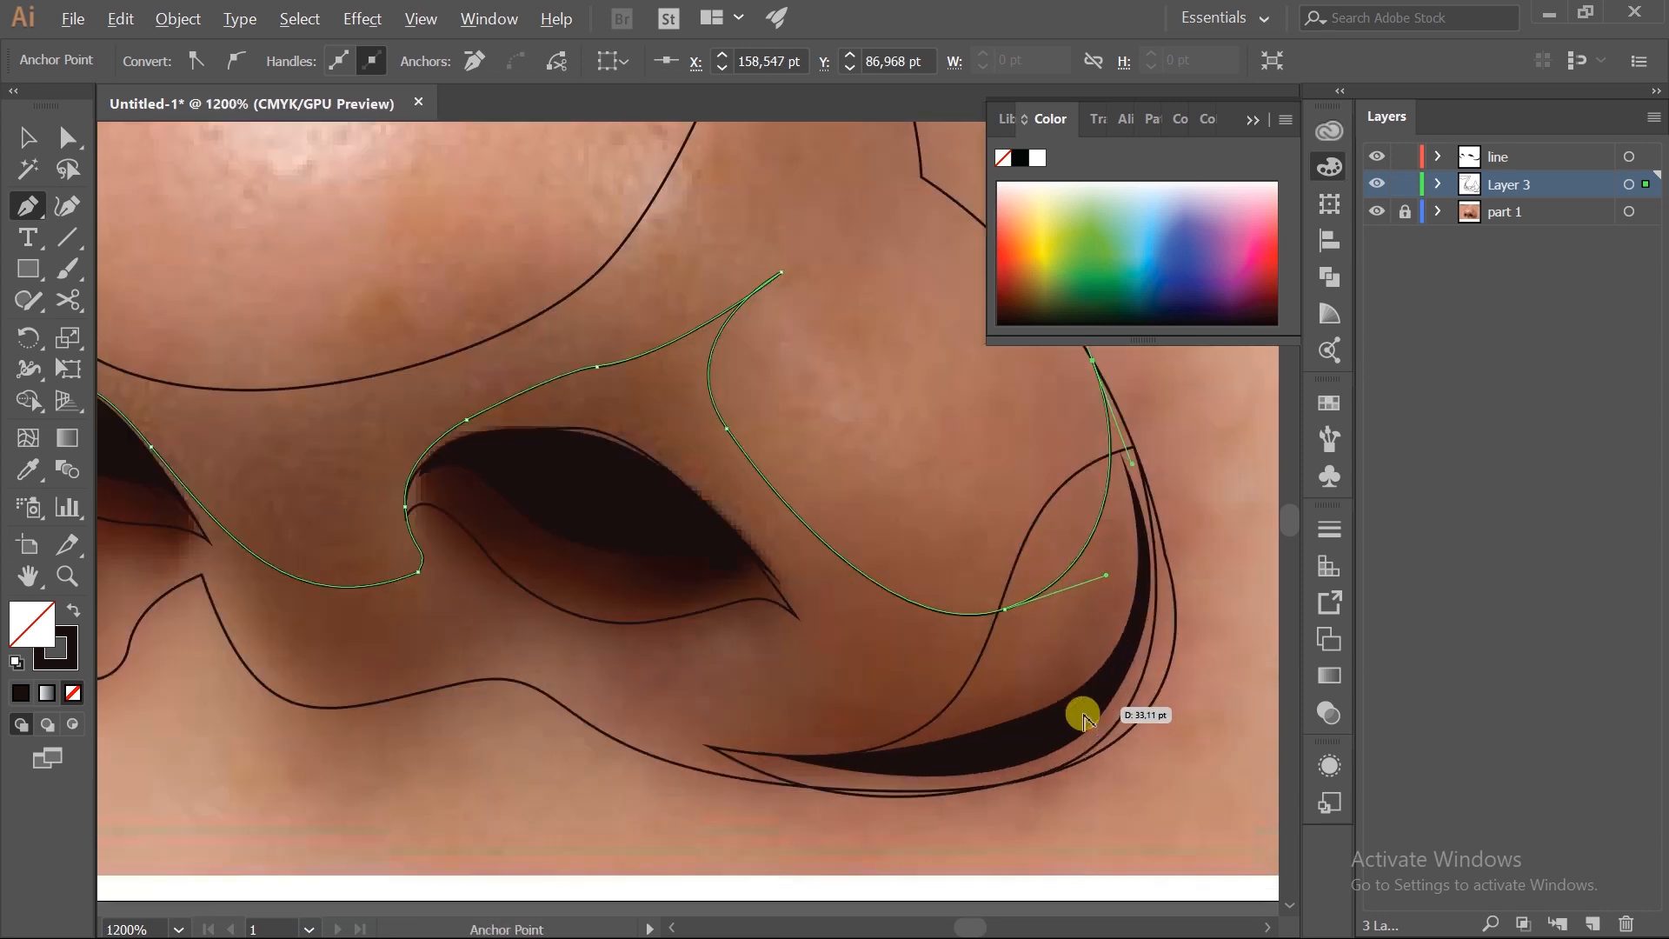
pyautogui.click(1120, 674)
pyautogui.moveTo(1043, 404); pyautogui.dragTo(941, 603)
pyautogui.hotkey('ctrl', 'z')
pyautogui.moveTo(885, 382); pyautogui.dragTo(922, 512)
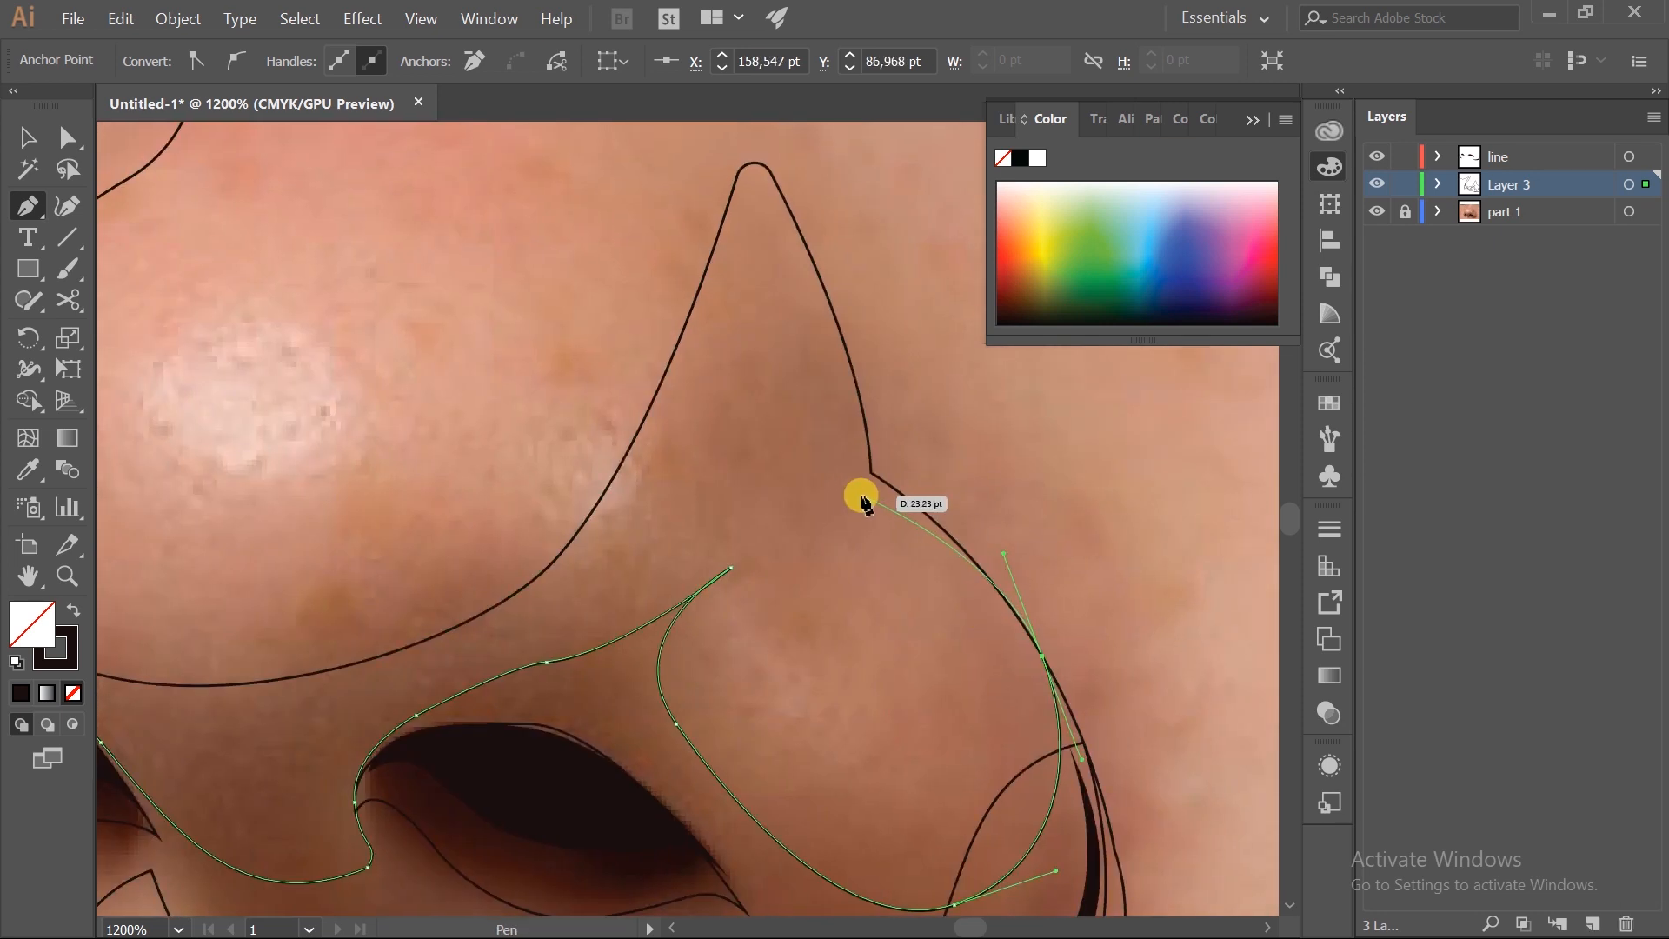
pyautogui.scroll(-1, 1059, 621)
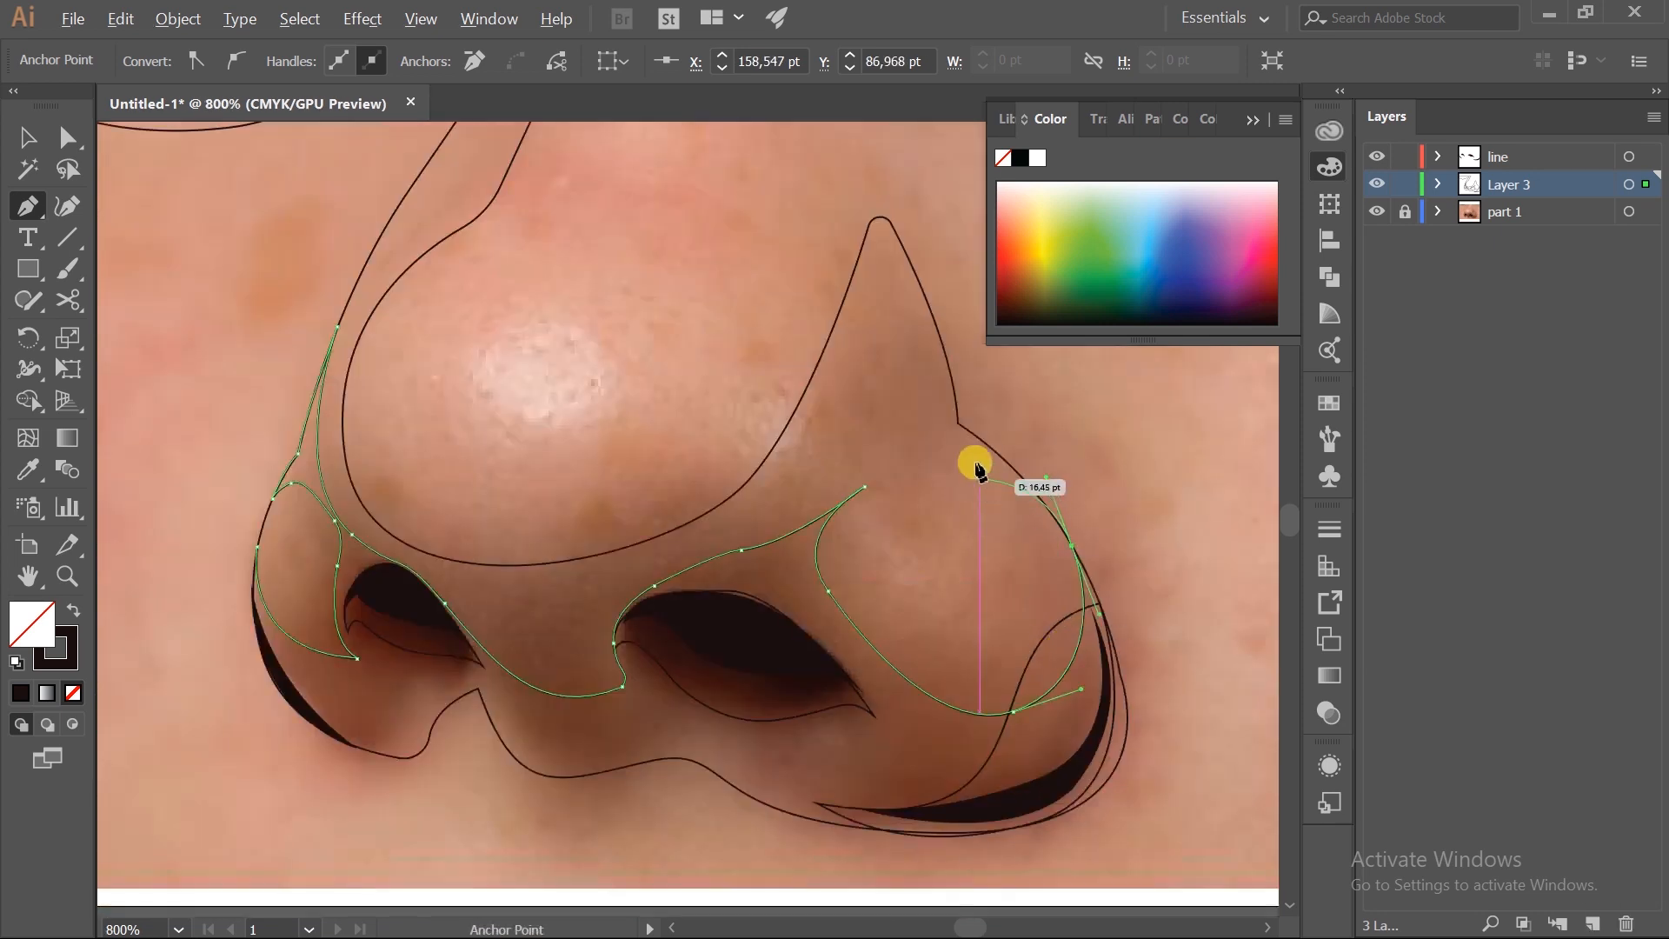
pyautogui.scroll(1, 979, 470)
pyautogui.hotkey('ctrl', 'z')
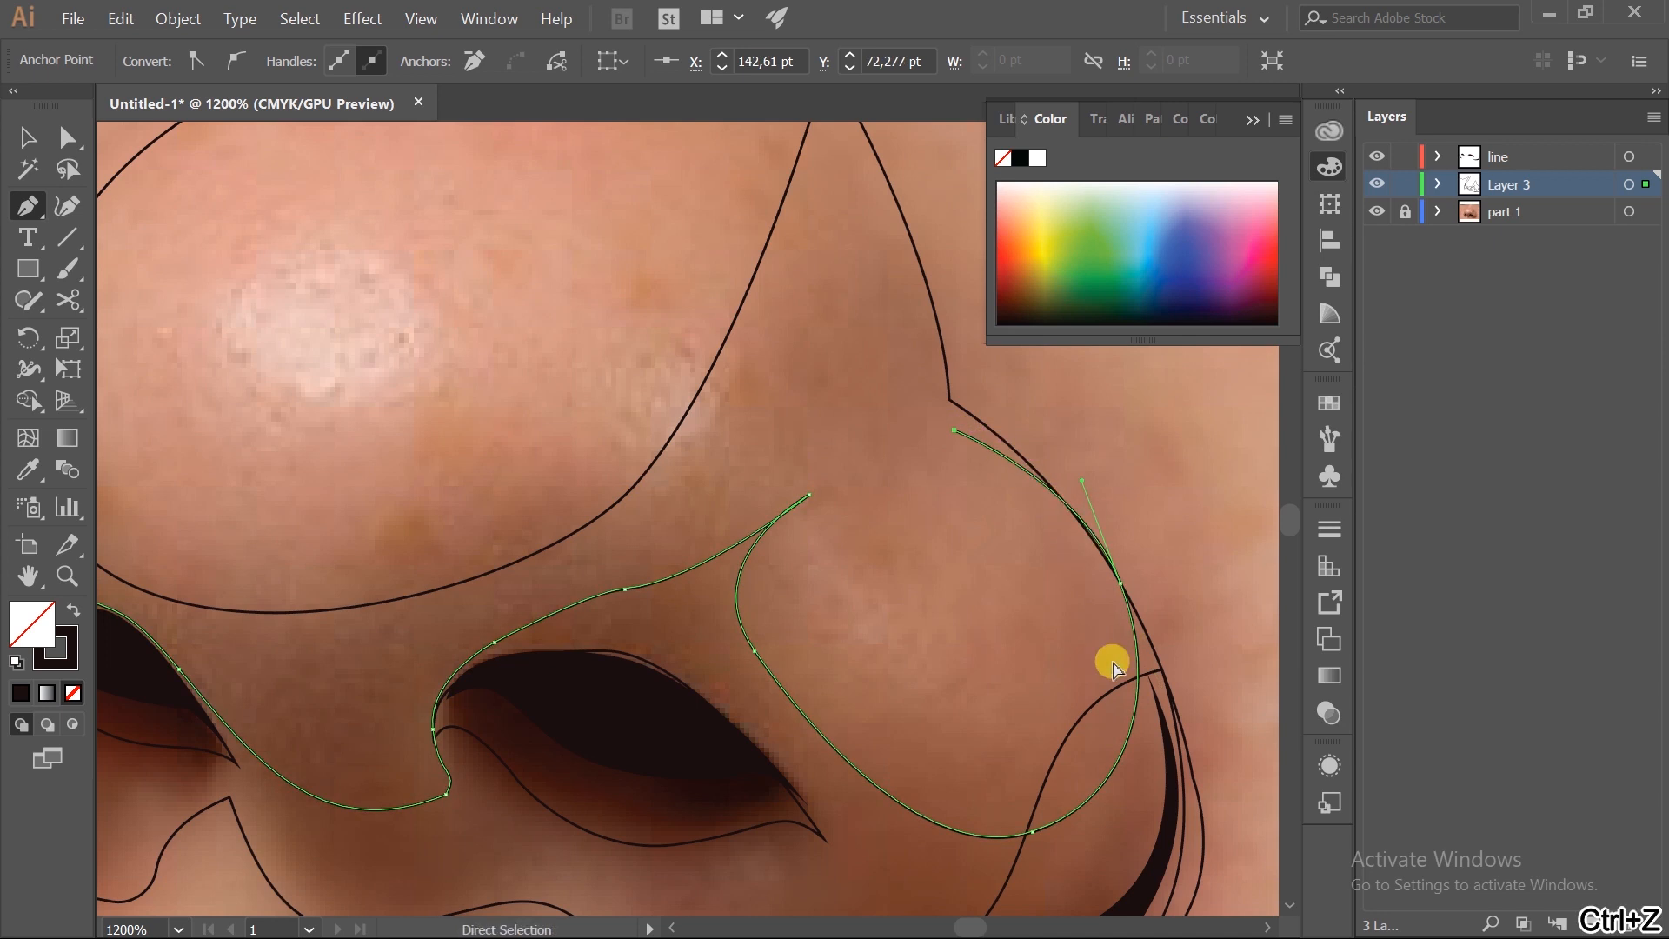
# - Extend the outline down to the black shadow on the right wing and bend the segment along the wing's outer edge
pyautogui.scroll(-1, 1097, 663)
pyautogui.moveTo(1109, 673); pyautogui.dragTo(1092, 647)
pyautogui.scroll(-2, 1092, 690)
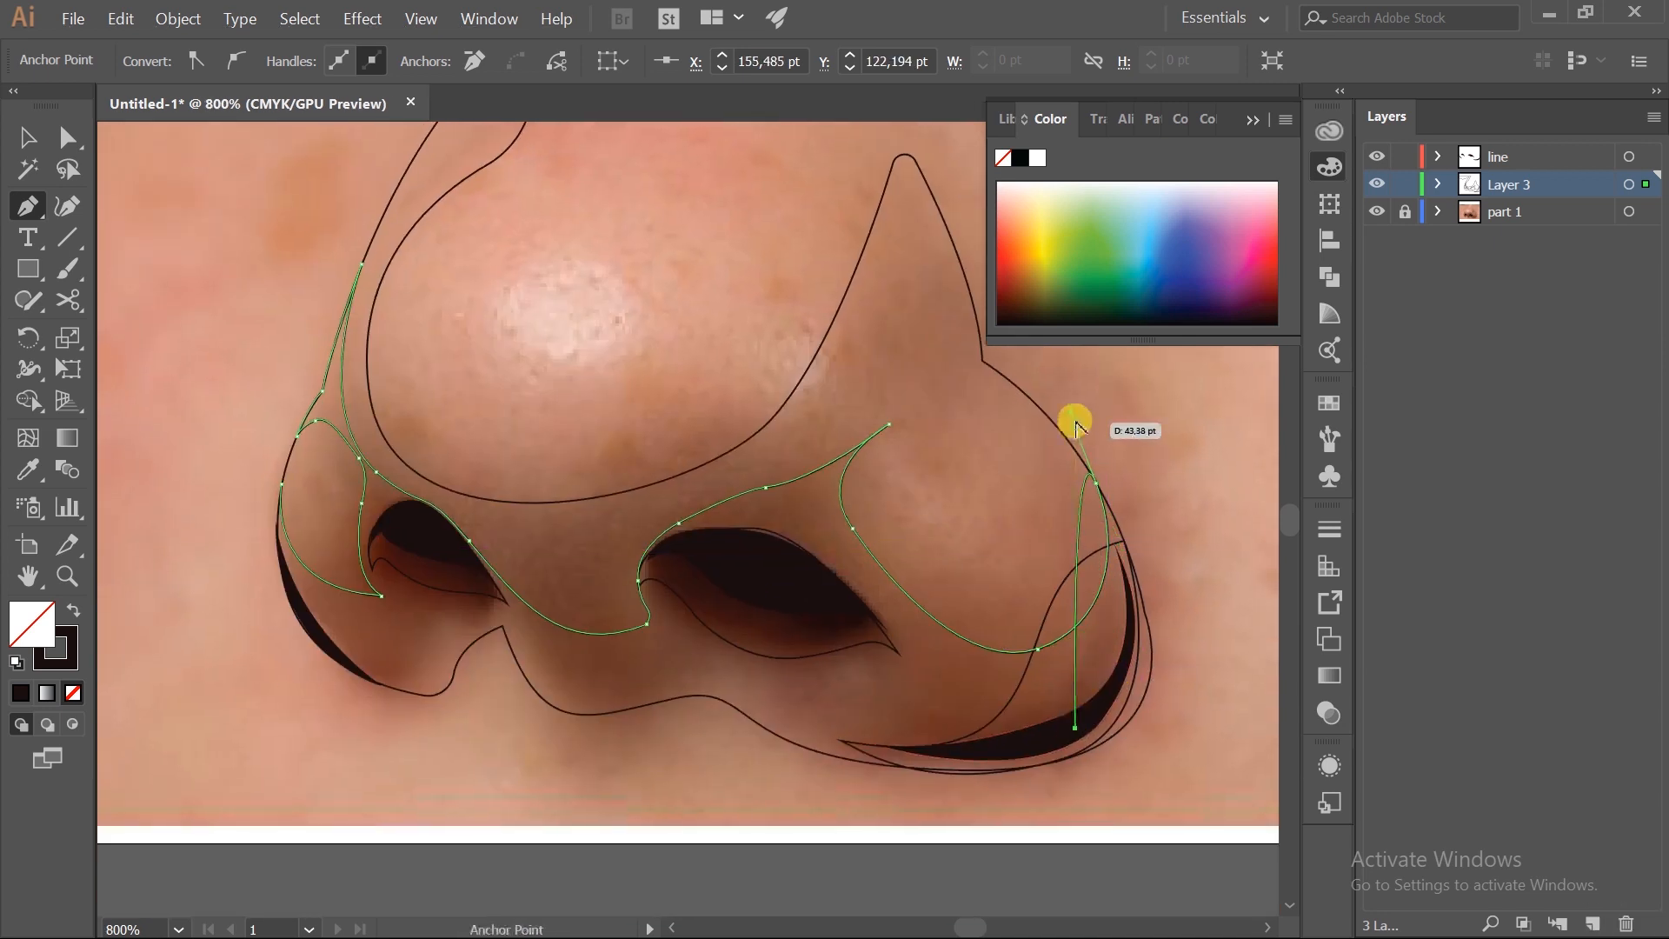
pyautogui.moveTo(1075, 426); pyautogui.dragTo(1175, 683)
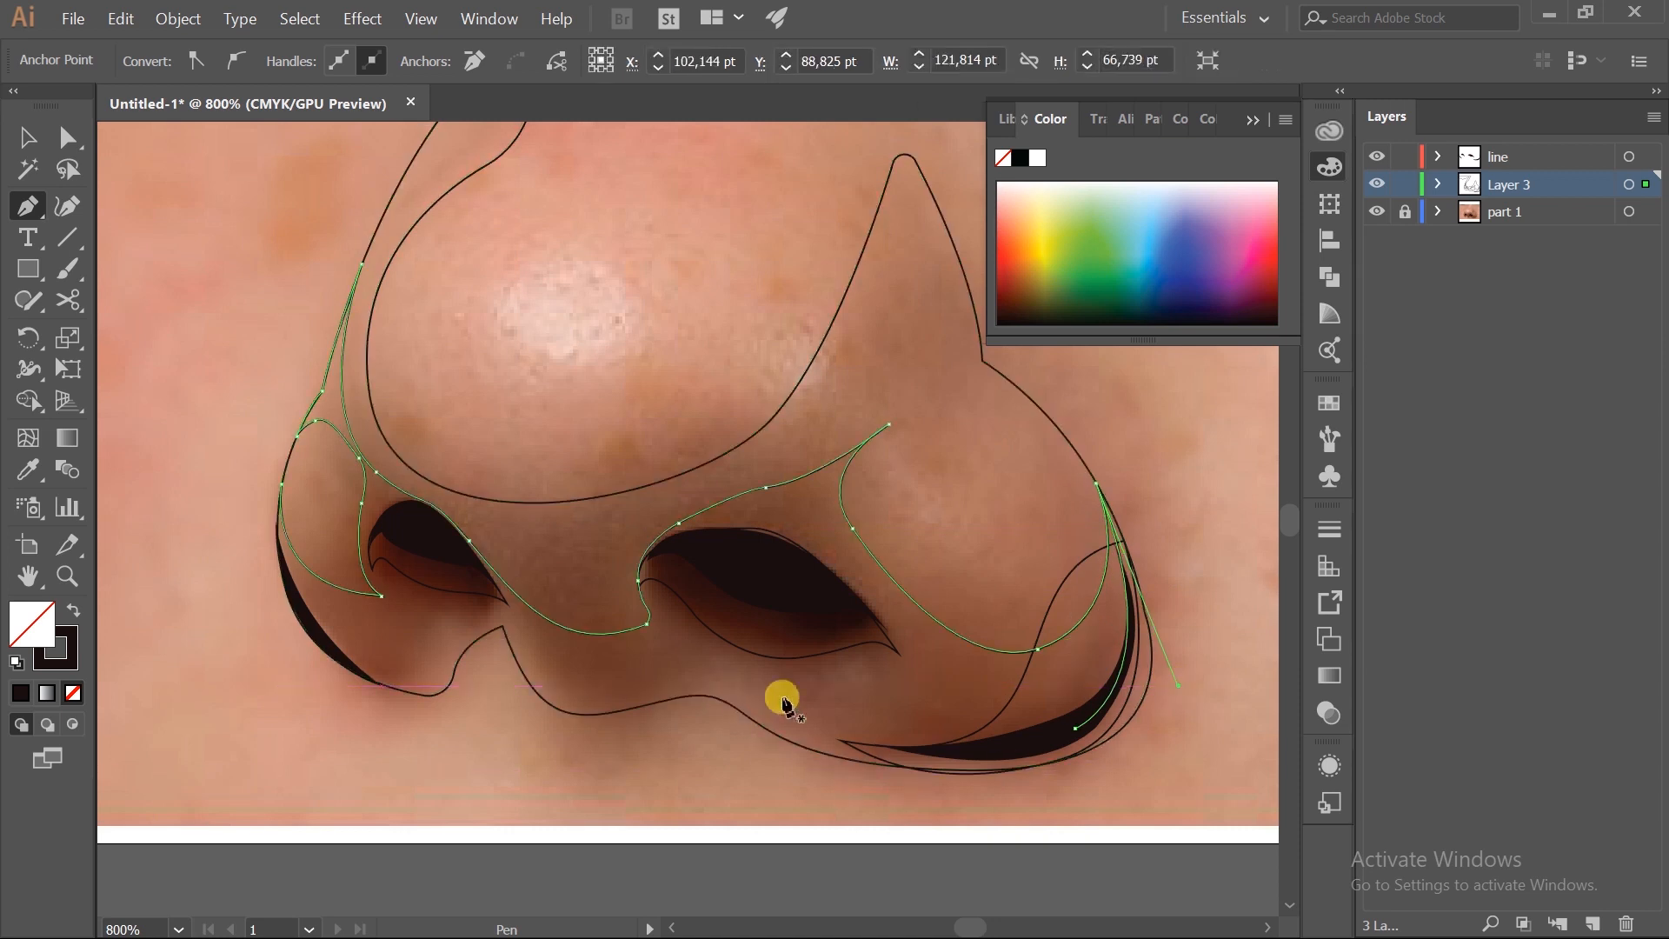
# - Continue the outline along the right wing's lower edge and form a pointed notch beneath the right nostril
pyautogui.scroll(1, 782, 700)
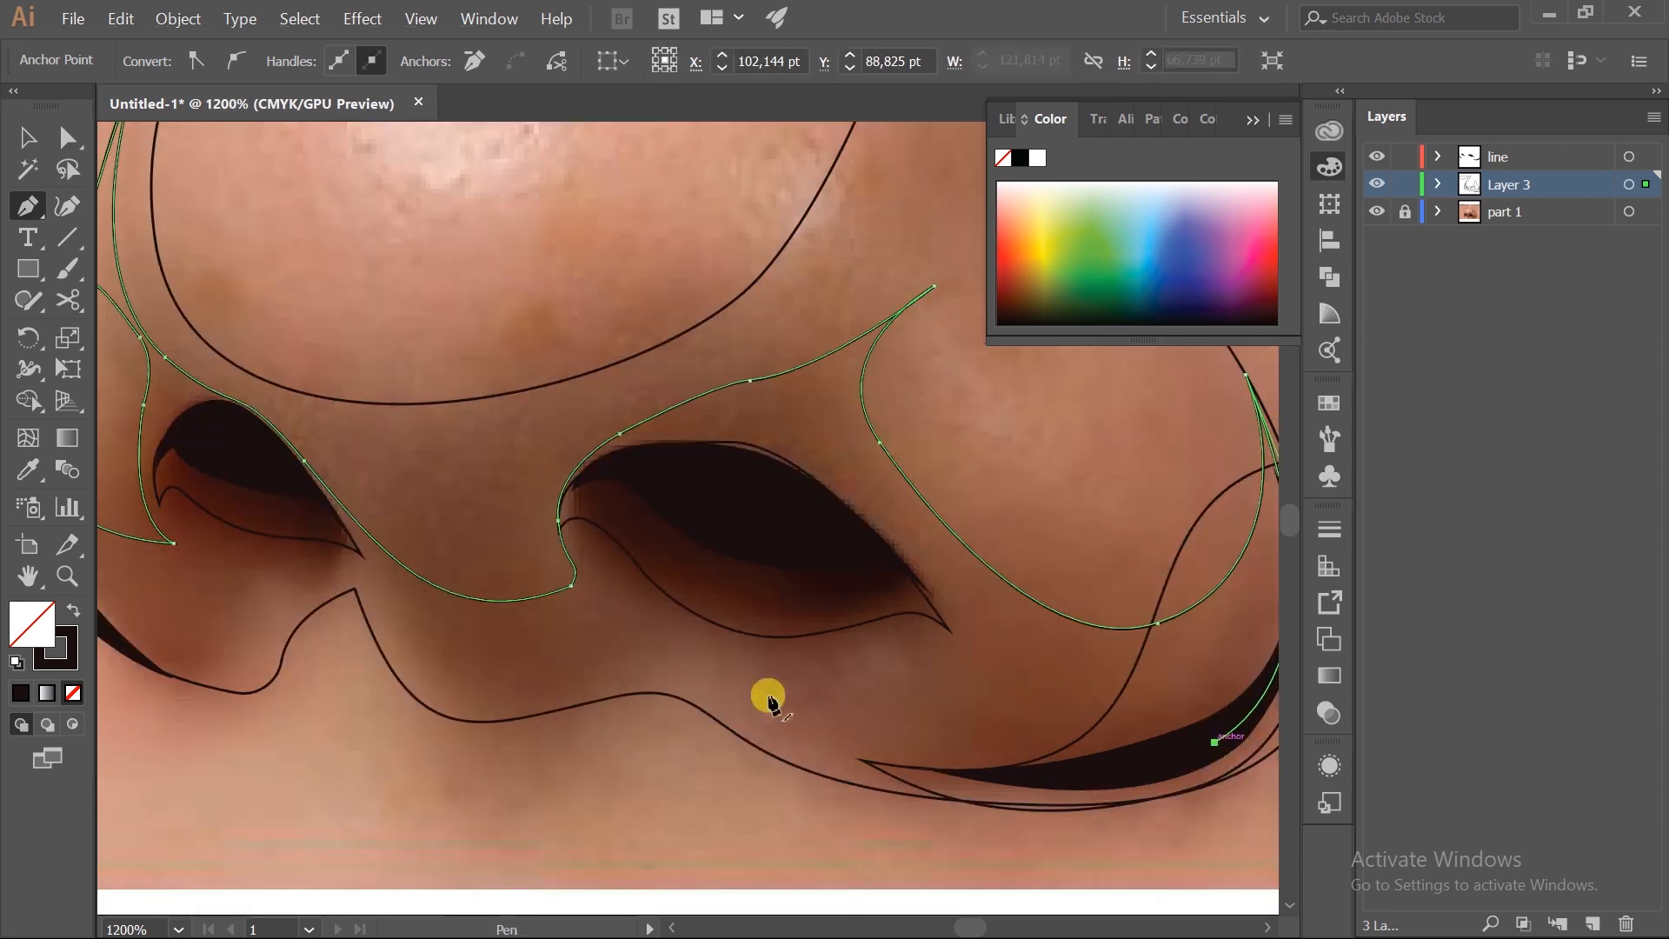
pyautogui.moveTo(801, 694); pyautogui.dragTo(644, 606)
pyautogui.hotkey('ctrl', 'z')
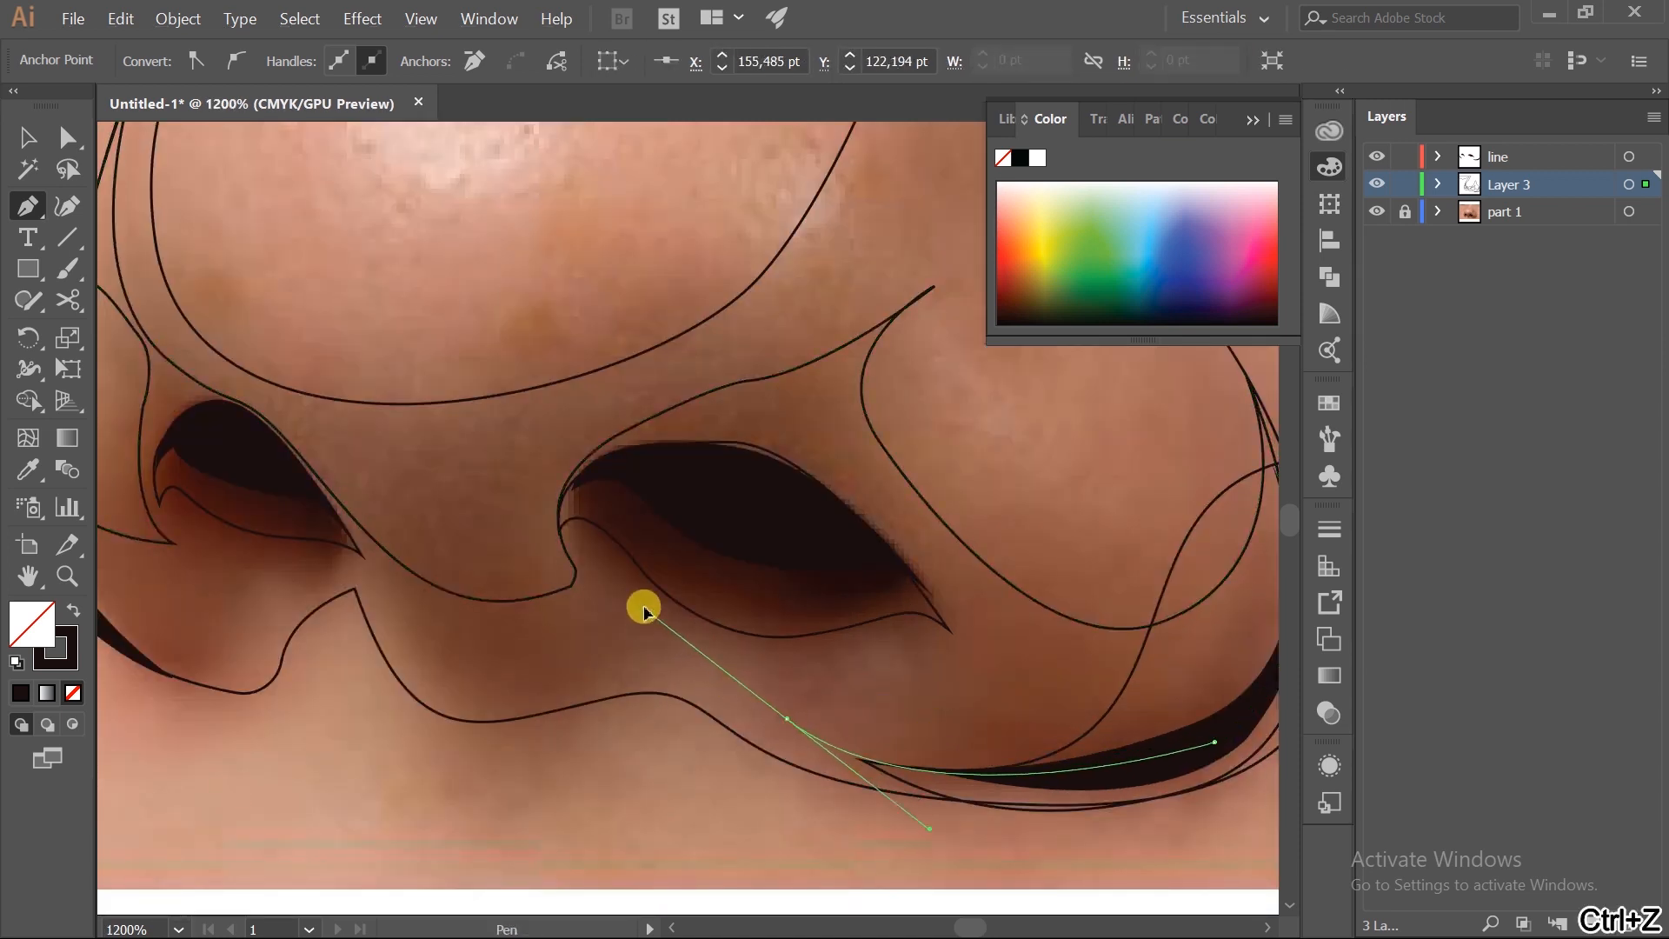
pyautogui.click(893, 650)
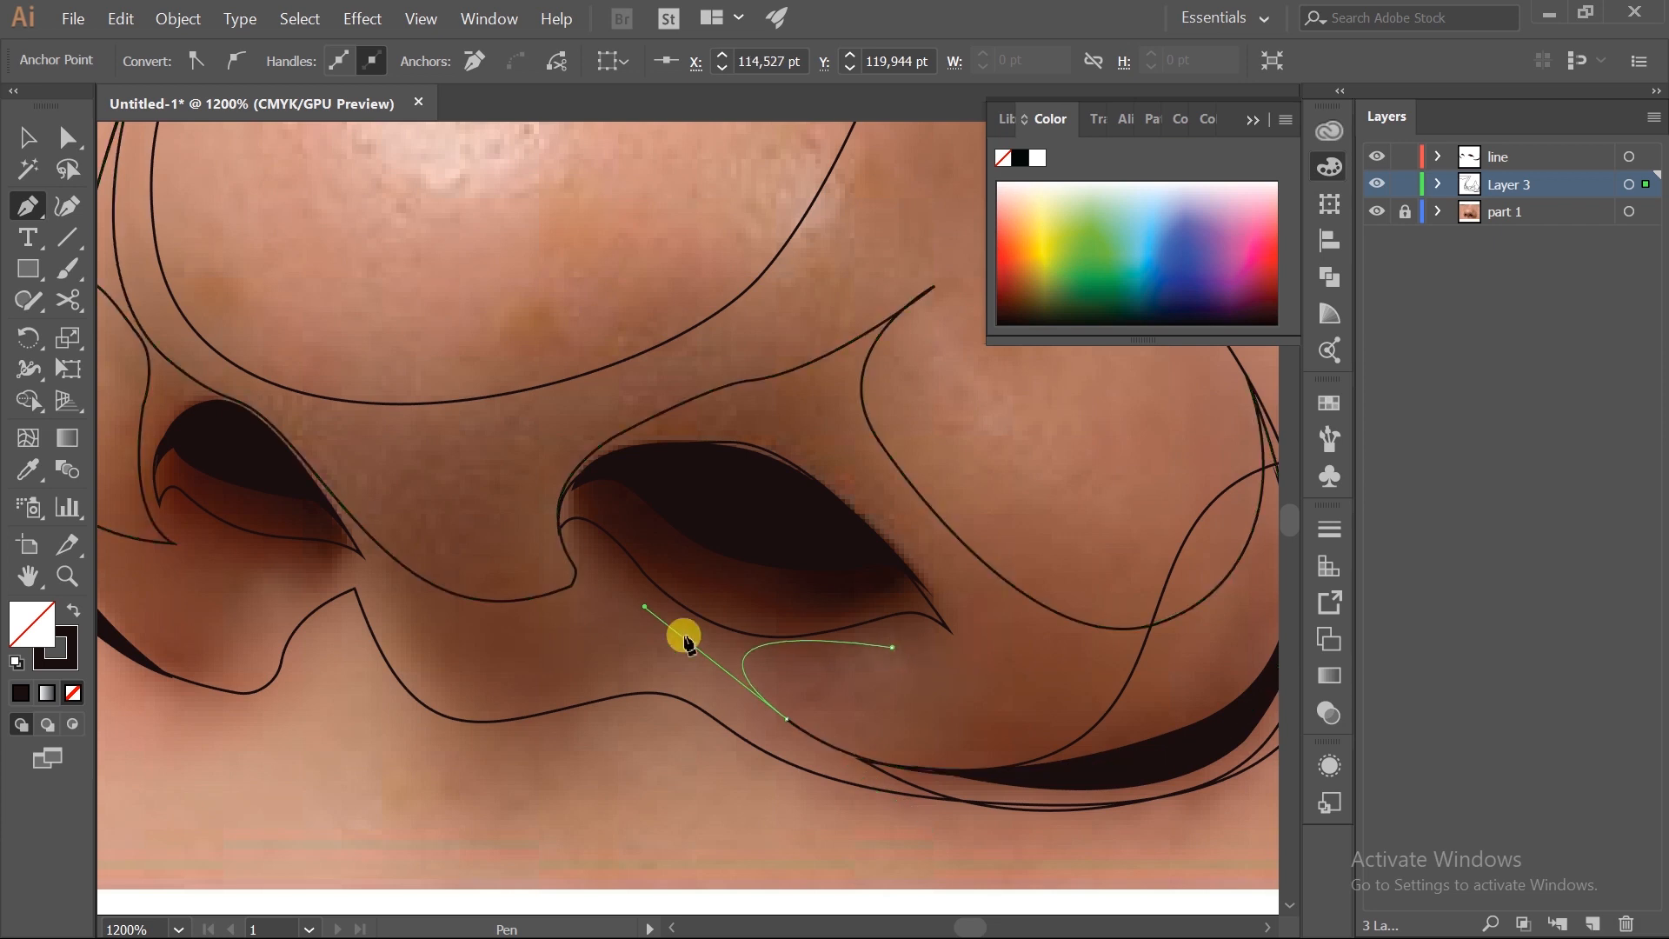
pyautogui.moveTo(643, 604); pyautogui.dragTo(896, 741)
pyautogui.moveTo(882, 686); pyautogui.dragTo(540, 868)
# - Trace the outline along the base between the nostrils and curve it around the light area below the left nostril
pyautogui.moveTo(529, 758); pyautogui.dragTo(634, 788)
pyautogui.scroll(1, 577, 731)
pyautogui.moveTo(577, 731); pyautogui.dragTo(628, 676)
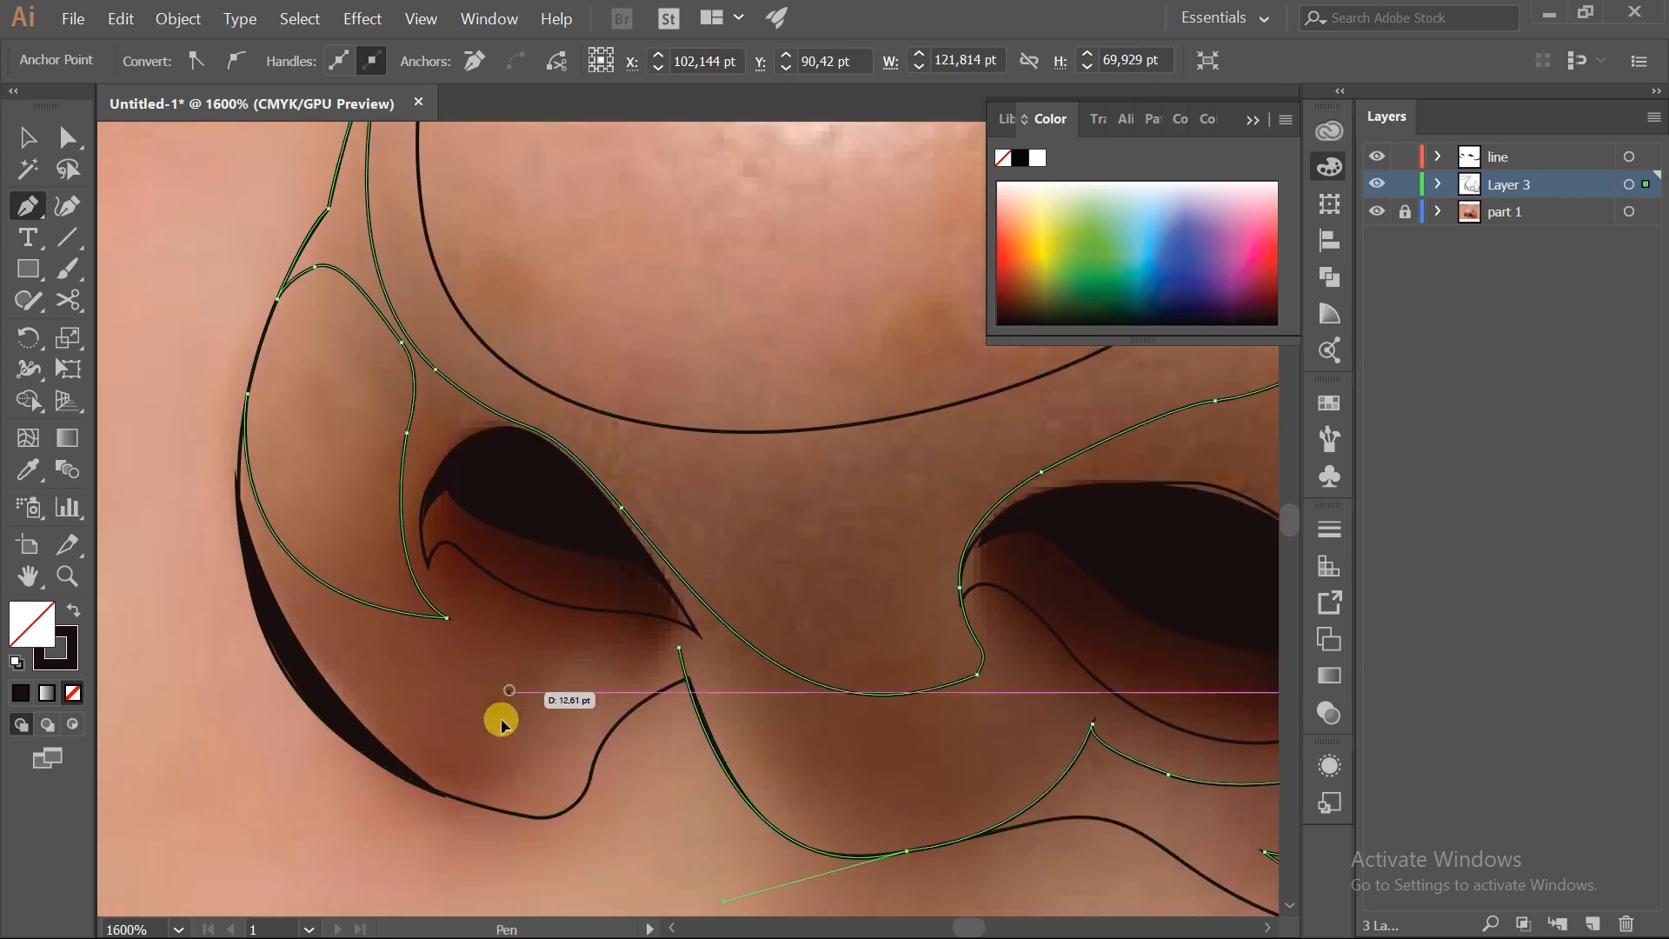
pyautogui.moveTo(510, 692); pyautogui.dragTo(565, 831)
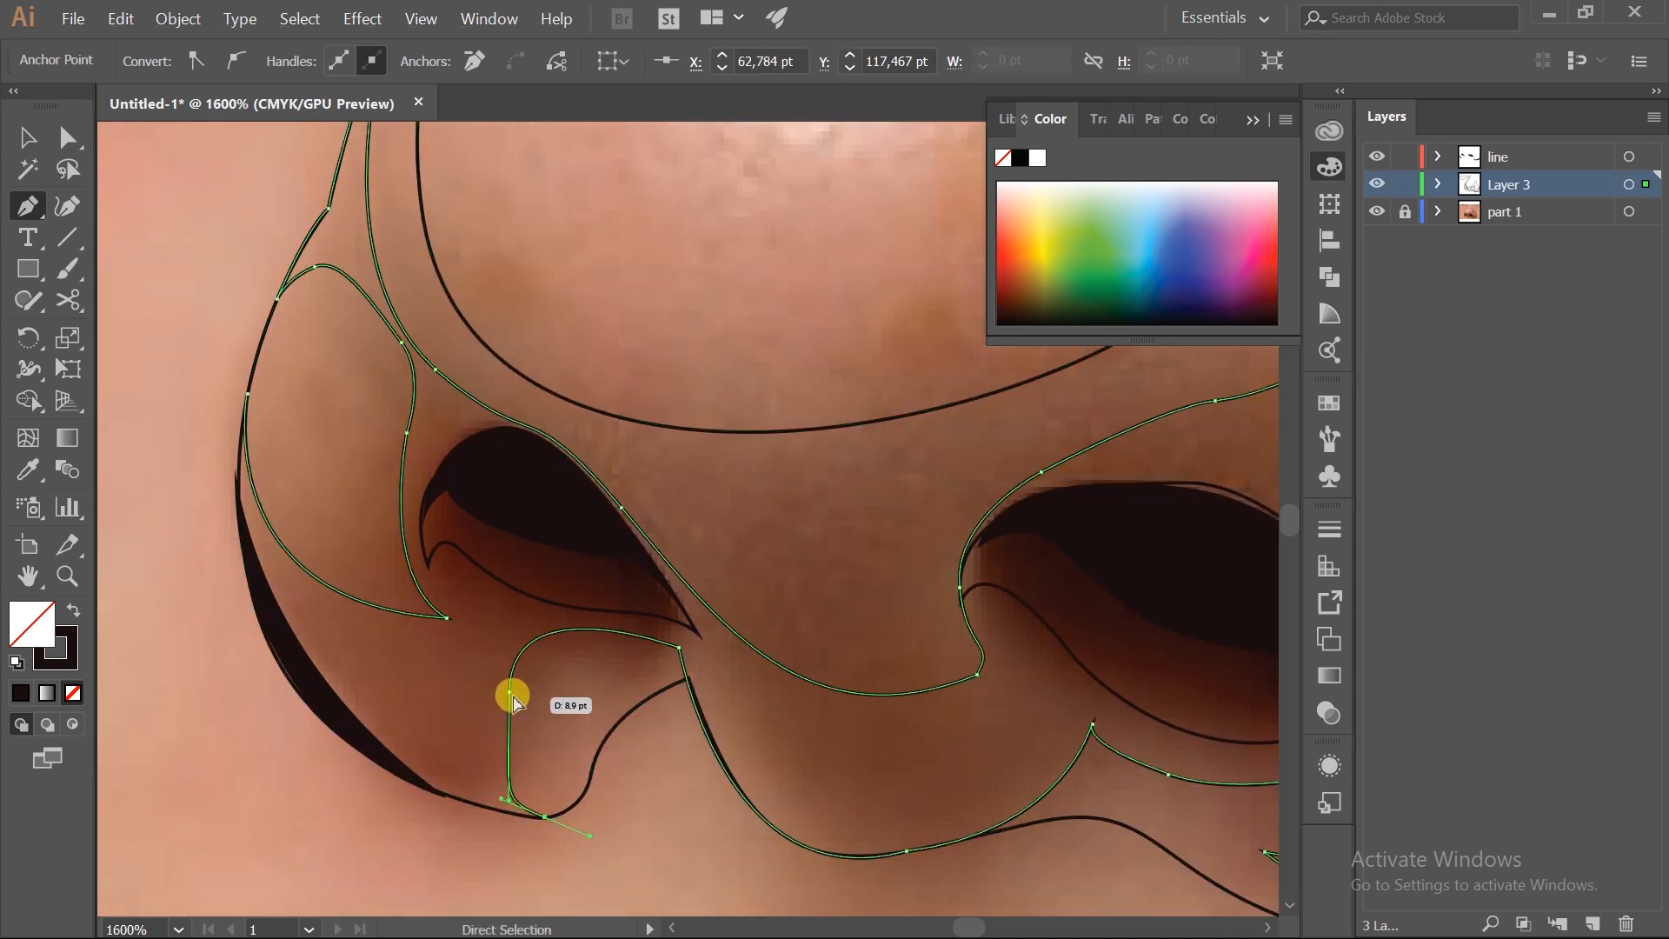
pyautogui.moveTo(509, 692); pyautogui.dragTo(465, 763)
# - Close the outline along the left wing's outer edge at its starting anchor and deselect it
pyautogui.scroll(-1, 305, 745)
pyautogui.moveTo(243, 662); pyautogui.dragTo(426, 703)
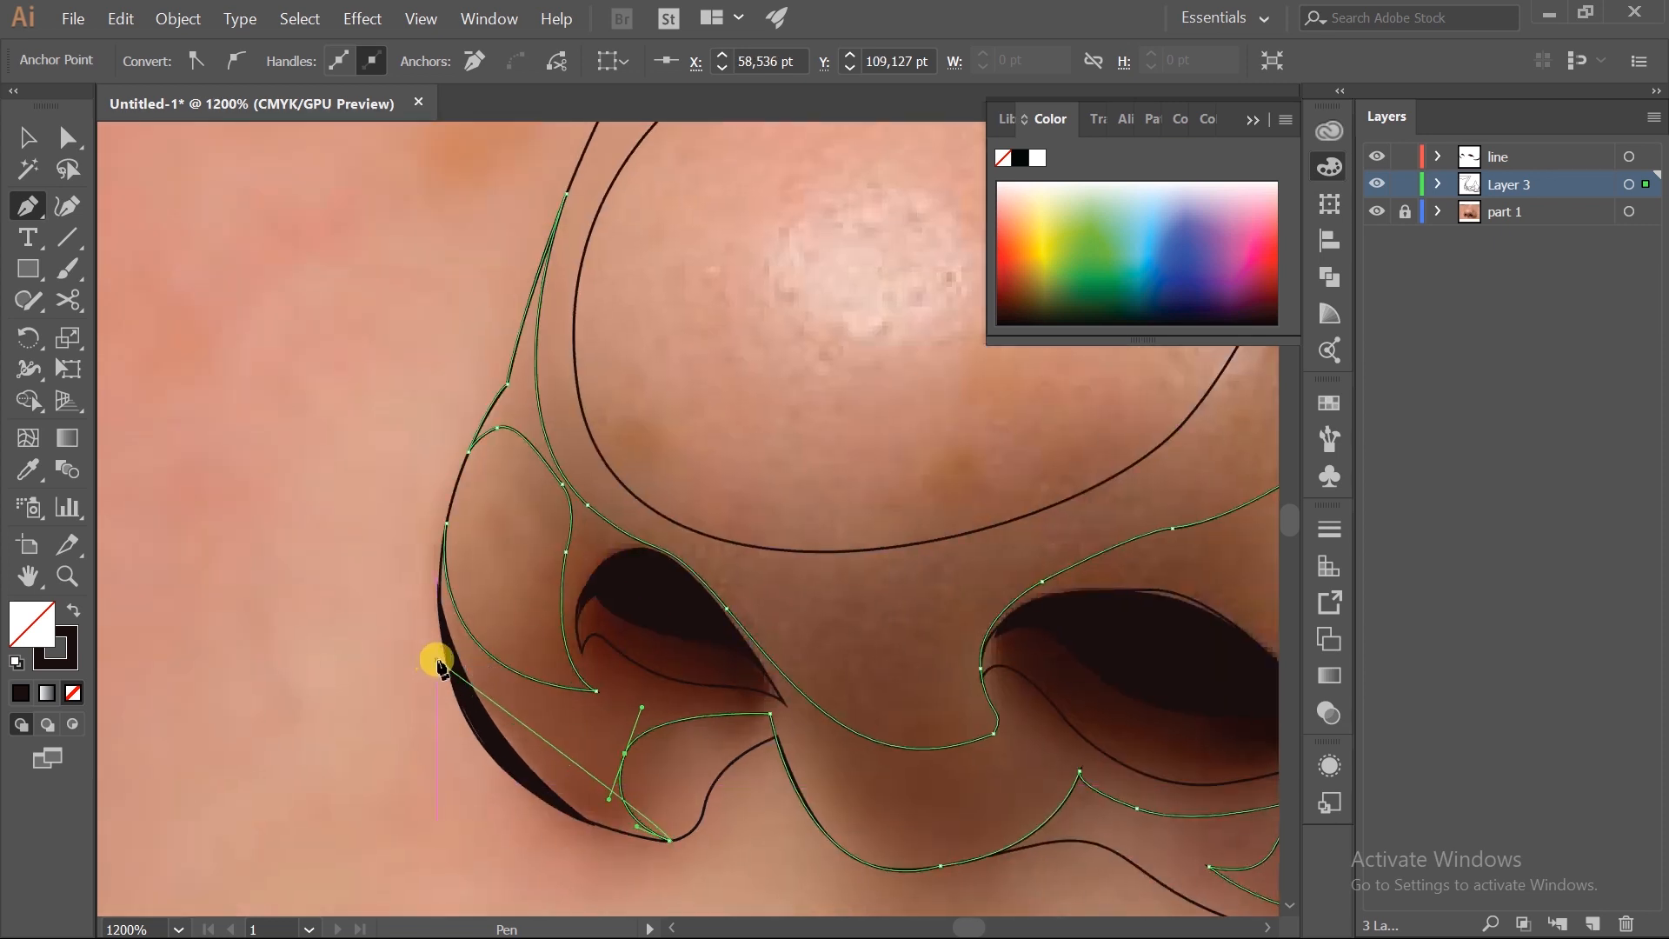
pyautogui.moveTo(704, 855); pyautogui.dragTo(478, 838)
pyautogui.moveTo(456, 626); pyautogui.dragTo(452, 797)
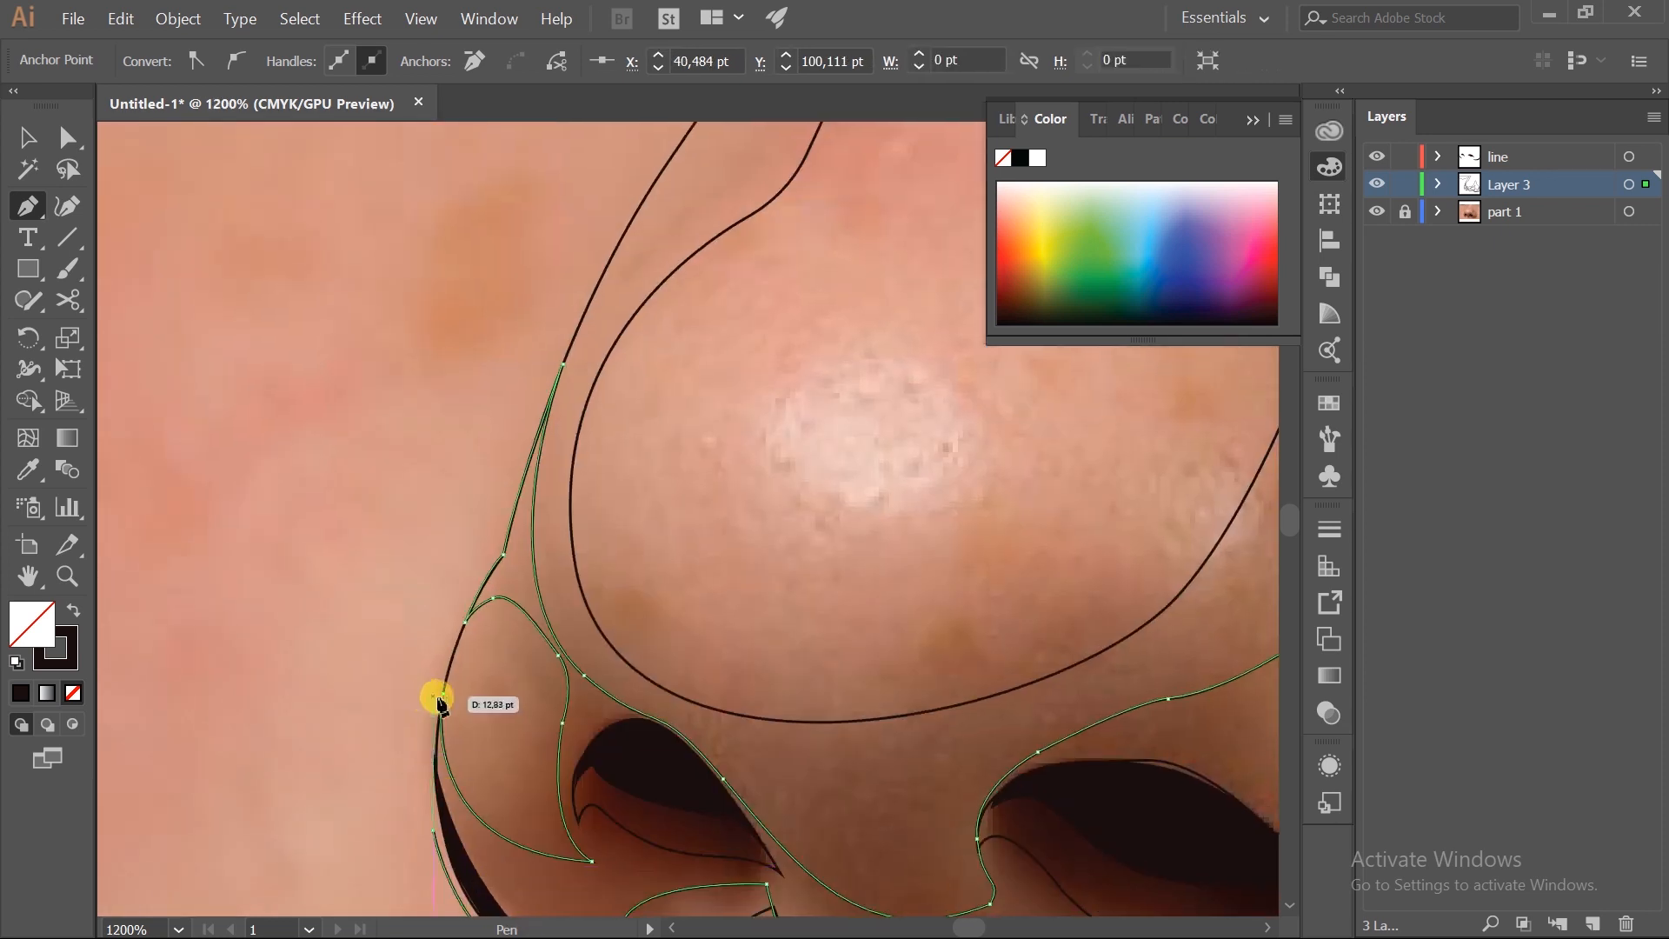
pyautogui.moveTo(443, 693); pyautogui.dragTo(444, 658)
pyautogui.scroll(-2, 443, 654)
pyautogui.keyDown('ctrl'); pyautogui.click(731, 870); pyautogui.keyUp('ctrl')
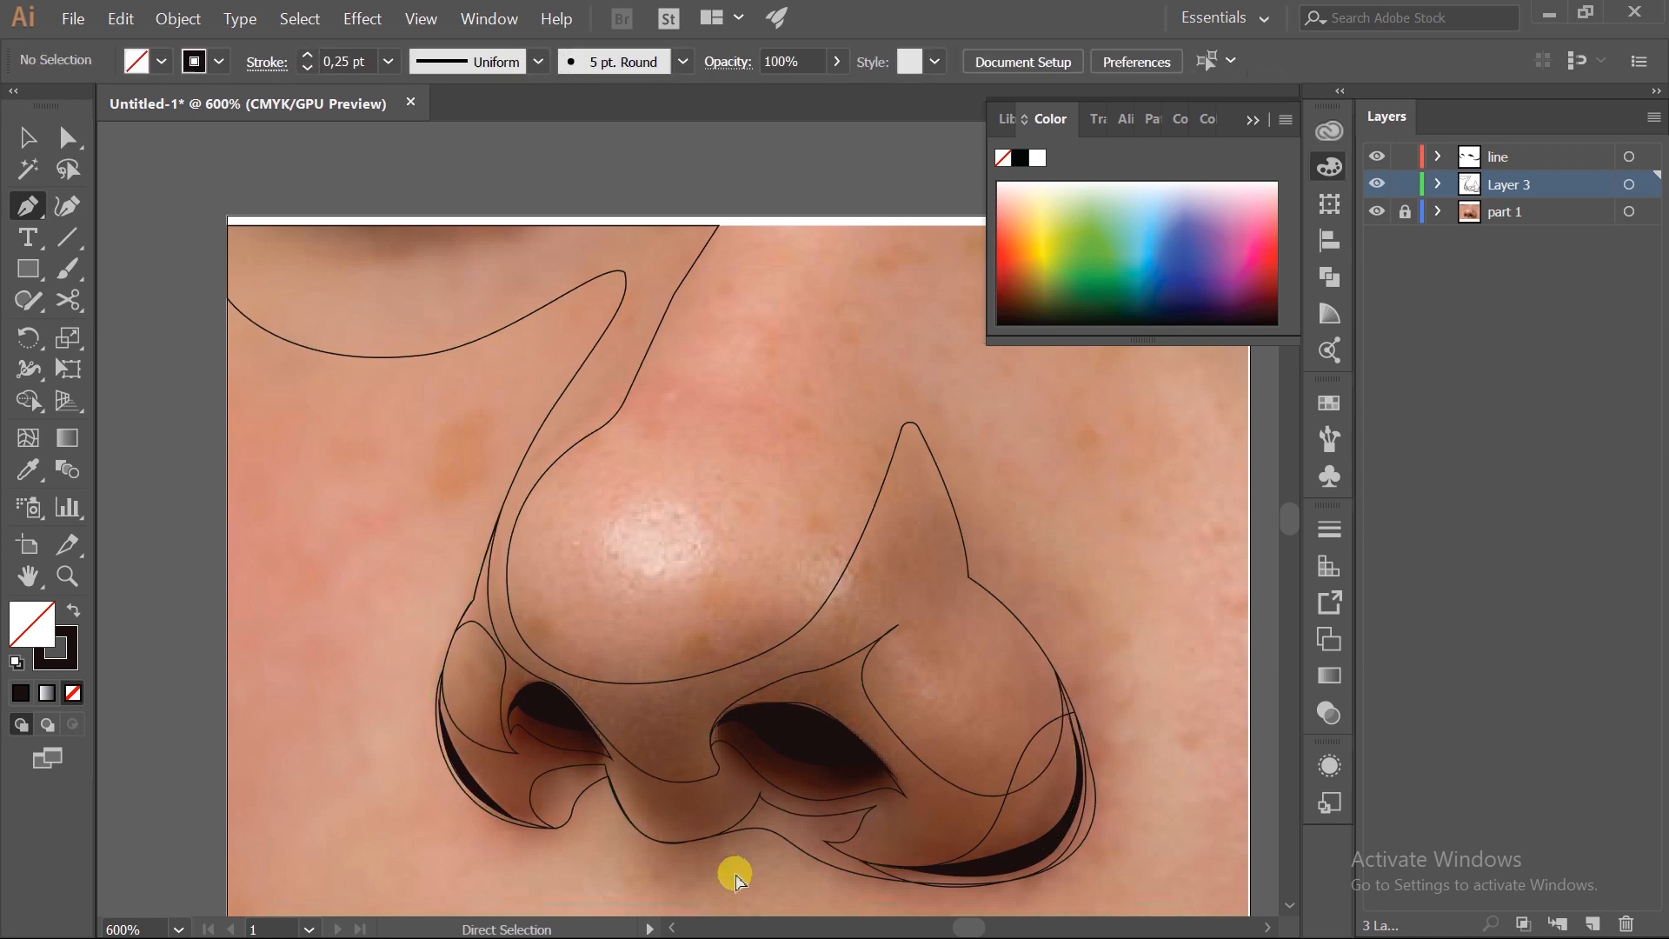
# - Raise the outline's lower anchor between the nostrils slightly, adjust its handle to fit inside the nose outline, and deselect the path
pyautogui.moveTo(733, 872); pyautogui.dragTo(752, 833)
pyautogui.keyDown('ctrl'); pyautogui.click(771, 800); pyautogui.keyUp('ctrl')
pyautogui.scroll(3, 759, 769)
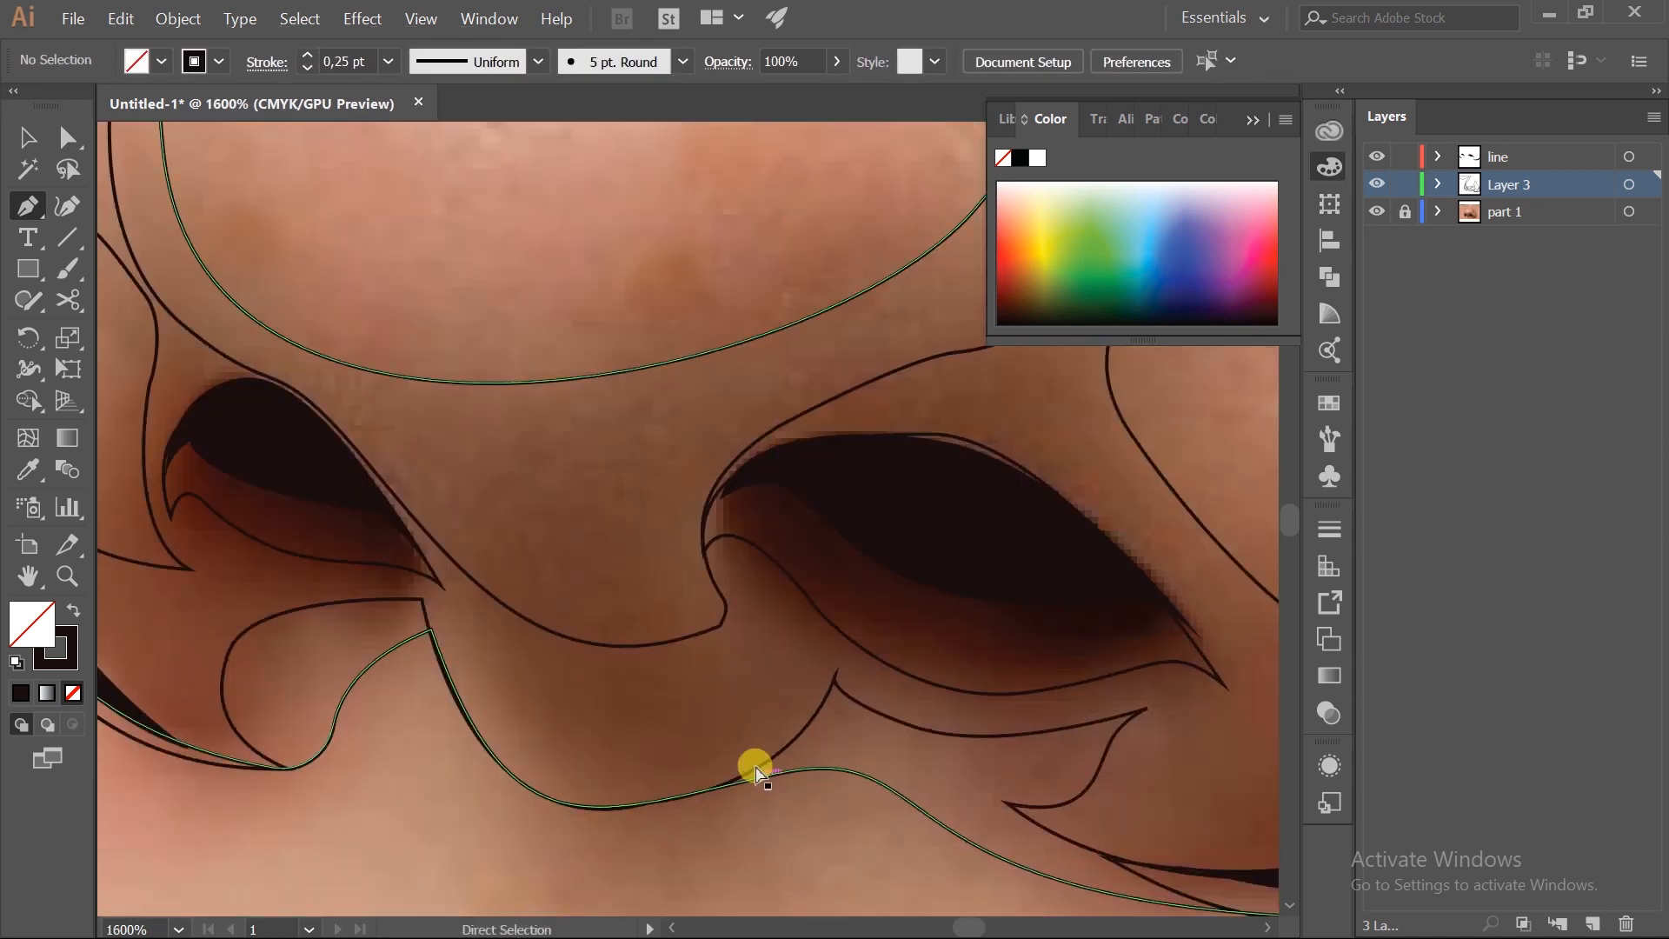
pyautogui.keyDown('ctrl'); pyautogui.click(729, 800); pyautogui.keyUp('ctrl')
pyautogui.moveTo(652, 800); pyautogui.dragTo(649, 786)
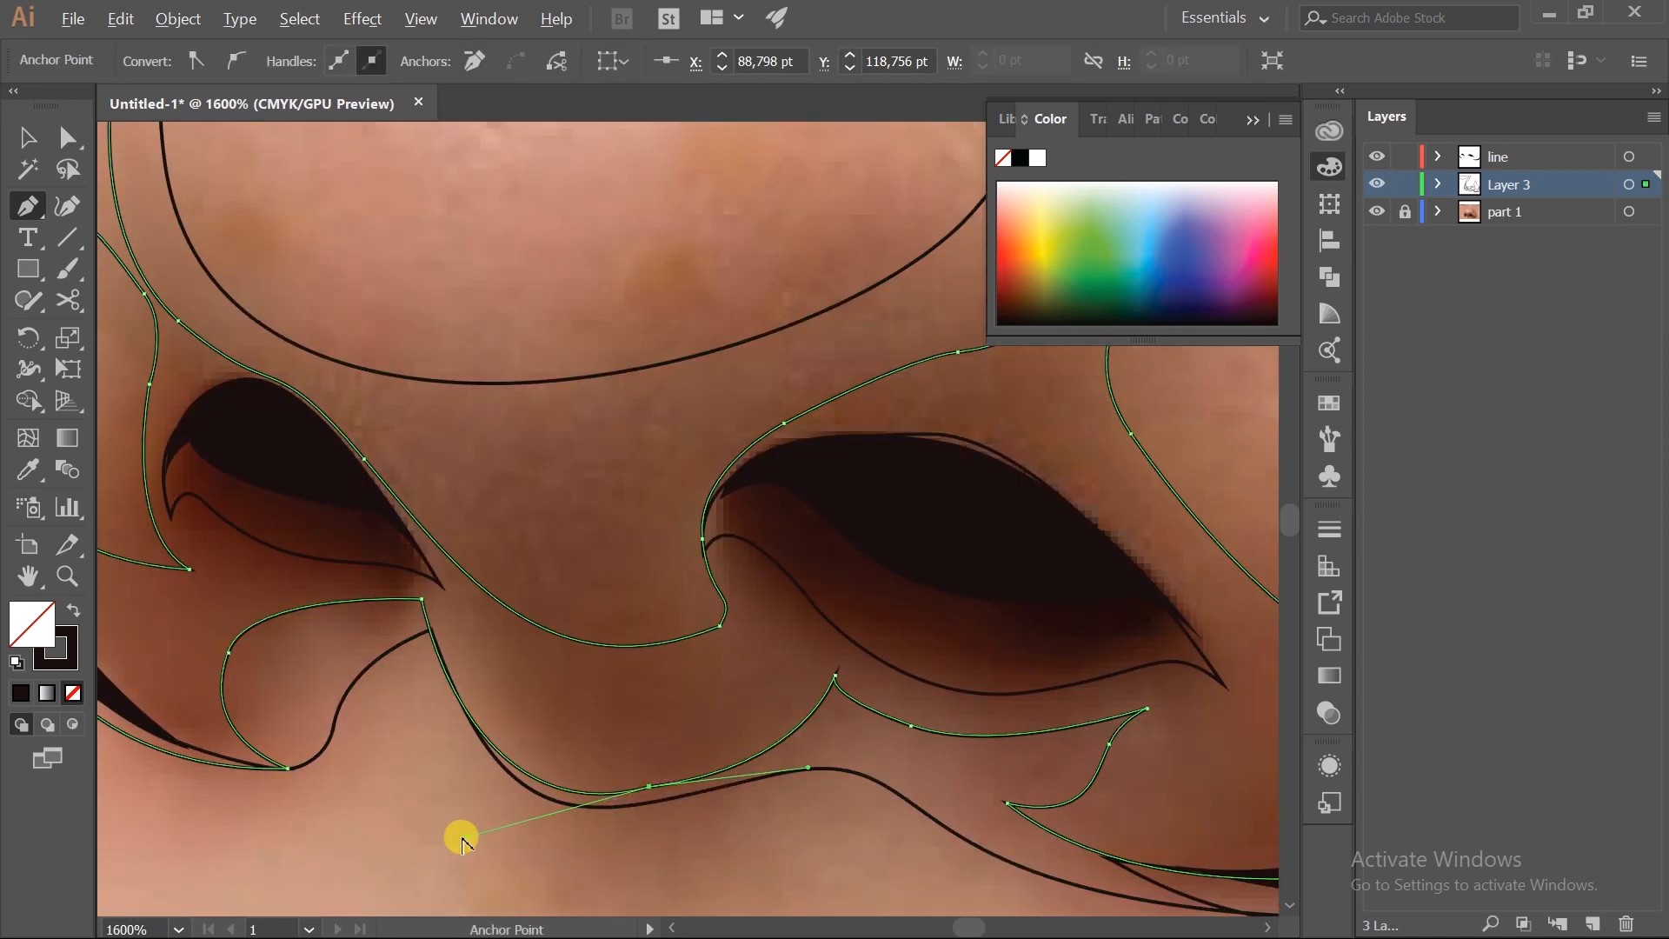
pyautogui.moveTo(461, 837); pyautogui.dragTo(470, 826)
pyautogui.scroll(-3, 468, 821)
pyautogui.keyDown('ctrl'); pyautogui.click(859, 595); pyautogui.keyUp('ctrl')
pyautogui.moveTo(861, 596); pyautogui.dragTo(894, 578)
pyautogui.scroll(-1, 907, 608)
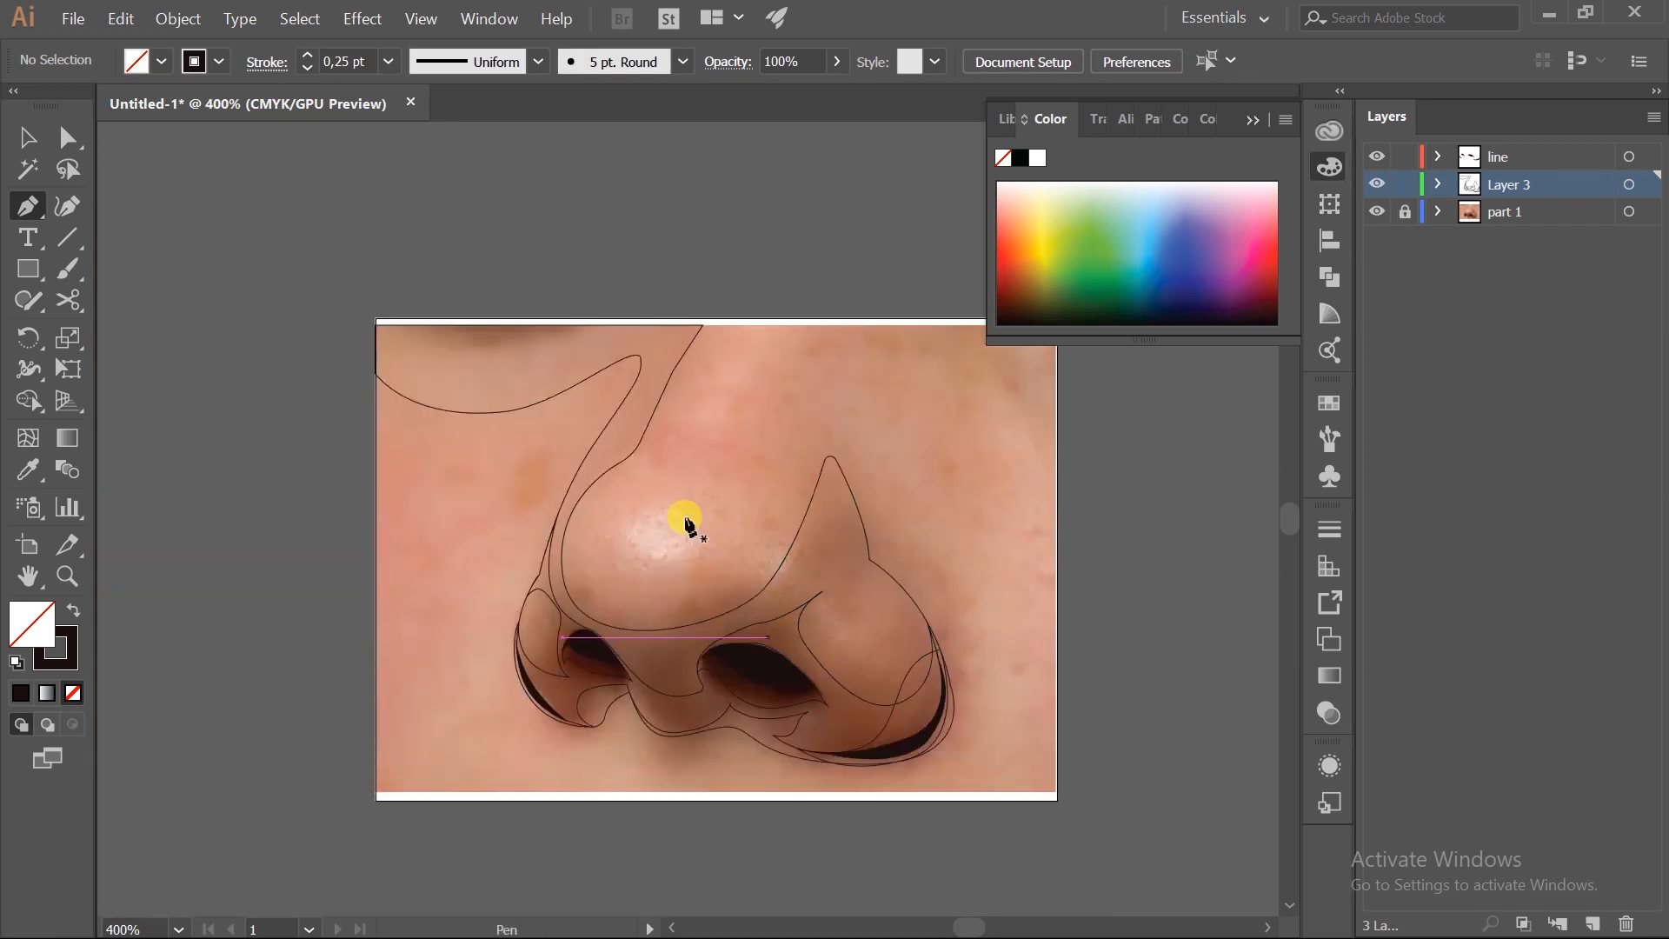
pyautogui.scroll(1, 688, 525)
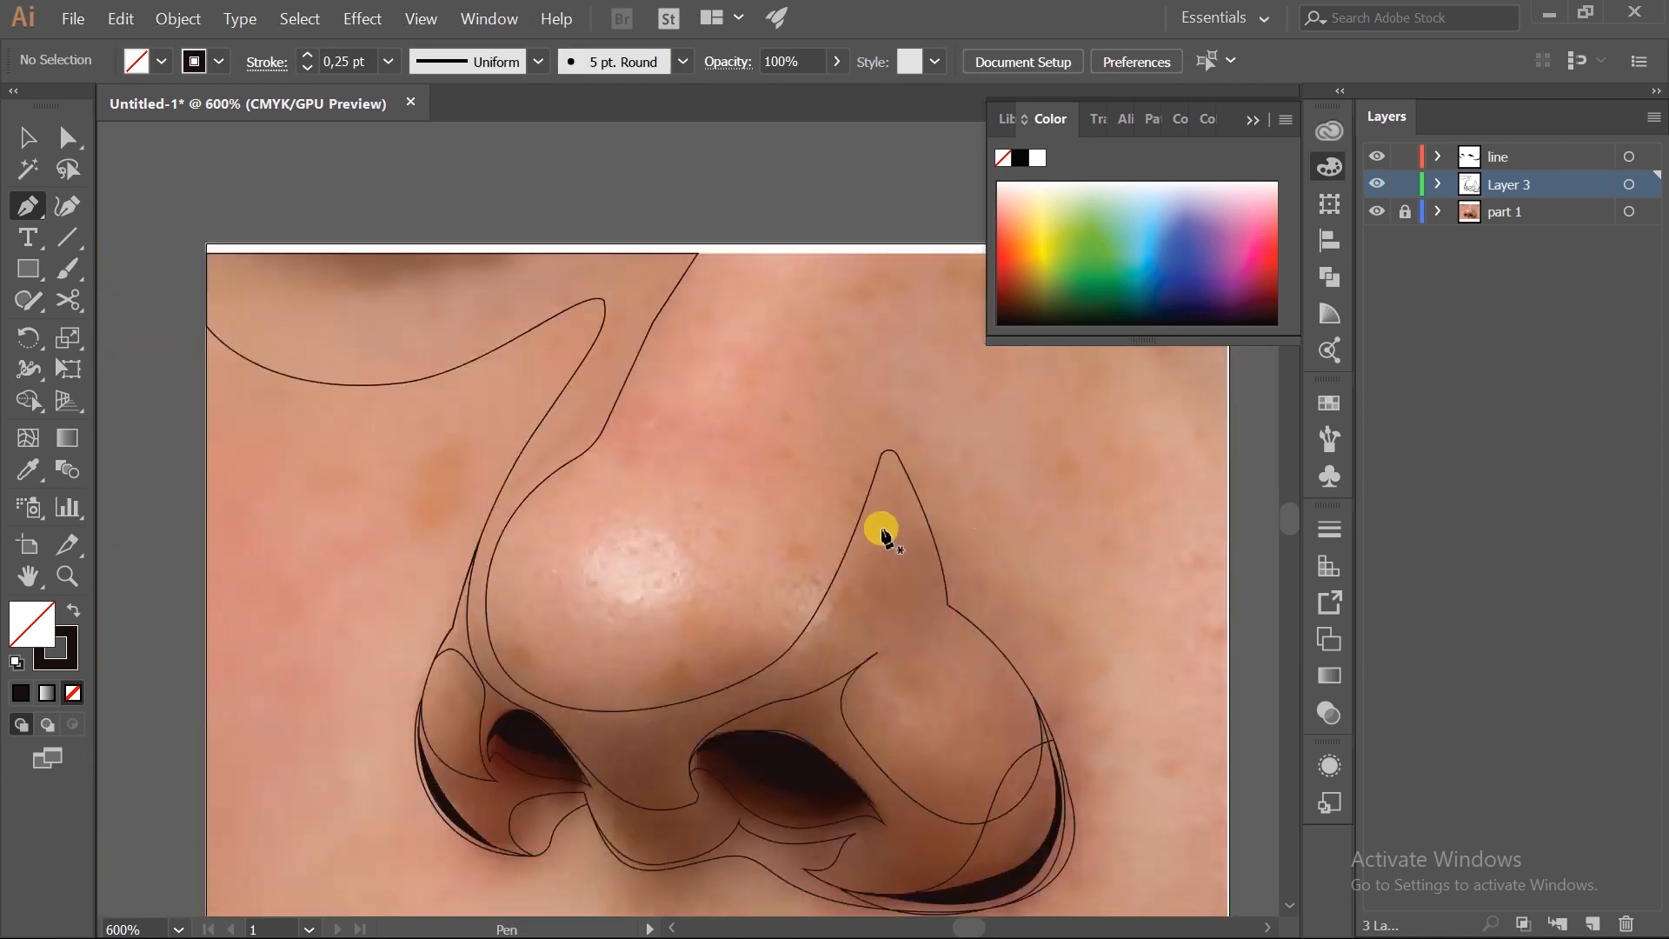
pyautogui.moveTo(864, 489); pyautogui.dragTo(852, 556)
pyautogui.scroll(1, 942, 682)
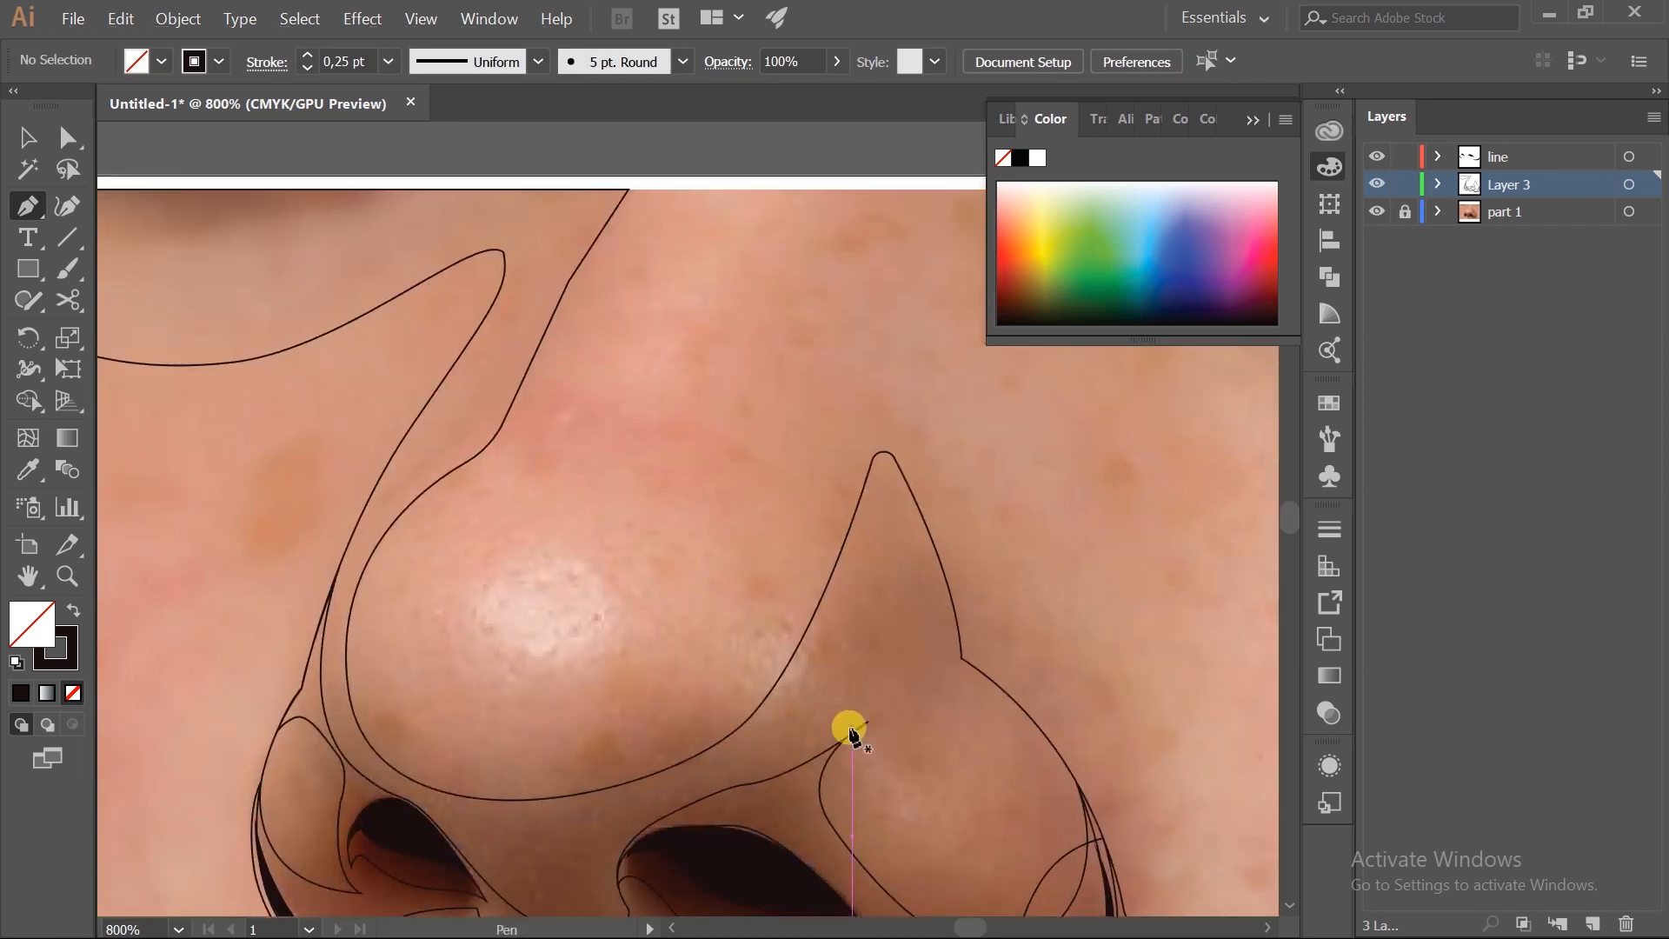
pyautogui.keyDown('ctrl'); pyautogui.click(853, 732); pyautogui.keyUp('ctrl')
pyautogui.keyDown('ctrl'); pyautogui.click(658, 567); pyautogui.keyUp('ctrl')
pyautogui.moveTo(586, 539); pyautogui.dragTo(670, 614)
pyautogui.moveTo(652, 544); pyautogui.dragTo(705, 500)
pyautogui.moveTo(710, 582); pyautogui.dragTo(706, 570)
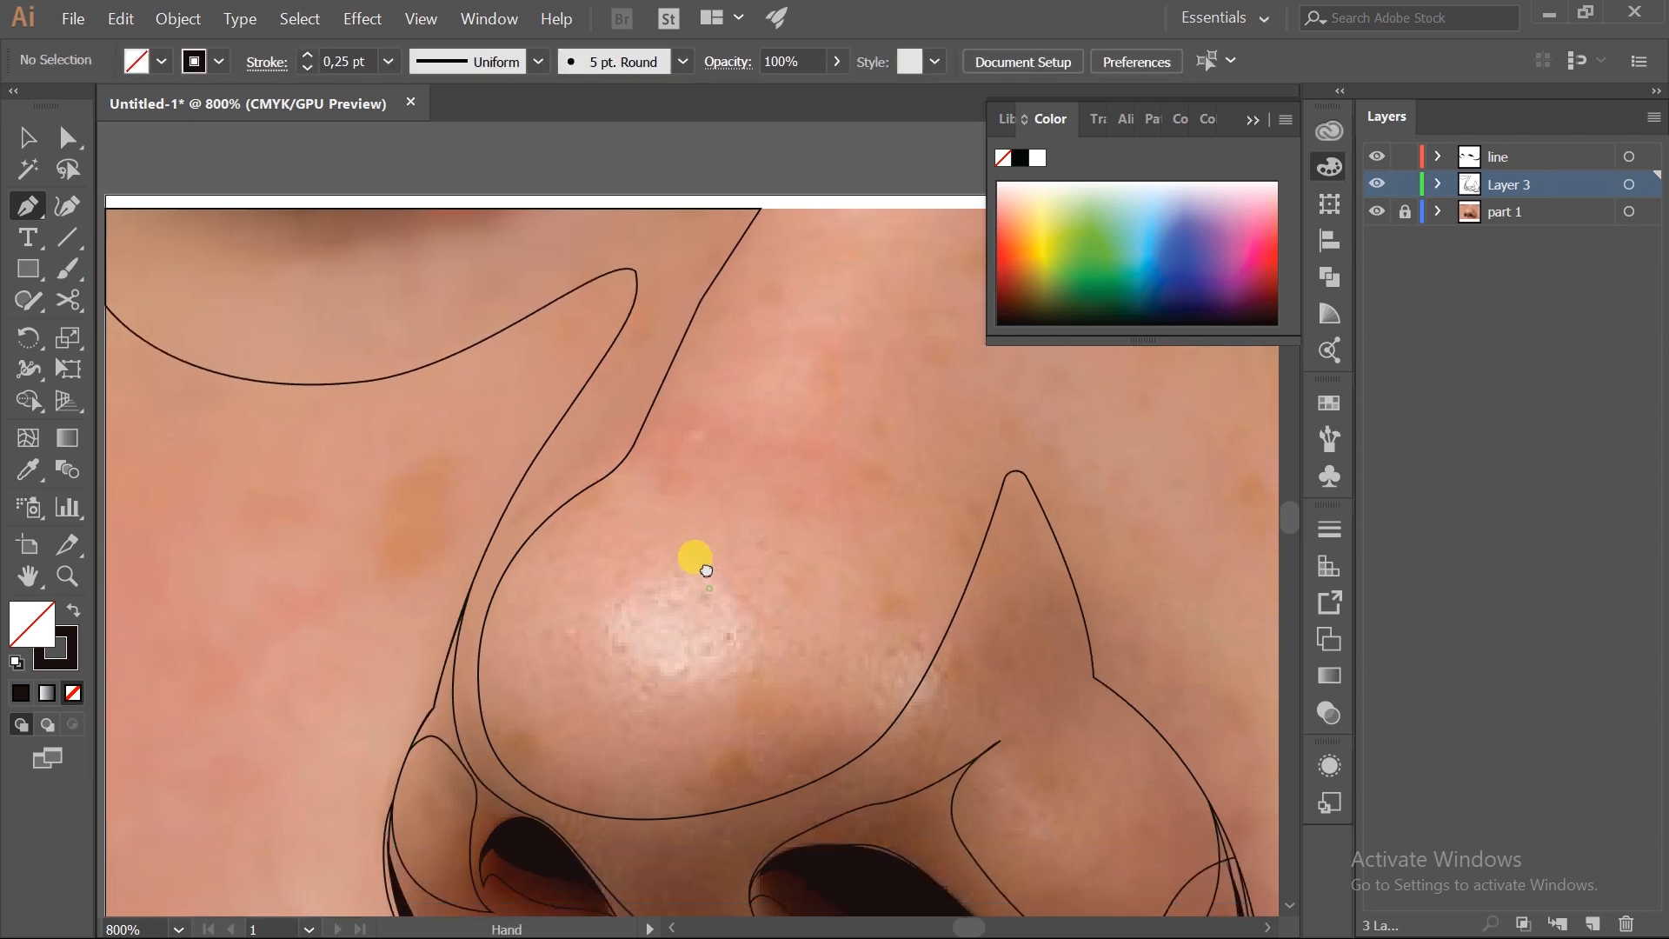
pyautogui.scroll(-2, 706, 570)
pyautogui.moveTo(808, 572); pyautogui.dragTo(817, 546)
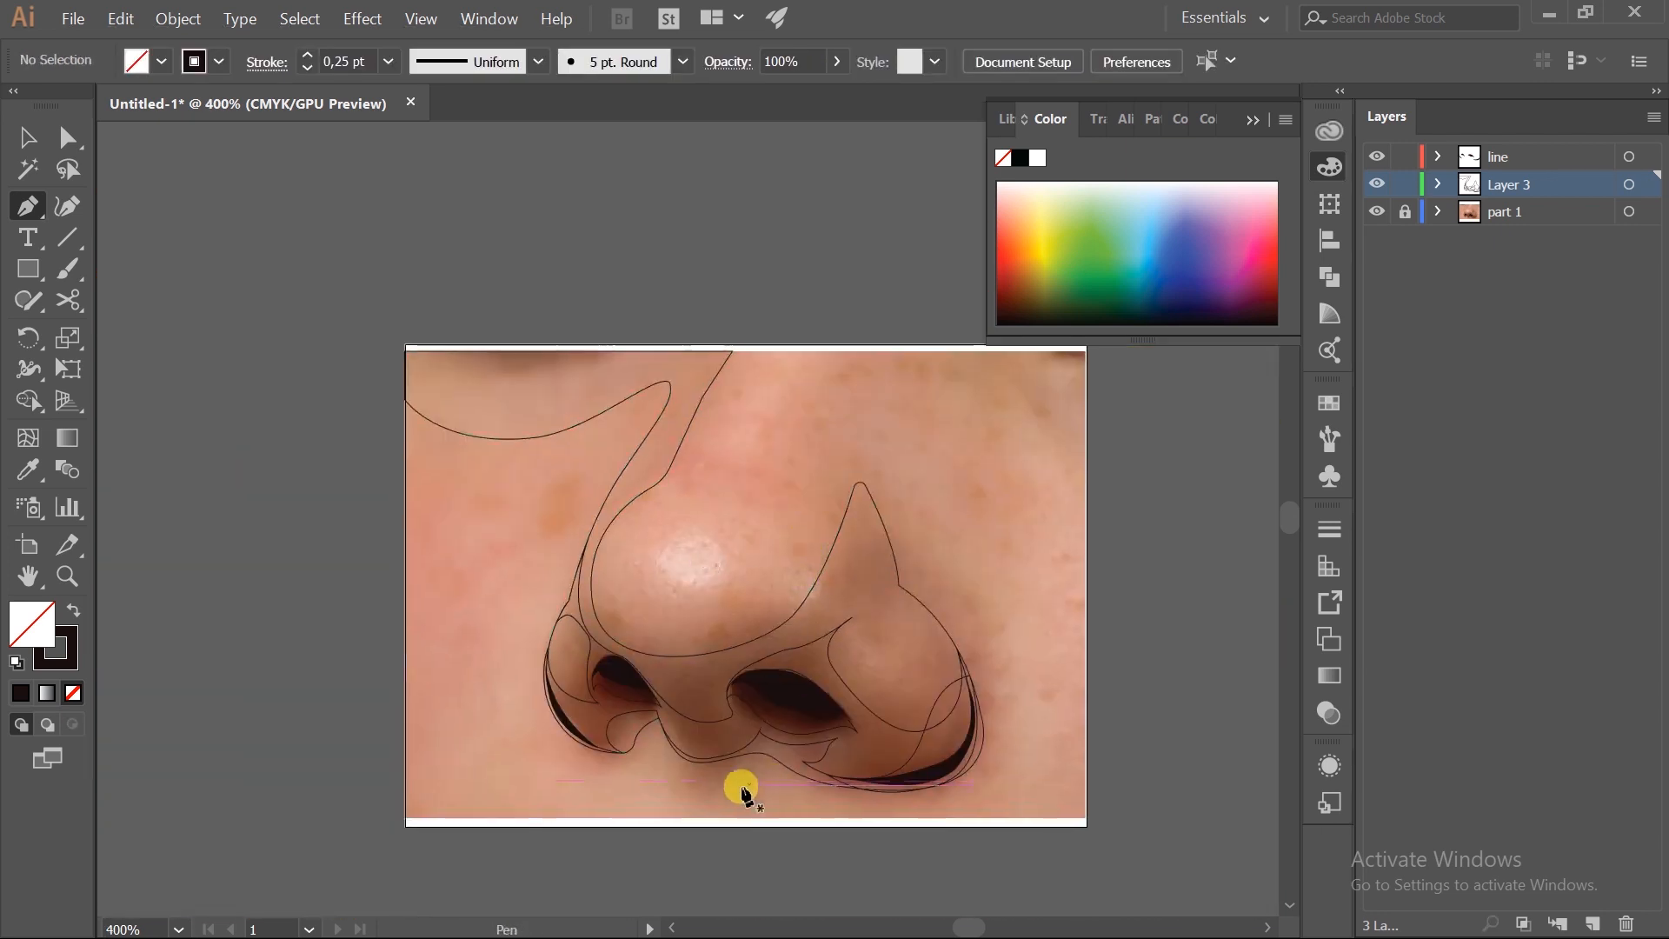
pyautogui.scroll(1, 715, 791)
pyautogui.moveTo(759, 763); pyautogui.dragTo(799, 724)
pyautogui.scroll(-1, 987, 500)
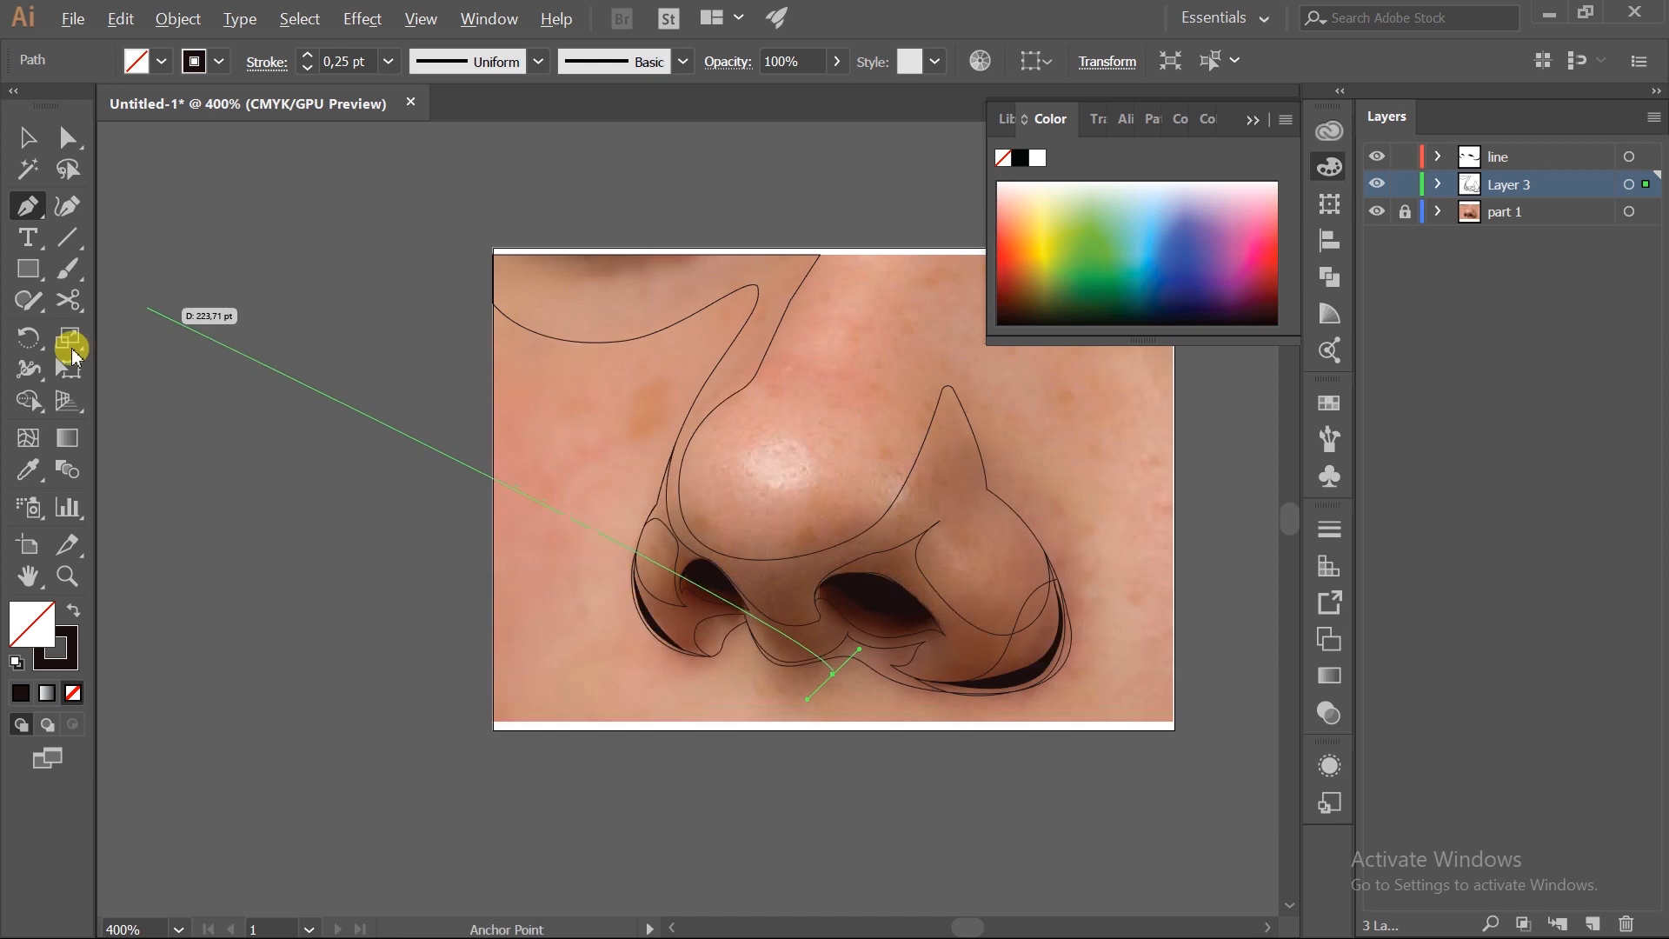
# - Draw a rectangle covering the whole nose photo and add a new layer to hold it
pyautogui.click(32, 272)
pyautogui.moveTo(786, 344); pyautogui.dragTo(642, 475)
pyautogui.moveTo(411, 319); pyautogui.dragTo(1092, 793)
pyautogui.click(28, 438)
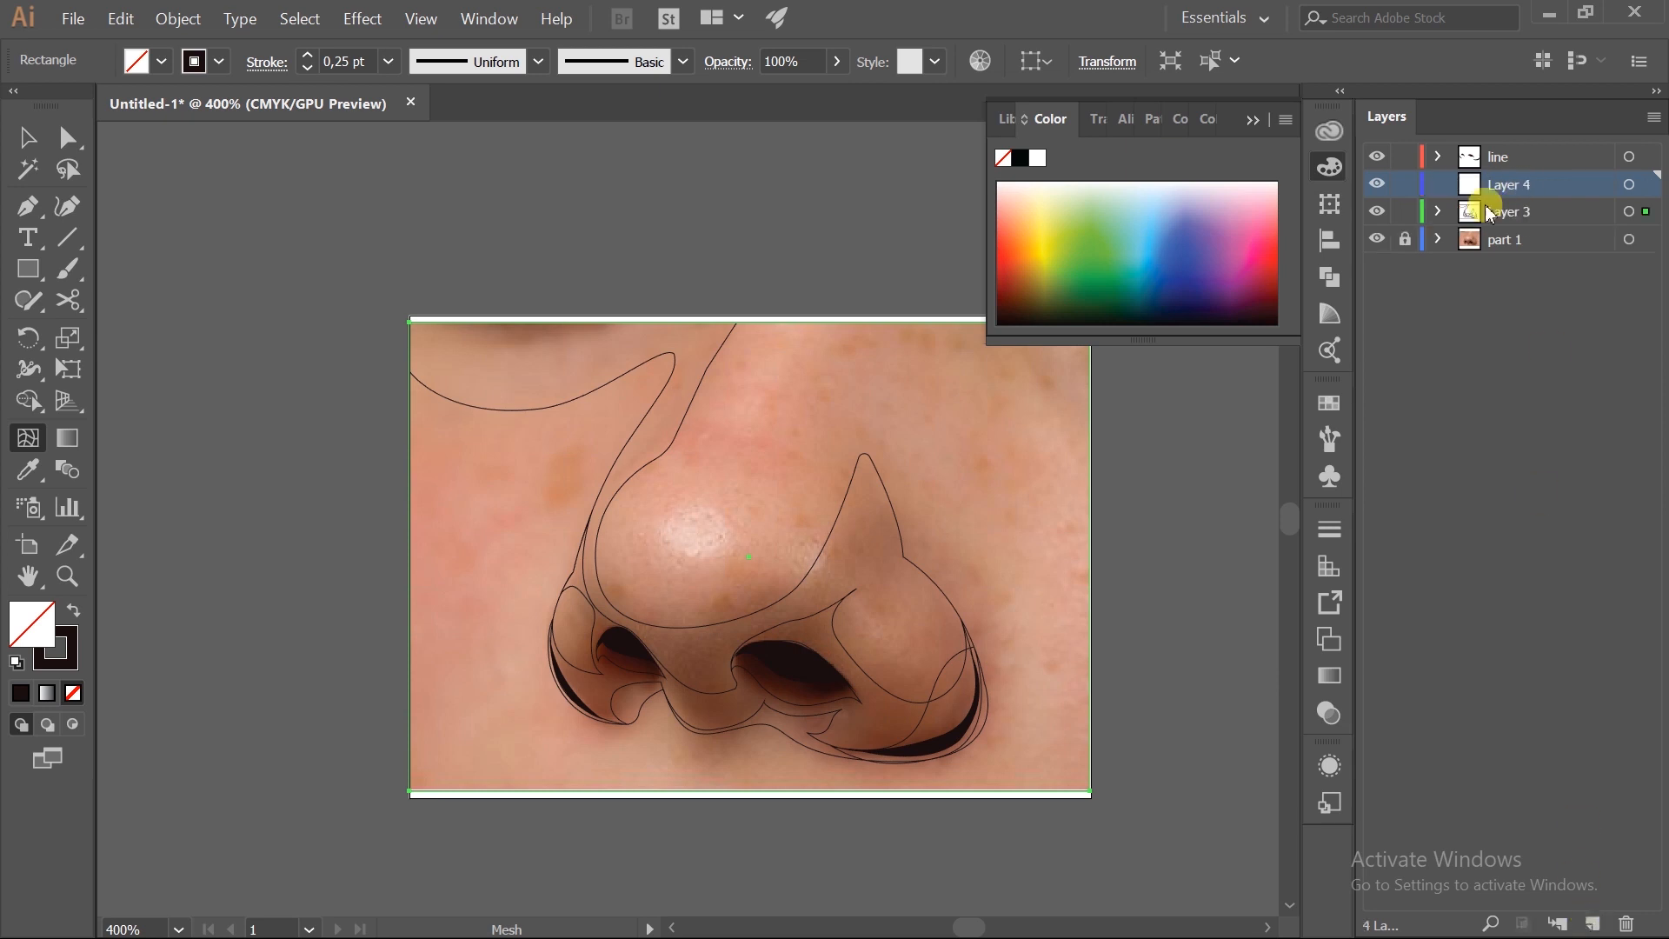
# - Place the rectangle on Layer 4 between Layer 3 and part 1, and fill it with a skin tone sampled from the photo
pyautogui.moveTo(1489, 212); pyautogui.dragTo(1544, 404)
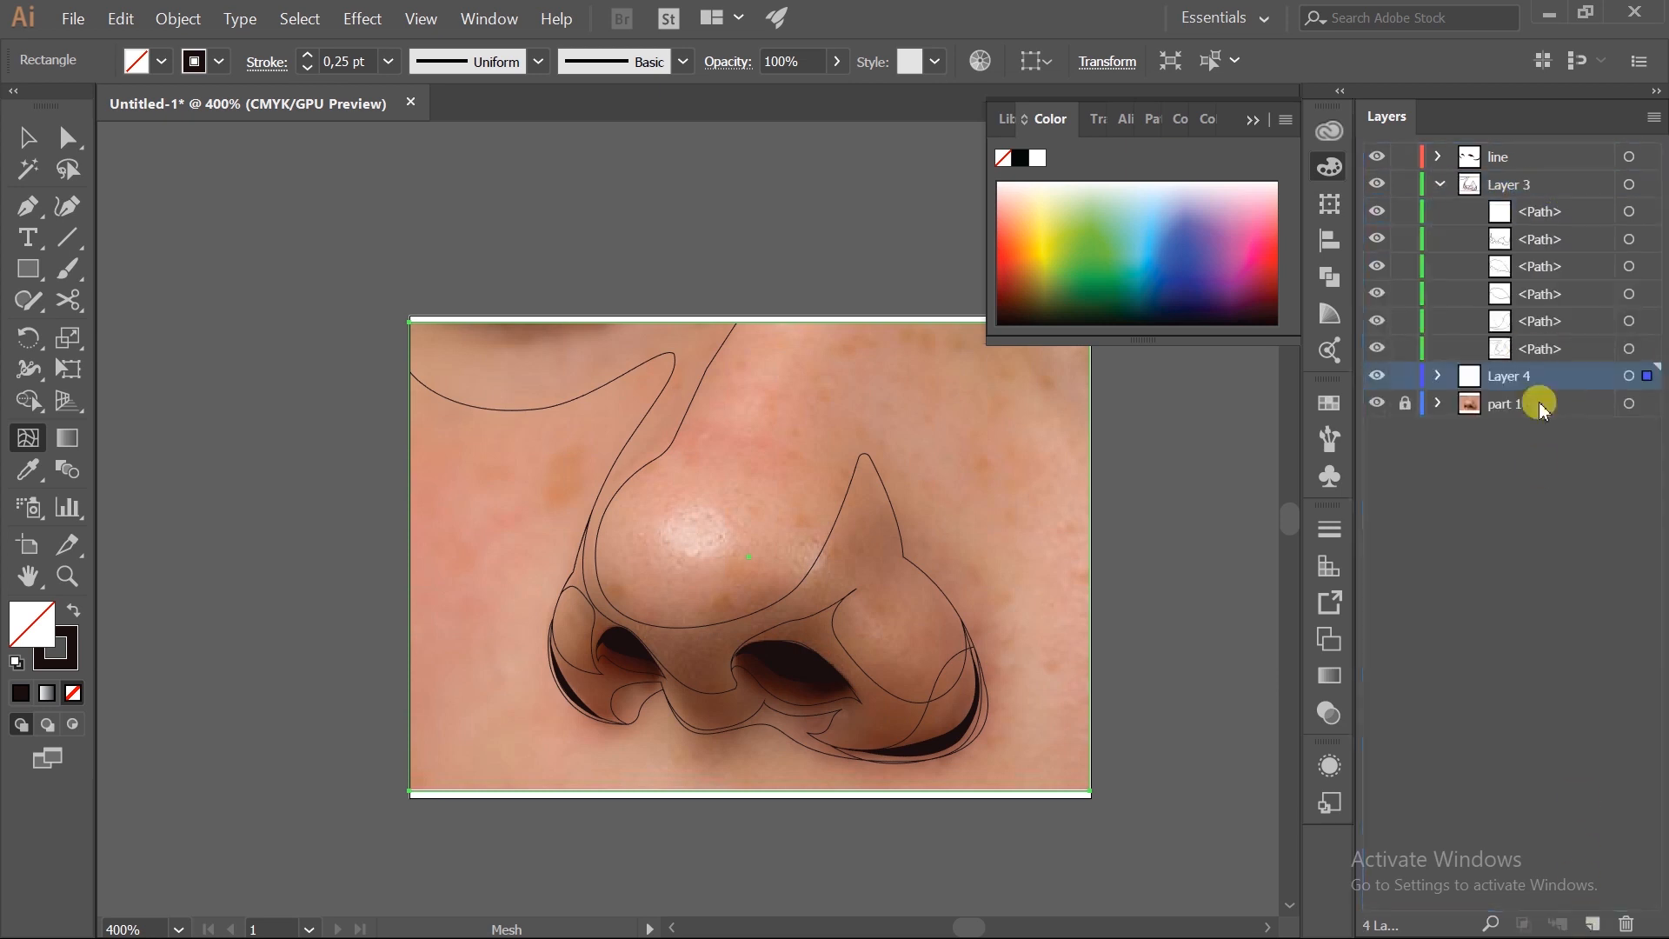
pyautogui.click(867, 459)
pyautogui.hotkey('ctrl', 'shift', 'a')
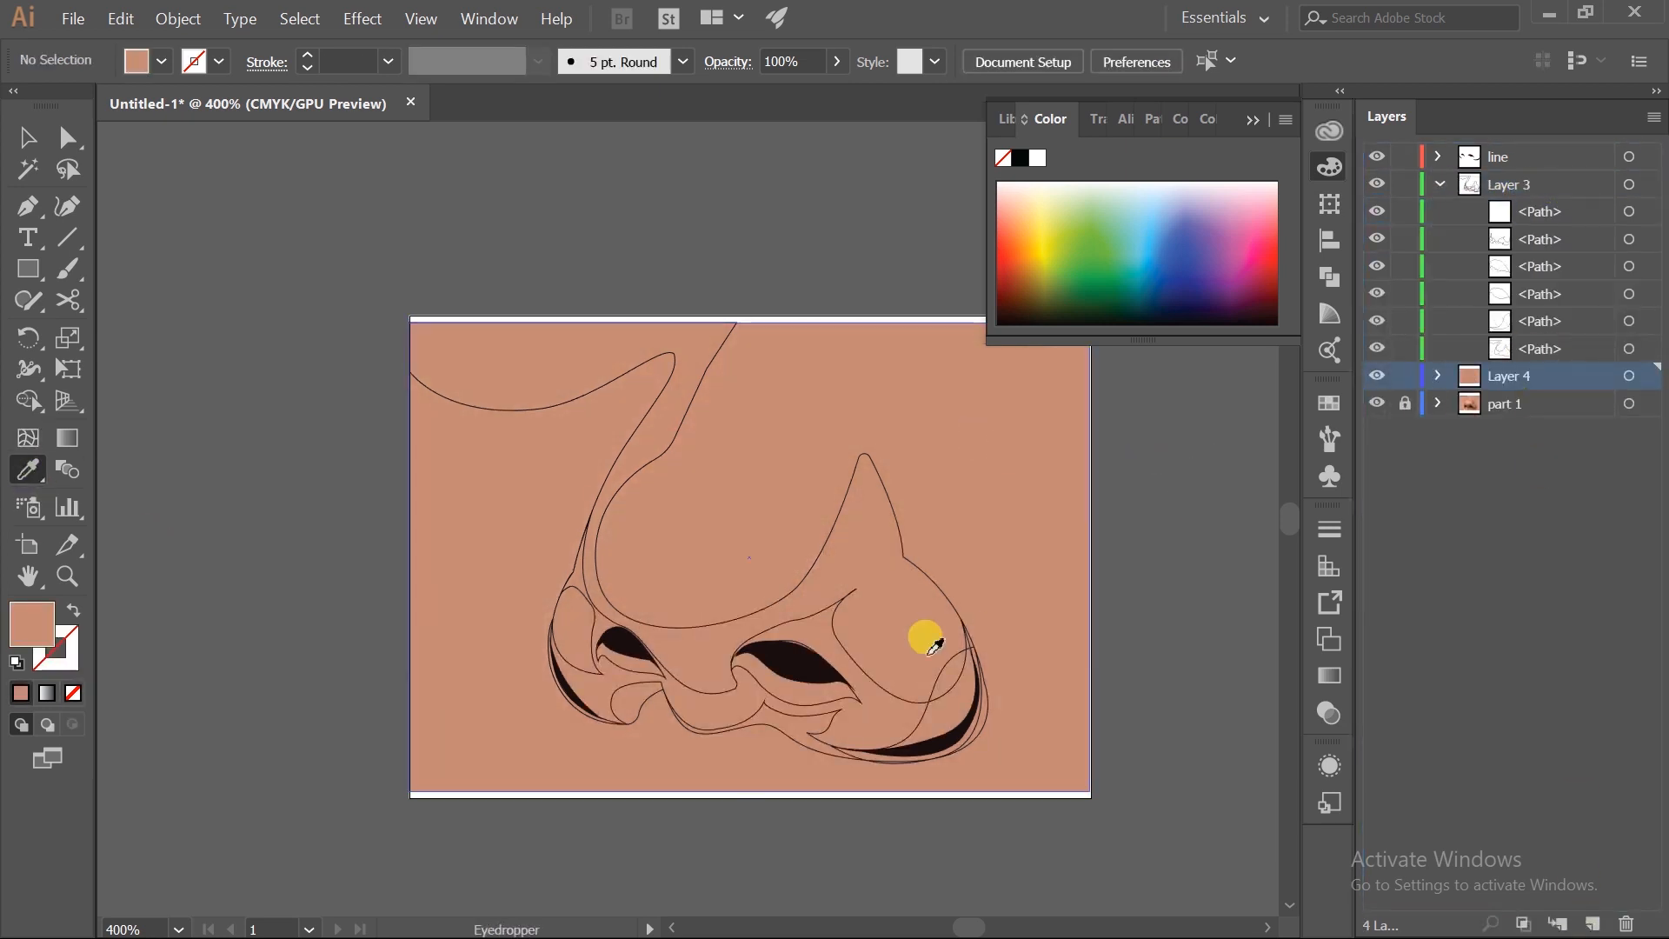
# - Fill the full nose outline shape with a lighter version of the background skin tone and apply that fill to the right nostril's inner shape
pyautogui.scroll(3, 924, 648)
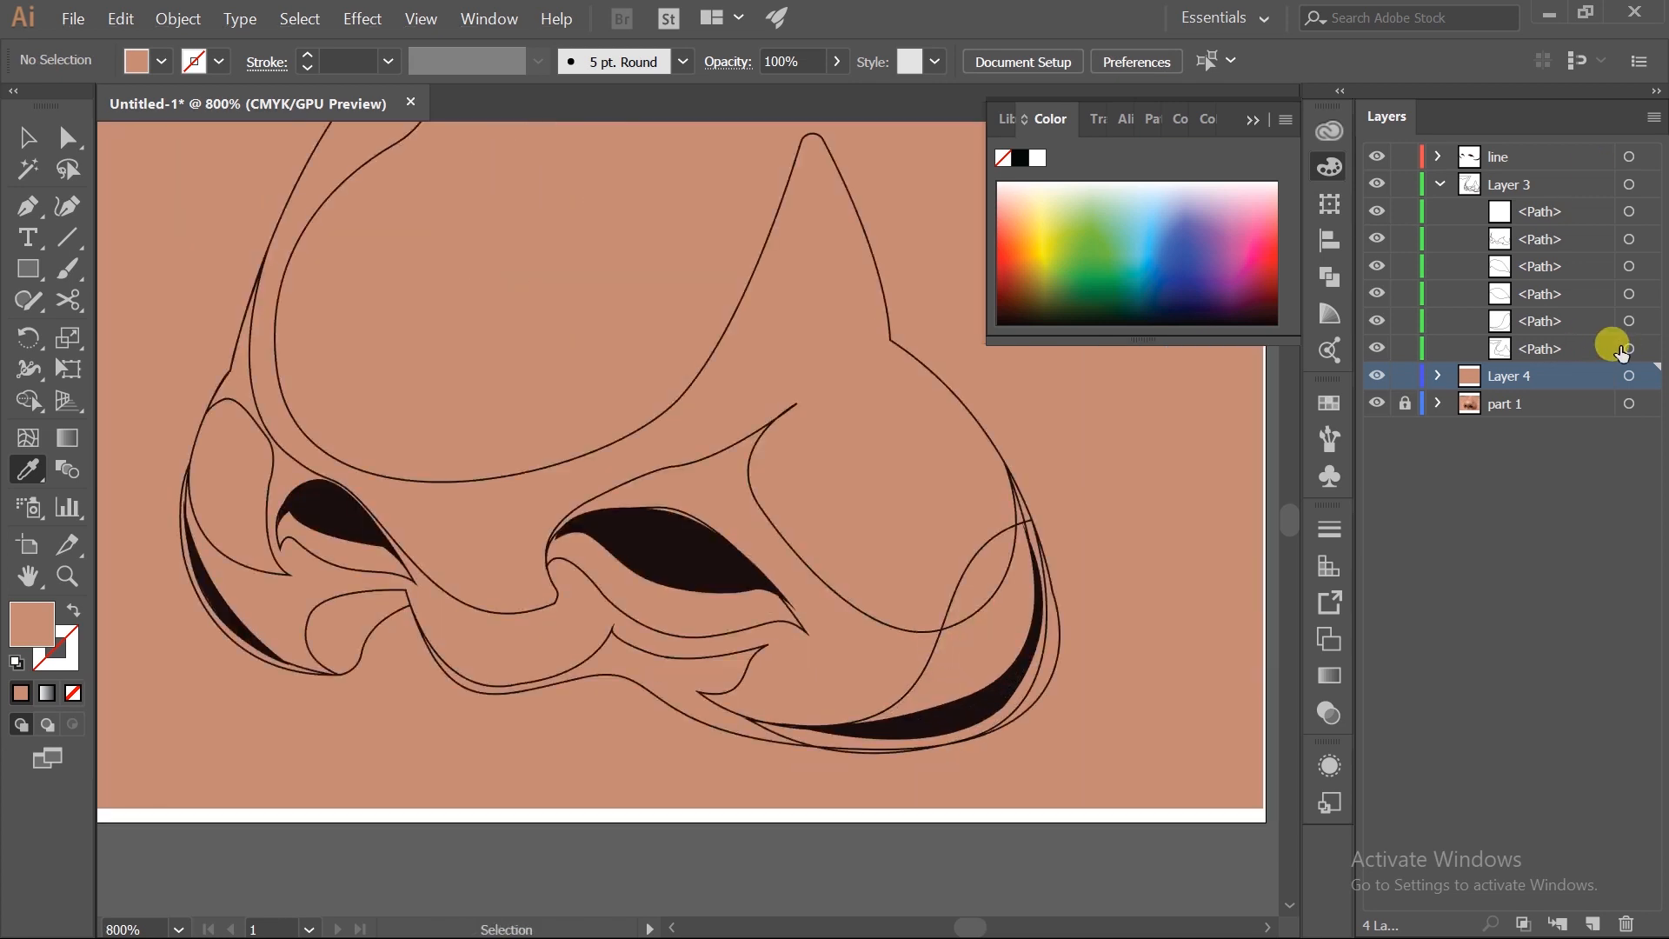
pyautogui.click(1604, 350)
pyautogui.click(1624, 349)
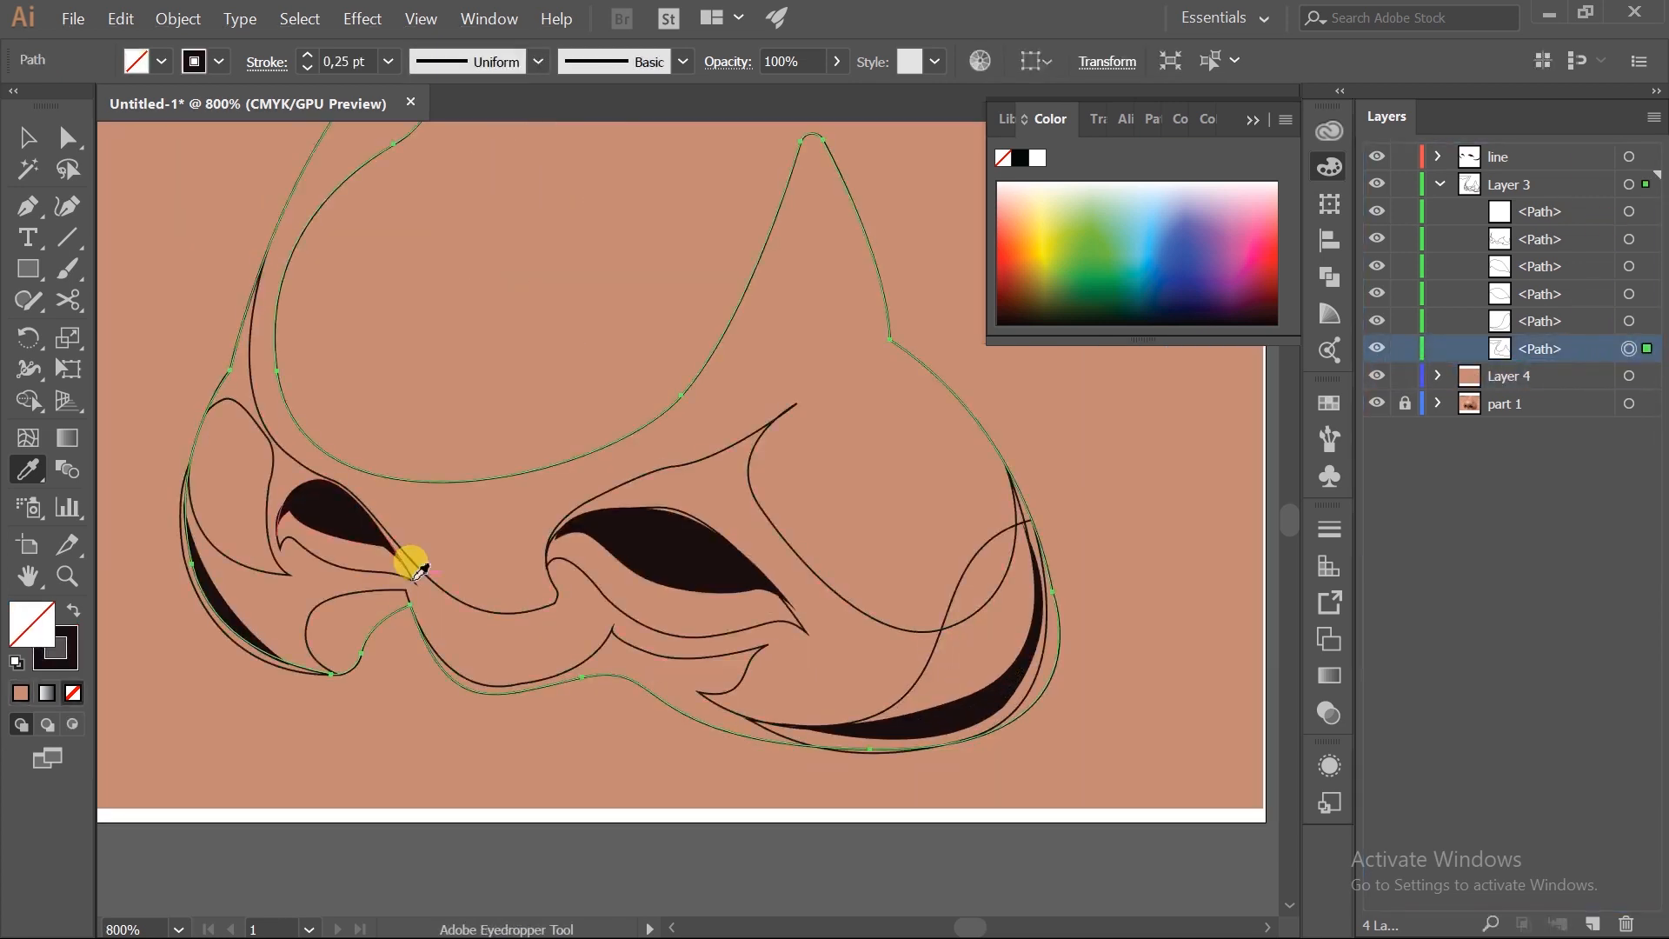
pyautogui.doubleClick(47, 628)
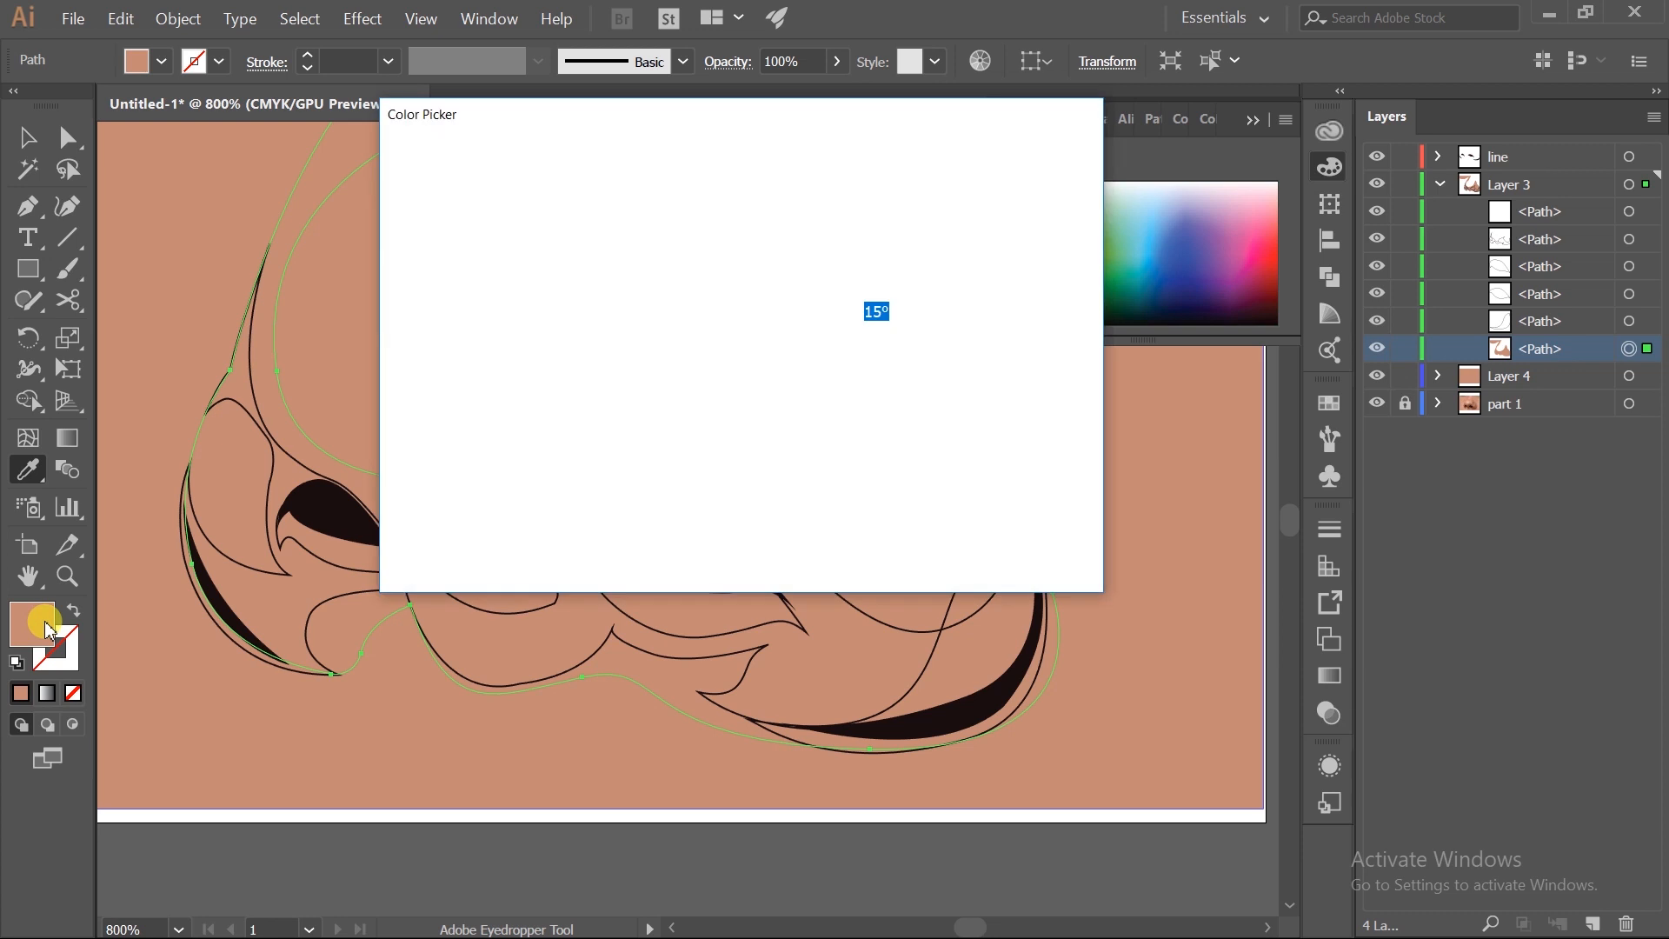
pyautogui.click(518, 232)
pyautogui.click(974, 218)
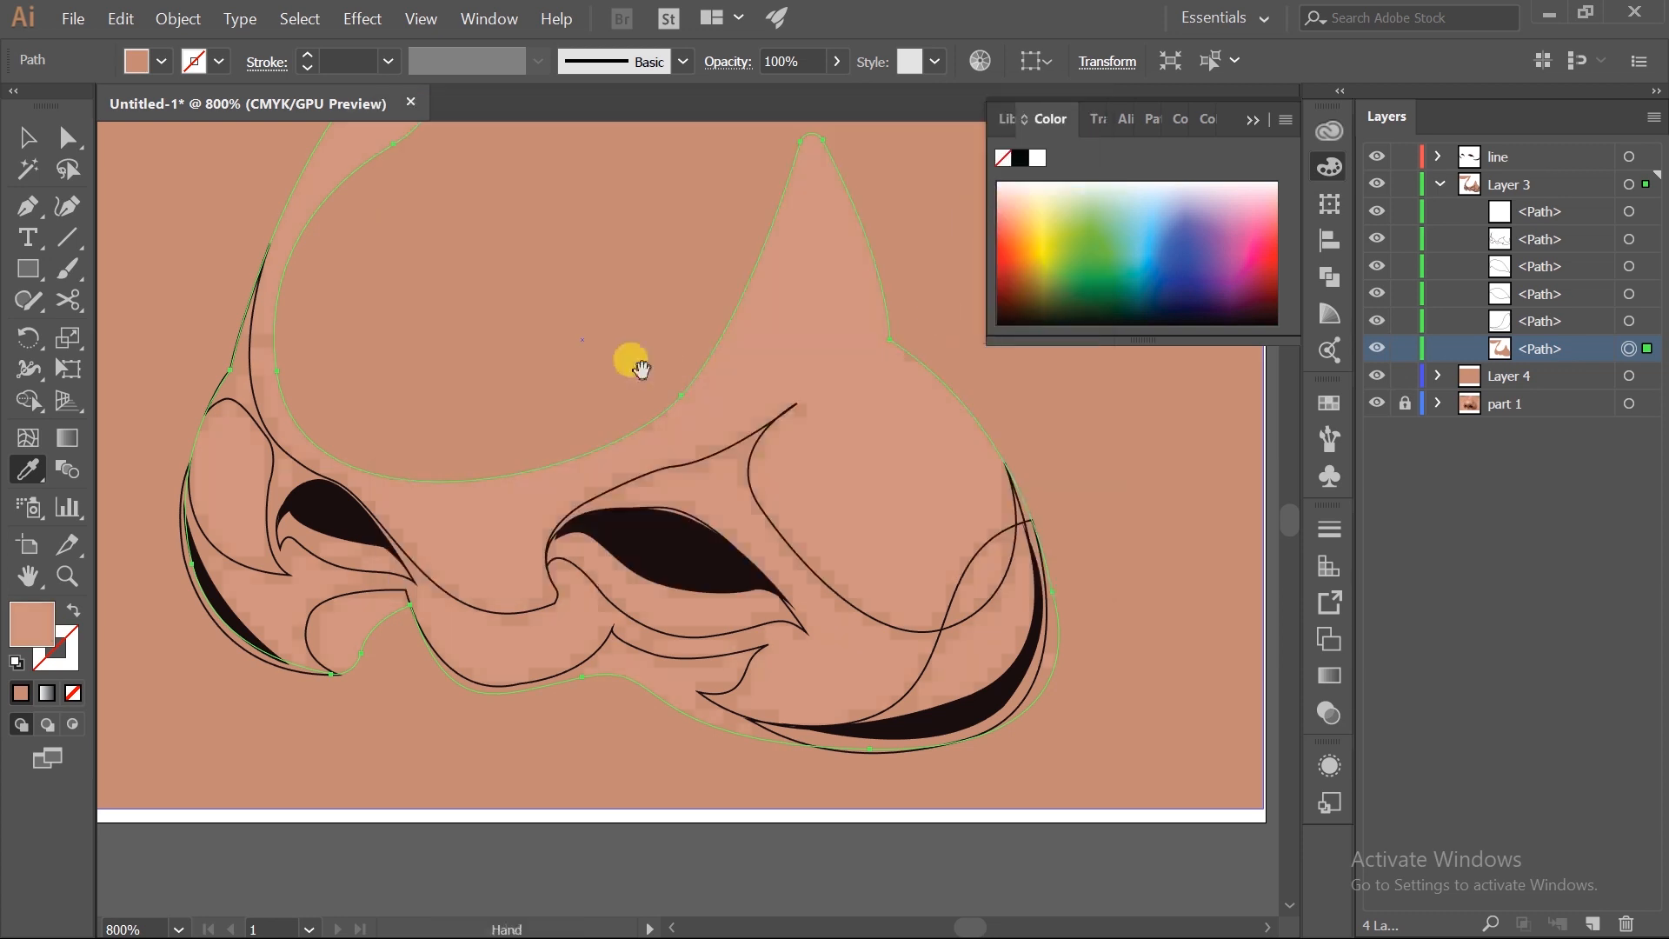
pyautogui.moveTo(632, 362); pyautogui.dragTo(700, 446)
pyautogui.click(1628, 294)
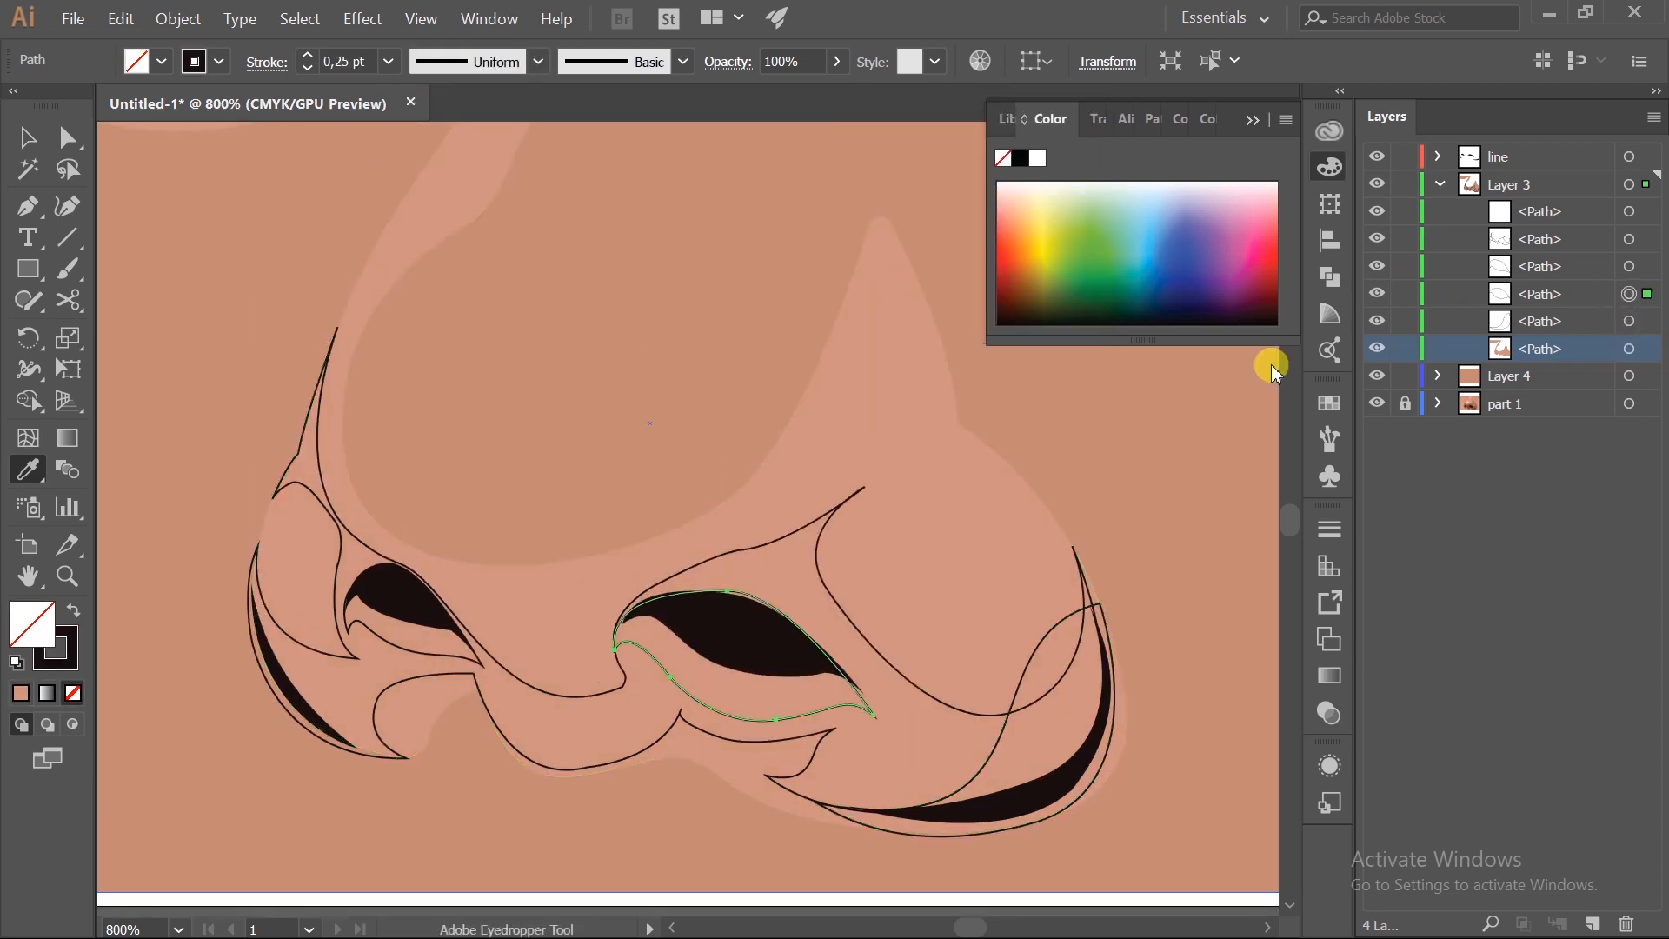
# - Fill the large inner shadow shape with the nose outline's colour and lighten it in the Color Picker
pyautogui.keyDown('ctrl'); pyautogui.click(824, 591); pyautogui.keyUp('ctrl')
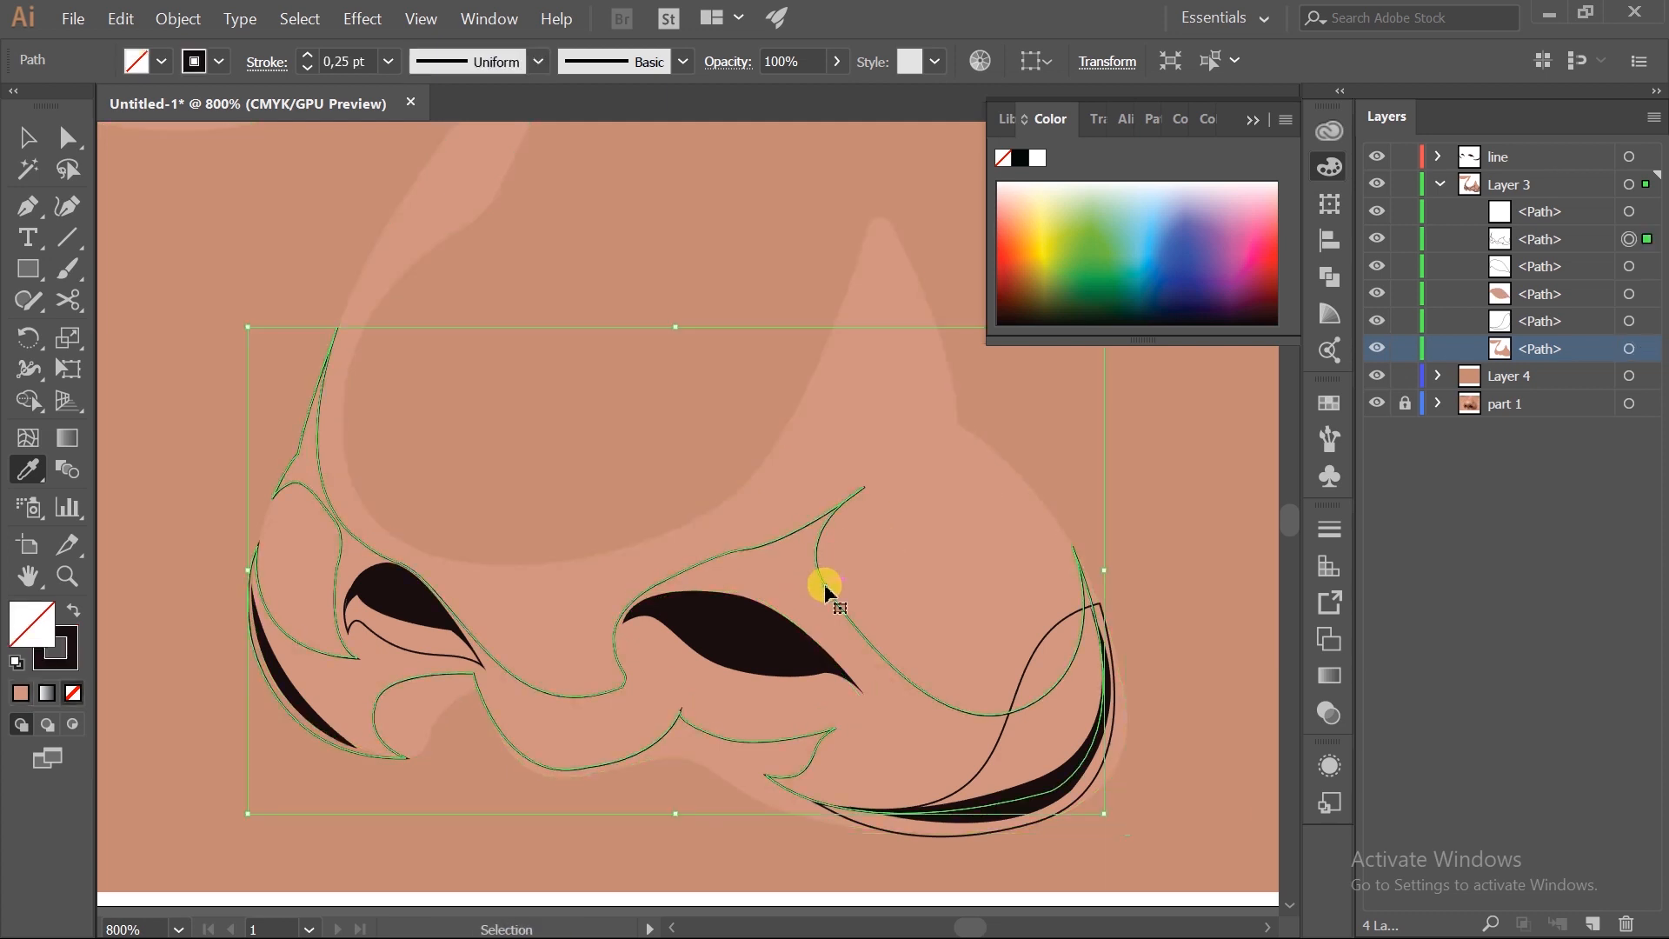
pyautogui.click(913, 547)
pyautogui.doubleClick(34, 625)
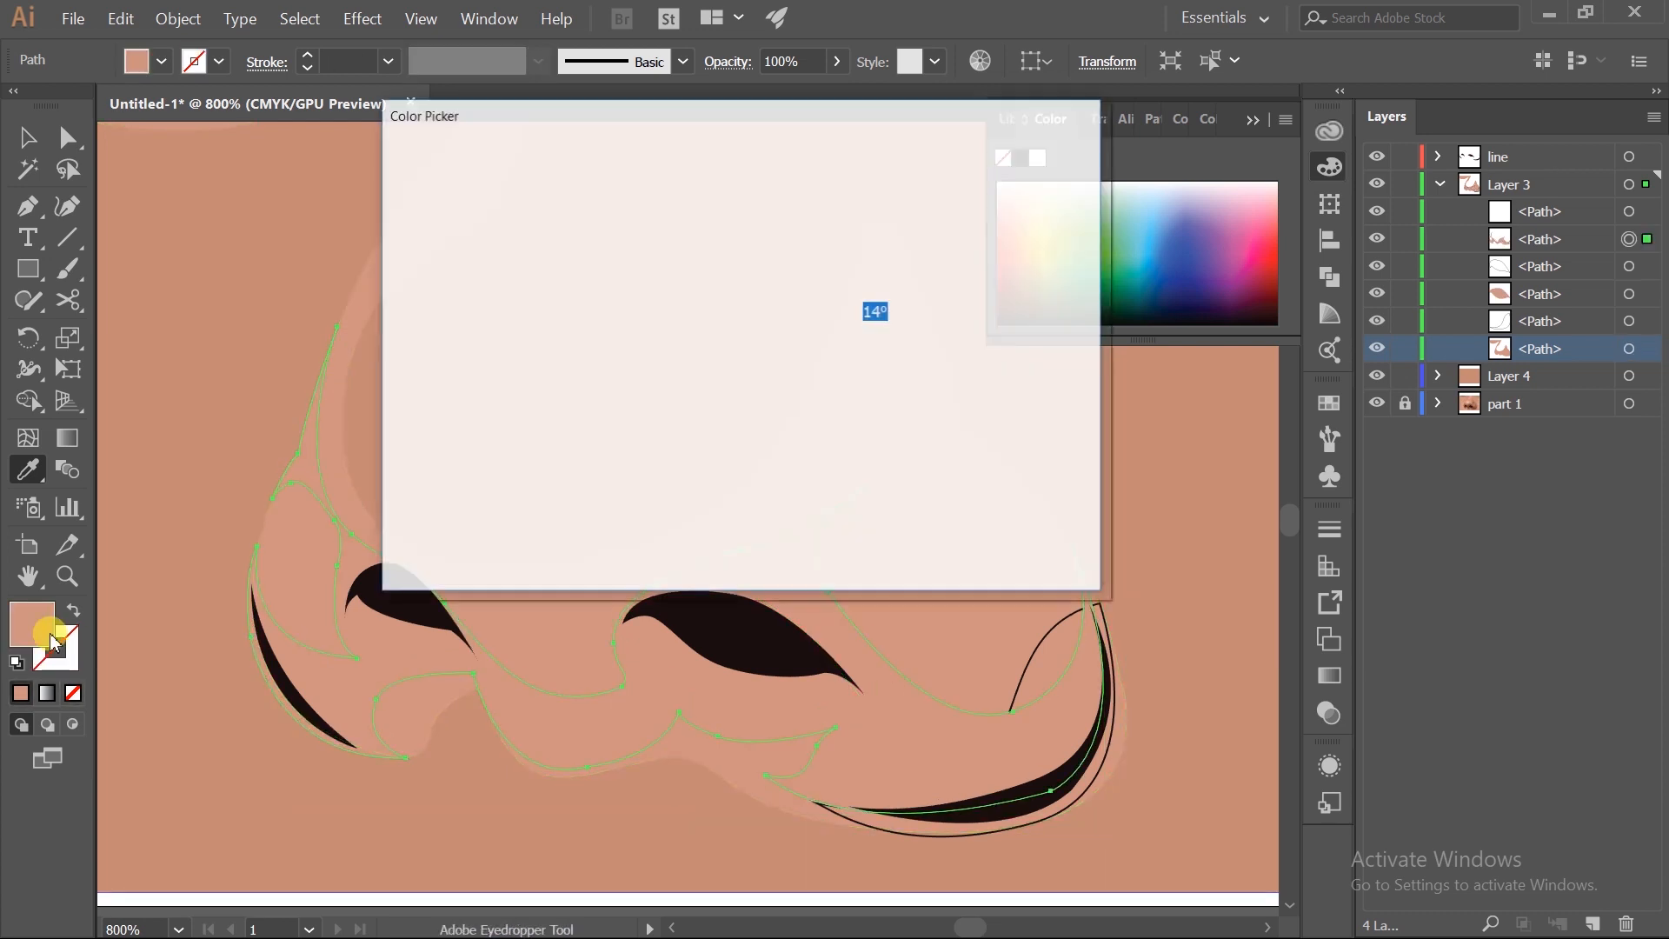
pyautogui.click(518, 246)
pyautogui.click(499, 231)
pyautogui.click(981, 205)
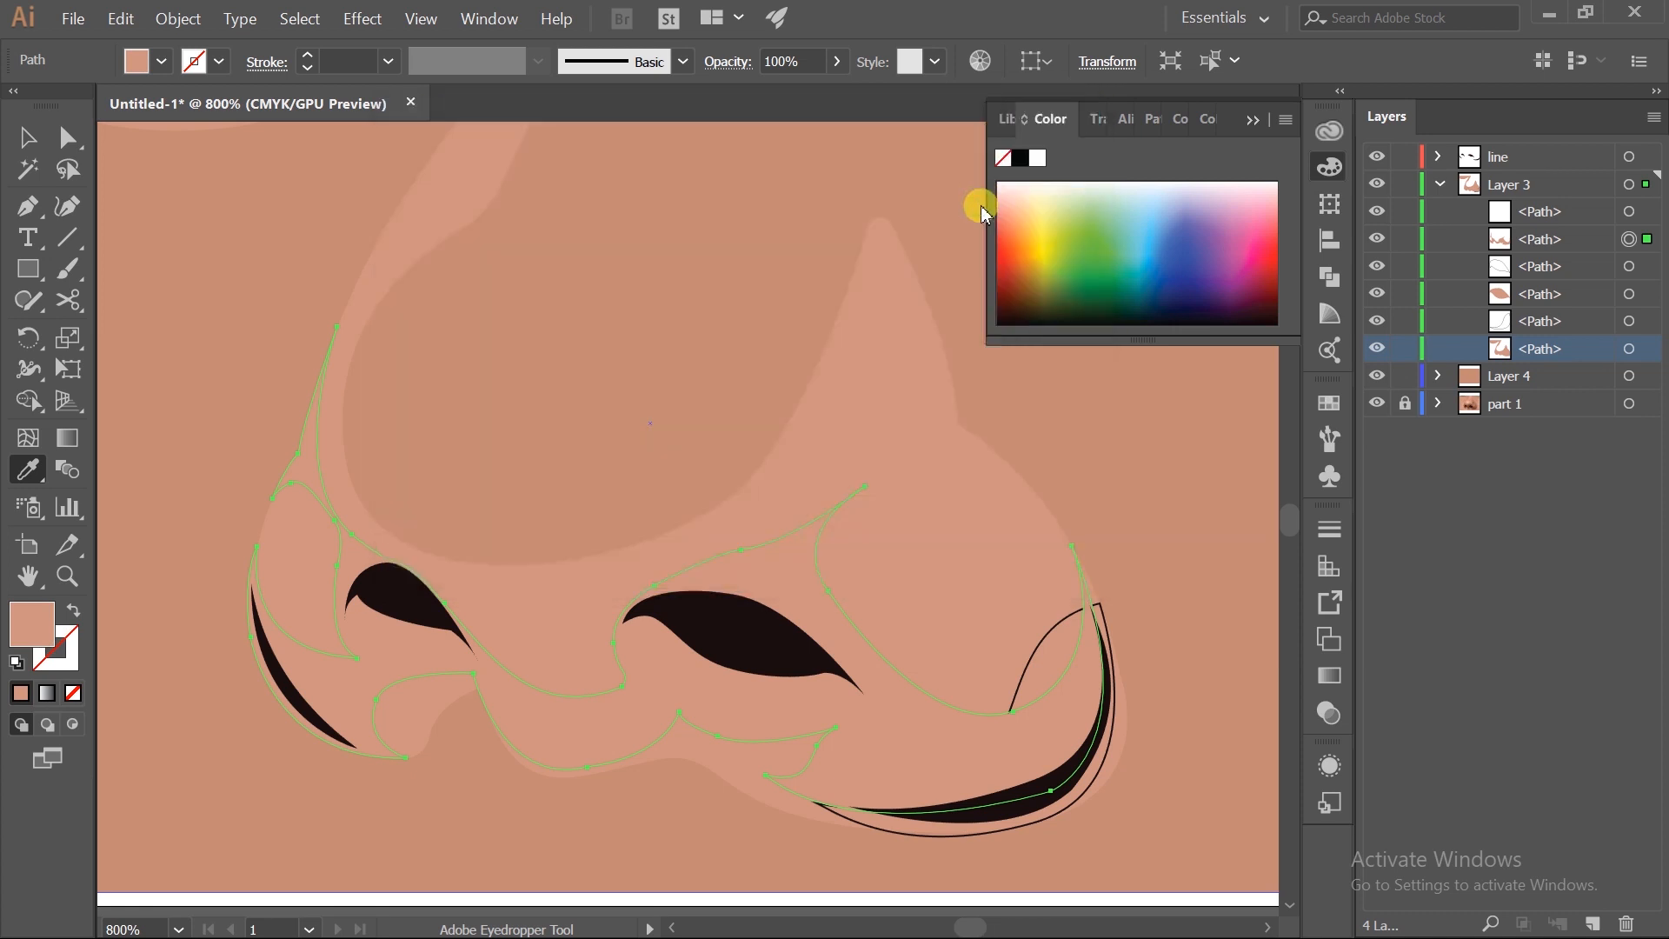
# - Move the inner shadow path down Layer 3's stacking order to directly above the nose outline path
pyautogui.keyDown('ctrl'); pyautogui.click(1047, 425); pyautogui.keyUp('ctrl')
pyautogui.click(1526, 242)
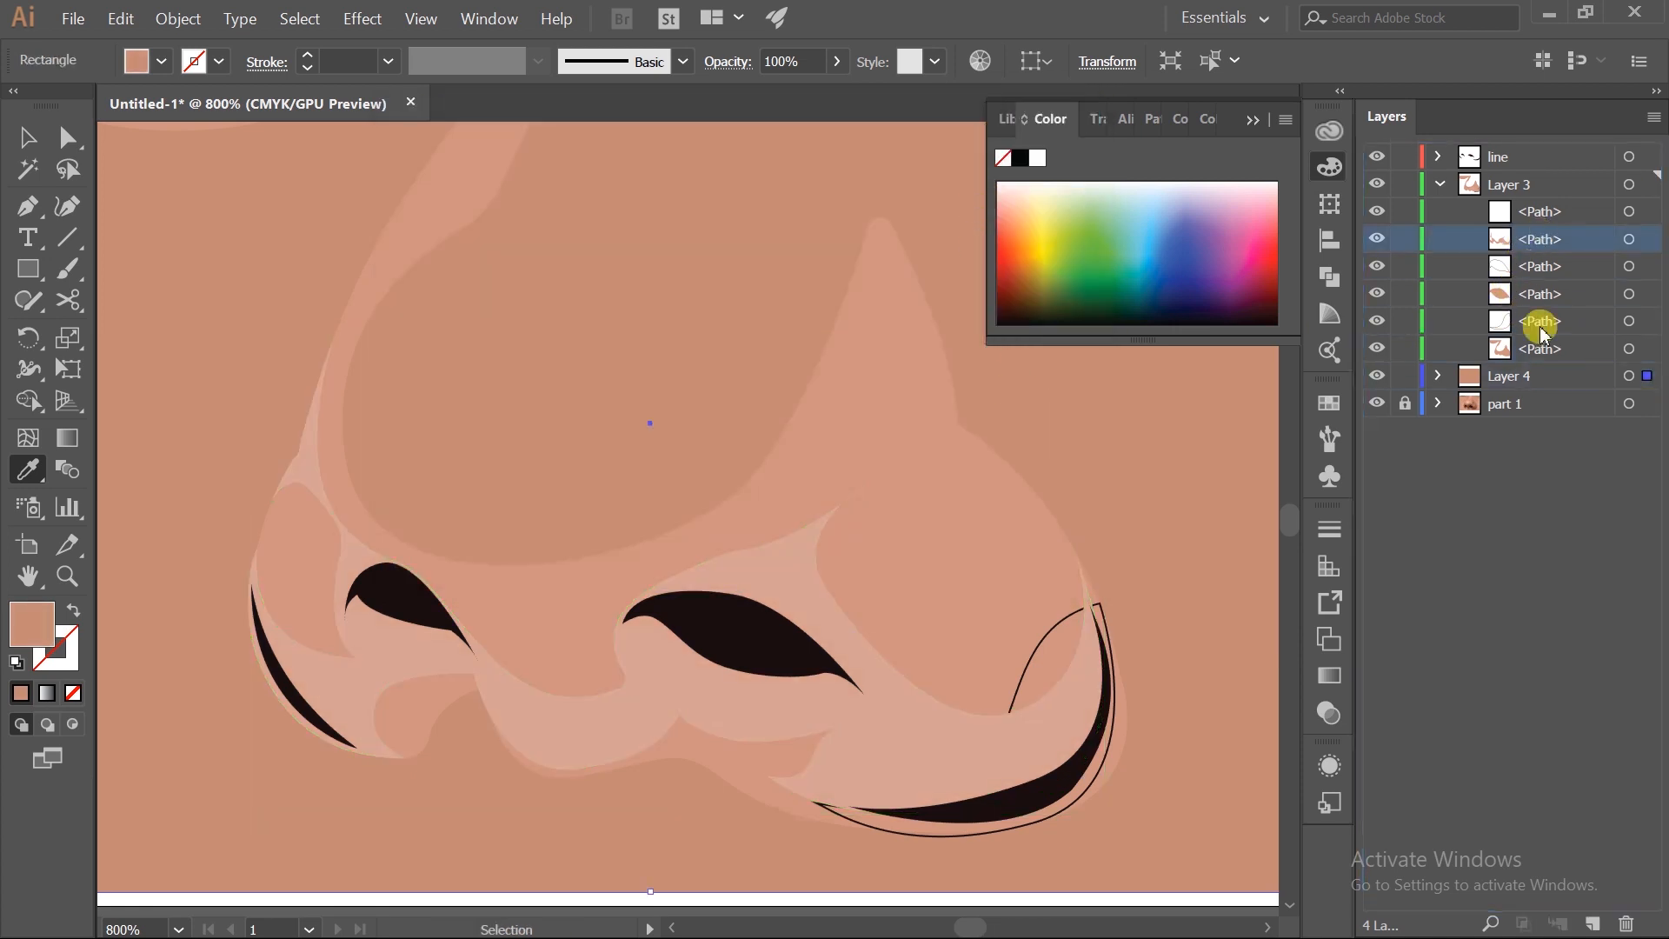
pyautogui.moveTo(1543, 335); pyautogui.dragTo(1543, 335)
# - Resample the nose outline's colour for the inner shadow shape and give it a slightly lighter, less saturated fill
pyautogui.click(1629, 320)
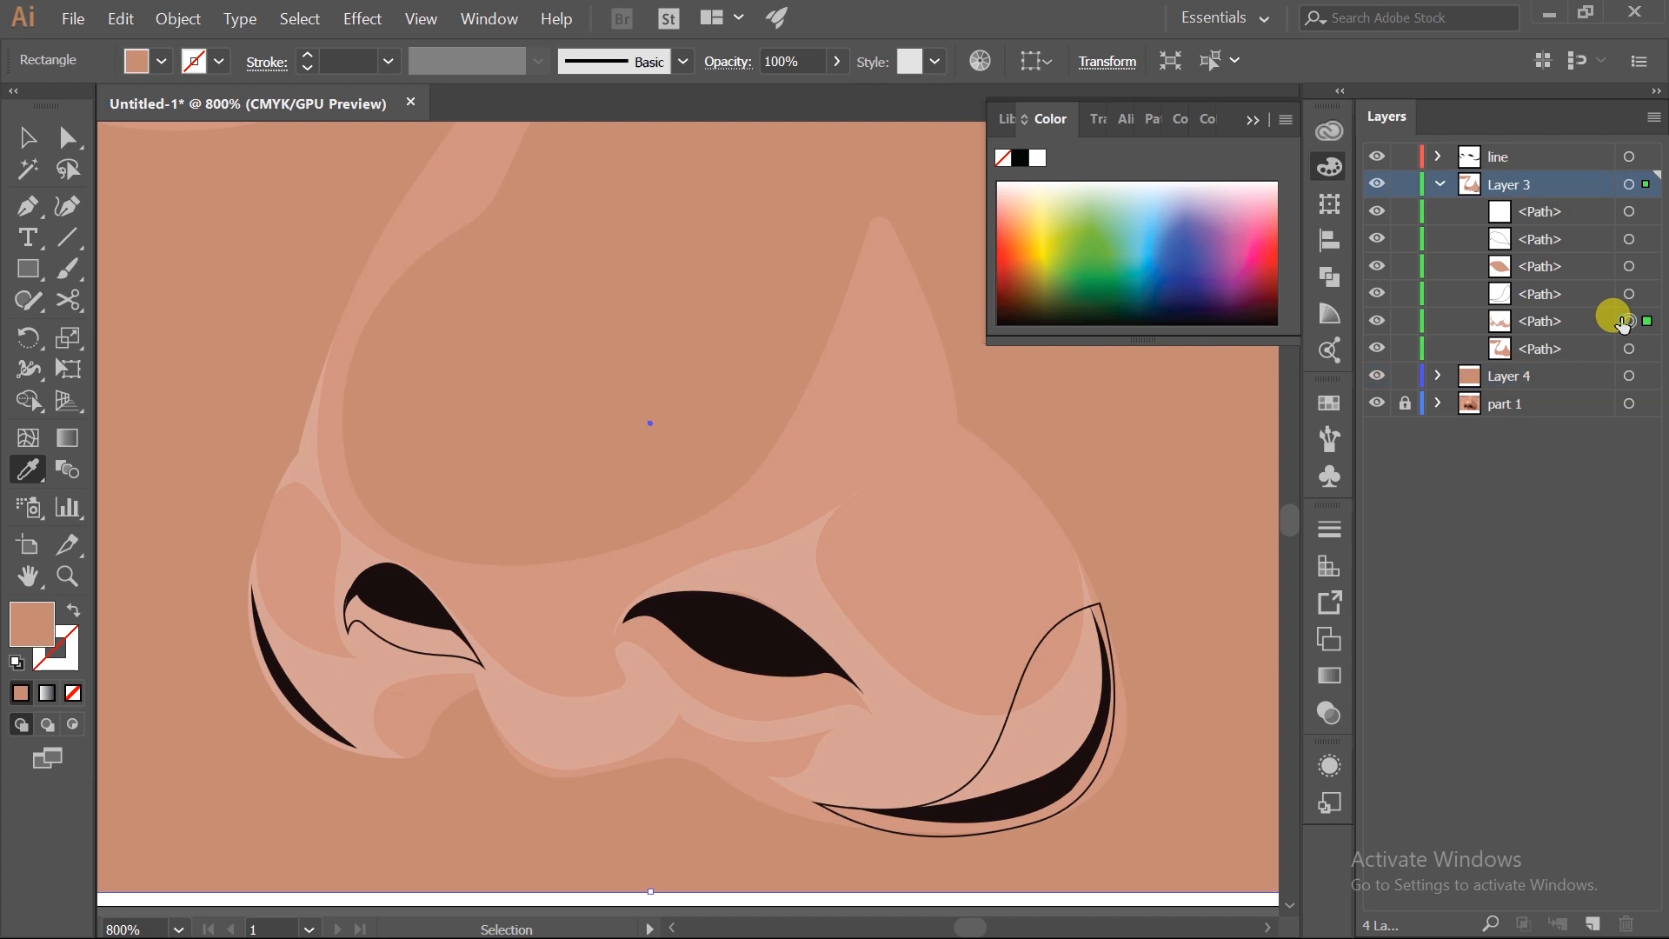
pyautogui.doubleClick(34, 631)
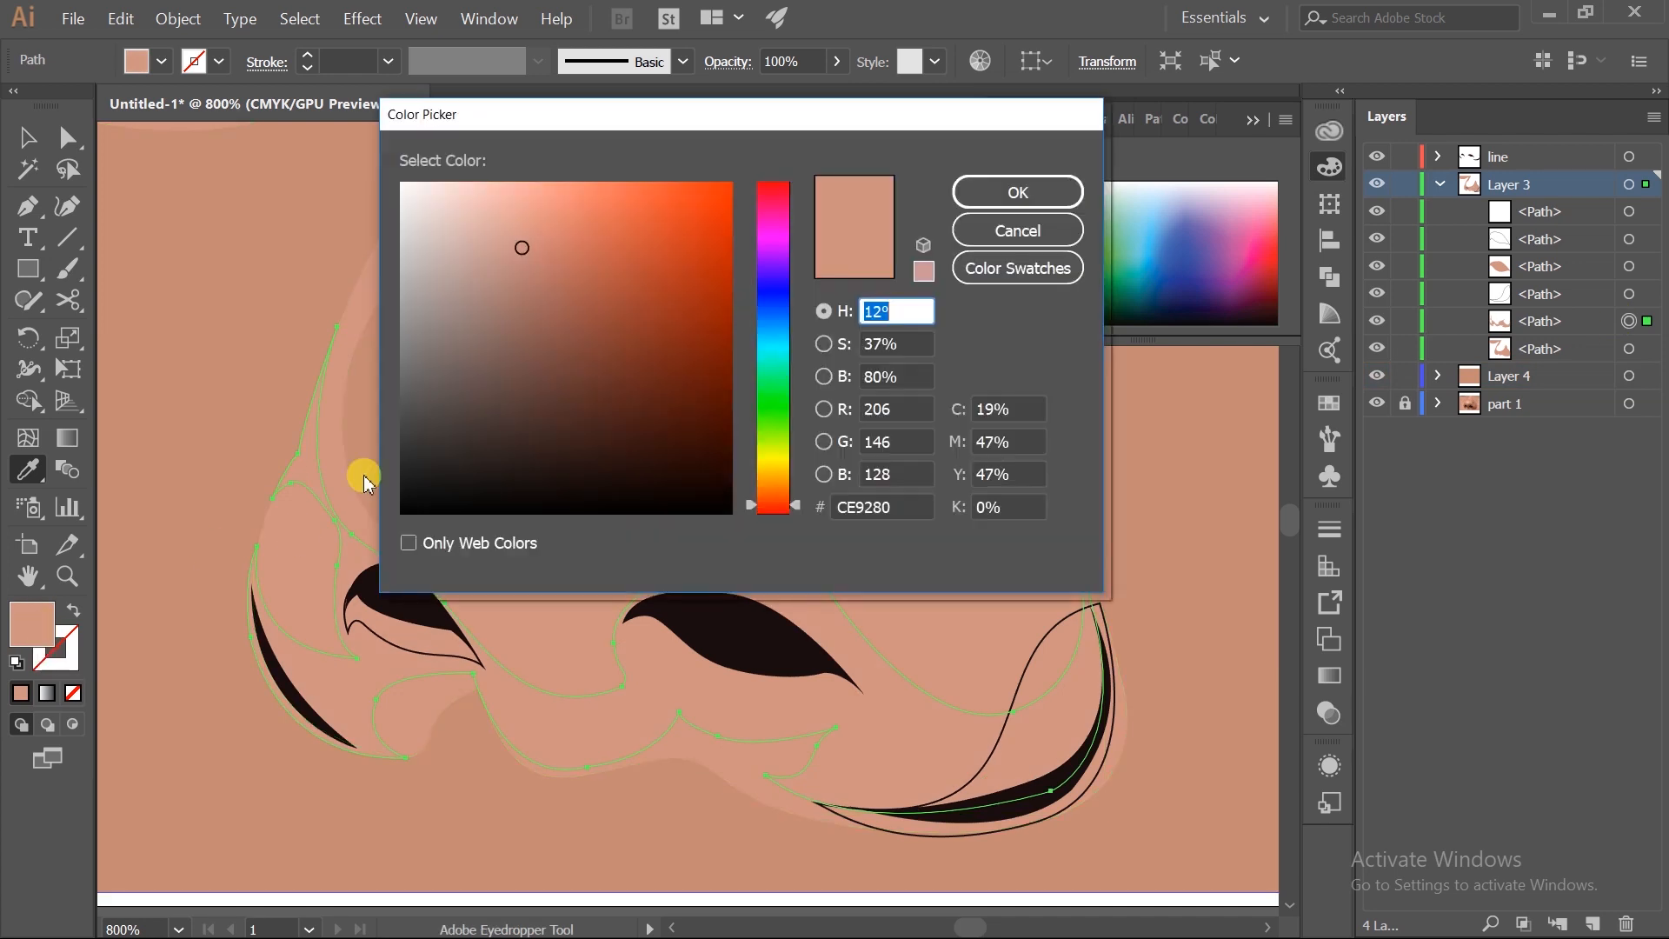
pyautogui.click(511, 235)
pyautogui.click(996, 189)
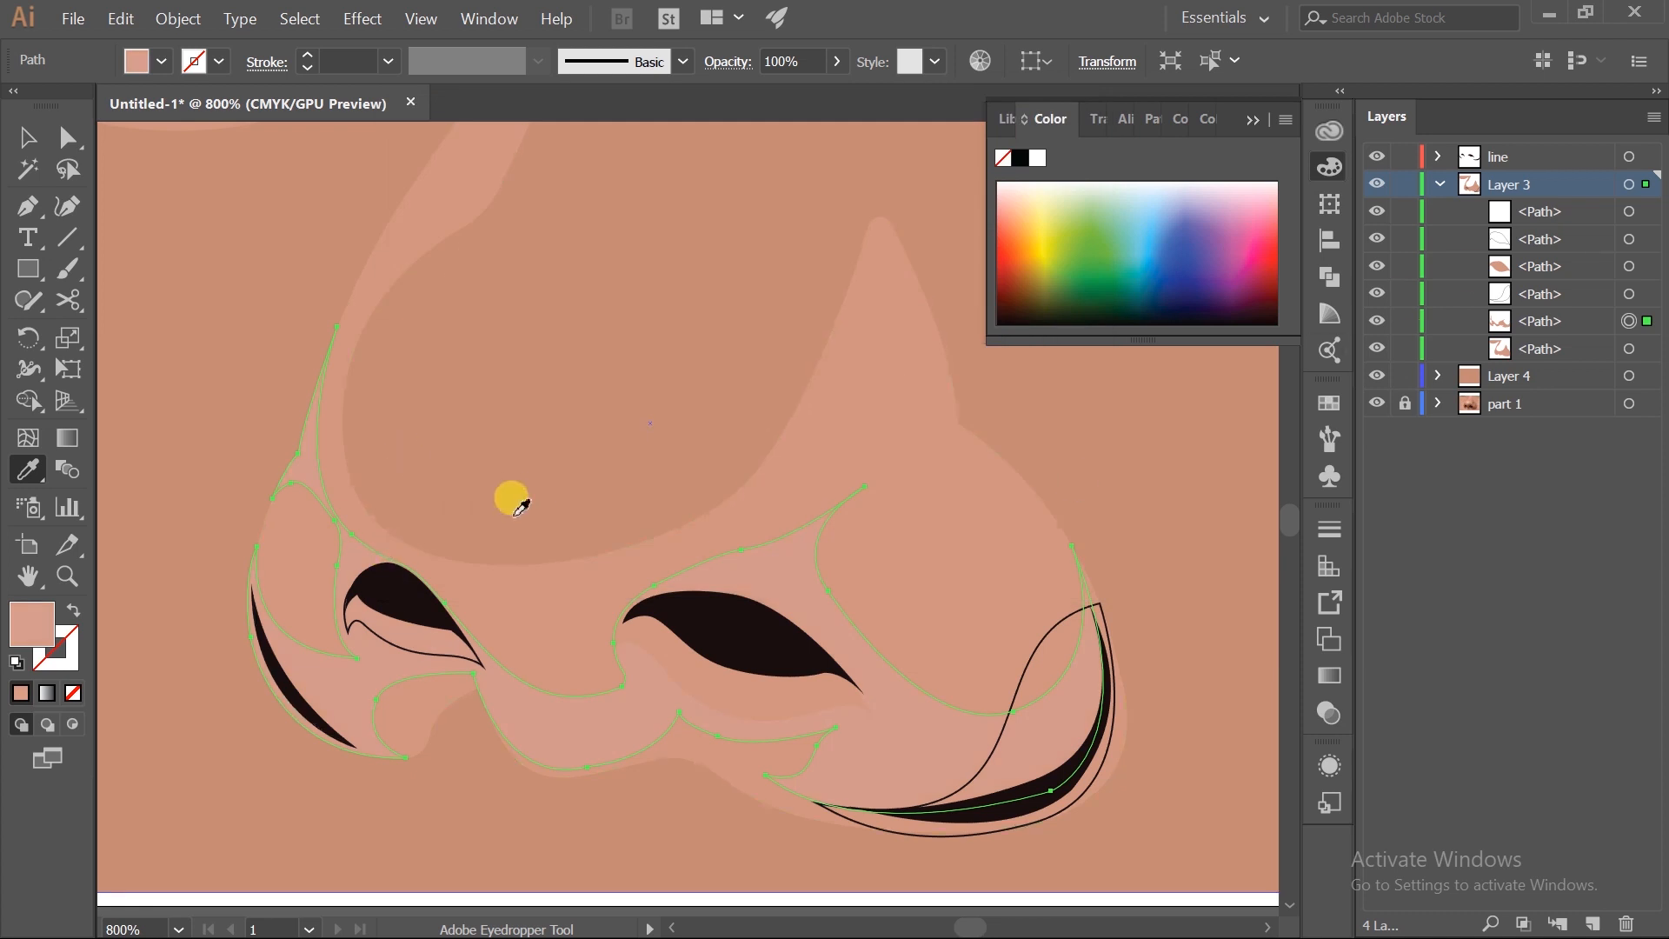
pyautogui.keyDown('ctrl'); pyautogui.click(1106, 399); pyautogui.keyUp('ctrl')
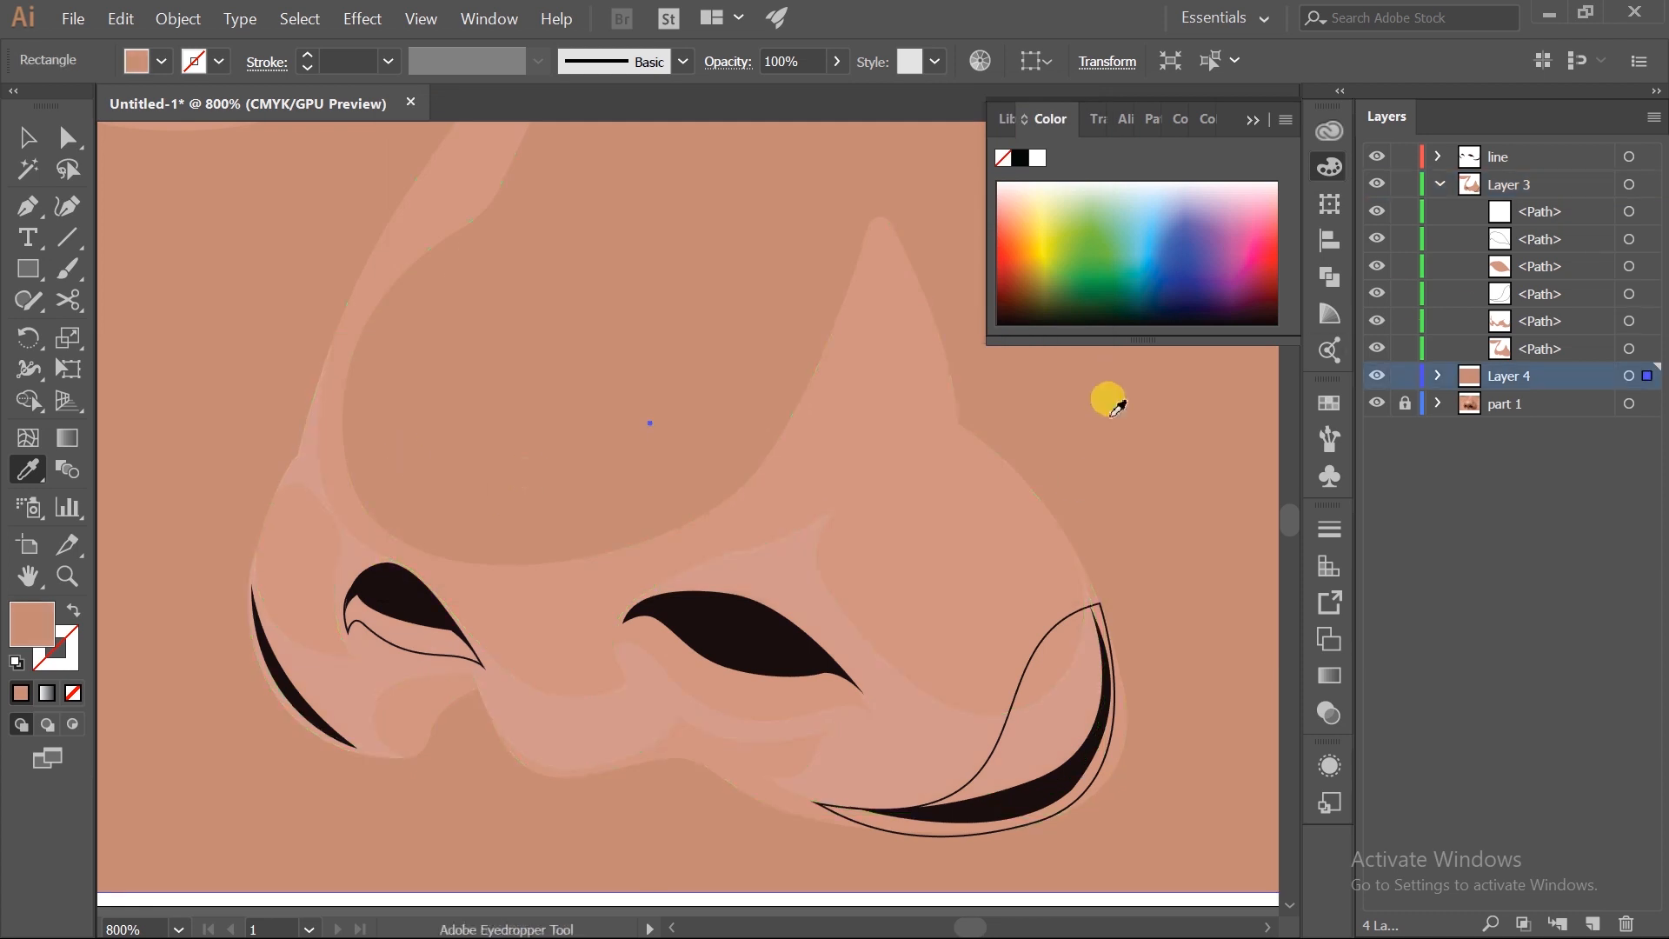
# - Try filling the inner shadow shape with the nose outline's colour and with the background rectangle's colour
pyautogui.click(1629, 266)
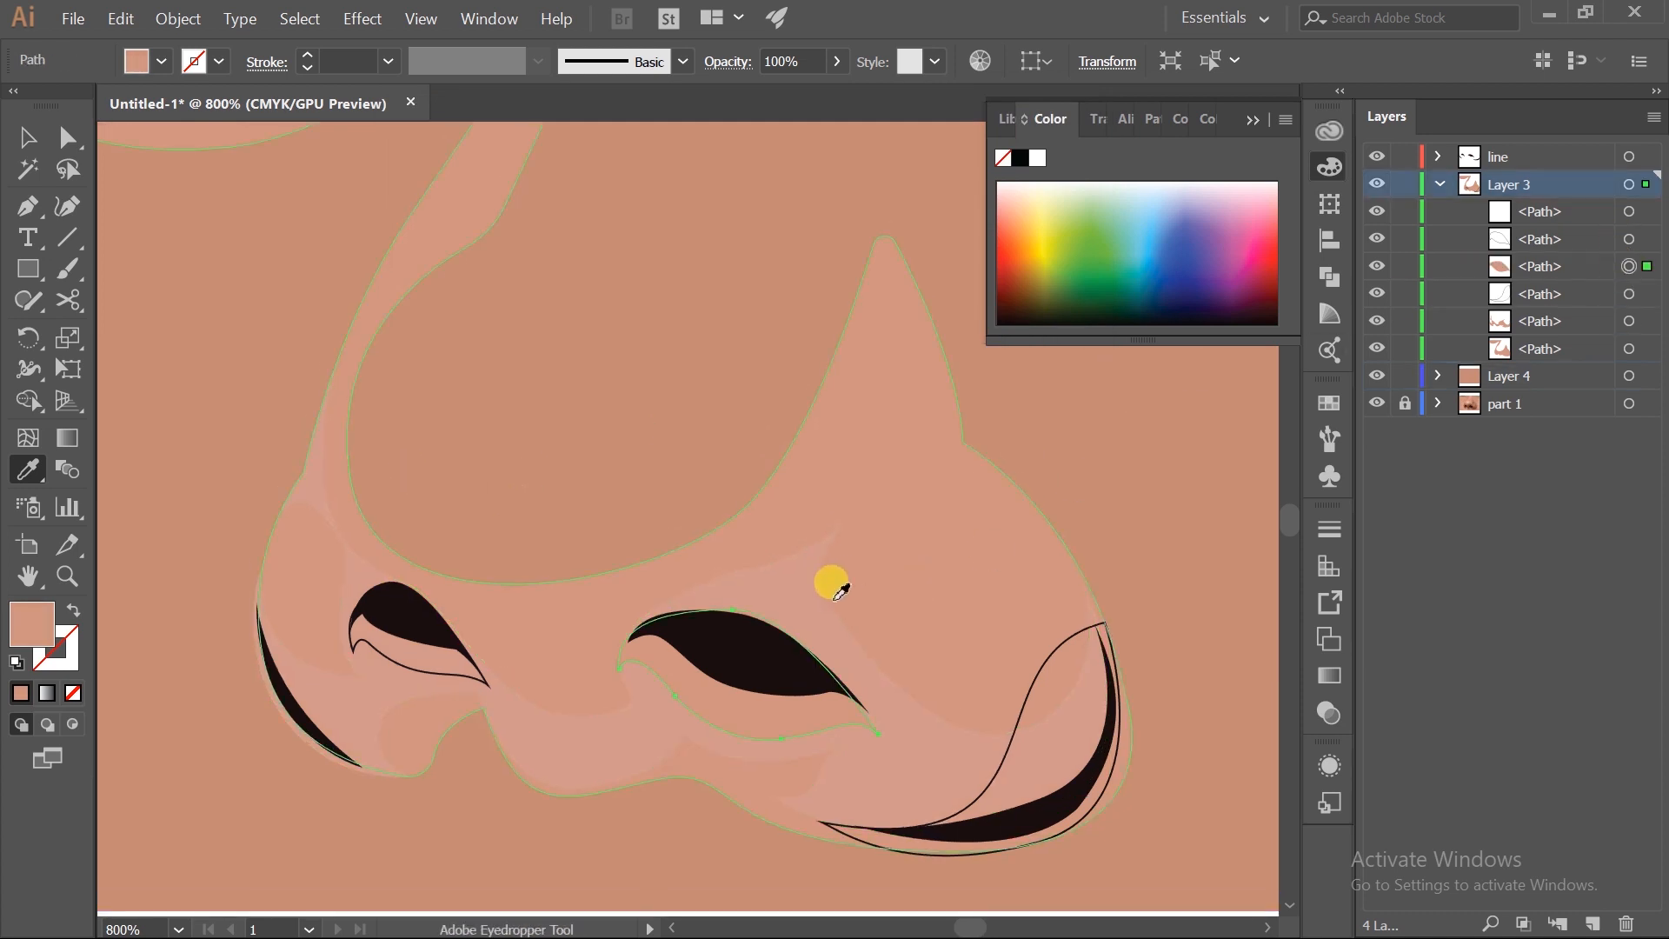
pyautogui.press('ctrl')
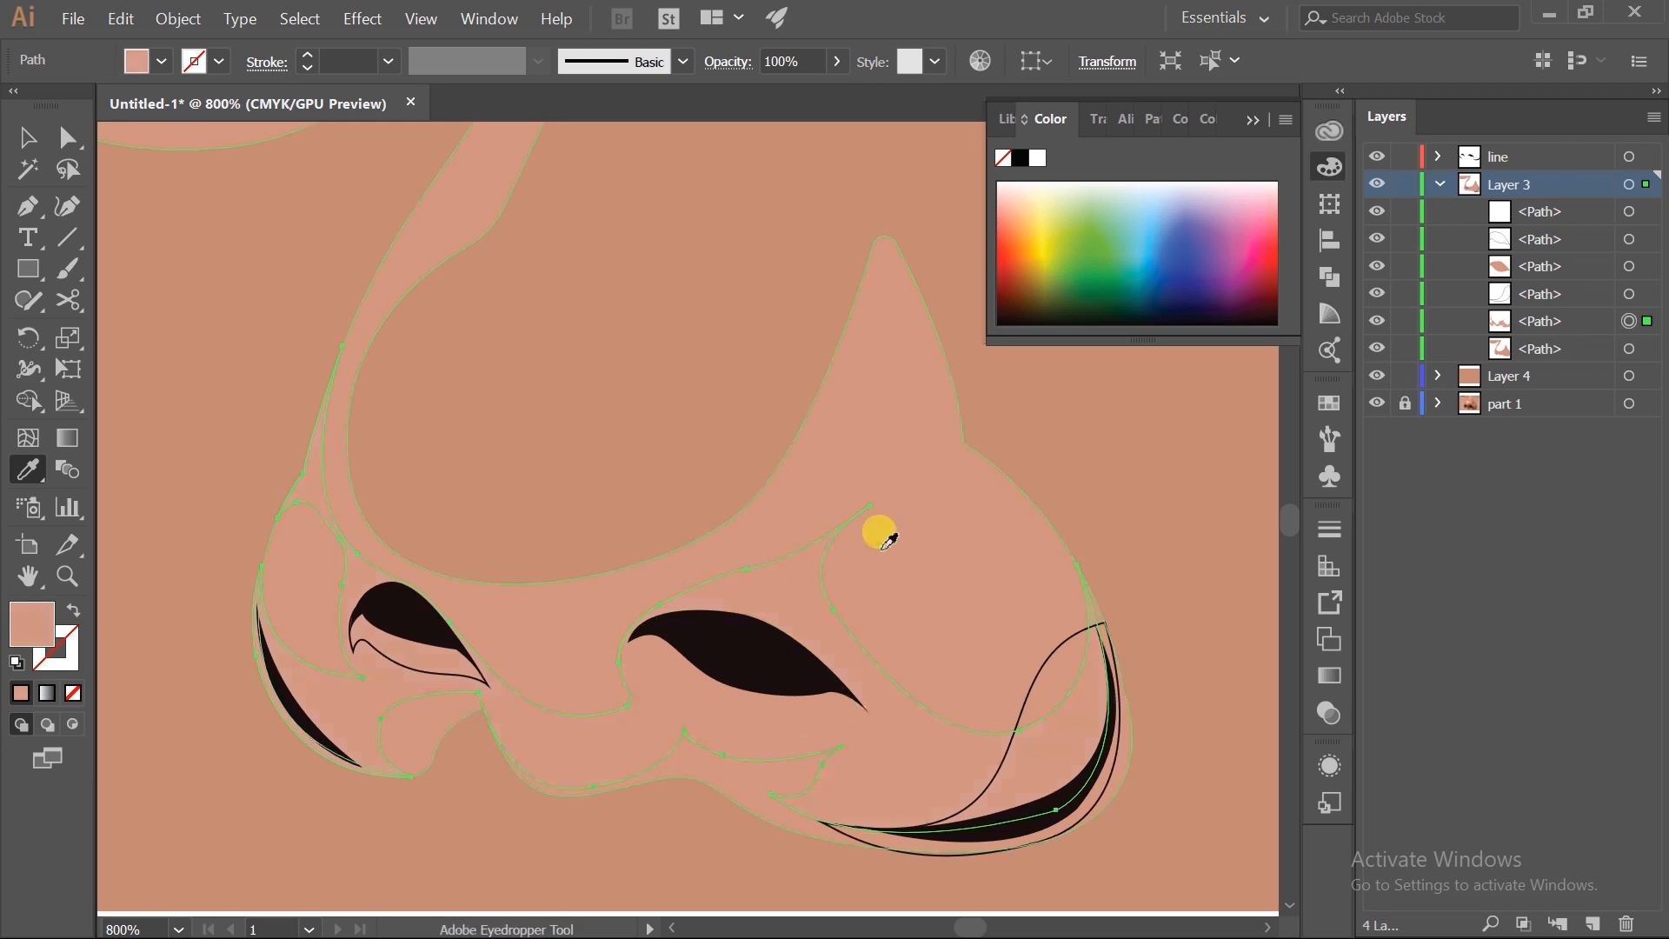
pyautogui.keyDown('ctrl'); pyautogui.click(706, 486); pyautogui.keyUp('ctrl')
pyautogui.keyDown('ctrl'); pyautogui.click(765, 713); pyautogui.keyUp('ctrl')
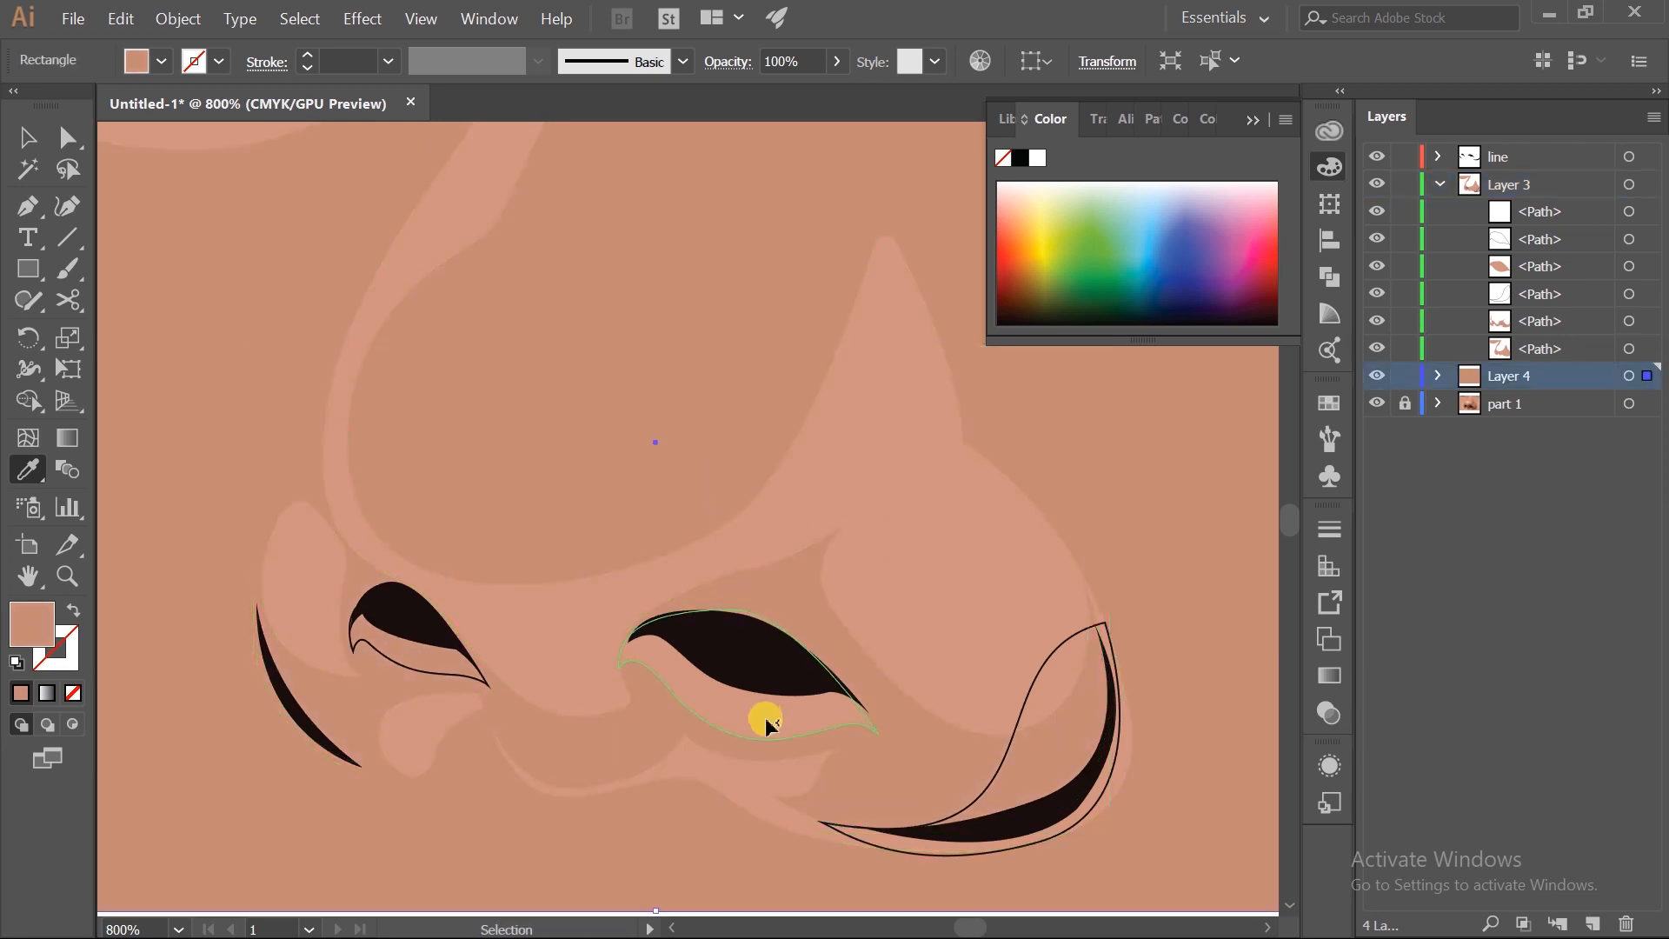
# - Undo the trial fills on the inner shadow shape
pyautogui.hotkey('ctrl', 'z')
pyautogui.hotkey('ctrl', 'z')
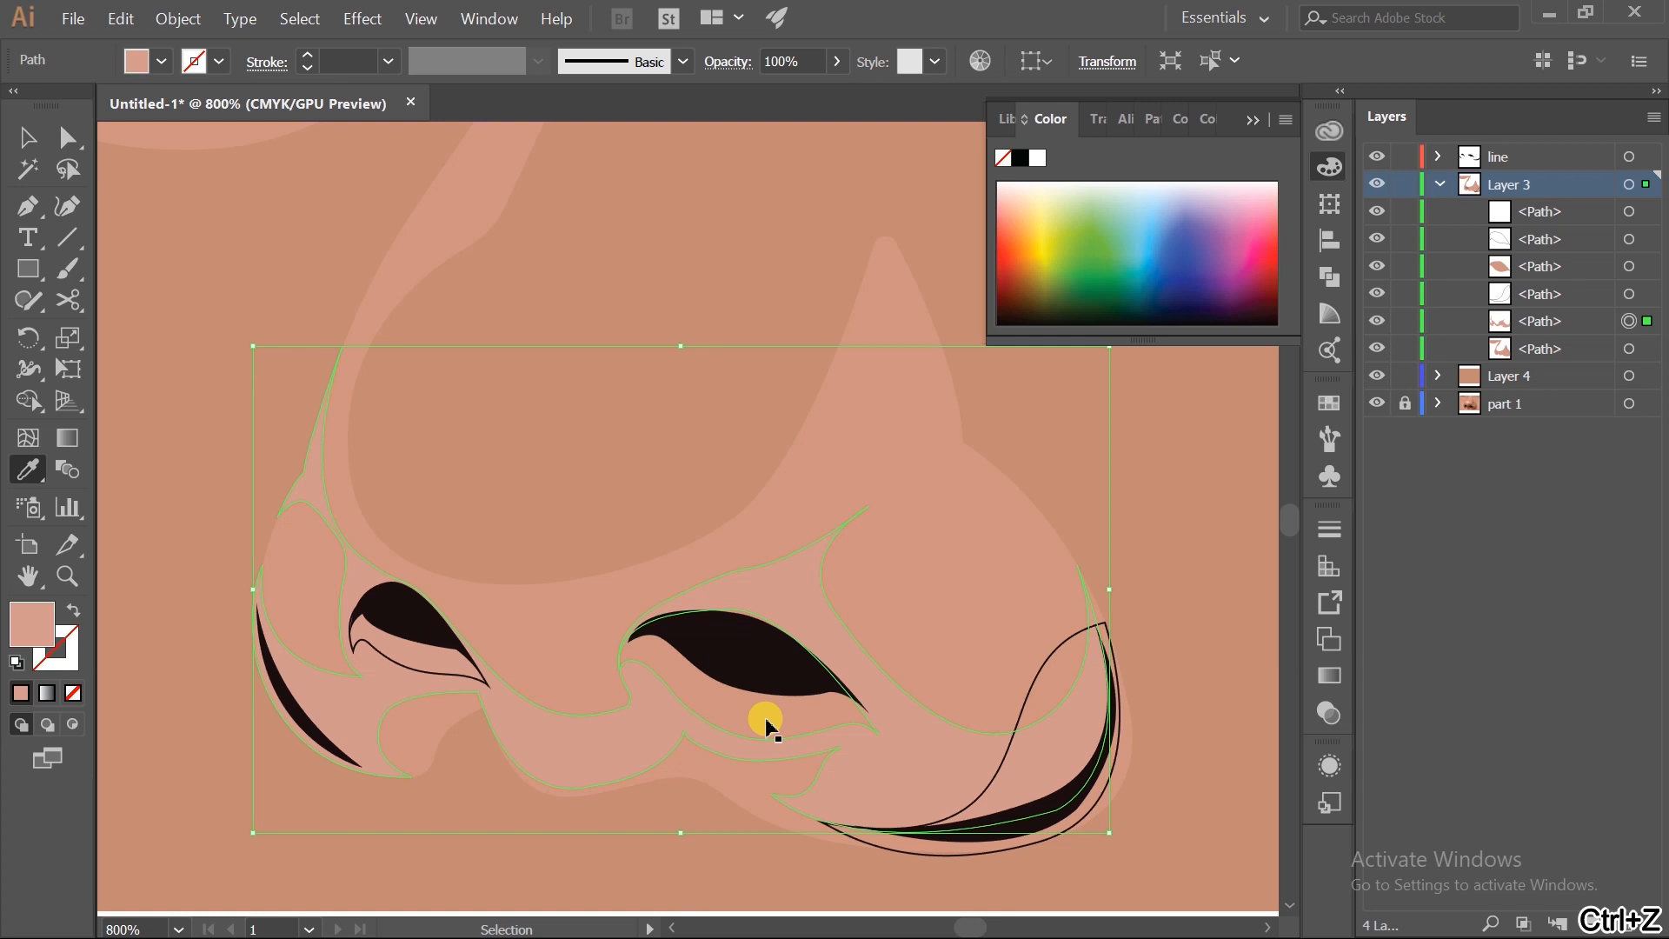
pyautogui.hotkey('ctrl', 'z')
pyautogui.hotkey('ctrl', 'z')
pyautogui.hotkey('ctrl', 'z')
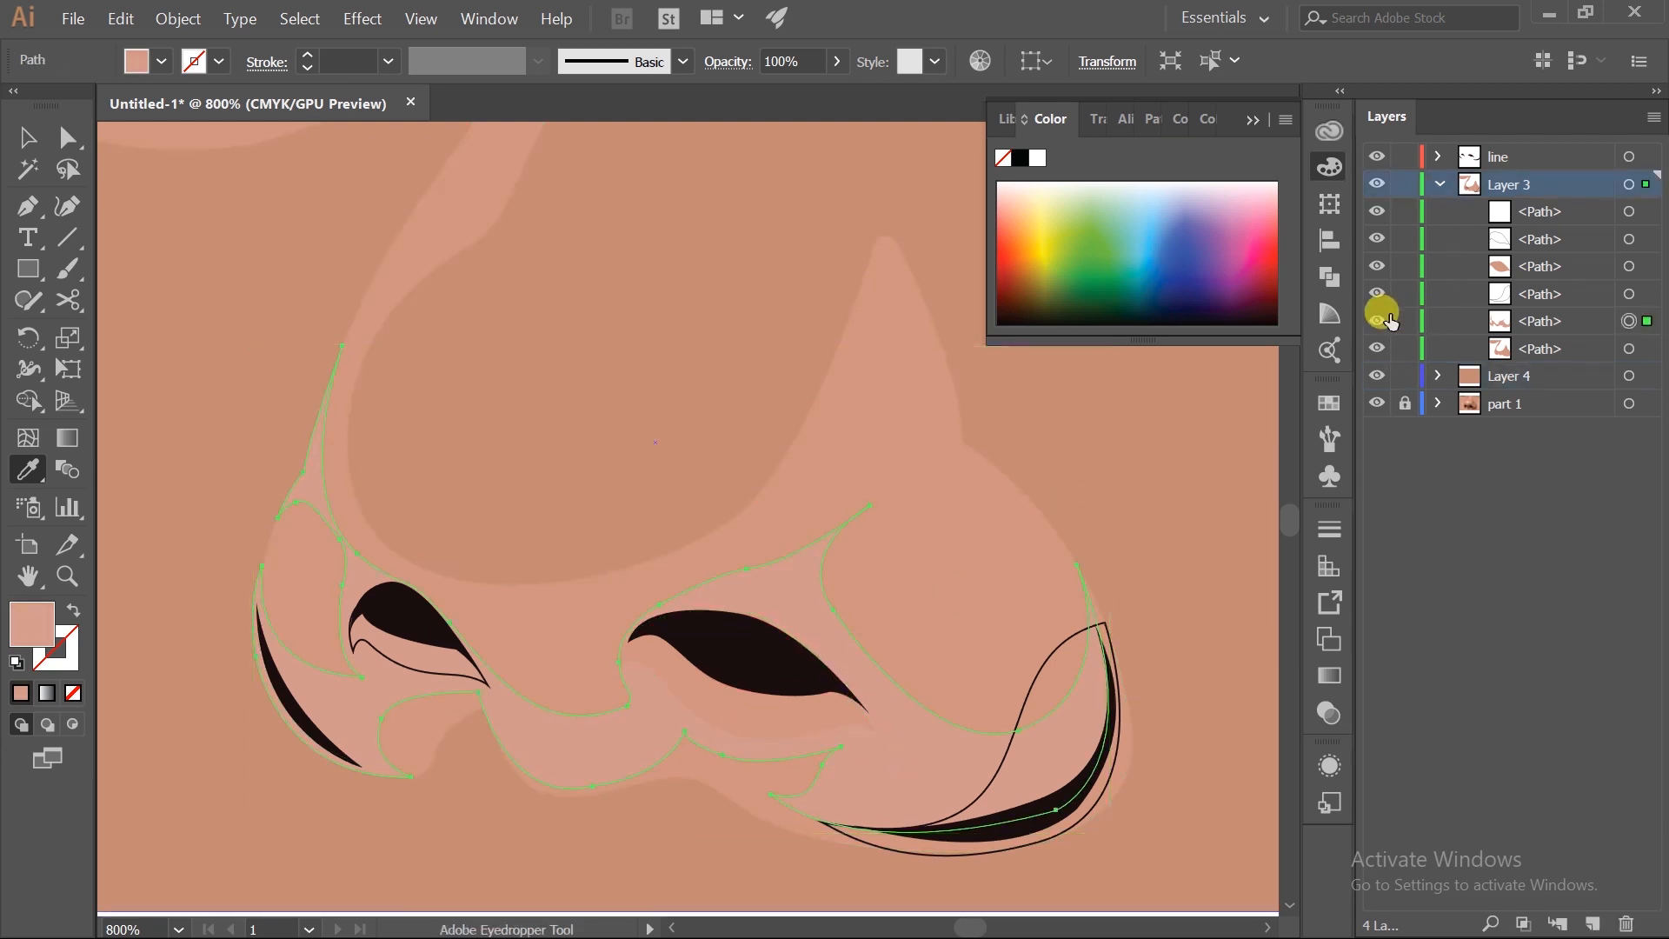
# - Hide the inner shadow path and fill the left nostril's lower shape with the darker skin tone of the background rectangle
pyautogui.click(1377, 321)
pyautogui.keyDown('ctrl'); pyautogui.click(447, 675); pyautogui.keyUp('ctrl')
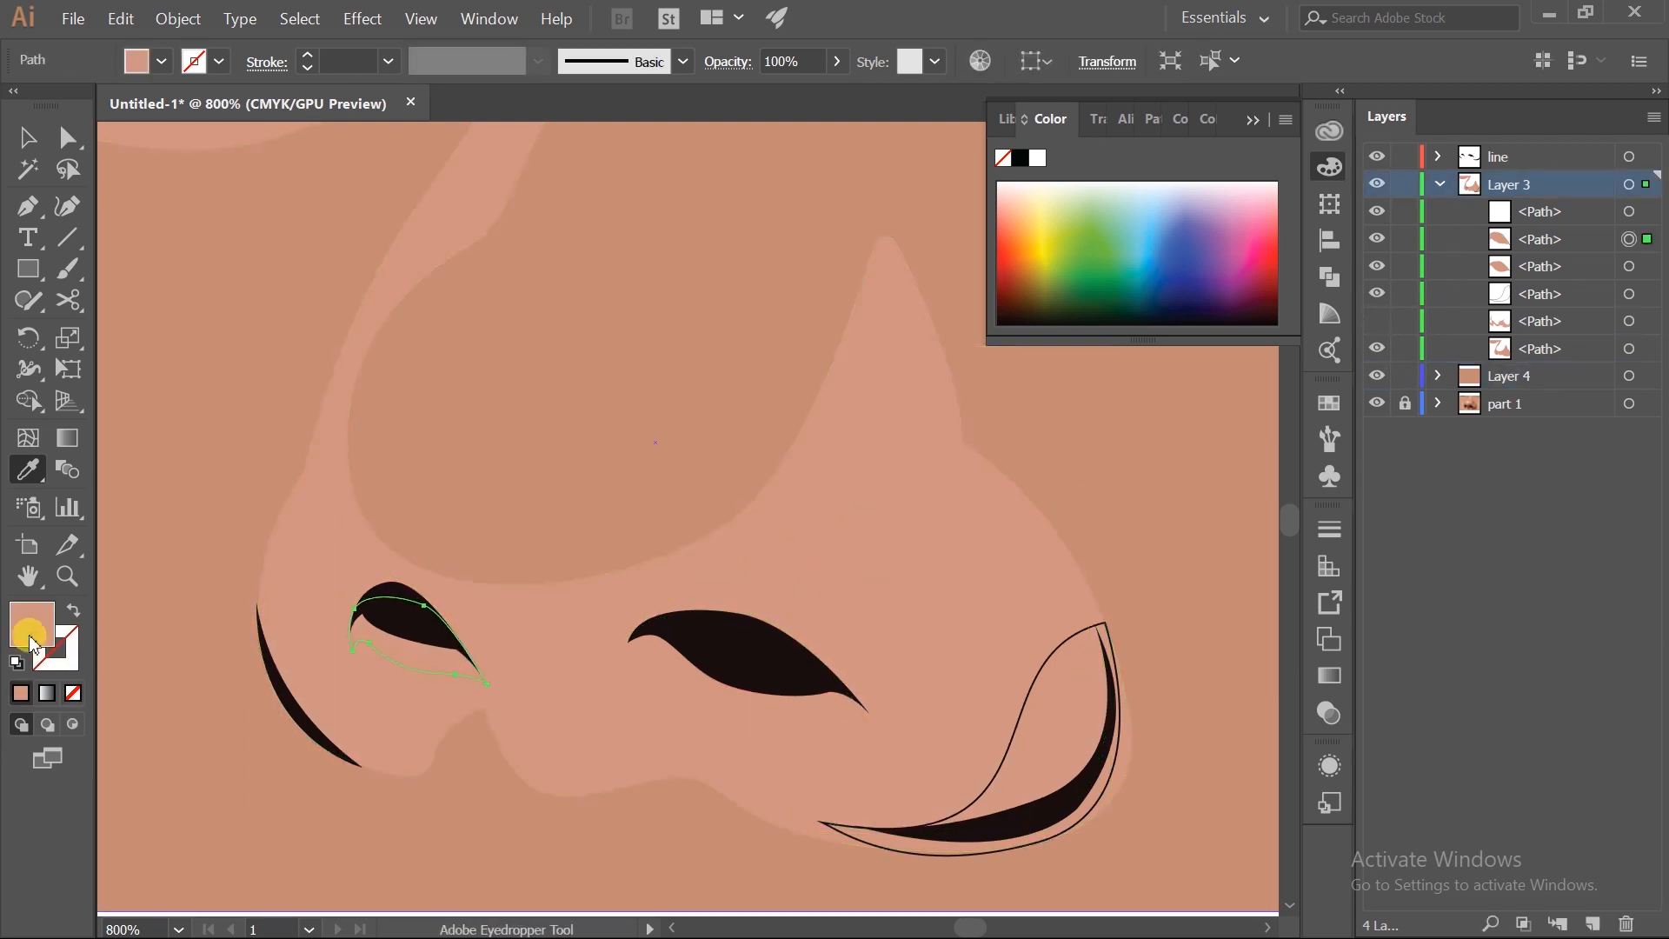
pyautogui.doubleClick(35, 641)
pyautogui.moveTo(489, 219); pyautogui.dragTo(518, 254)
pyautogui.click(979, 191)
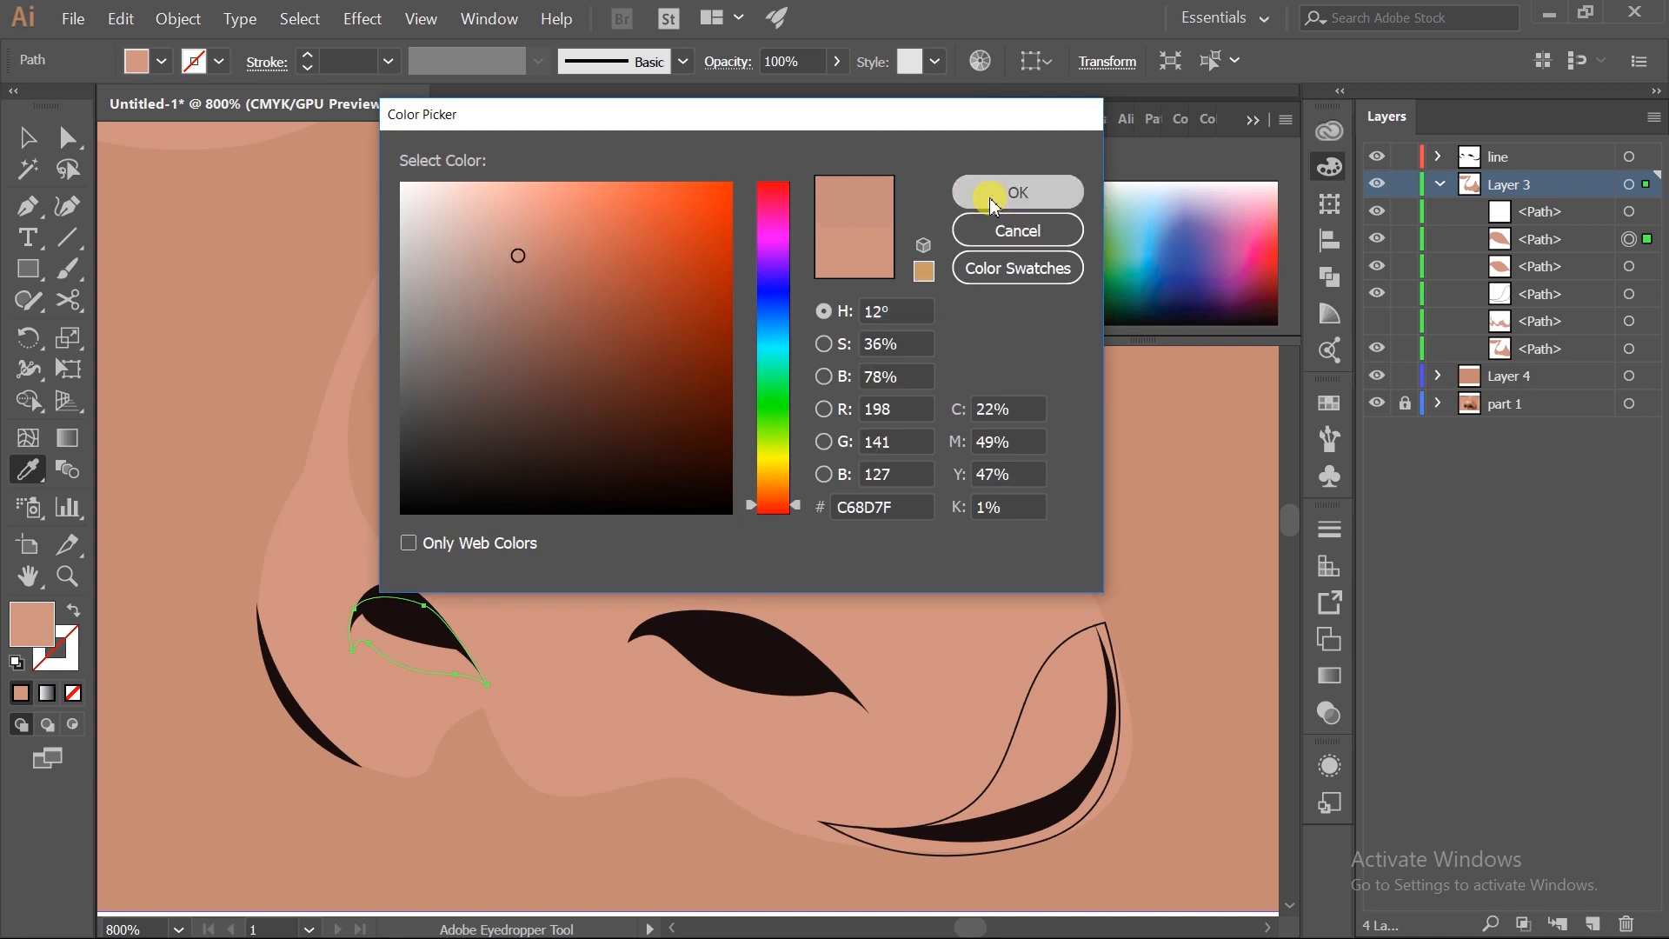
pyautogui.click(387, 597)
pyautogui.click(232, 600)
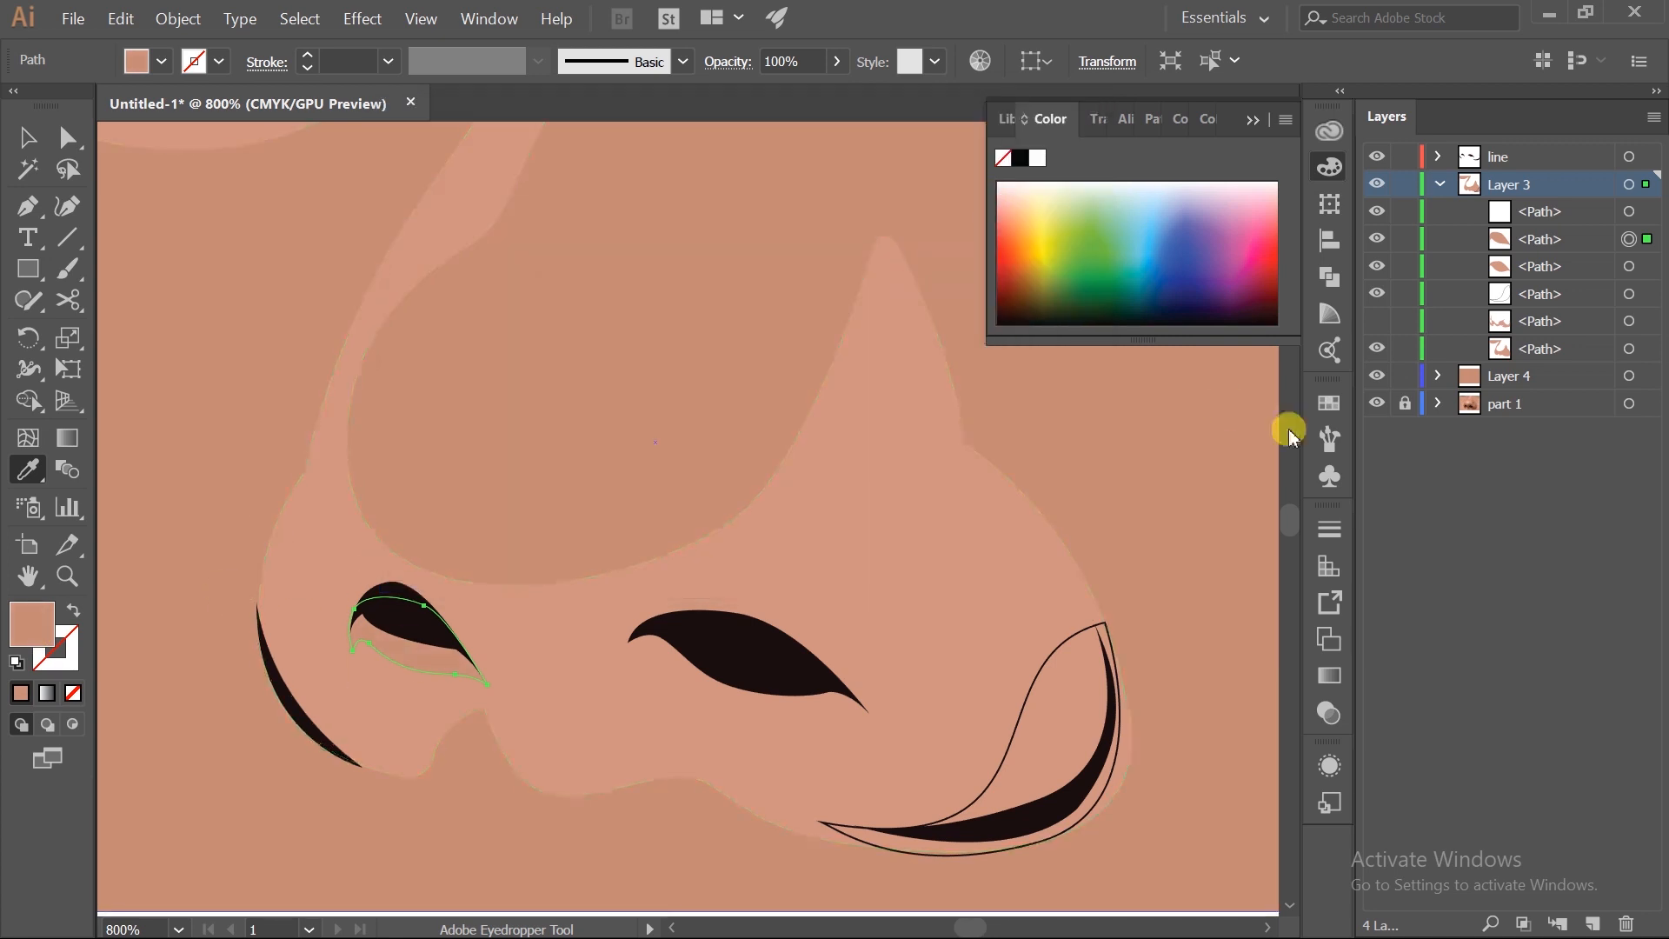
# - Fill the background rectangle on Layer 4 with the nose outline's colour, lightened in the Color Picker
pyautogui.click(1648, 376)
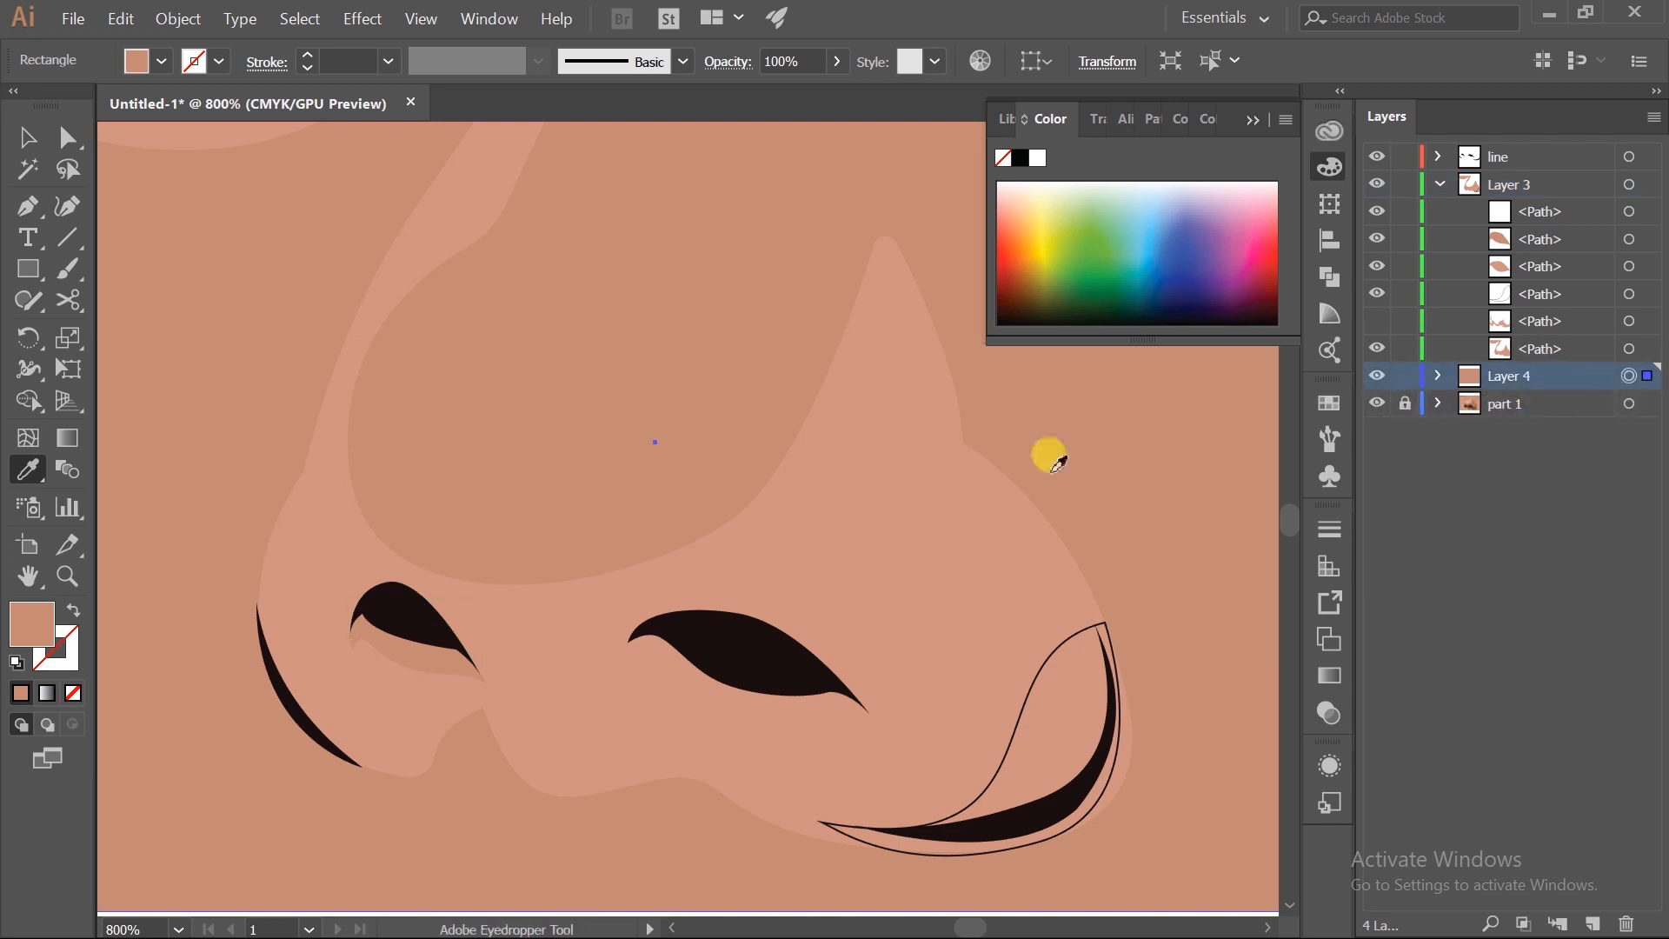
pyautogui.click(194, 601)
pyautogui.doubleClick(36, 648)
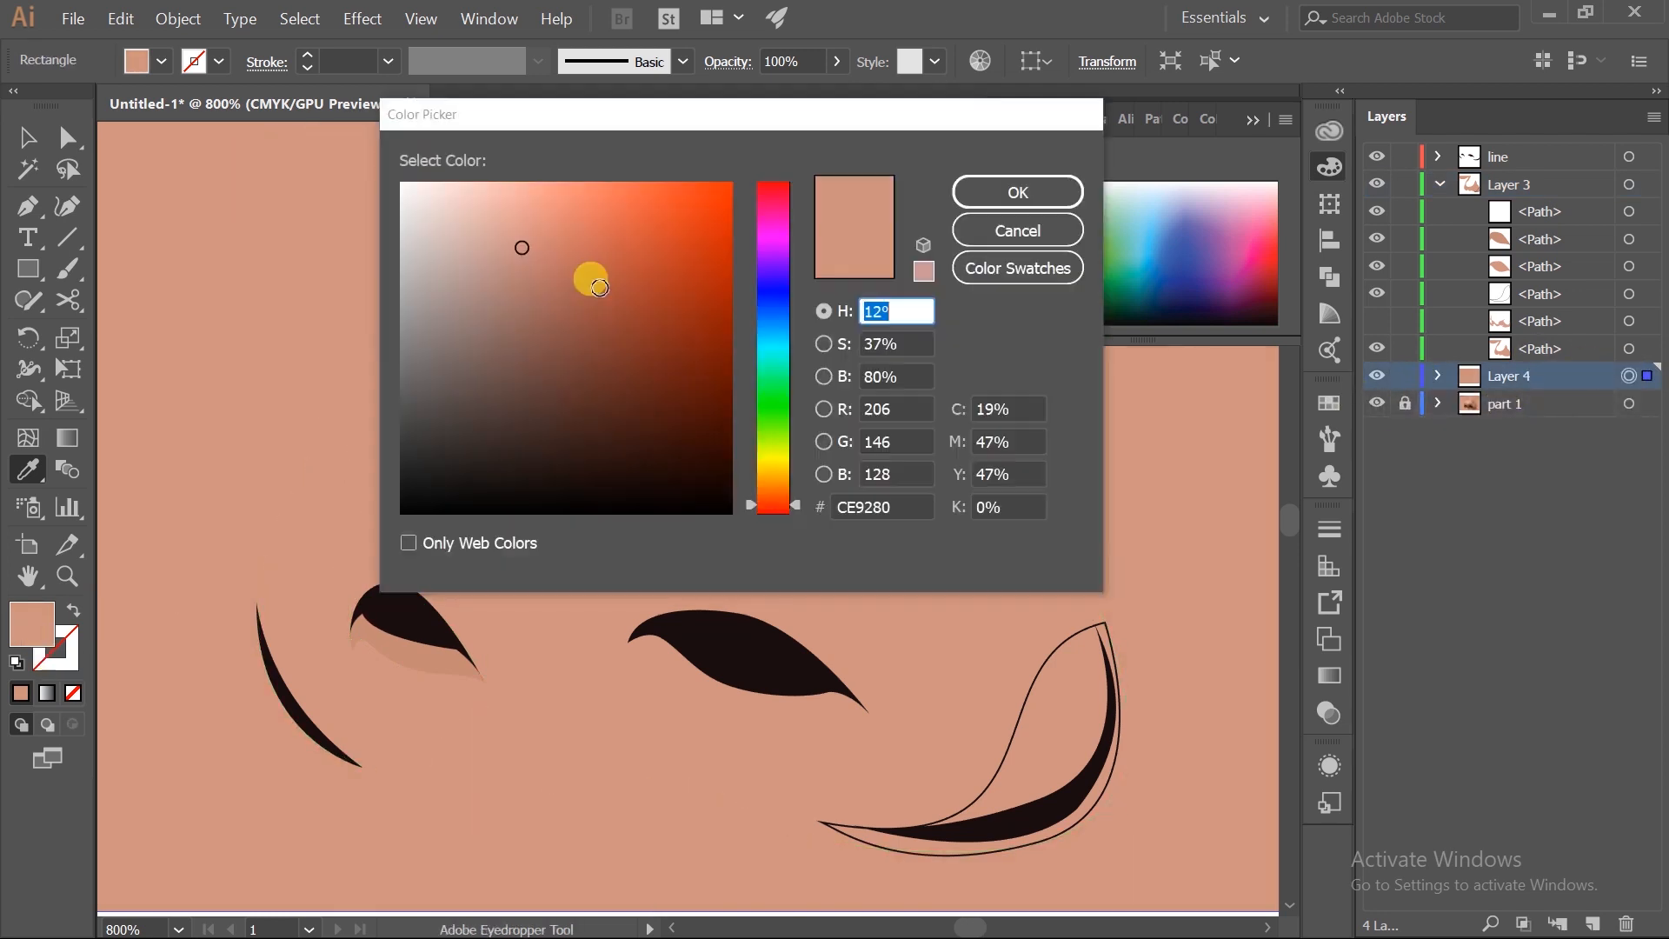
pyautogui.click(503, 238)
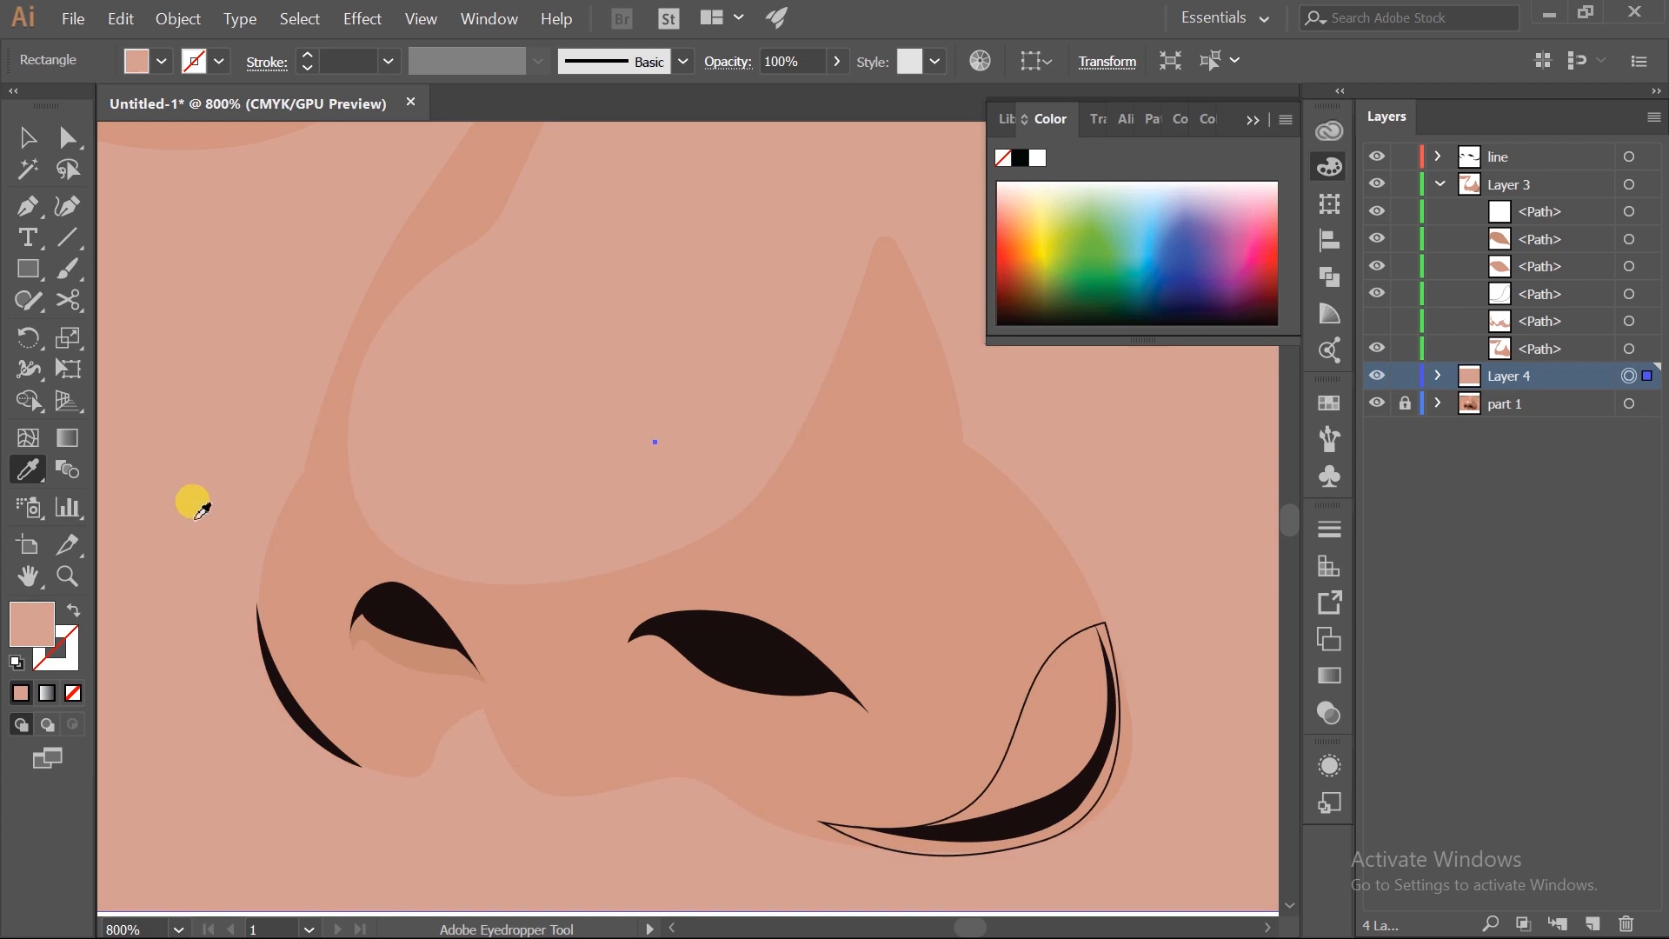
# - Set the background rectangle's fill to the pinker skin tone D1938B with an 8° hue, and deselect it
pyautogui.click(297, 506)
pyautogui.doubleClick(30, 624)
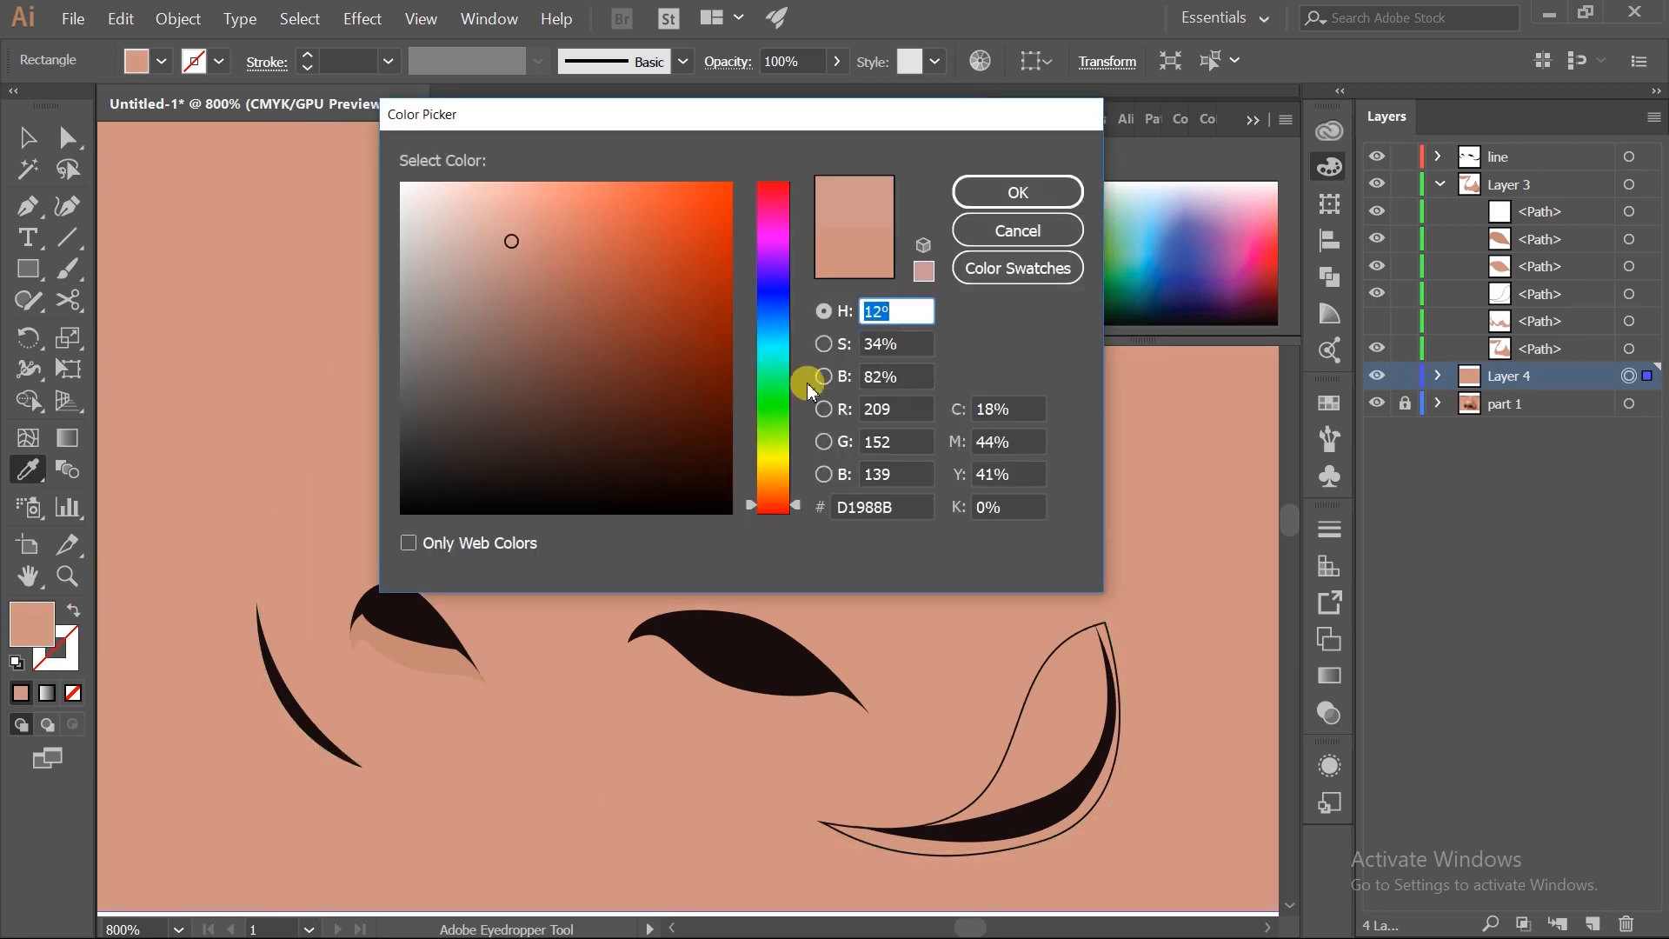
pyautogui.moveTo(779, 507); pyautogui.dragTo(780, 520)
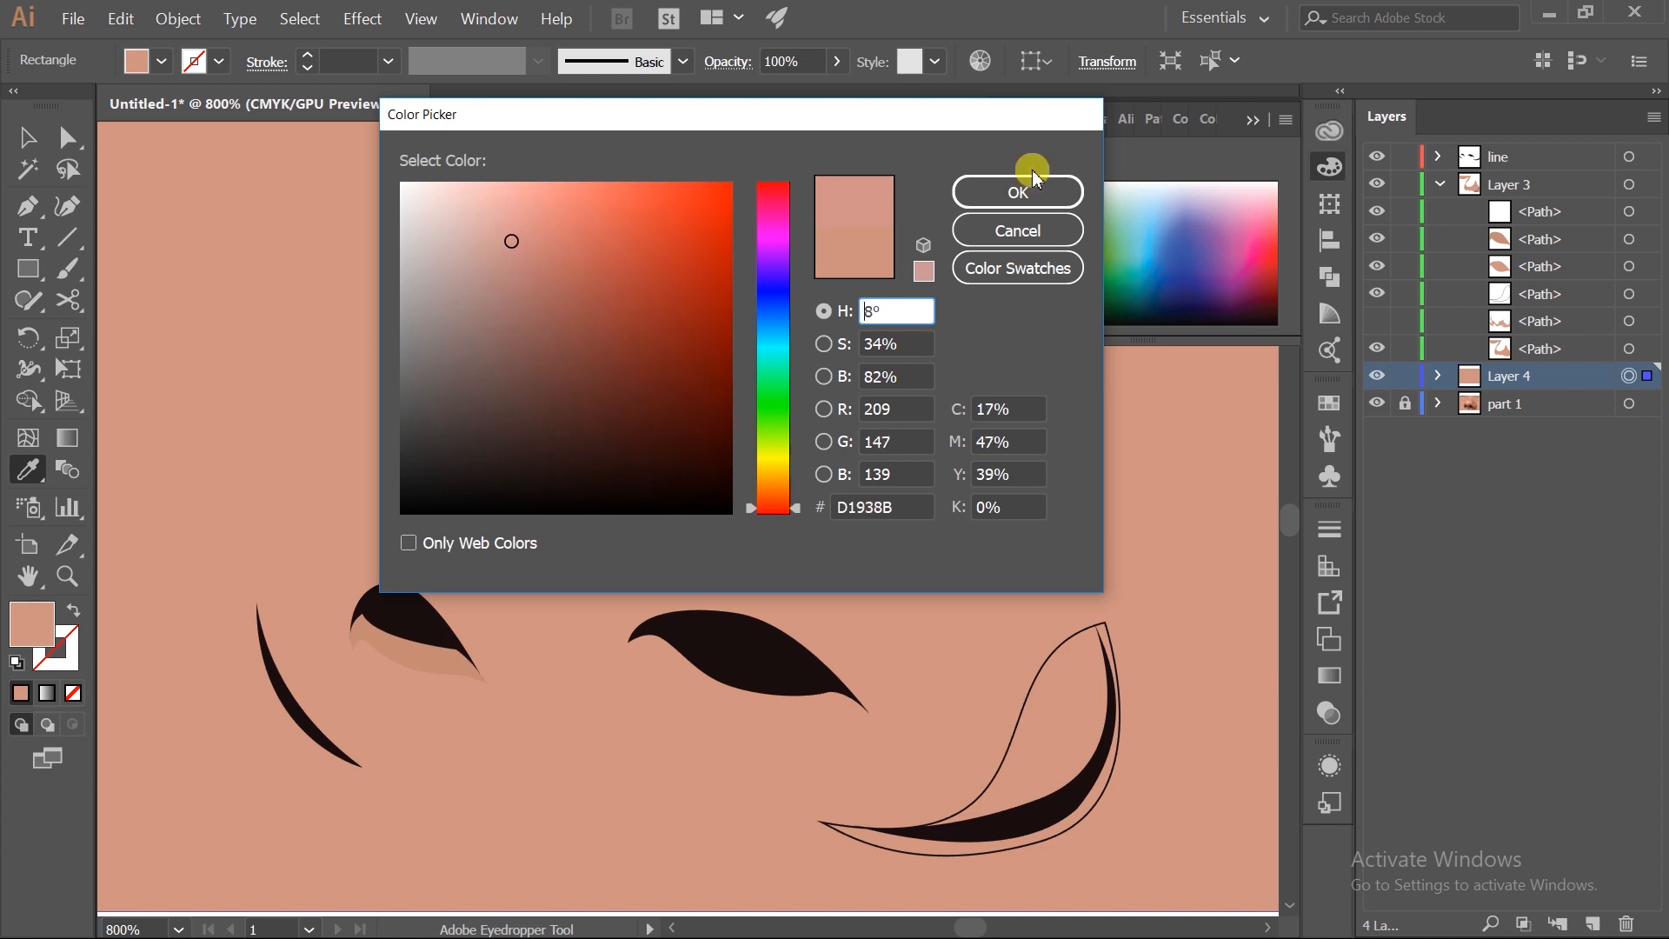
pyautogui.click(1000, 189)
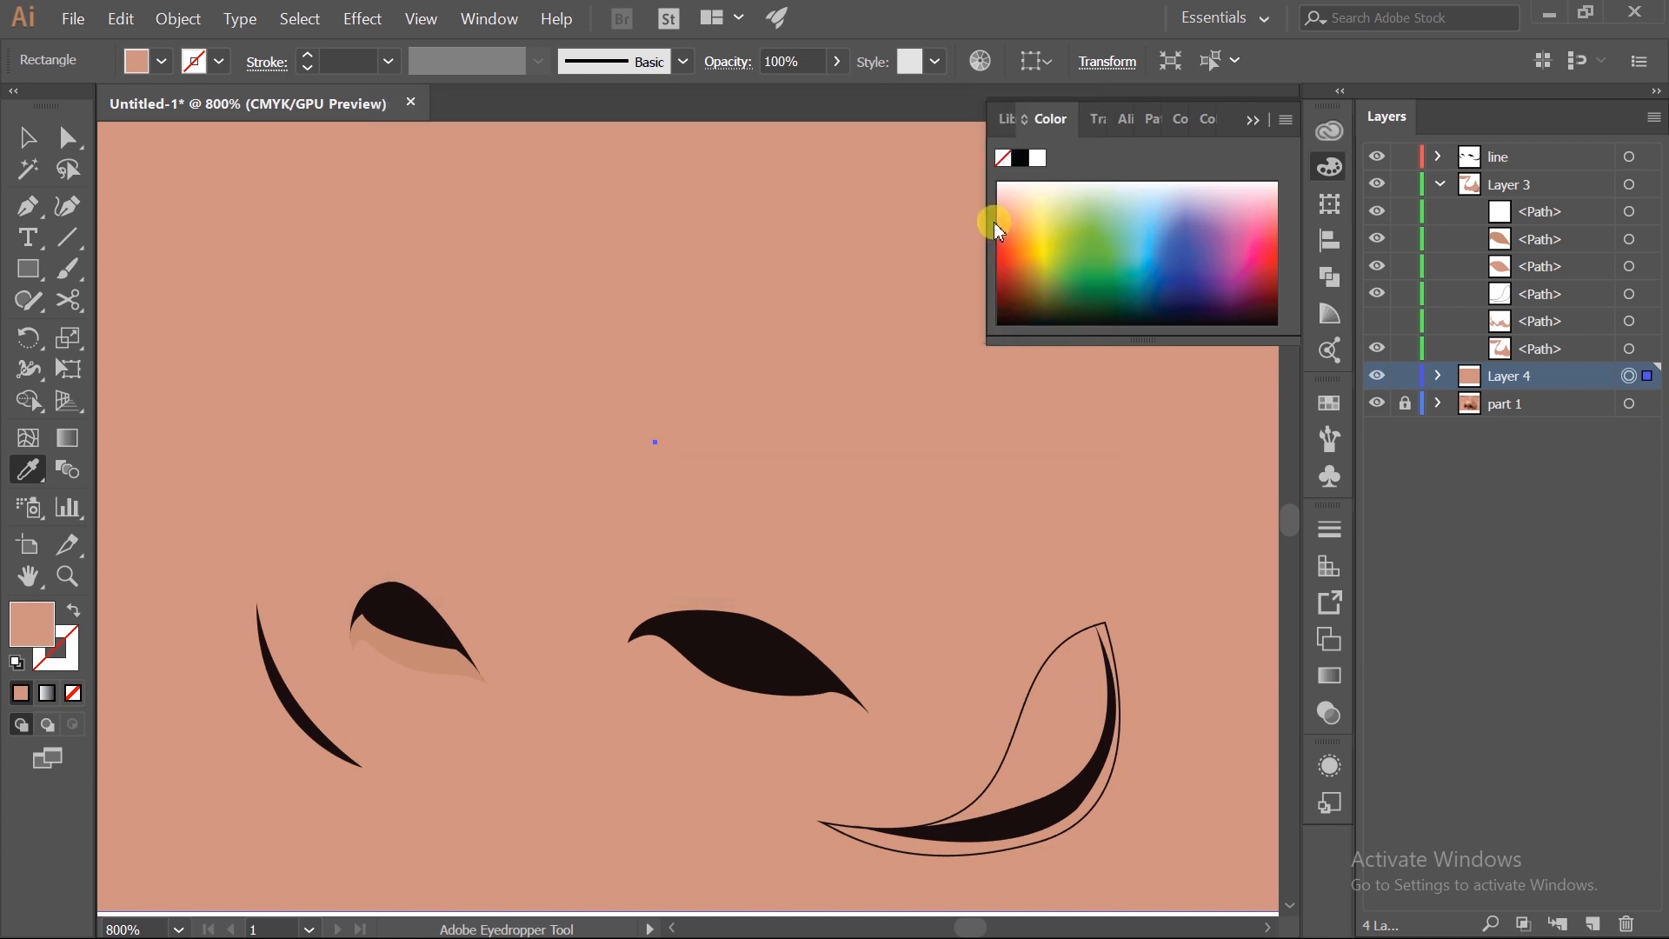
pyautogui.scroll(-2, 697, 388)
pyautogui.keyDown('ctrl'); pyautogui.click(1057, 474); pyautogui.keyUp('ctrl')
# - Show the inner shadow path on Layer 3 and fill it with a slightly altered skin tone in the Color Picker
pyautogui.scroll(2, 541, 461)
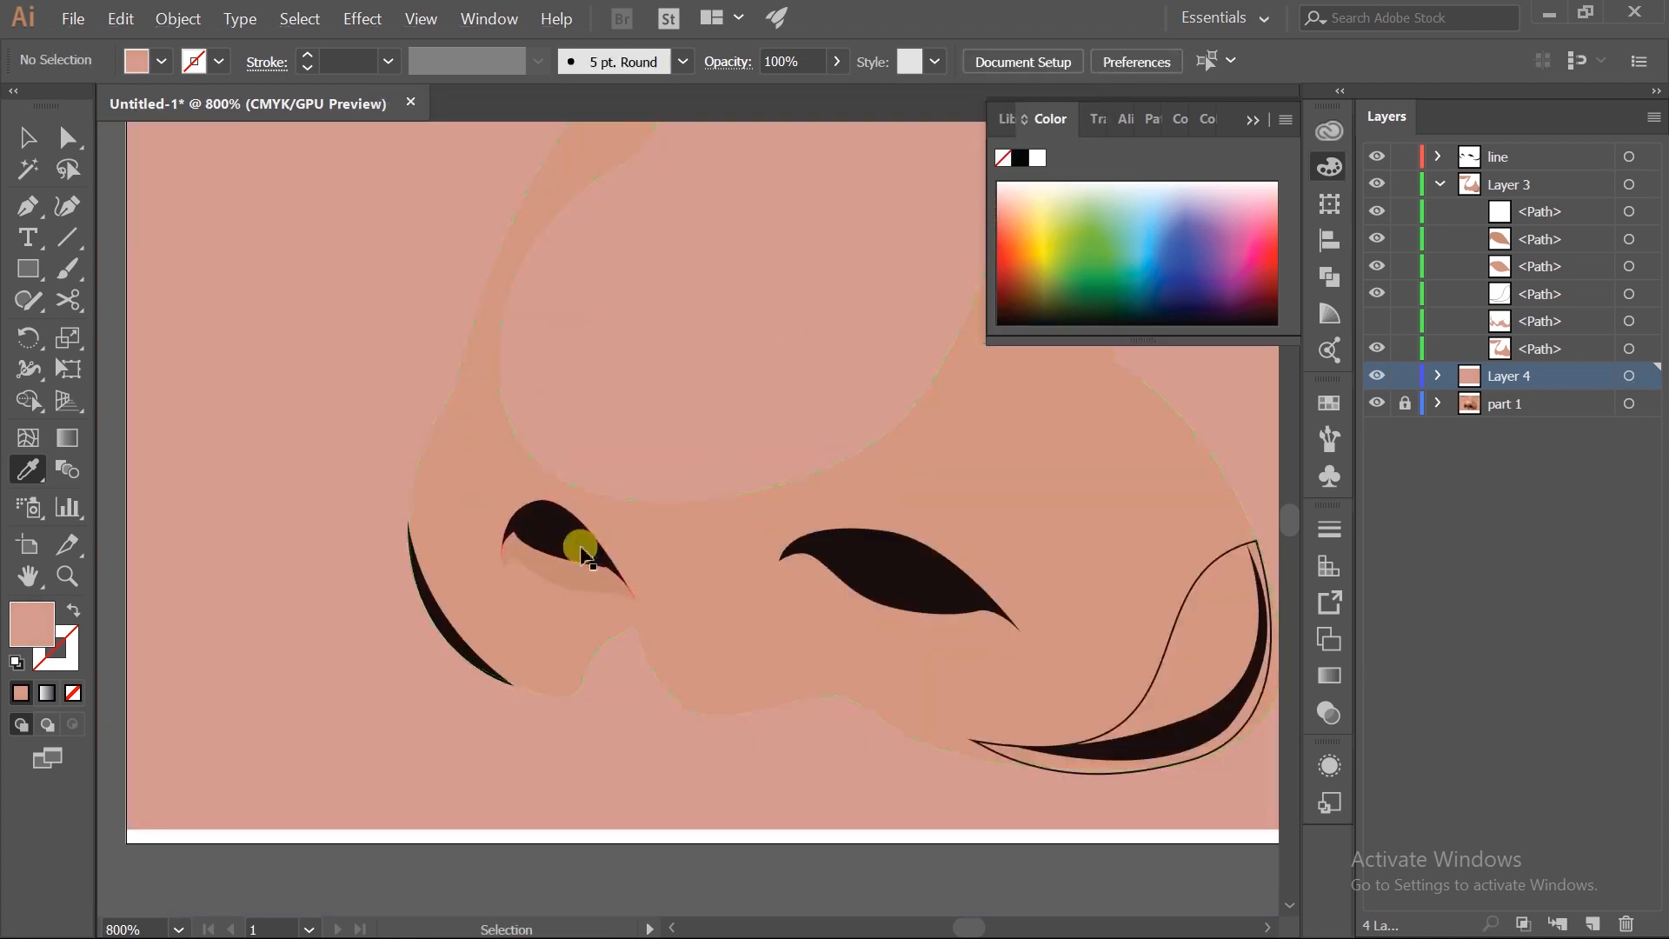
pyautogui.click(1628, 321)
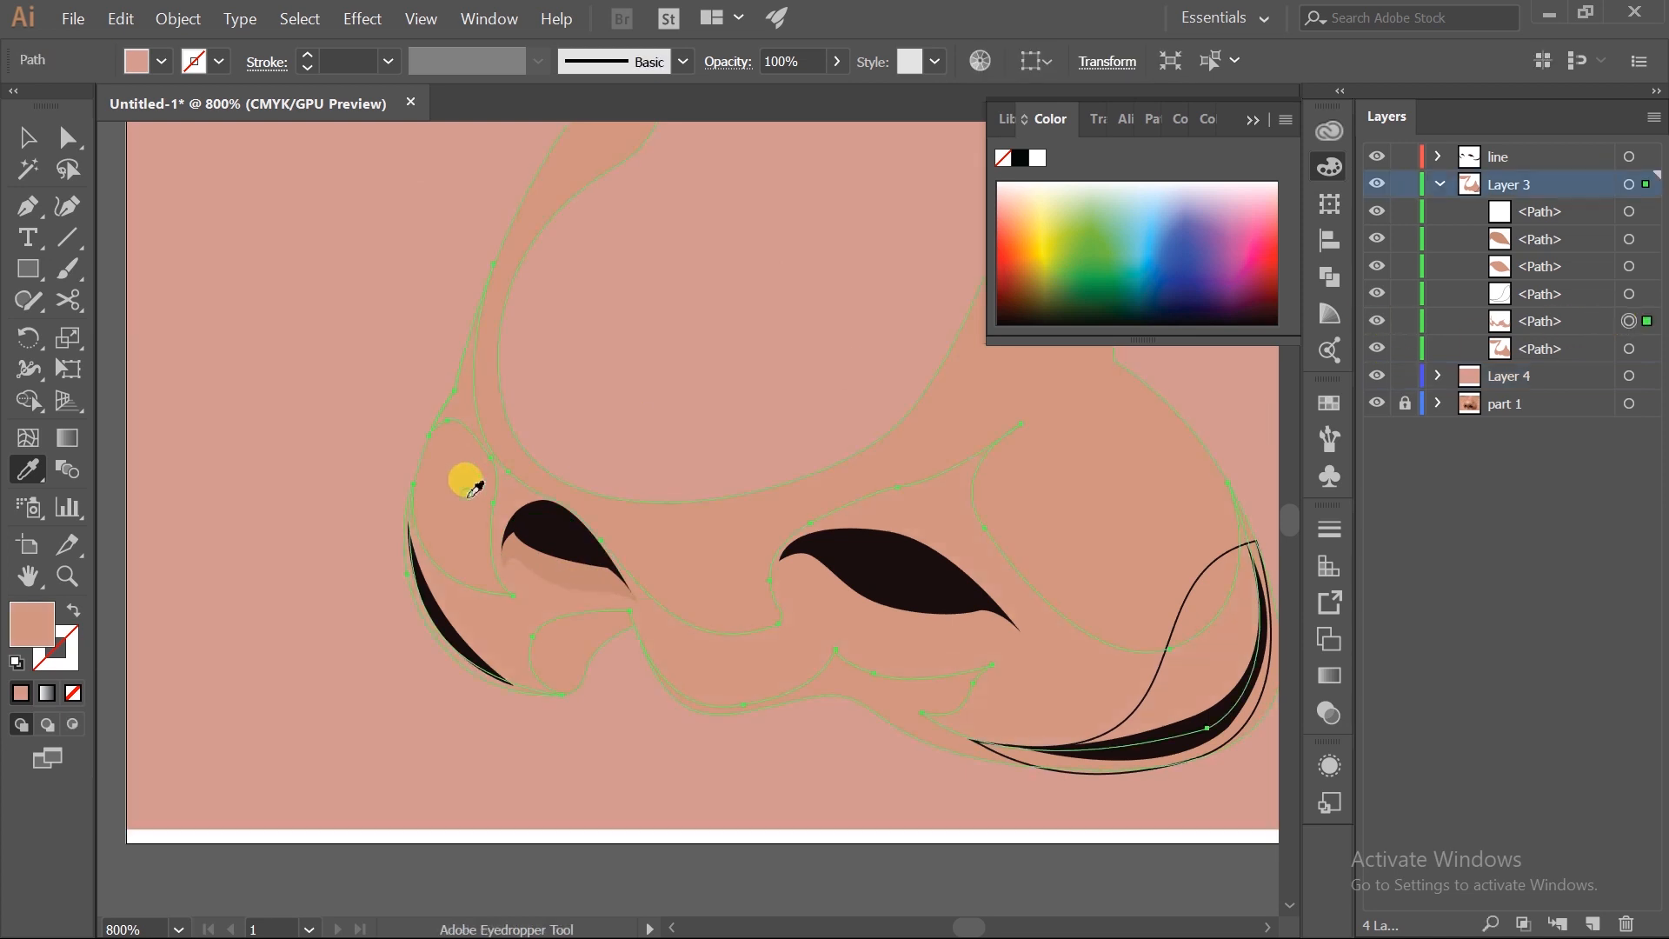
pyautogui.doubleClick(53, 623)
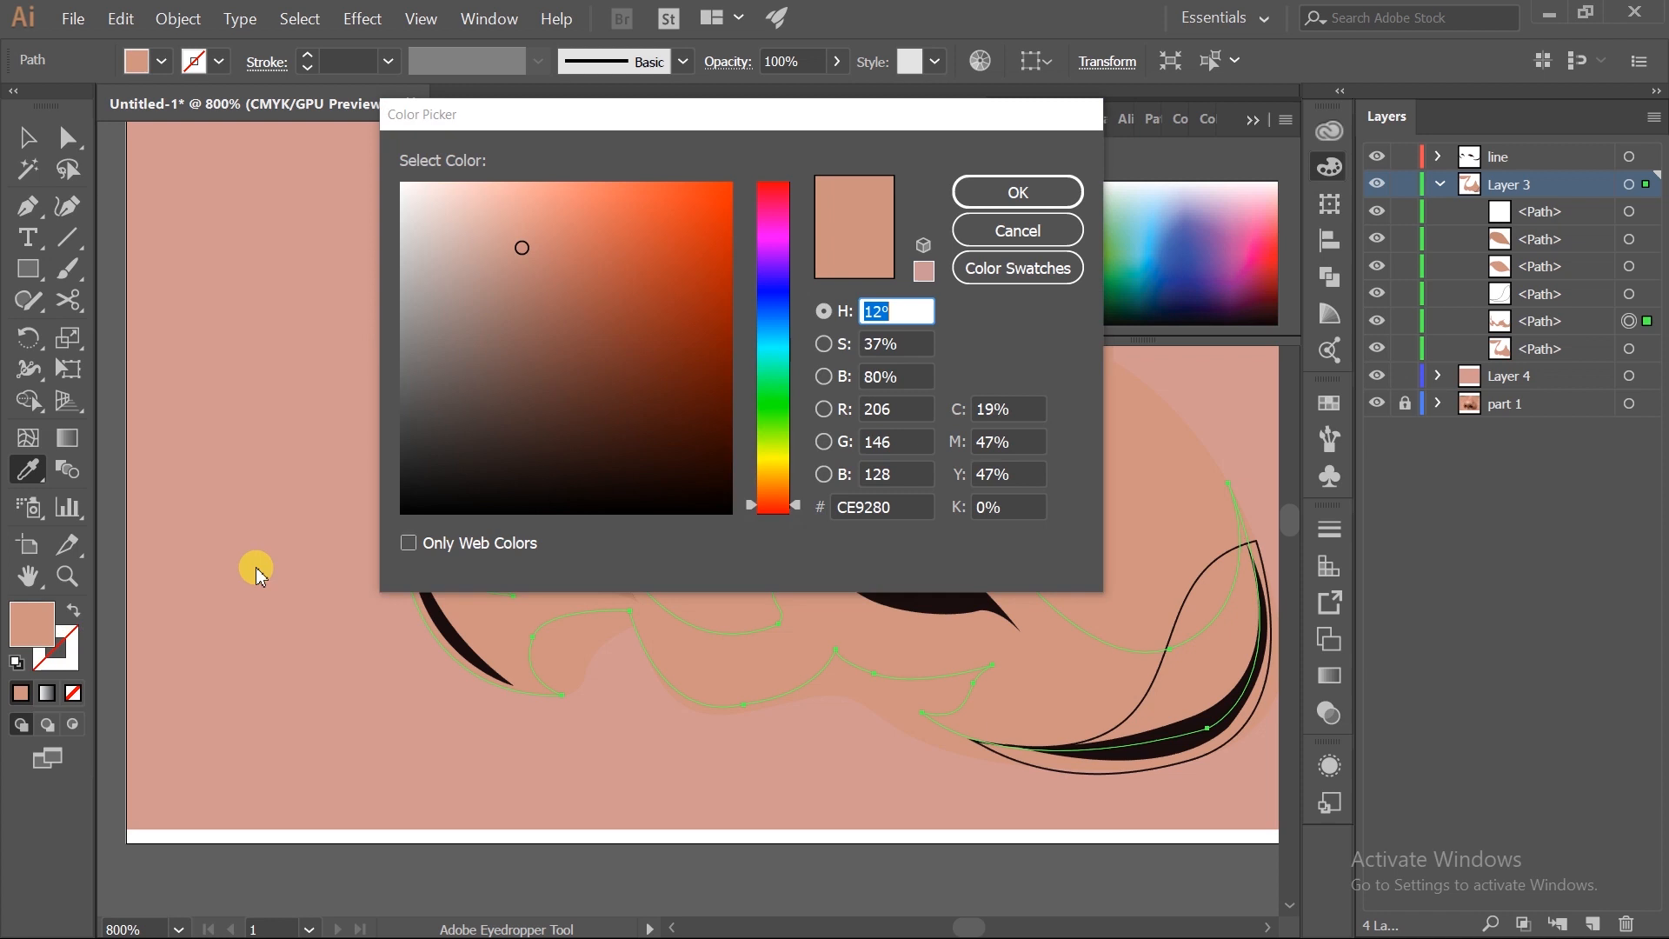
pyautogui.click(513, 246)
pyautogui.click(965, 193)
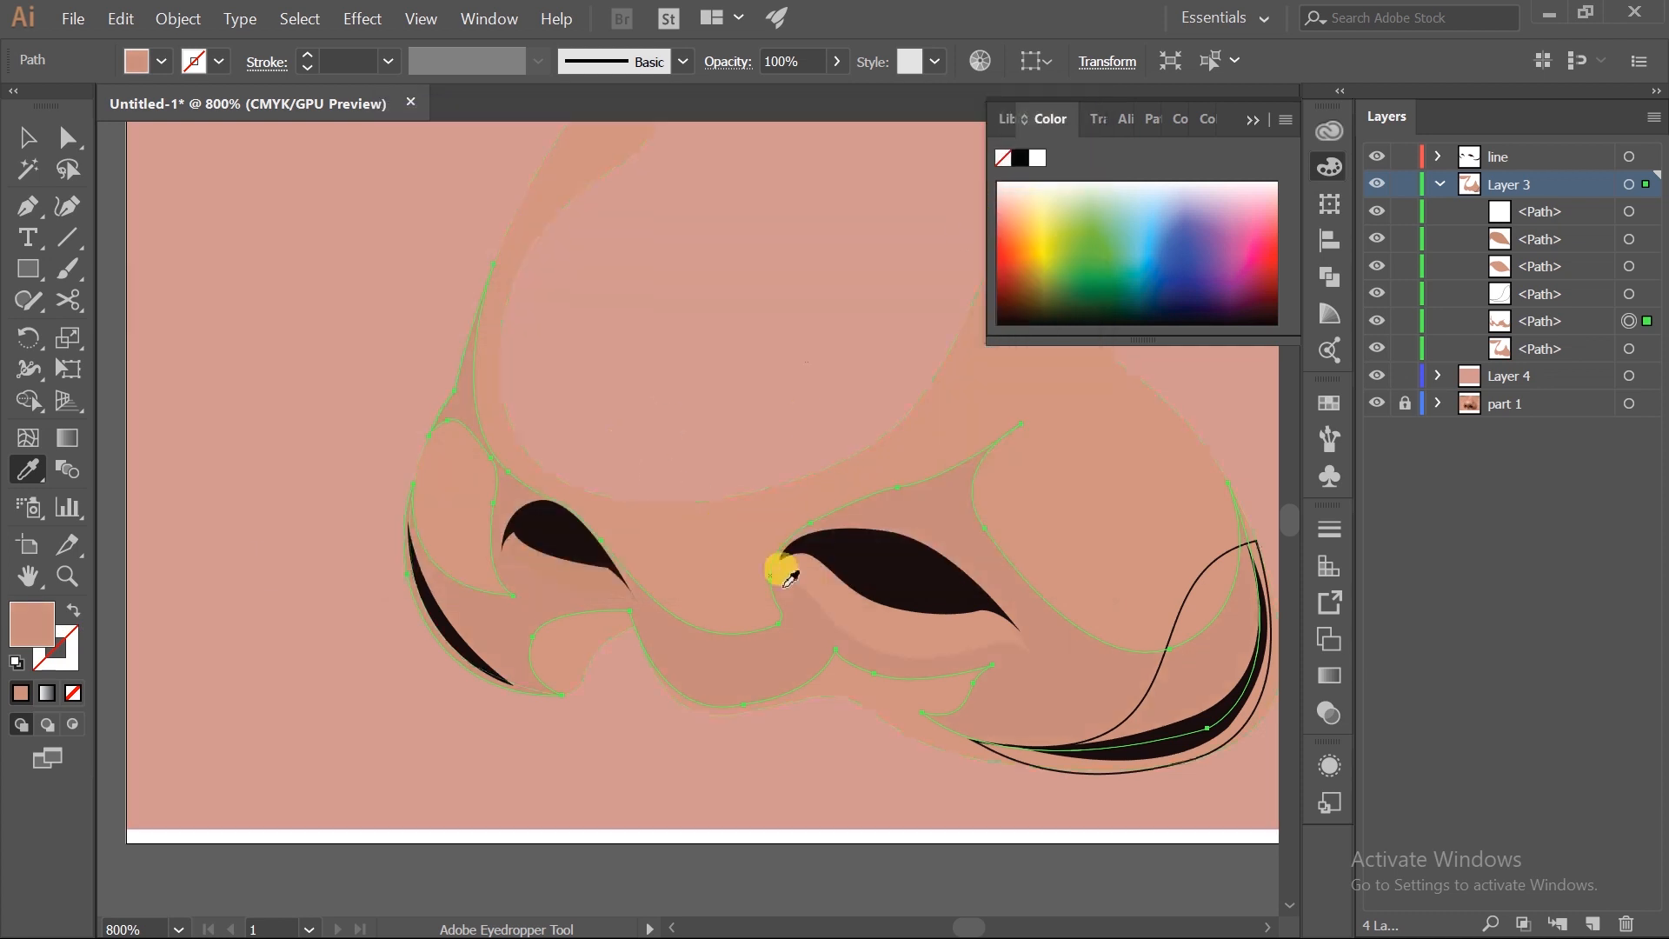
# - Fill the inner shadow path with the nostrils' near-black at 5% opacity, deselect it and lock Layer 4
pyautogui.click(567, 532)
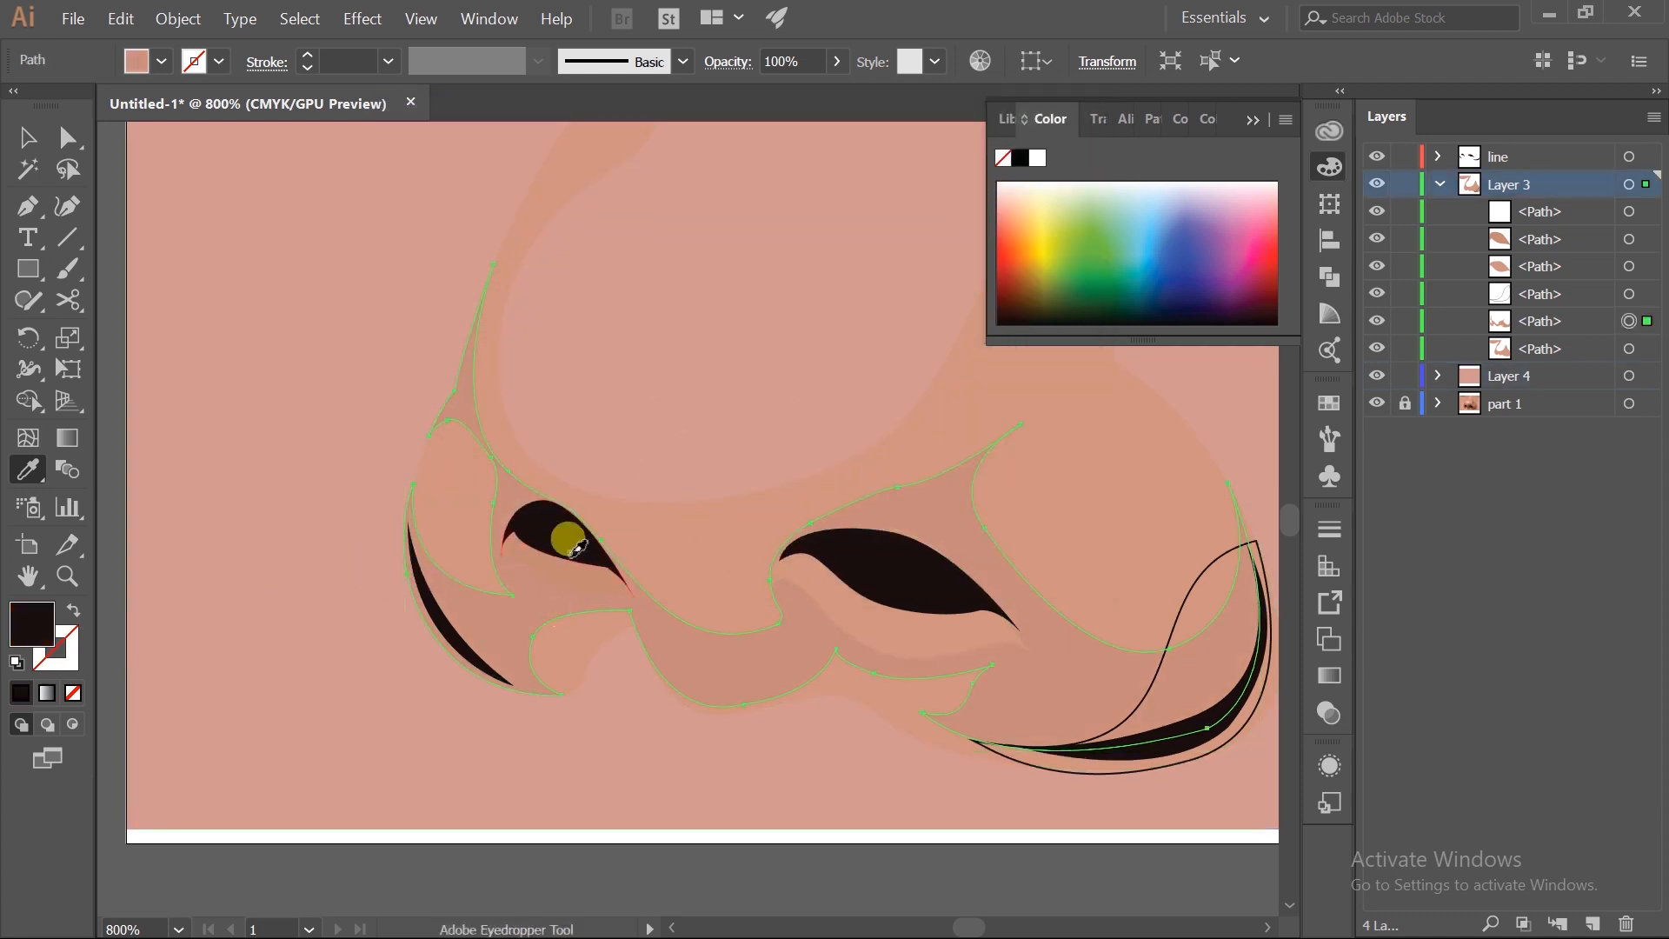
pyautogui.click(836, 61)
pyautogui.click(764, 92)
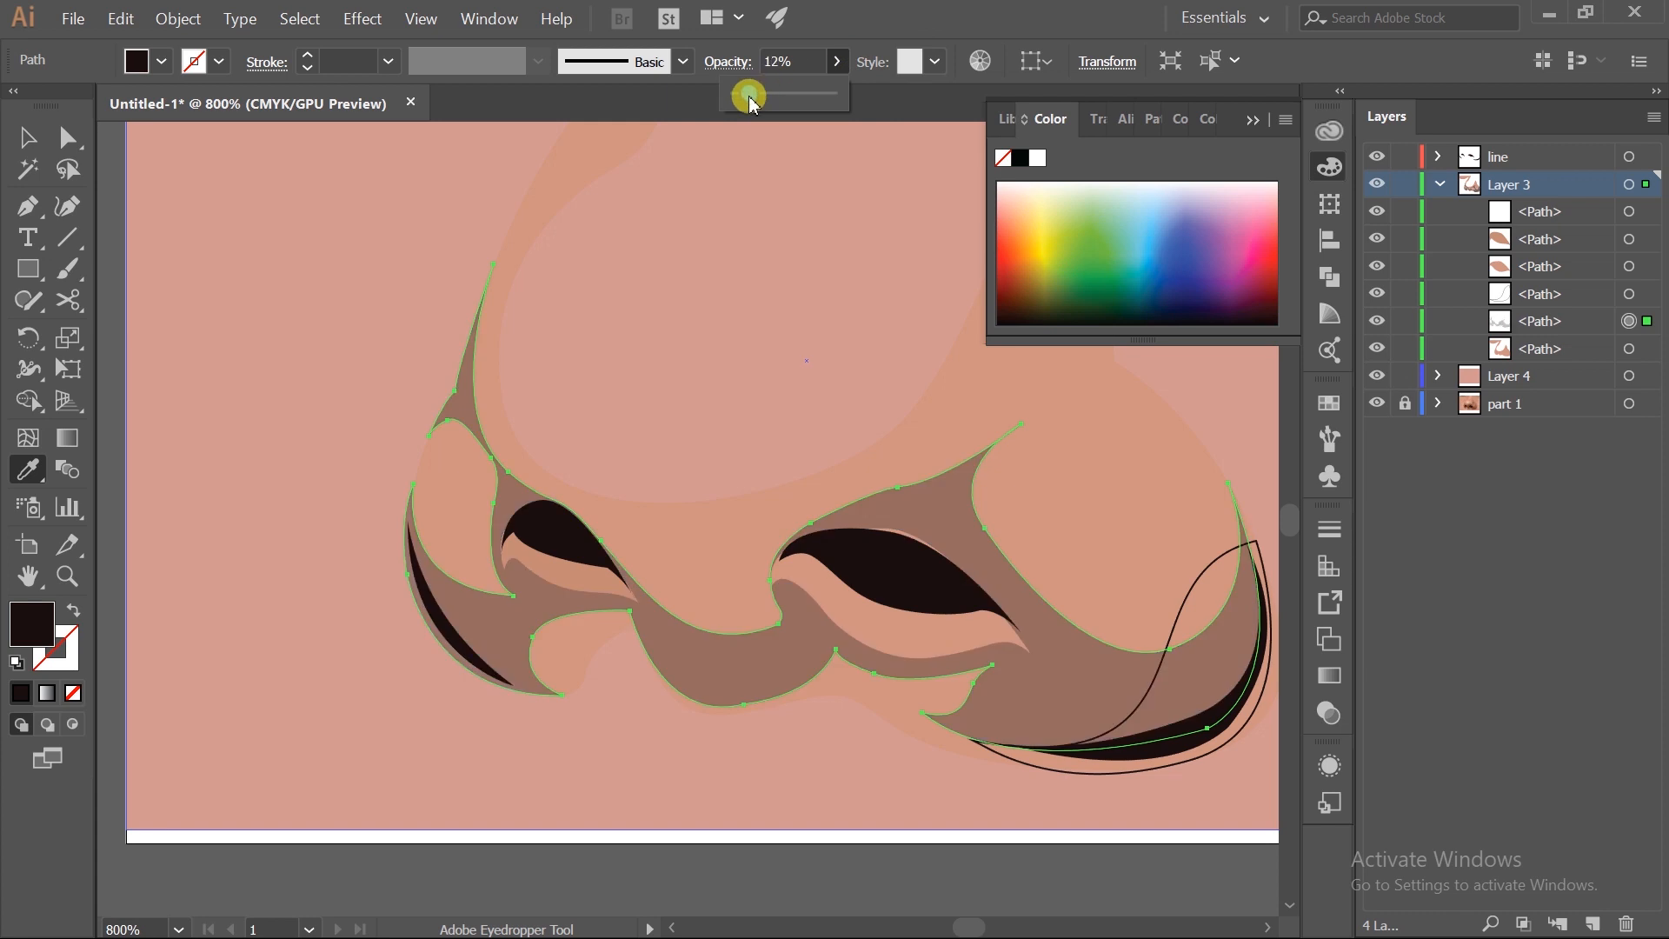
pyautogui.moveTo(750, 96); pyautogui.dragTo(744, 94)
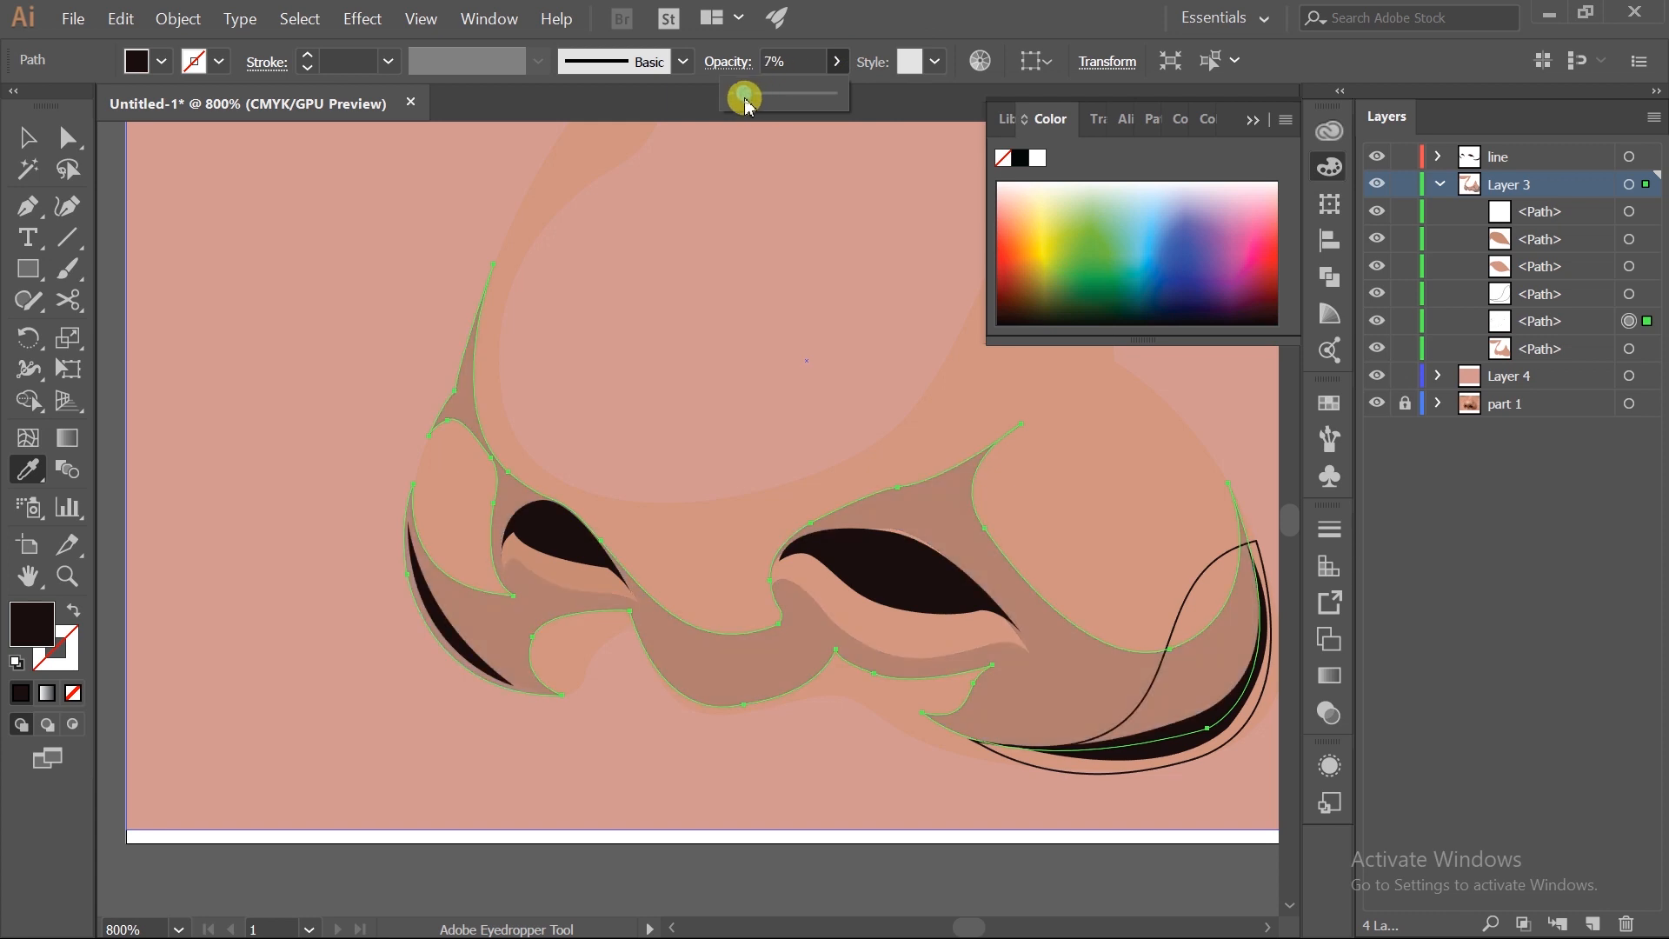
pyautogui.keyDown('ctrl'); pyautogui.click(362, 387); pyautogui.keyUp('ctrl')
pyautogui.keyDown('ctrl'); pyautogui.click(391, 869); pyautogui.keyUp('ctrl')
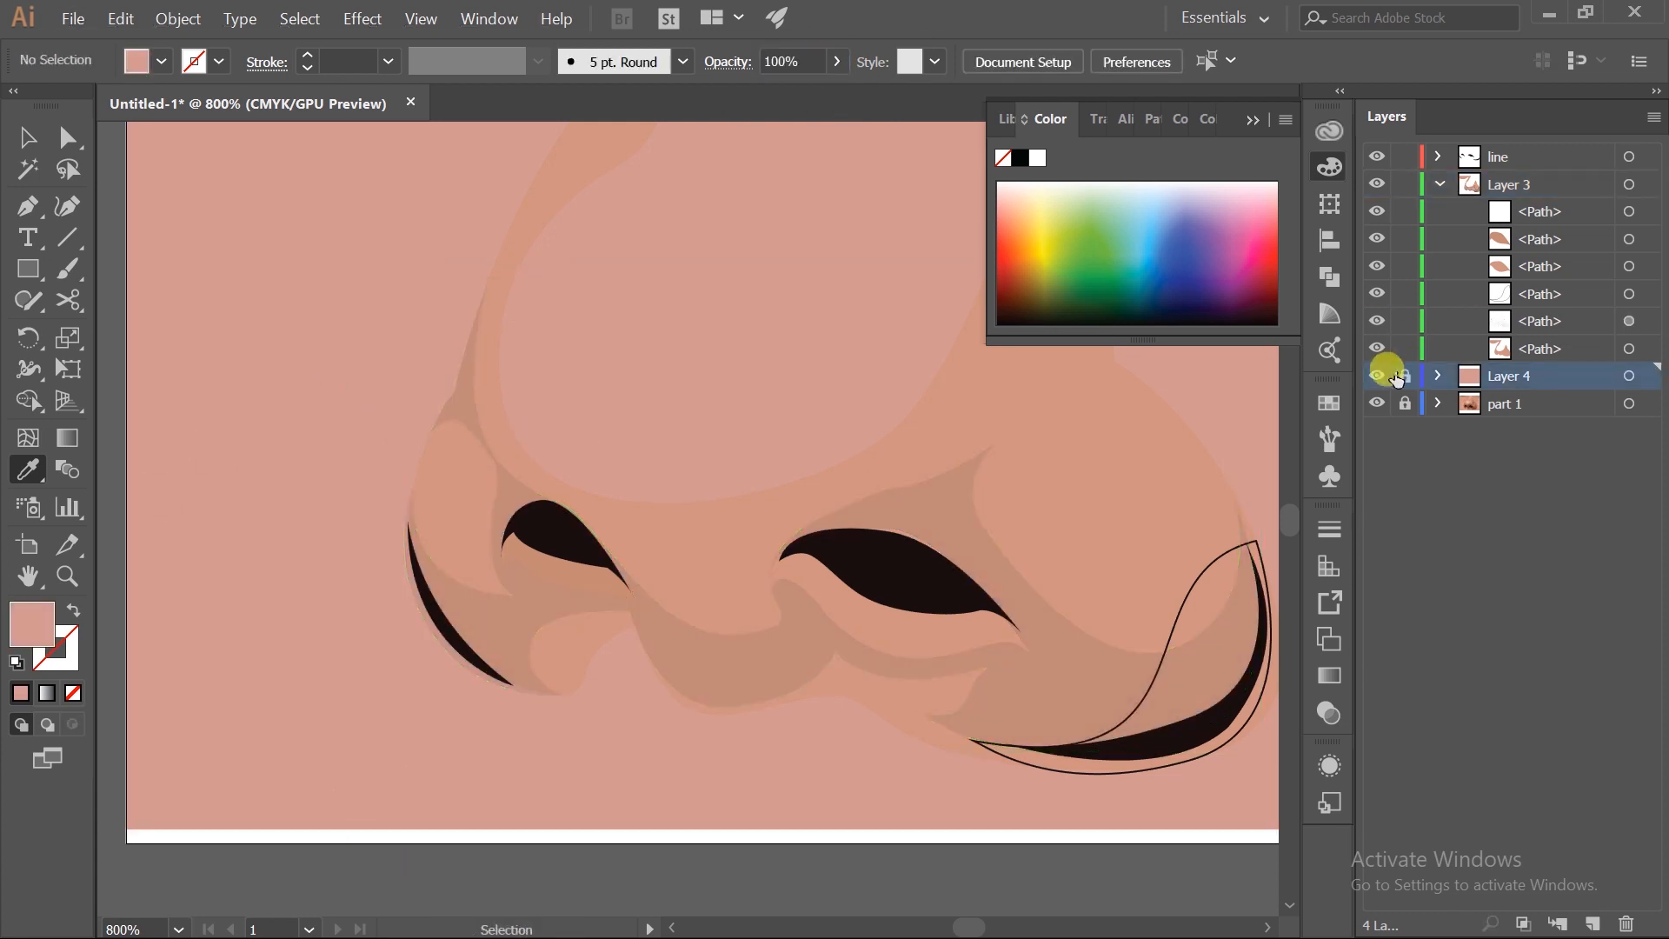
# - Fill the right nostril's lower shape with the nostrils' near-black at 15% opacity
pyautogui.keyDown('ctrl'); pyautogui.click(861, 619); pyautogui.keyUp('ctrl')
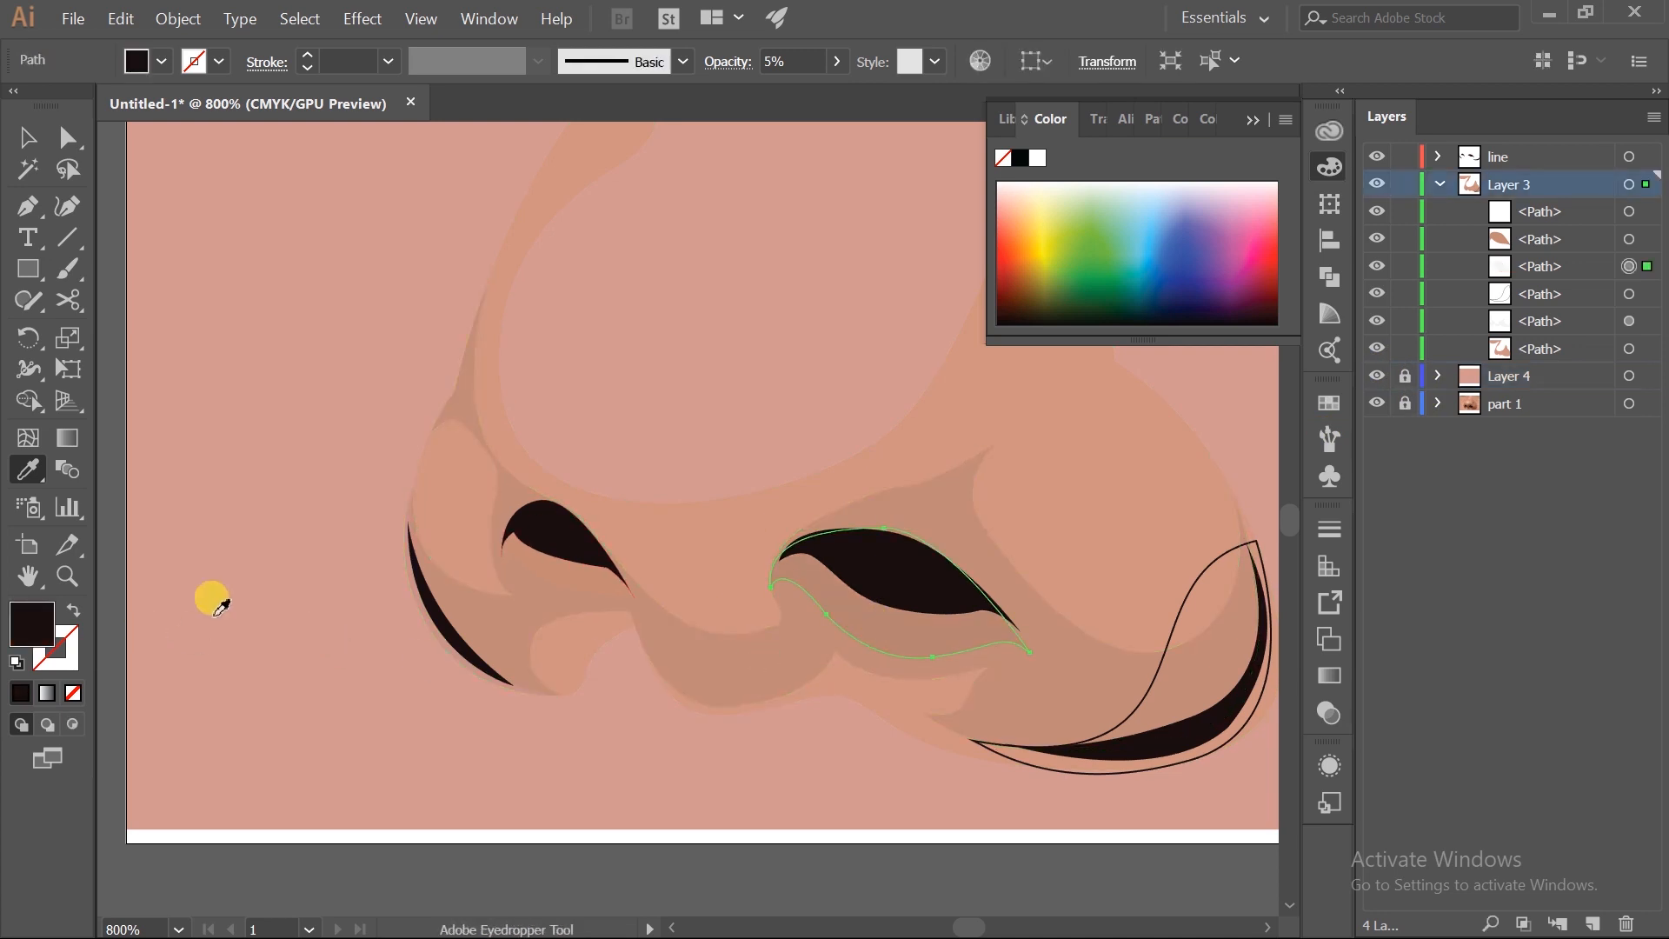
pyautogui.click(569, 531)
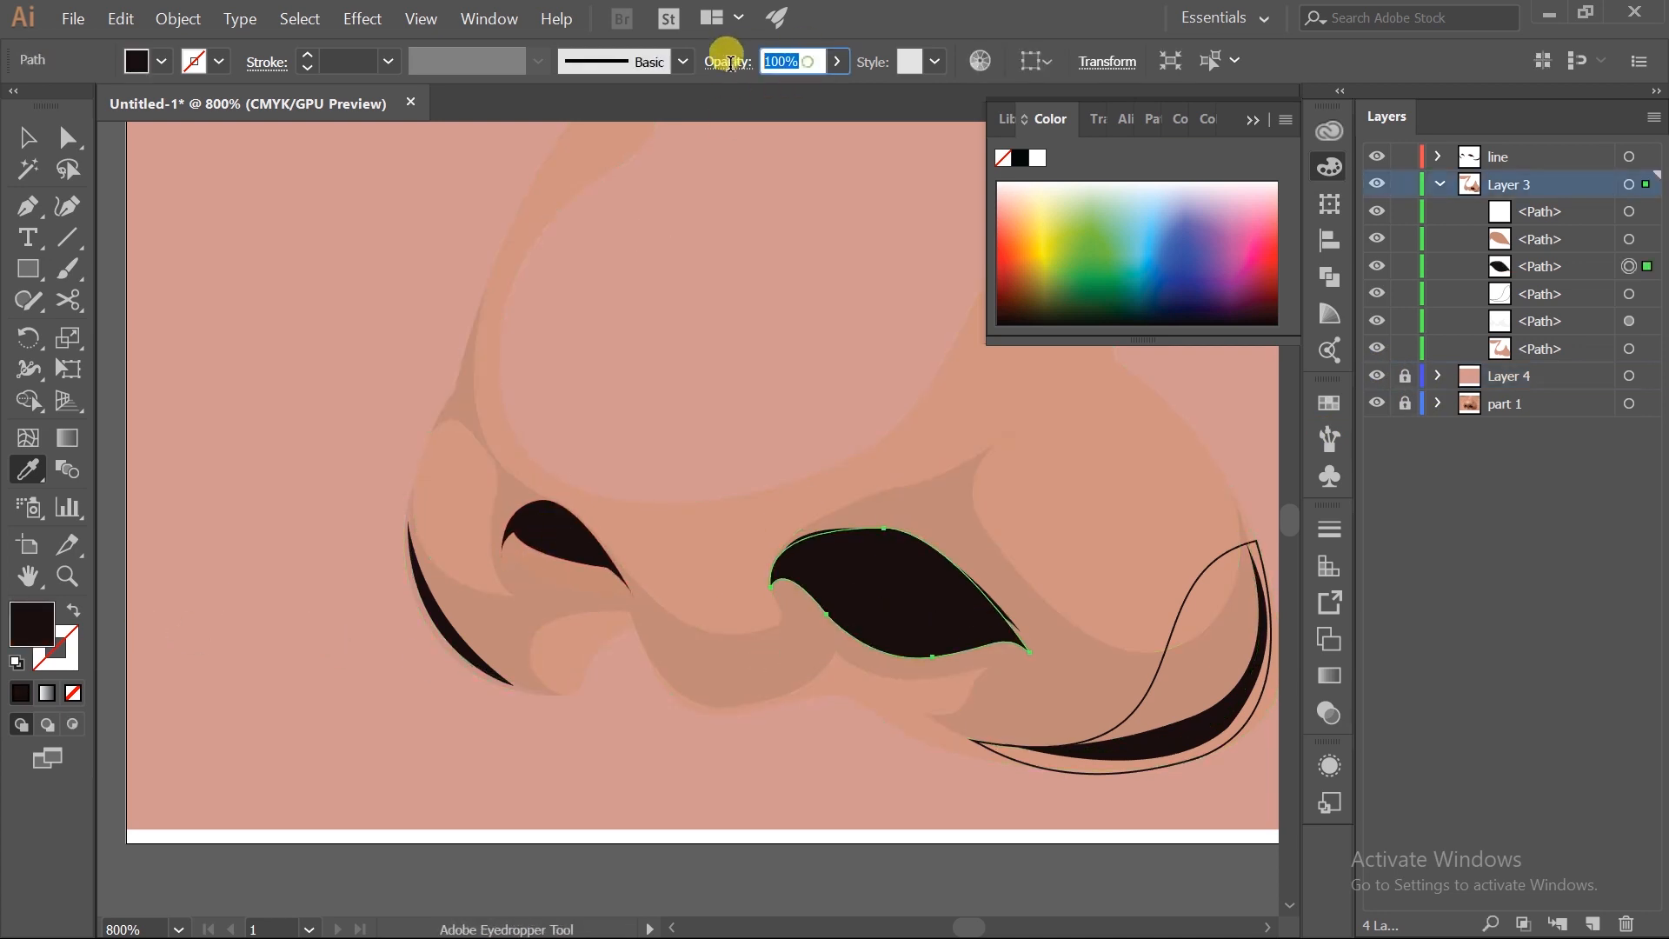
pyautogui.hotkey('ctrl', 'z')
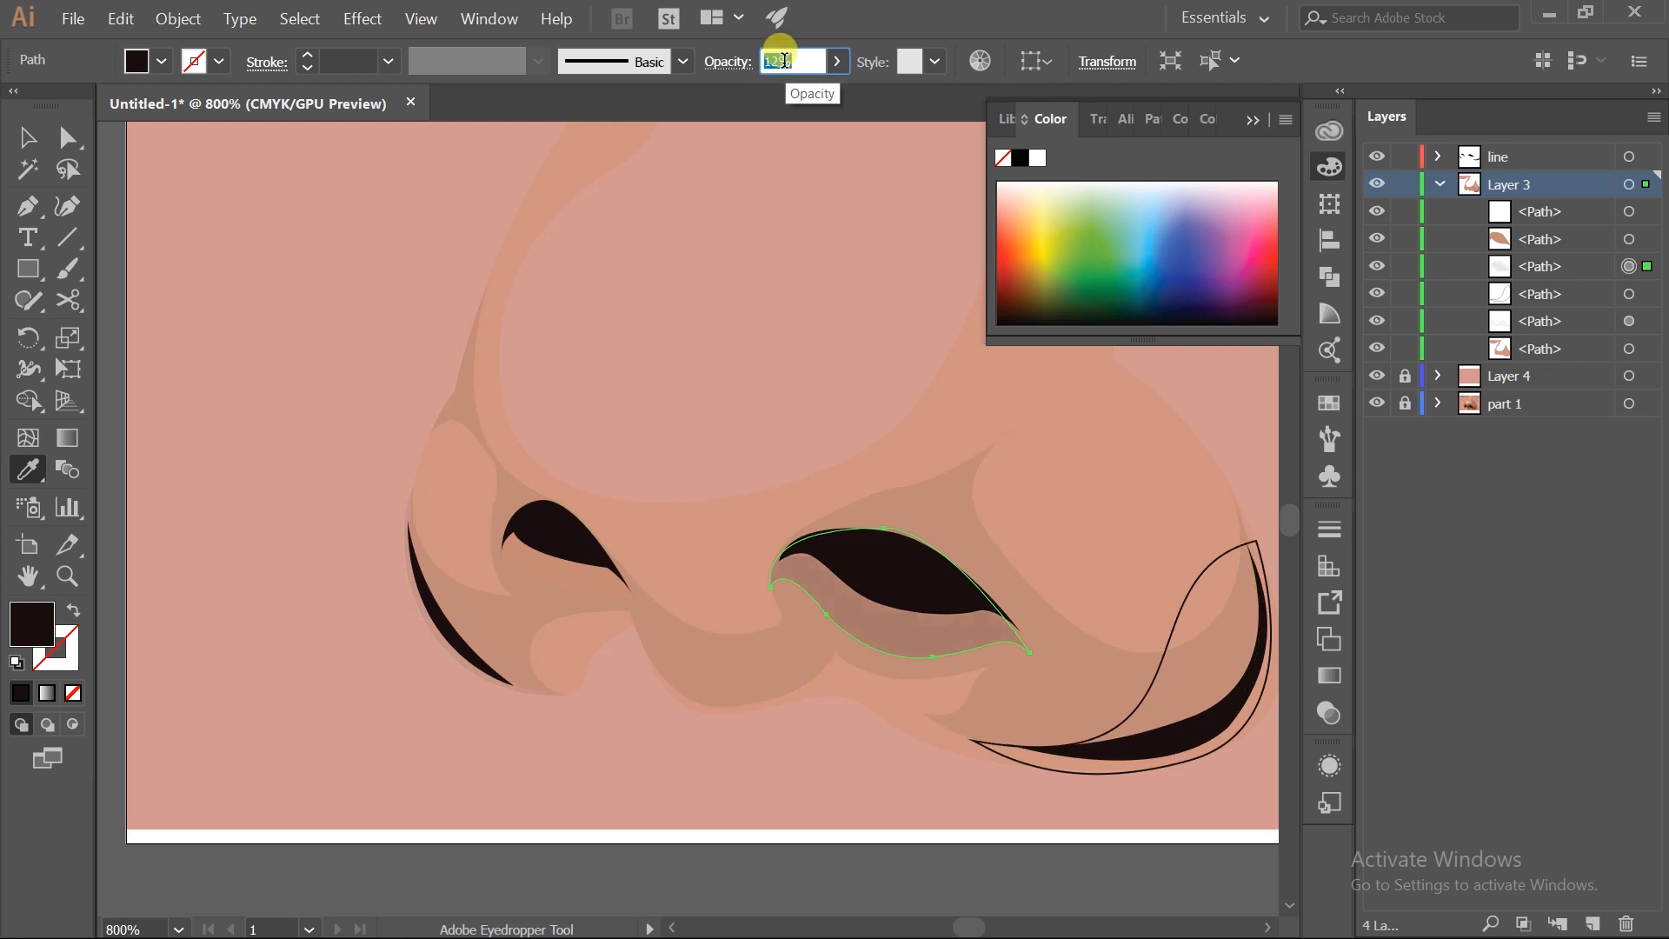
# - Copy the right lower shape's 15% near-black fill onto the left nostril's lower shape and deselect it
pyautogui.keyDown('ctrl'); pyautogui.click(569, 576); pyautogui.keyUp('ctrl')
pyautogui.click(802, 578)
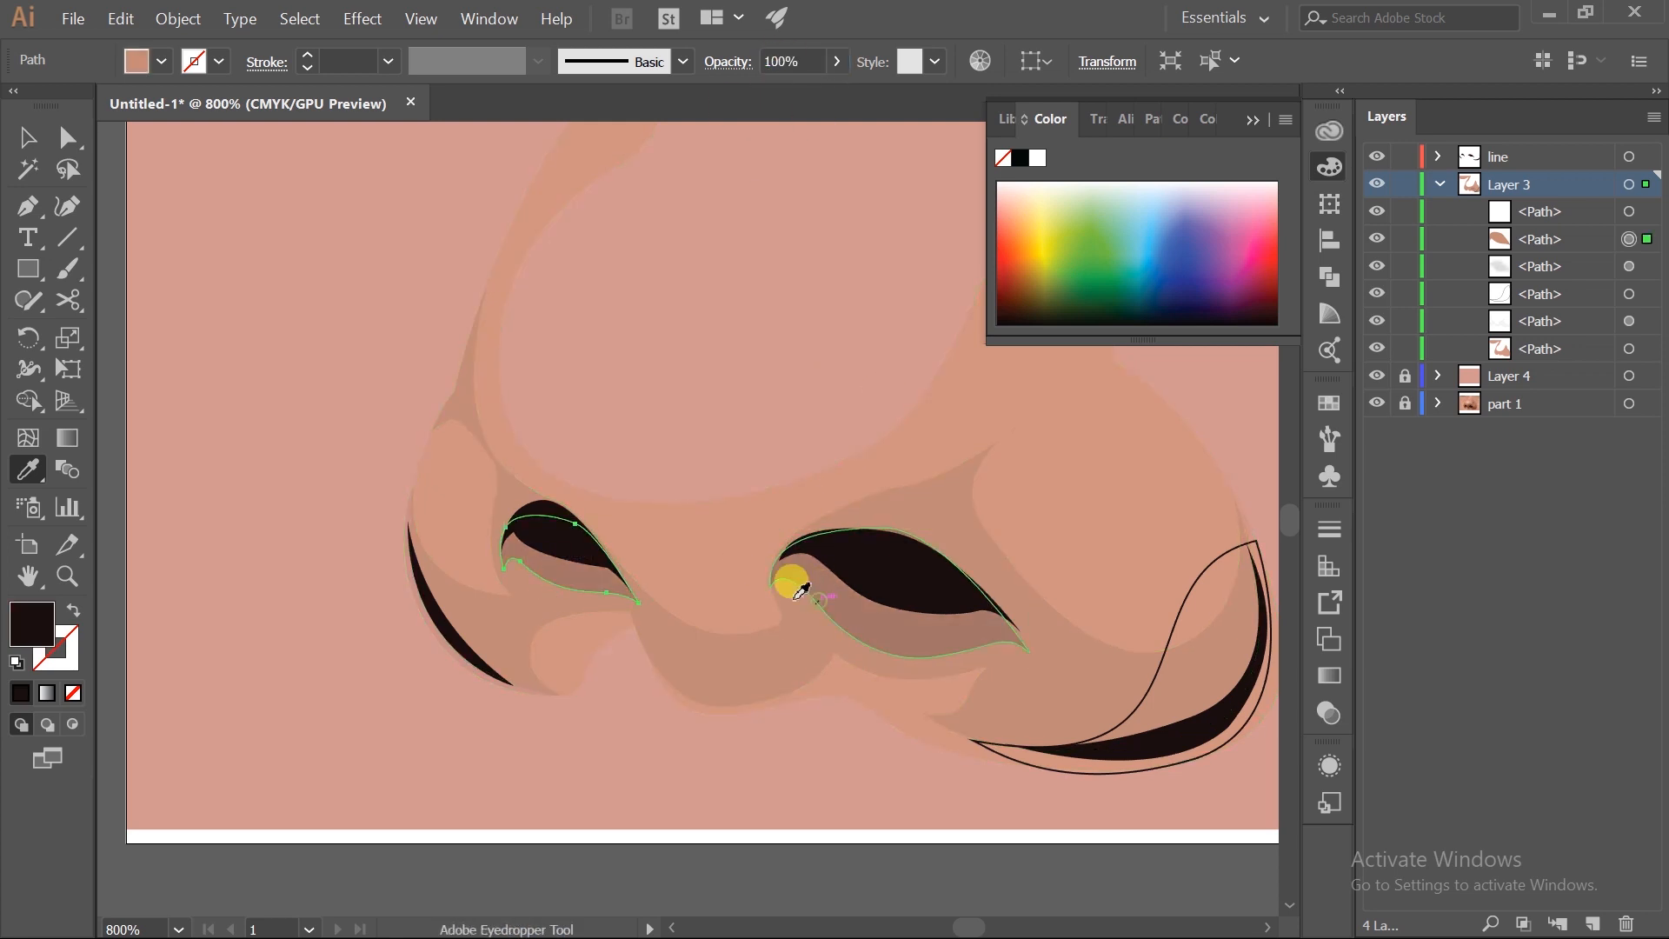
pyautogui.hotkey('ctrl', '-')
pyautogui.hotkey('ctrl', '-')
pyautogui.hotkey('ctrl', '-')
pyautogui.keyDown('ctrl'); pyautogui.click(824, 694); pyautogui.keyUp('ctrl')
# - Give the outlined shape on the right nose wing the nostril lower shapes' near-black fill at 15% opacity
pyautogui.scroll(6, 805, 552)
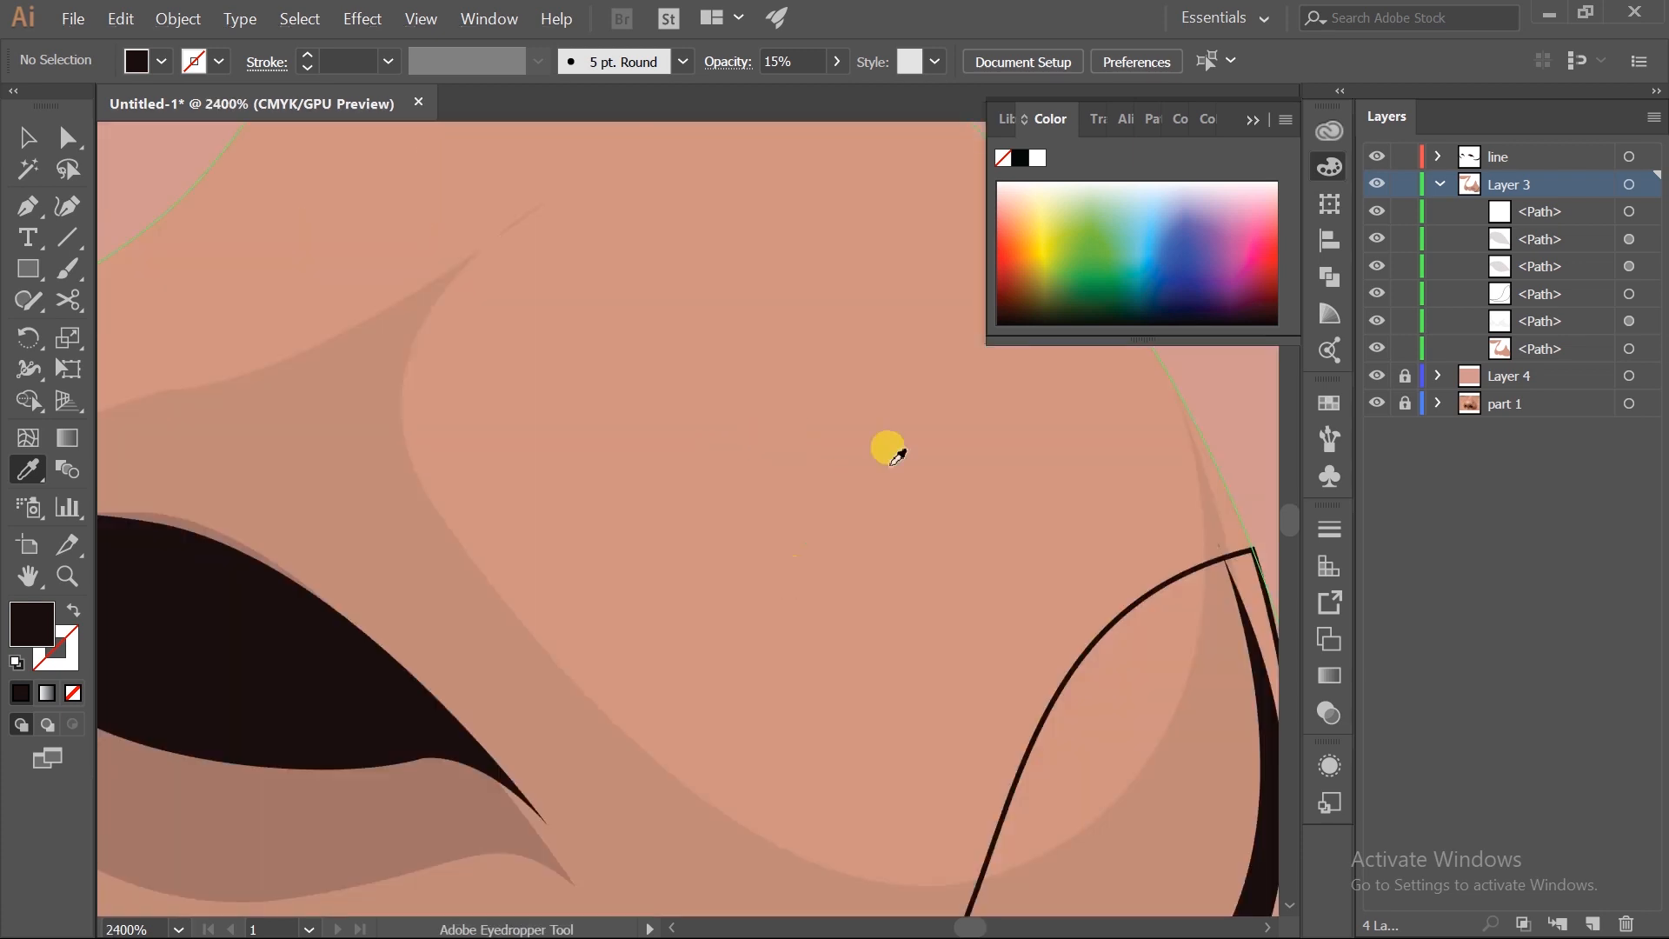
pyautogui.scroll(-2, 885, 449)
pyautogui.scroll(-3, 805, 408)
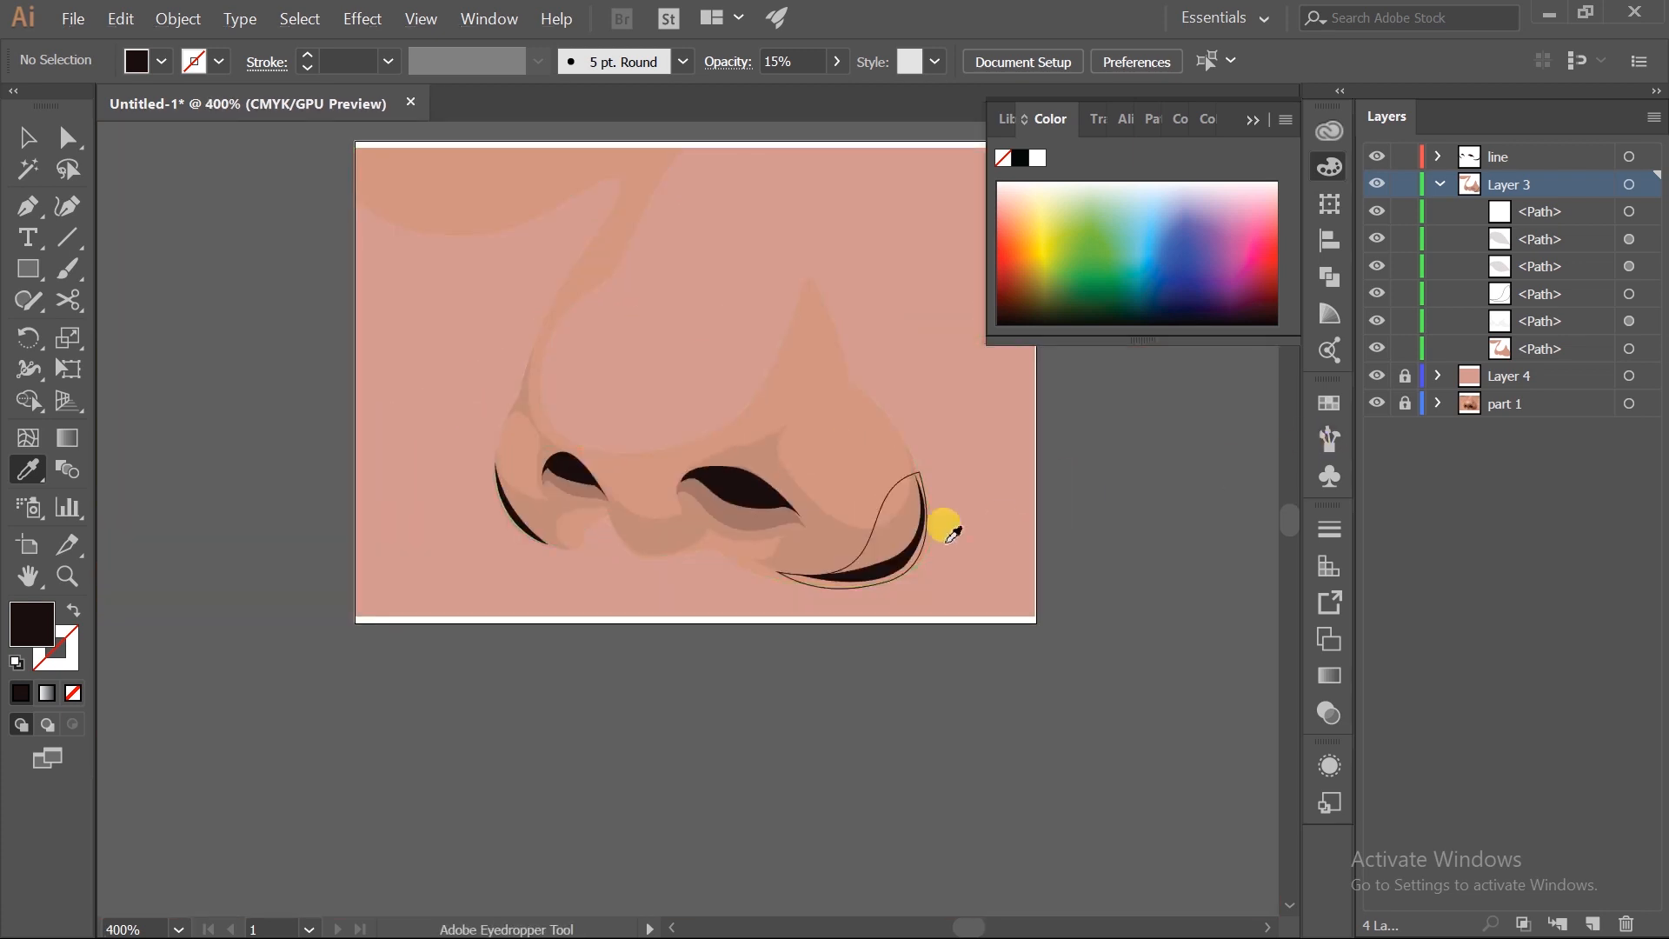
pyautogui.scroll(2, 952, 532)
pyautogui.keyDown('ctrl'); pyautogui.click(765, 510); pyautogui.keyUp('ctrl')
pyautogui.click(707, 530)
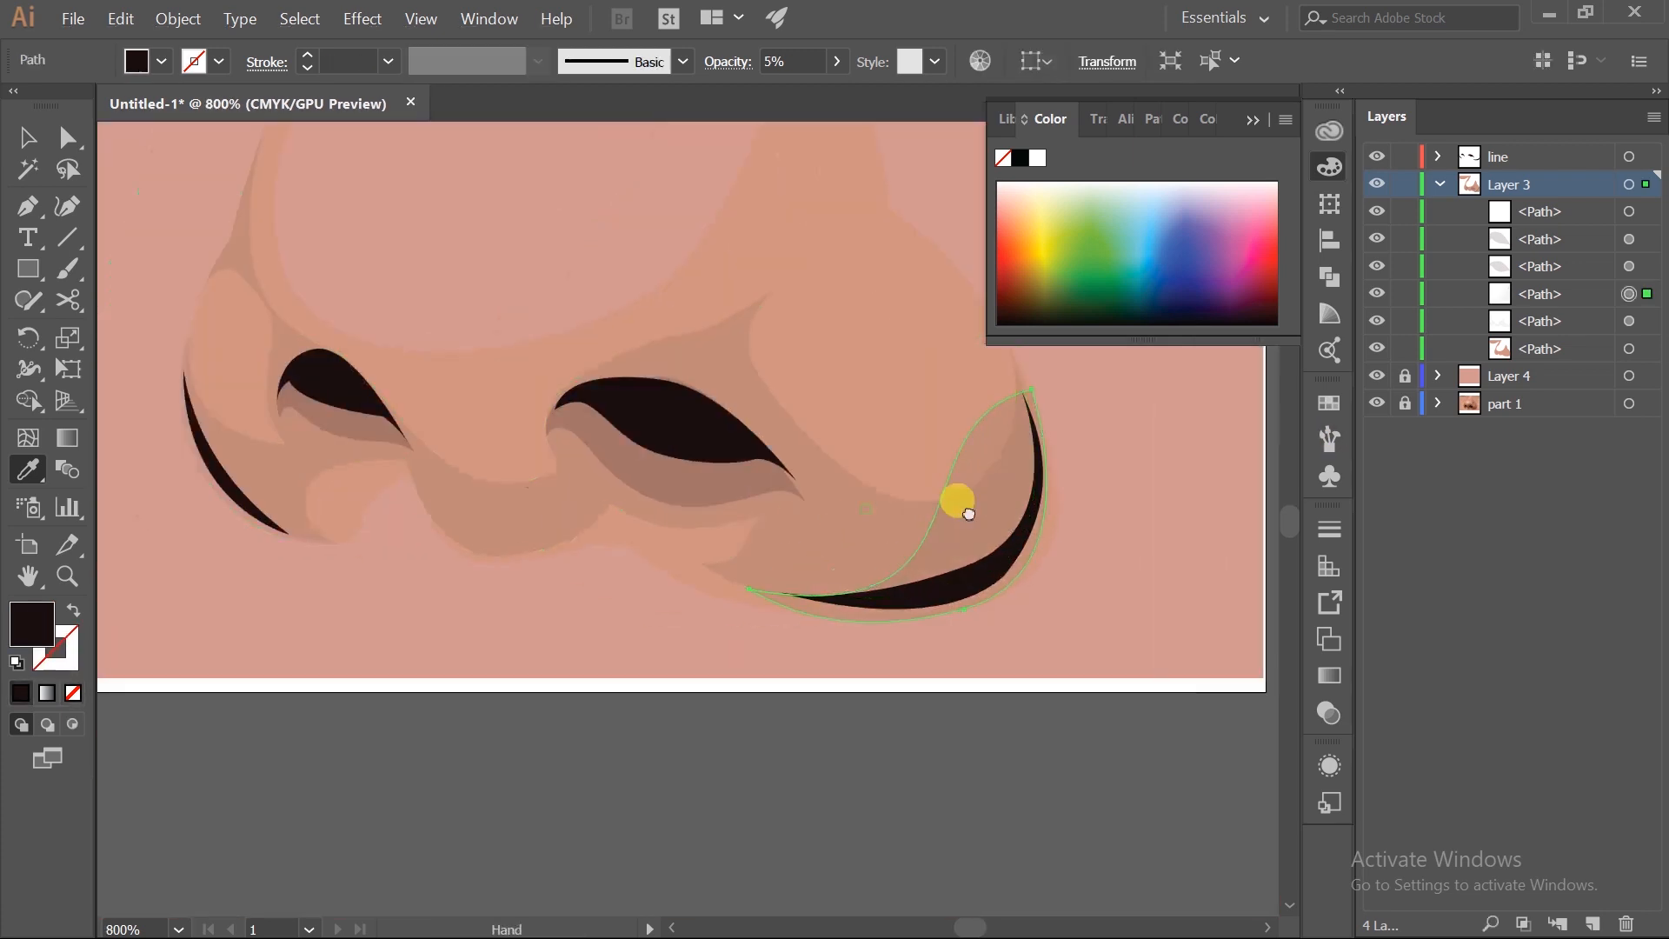
pyautogui.click(309, 498)
pyautogui.keyDown('ctrl'); pyautogui.click(913, 727); pyautogui.keyUp('ctrl')
pyautogui.scroll(-3, 879, 701)
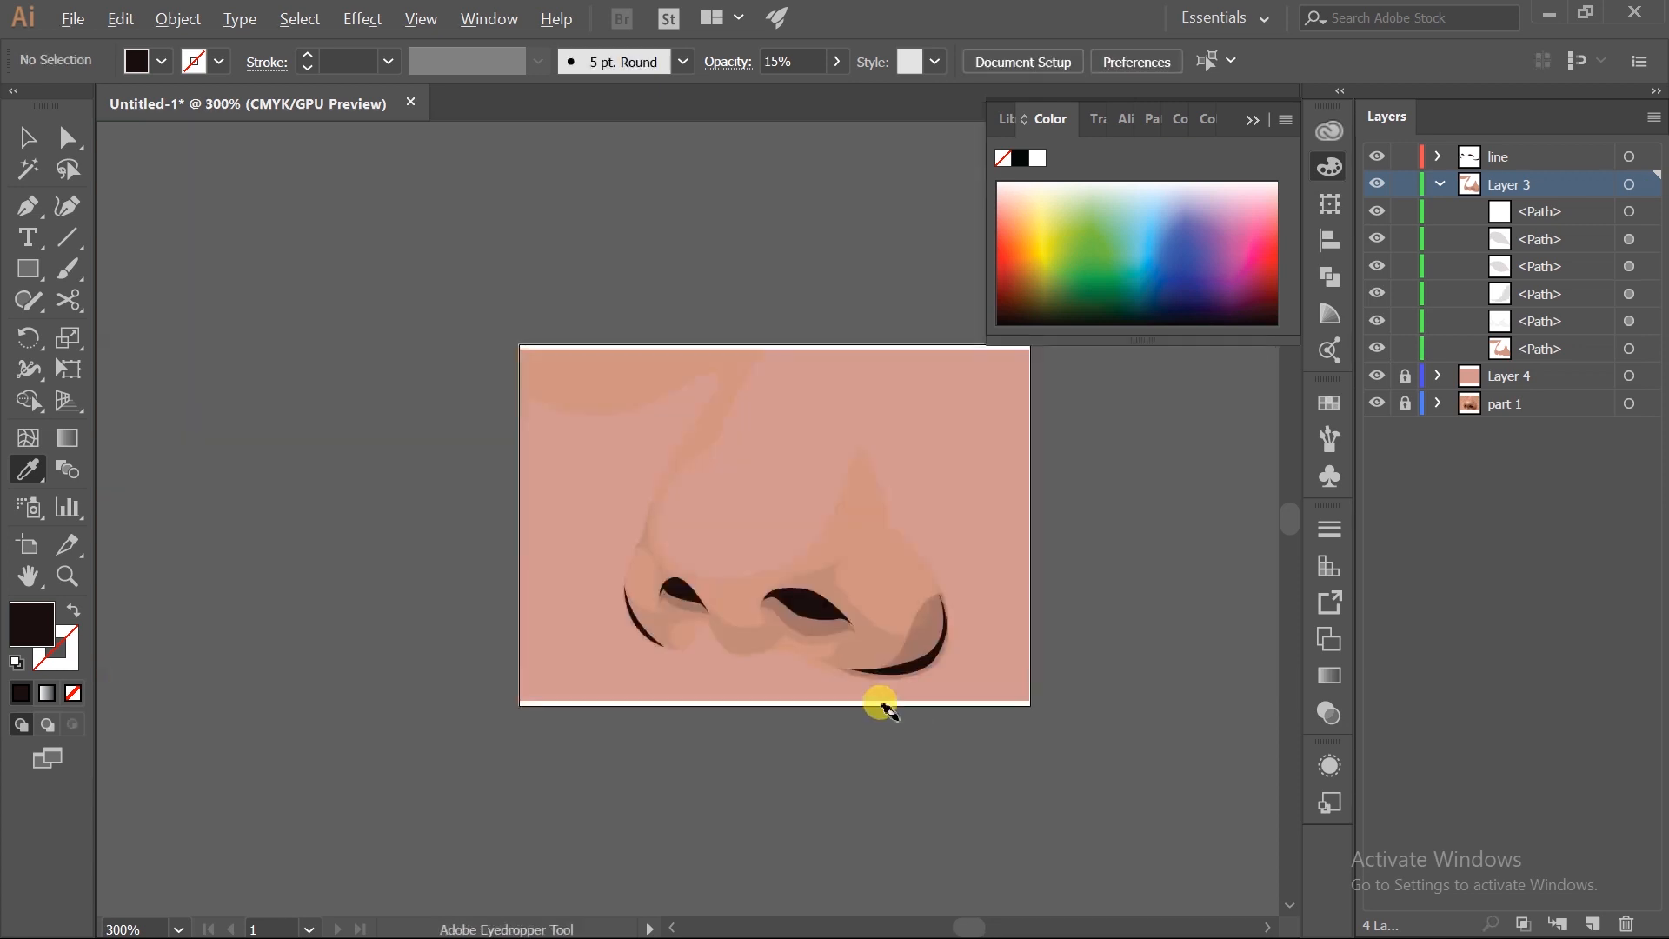
# - Hide and show Layer 4 to compare the shaded artwork with the underlying nose photo
pyautogui.scroll(1, 928, 519)
pyautogui.scroll(-3, 927, 520)
pyautogui.scroll(1, 1091, 383)
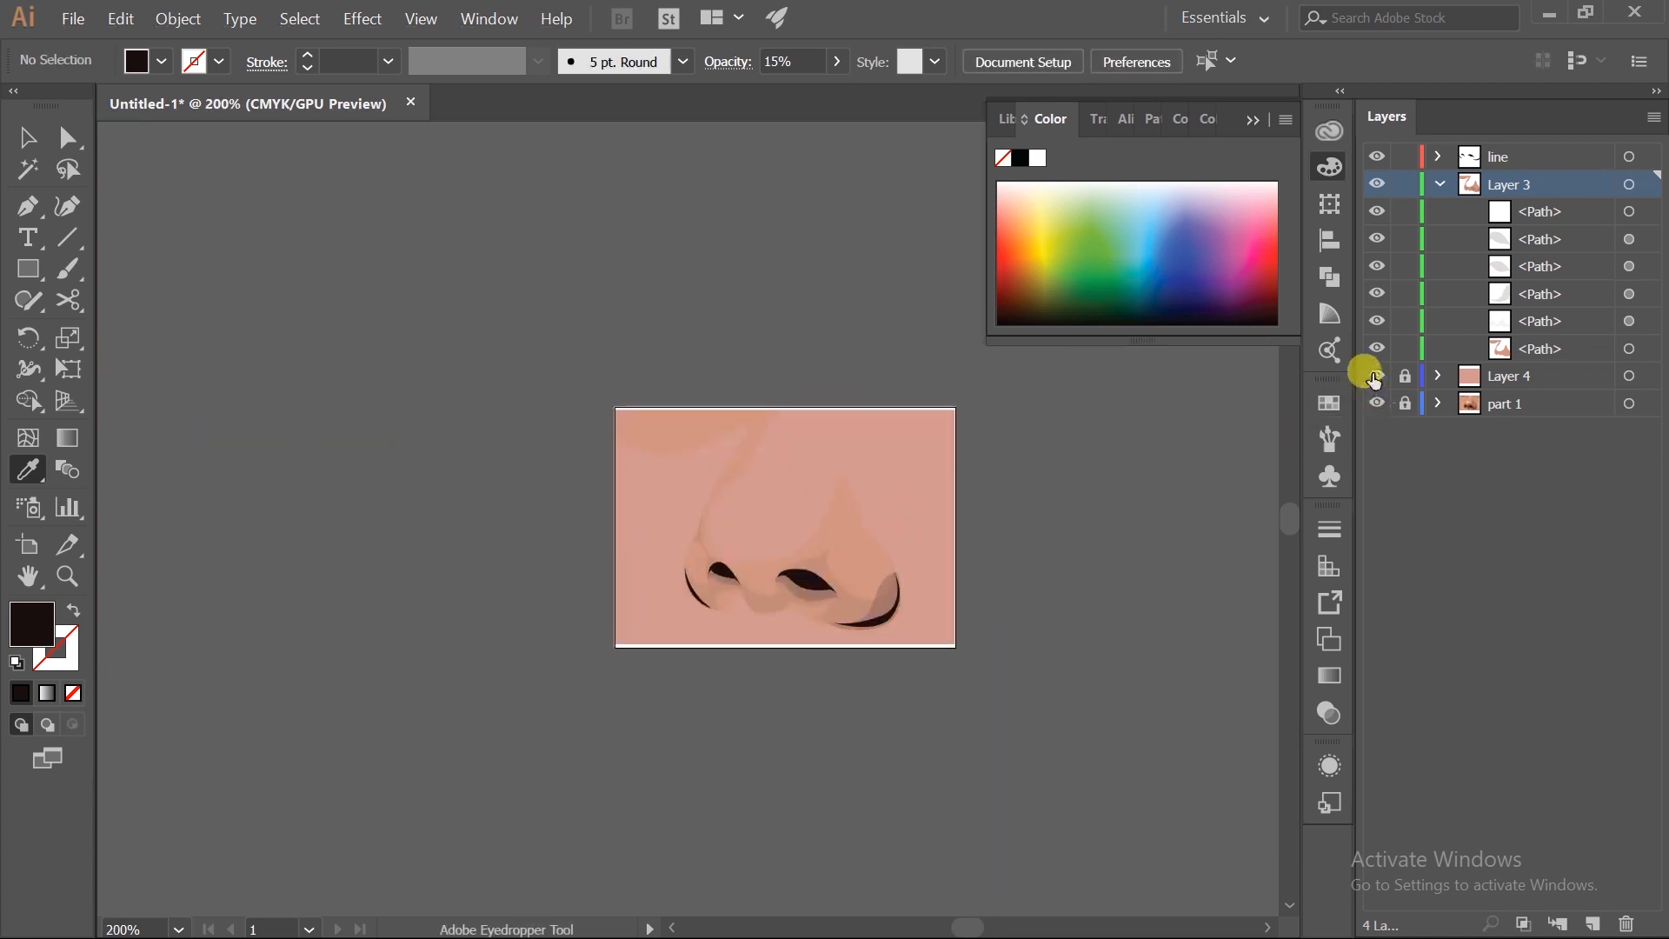
pyautogui.click(1376, 376)
pyautogui.scroll(3, 783, 544)
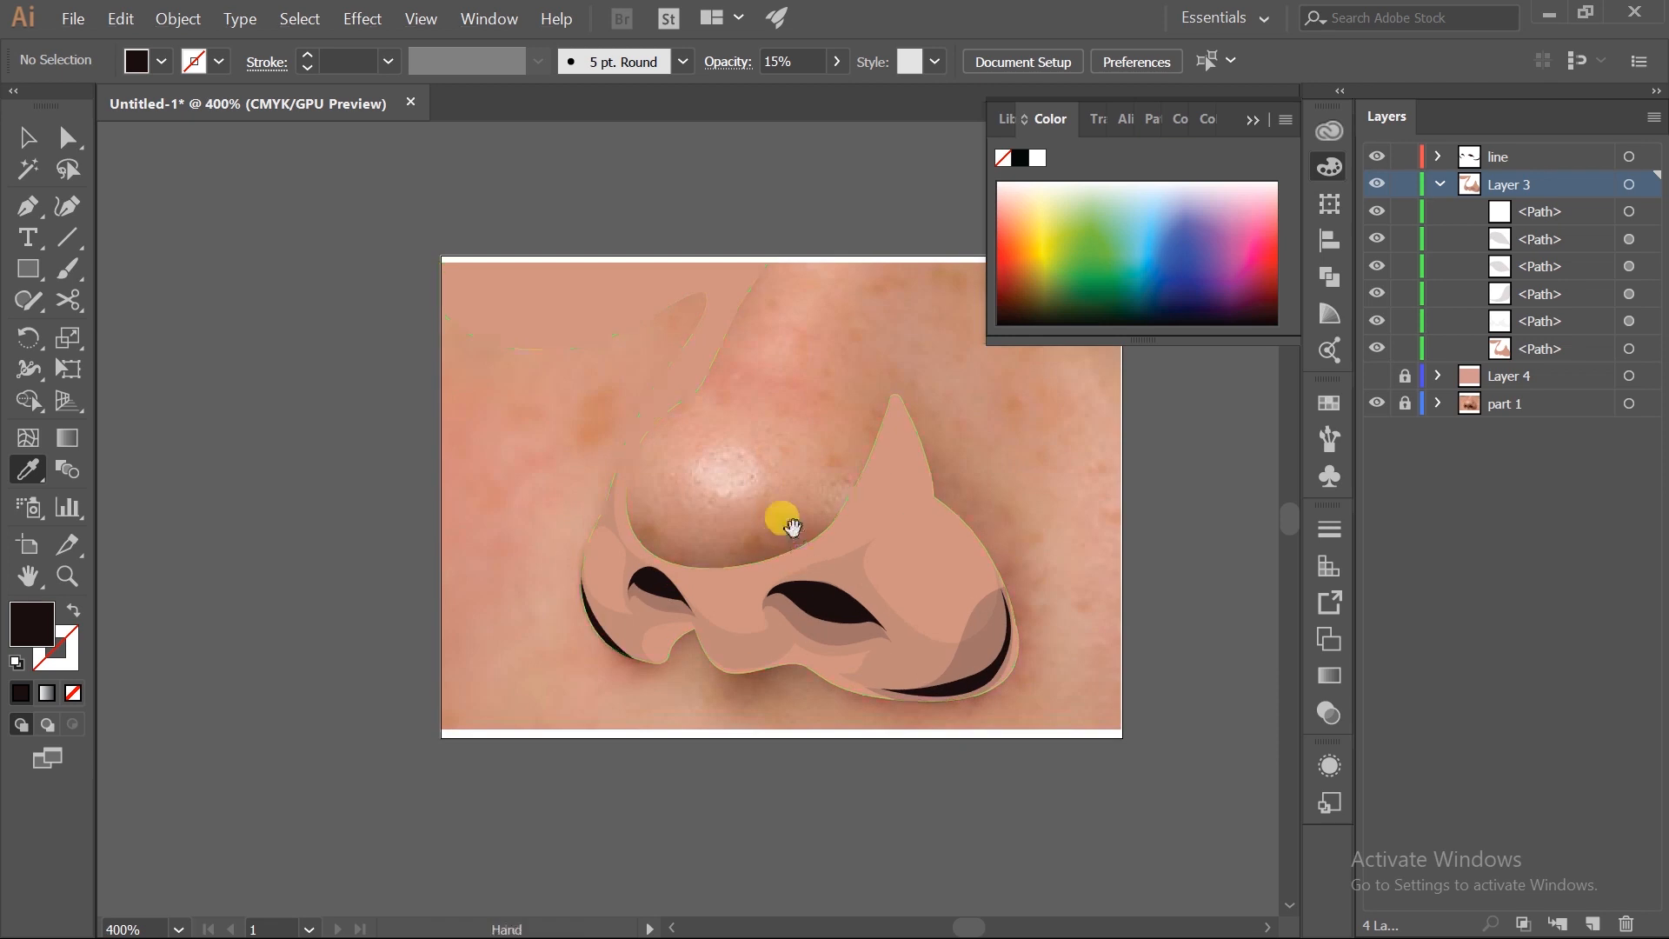
pyautogui.press('p')
pyautogui.click(1376, 376)
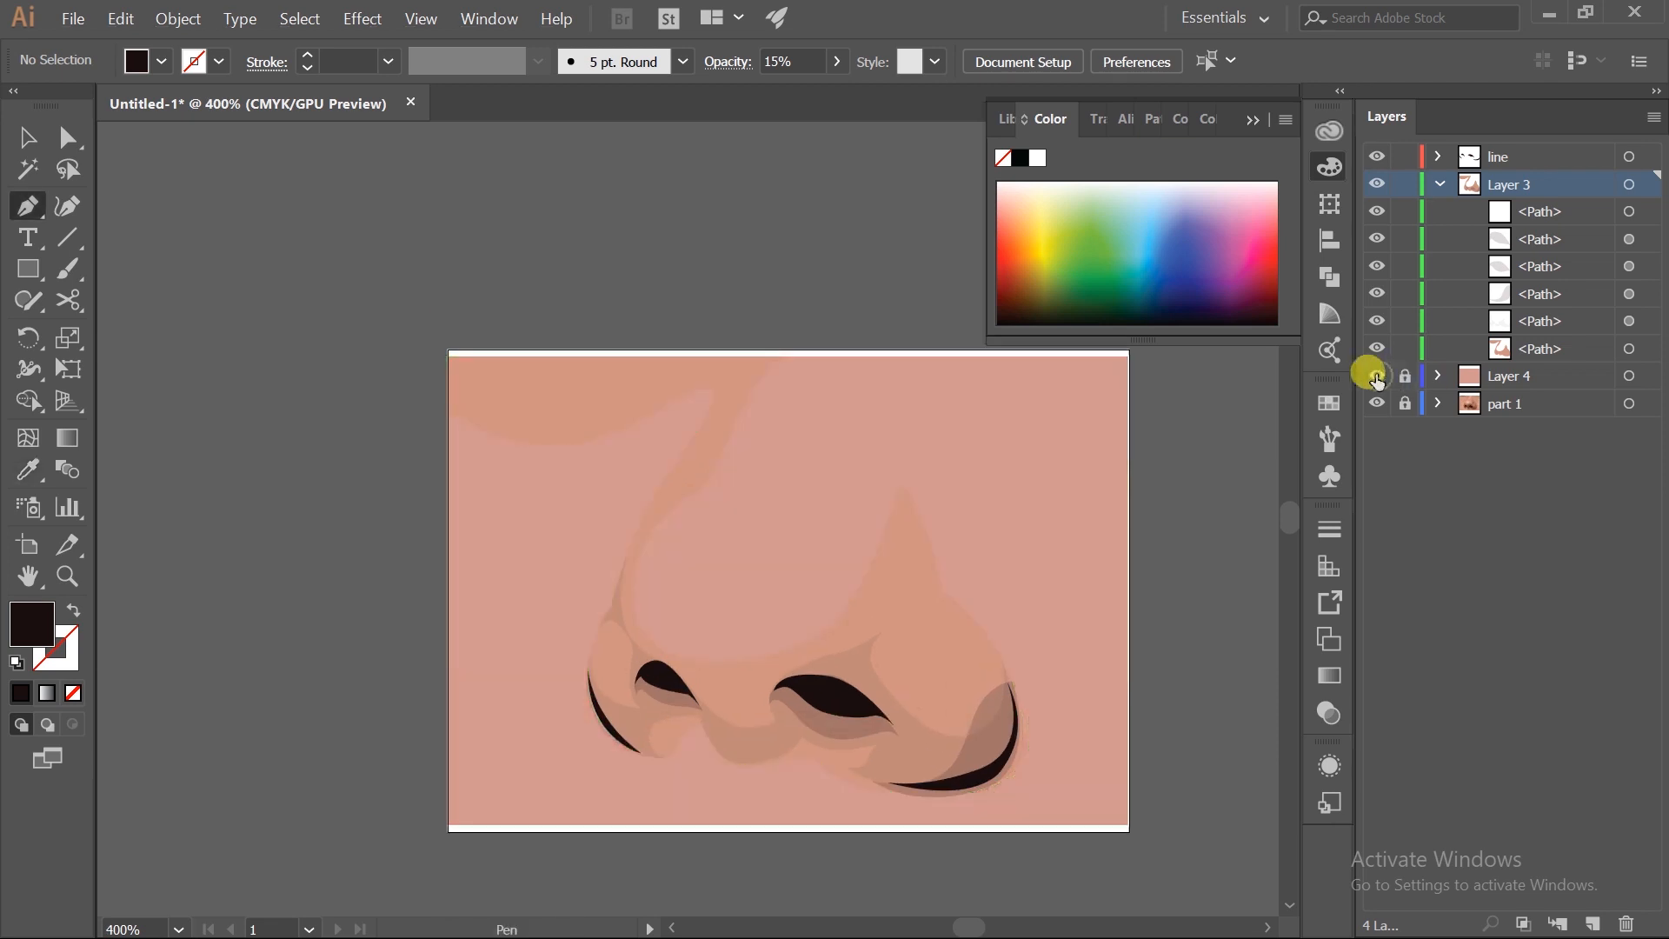
pyautogui.click(1376, 376)
pyautogui.click(1375, 375)
pyautogui.scroll(2, 765, 747)
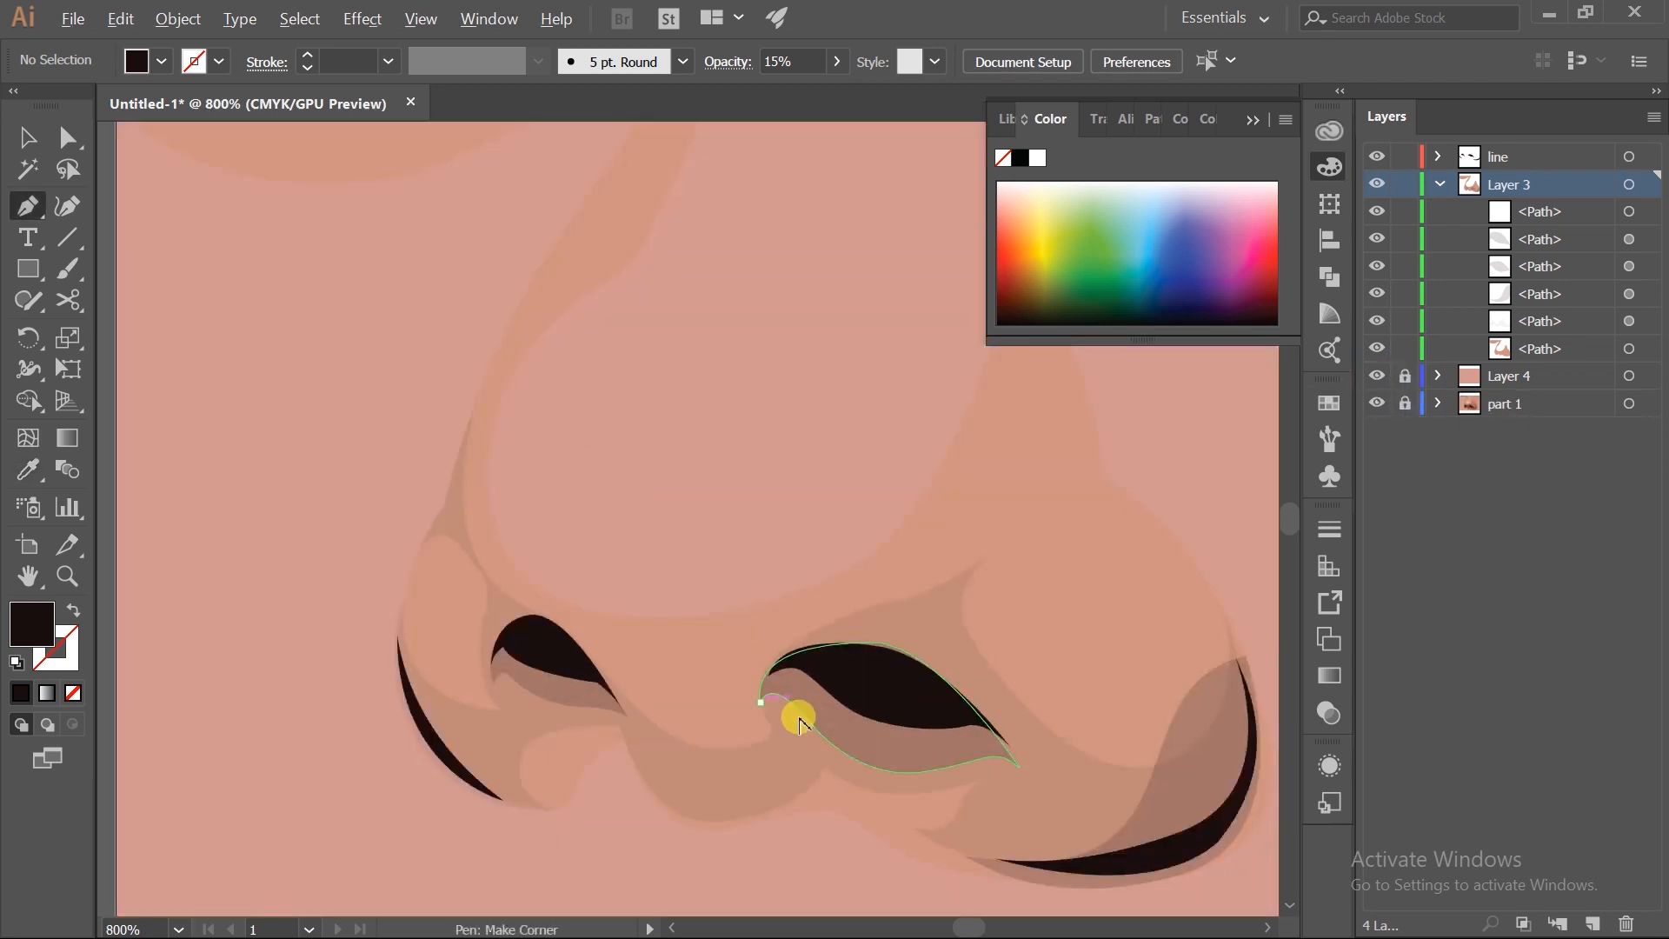
# - Draw a closed crescent shape along the left nose wing's outer edge with the Pen tool
pyautogui.keyDown('ctrl'); pyautogui.click(875, 642); pyautogui.keyUp('ctrl')
pyautogui.scroll(1, 427, 628)
pyautogui.click(455, 387)
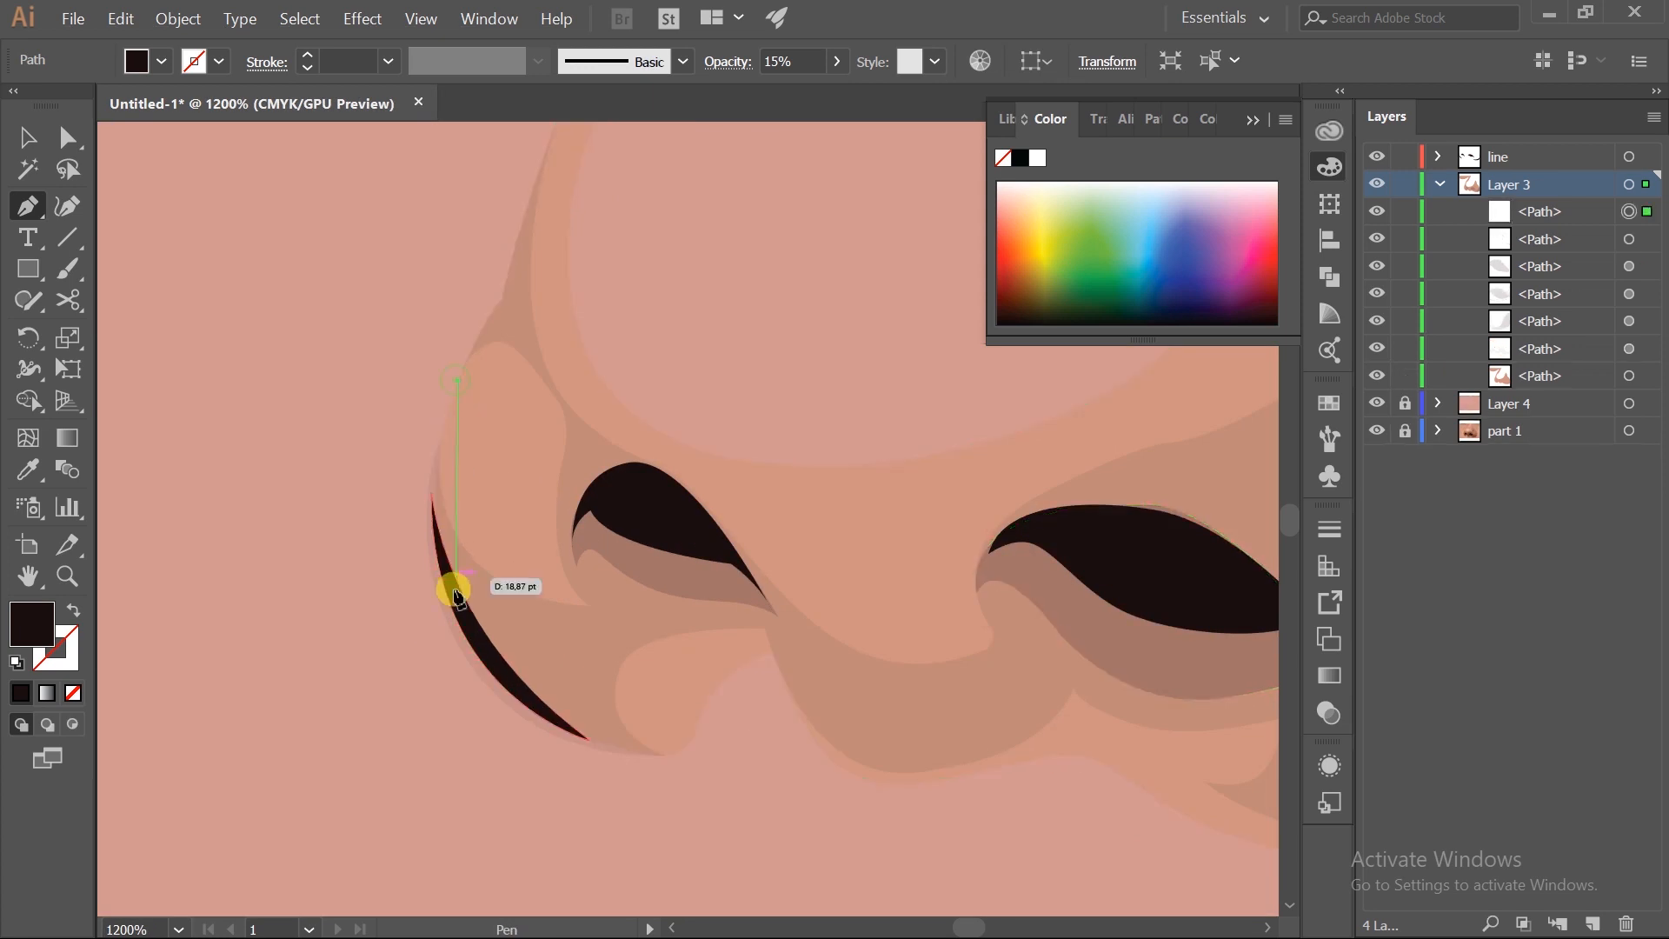
pyautogui.click(458, 601)
pyautogui.click(518, 713)
pyautogui.click(569, 748)
pyautogui.click(618, 748)
pyautogui.moveTo(668, 753); pyautogui.dragTo(450, 671)
pyautogui.click(460, 381)
# - Apply the left nostril lower shape's near-black 15% opacity appearance to the new left wing crescent and deselect it
pyautogui.click(29, 469)
pyautogui.click(623, 528)
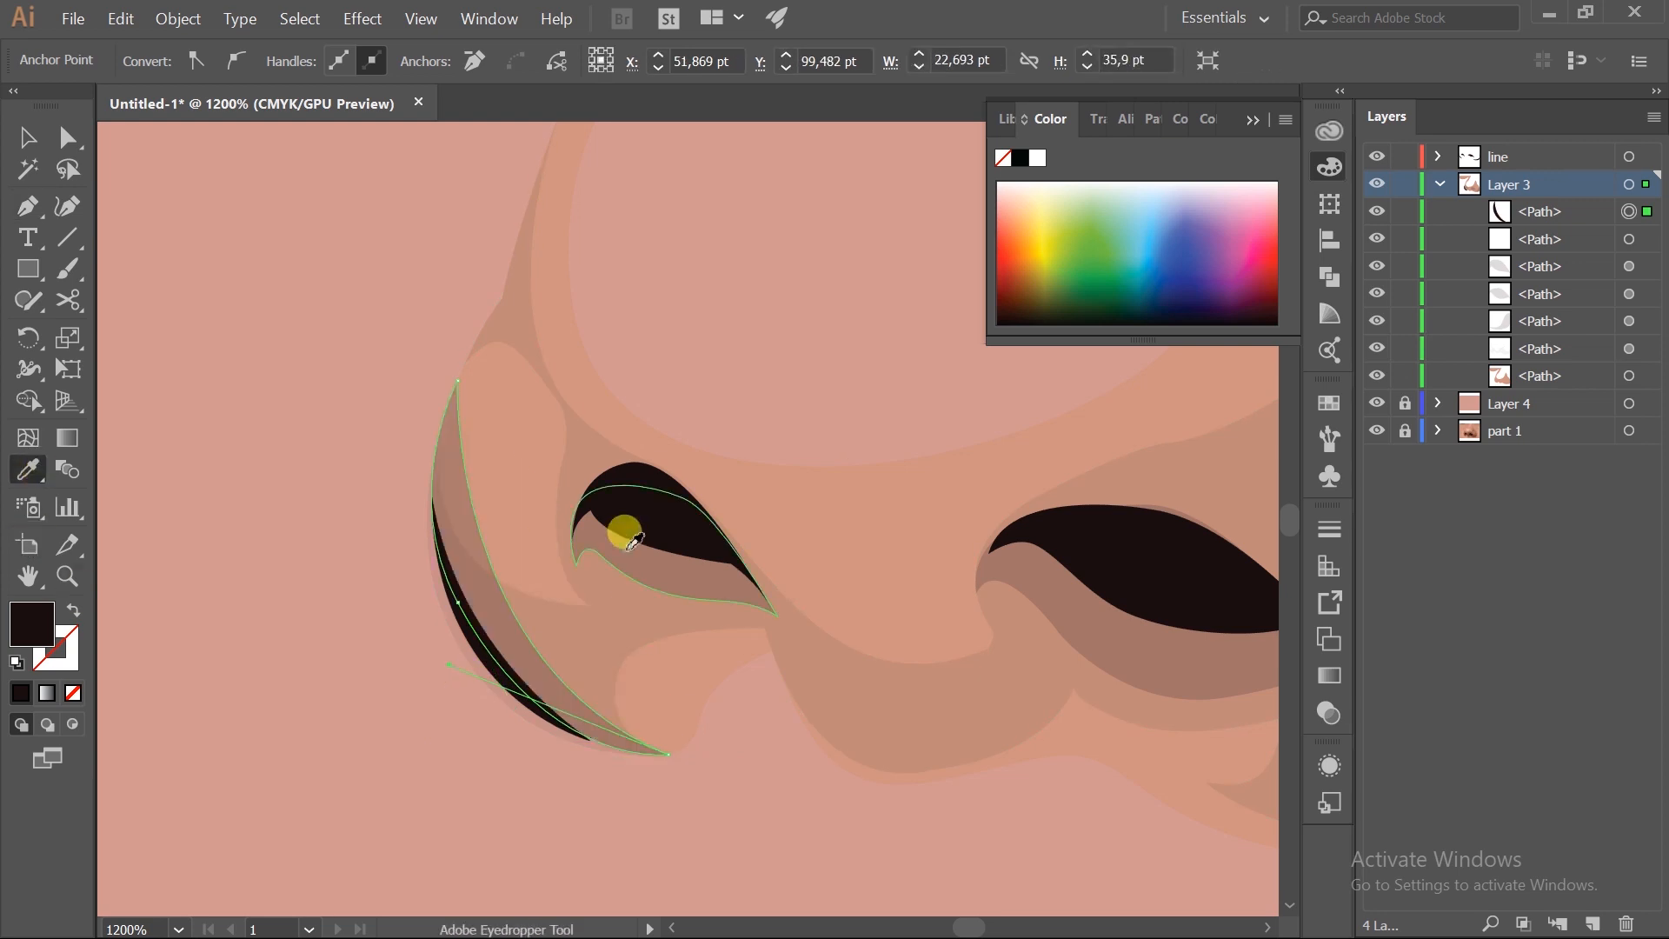
pyautogui.keyDown('ctrl'); pyautogui.click(290, 498); pyautogui.keyUp('ctrl')
pyautogui.hotkey('ctrl', '0')
# - Reshape the inner curve of the left nose wing's shadow crescent and deselect it
pyautogui.moveTo(354, 522); pyautogui.dragTo(363, 531)
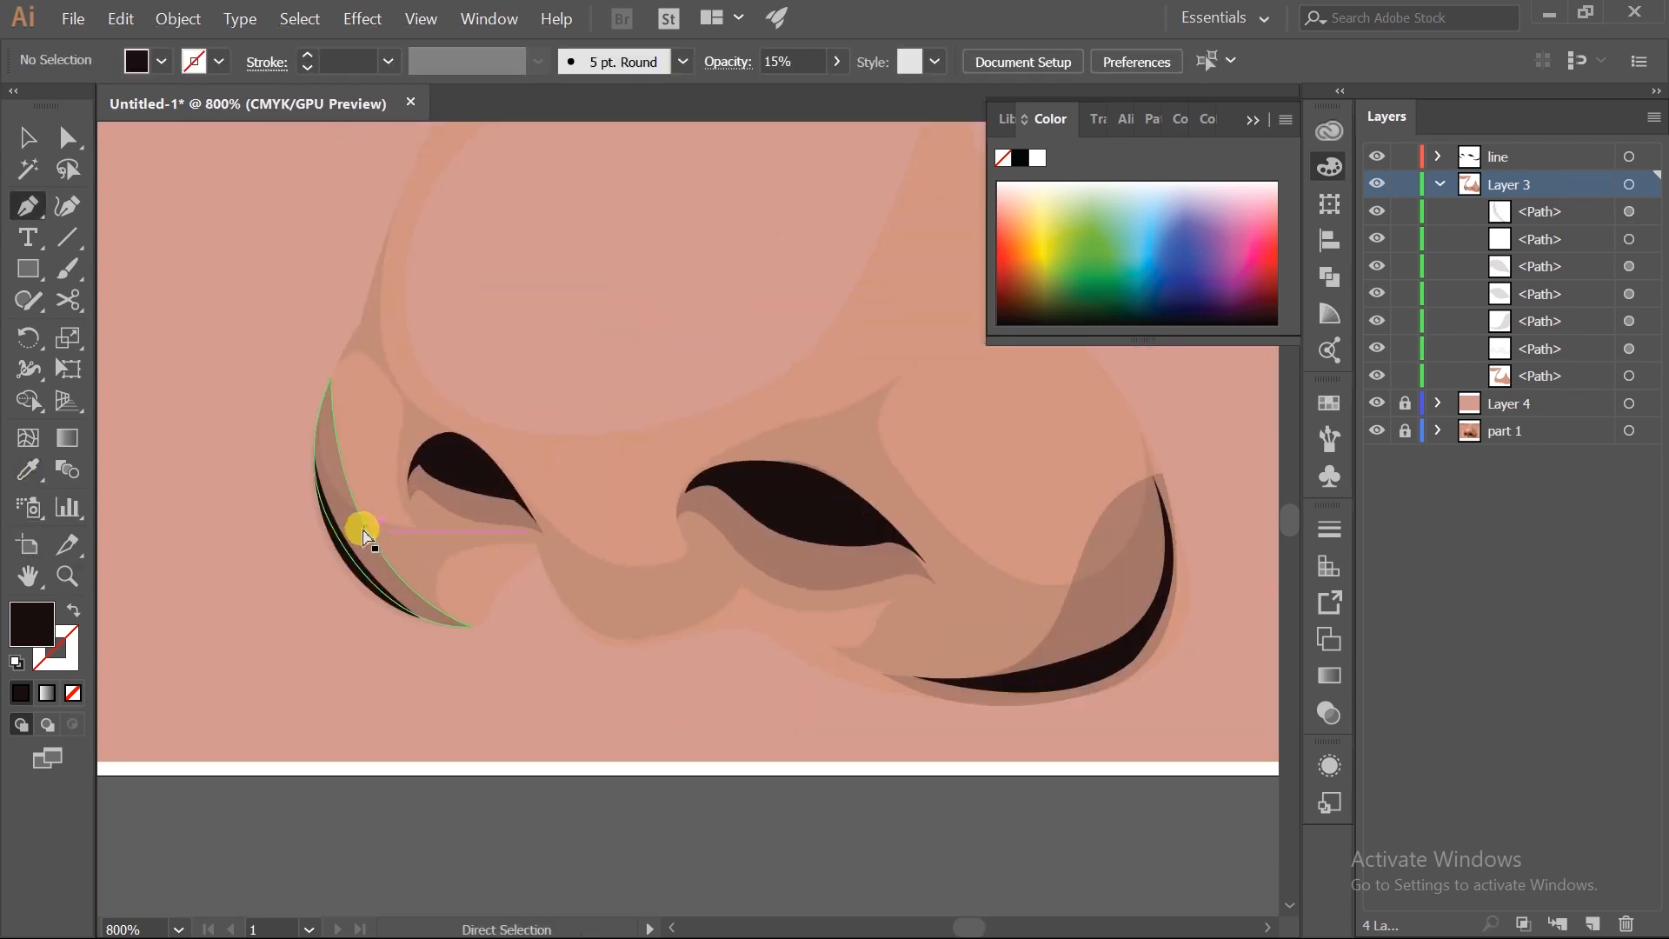
pyautogui.keyDown('ctrl'); pyautogui.click(361, 525); pyautogui.keyUp('ctrl')
pyautogui.press('p')
pyautogui.moveTo(331, 385); pyautogui.dragTo(340, 363)
pyautogui.moveTo(311, 468); pyautogui.dragTo(303, 461)
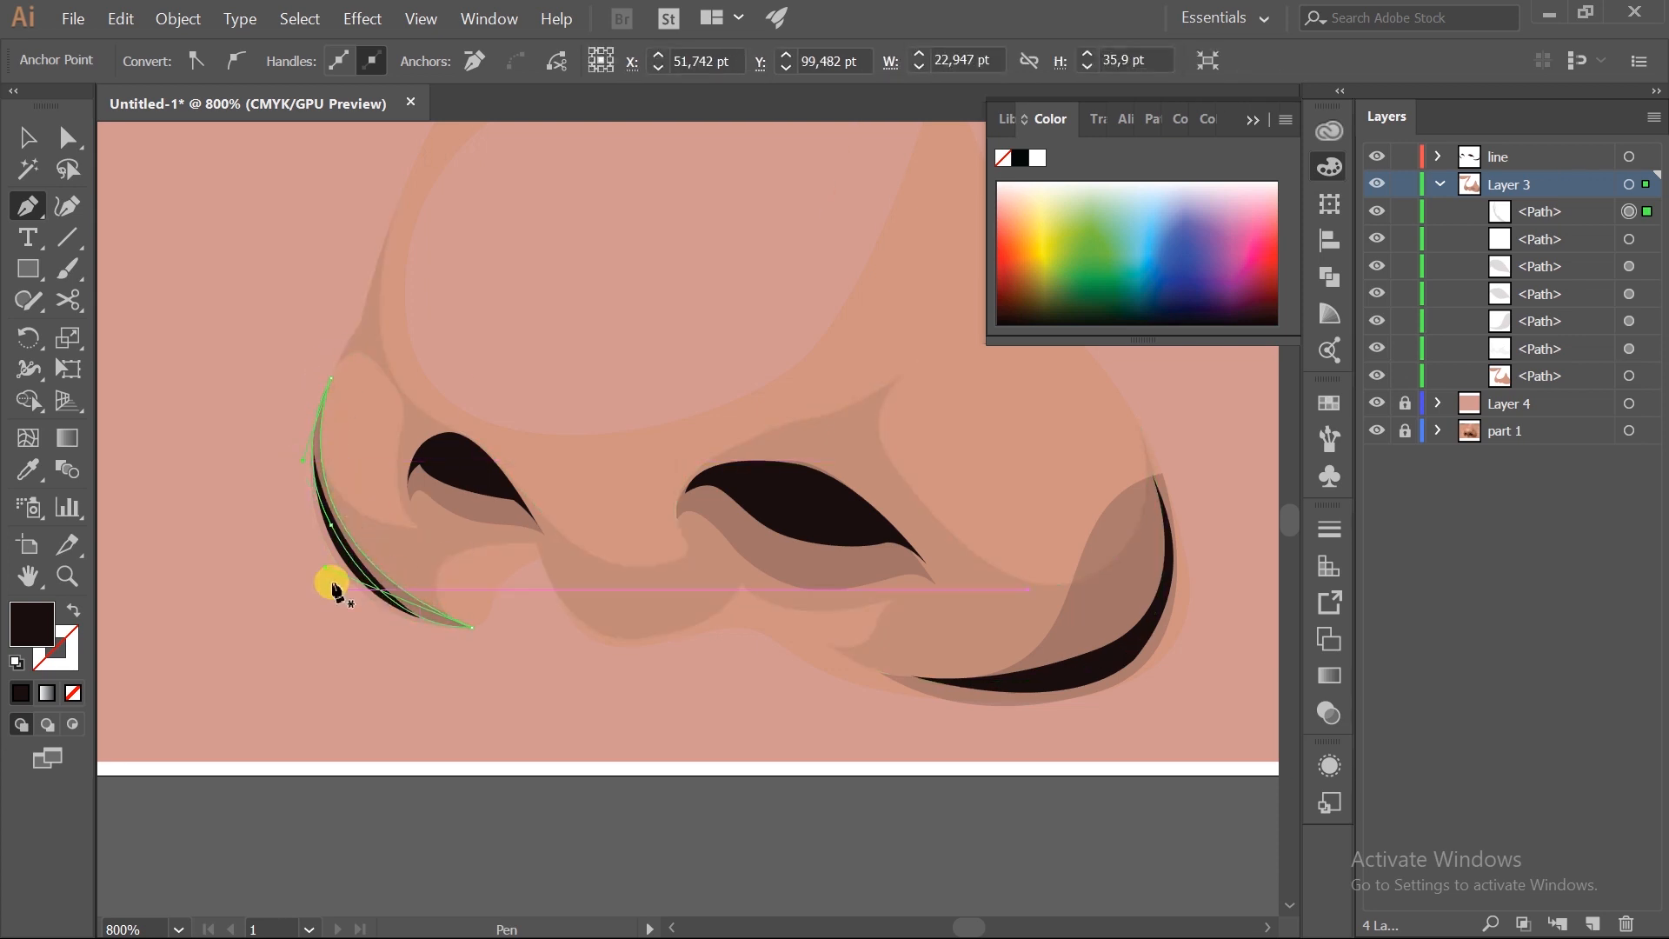
pyautogui.moveTo(344, 548); pyautogui.dragTo(299, 494)
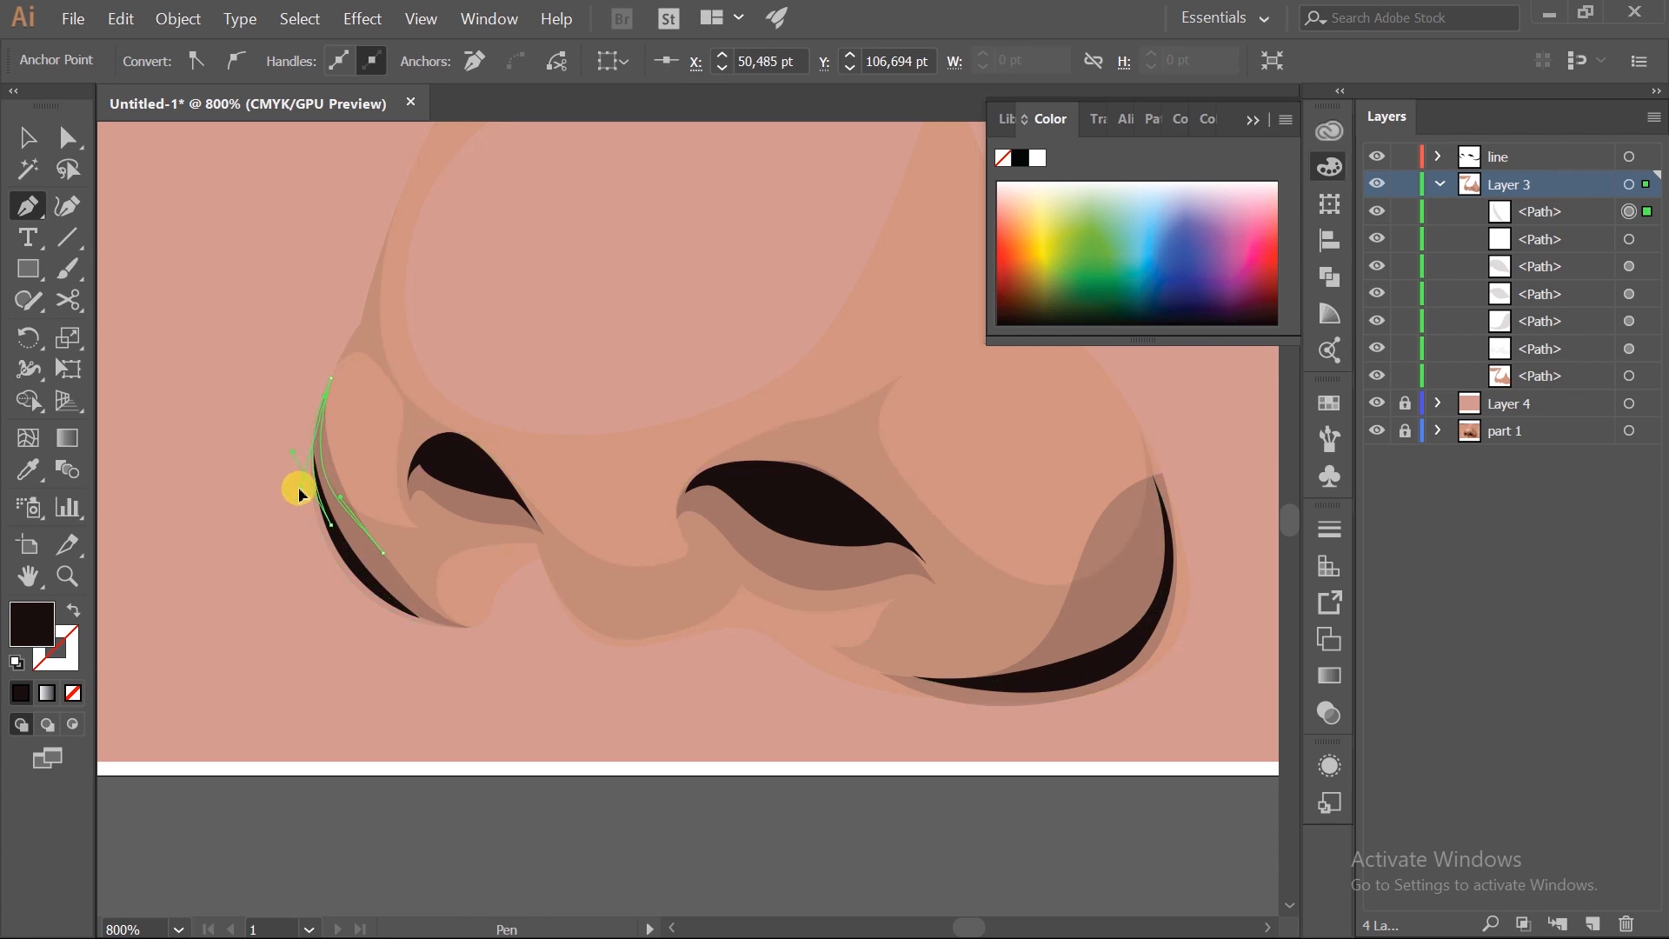
pyautogui.keyDown('ctrl'); pyautogui.click(518, 793); pyautogui.keyUp('ctrl')
# - Trace a new shape with the Pen tool along the lower edge of the nose tip between the nostrils
pyautogui.scroll(-2, 551, 786)
pyautogui.scroll(2, 567, 734)
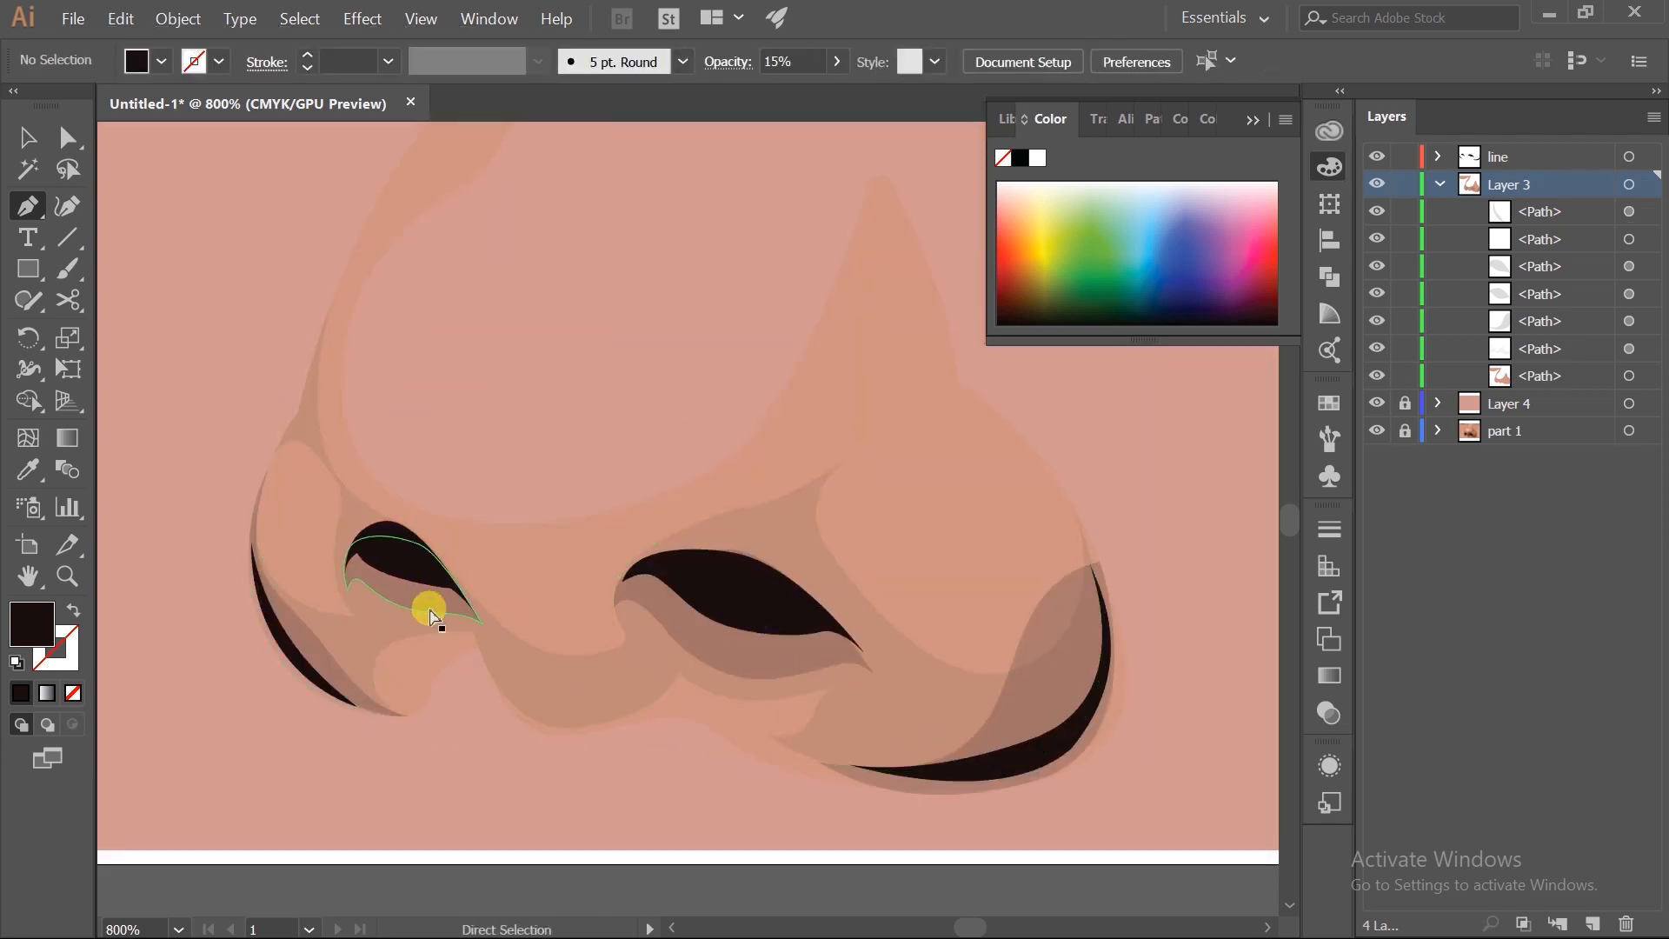
pyautogui.scroll(1, 469, 648)
pyautogui.scroll(1, 447, 634)
pyautogui.click(448, 632)
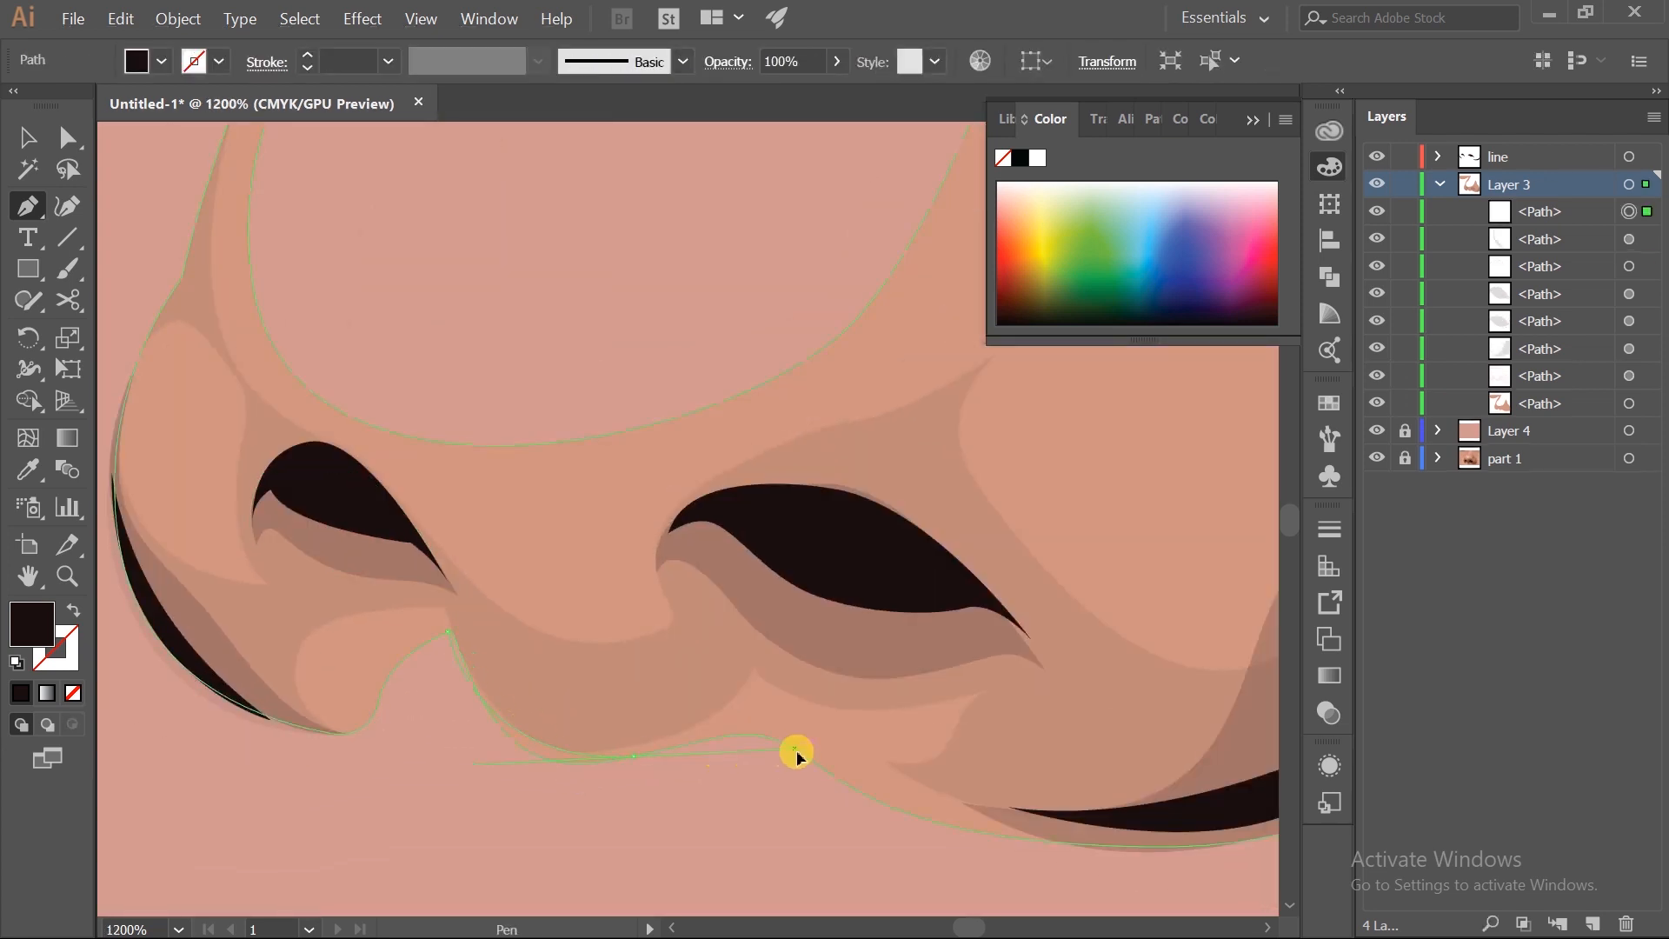
pyautogui.moveTo(797, 756); pyautogui.dragTo(795, 751)
pyautogui.moveTo(447, 632); pyautogui.dragTo(409, 634)
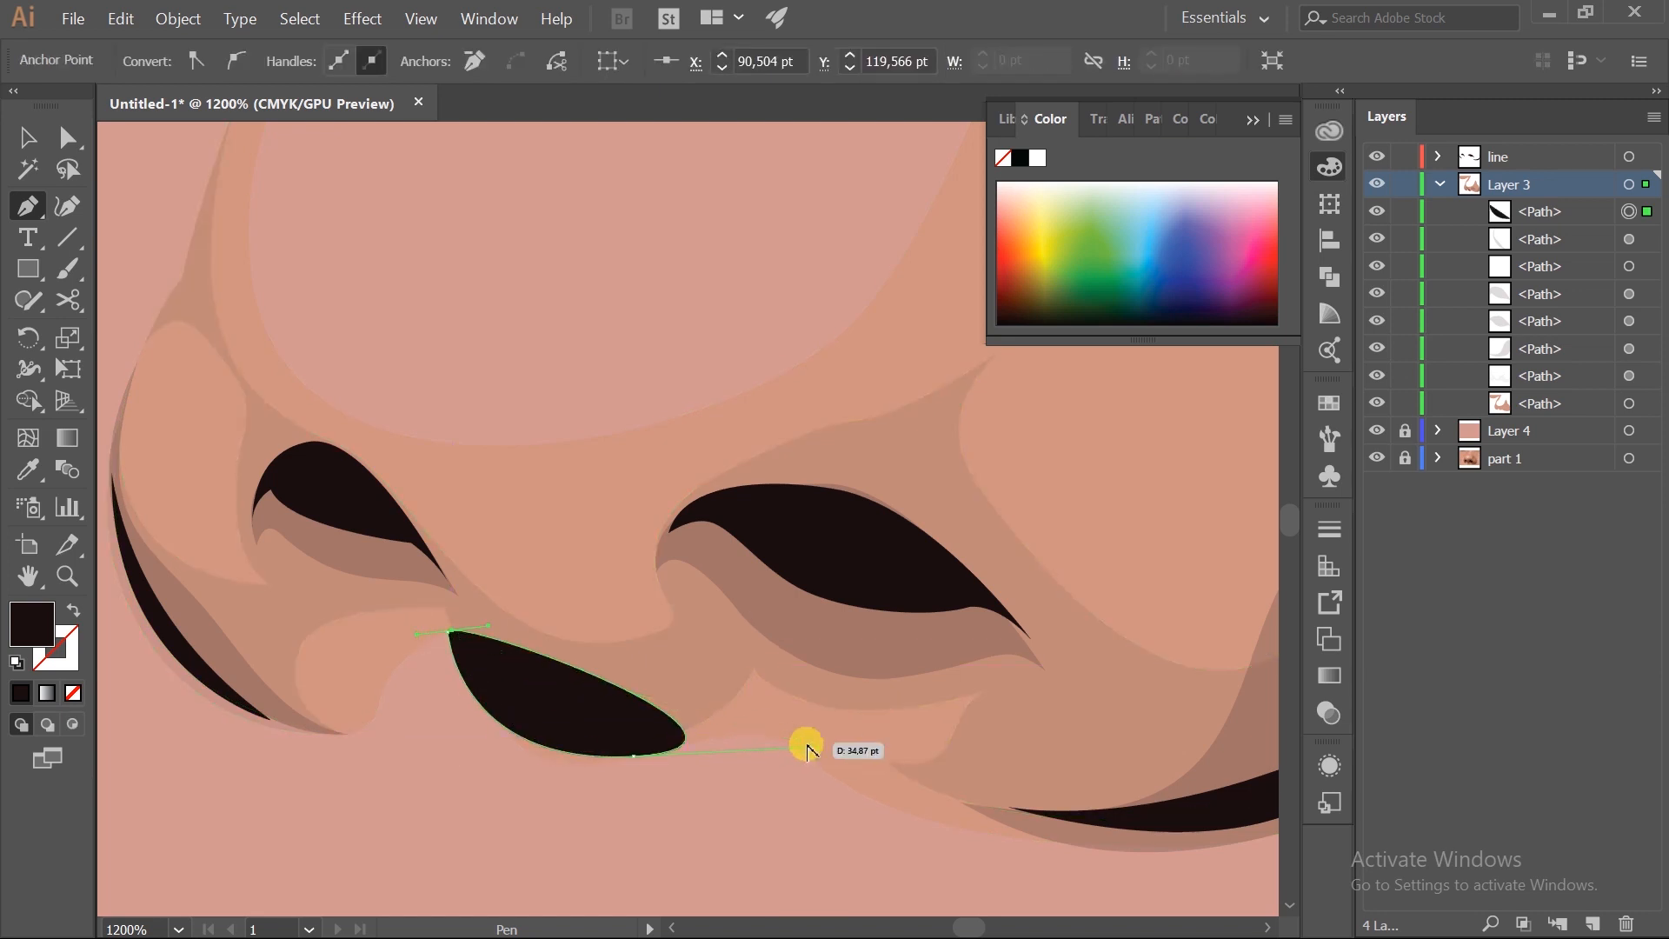
# - Undo the last curve attempts on the shape between the nostrils
pyautogui.hotkey('ctrl', 'z')
pyautogui.hotkey('ctrl', 'z')
pyautogui.hotkey('ctrl', 'z')
pyautogui.hotkey('ctrl', 'z')
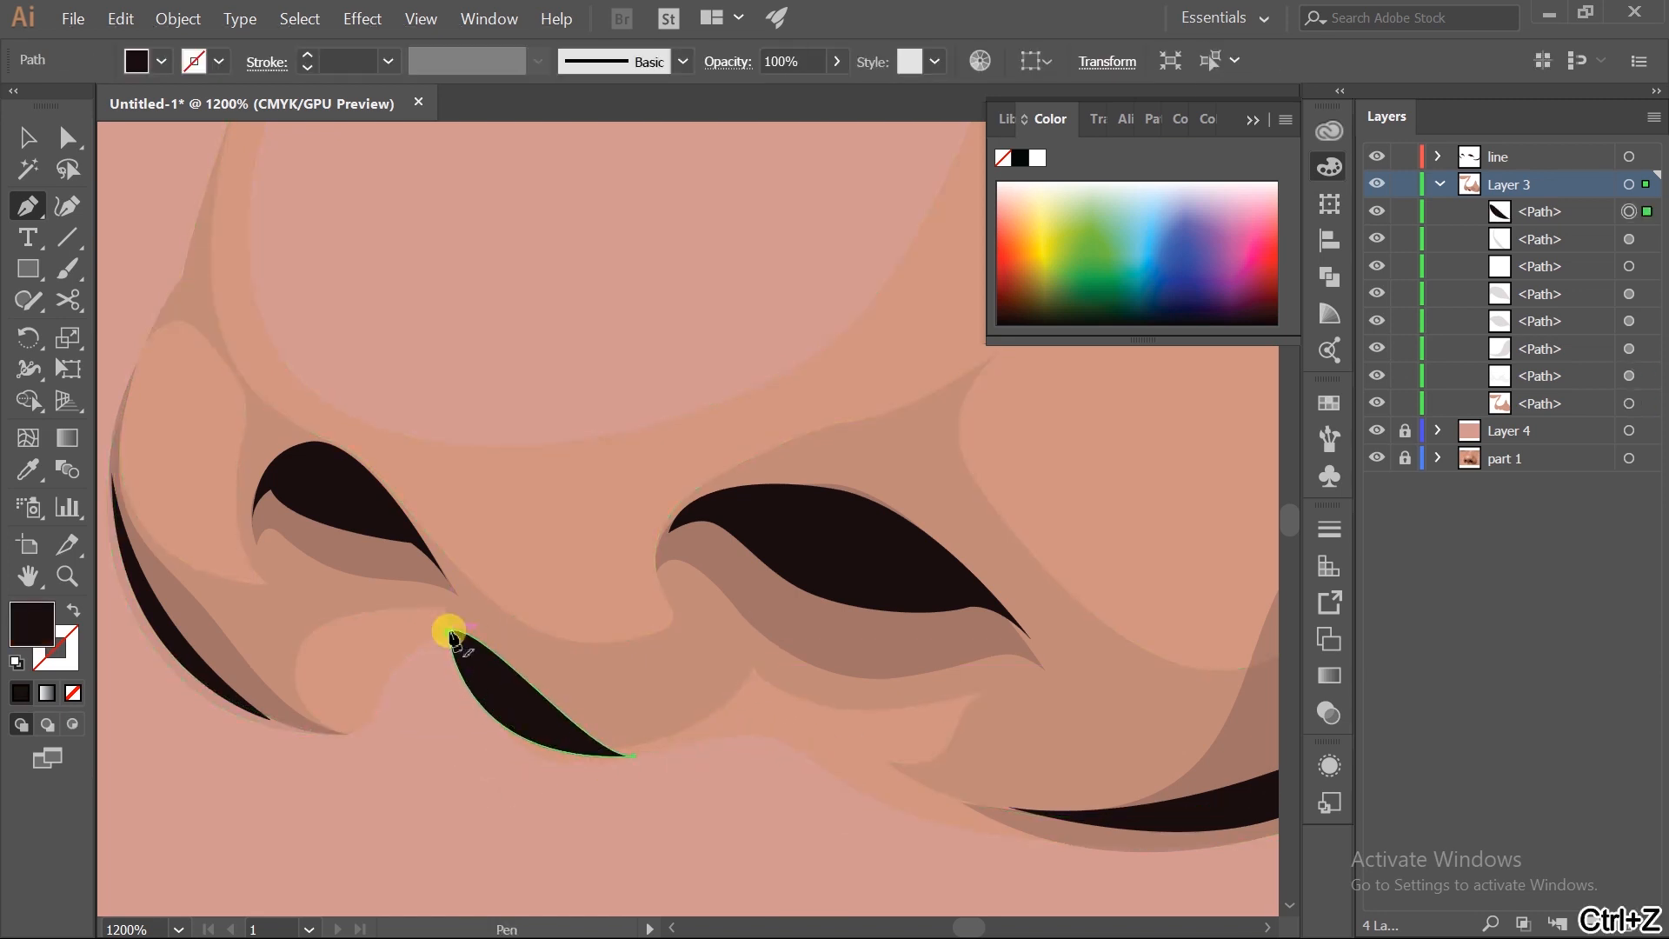
pyautogui.hotkey('ctrl', 'z')
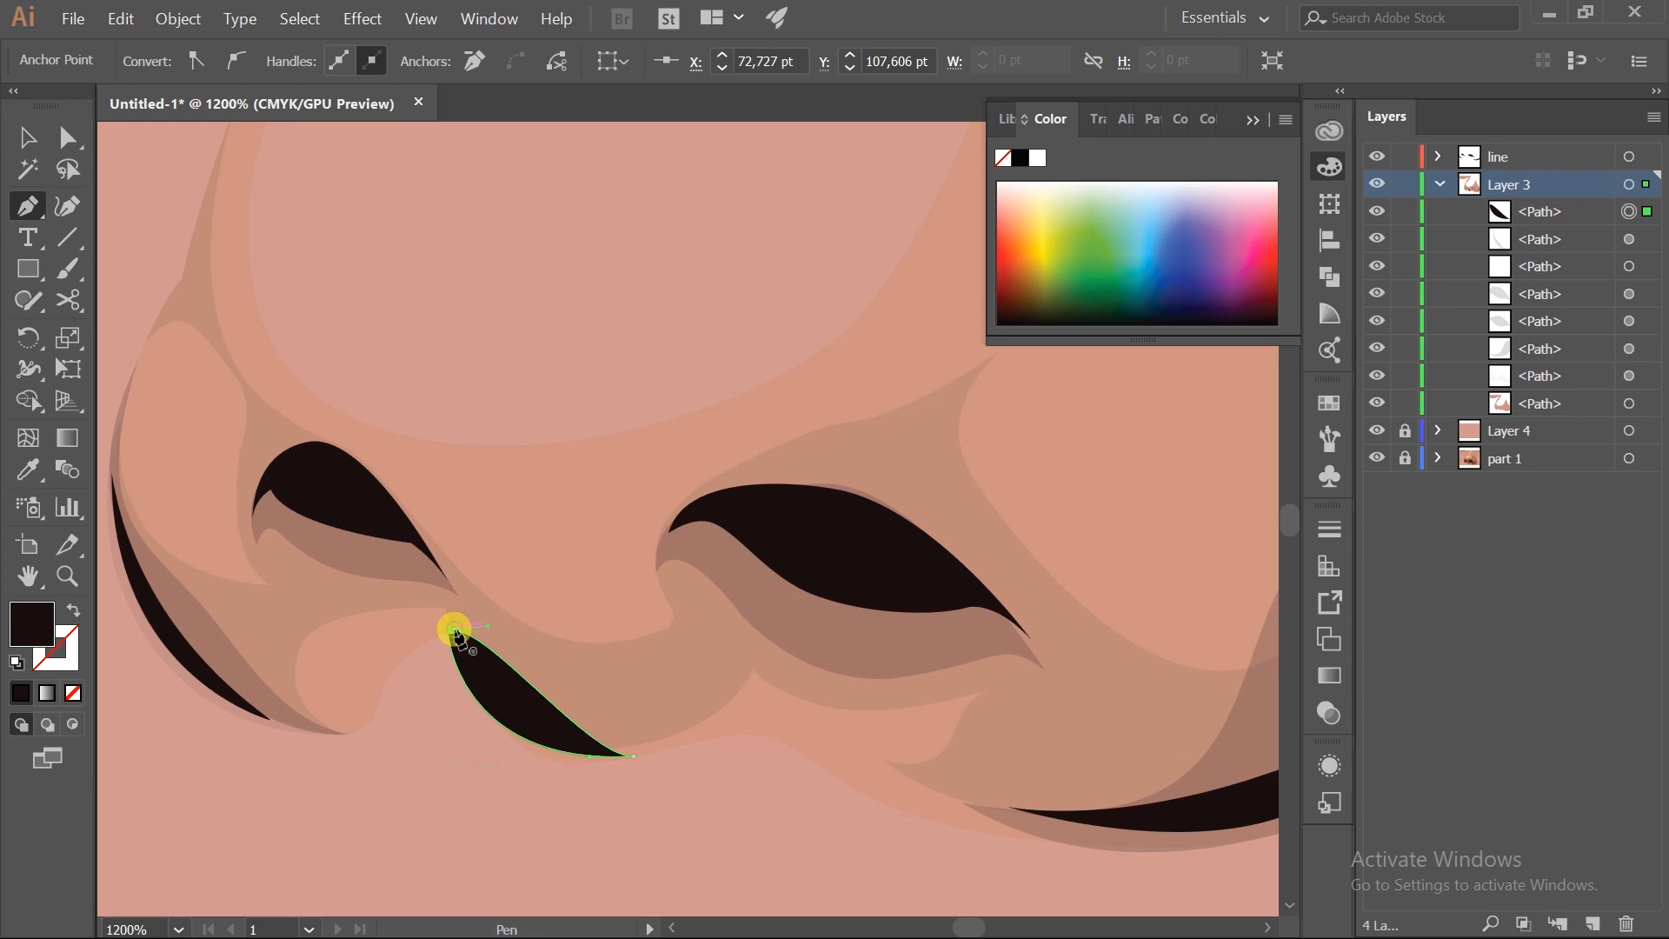
pyautogui.hotkey('ctrl', 'z')
pyautogui.hotkey('ctrl', 'z')
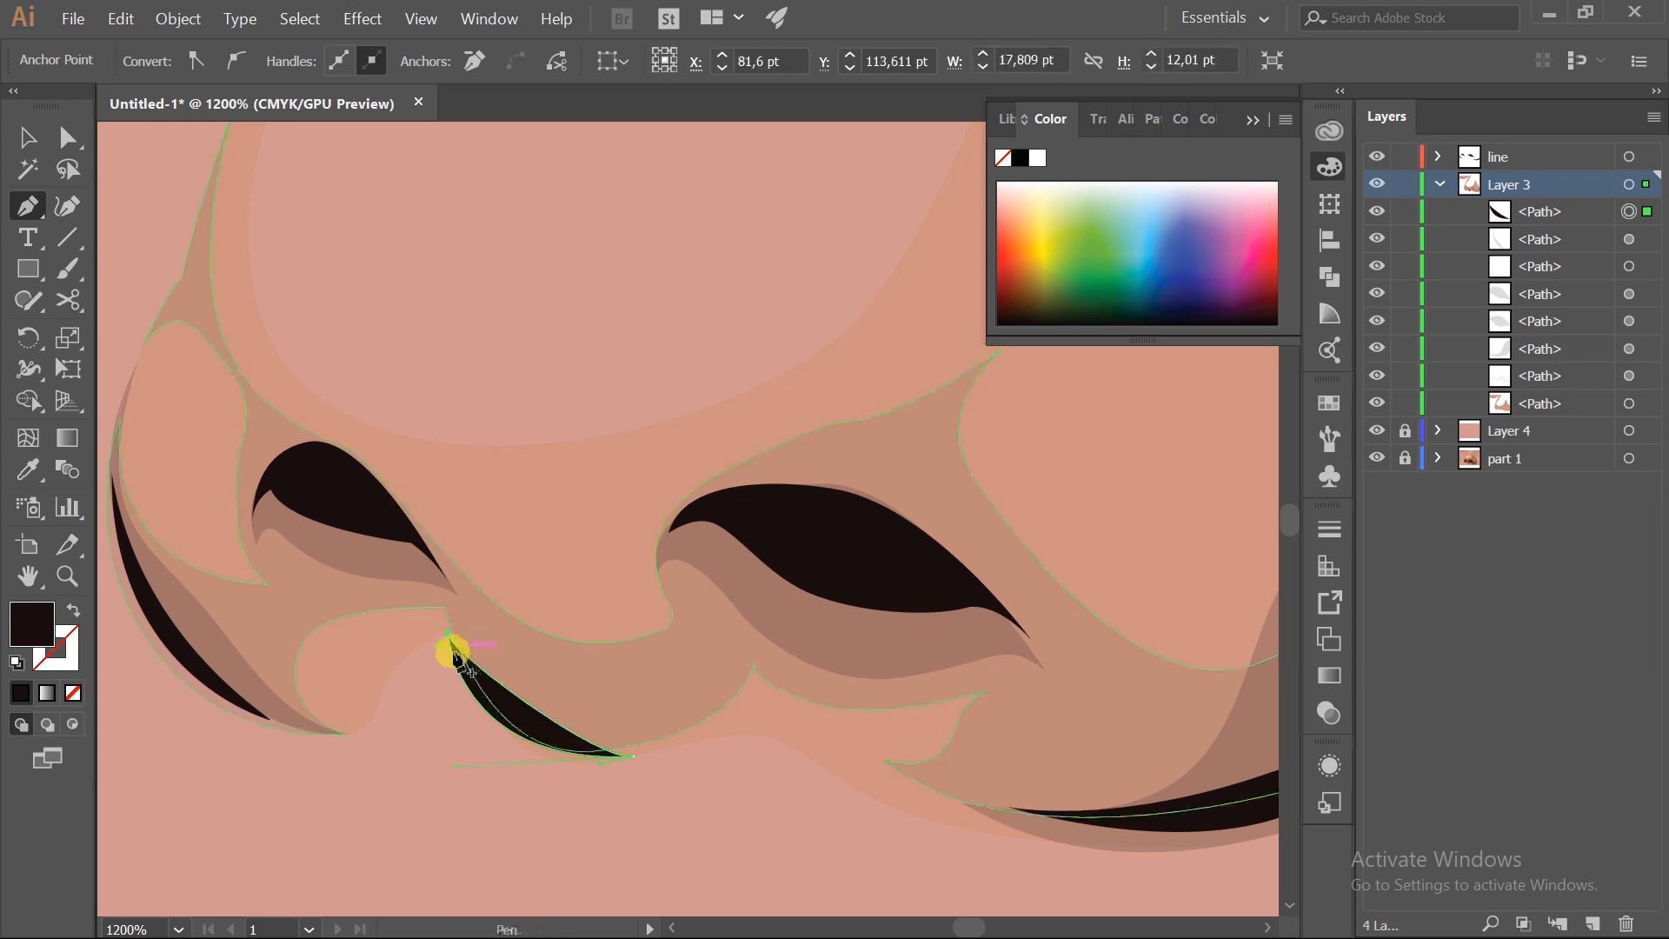
# - Close the shape between the nostrils with a slimmer upper curve and give it the 15% near-black shadow fill
pyautogui.moveTo(463, 700); pyautogui.dragTo(570, 720)
pyautogui.click(529, 721)
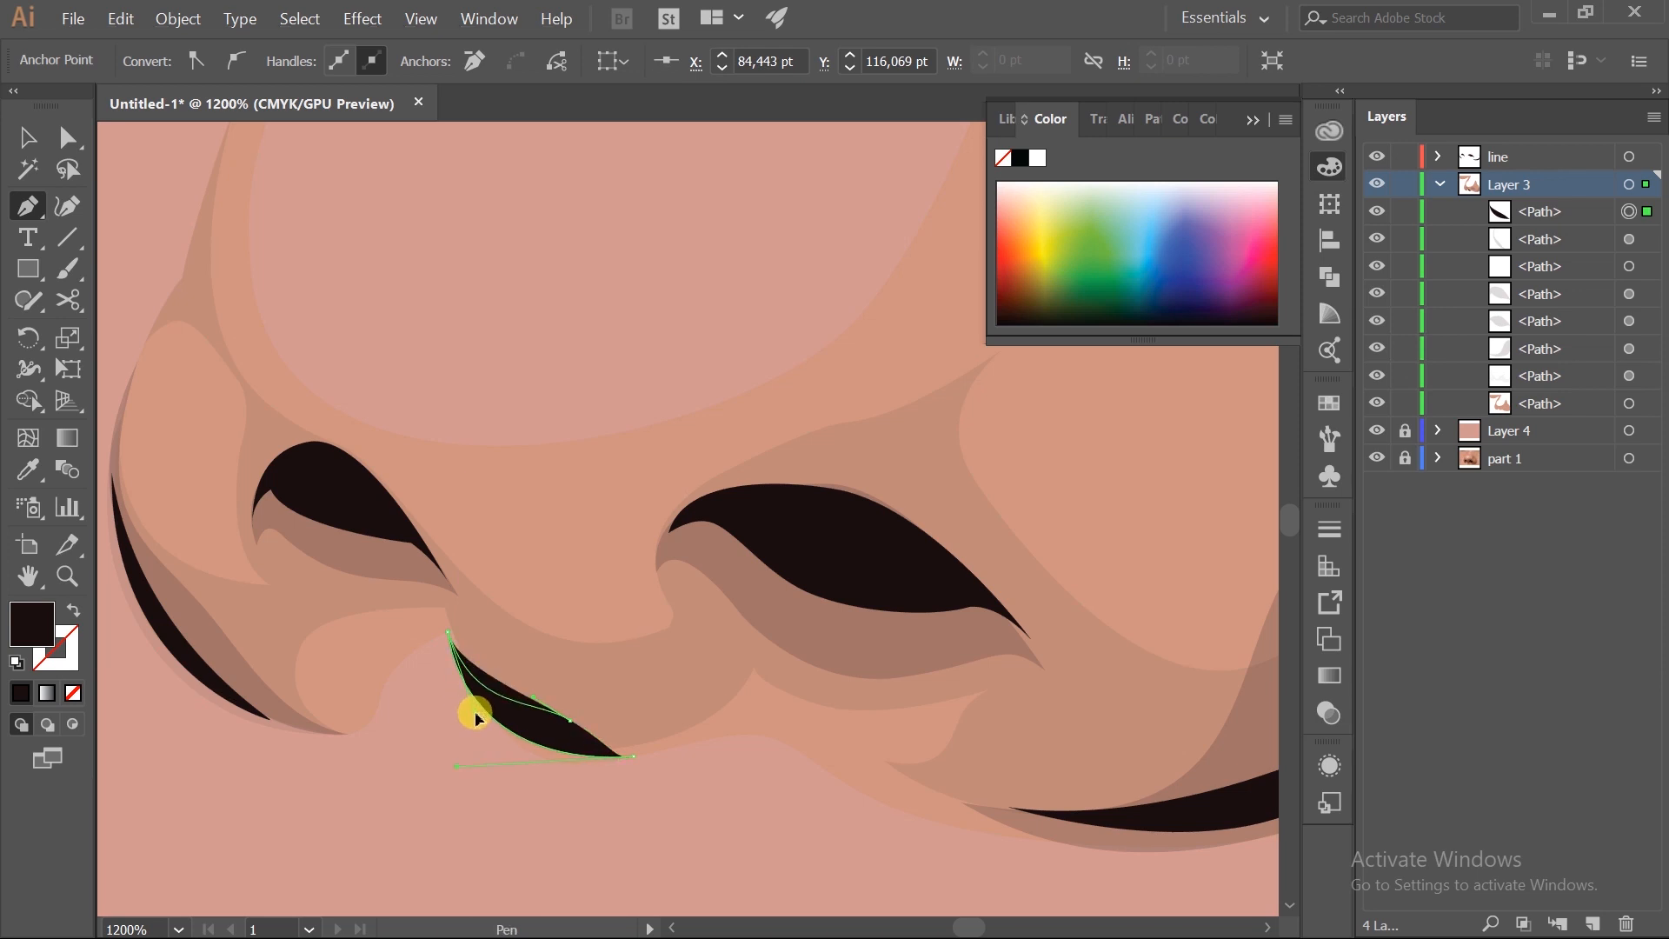
pyautogui.click(28, 469)
pyautogui.scroll(-3, 431, 630)
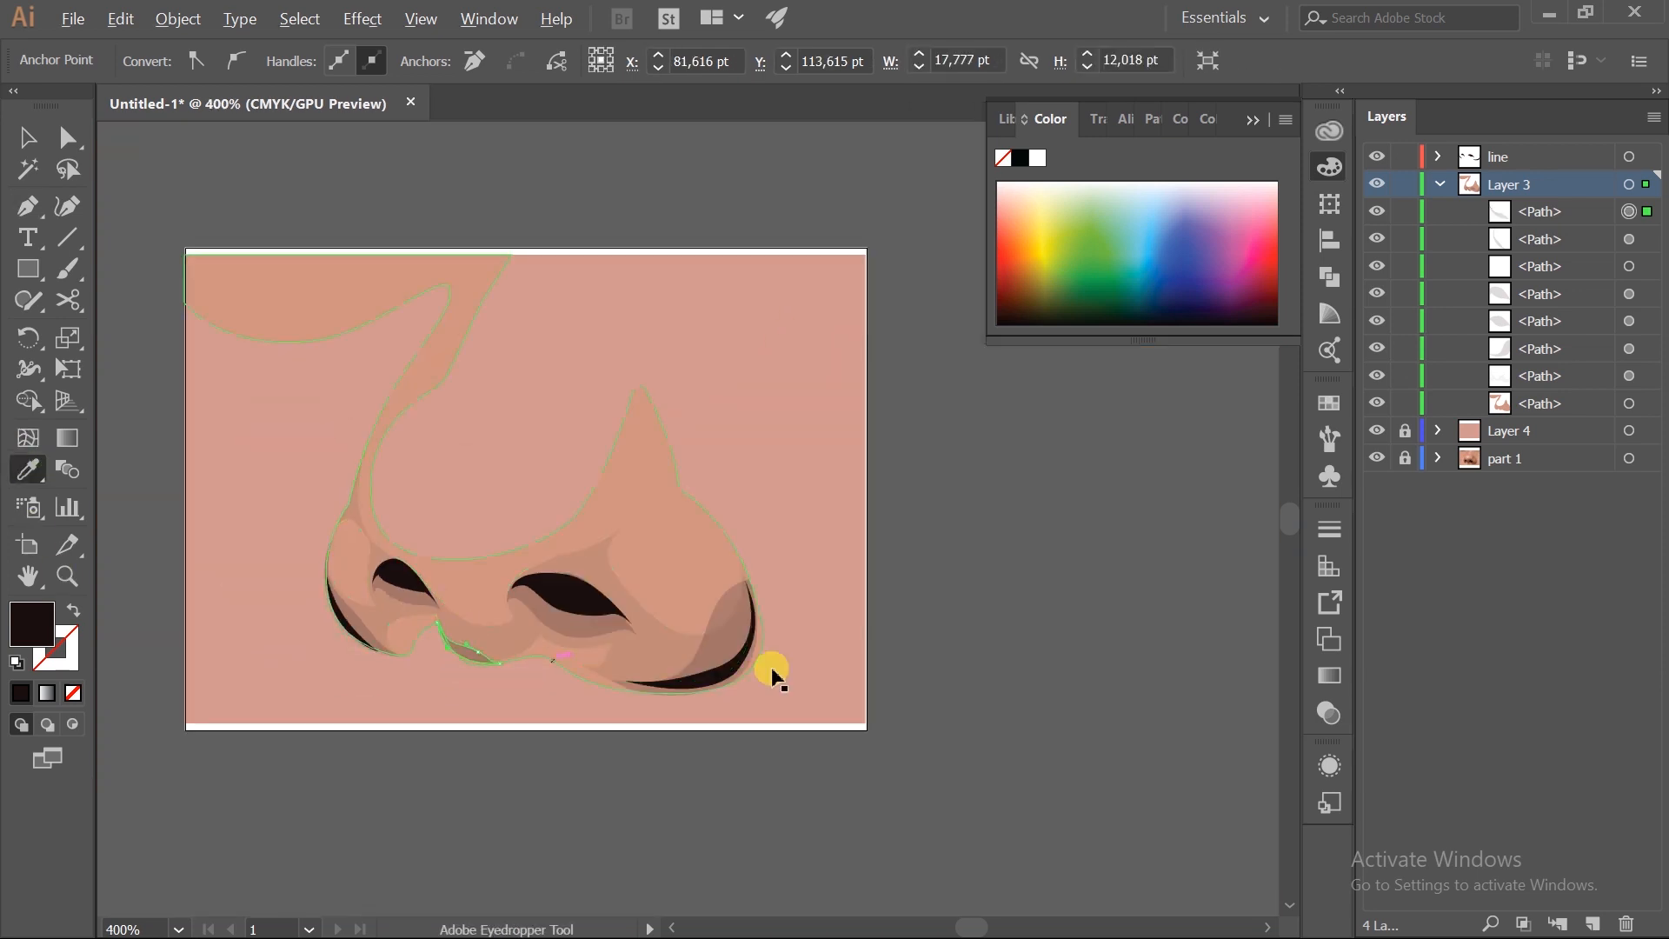
pyautogui.keyDown('ctrl'); pyautogui.click(991, 680); pyautogui.keyUp('ctrl')
pyautogui.scroll(-2, 829, 680)
pyautogui.press('p')
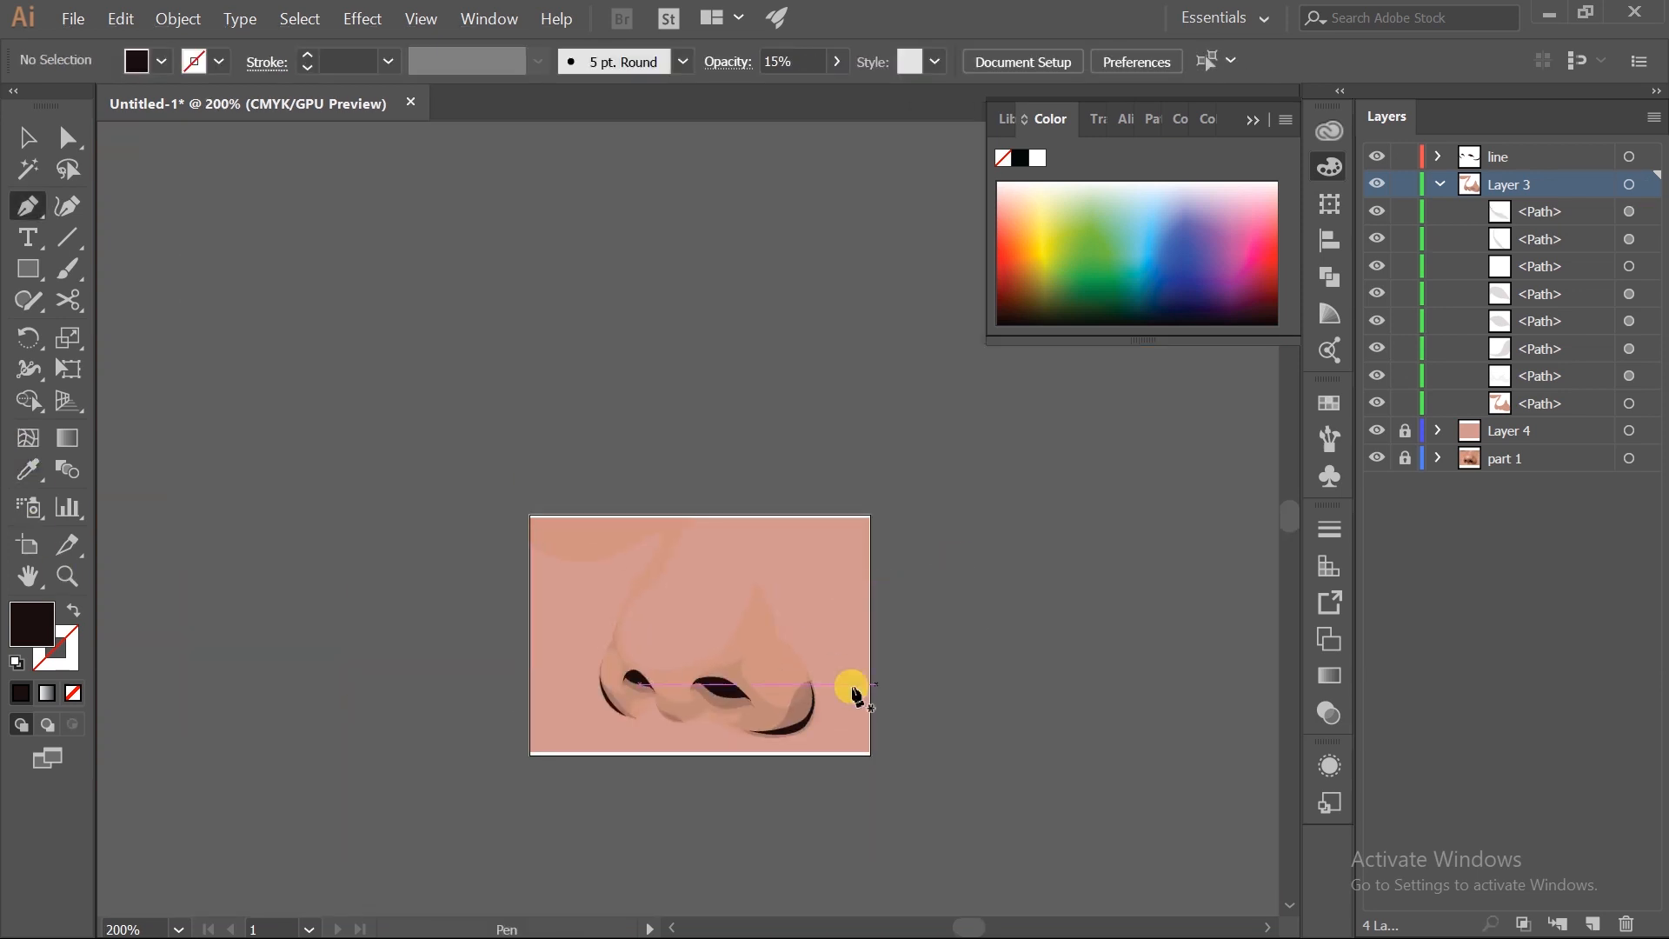
pyautogui.scroll(2, 835, 691)
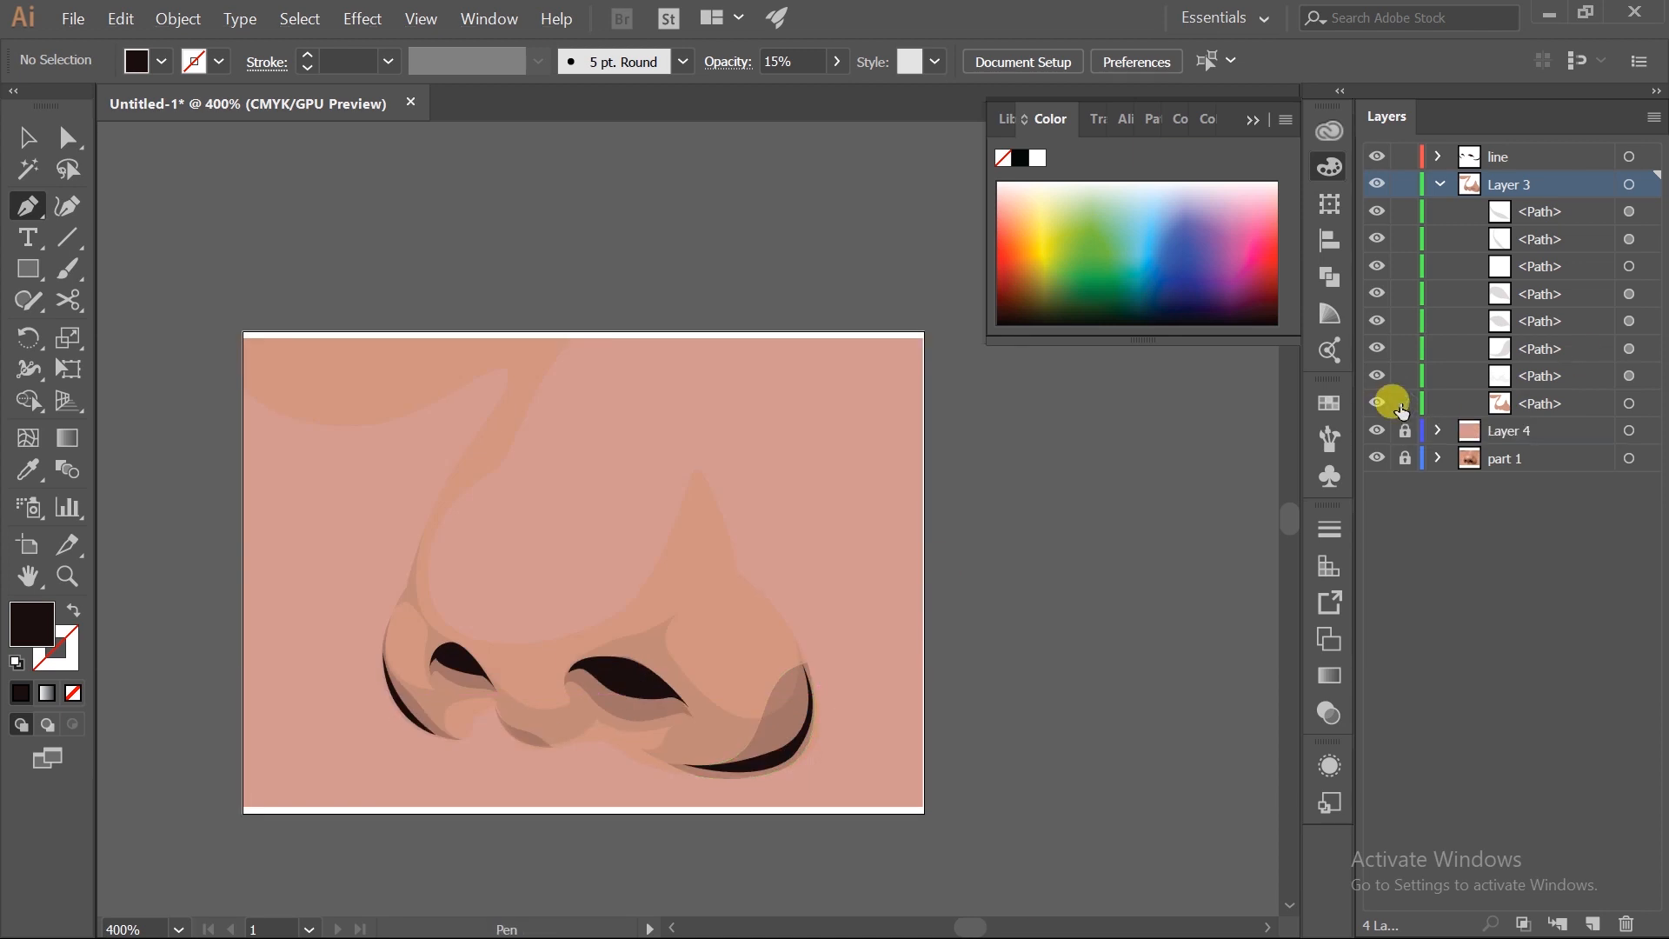
# - Trace a closed oval shape with the Pen tool on the upper outer side of the right nose wing, keeping Layer 4 visible
pyautogui.click(1379, 431)
pyautogui.click(1370, 405)
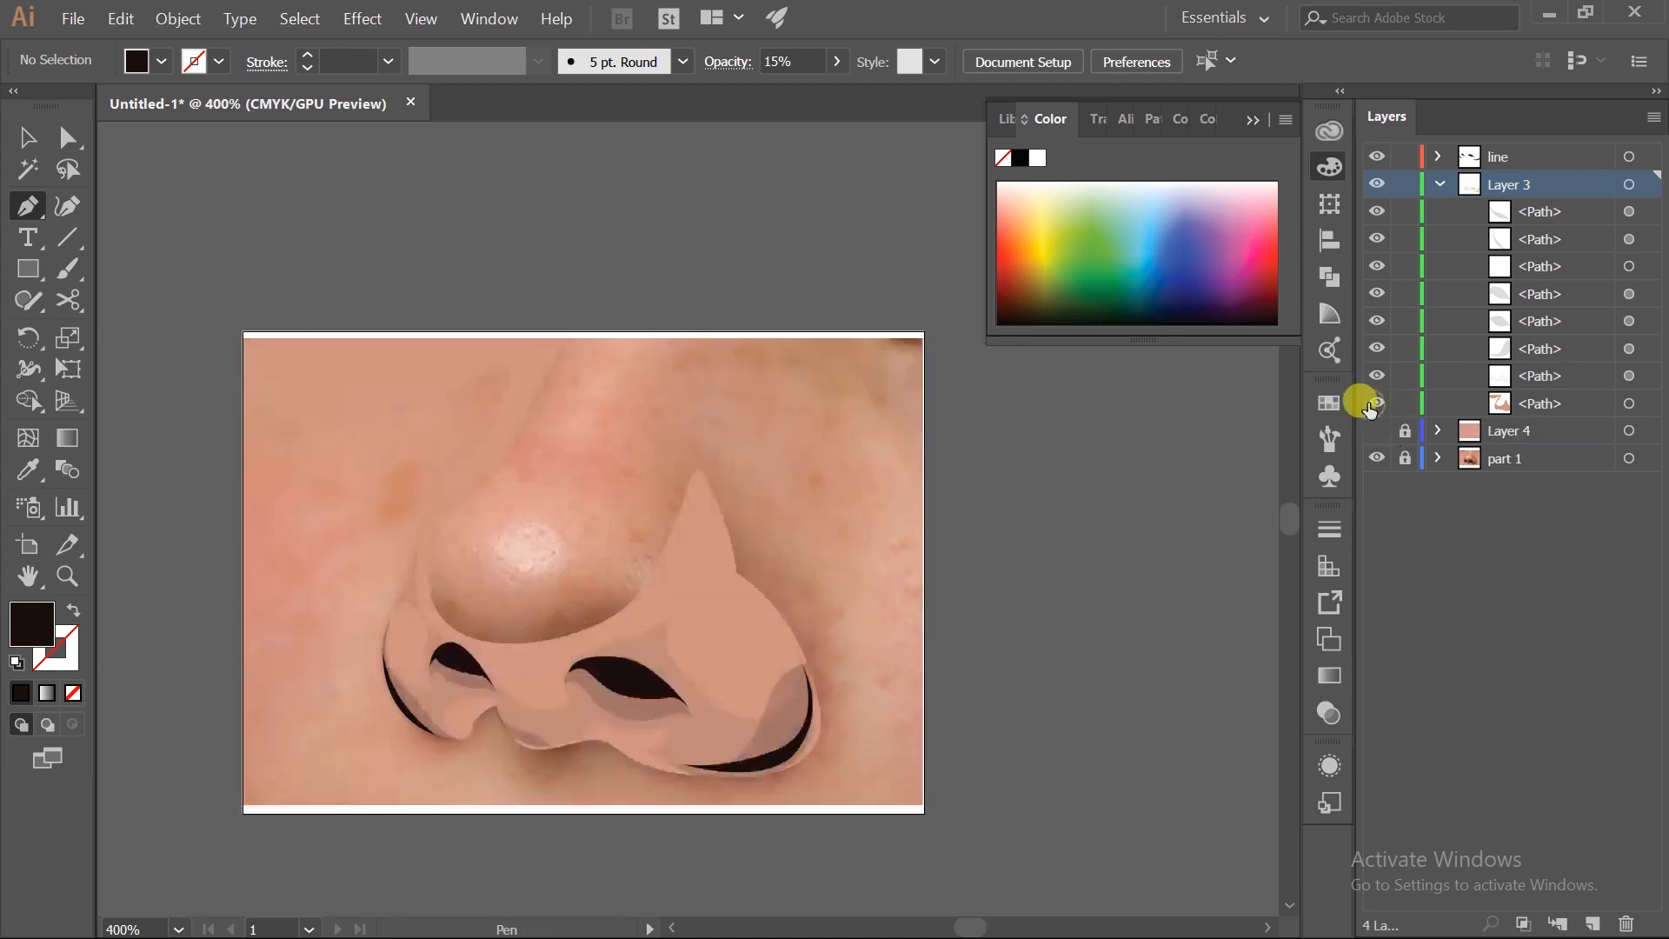
pyautogui.scroll(2, 729, 662)
pyautogui.scroll(-3, 779, 656)
pyautogui.scroll(3, 753, 634)
pyautogui.click(833, 435)
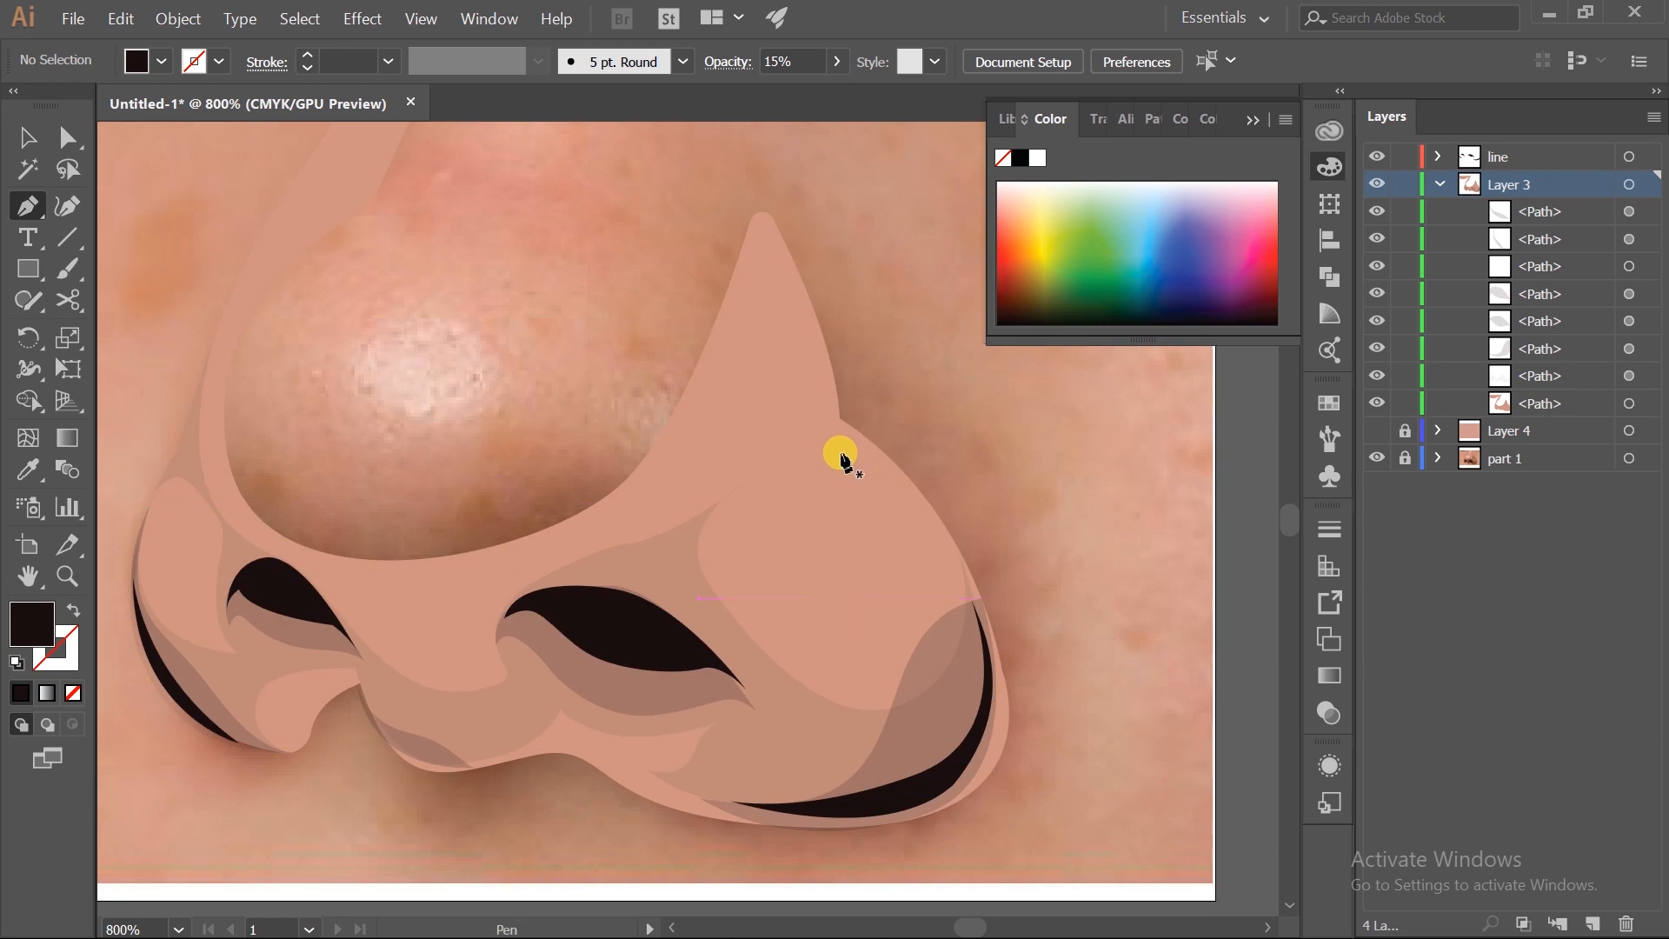
pyautogui.click(1378, 458)
pyautogui.moveTo(952, 556); pyautogui.dragTo(899, 618)
pyautogui.moveTo(835, 442); pyautogui.dragTo(852, 406)
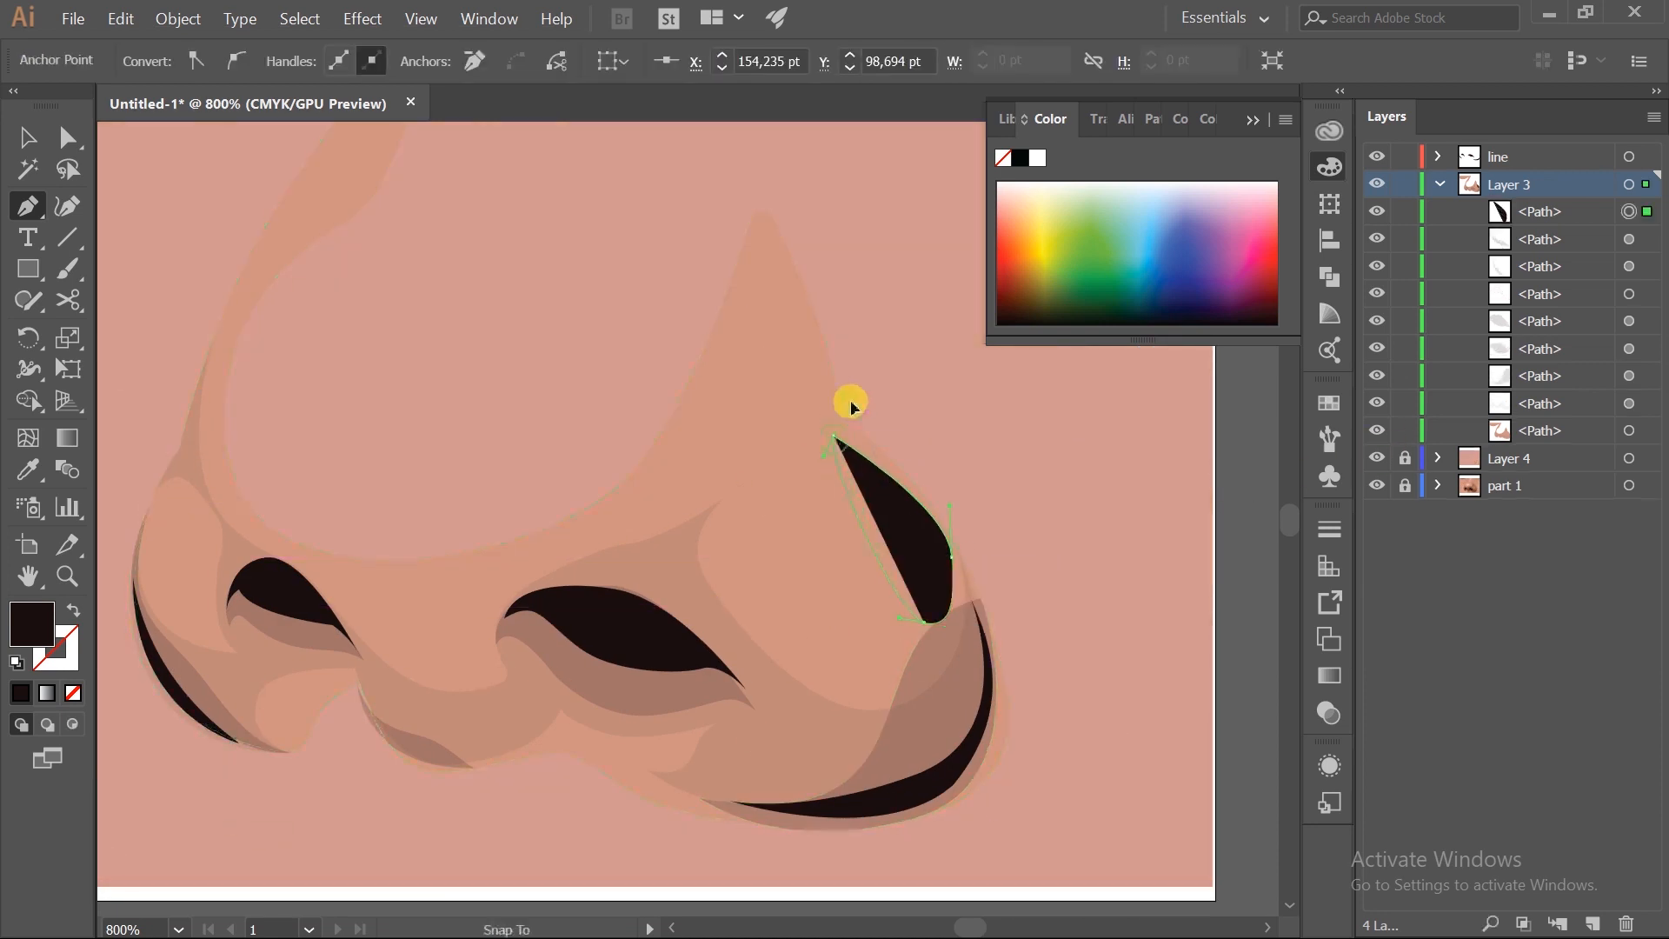
pyautogui.moveTo(888, 340); pyautogui.dragTo(888, 340)
pyautogui.moveTo(863, 577); pyautogui.dragTo(868, 565)
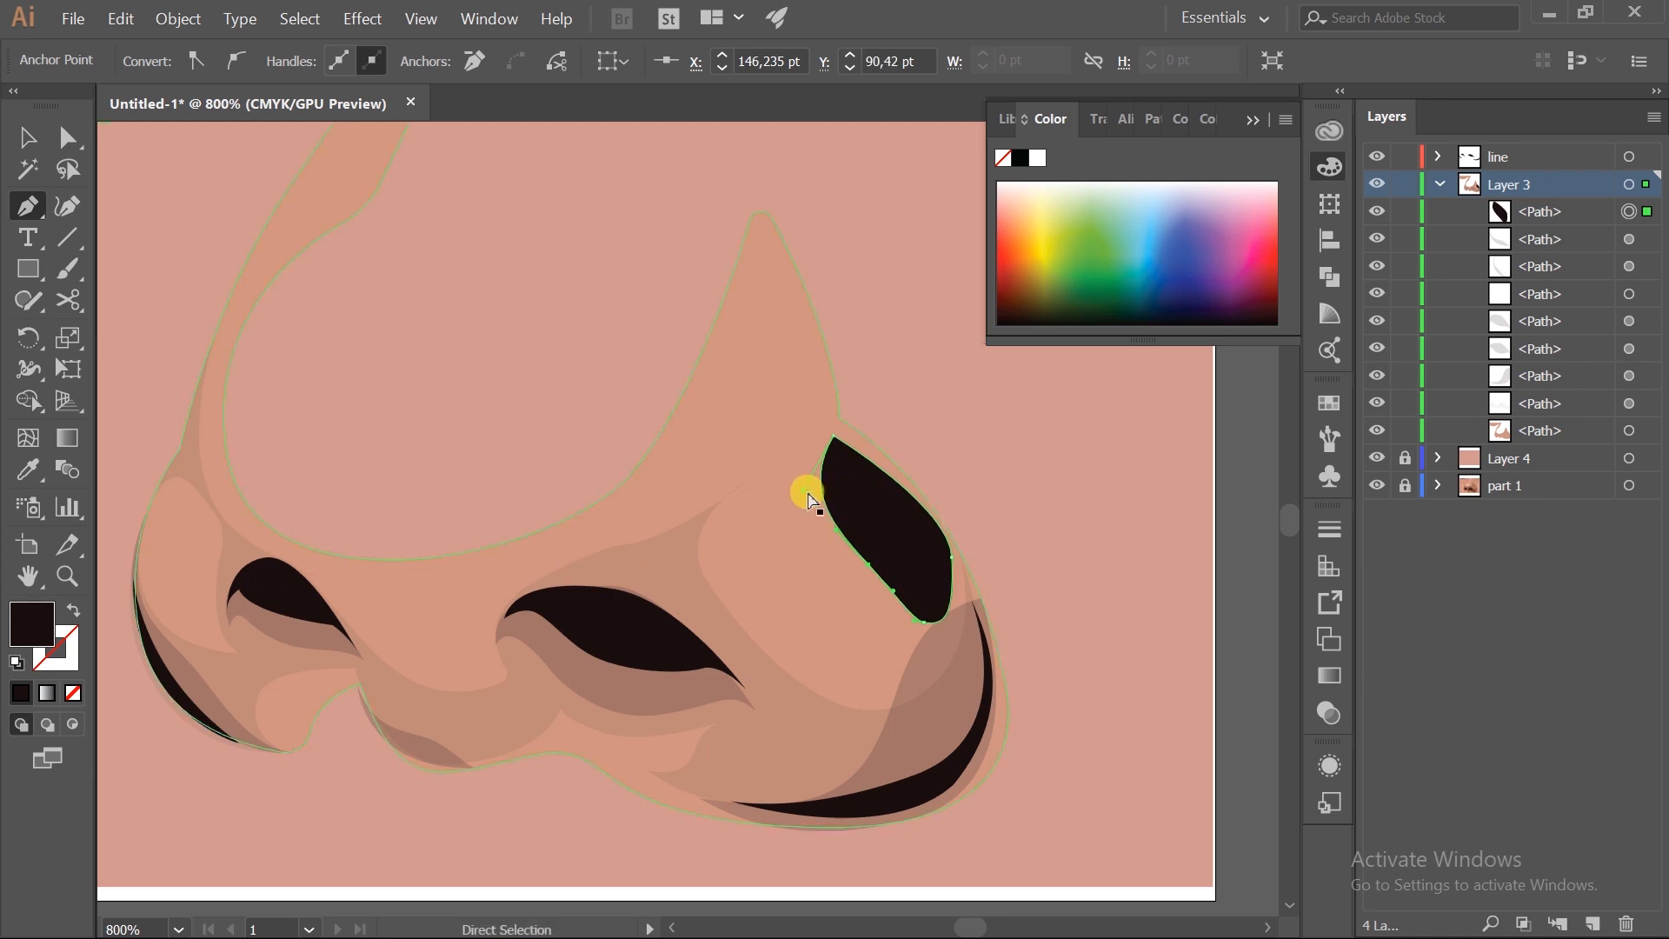
# - Refine the new shape's upper corner and curves, and fill it with the skin tone sampled from the nose wing
pyautogui.moveTo(803, 494); pyautogui.dragTo(797, 509)
pyautogui.moveTo(835, 446); pyautogui.dragTo(844, 445)
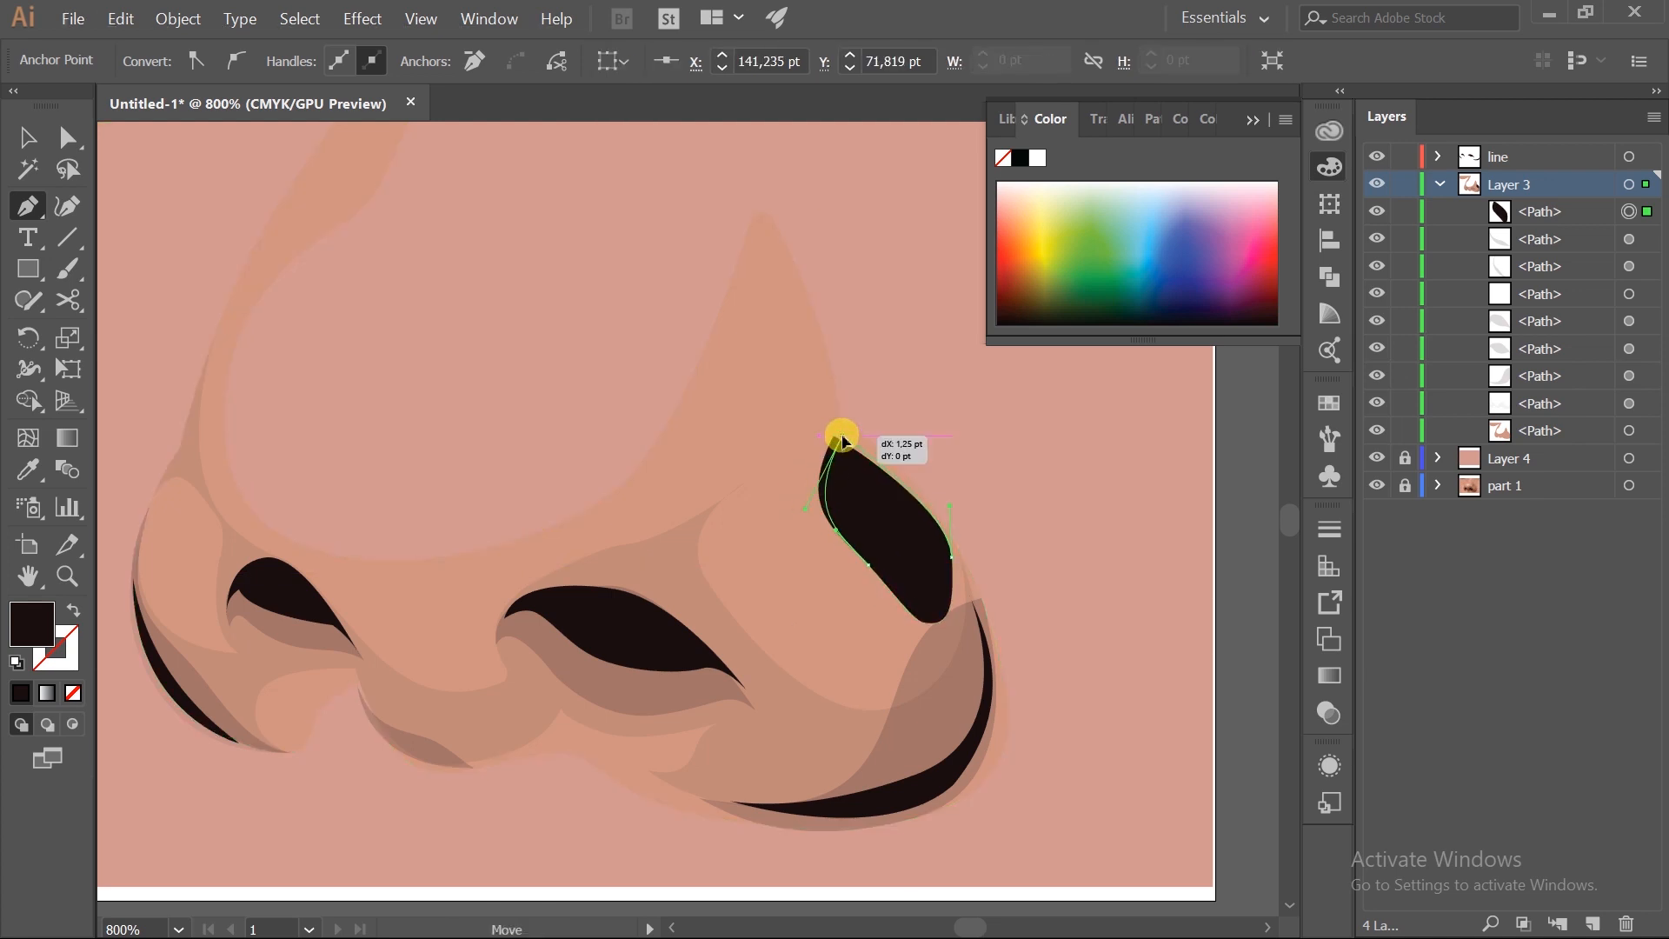
pyautogui.click(28, 470)
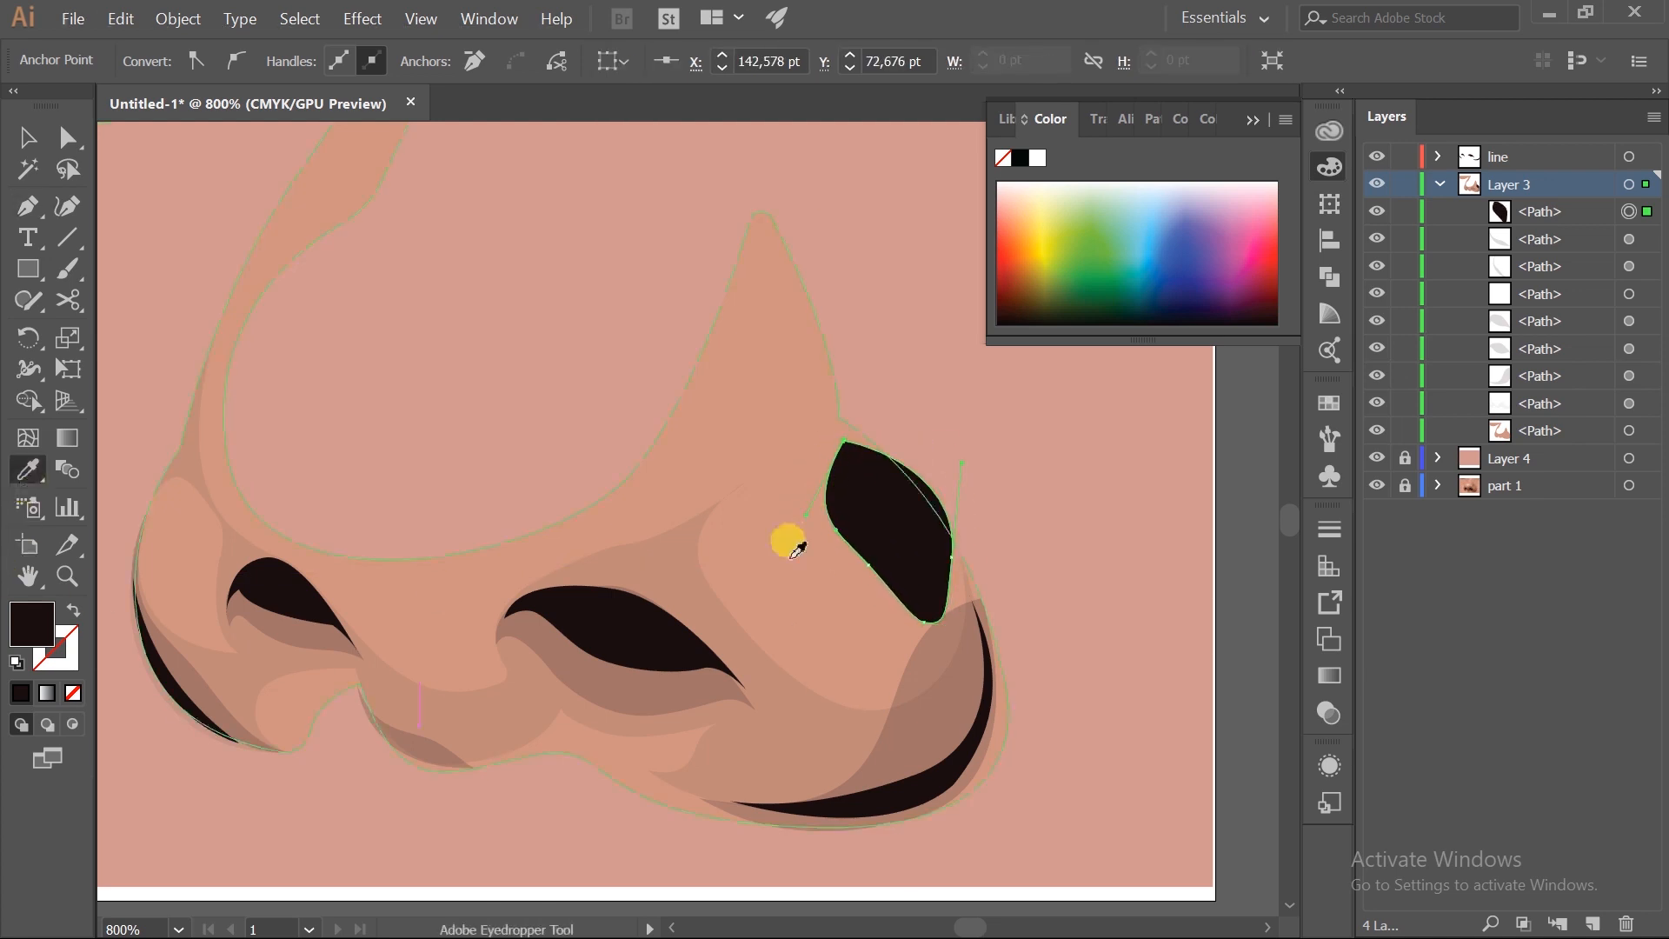
pyautogui.click(786, 545)
pyautogui.click(803, 565)
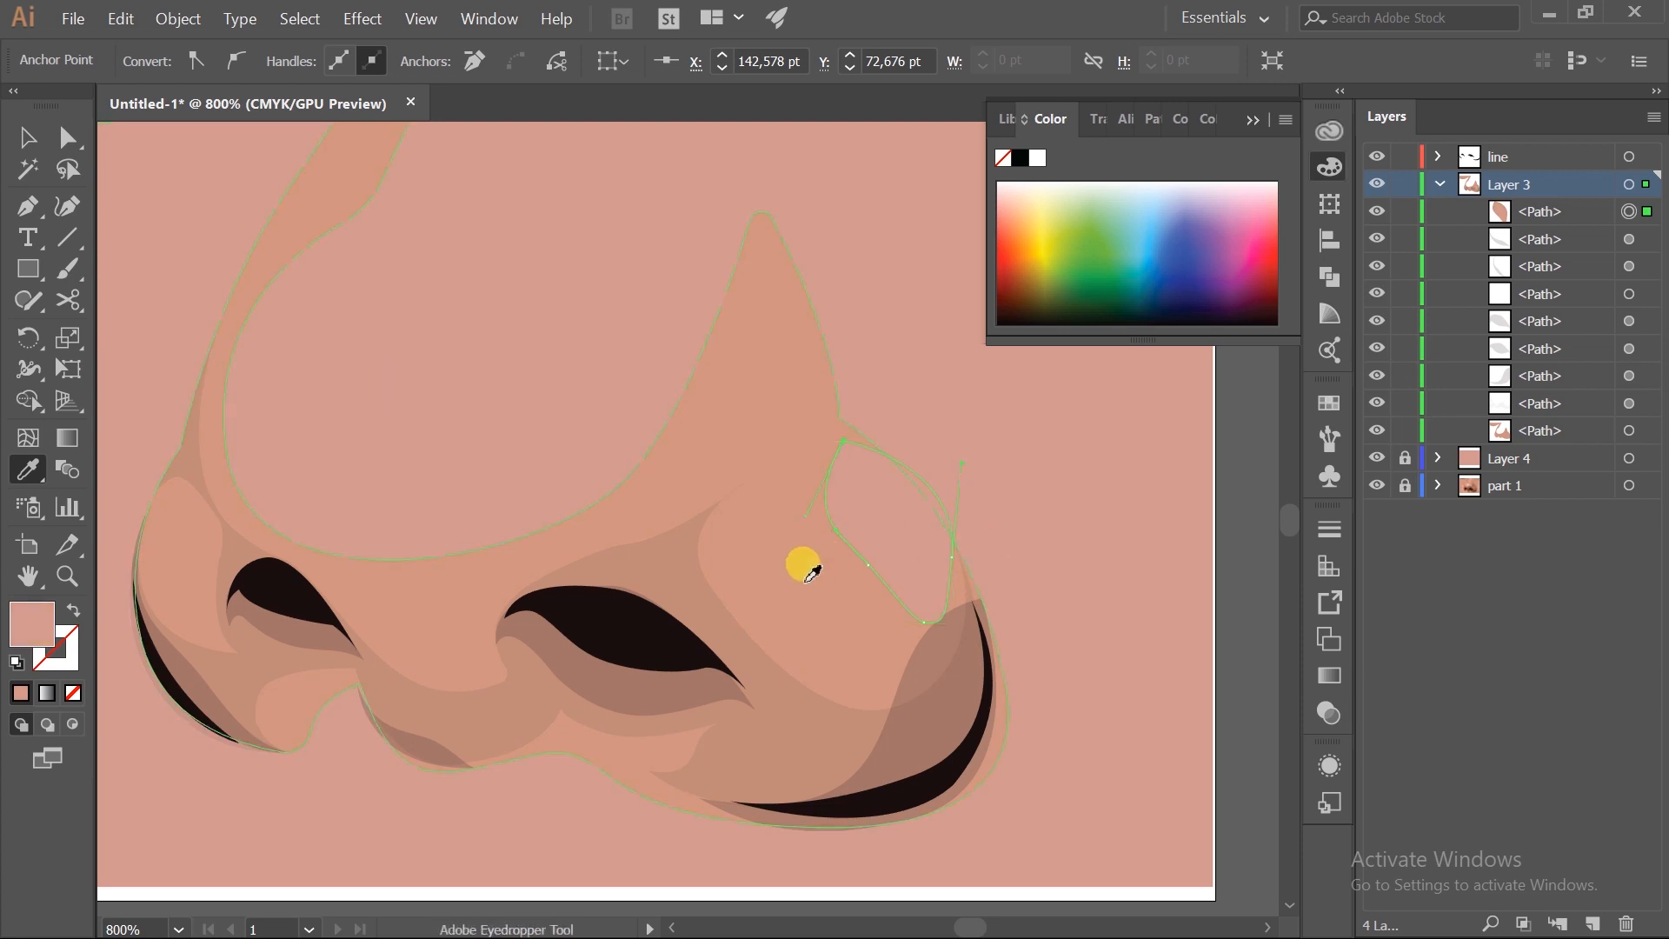
pyautogui.keyDown('ctrl'); pyautogui.click(557, 145); pyautogui.keyUp('ctrl')
pyautogui.keyDown('ctrl'); pyautogui.click(885, 474); pyautogui.keyUp('ctrl')
pyautogui.click(726, 478)
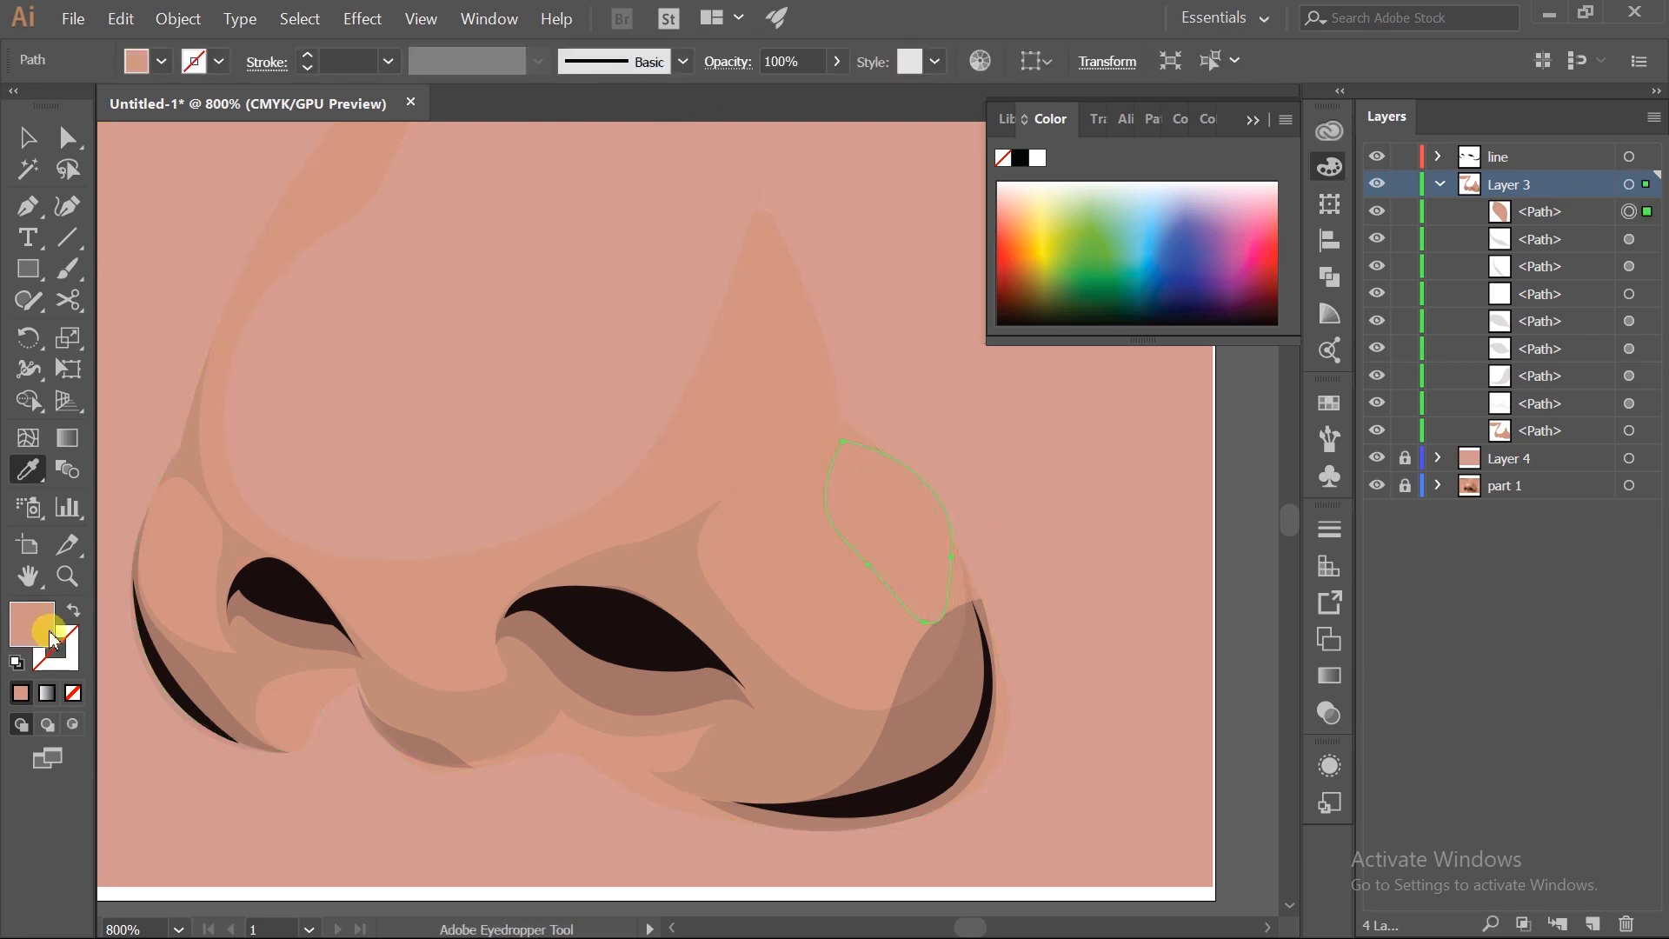
# - Change the wing highlight's fill to the lighter skin tone D69F92, set its opacity to 61%, and deselect it
pyautogui.doubleClick(48, 642)
pyautogui.click(496, 224)
pyautogui.click(834, 205)
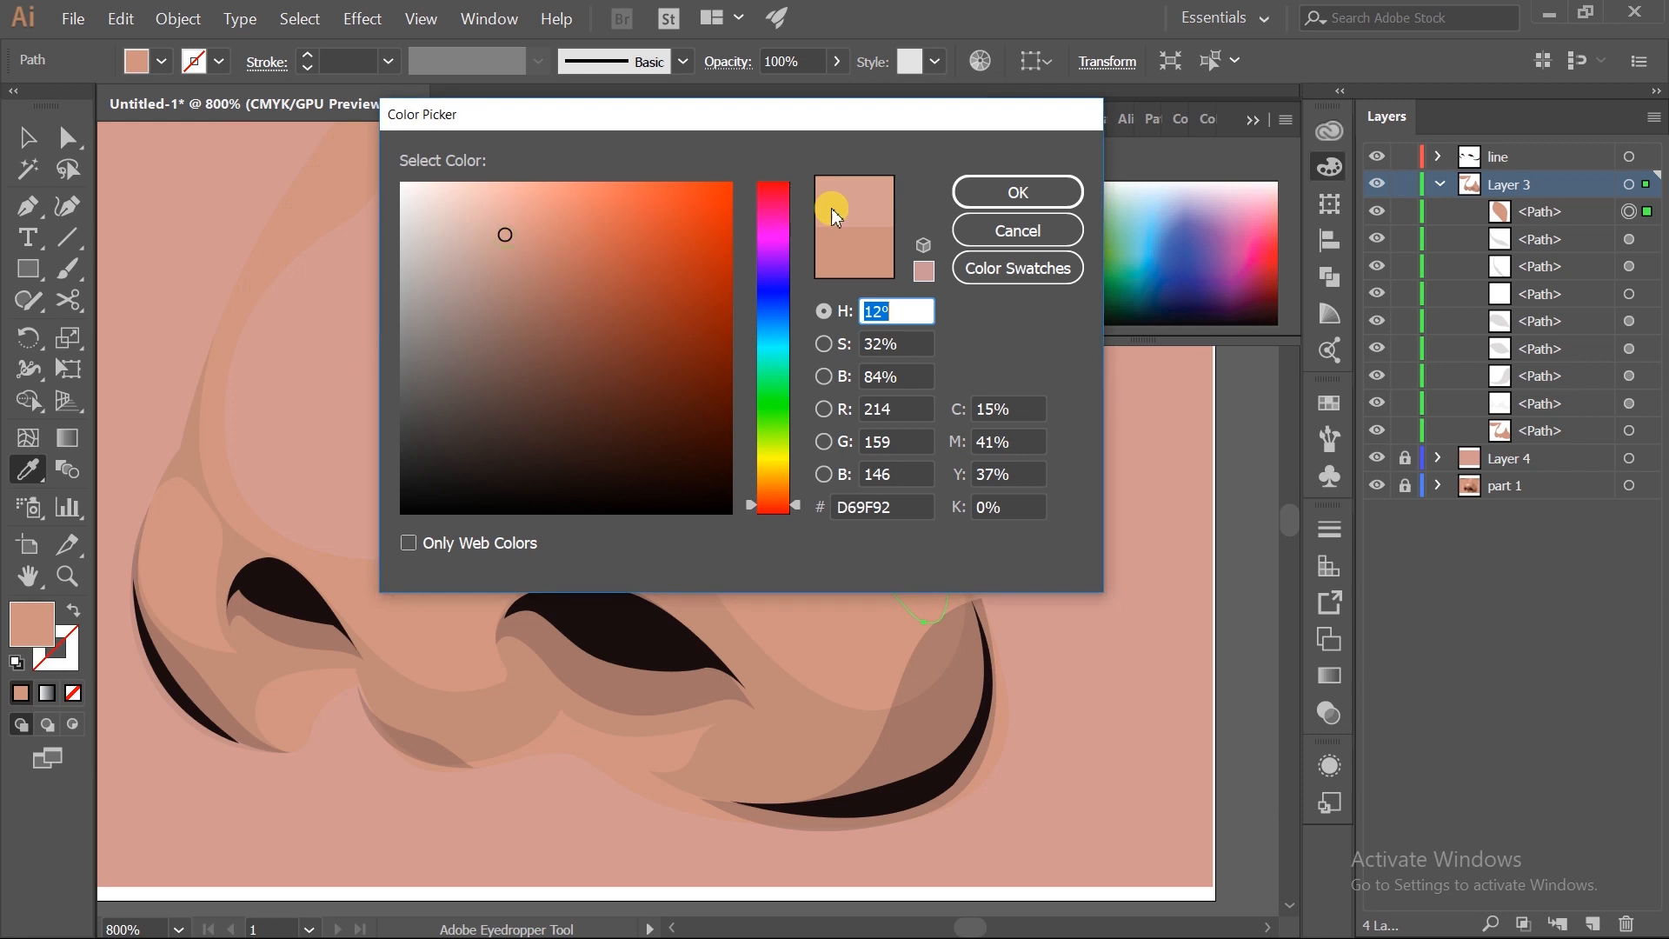
pyautogui.click(983, 207)
pyautogui.click(835, 61)
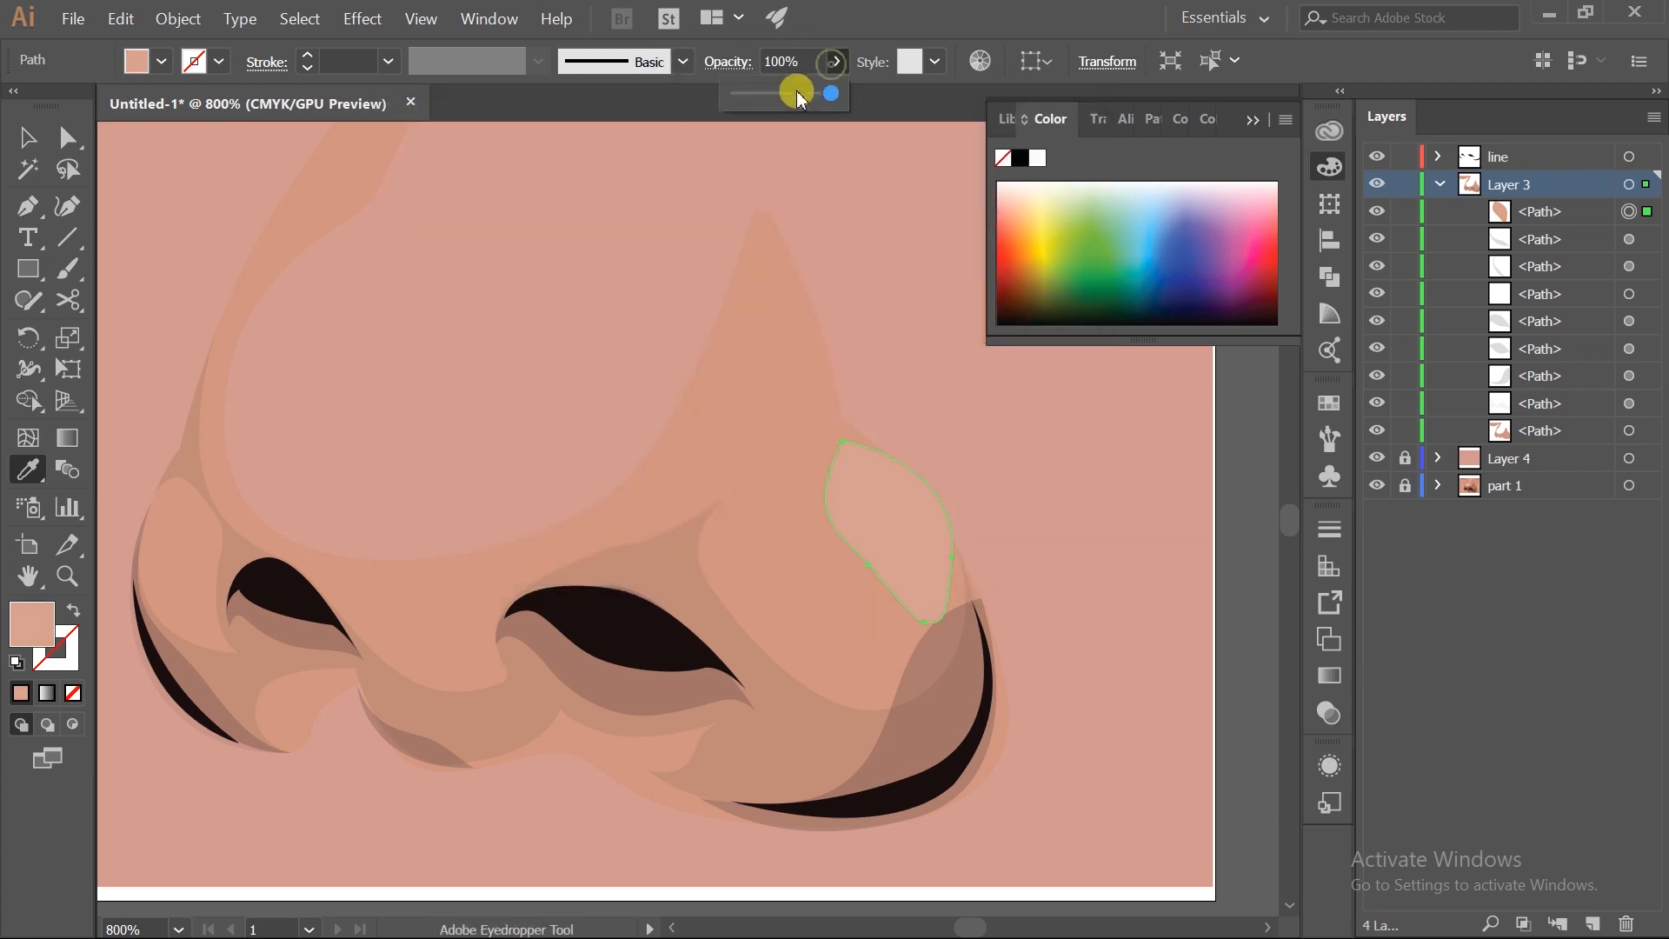
pyautogui.keyDown('ctrl'); pyautogui.click(897, 174); pyautogui.keyUp('ctrl')
# - Review the whole nose against the reference photo by toggling layer visibility, leaving Layer 4 hidden
pyautogui.scroll(-5, 808, 304)
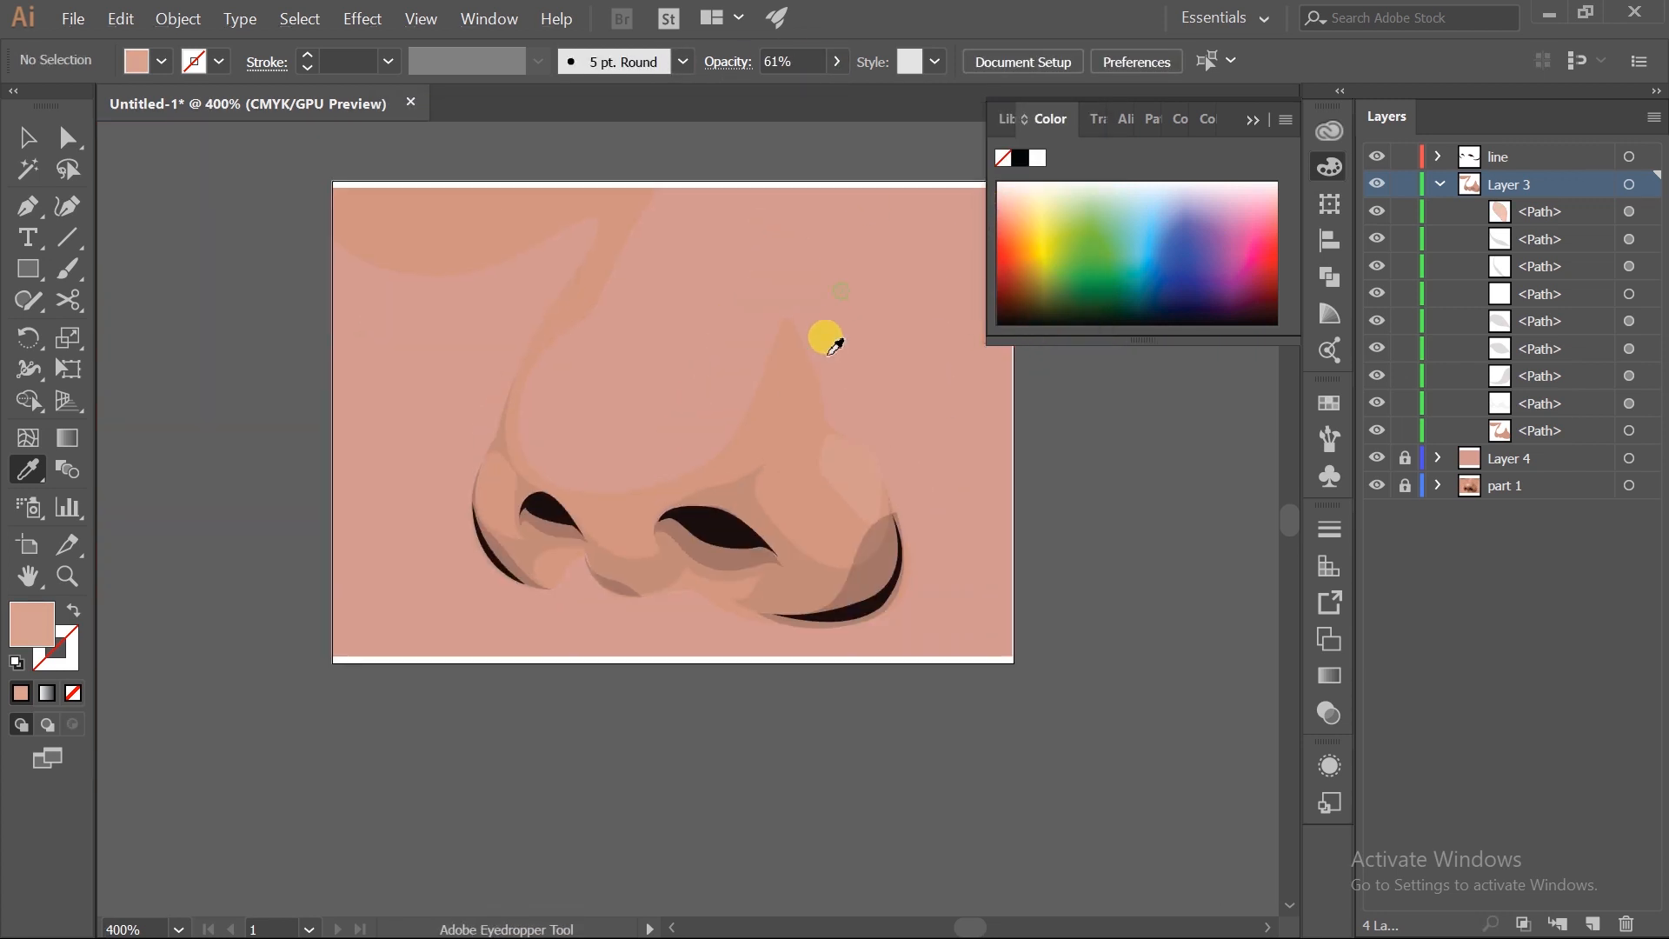
pyautogui.moveTo(933, 482); pyautogui.dragTo(860, 366)
pyautogui.scroll(2, 809, 461)
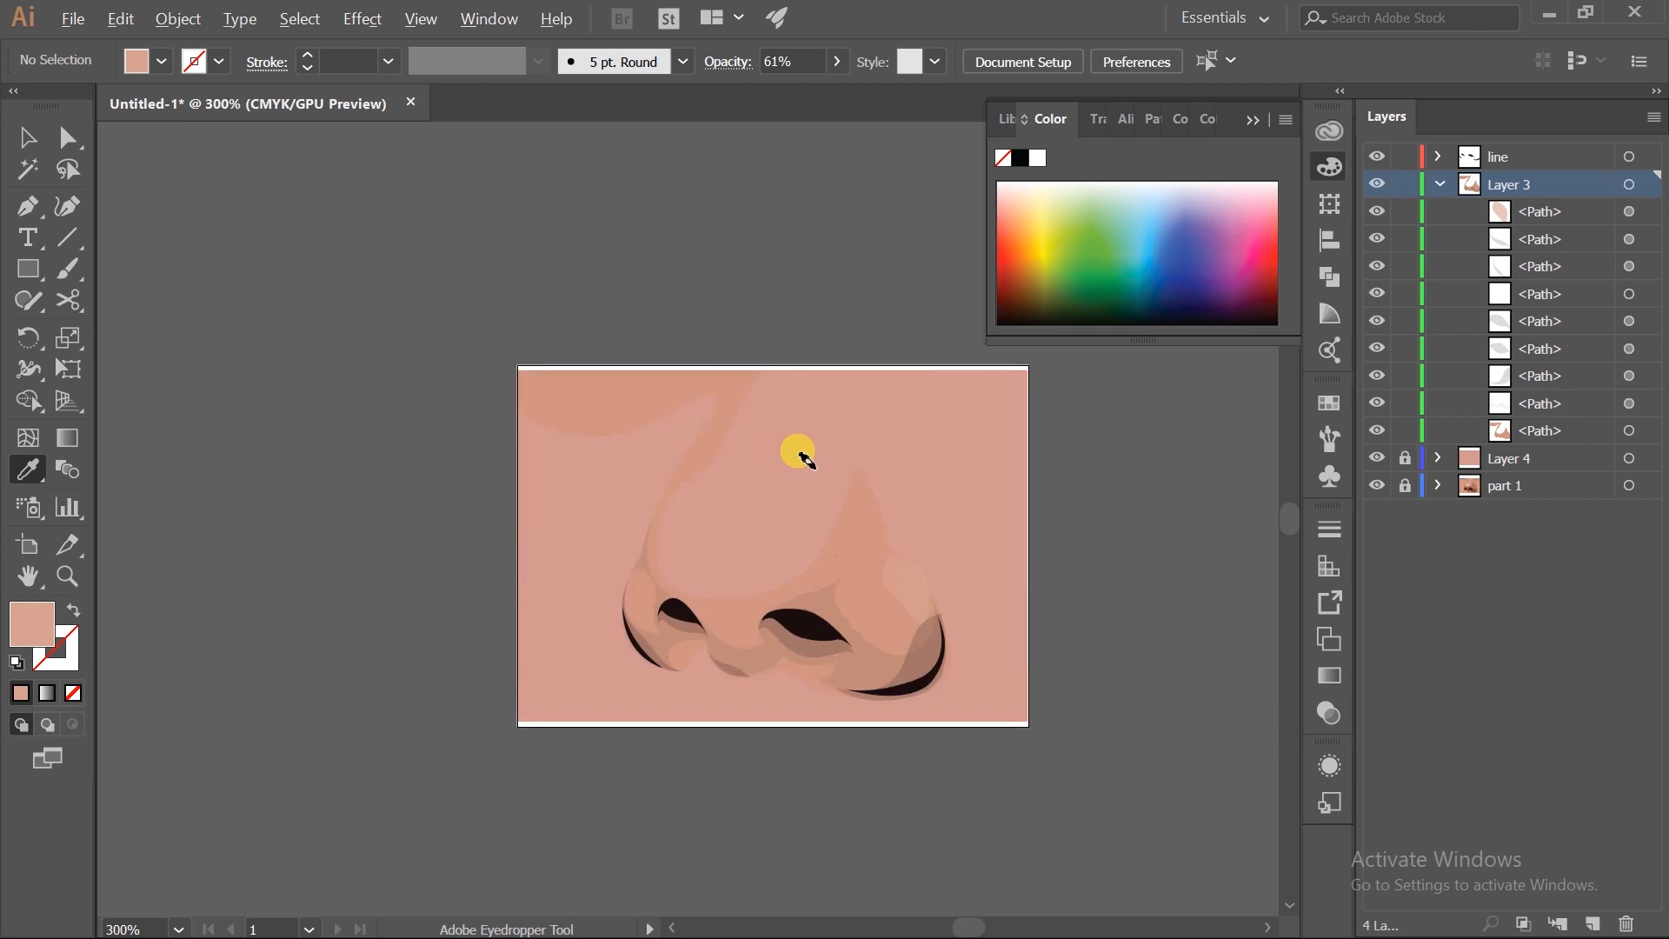
pyautogui.click(1378, 459)
pyautogui.click(1378, 458)
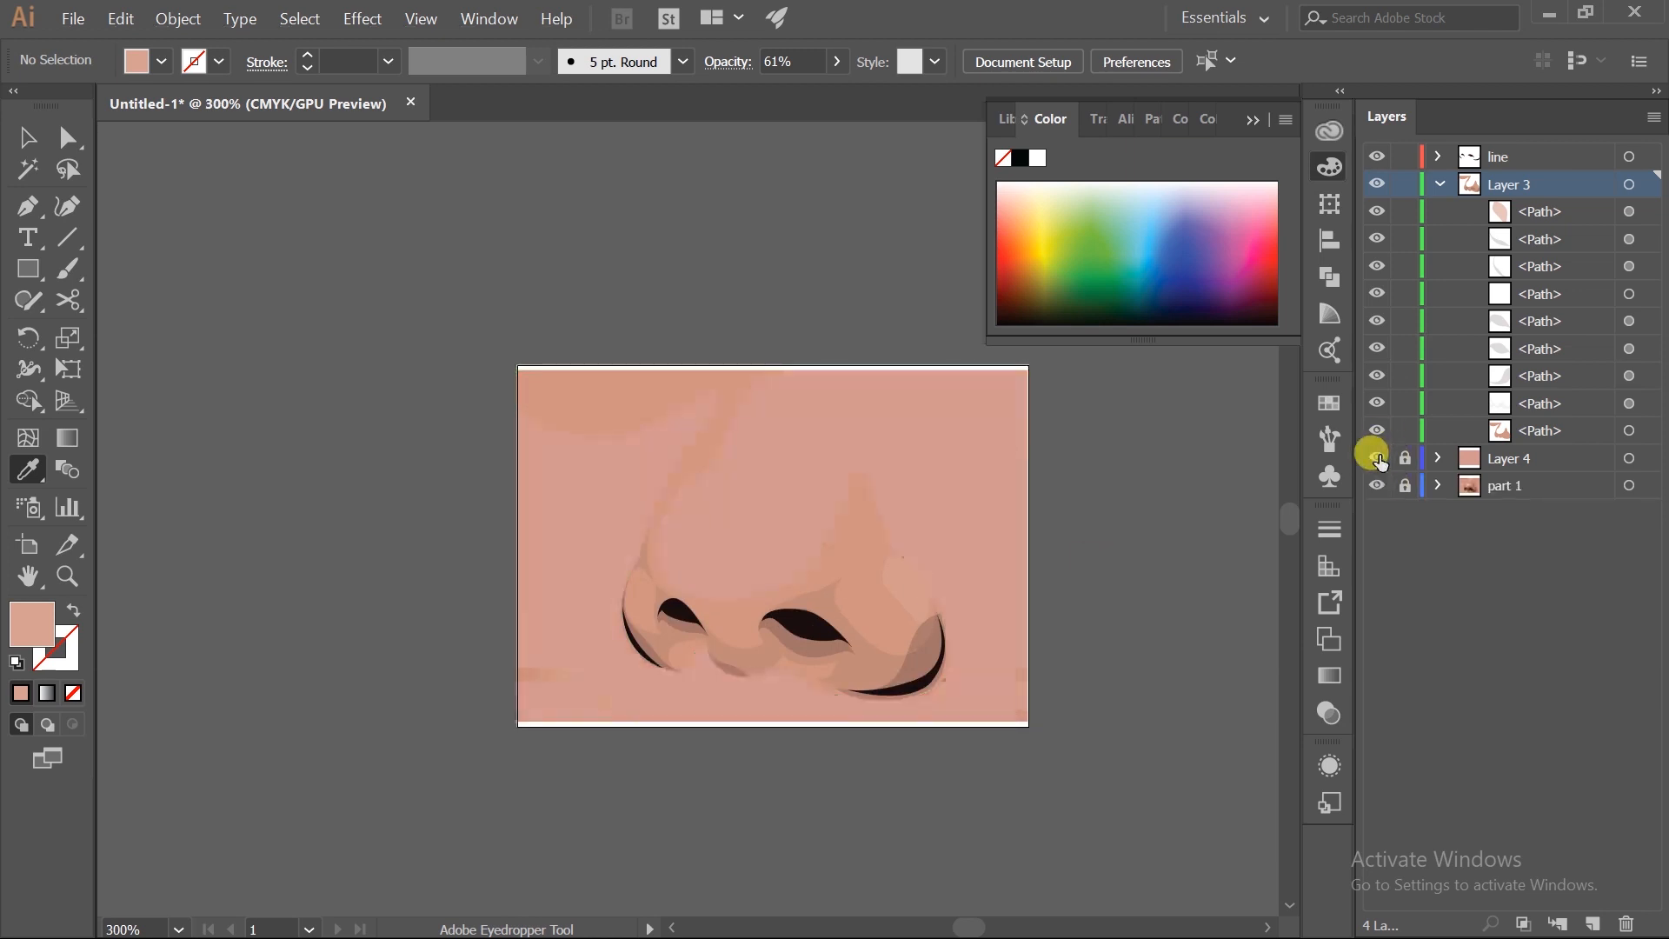
pyautogui.press('p')
pyautogui.scroll(2, 825, 557)
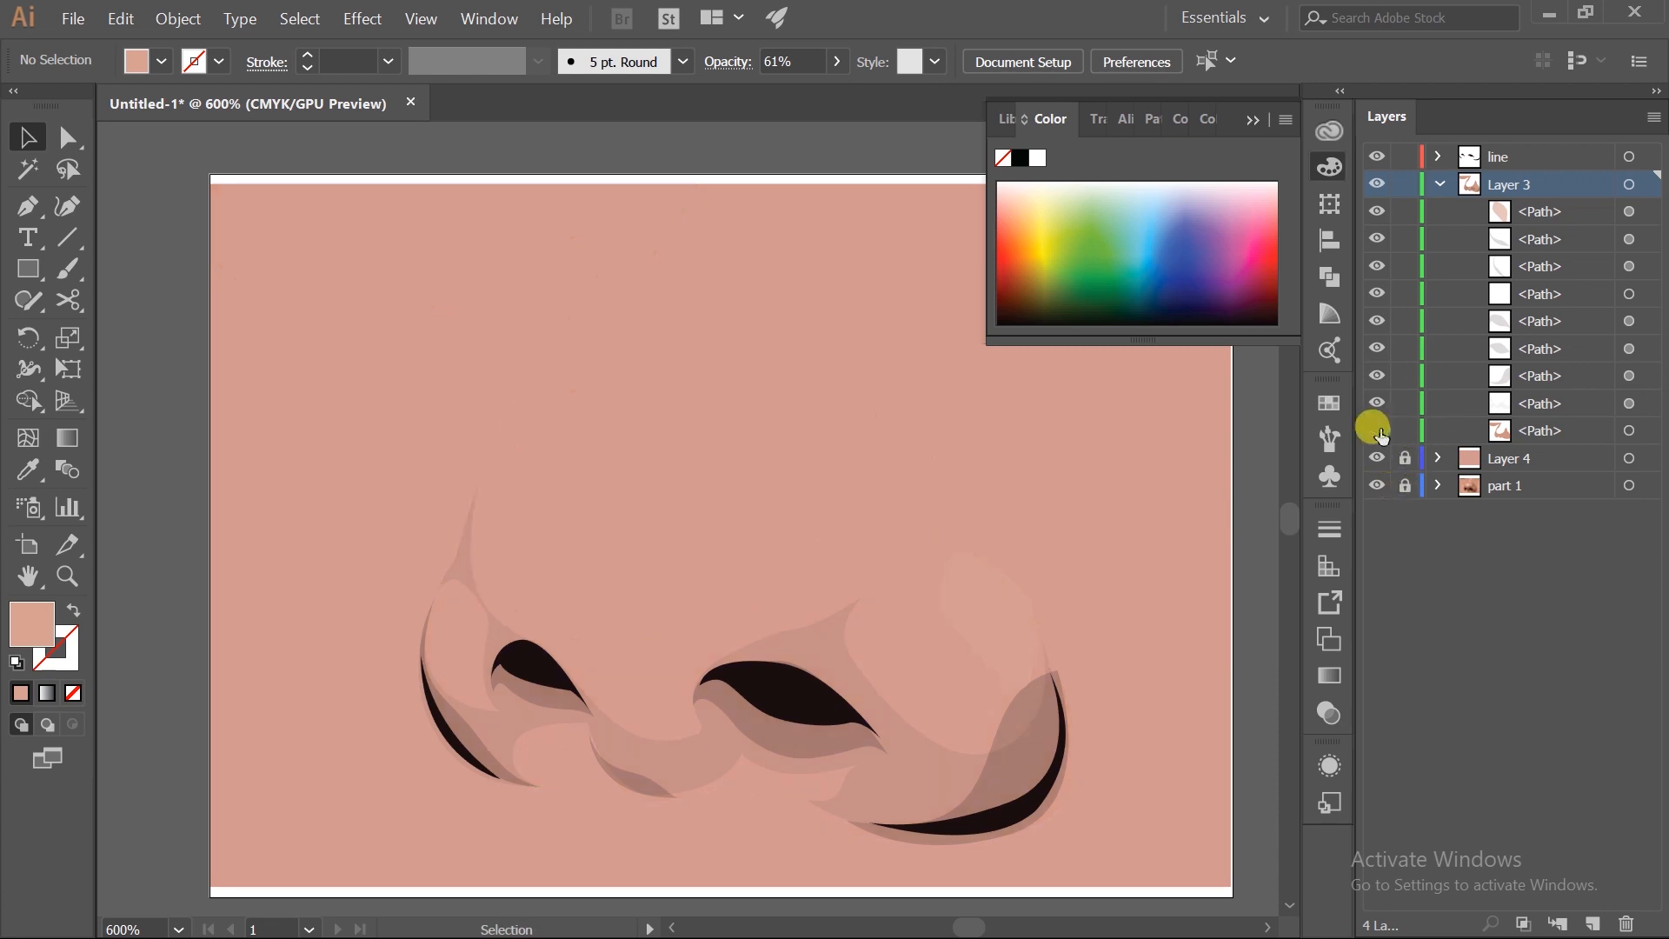
pyautogui.click(1377, 458)
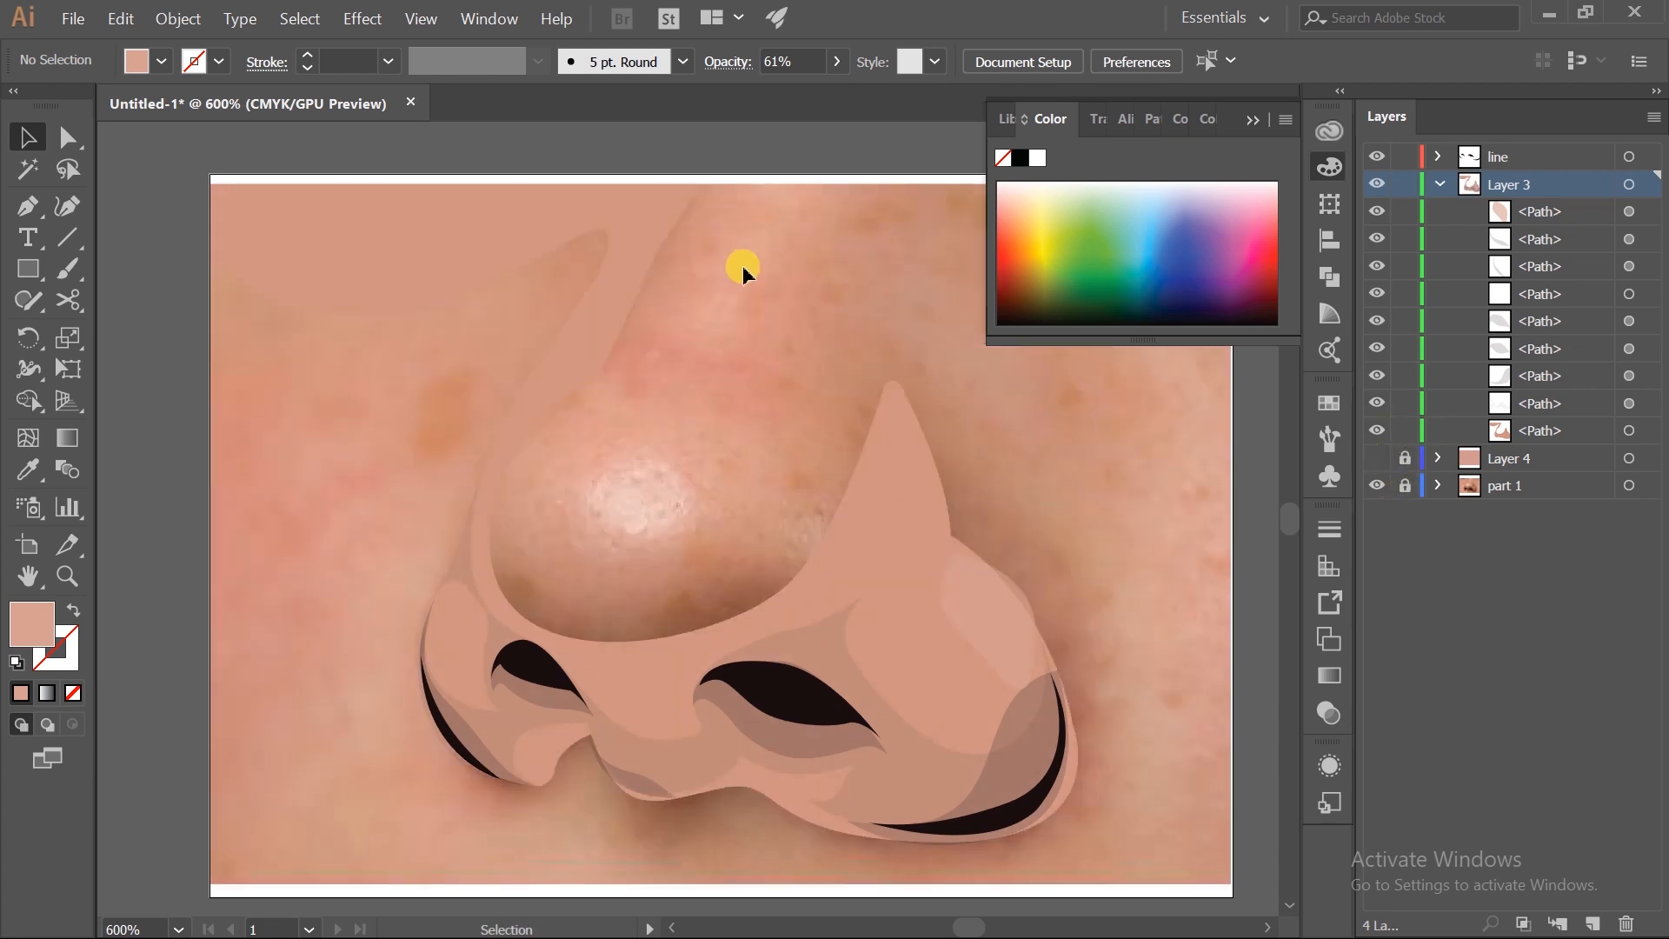
# - Start a Pen path at the photo's top edge, trace down the bridge's left side and under the nose tip, and remove its fill
pyautogui.moveTo(706, 254); pyautogui.dragTo(755, 288)
pyautogui.click(781, 209)
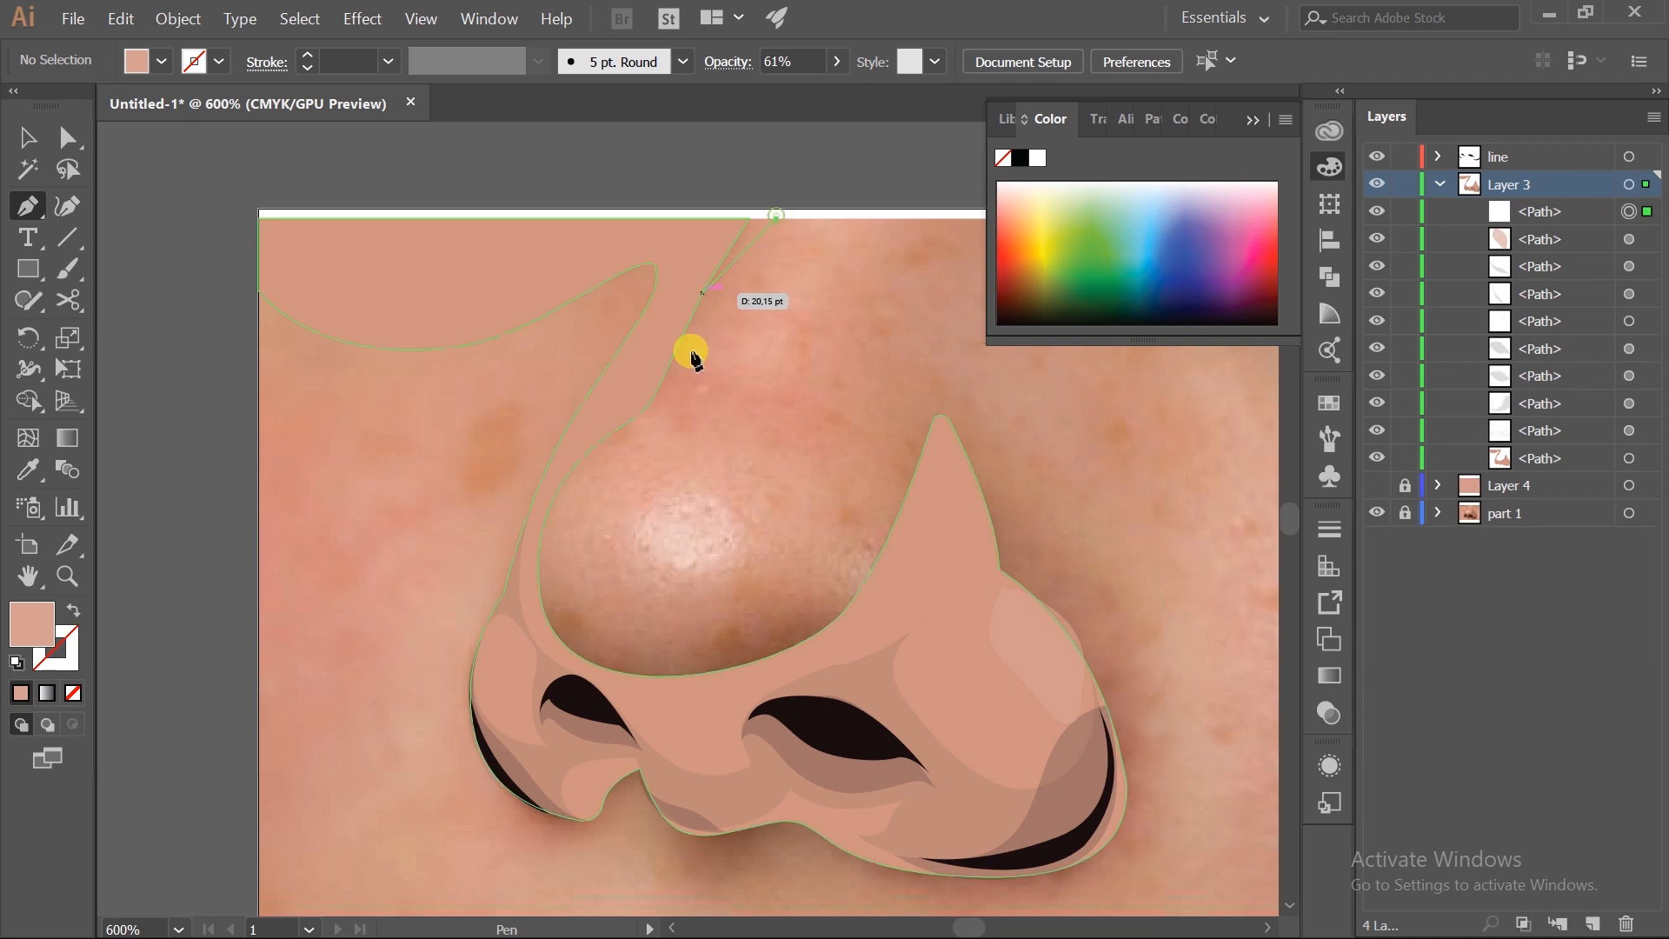
pyautogui.moveTo(654, 433); pyautogui.dragTo(620, 475)
pyautogui.hotkey('ctrl', 'z')
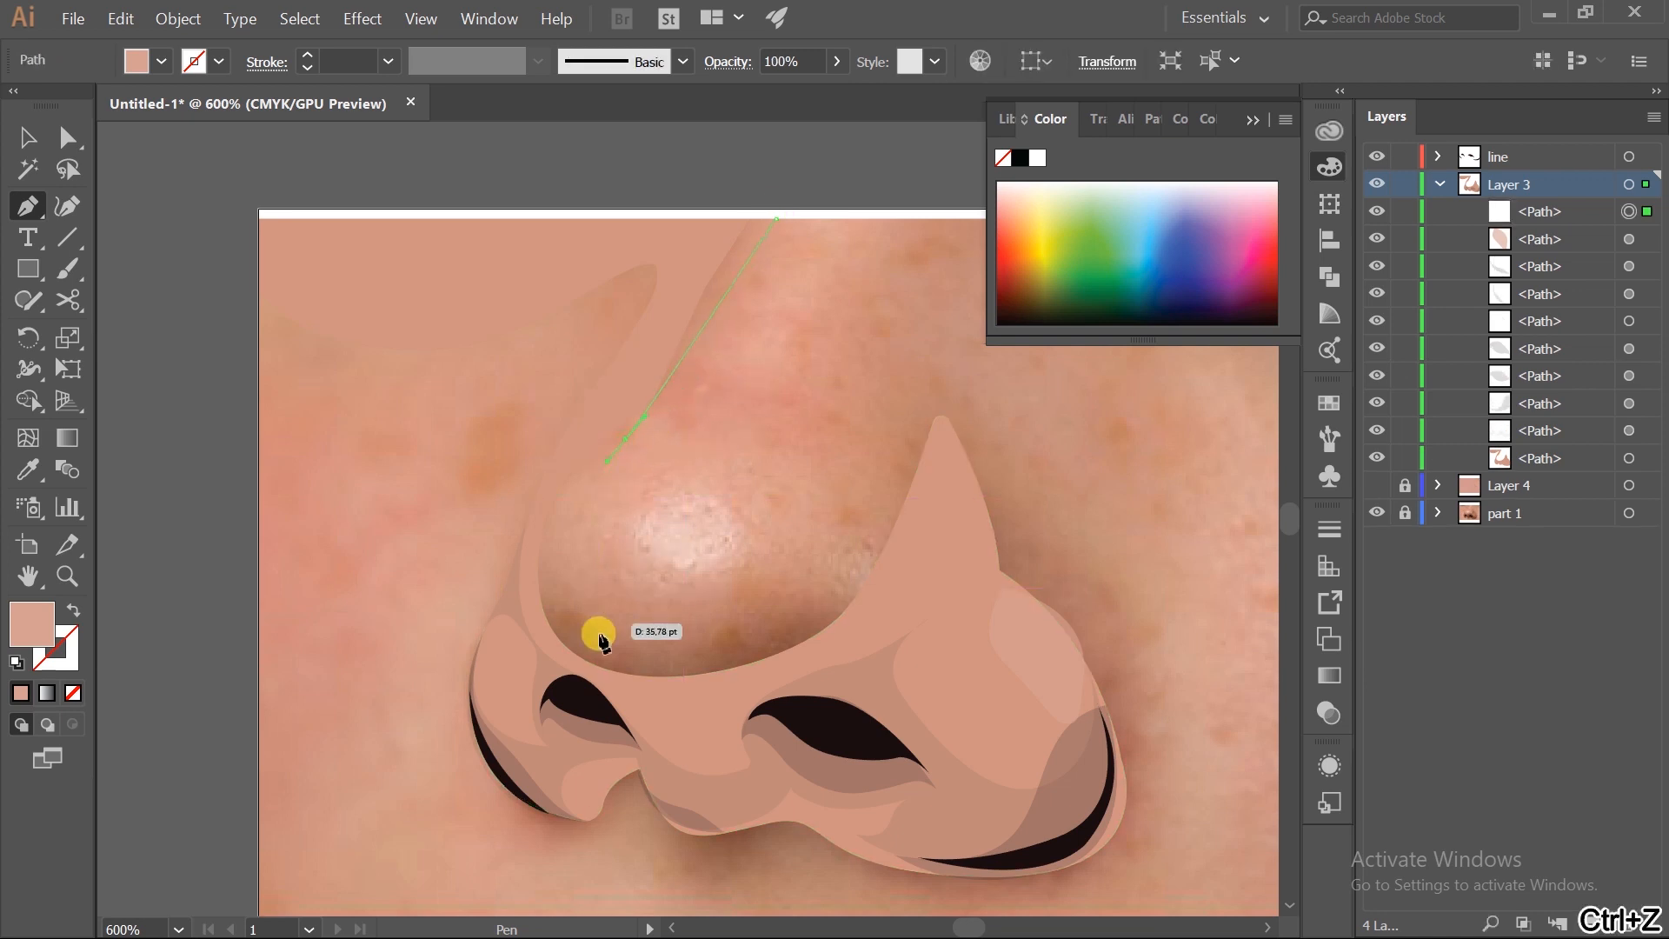
pyautogui.moveTo(602, 640); pyautogui.dragTo(701, 689)
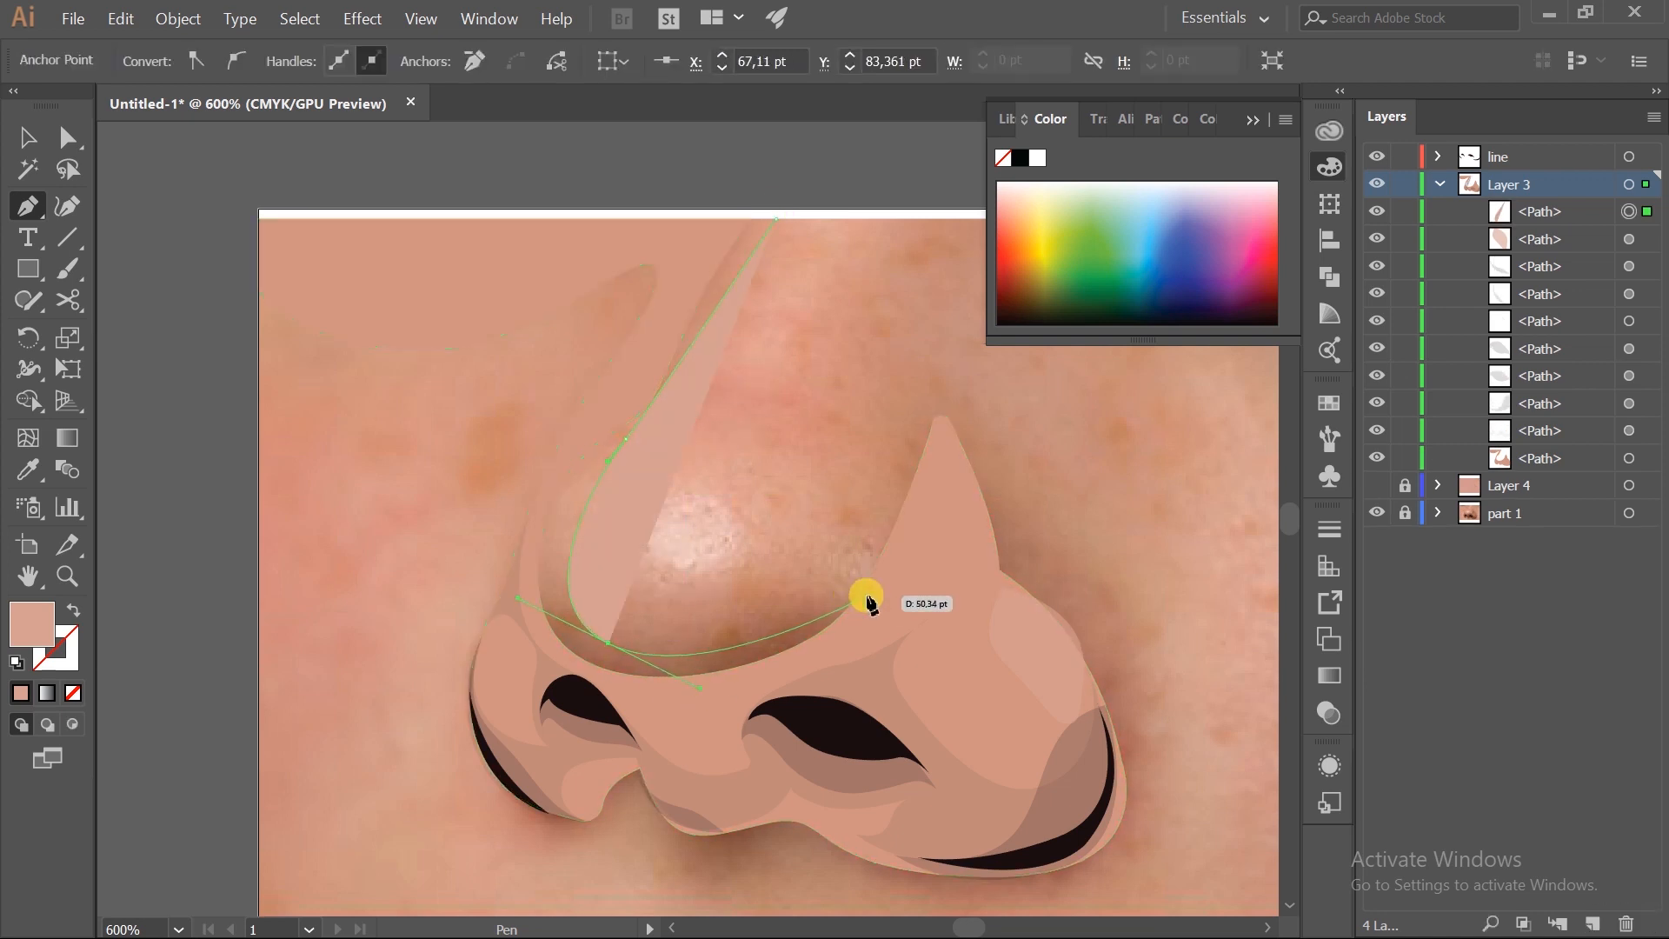
pyautogui.moveTo(867, 596); pyautogui.dragTo(801, 622)
pyautogui.click(73, 693)
# - Continue the unfilled path up the right side of the nose tip to a sharp peak beside the bridge, redoing the misplaced curve
pyautogui.moveTo(700, 570); pyautogui.dragTo(599, 639)
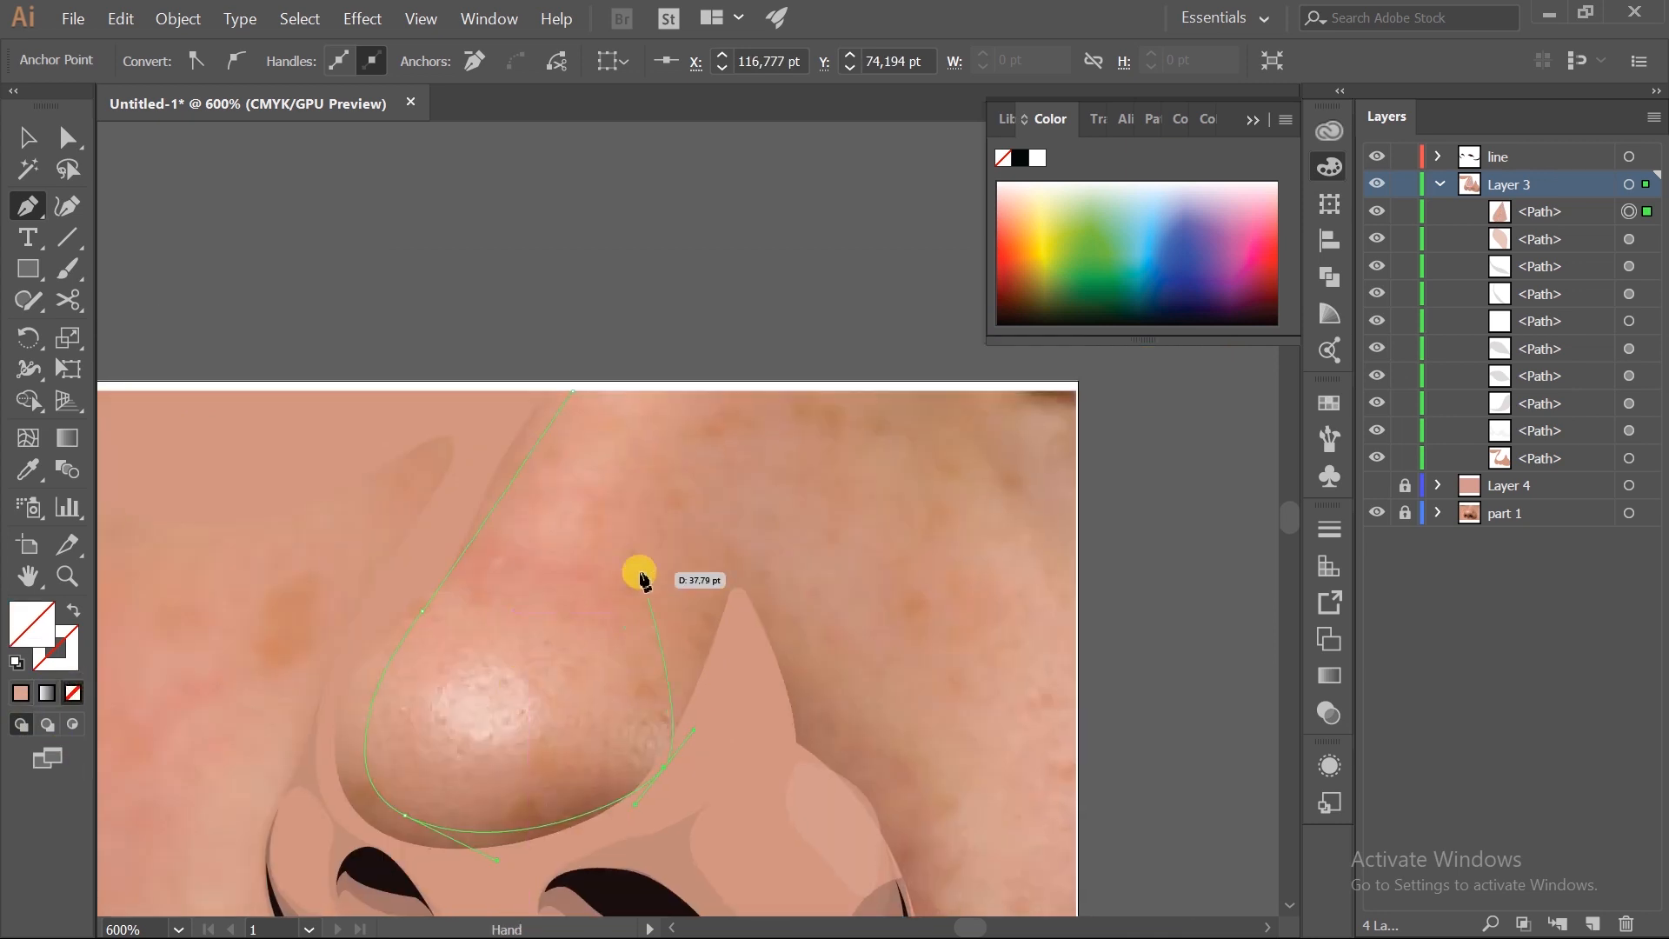
pyautogui.moveTo(644, 579); pyautogui.dragTo(689, 522)
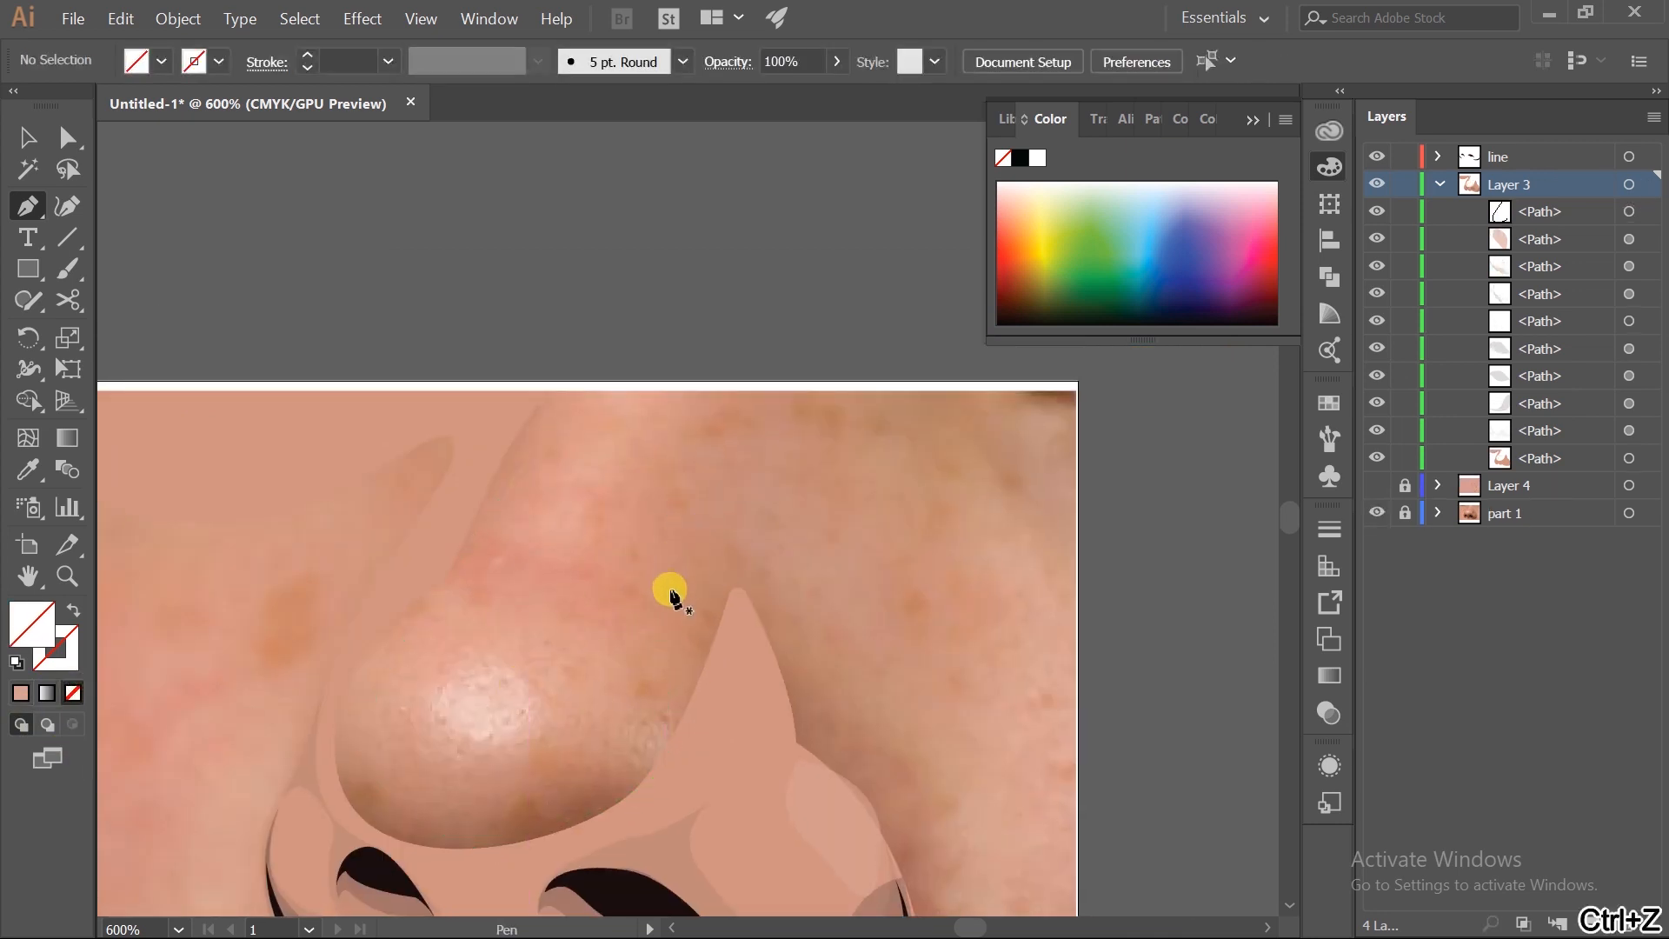
pyautogui.hotkey('ctrl', 'z')
pyautogui.click(73, 693)
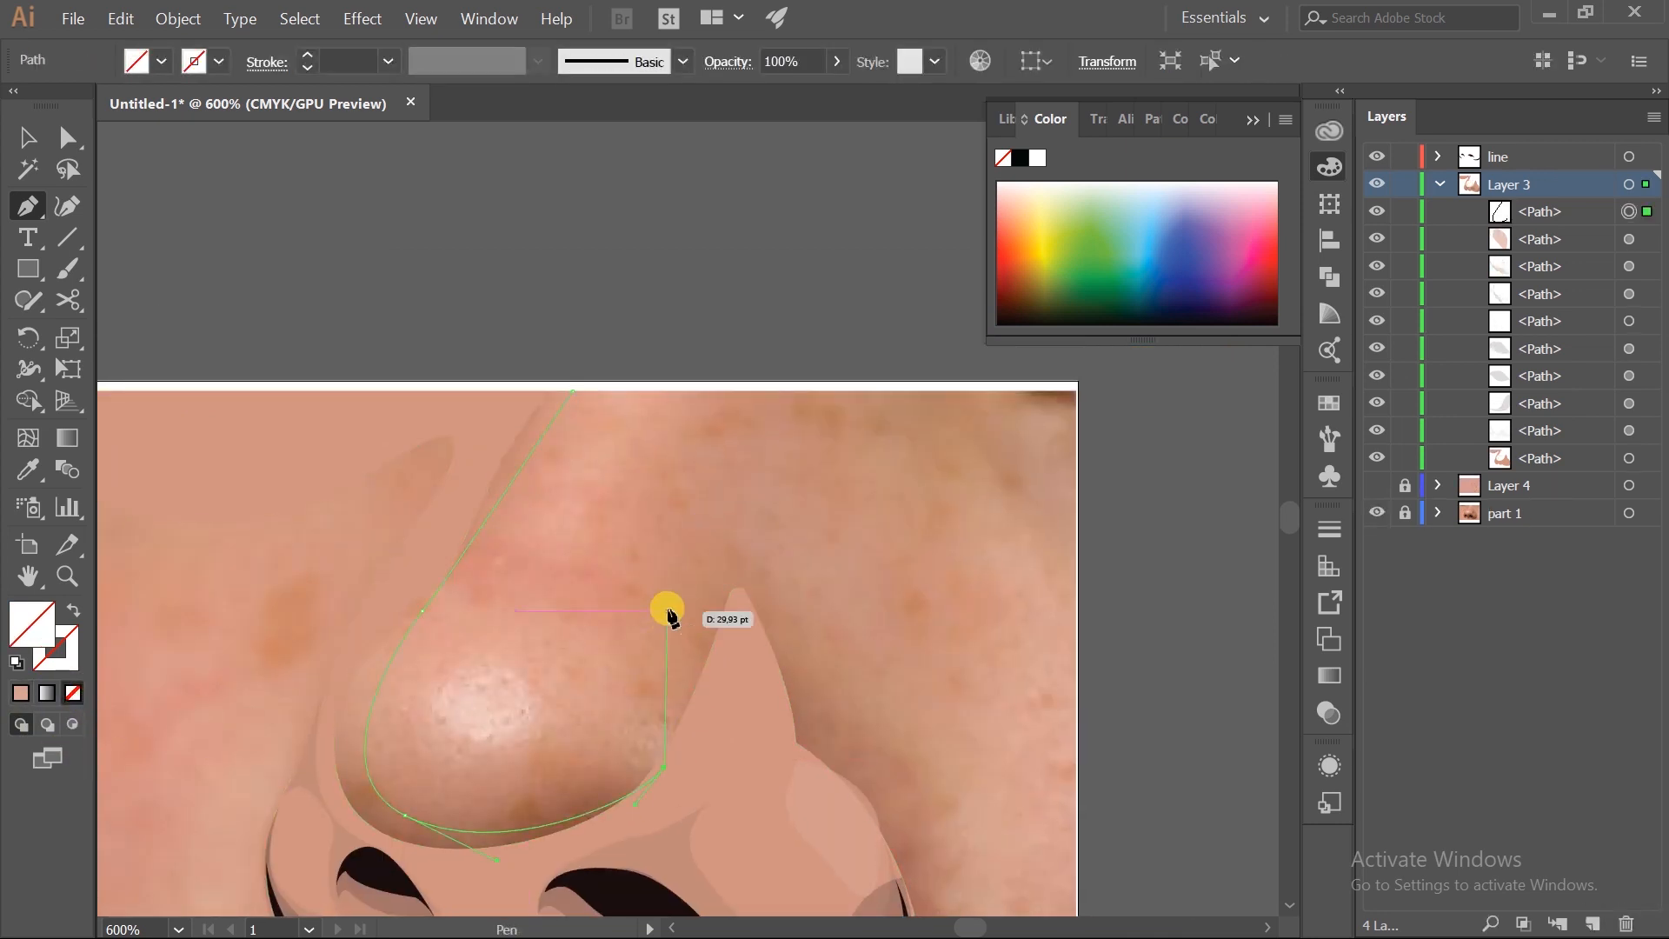
pyautogui.moveTo(666, 619); pyautogui.dragTo(658, 578)
pyautogui.click(706, 452)
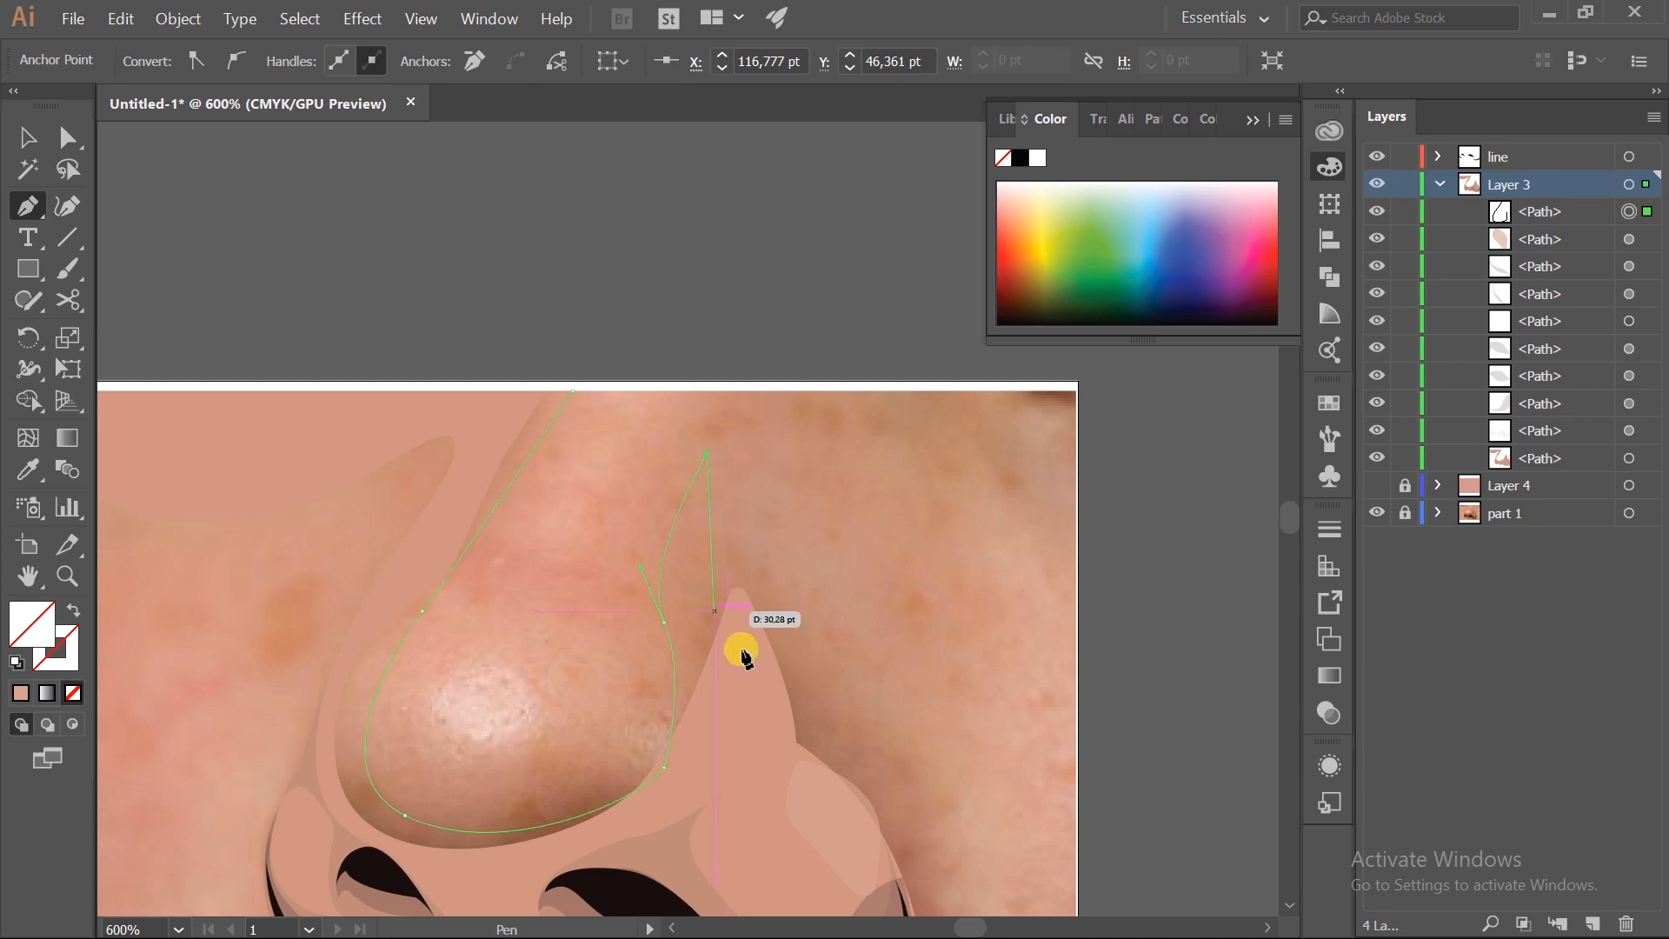
# - Carry the path from the peak down outside the right nose wing and adjust the anchor and curve on that slope
pyautogui.moveTo(734, 656); pyautogui.dragTo(787, 534)
pyautogui.moveTo(907, 690); pyautogui.dragTo(909, 754)
pyautogui.moveTo(683, 330); pyautogui.dragTo(693, 310)
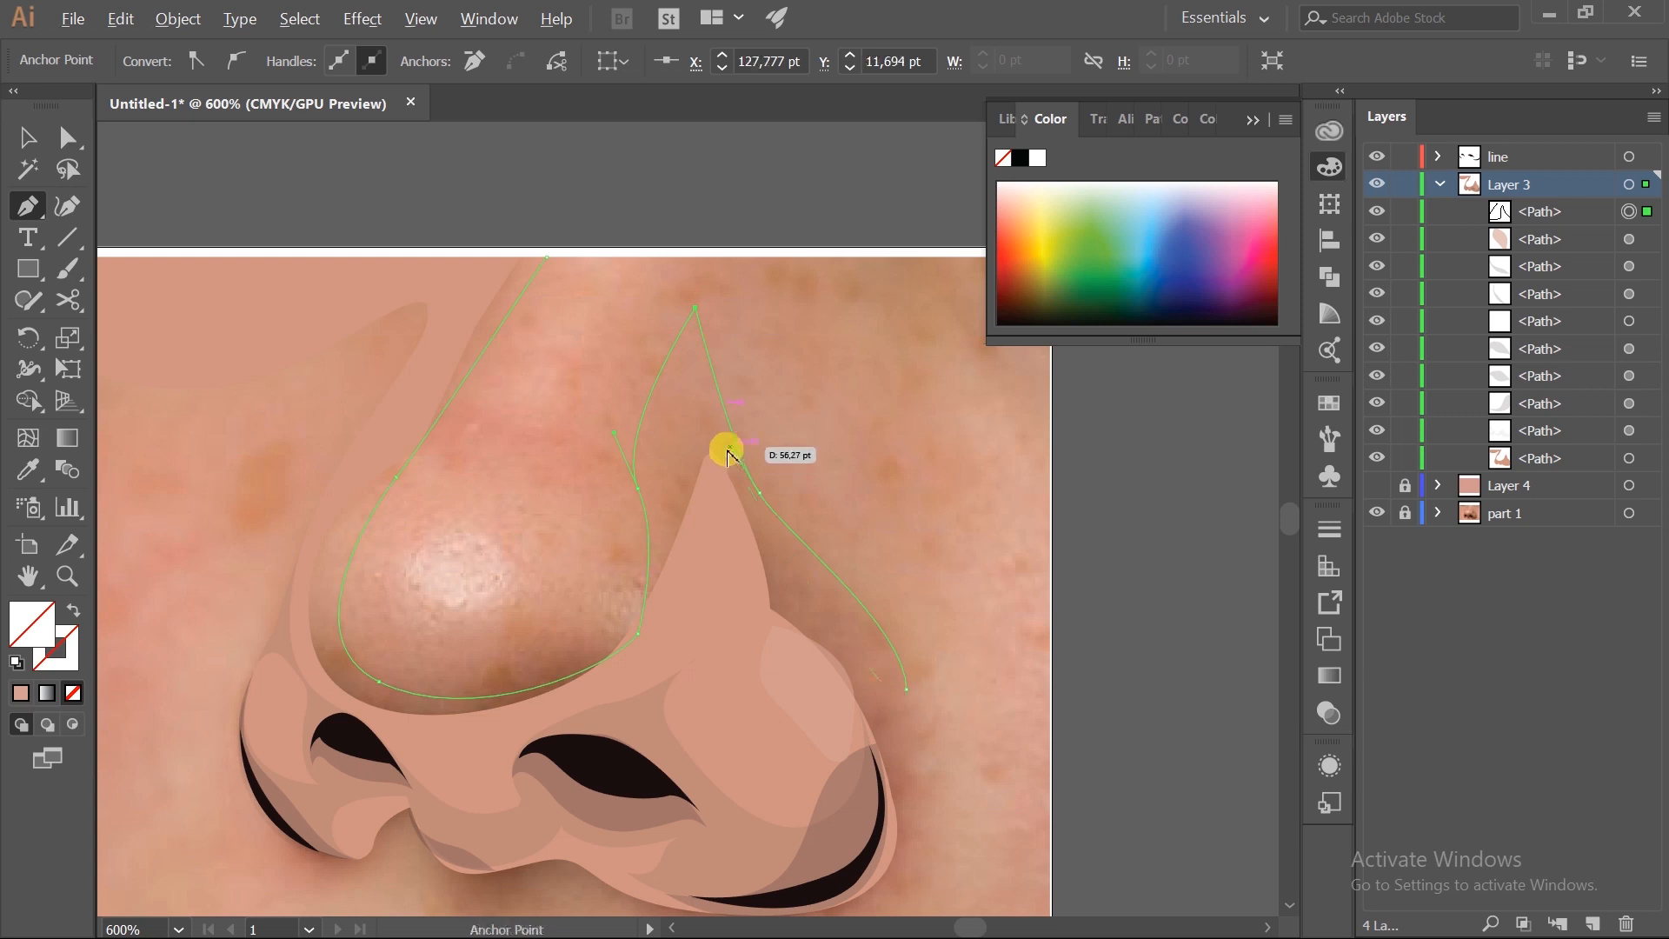
pyautogui.moveTo(711, 422); pyautogui.dragTo(757, 515)
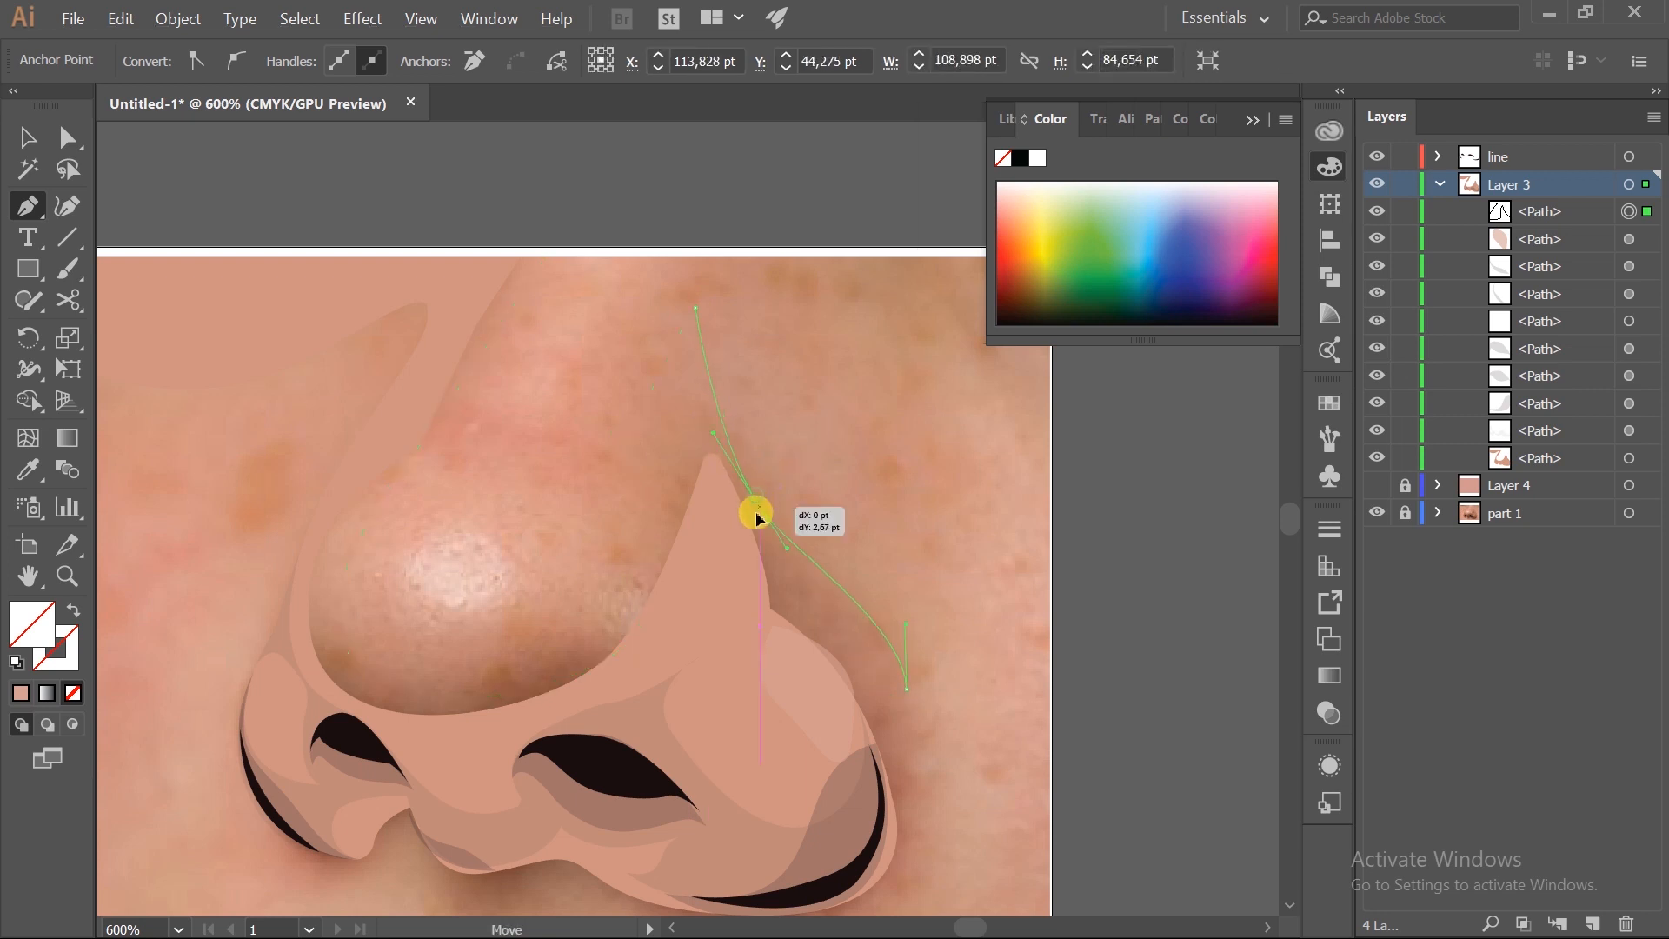
pyautogui.keyDown('ctrl'); pyautogui.click(698, 310); pyautogui.keyUp('ctrl')
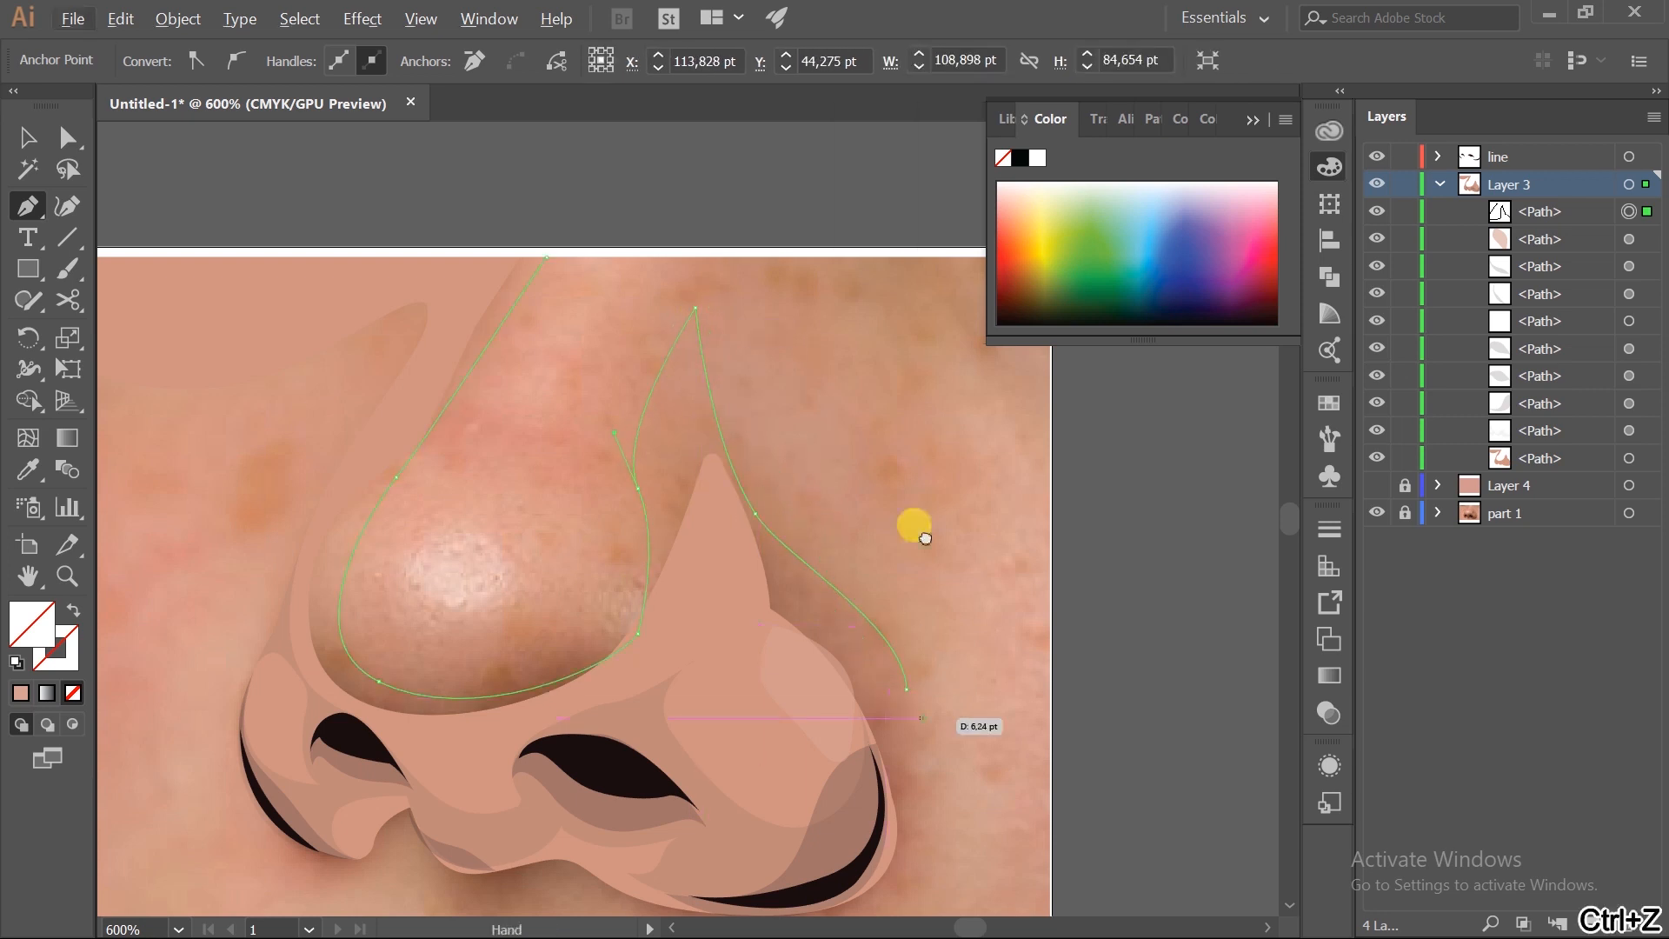
# - Extend the path beneath the right nose wing, out to the photo's right edge and down to its lower-right corner
pyautogui.scroll(-5, 910, 609)
pyautogui.moveTo(890, 671); pyautogui.dragTo(995, 673)
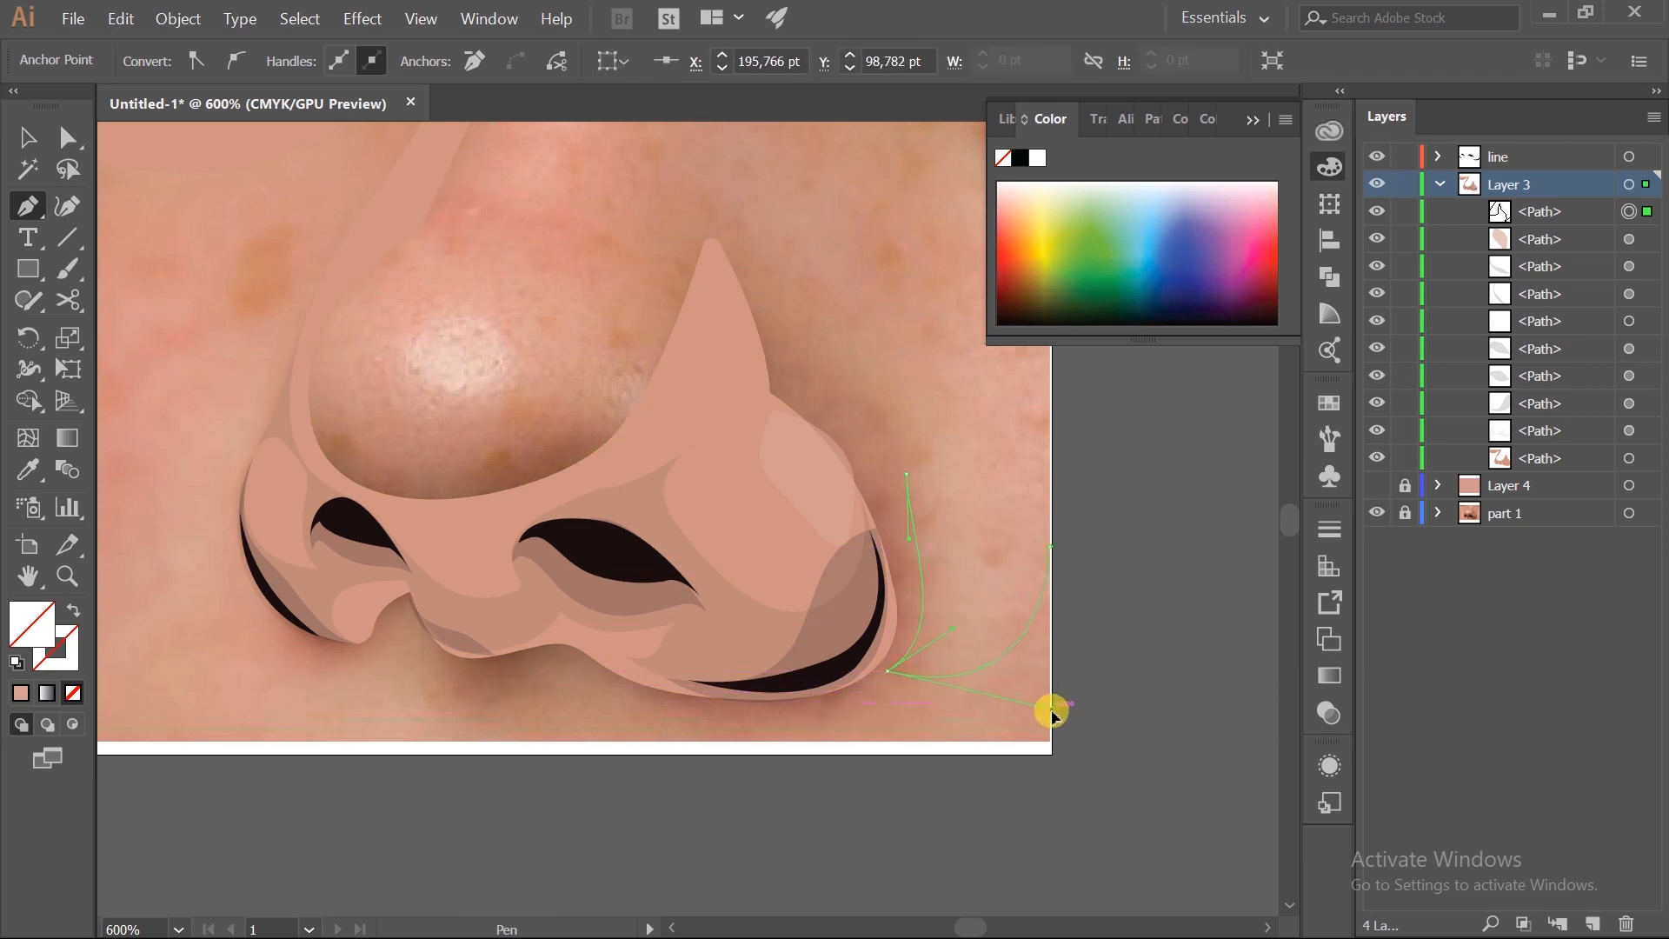
pyautogui.click(1051, 742)
# - Trace the path along the photo's bottom edge, up below the septum and around the outside of the left nose wing
pyautogui.moveTo(853, 744); pyautogui.dragTo(1197, 739)
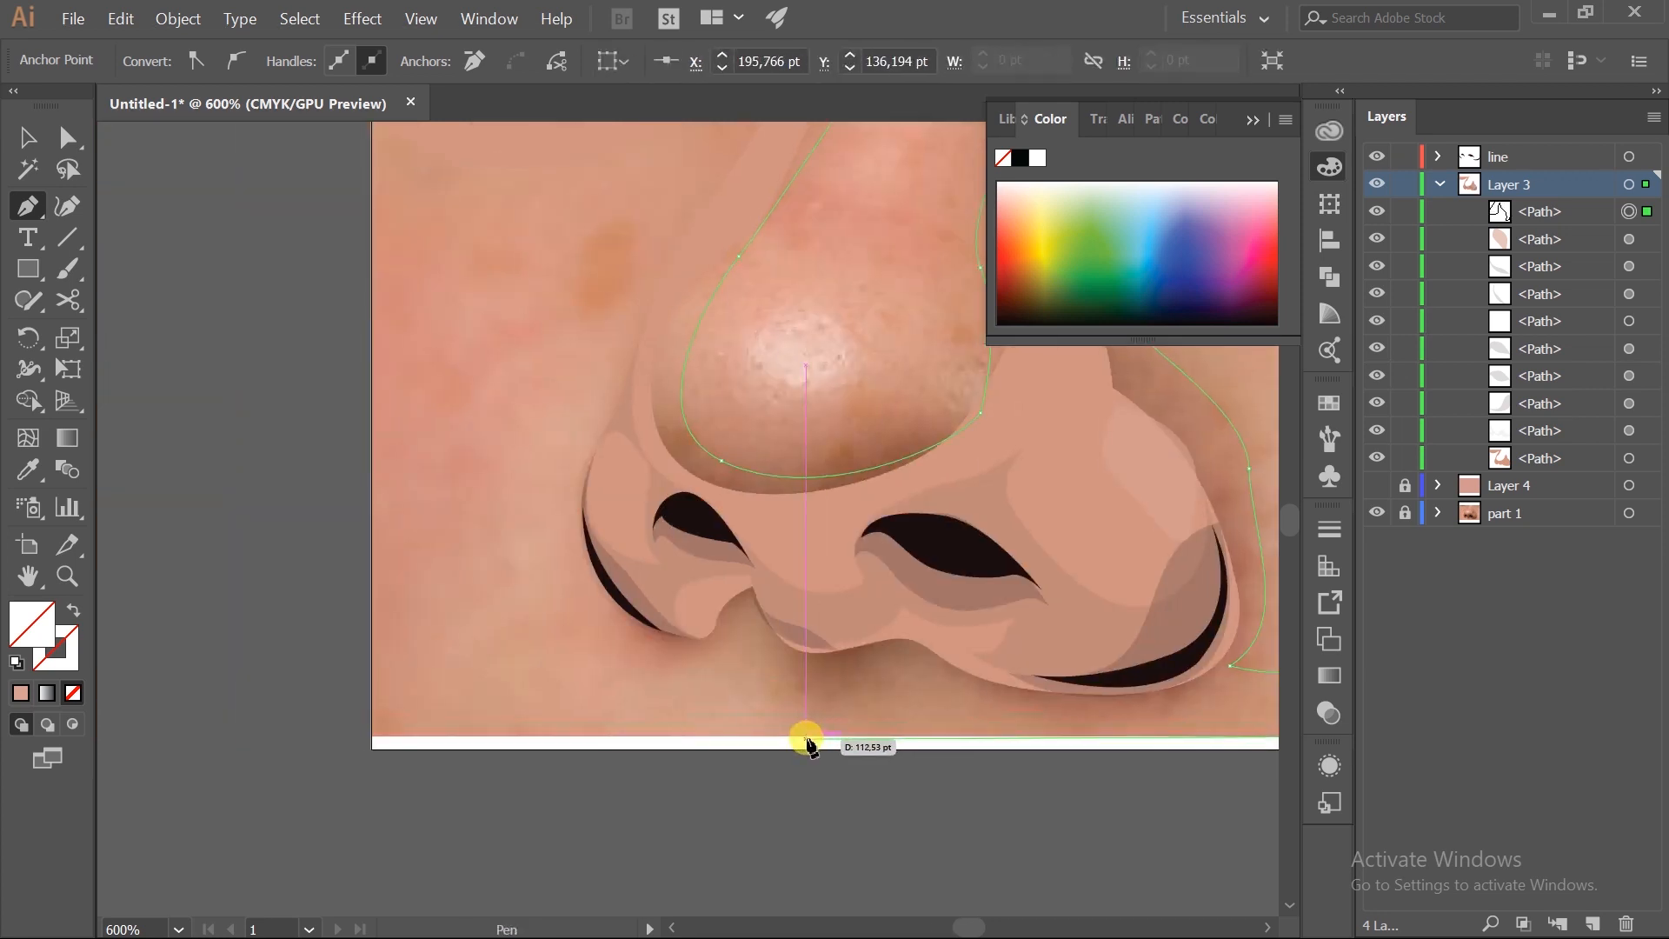
pyautogui.moveTo(751, 672); pyautogui.dragTo(741, 622)
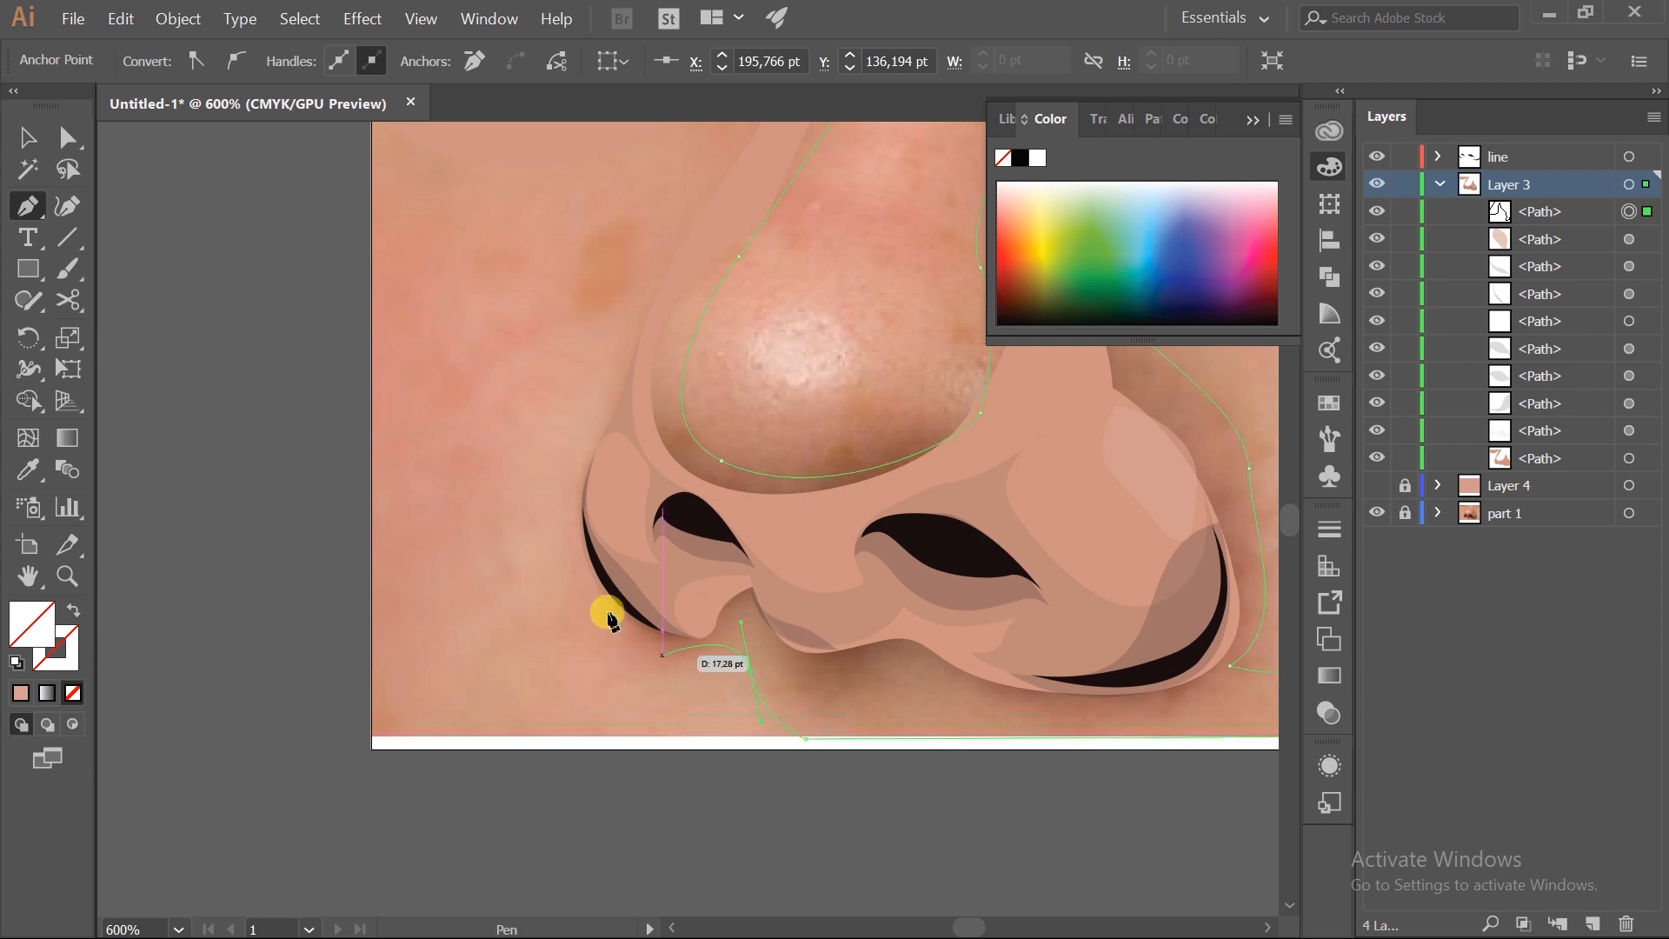
pyautogui.moveTo(589, 613); pyautogui.dragTo(552, 435)
pyautogui.moveTo(614, 383); pyautogui.dragTo(718, 430)
# - Continue the path up beside the left of the bridge and across the cheek to the photo's left edge
pyautogui.moveTo(649, 635); pyautogui.dragTo(370, 578)
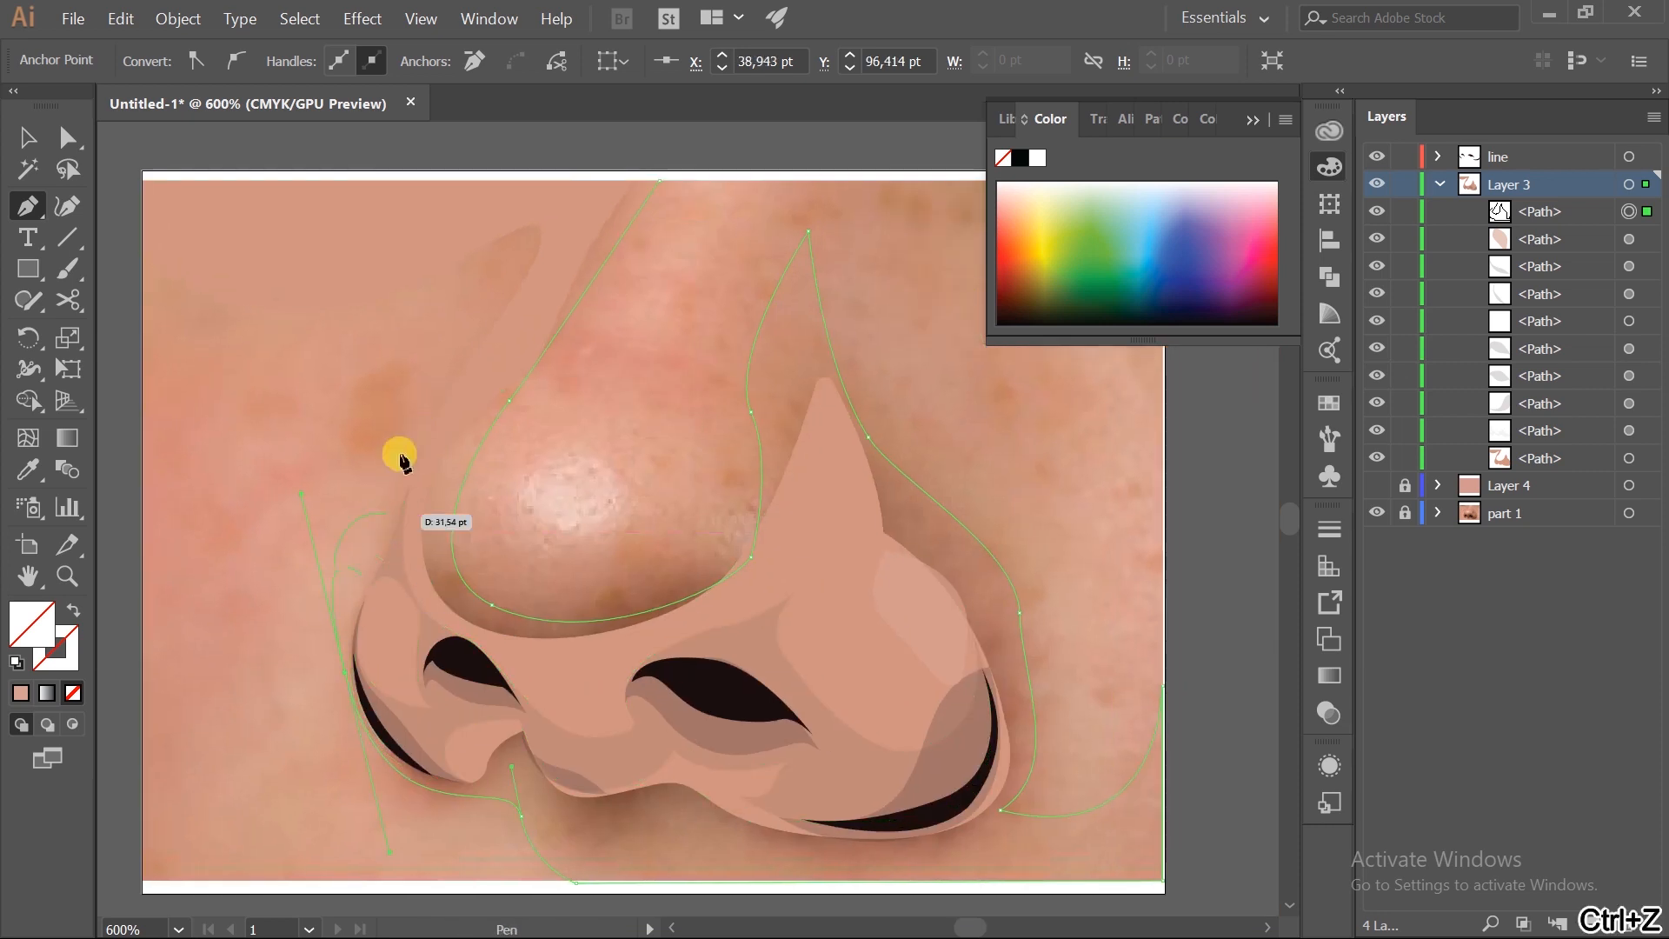
pyautogui.moveTo(652, 759); pyautogui.dragTo(523, 662)
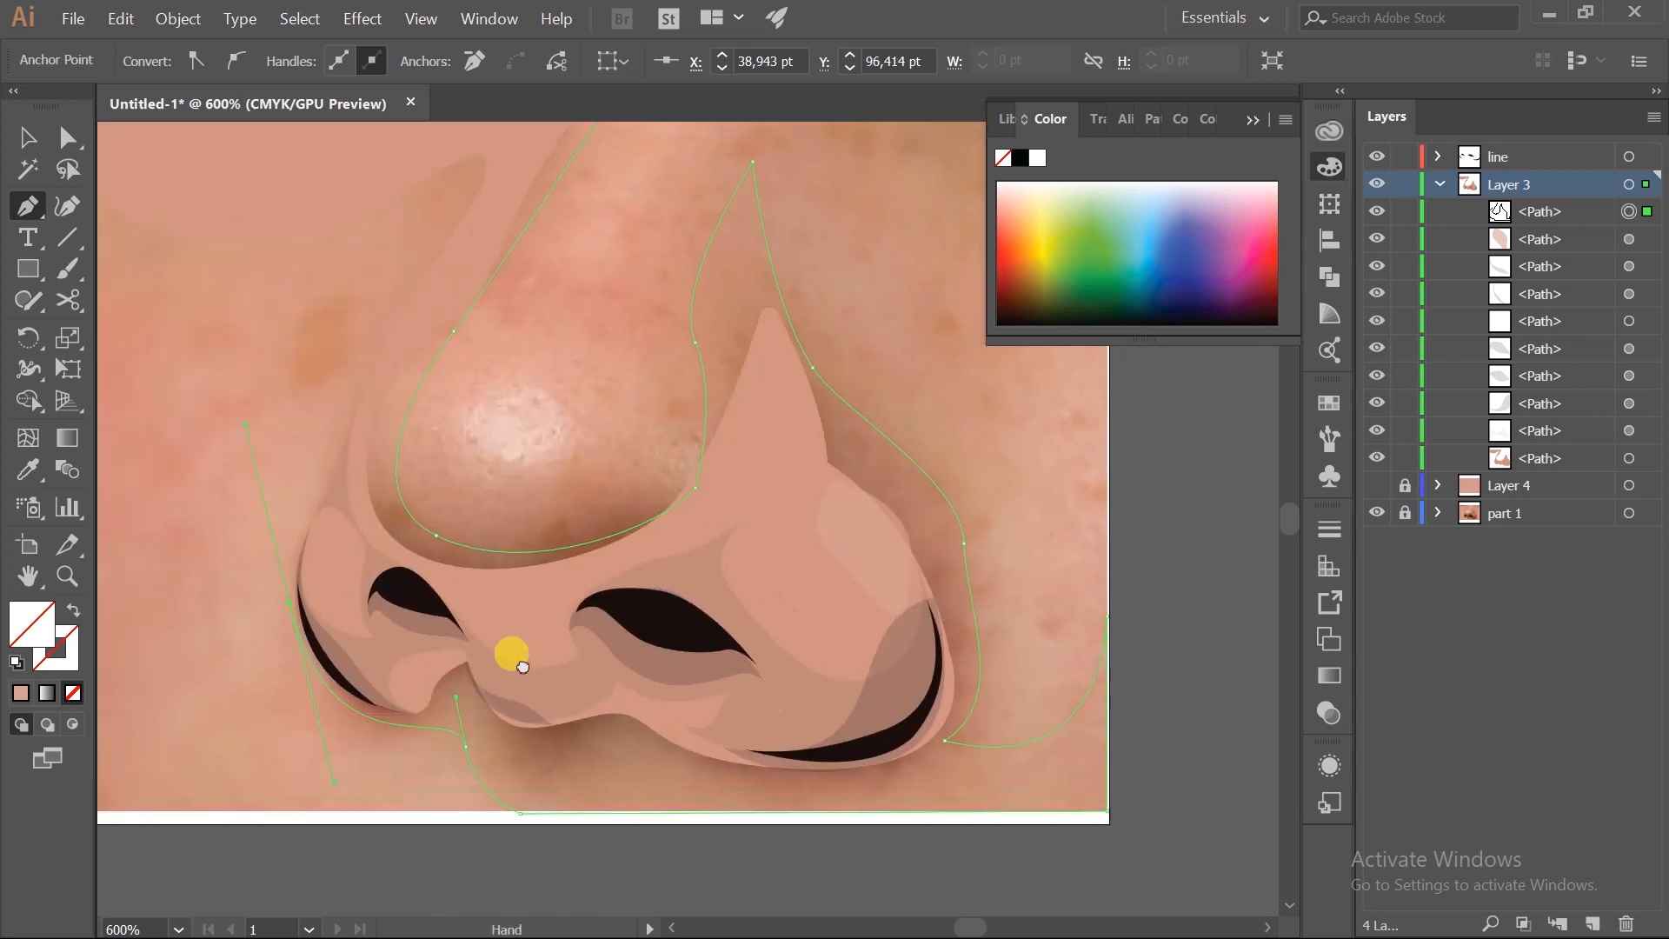
pyautogui.moveTo(398, 629); pyautogui.dragTo(476, 736)
pyautogui.moveTo(474, 374); pyautogui.dragTo(480, 303)
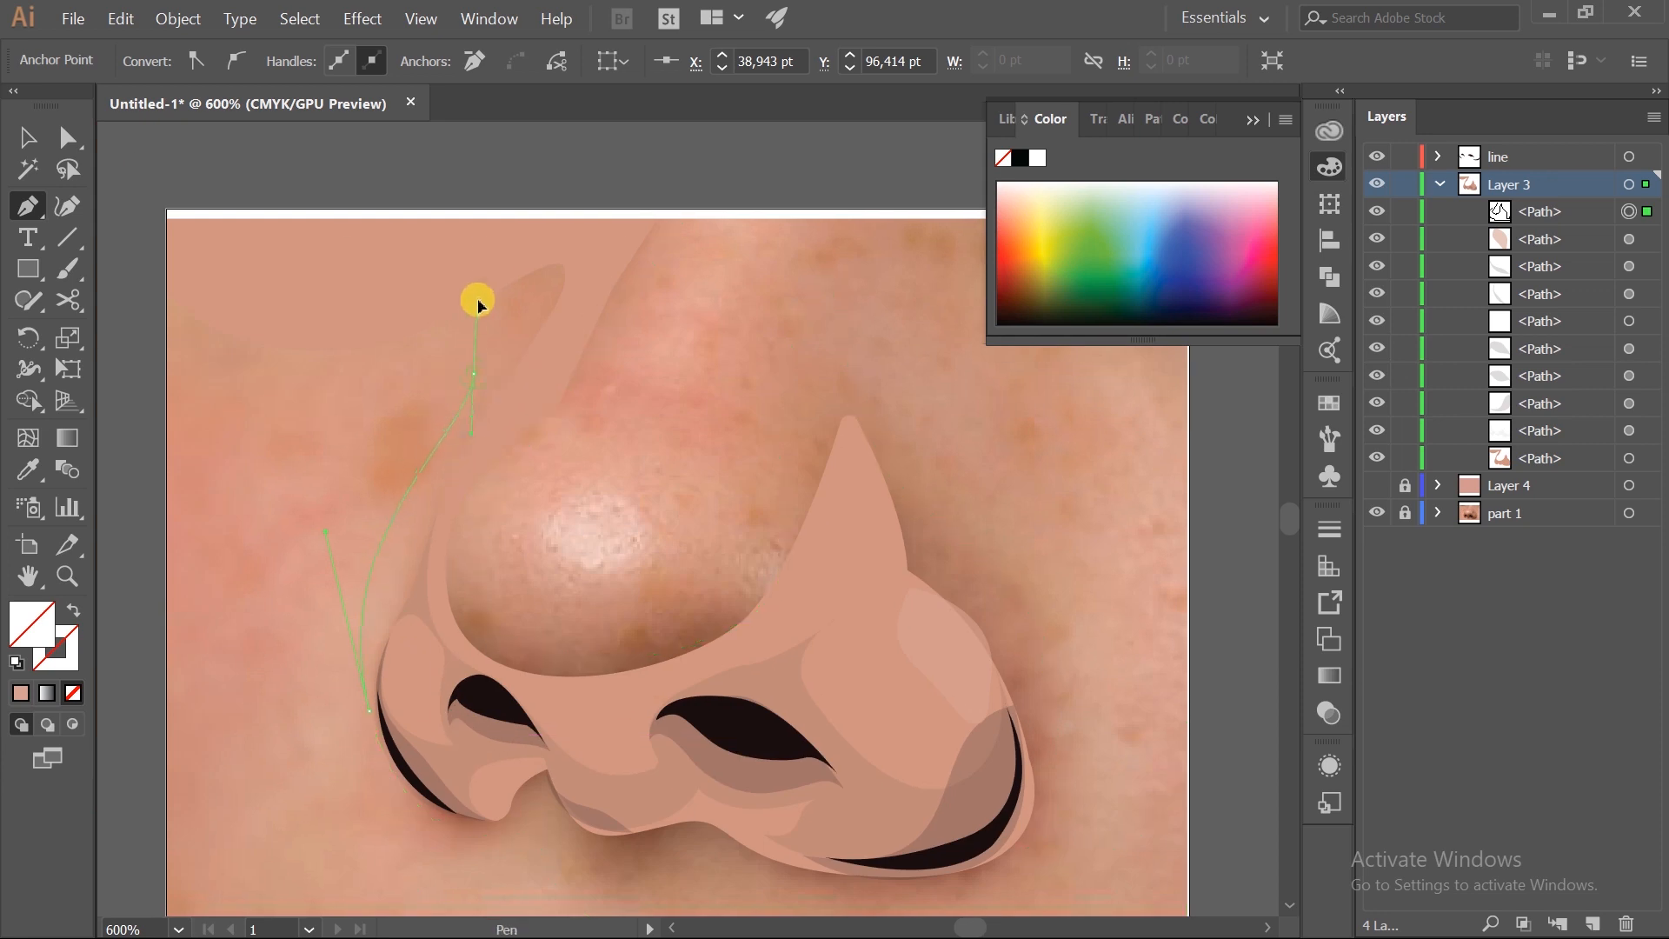
pyautogui.moveTo(263, 399); pyautogui.dragTo(270, 461)
pyautogui.click(173, 429)
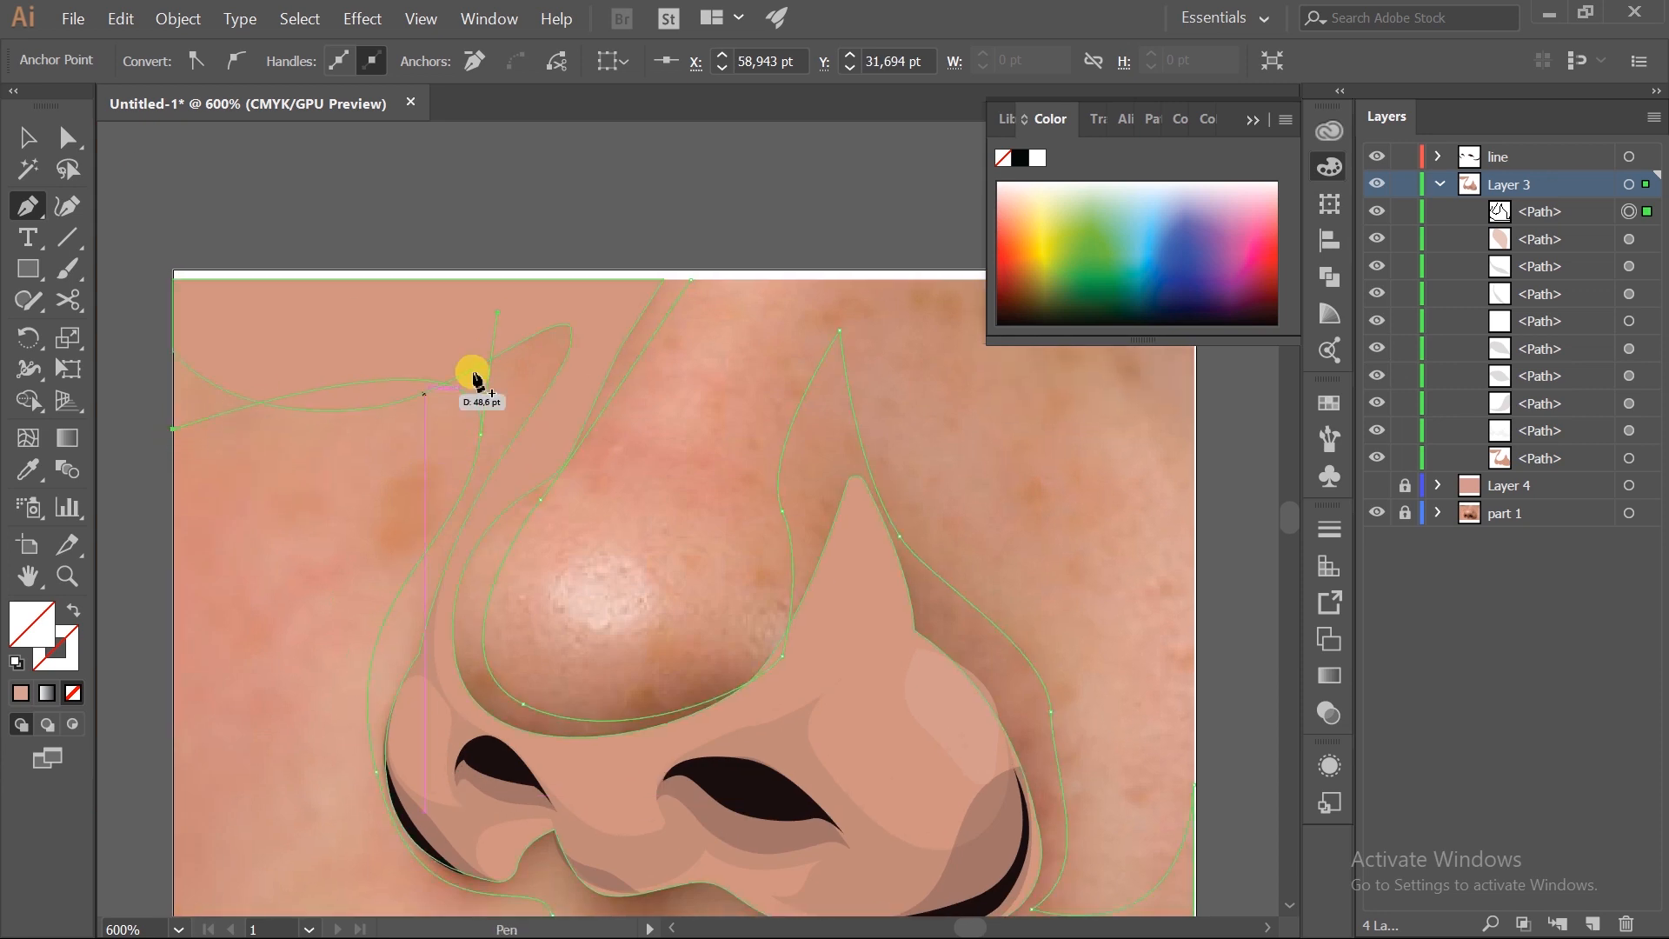
# - Adjust the corner and cheek curve where the path turns from the bridge toward the left edge, undoing unwanted changes
pyautogui.moveTo(495, 313); pyautogui.dragTo(366, 475)
pyautogui.moveTo(481, 435); pyautogui.dragTo(513, 397)
pyautogui.moveTo(344, 424); pyautogui.dragTo(337, 441)
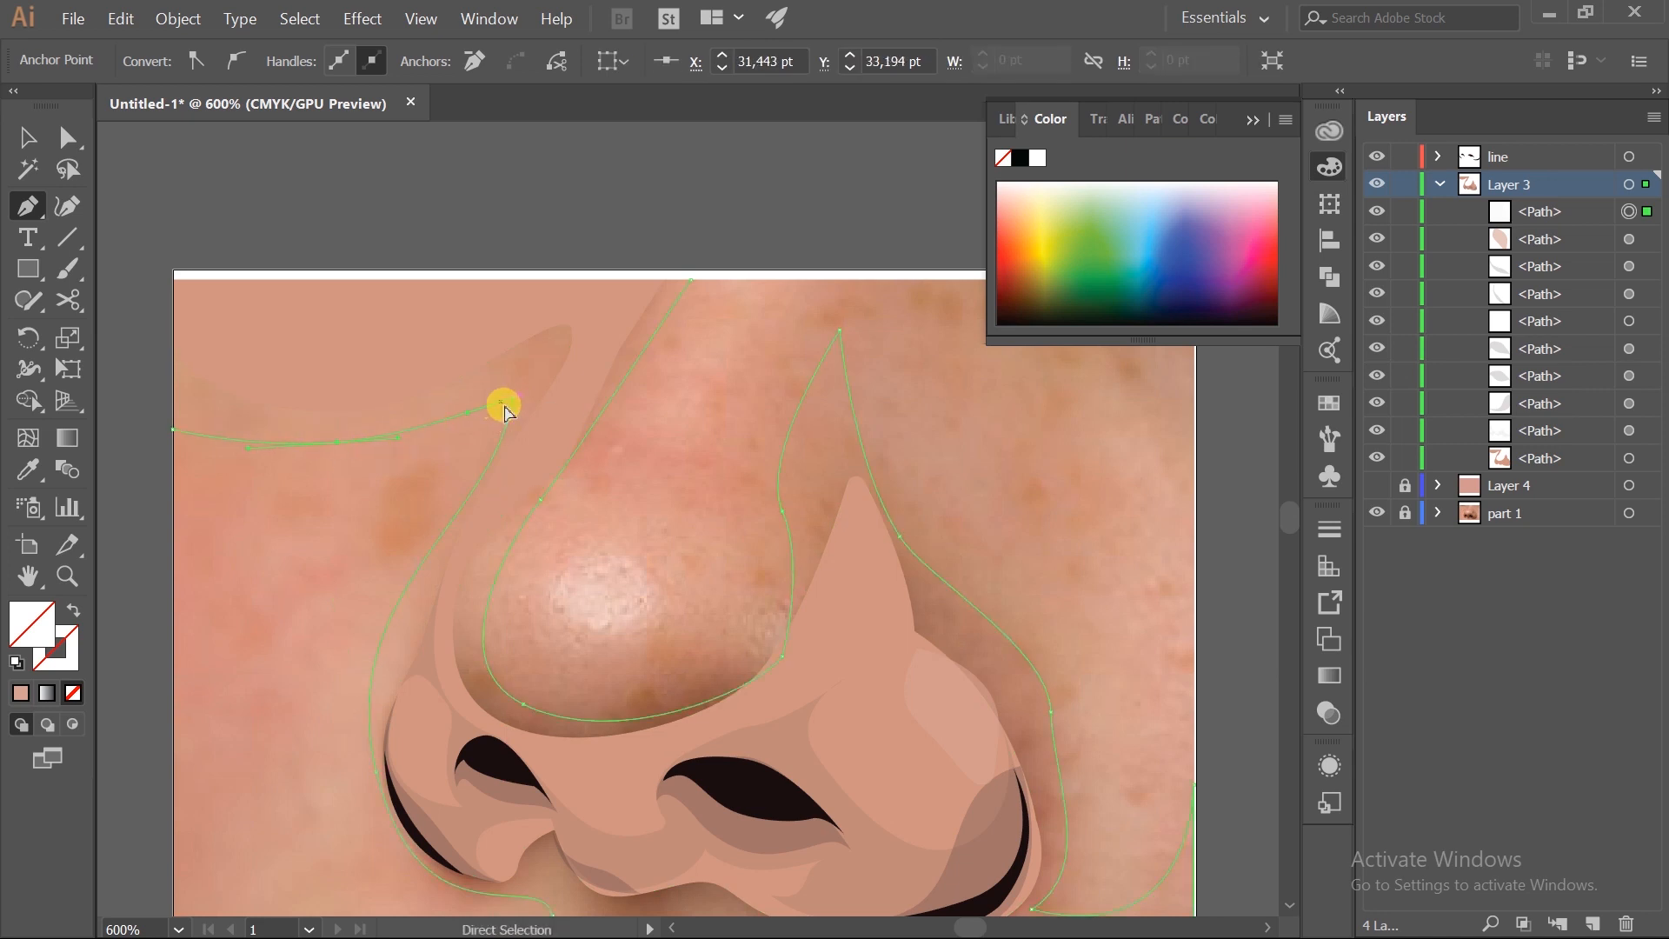
pyautogui.hotkey('ctrl', 'z')
pyautogui.moveTo(507, 391); pyautogui.dragTo(323, 445)
pyautogui.hotkey('ctrl', 'z')
# - Close the path around the photo's upper-left corner and along its upper edge to the bridge, and show Layer 4
pyautogui.scroll(-4, 322, 445)
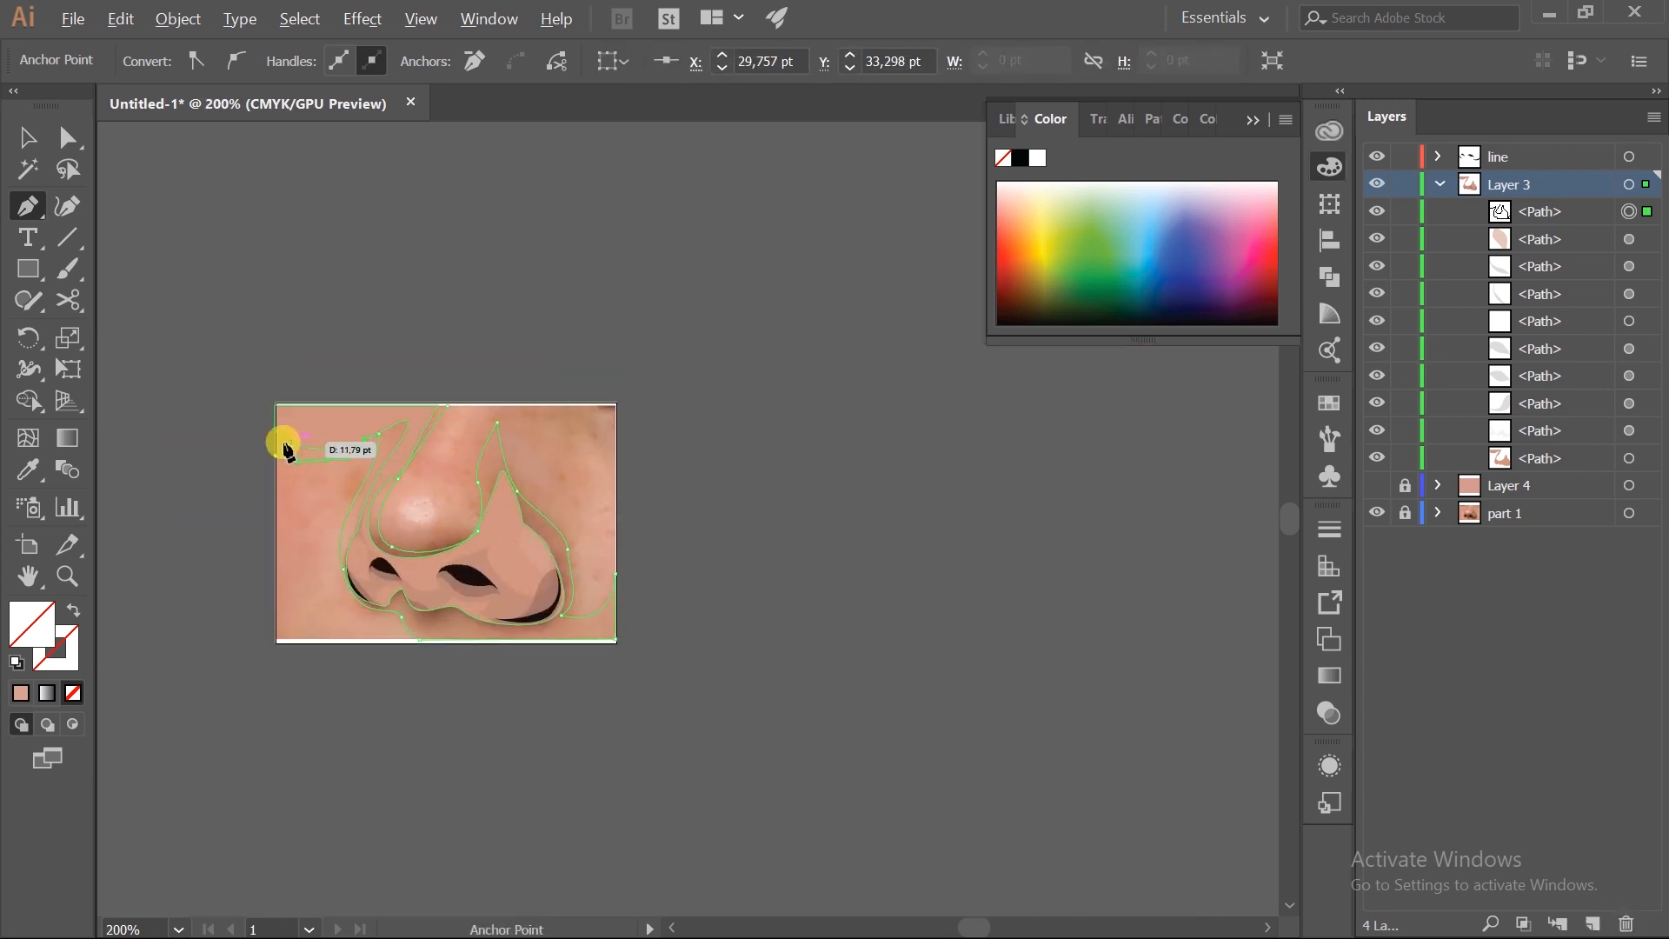
pyautogui.scroll(1, 283, 450)
pyautogui.scroll(2, 285, 454)
pyautogui.click(268, 346)
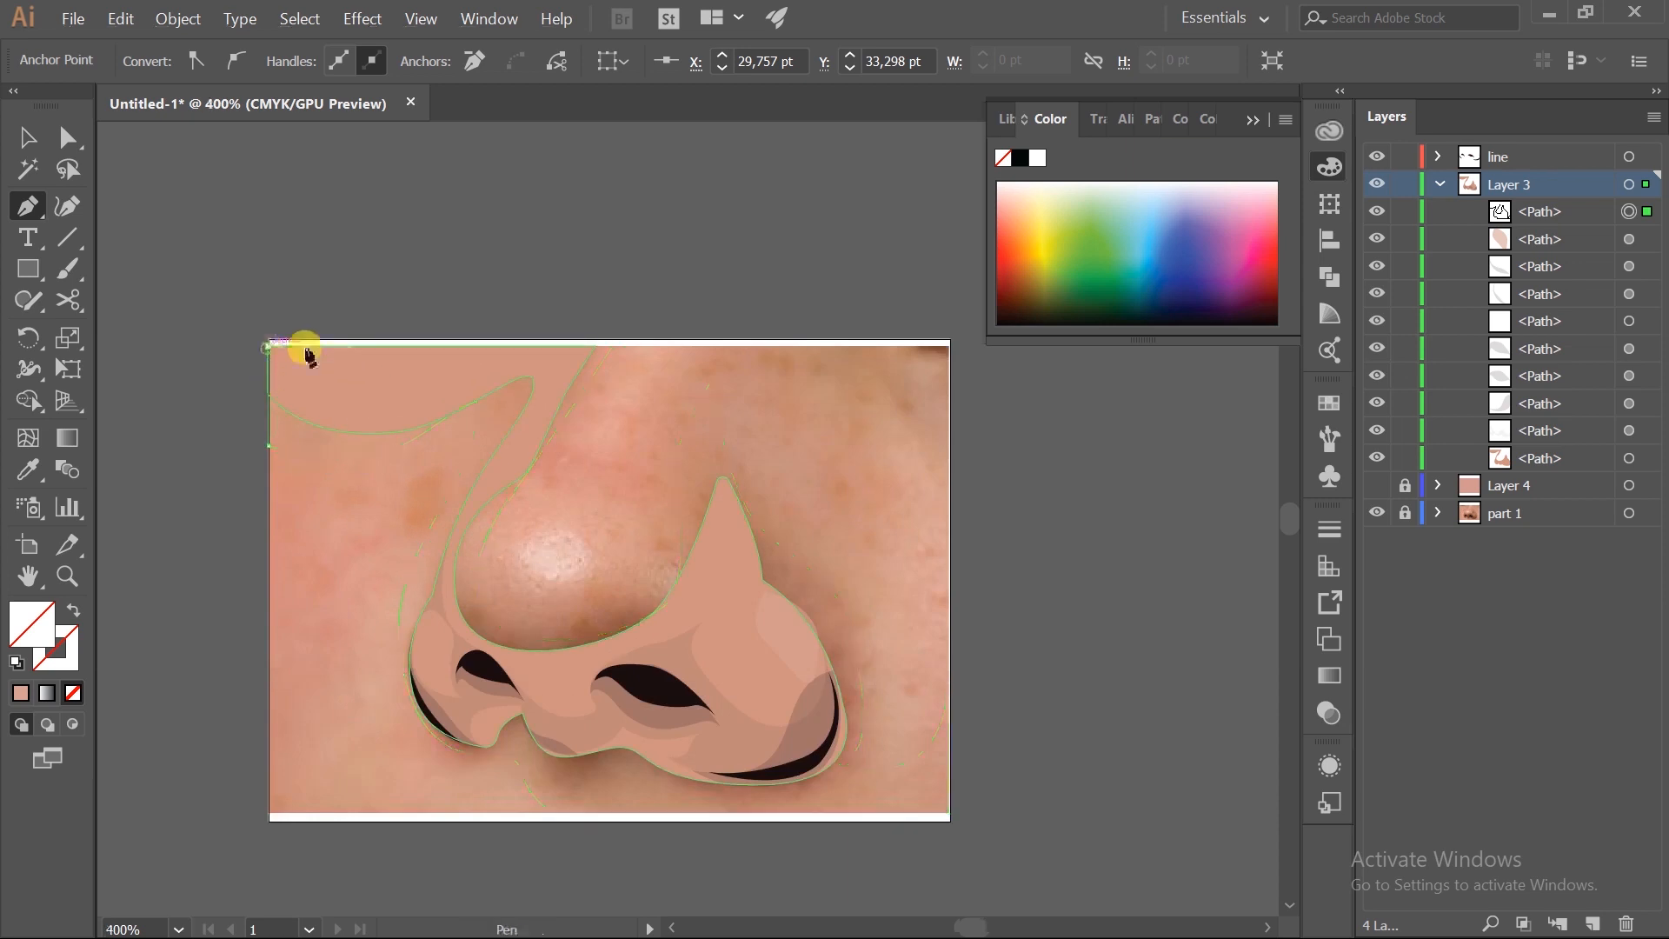
pyautogui.click(619, 347)
pyautogui.click(1377, 485)
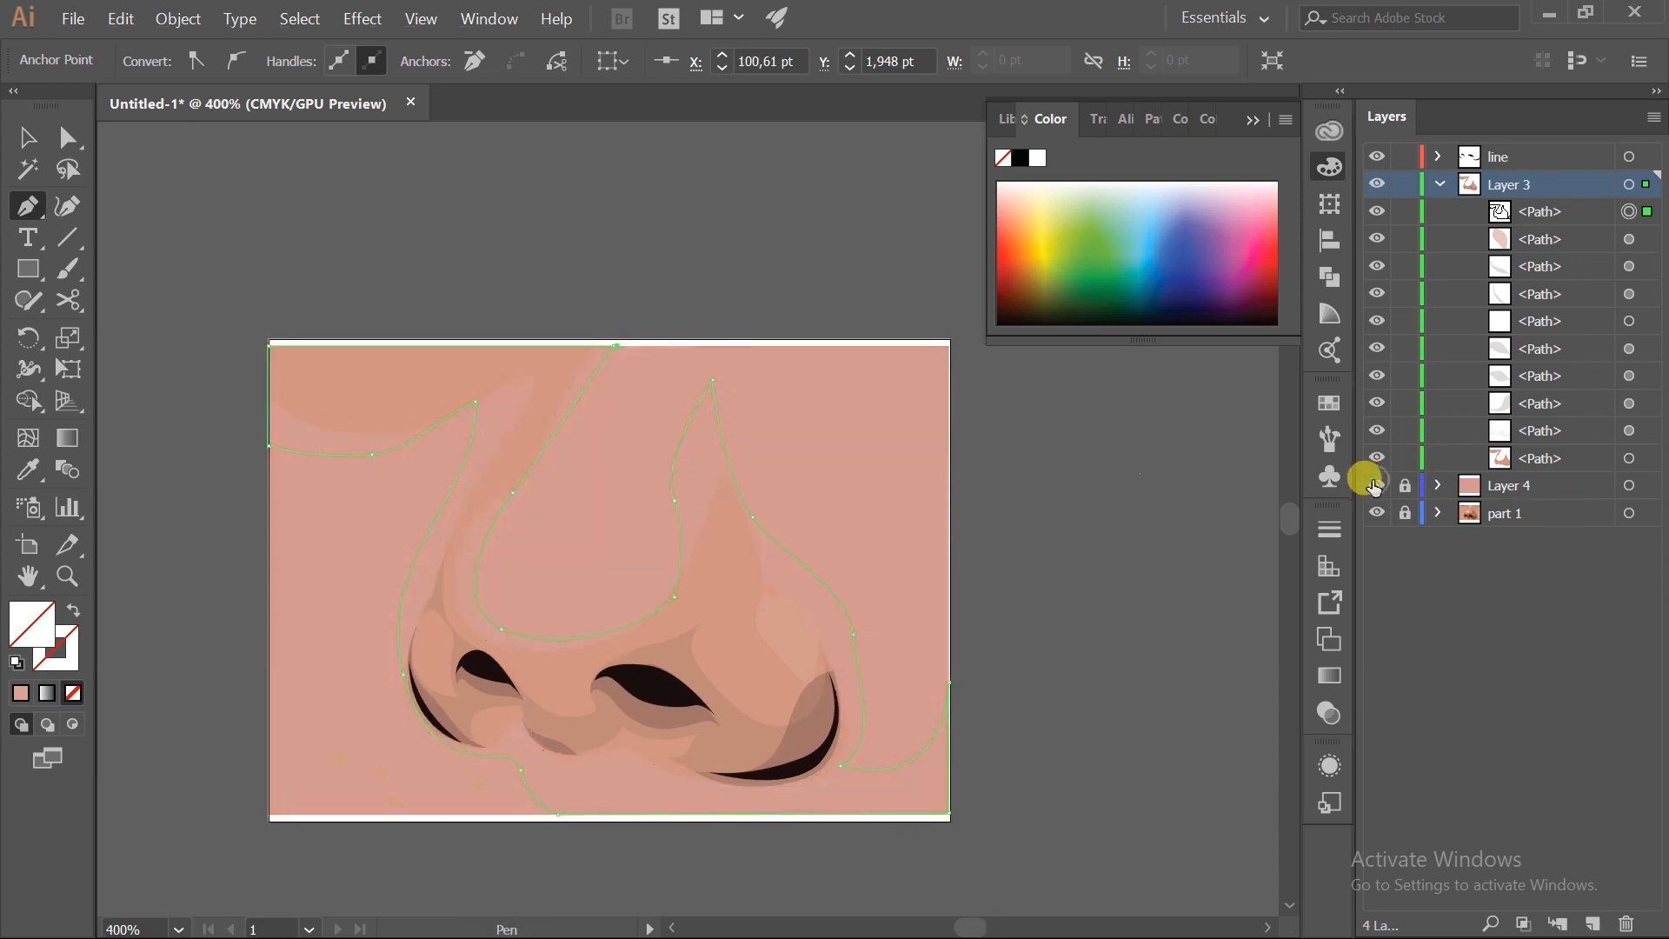
# - Fill the closed shape with the skin tone sampled from the upper-left cheek shape and move it to the bottom of Layer 3
pyautogui.press('i')
pyautogui.click(353, 403)
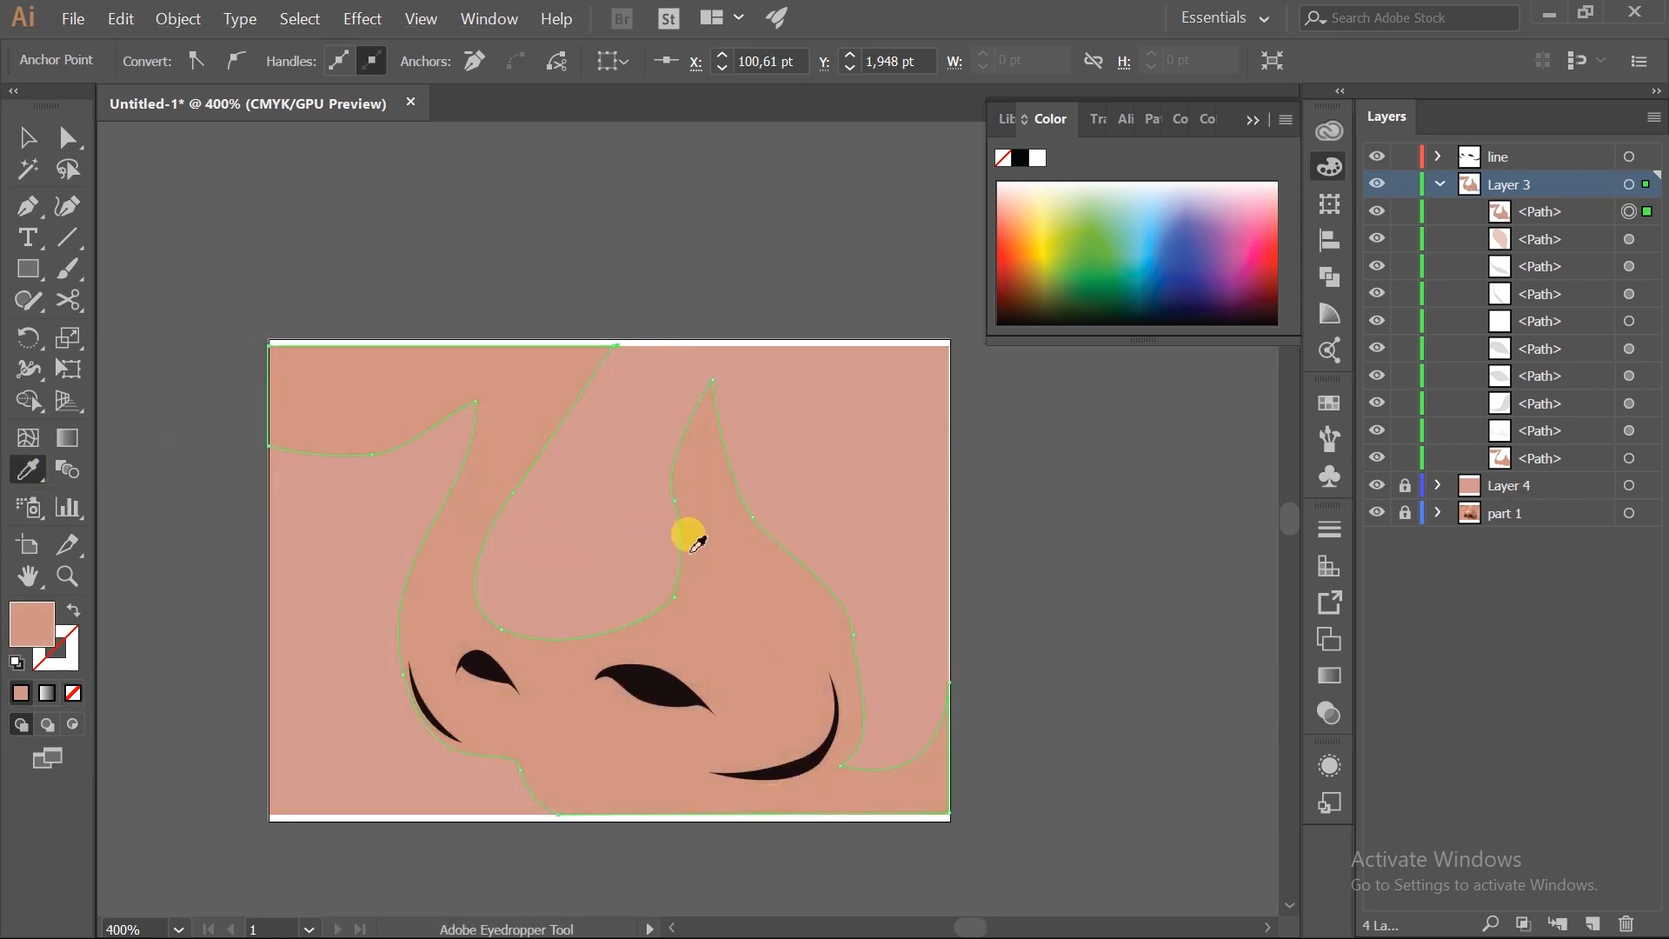
pyautogui.moveTo(1535, 213)
pyautogui.mouseDown()
pyautogui.moveTo(1532, 418)
pyautogui.moveTo(1554, 467)
pyautogui.mouseUp()
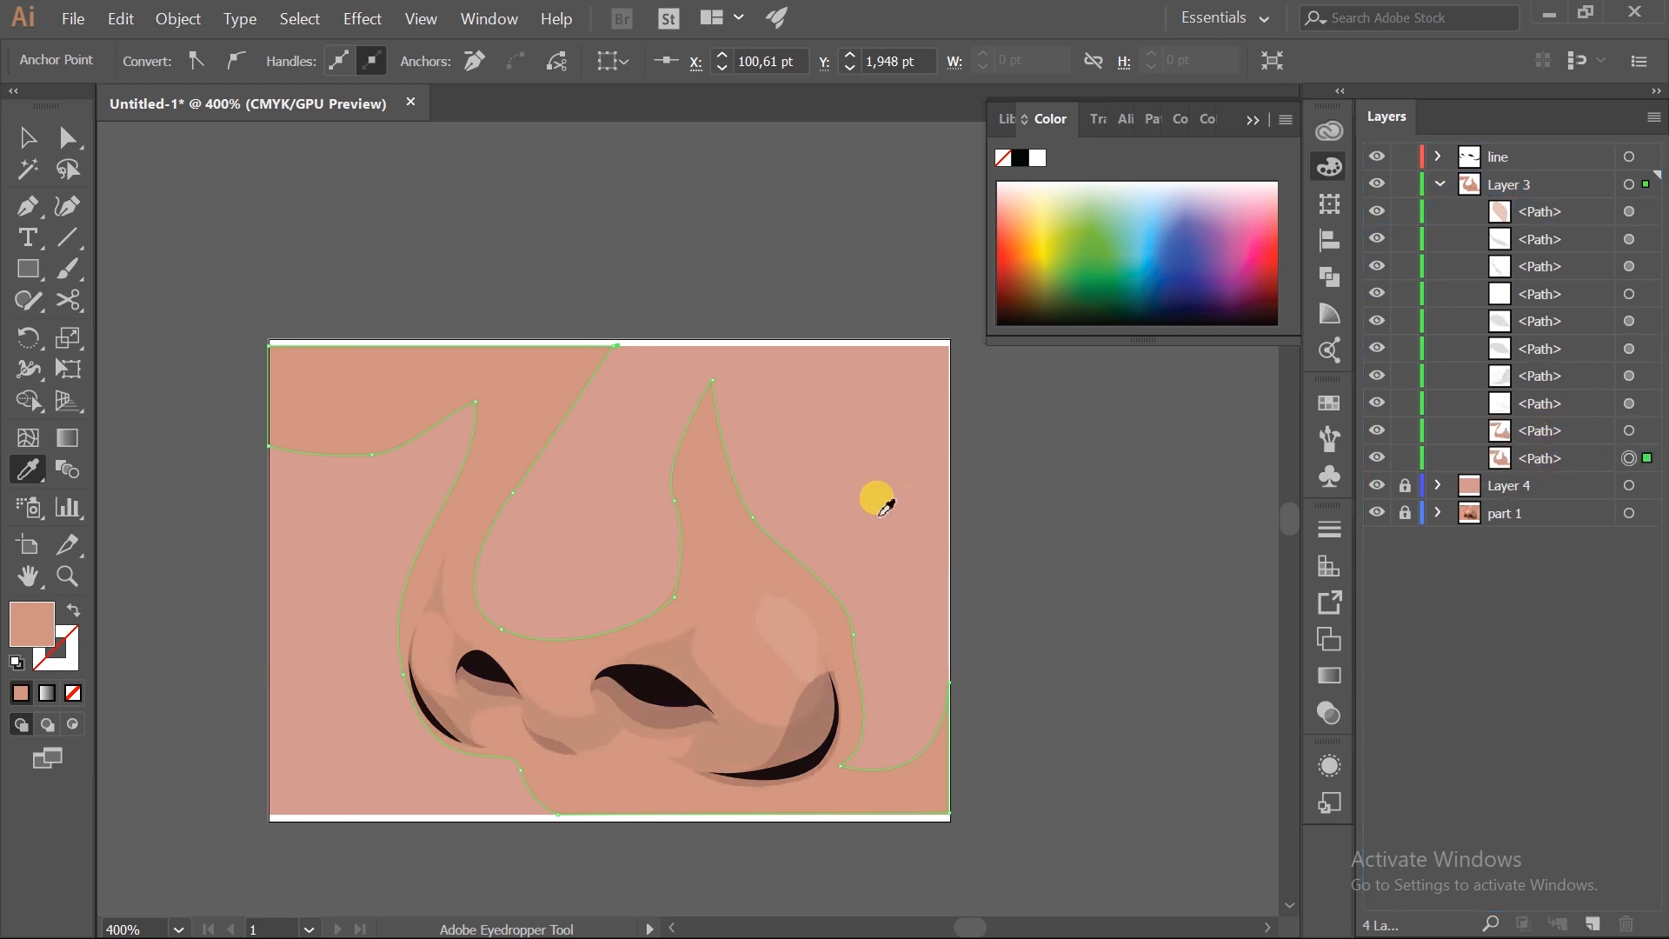
# - Try a lighter skin-tone fill on the broad nose-and-cheek shape
pyautogui.doubleClick(33, 620)
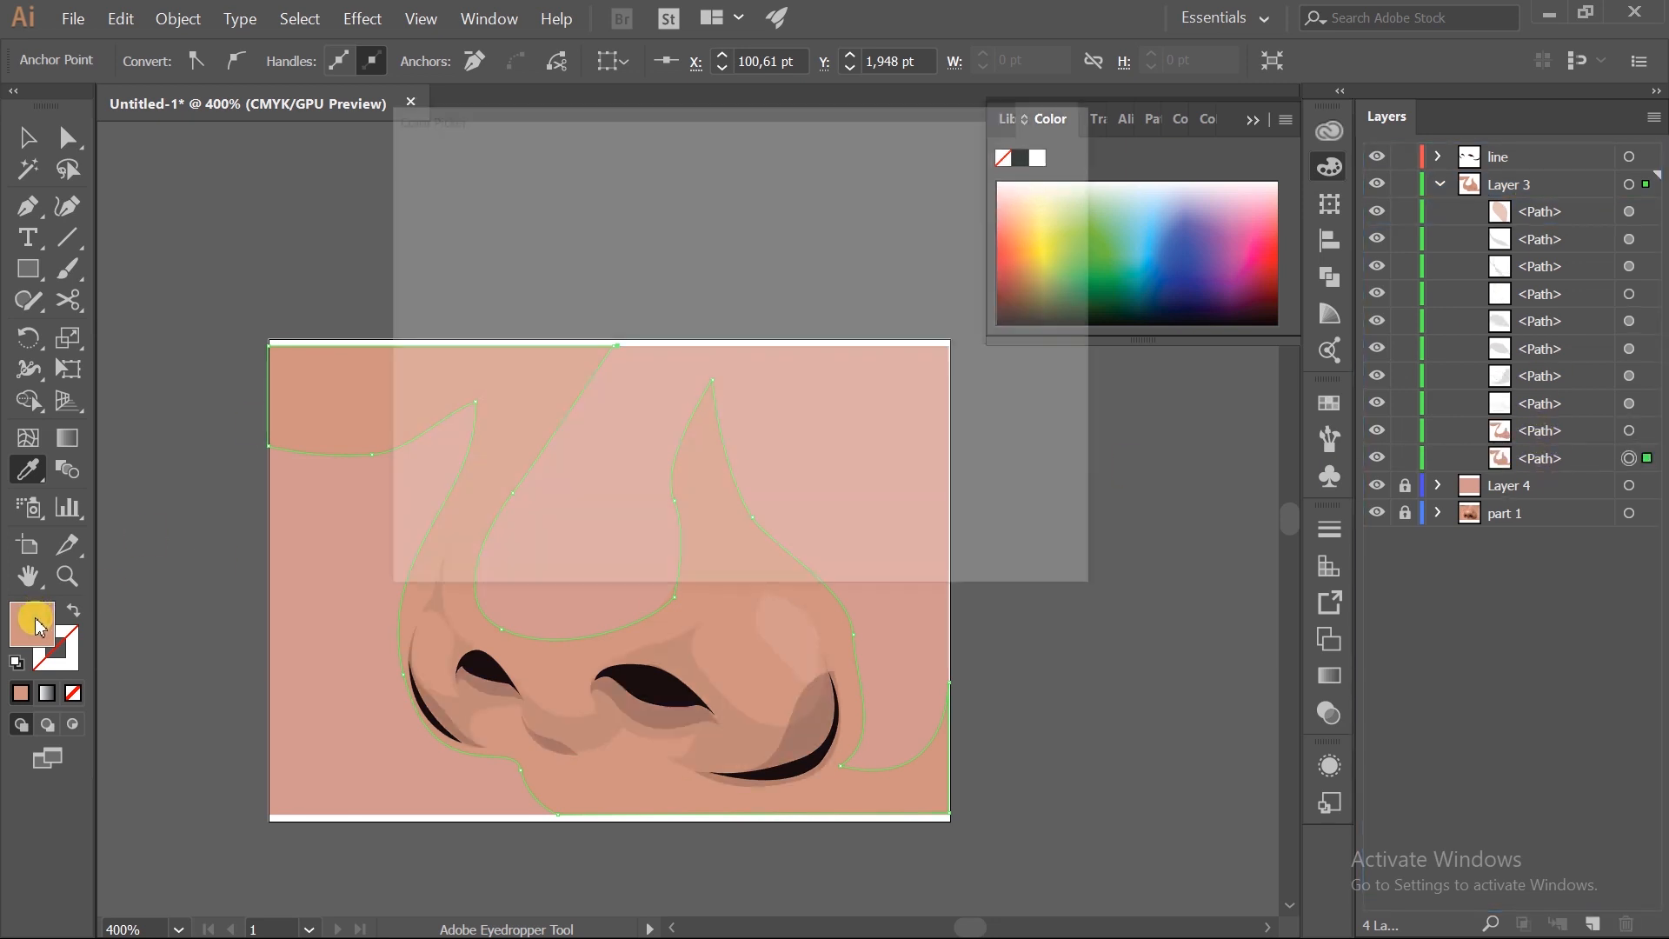
pyautogui.moveTo(480, 235); pyautogui.dragTo(510, 243)
pyautogui.click(992, 205)
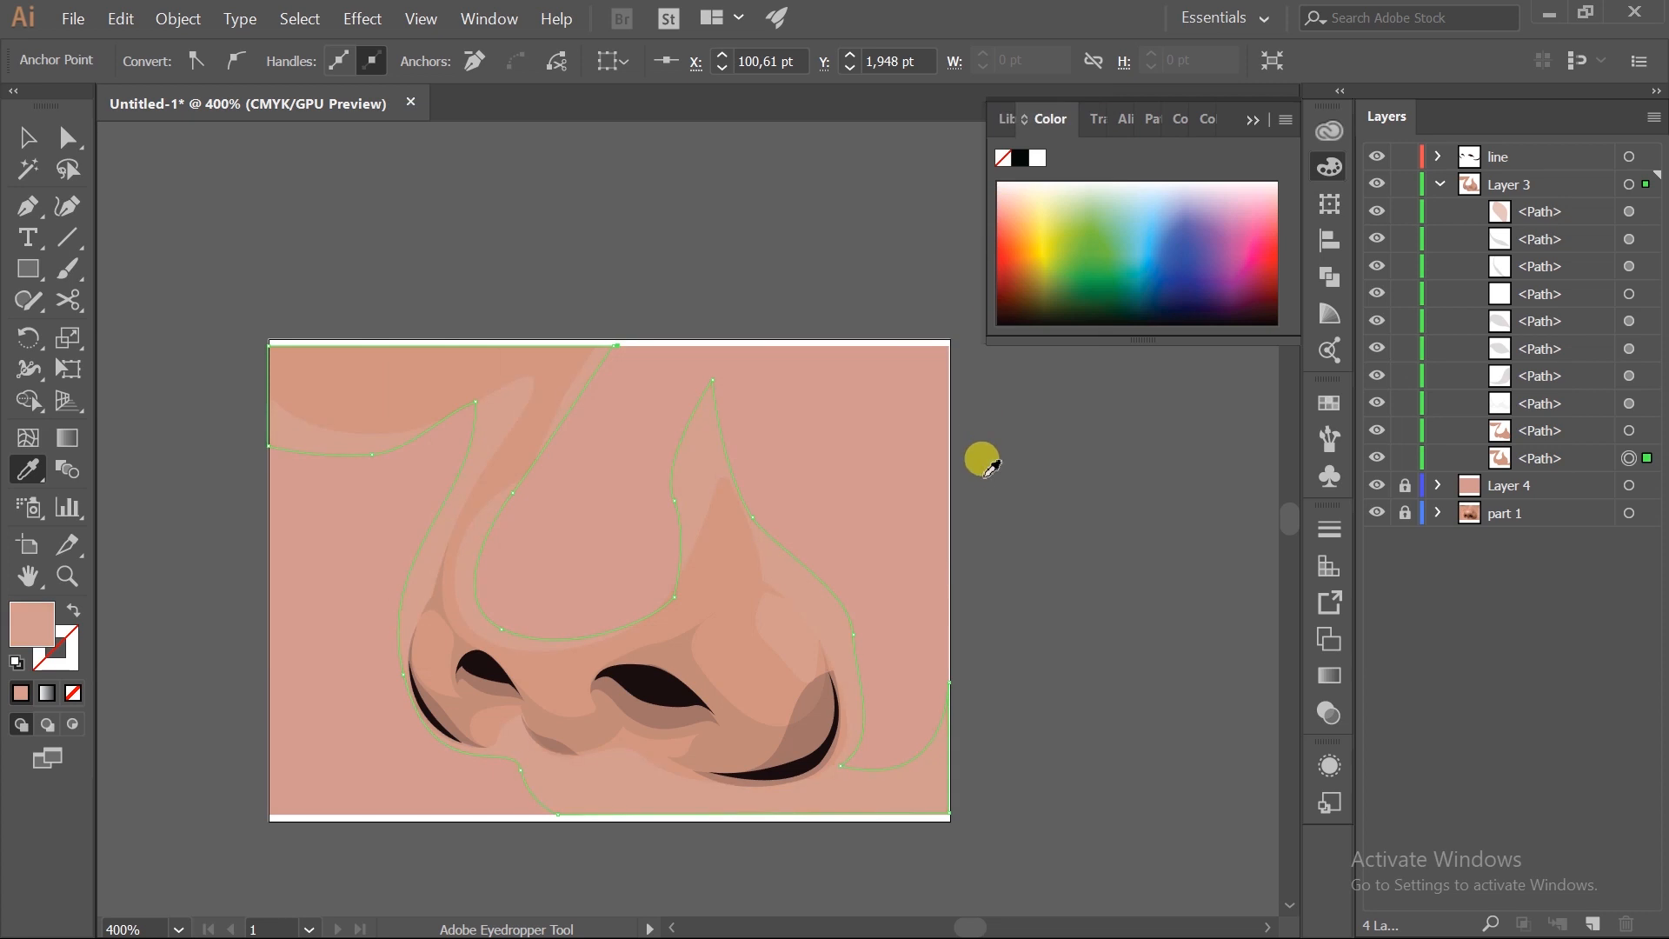
pyautogui.keyDown('ctrl'); pyautogui.click(983, 501); pyautogui.keyUp('ctrl')
# - Set the opacity of the broad nose-and-cheek shape to 50%
pyautogui.scroll(-1, 979, 501)
pyautogui.scroll(2, 774, 490)
pyautogui.keyDown('ctrl'); pyautogui.click(774, 466); pyautogui.keyUp('ctrl')
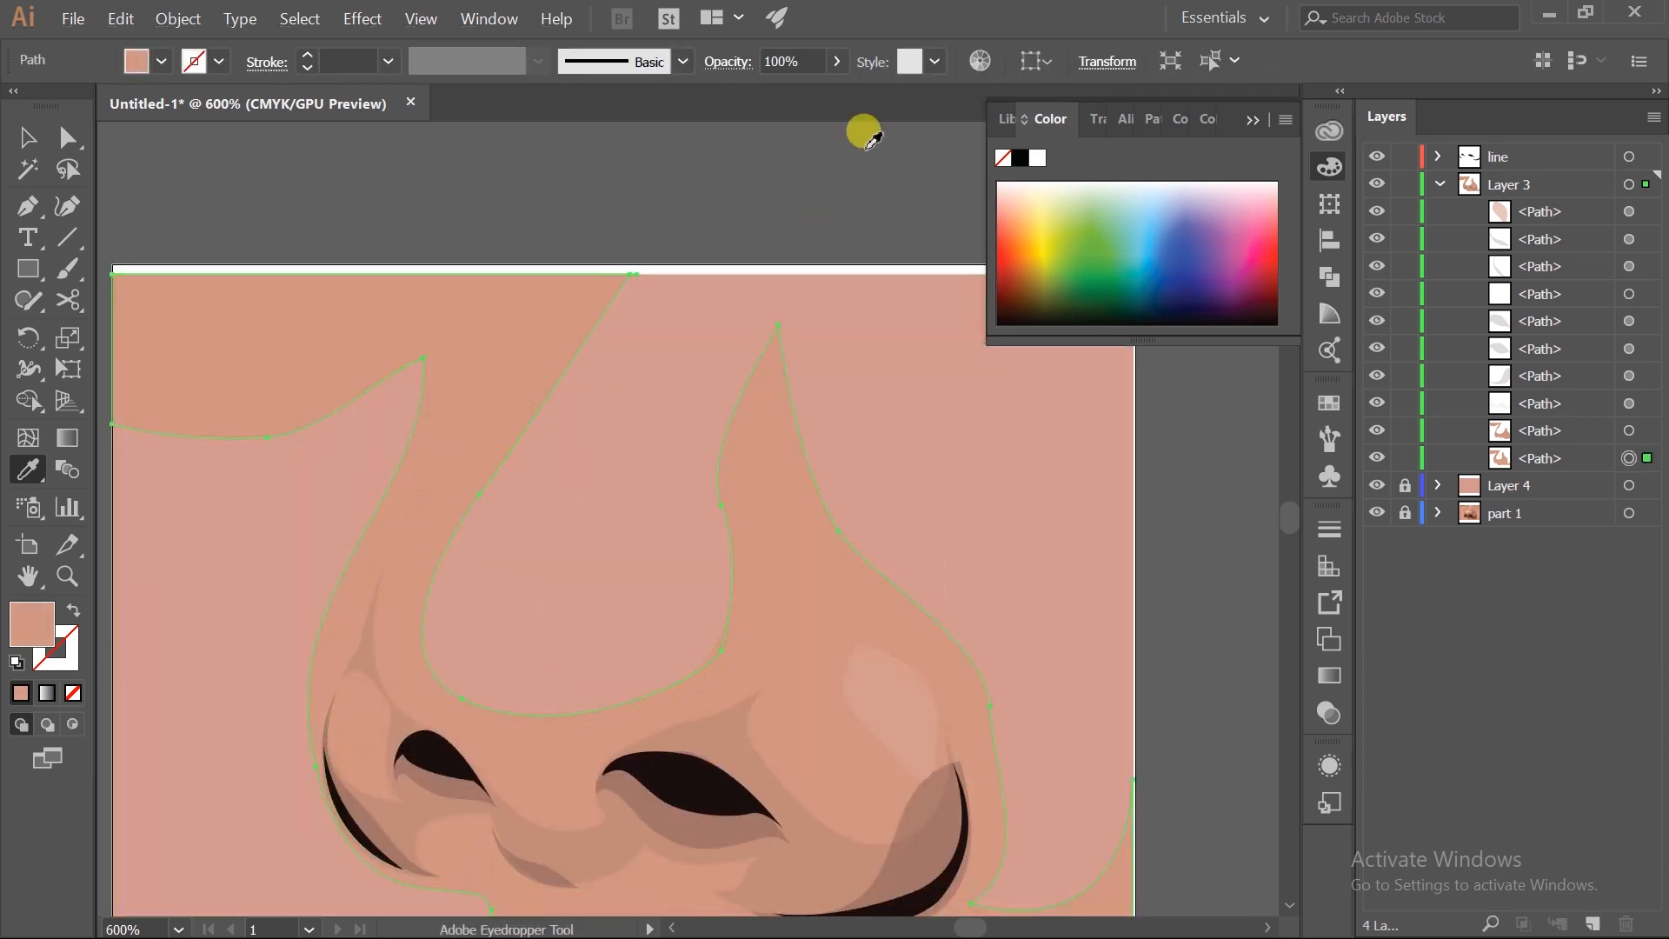
pyautogui.moveTo(842, 86); pyautogui.dragTo(780, 101)
pyautogui.keyDown('ctrl'); pyautogui.click(1199, 535); pyautogui.keyUp('ctrl')
pyautogui.scroll(-2, 851, 471)
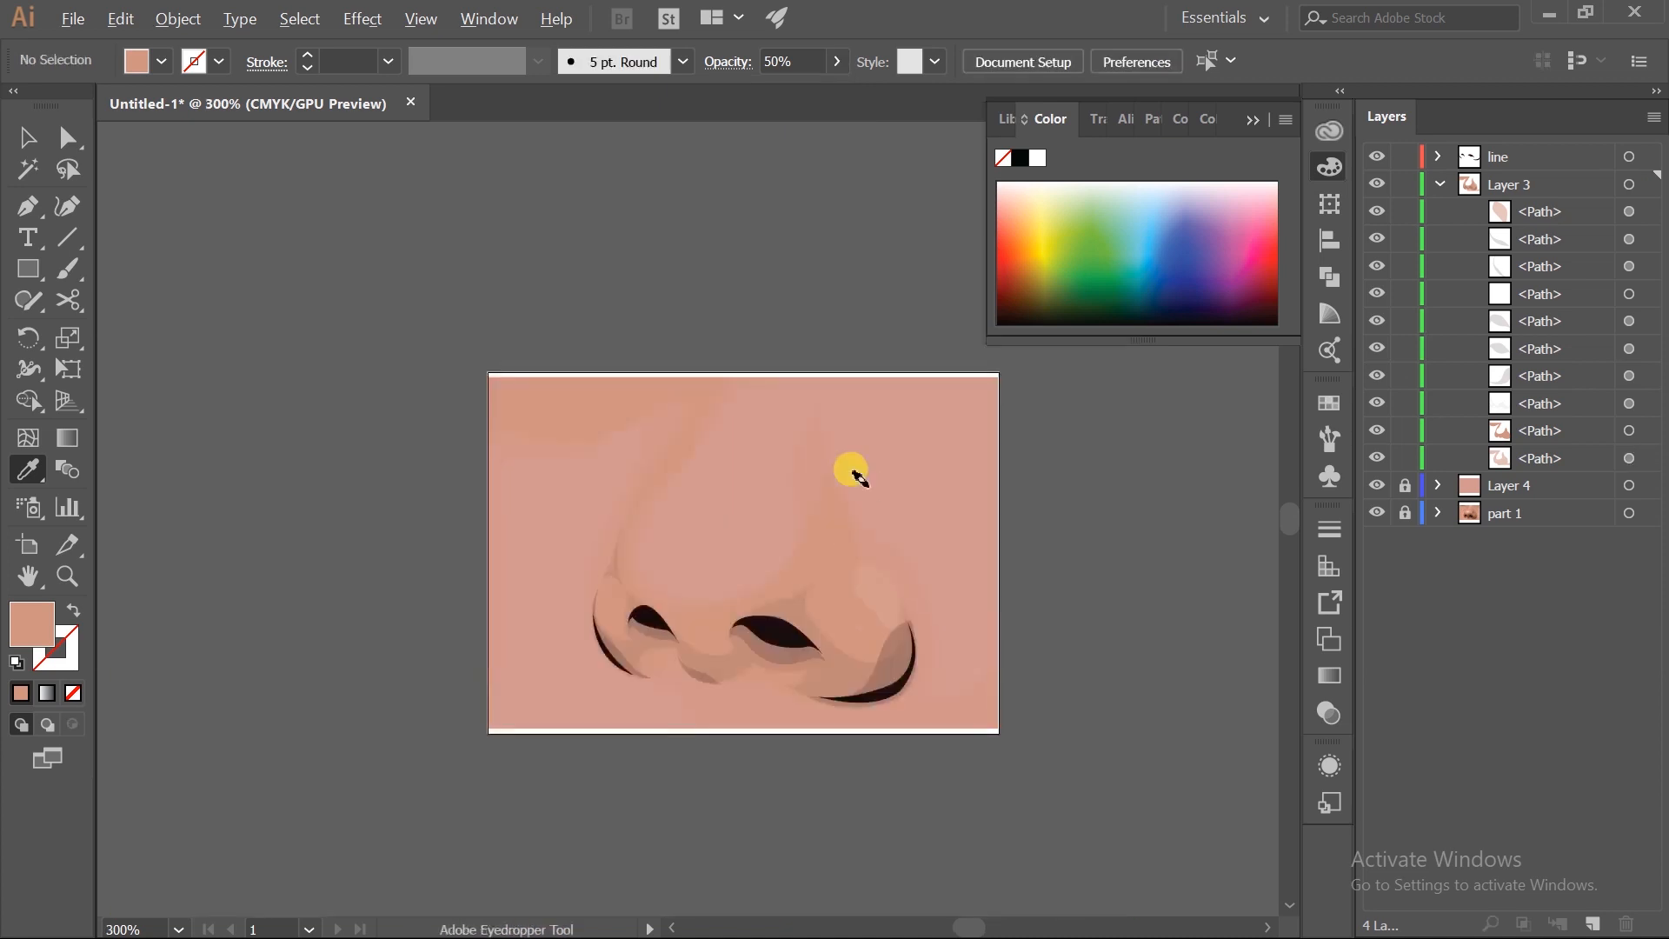
# - Apply the skin tone sampled from the artwork to the Layer 4 background rectangle and set its opacity to 100%
pyautogui.keyDown('ctrl'); pyautogui.click(911, 453); pyautogui.keyUp('ctrl')
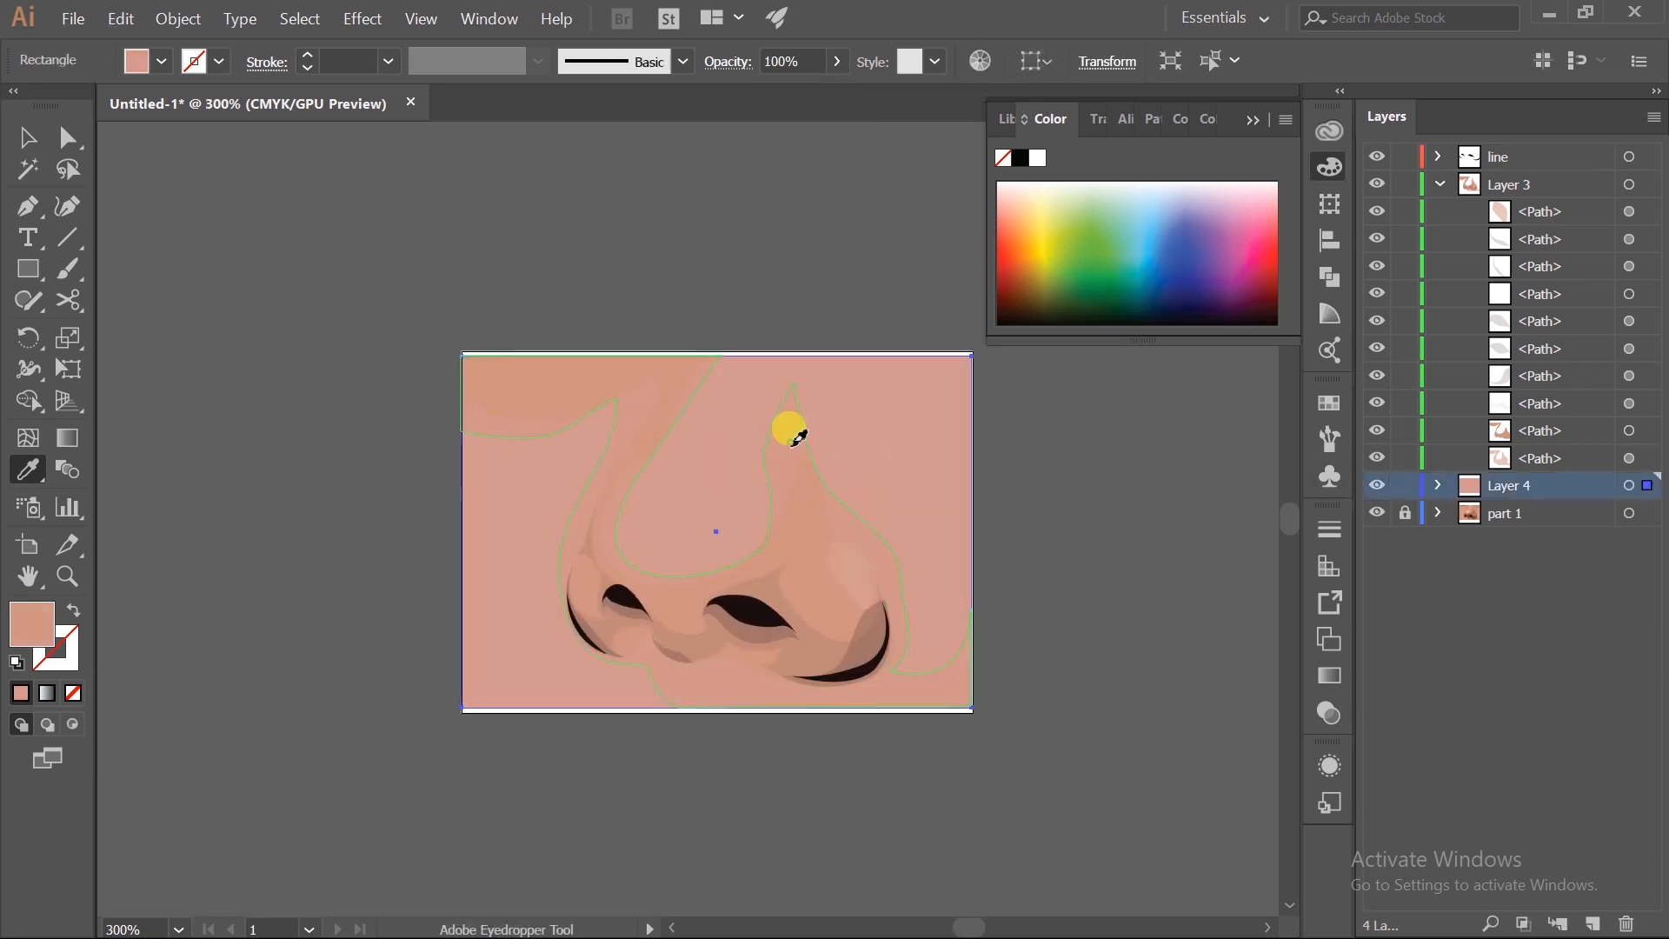
pyautogui.click(790, 429)
pyautogui.click(835, 64)
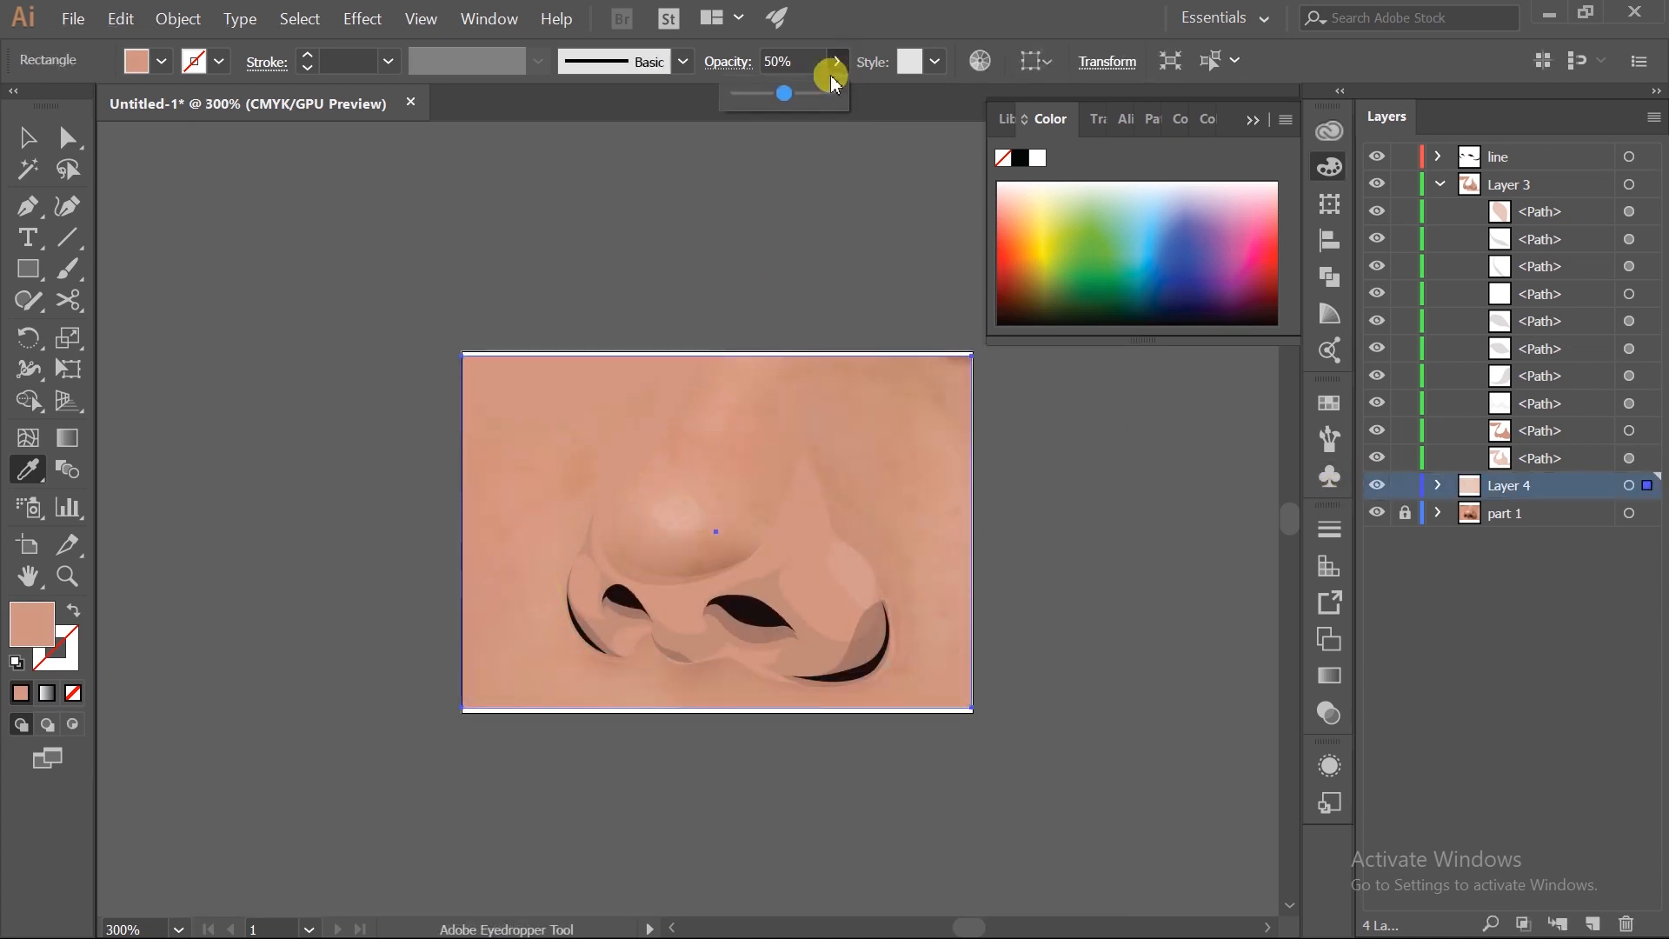
pyautogui.click(833, 69)
pyautogui.click(835, 68)
pyautogui.click(837, 93)
pyautogui.scroll(3, 765, 470)
pyautogui.scroll(-2, 832, 466)
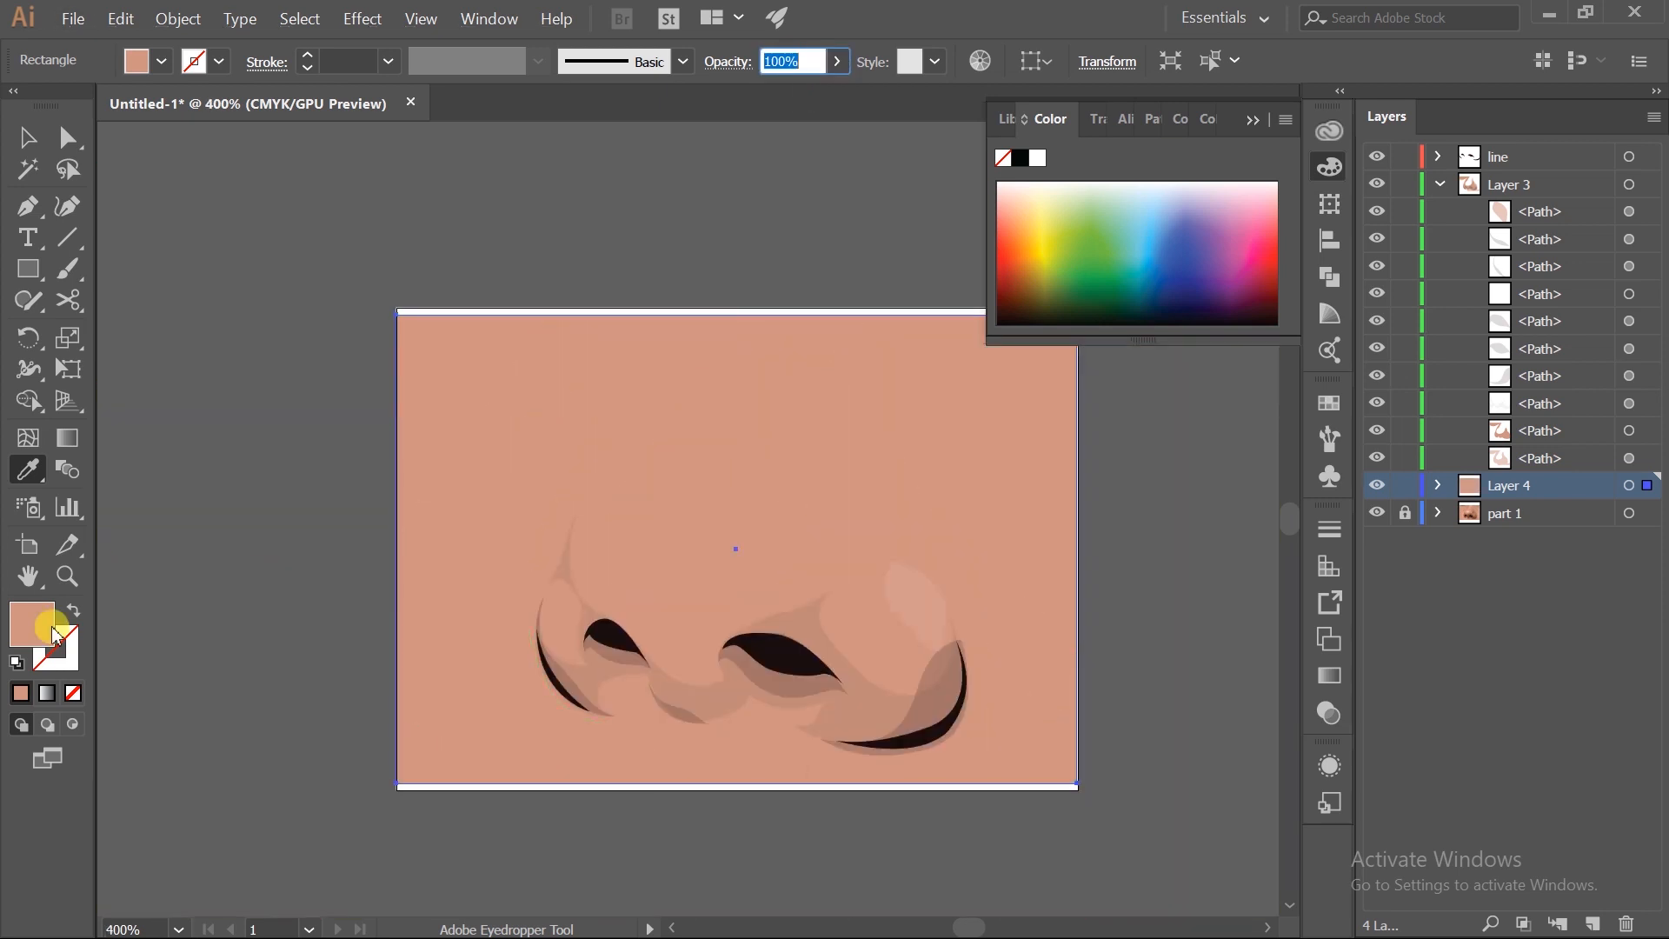
# - Change the background rectangle's fill to a slightly paler, less saturated skin tone
pyautogui.doubleClick(35, 623)
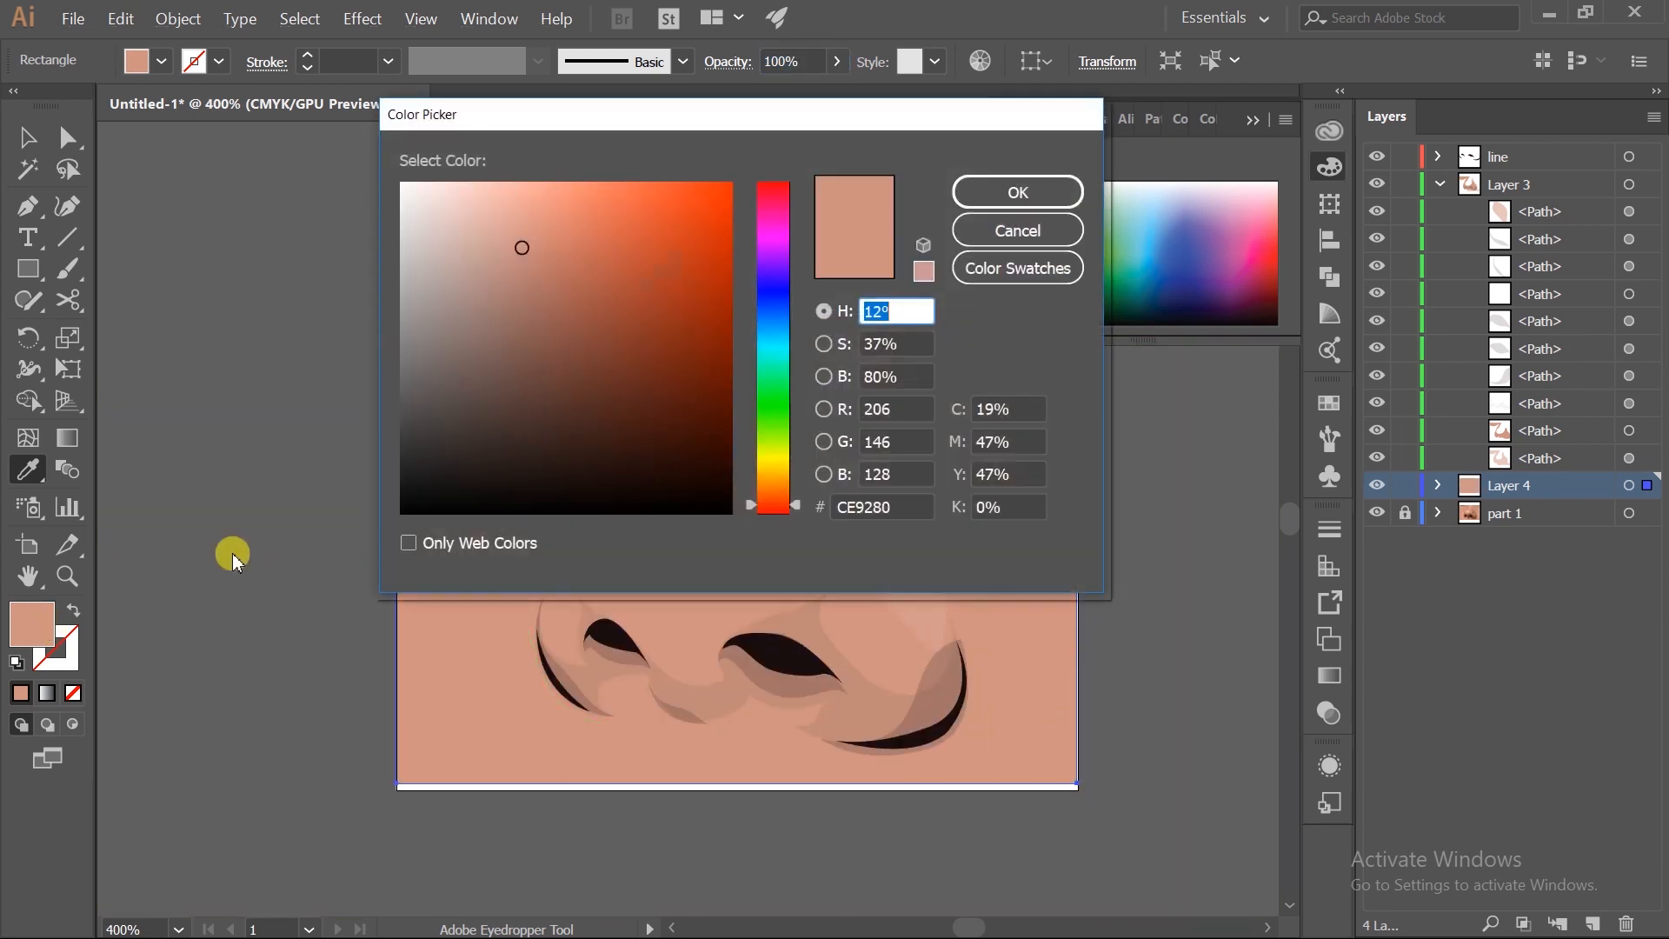
pyautogui.click(505, 226)
pyautogui.click(1010, 196)
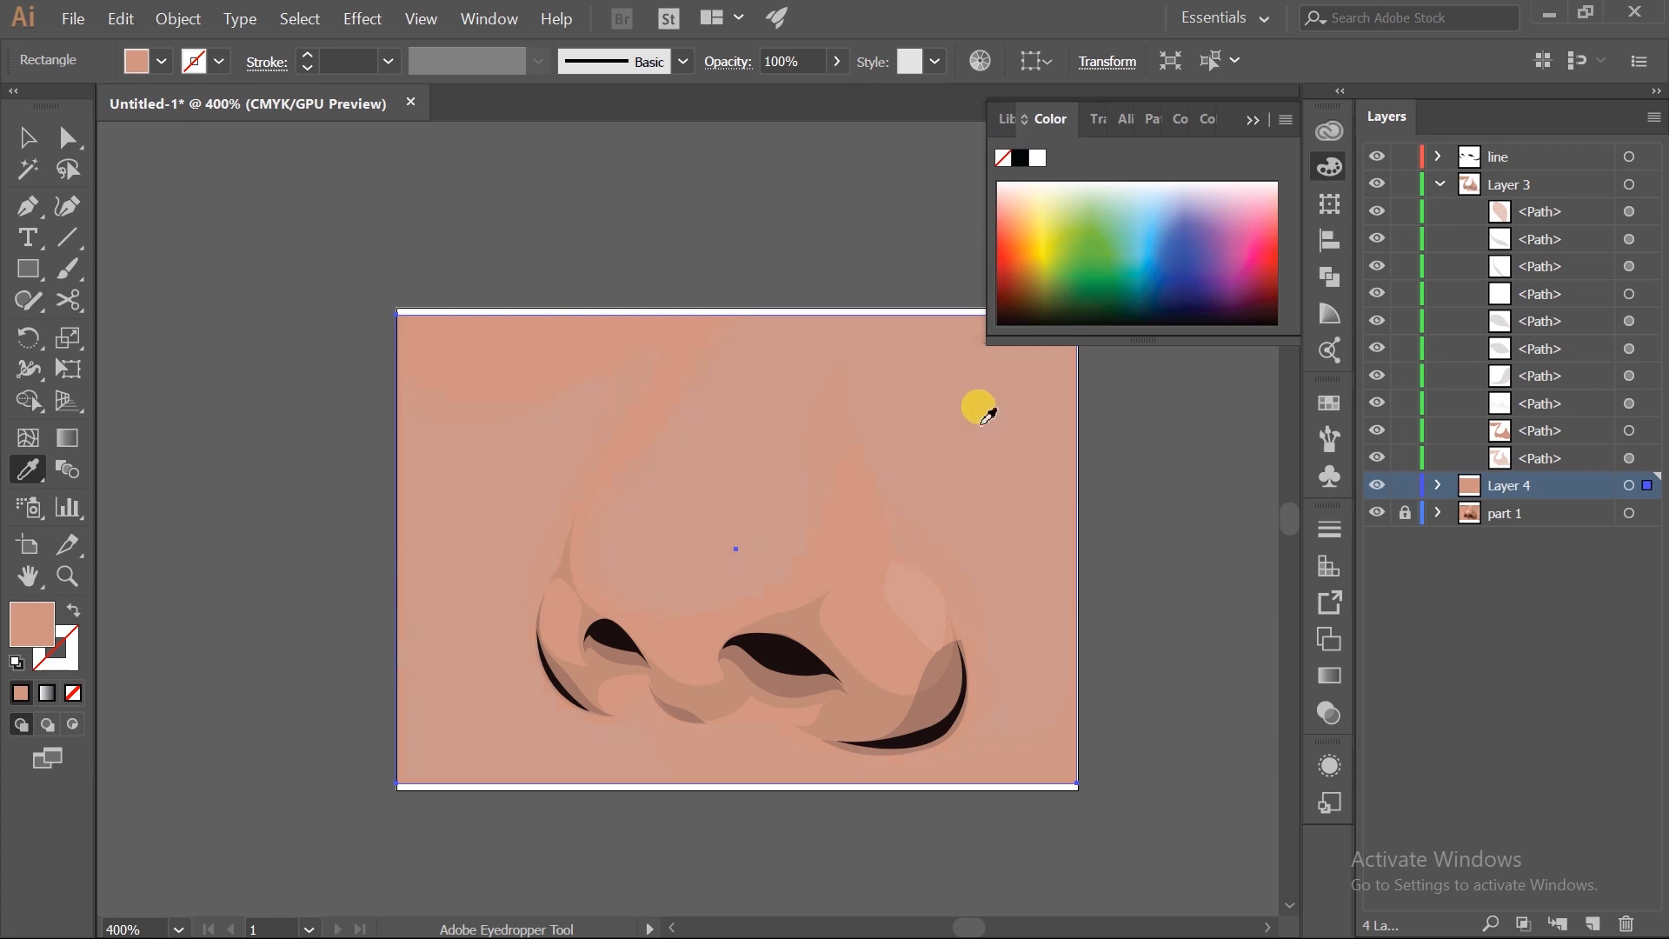
# - Try a slightly darker fill on the background rectangle and undo it
pyautogui.moveTo(308, 526); pyautogui.dragTo(322, 523)
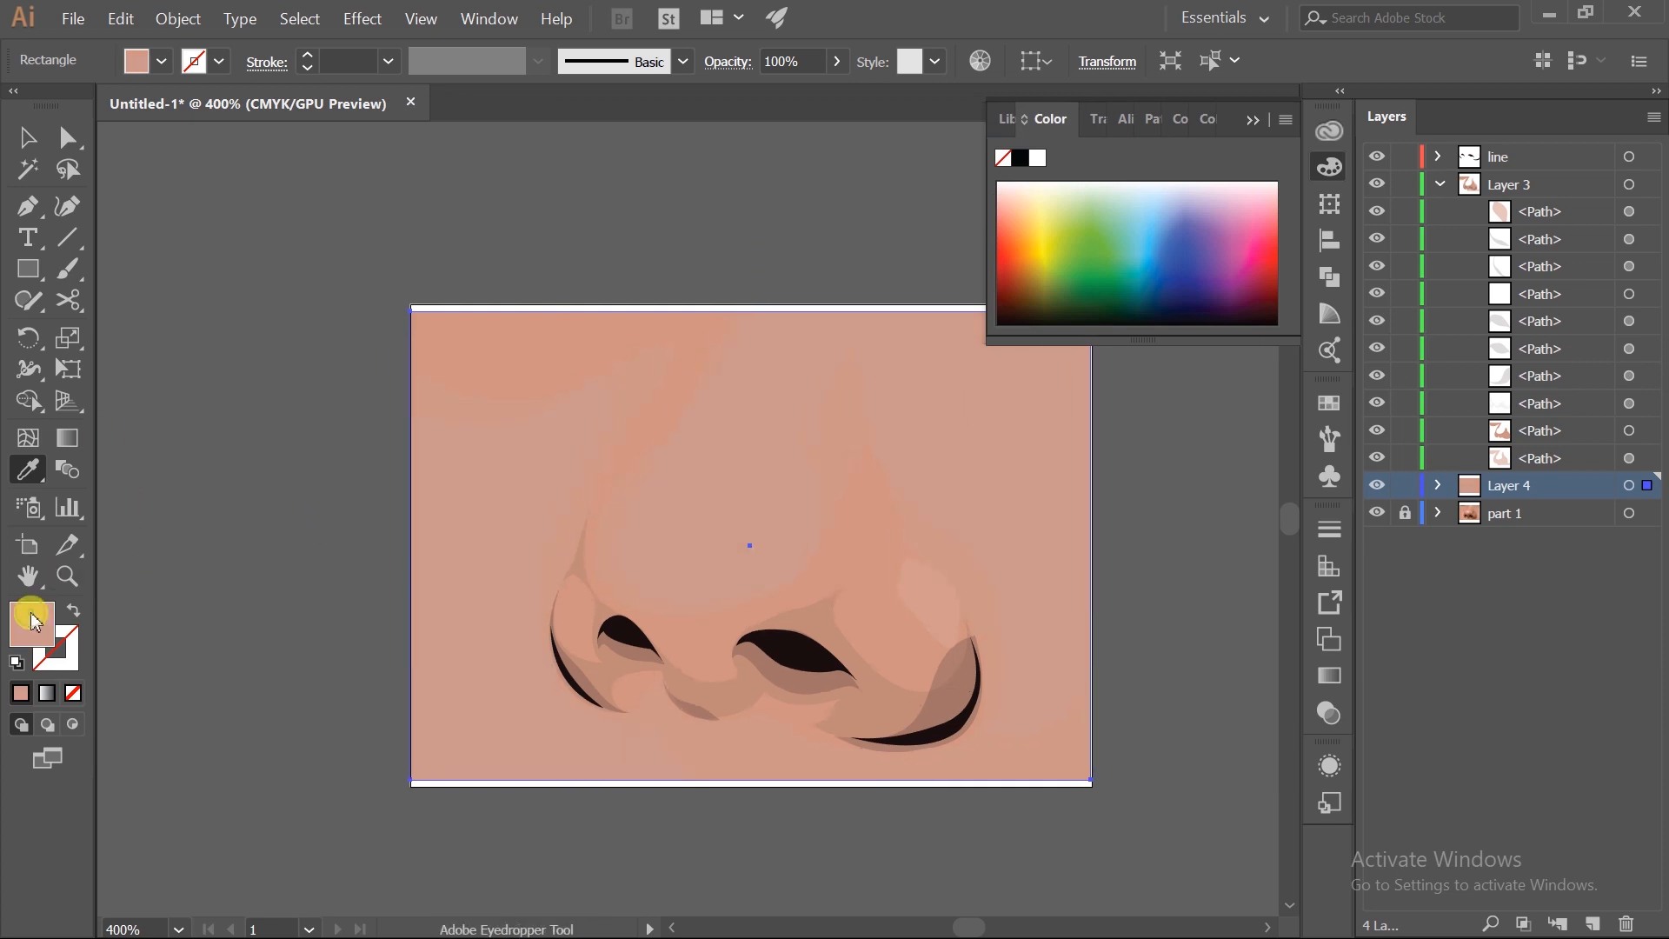
pyautogui.doubleClick(33, 621)
pyautogui.click(507, 250)
pyautogui.click(1009, 196)
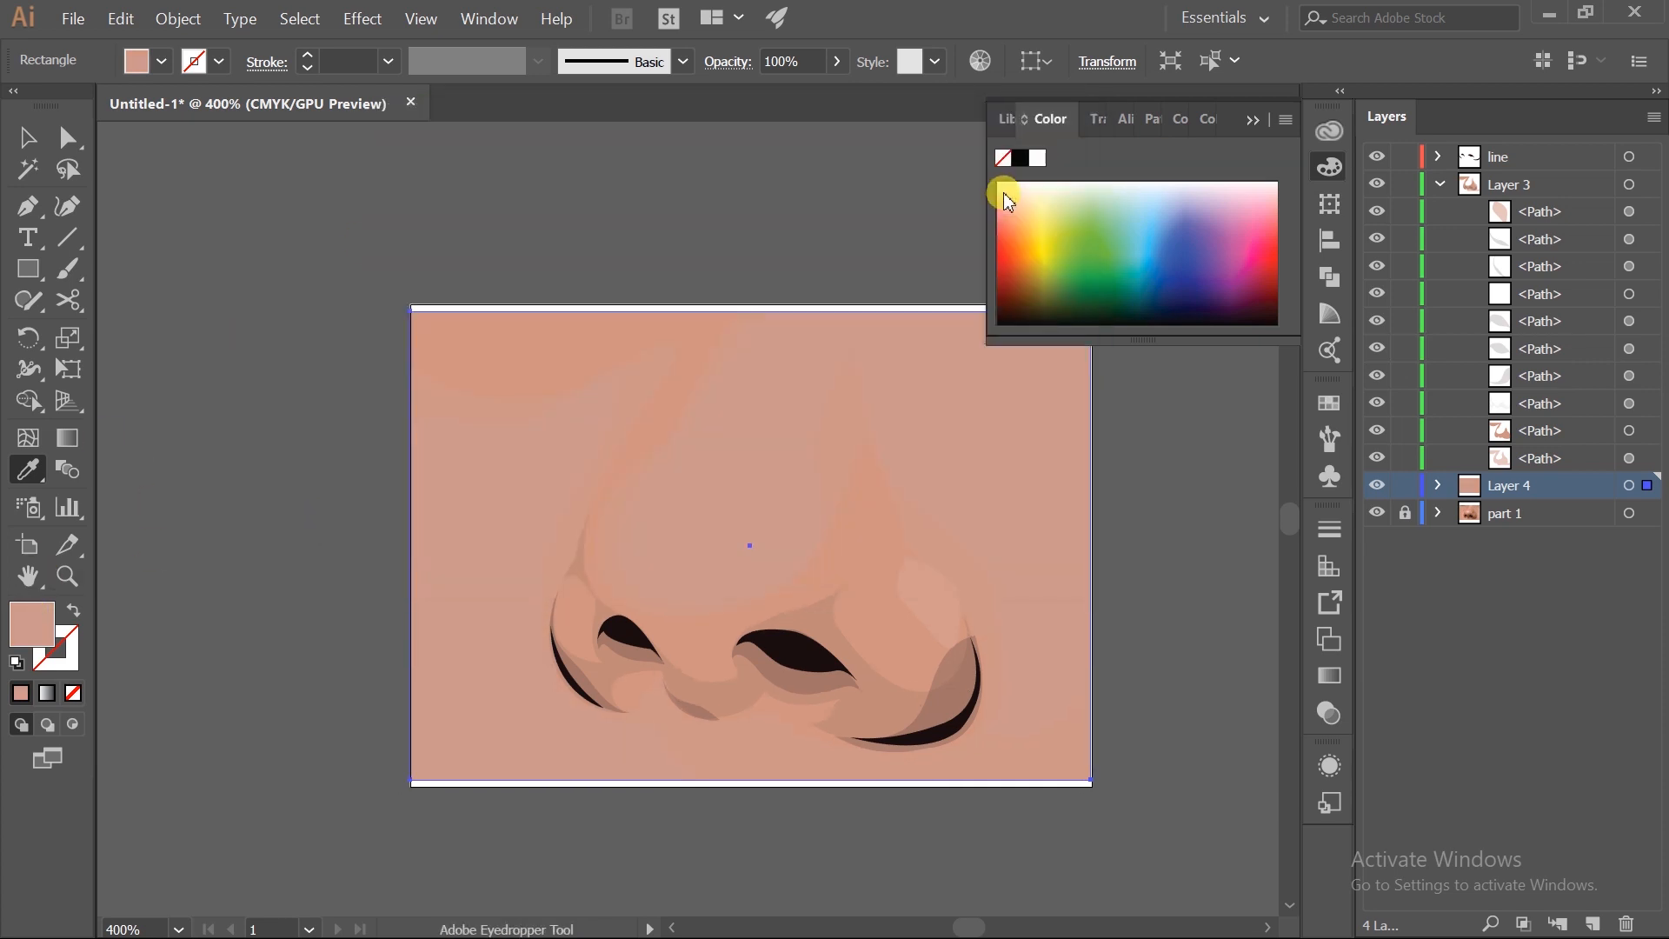
pyautogui.hotkey('ctrl', 'z')
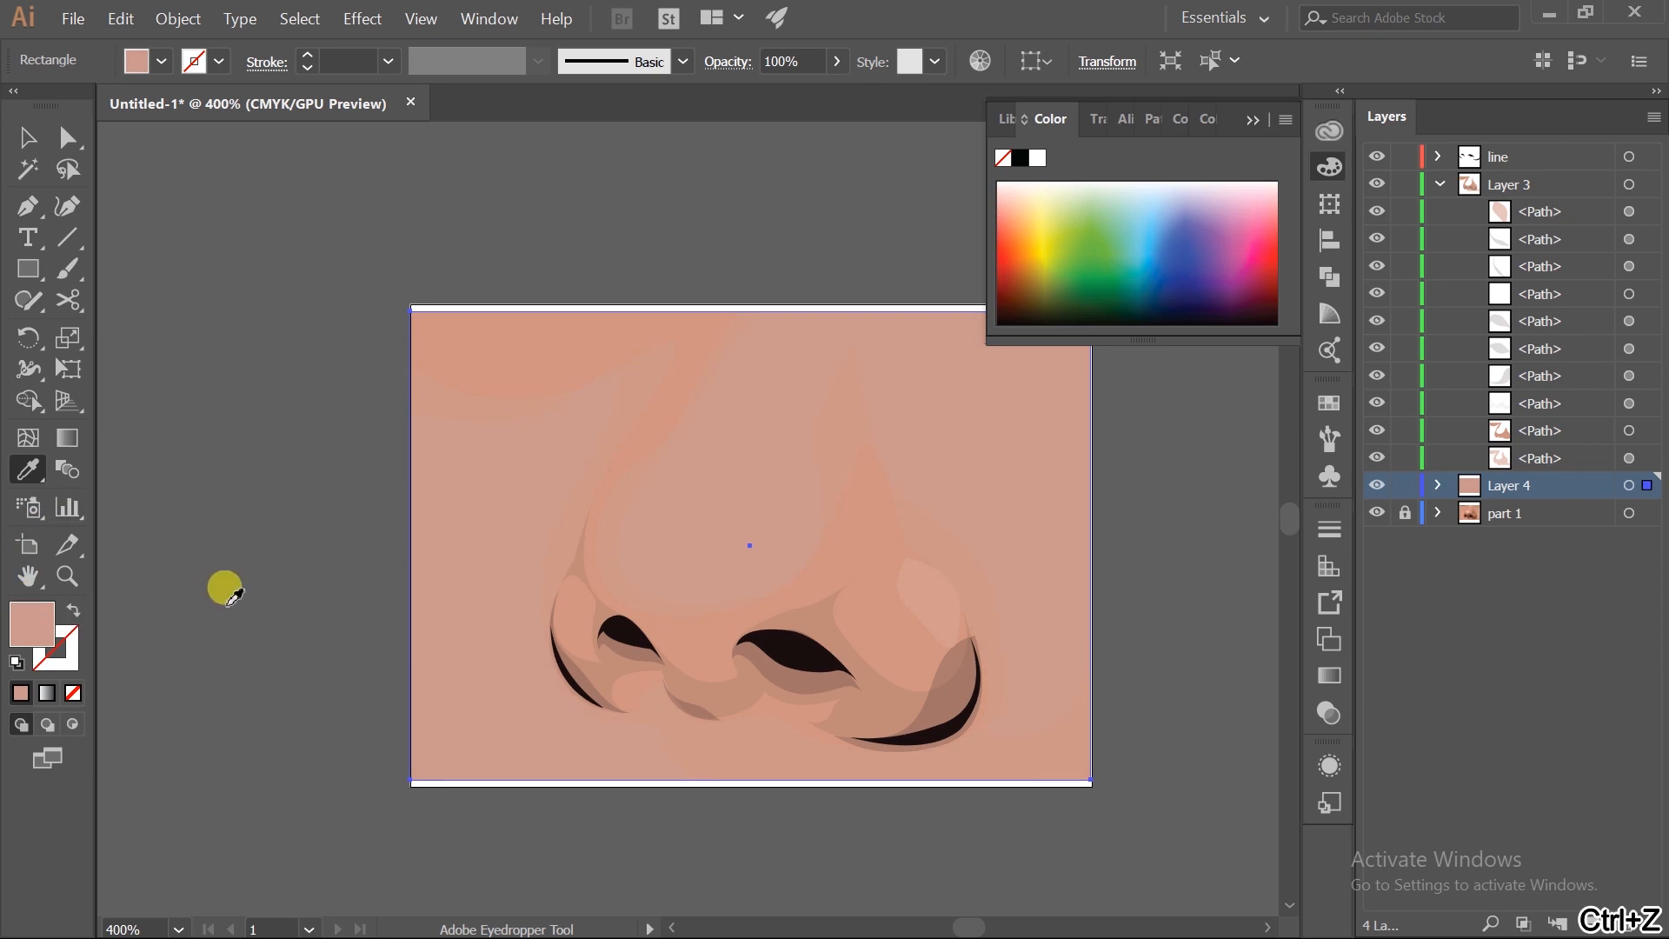
# - Hide Layer 4 and start a path from the photo's right edge across the upper cheek to the bridge, undoing an unwanted change
pyautogui.press('p')
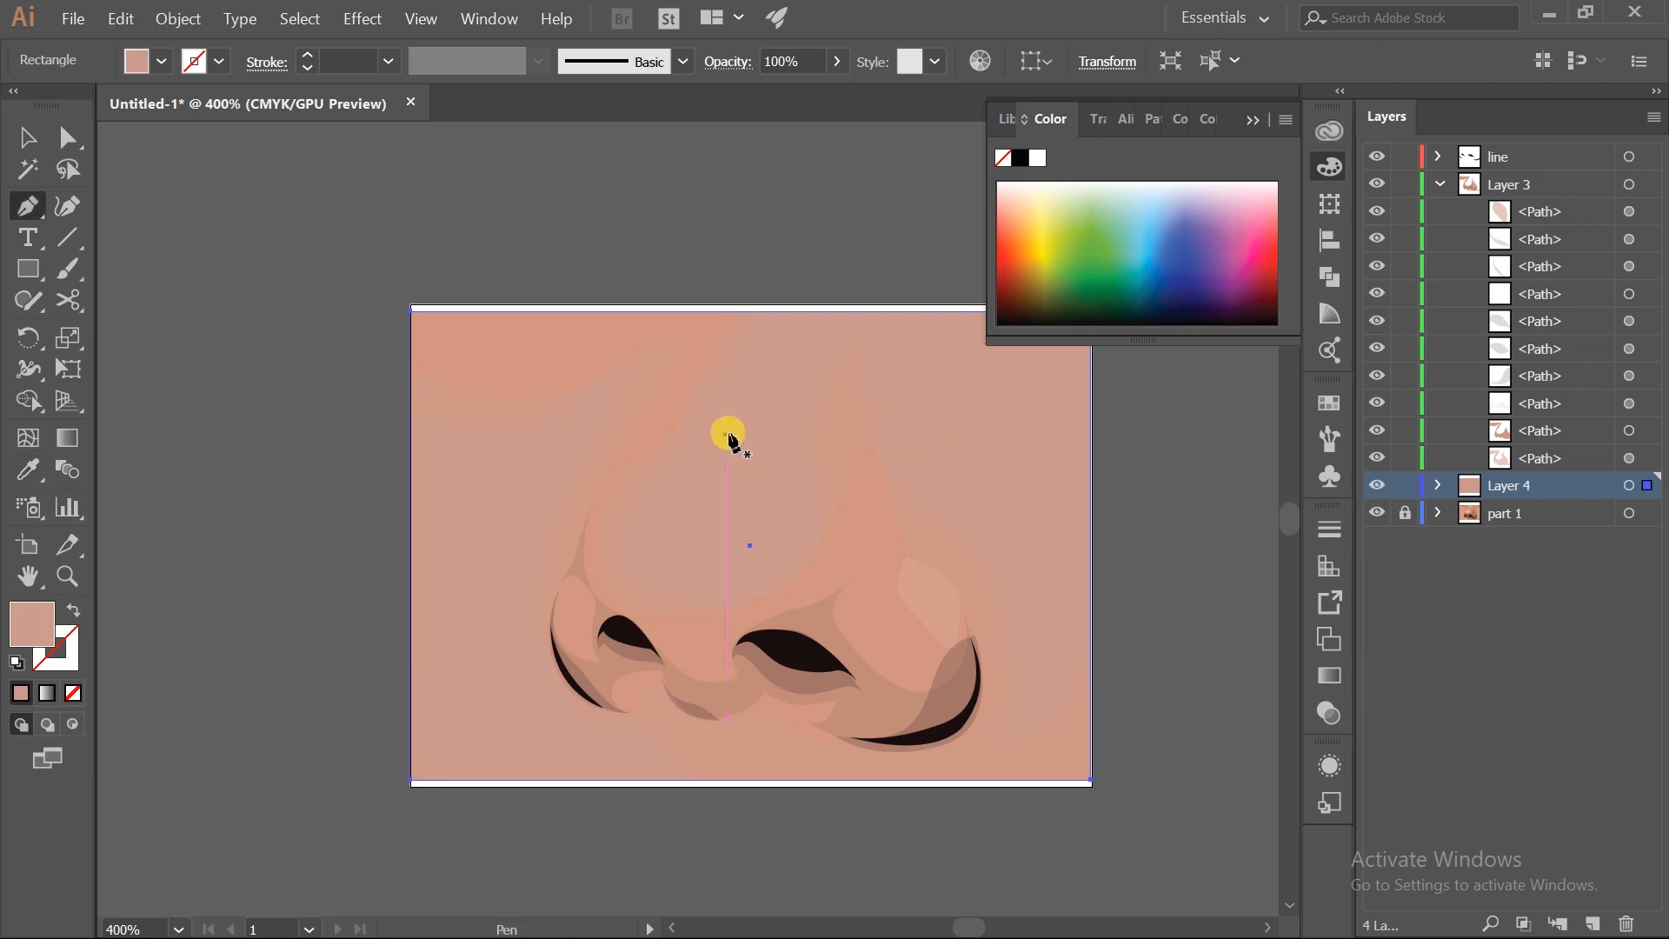
pyautogui.moveTo(724, 428); pyautogui.dragTo(712, 491)
pyautogui.keyDown('ctrl'); pyautogui.click(720, 405); pyautogui.keyUp('ctrl')
pyautogui.click(1377, 485)
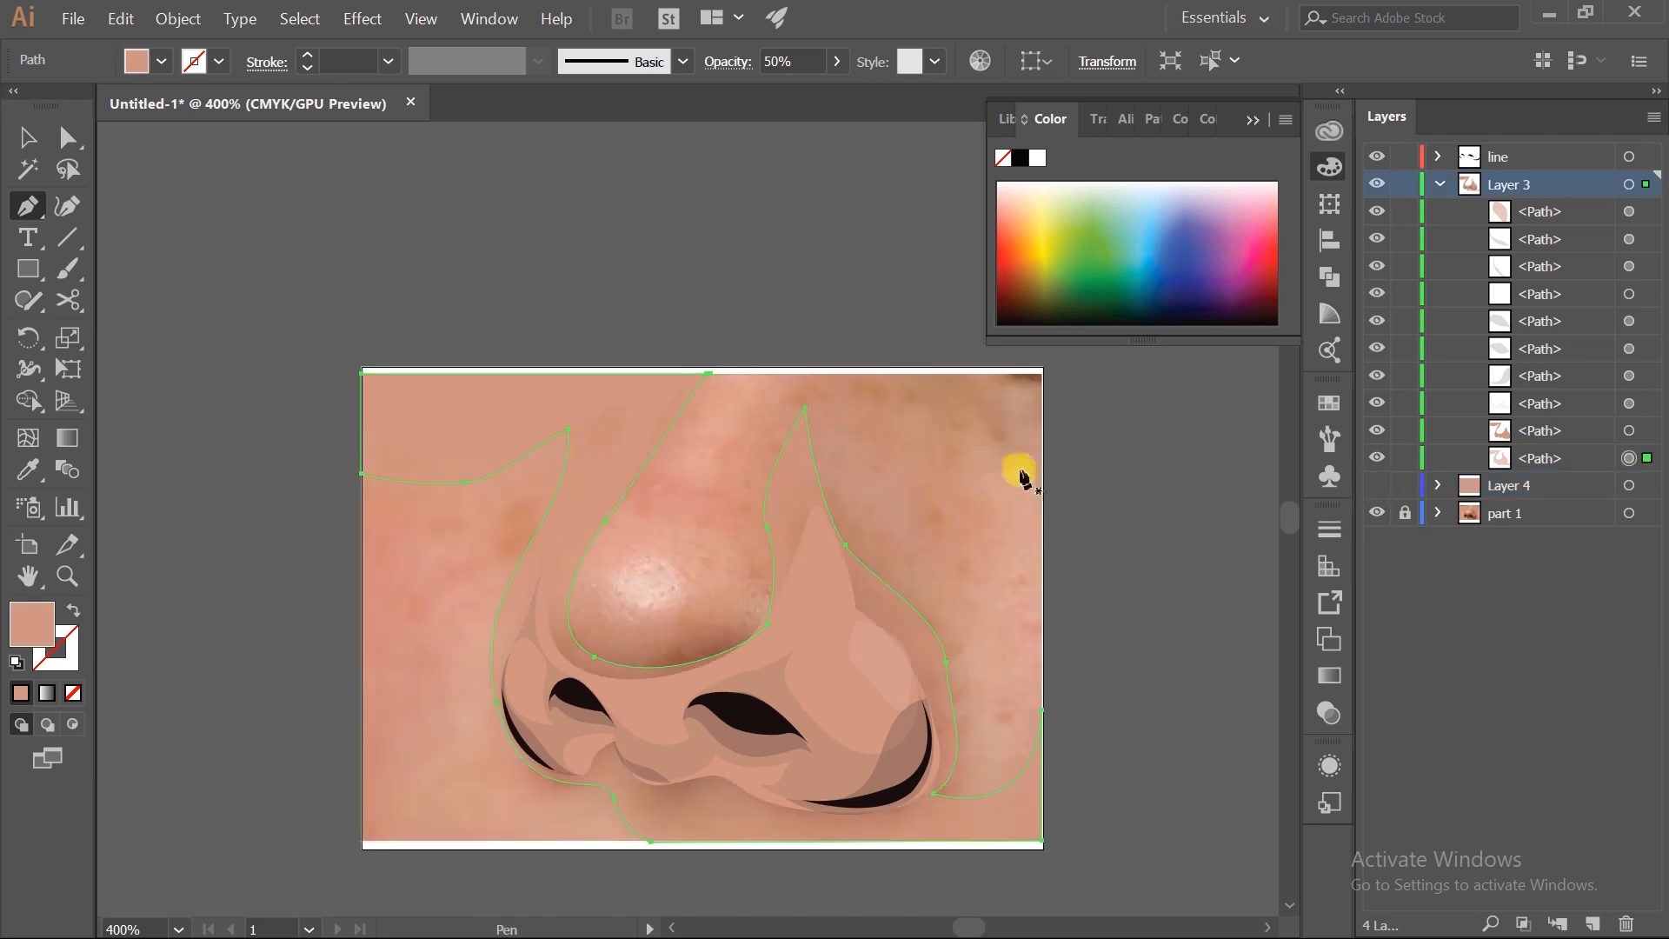
pyautogui.moveTo(1018, 466); pyautogui.dragTo(820, 476)
pyautogui.keyDown('ctrl'); pyautogui.click(1049, 508); pyautogui.keyUp('ctrl')
pyautogui.click(1015, 554)
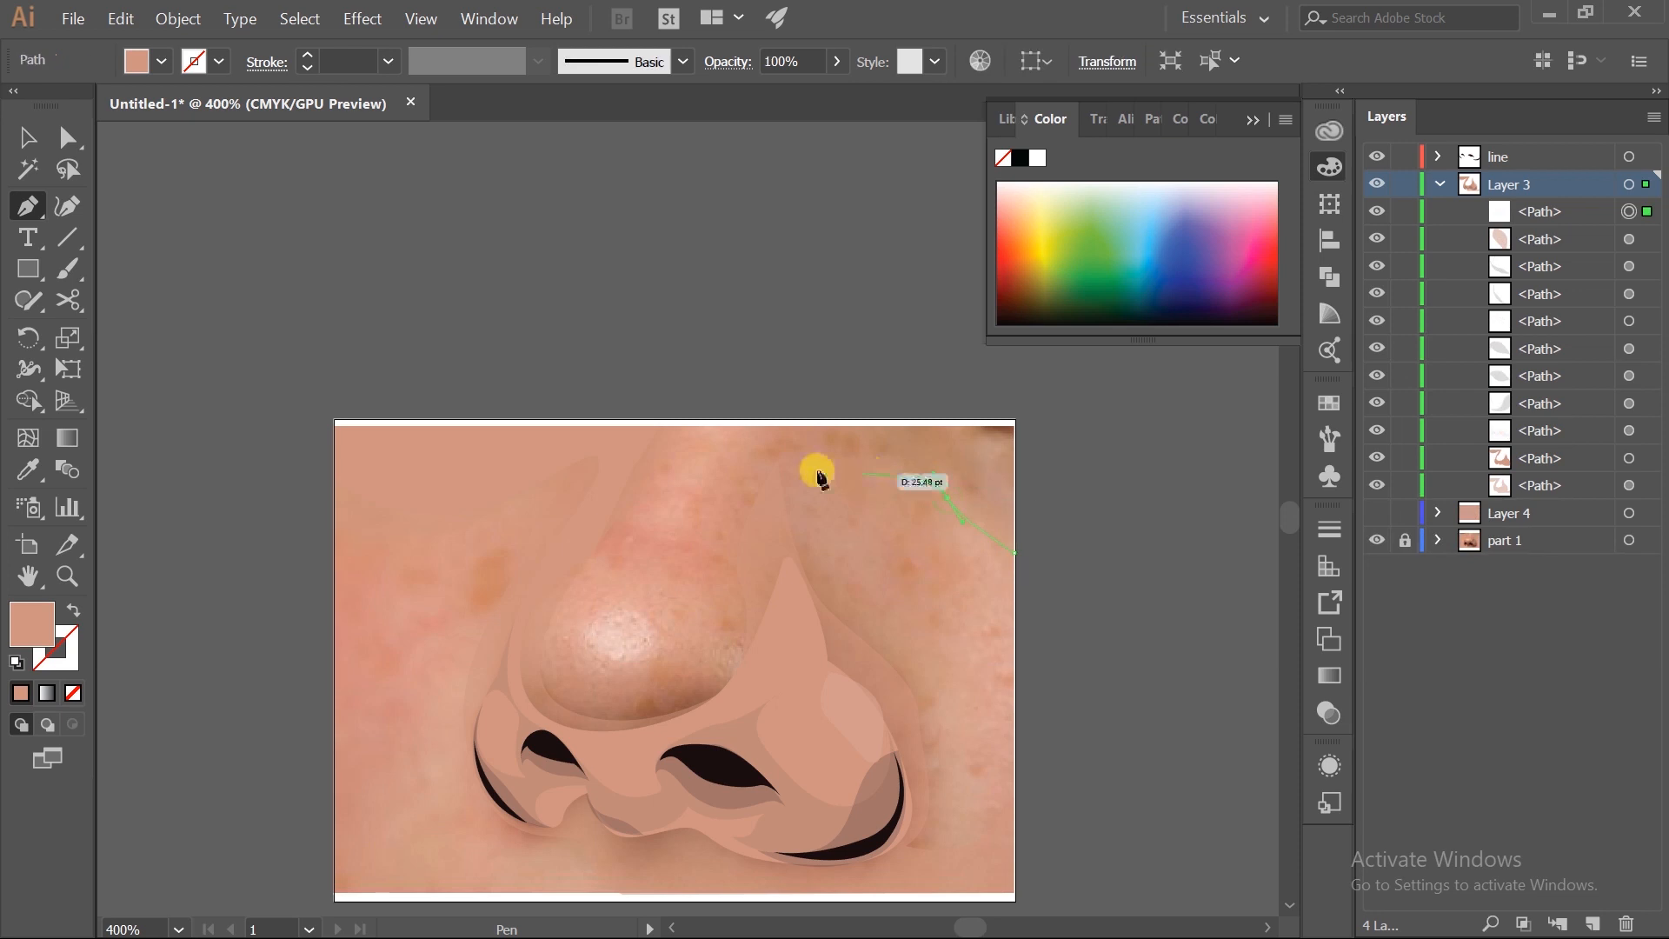
pyautogui.hotkey('ctrl', 'z')
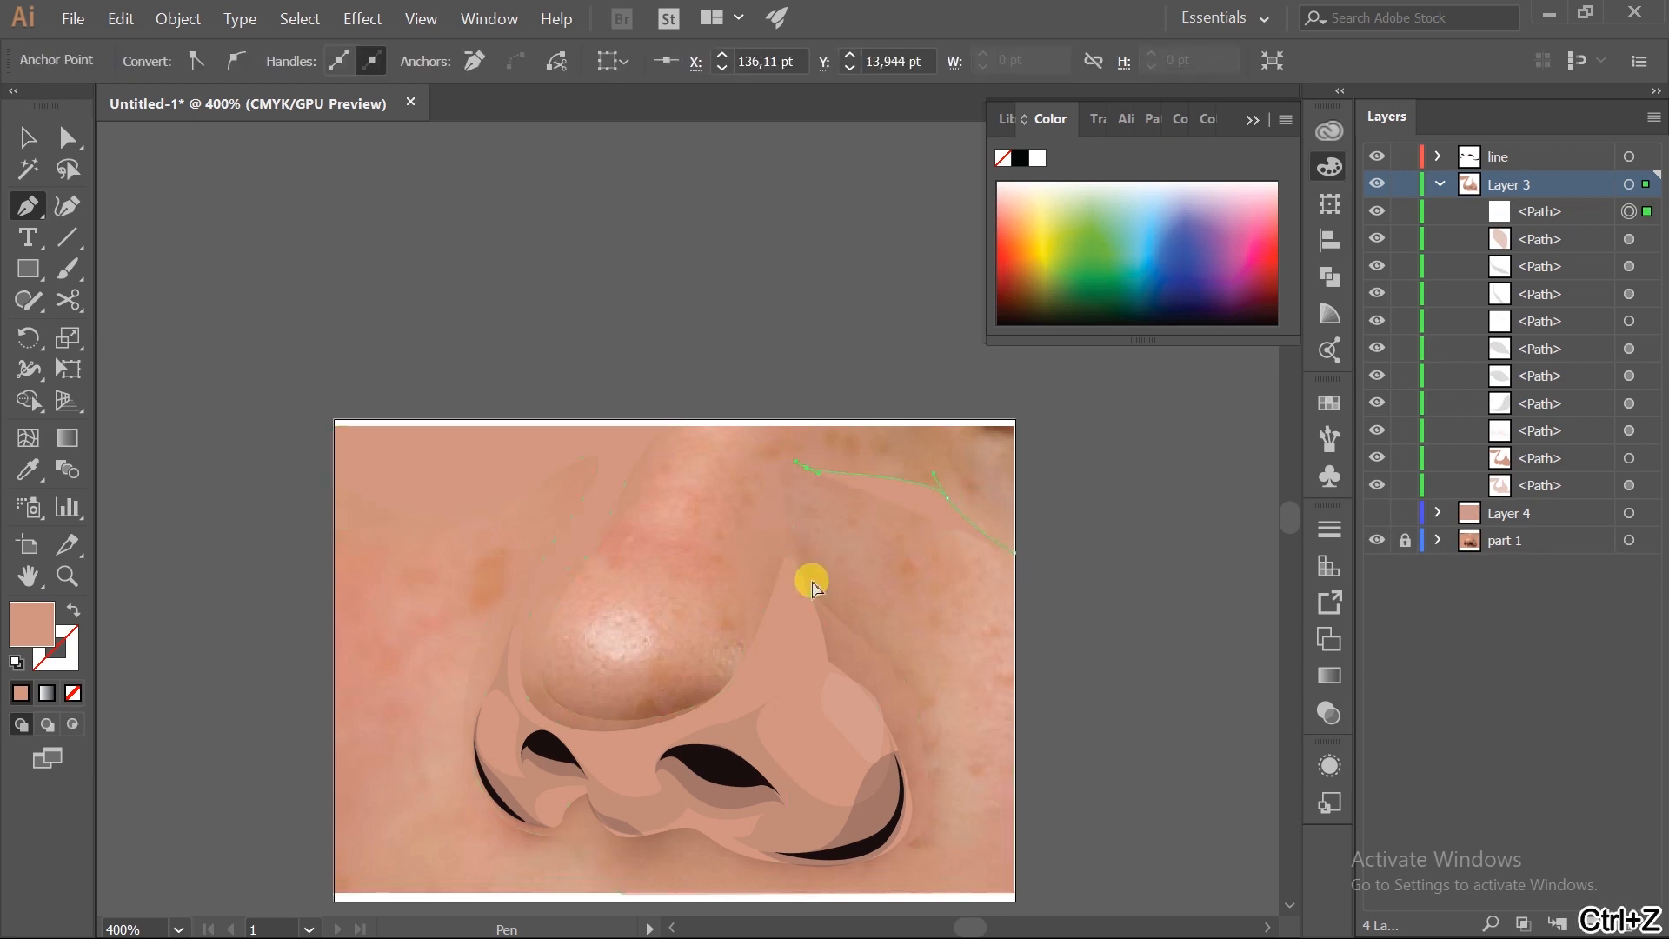
# - Continue the path down beside the bridge, under the nose tip, up to the photo's upper edge and around its upper-right corner
pyautogui.moveTo(808, 585); pyautogui.dragTo(767, 624)
pyautogui.click(768, 680)
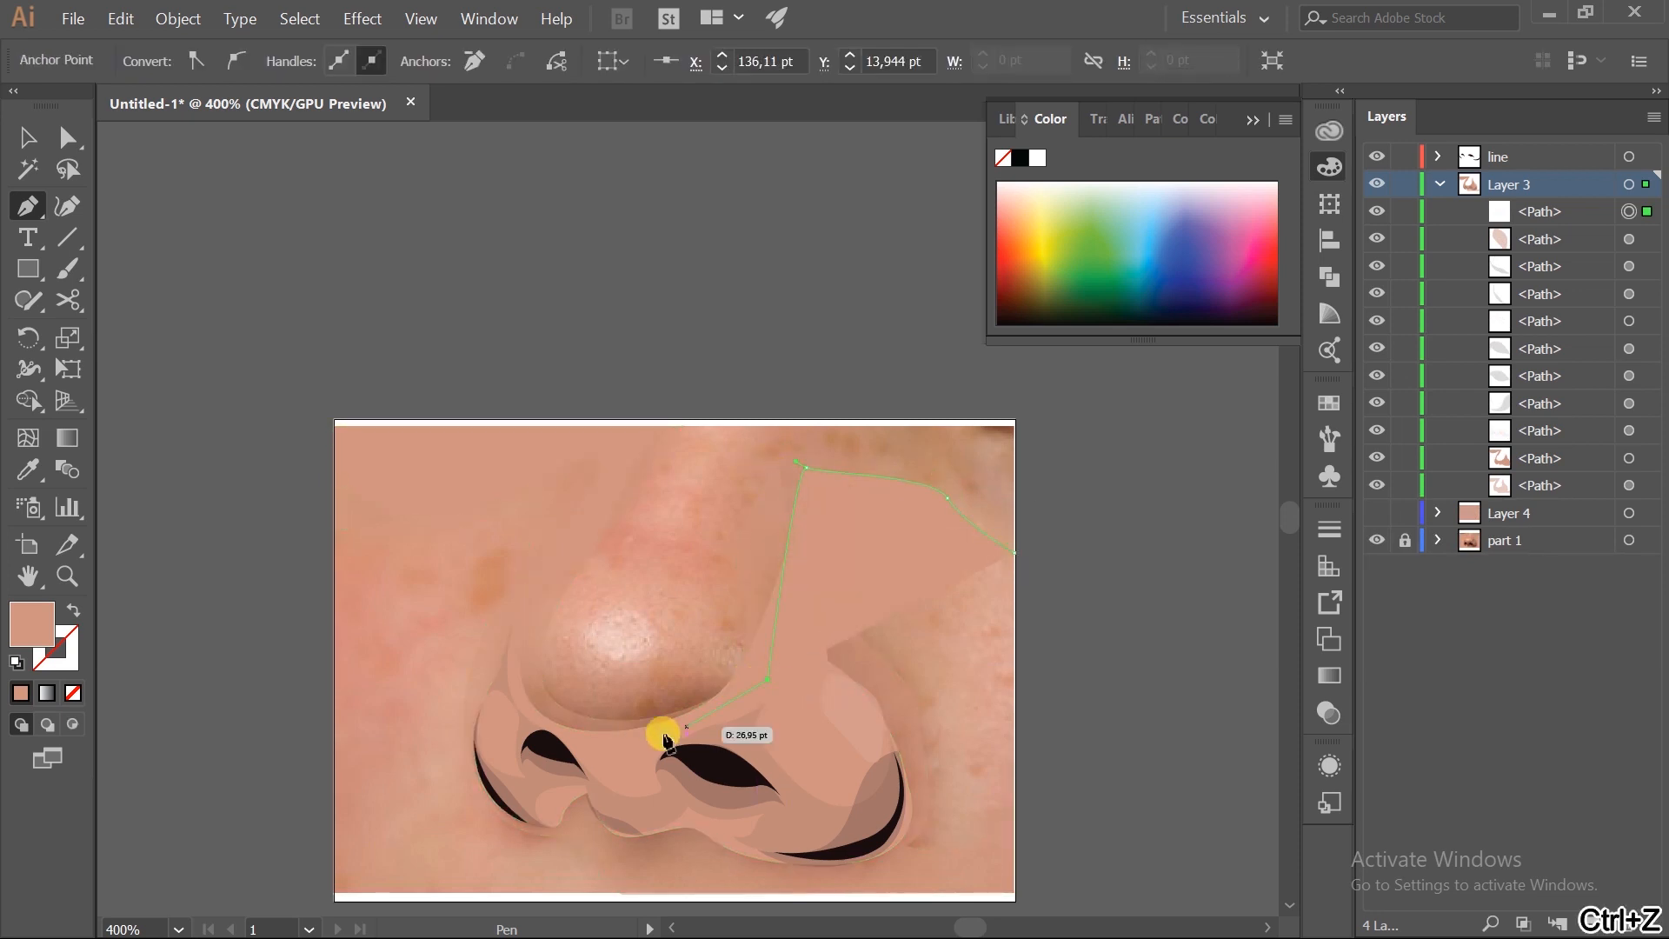
pyautogui.click(605, 736)
pyautogui.click(756, 425)
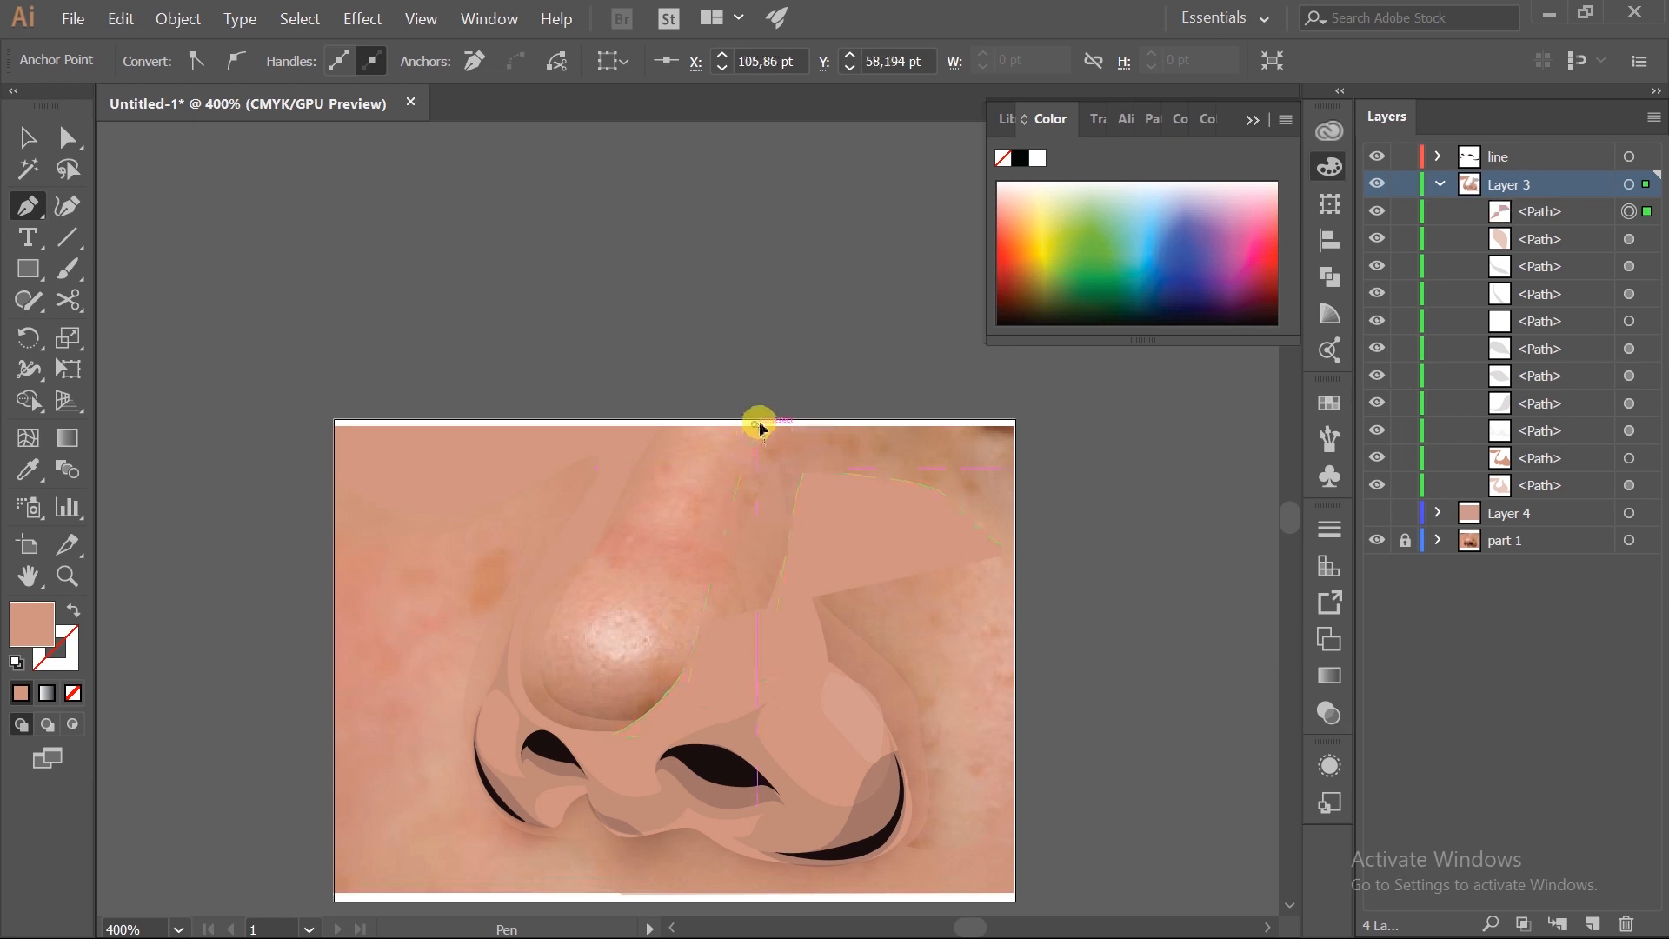
pyautogui.click(1015, 425)
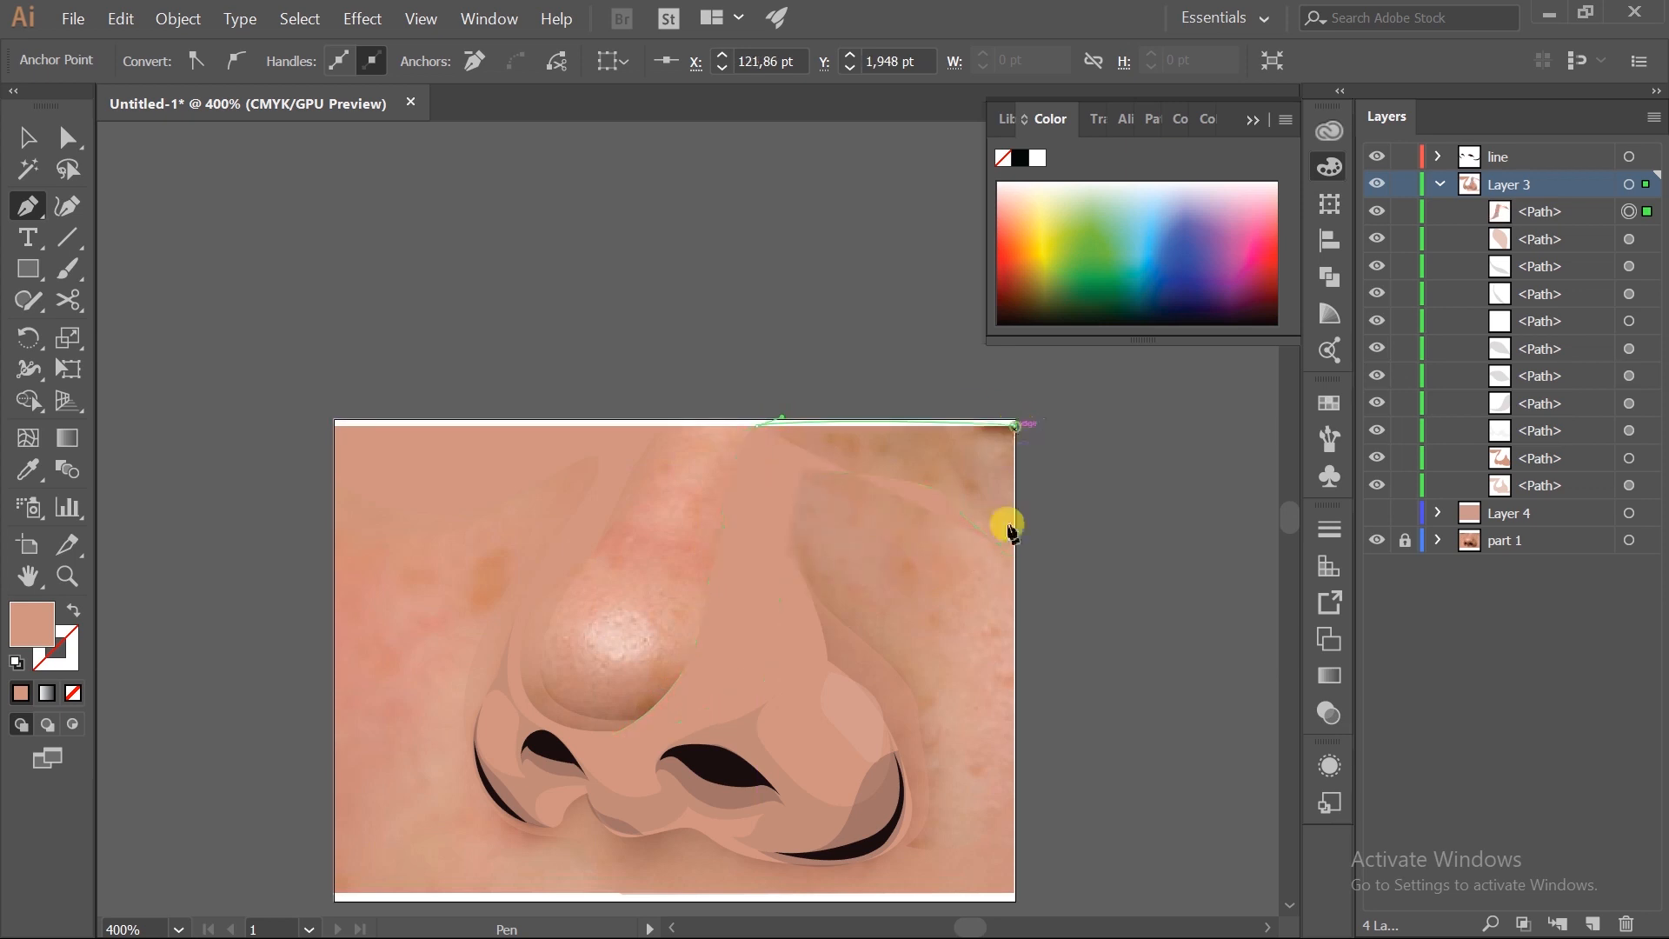
pyautogui.click(757, 427)
# - Refine the new shape's curves along the bridge and upper cheek, and move it to the bottom of Layer 3
pyautogui.moveTo(720, 483); pyautogui.dragTo(721, 466)
pyautogui.moveTo(702, 622); pyautogui.dragTo(704, 632)
pyautogui.click(1551, 211)
pyautogui.moveTo(1556, 214); pyautogui.dragTo(1534, 504)
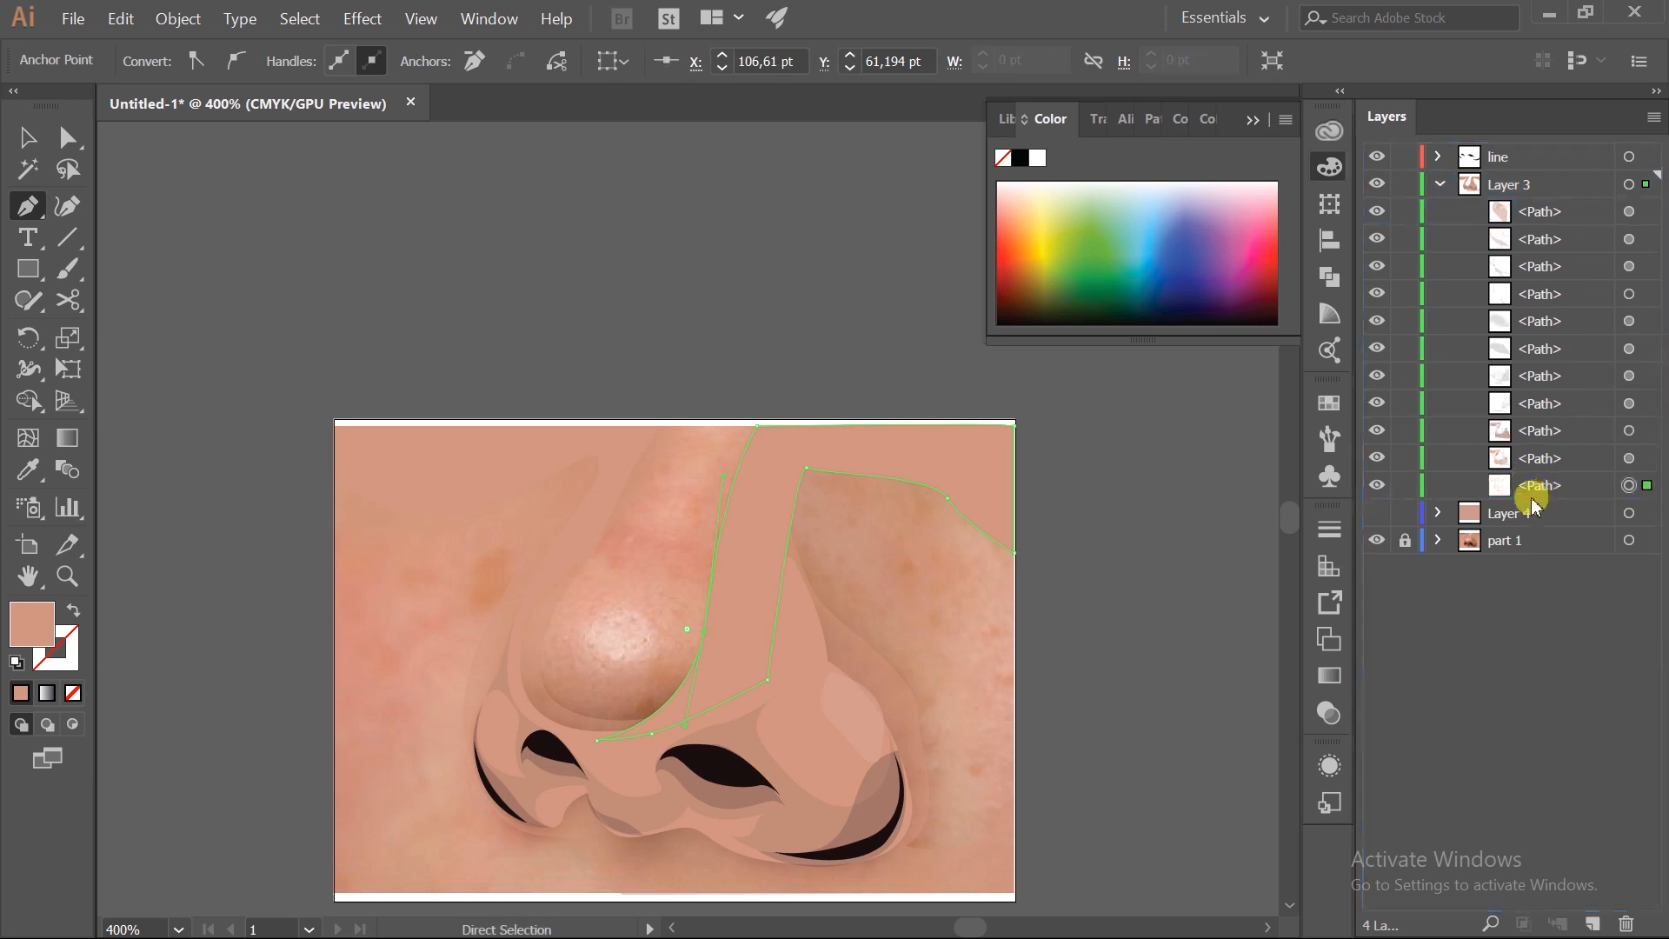
pyautogui.moveTo(820, 478); pyautogui.dragTo(849, 480)
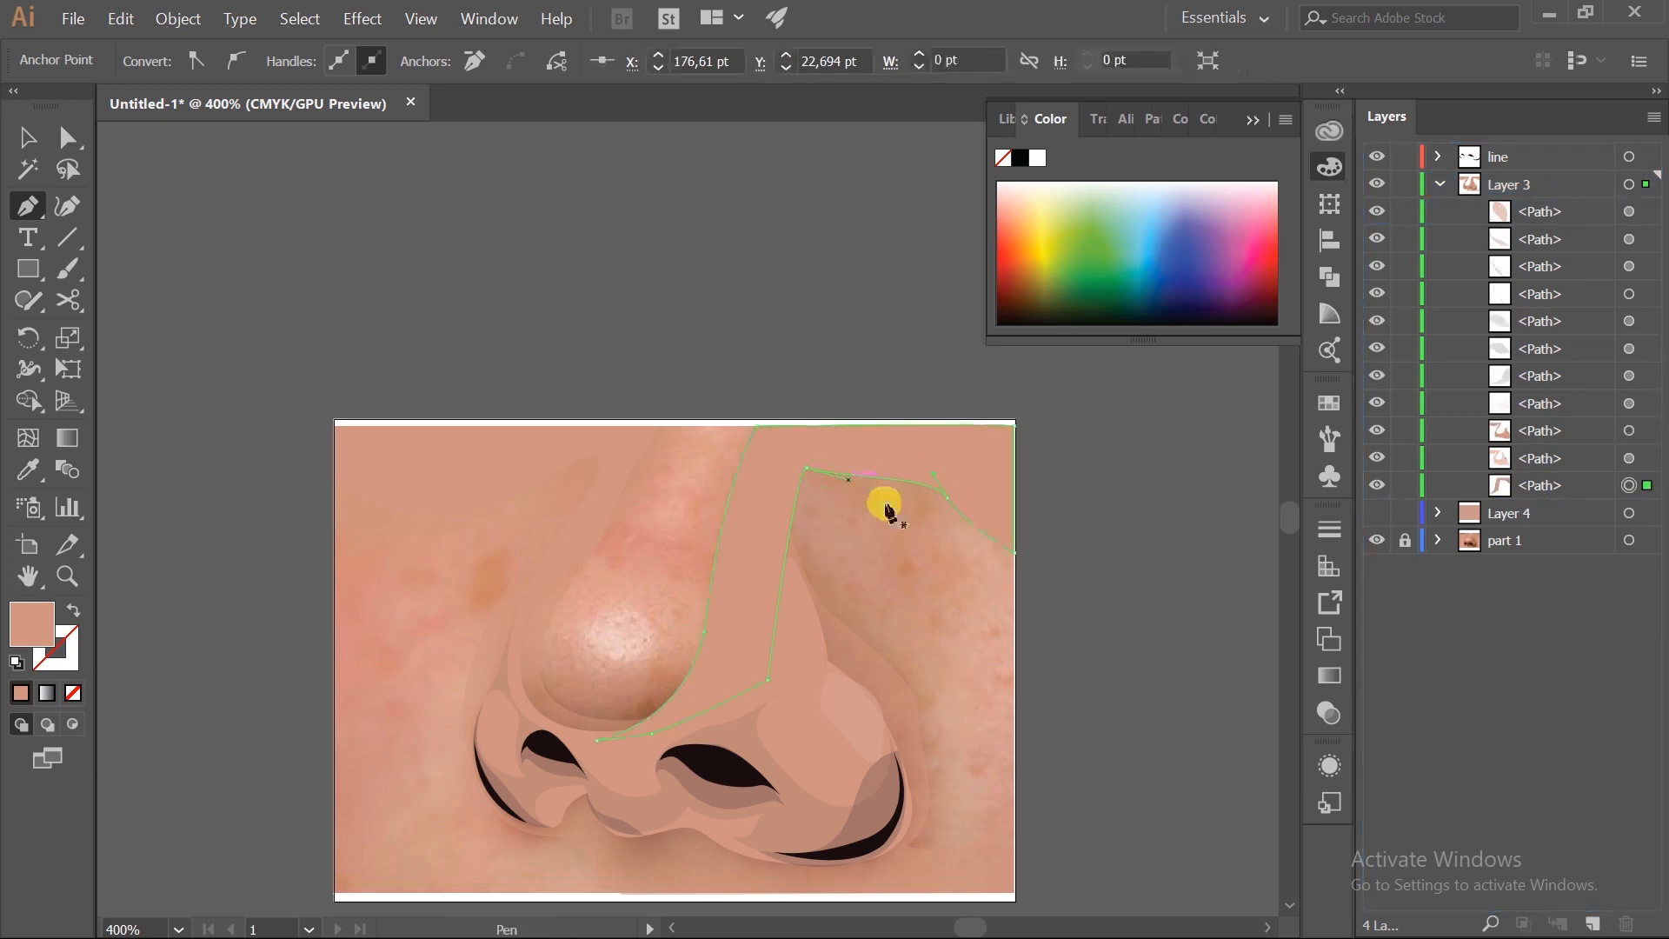
pyautogui.moveTo(931, 597); pyautogui.dragTo(967, 544)
# - Show Layer 4 again and select the overlapping skin-tone shapes in turn to check them against the background
pyautogui.click(1391, 514)
pyautogui.press('i')
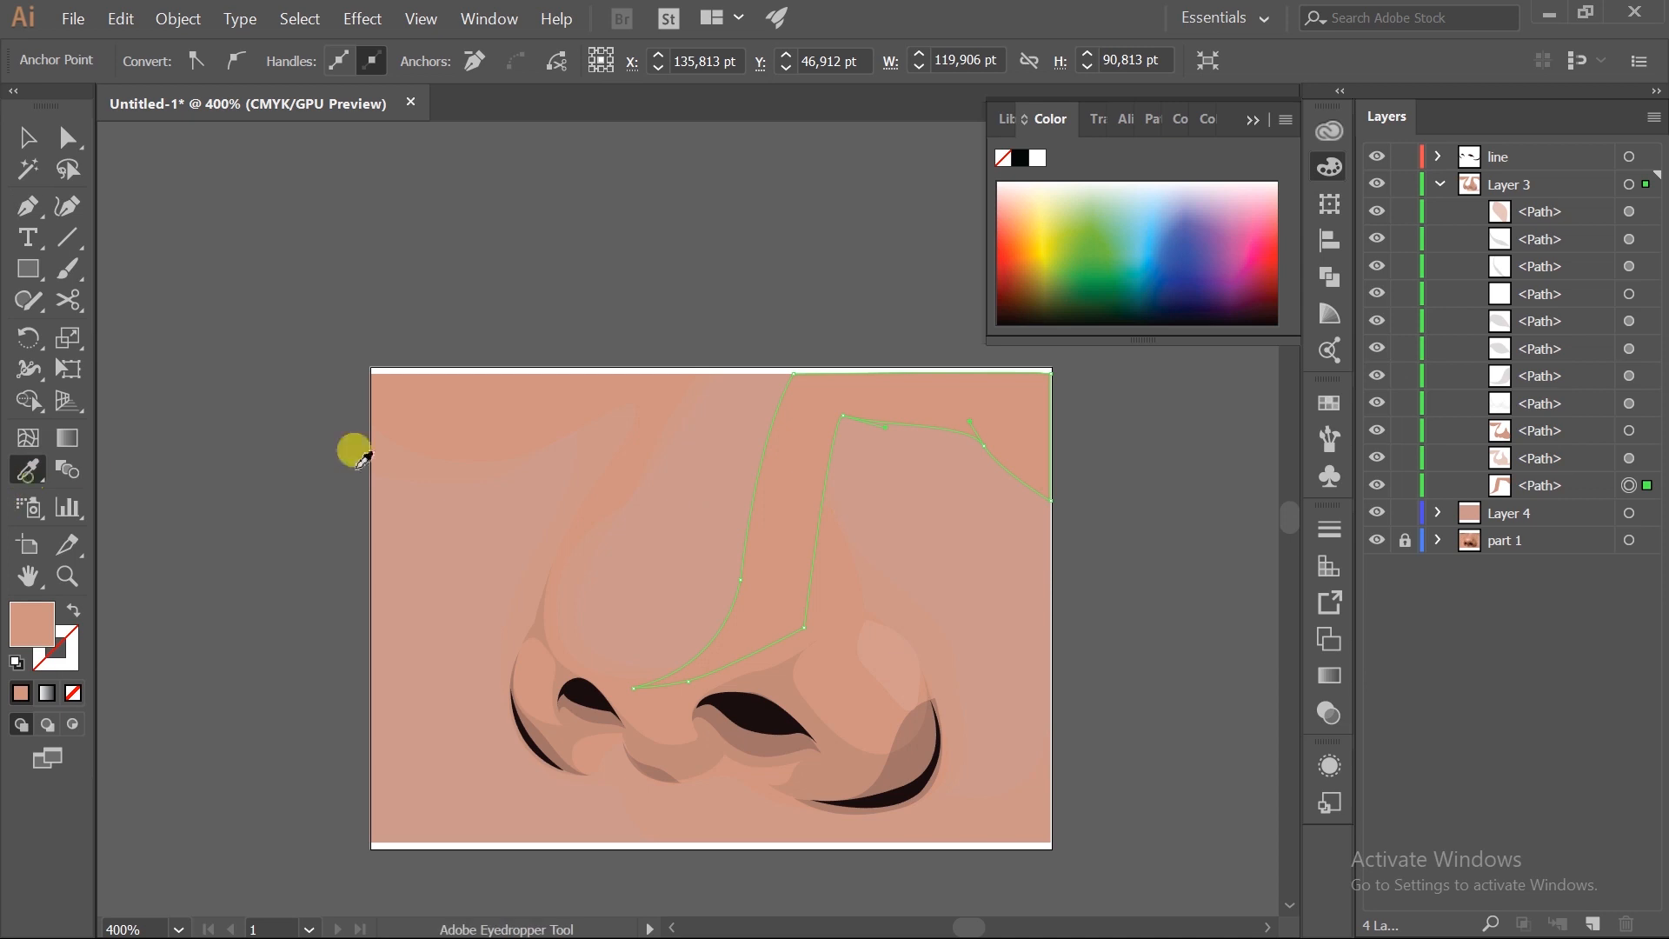
pyautogui.keyDown('ctrl'); pyautogui.click(1185, 537); pyautogui.keyUp('ctrl')
pyautogui.keyDown('ctrl'); pyautogui.click(850, 565); pyautogui.keyUp('ctrl')
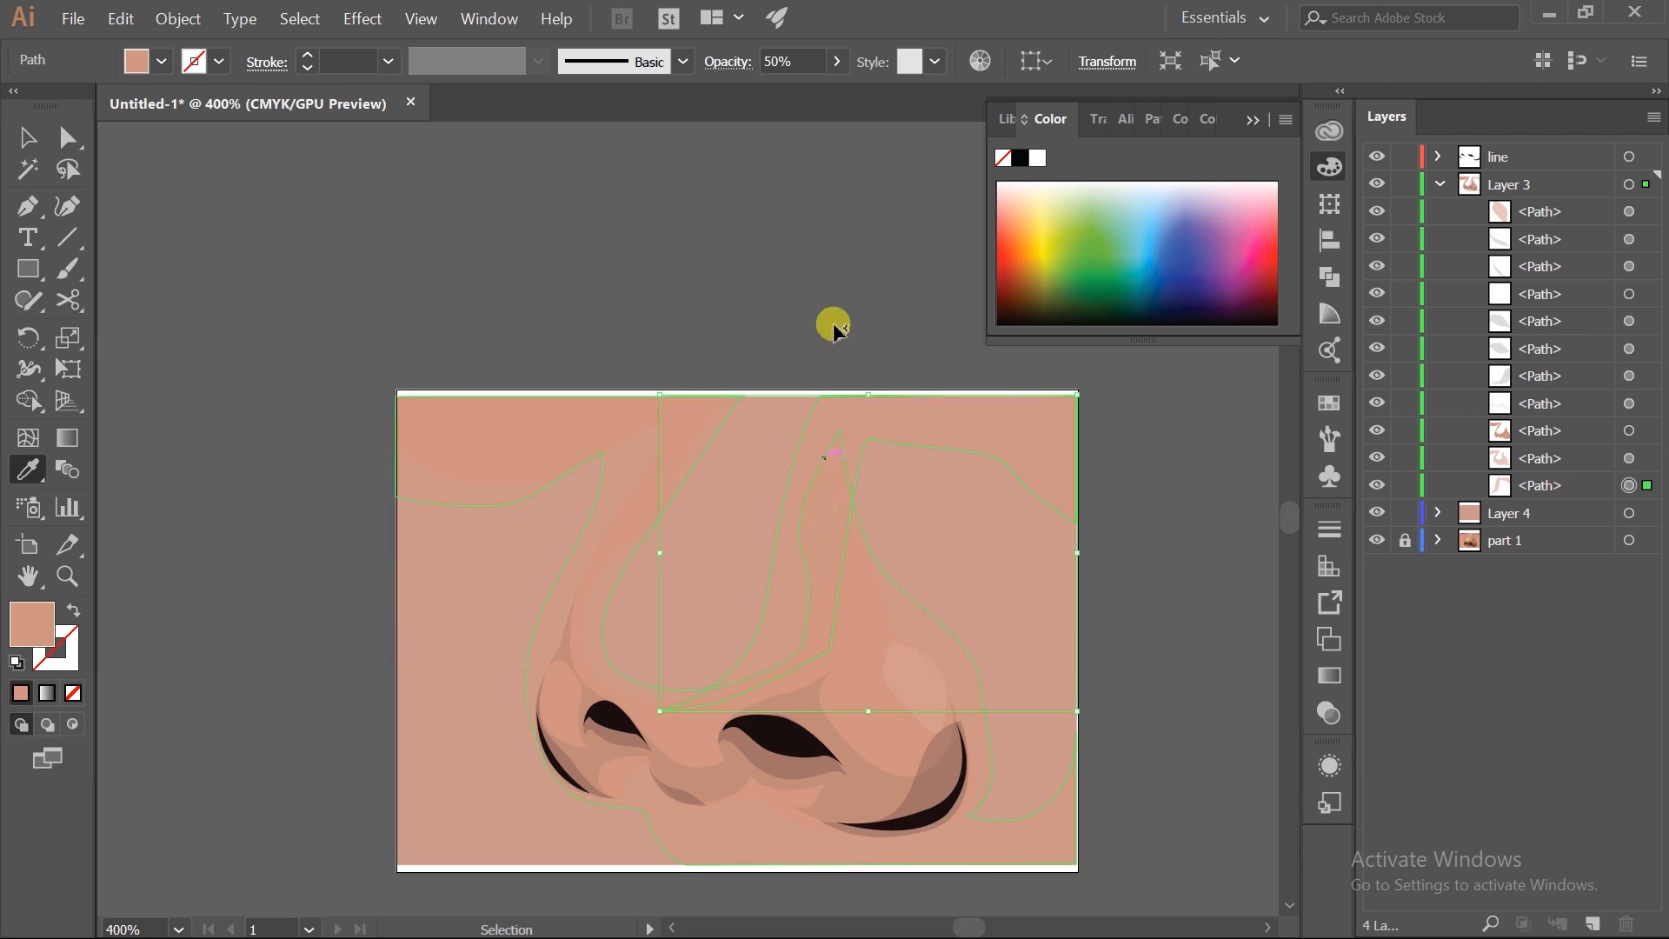
pyautogui.keyDown('ctrl'); pyautogui.click(1107, 484); pyautogui.keyUp('ctrl')
pyautogui.keyDown('ctrl'); pyautogui.click(832, 505); pyautogui.keyUp('ctrl')
pyautogui.keyDown('ctrl'); pyautogui.click(1155, 510); pyautogui.keyUp('ctrl')
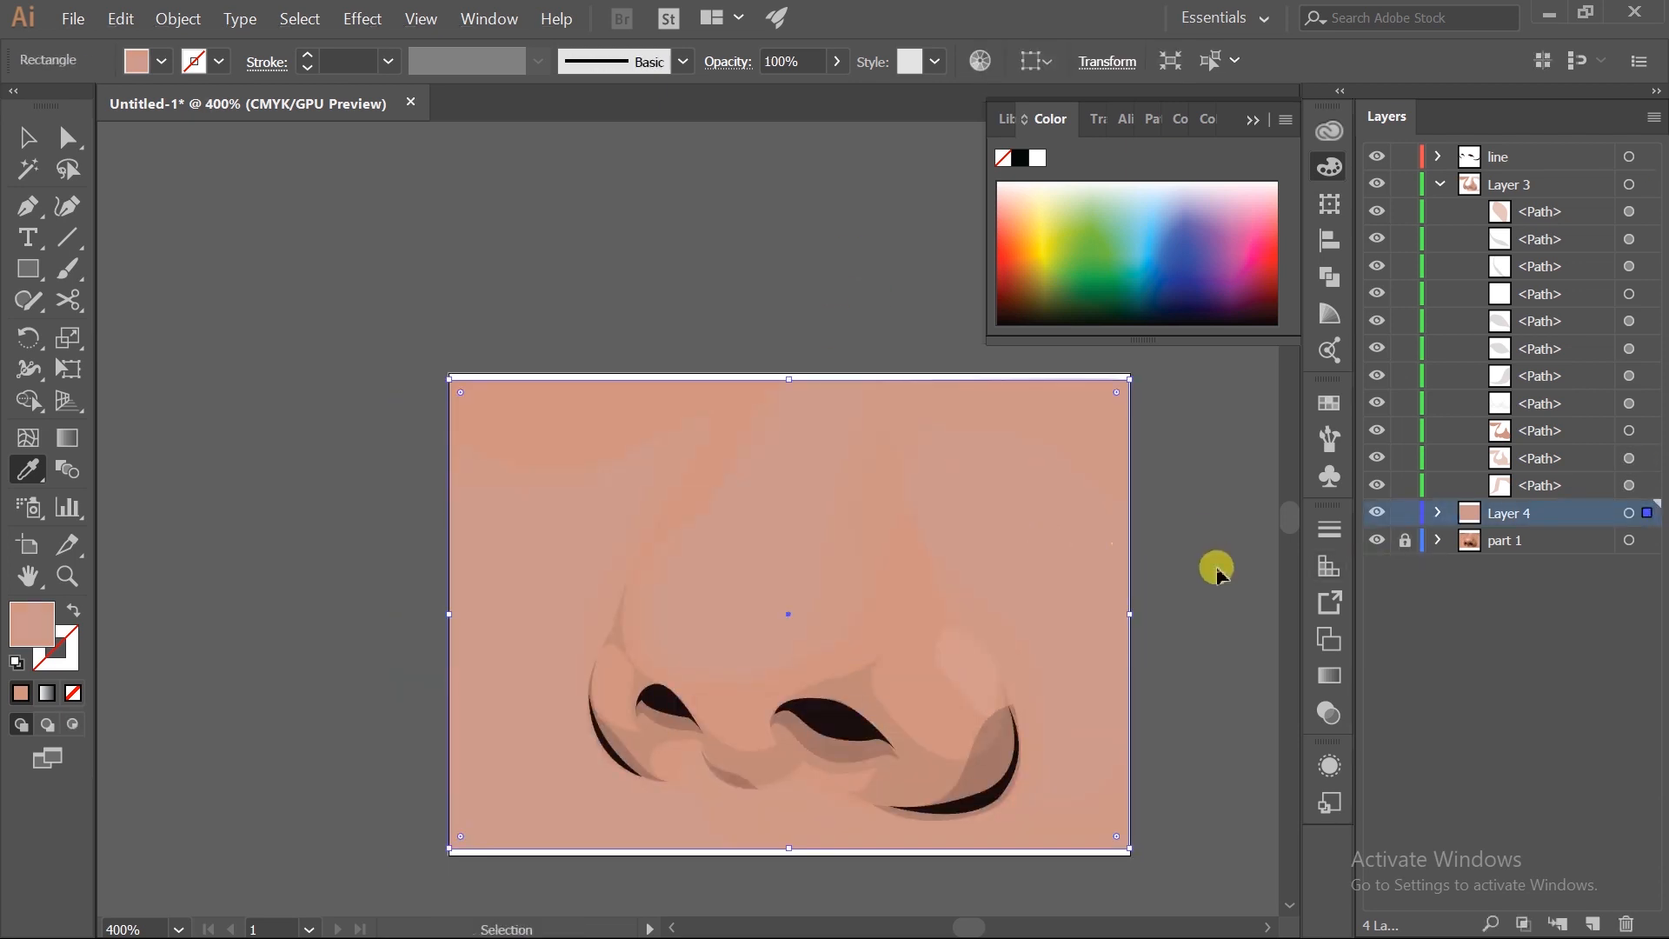
# - Move the broad shape's upper-edge anchor toward the bridge's right and smooth the curve along the bridge's left side
pyautogui.press('p')
pyautogui.scroll(4, 746, 577)
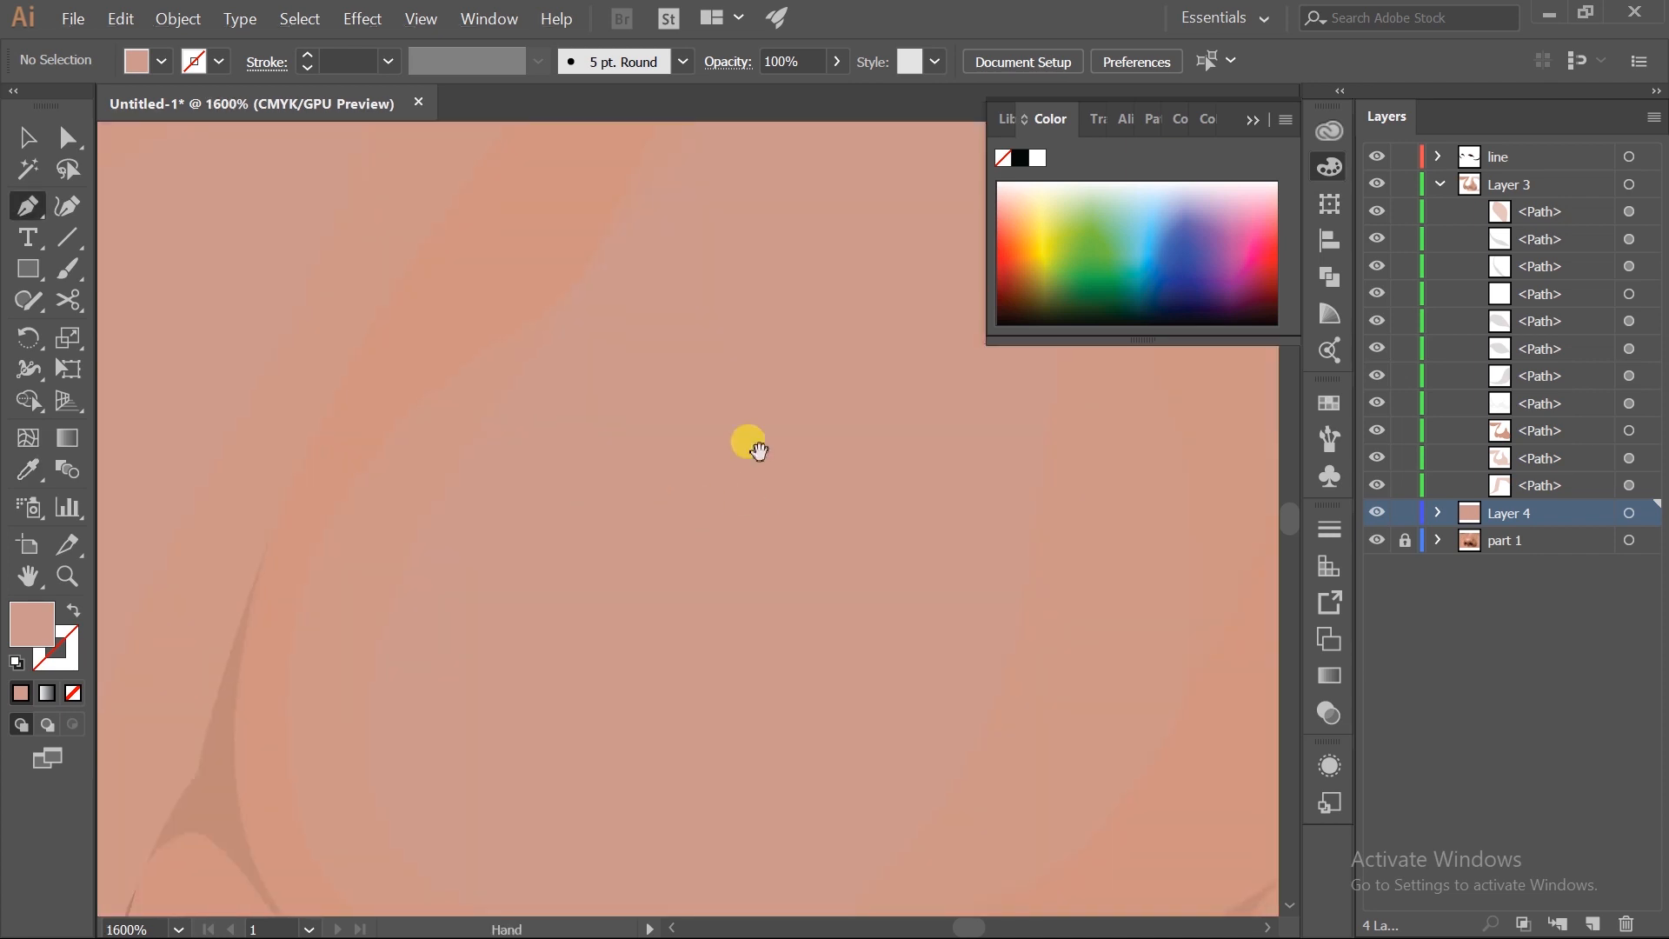
pyautogui.scroll(-10, 747, 439)
pyautogui.scroll(4, 769, 413)
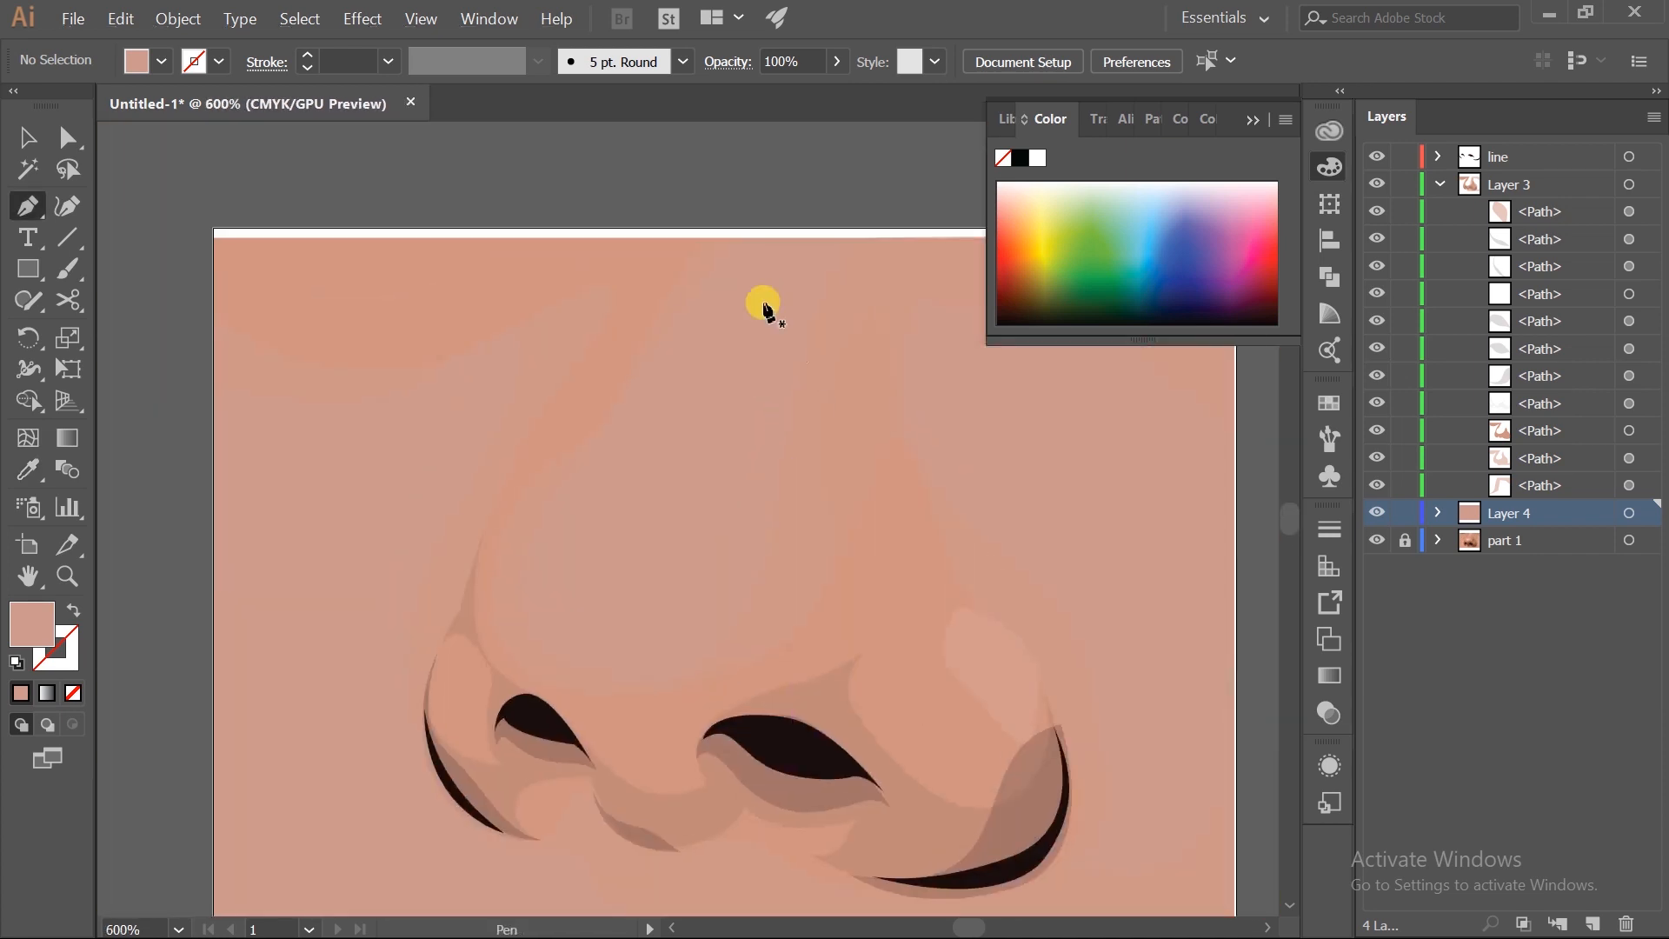
pyautogui.moveTo(733, 236); pyautogui.dragTo(780, 236)
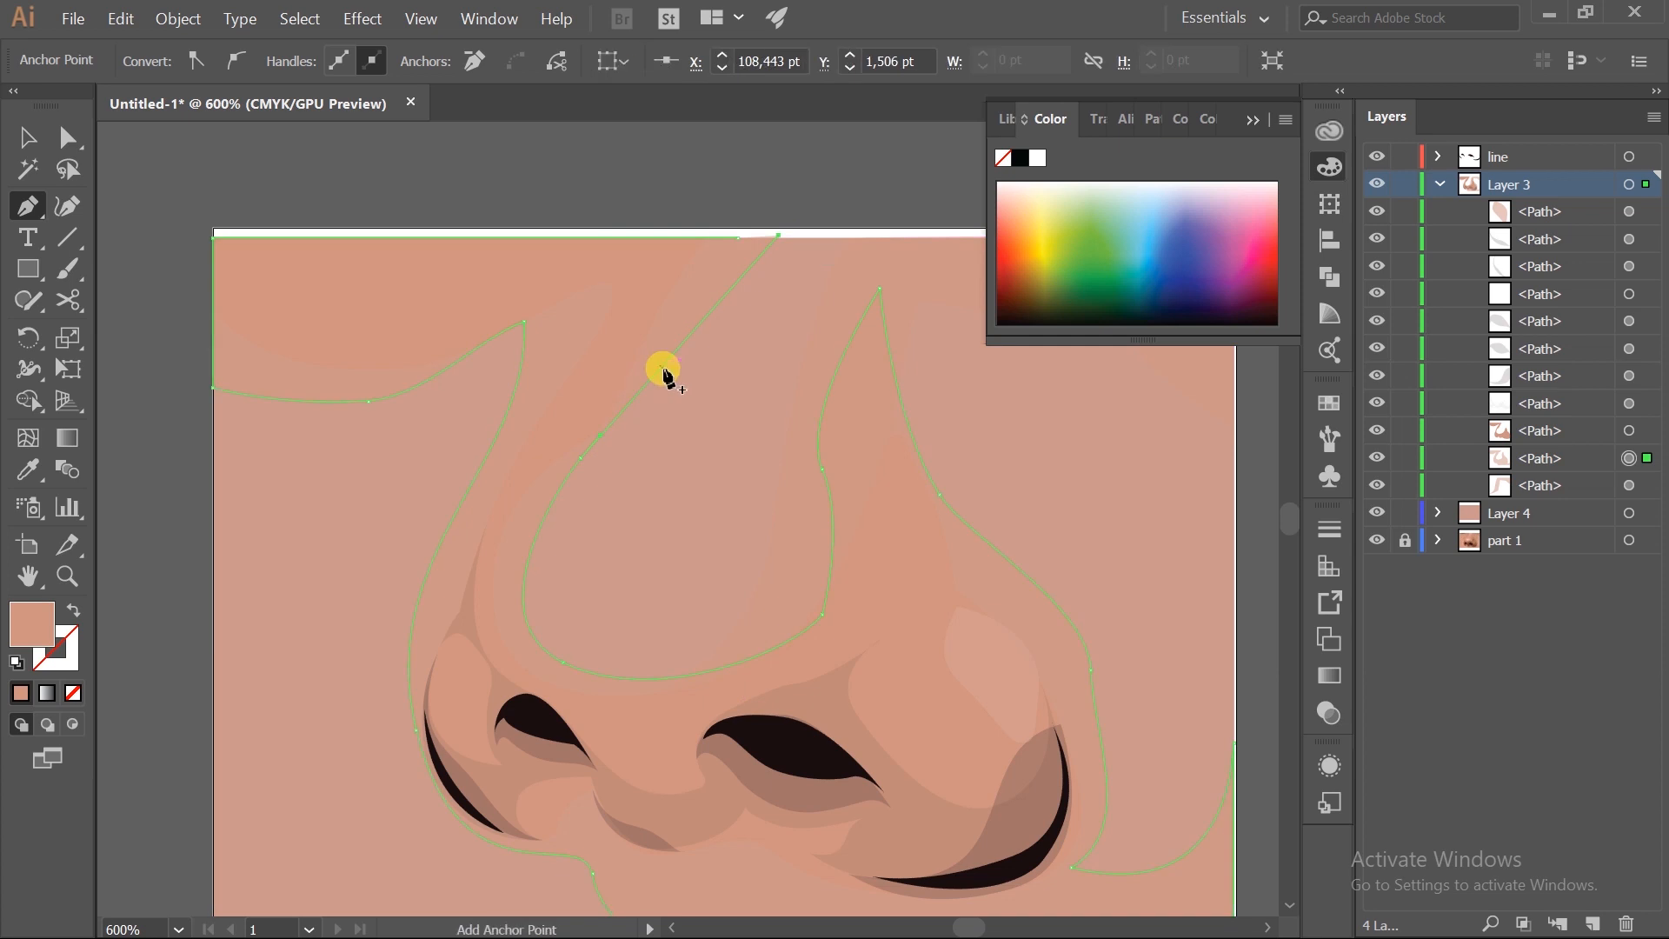
pyautogui.moveTo(663, 372); pyautogui.dragTo(686, 350)
pyautogui.keyDown('ctrl'); pyautogui.click(265, 539); pyautogui.keyUp('ctrl')
pyautogui.scroll(-8, 634, 547)
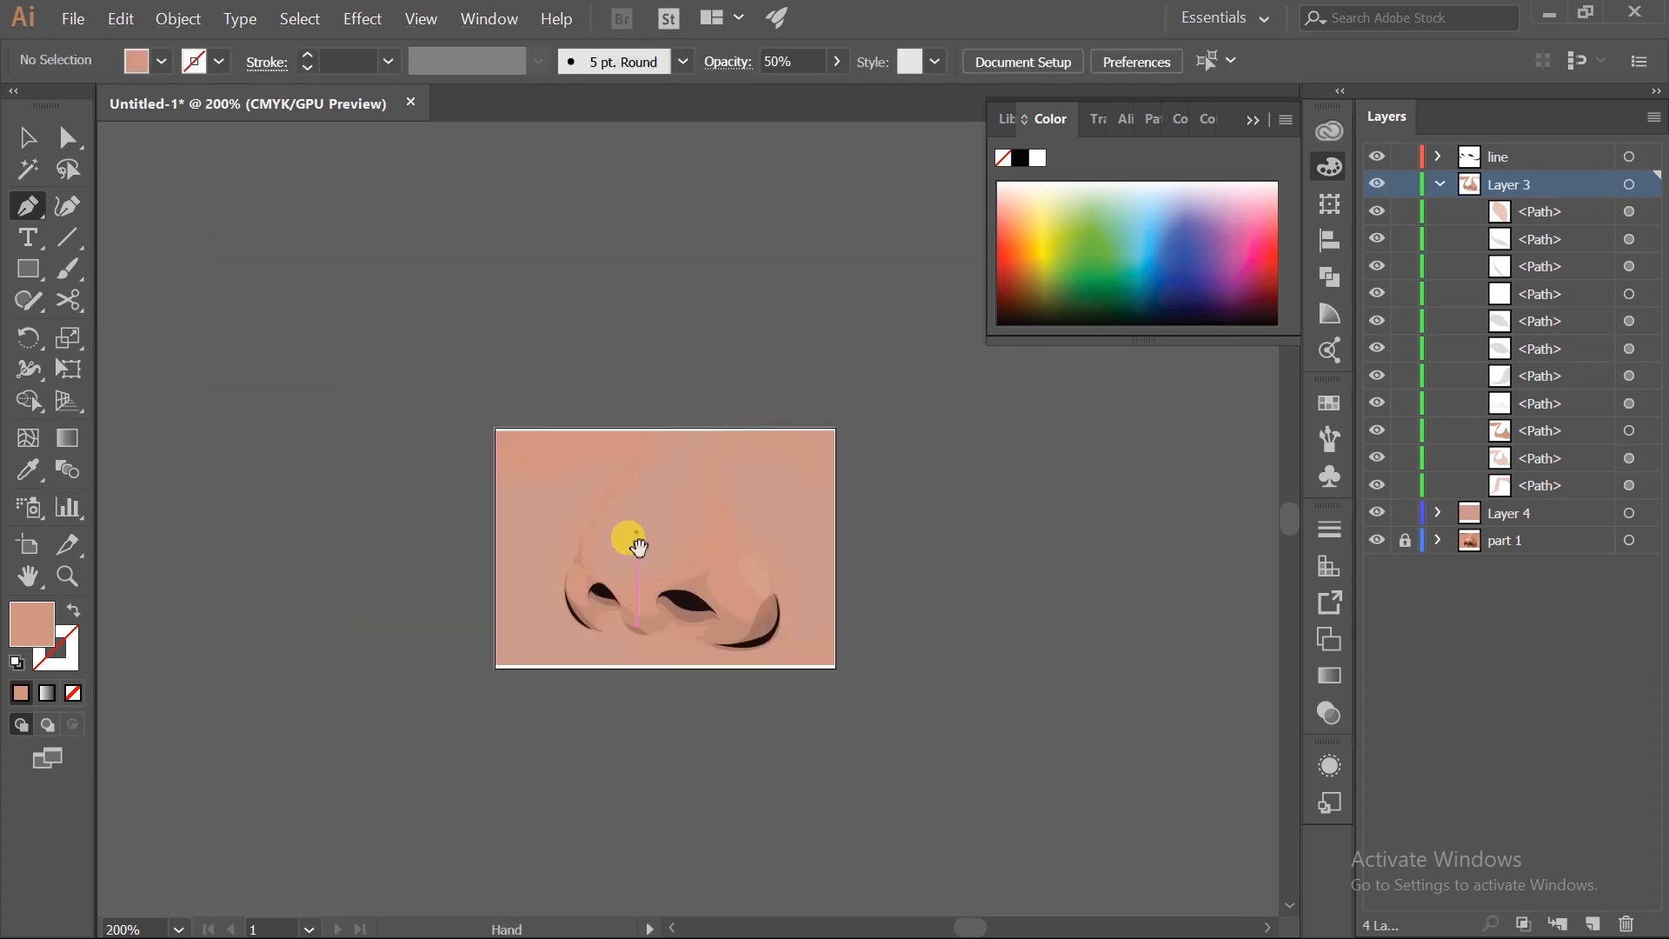
pyautogui.scroll(8, 652, 581)
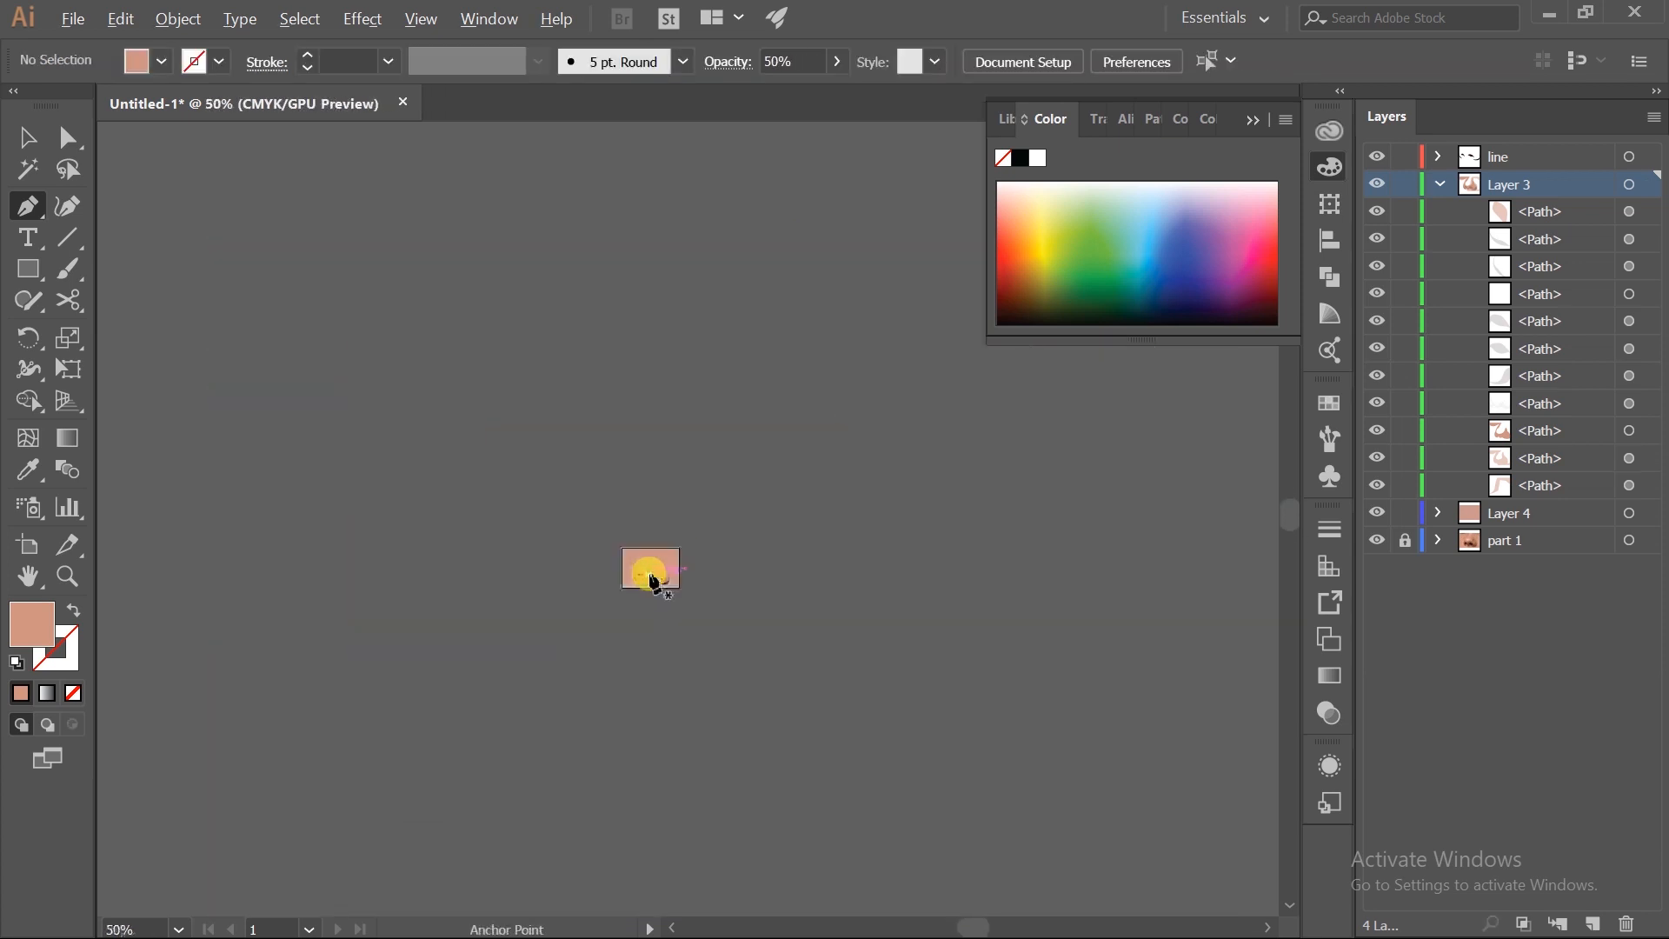
pyautogui.moveTo(668, 521); pyautogui.dragTo(700, 536)
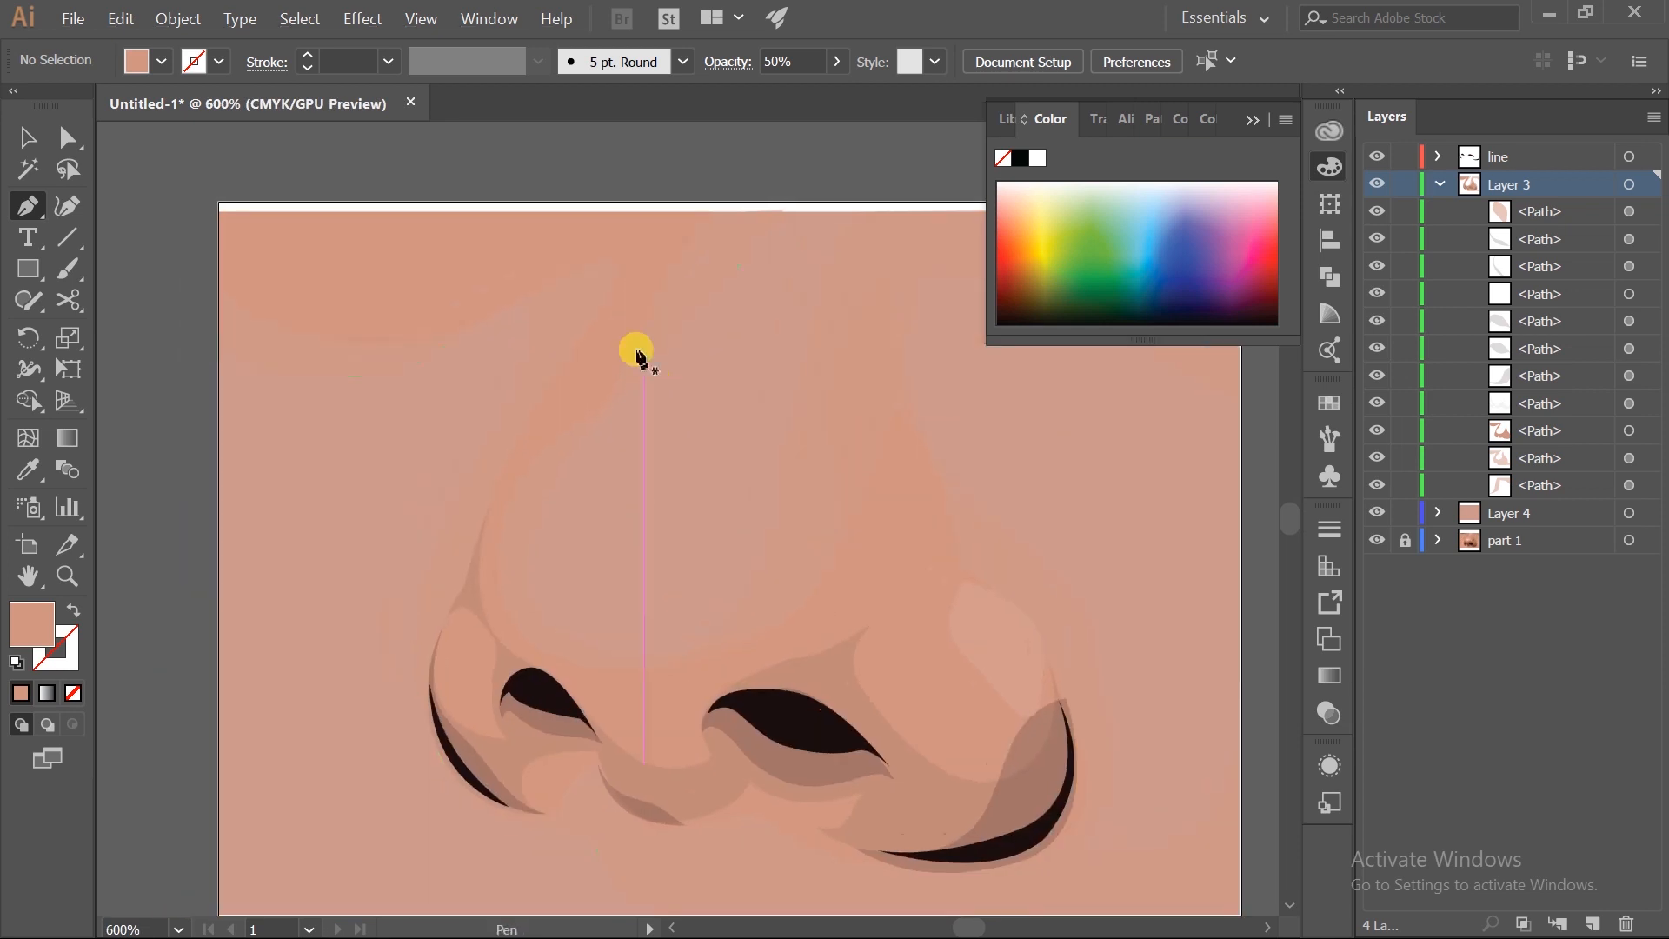
# - Hide Layer 4 and trace a closed highlight shape around the nose tip and up the bridge to the photo's upper edge
pyautogui.click(1377, 513)
pyautogui.click(623, 405)
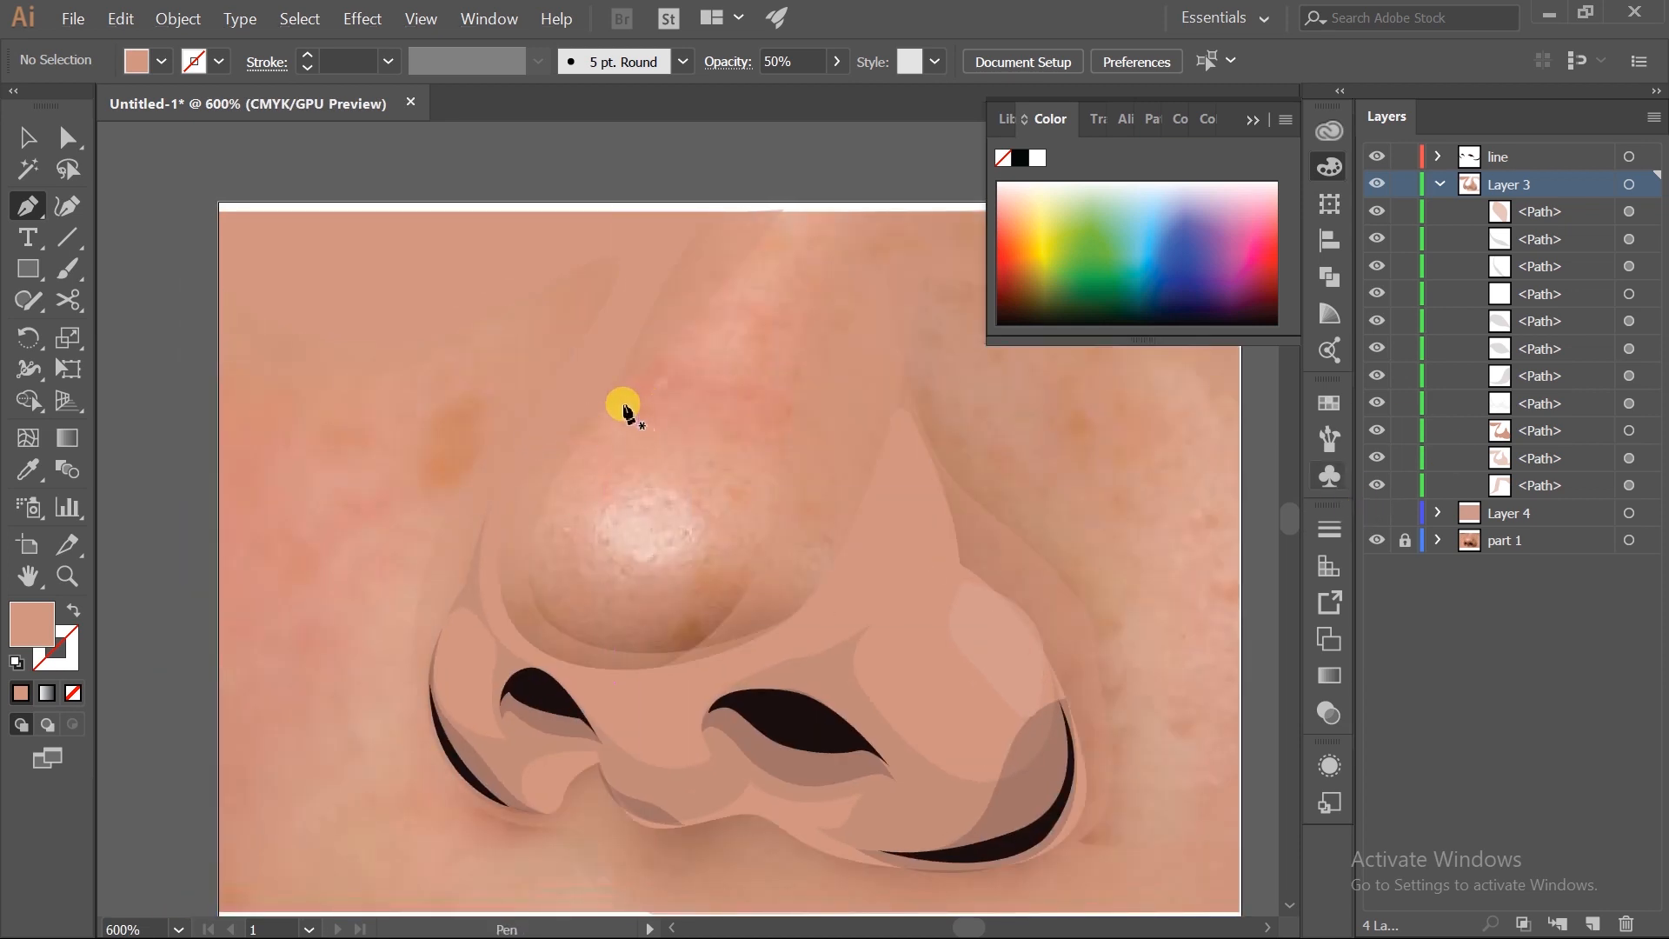
pyautogui.click(533, 539)
pyautogui.hotkey('ctrl', 'z')
pyautogui.moveTo(665, 626); pyautogui.dragTo(791, 515)
pyautogui.scroll(5, 715, 577)
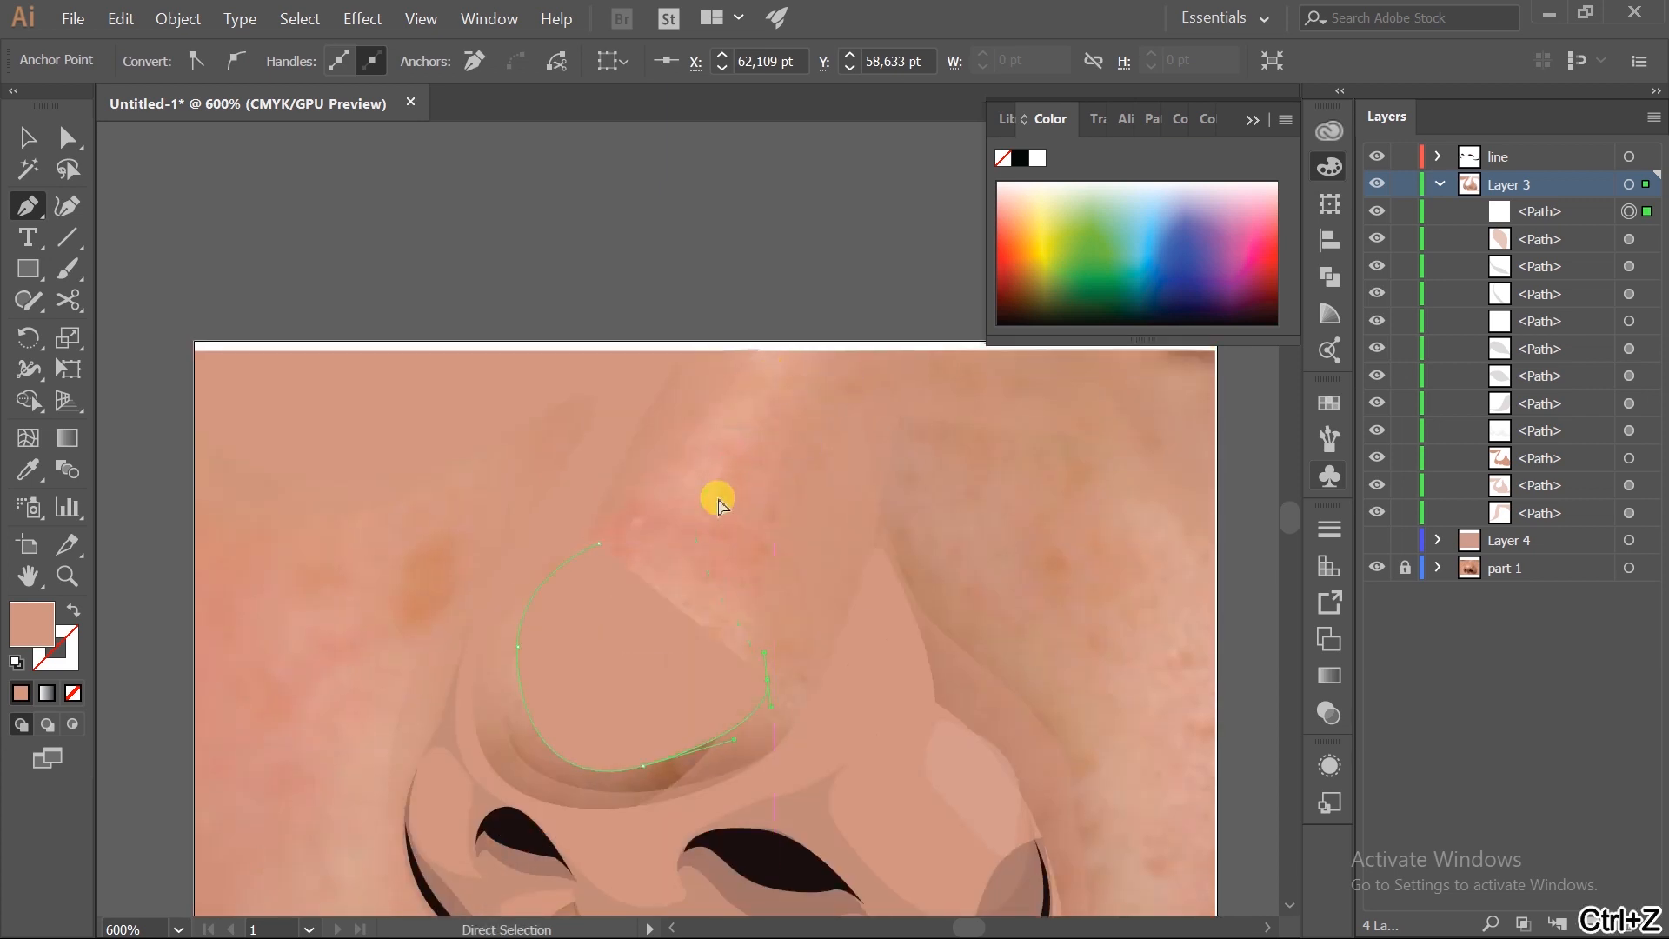
pyautogui.click(799, 352)
pyautogui.click(737, 347)
pyautogui.click(600, 544)
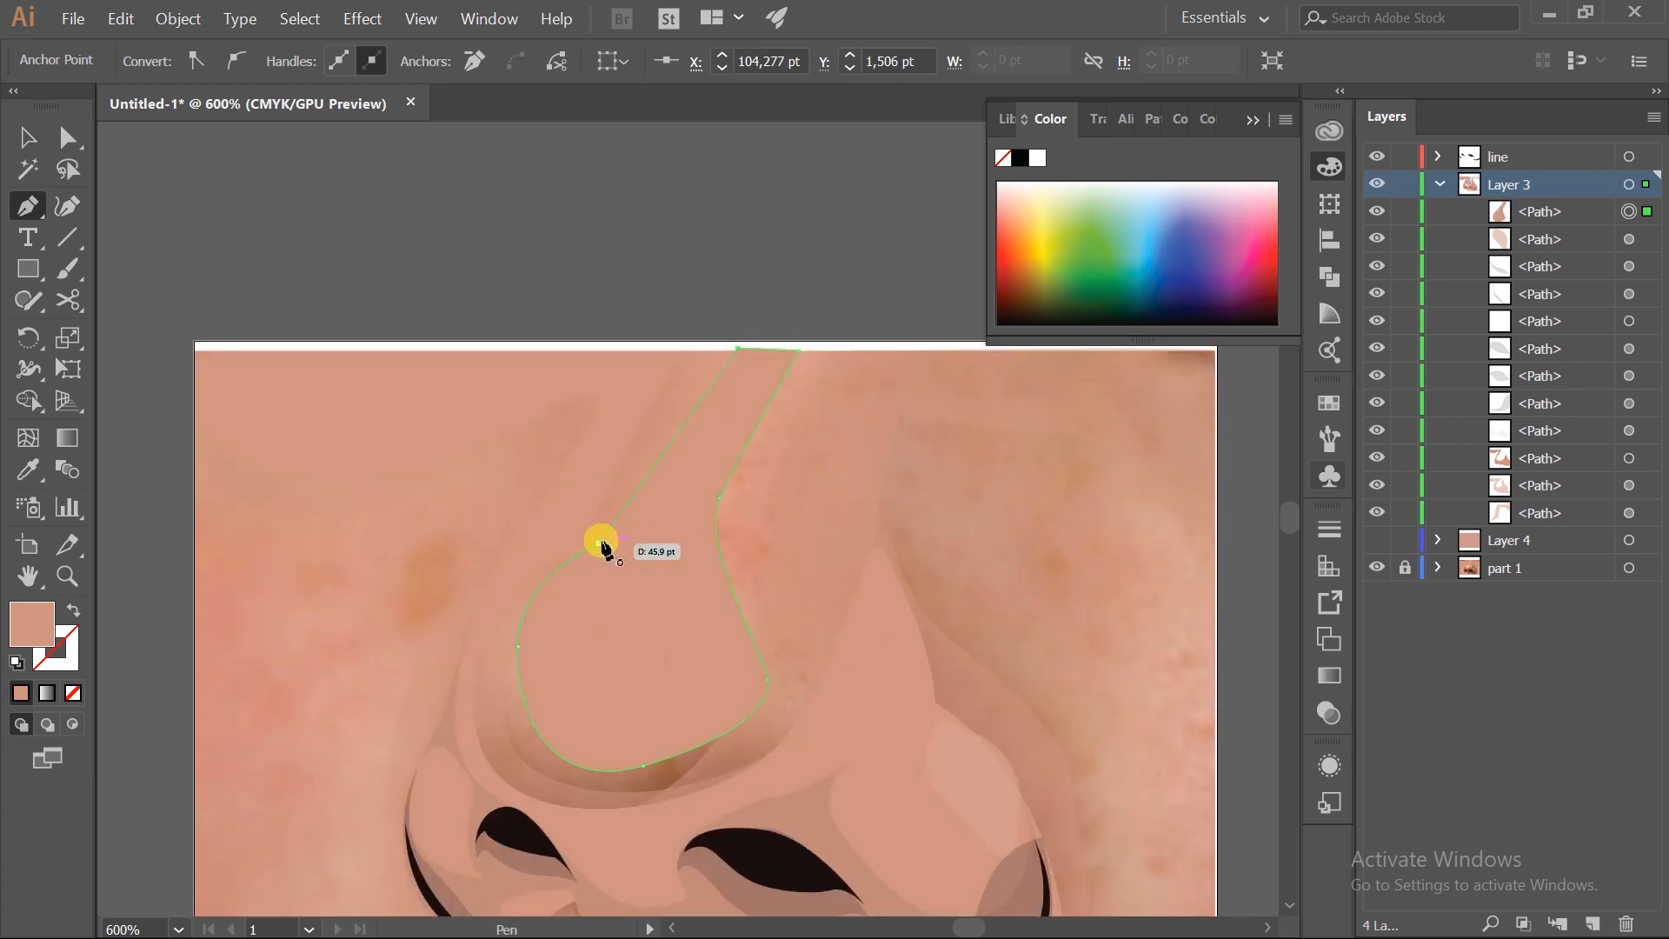
# - Show Layer 4 again and give the bridge shape a lighter skin tone matching the nostril wing highlight's 61% opacity
pyautogui.click(1377, 540)
pyautogui.click(27, 470)
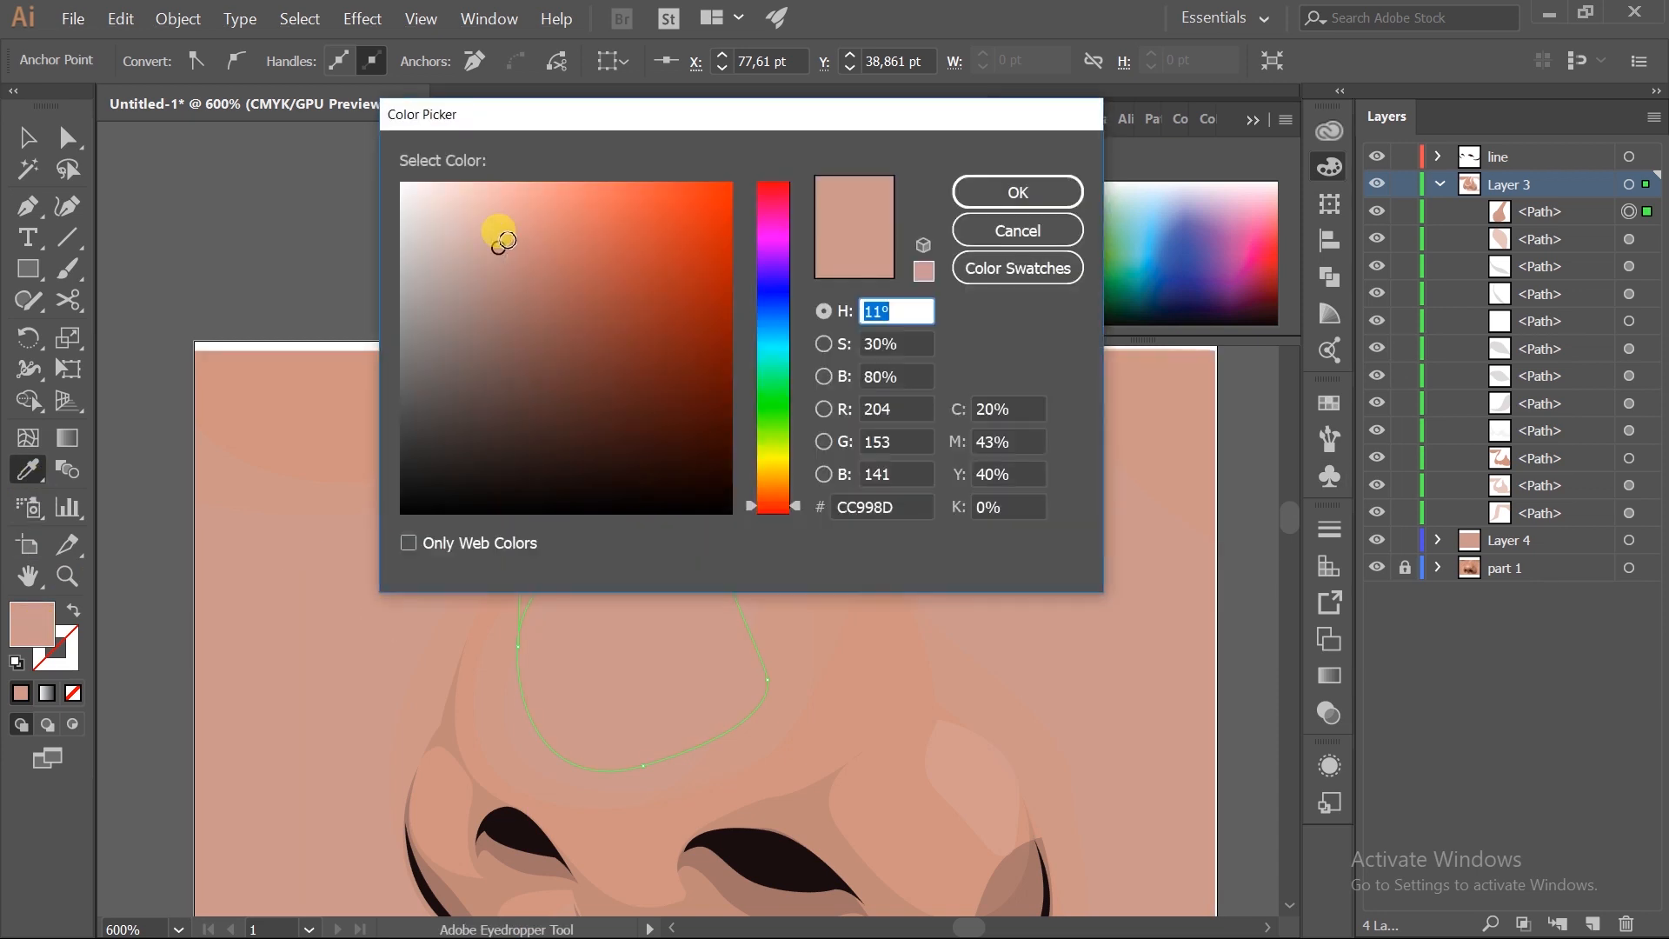
pyautogui.click(492, 231)
pyautogui.click(1009, 190)
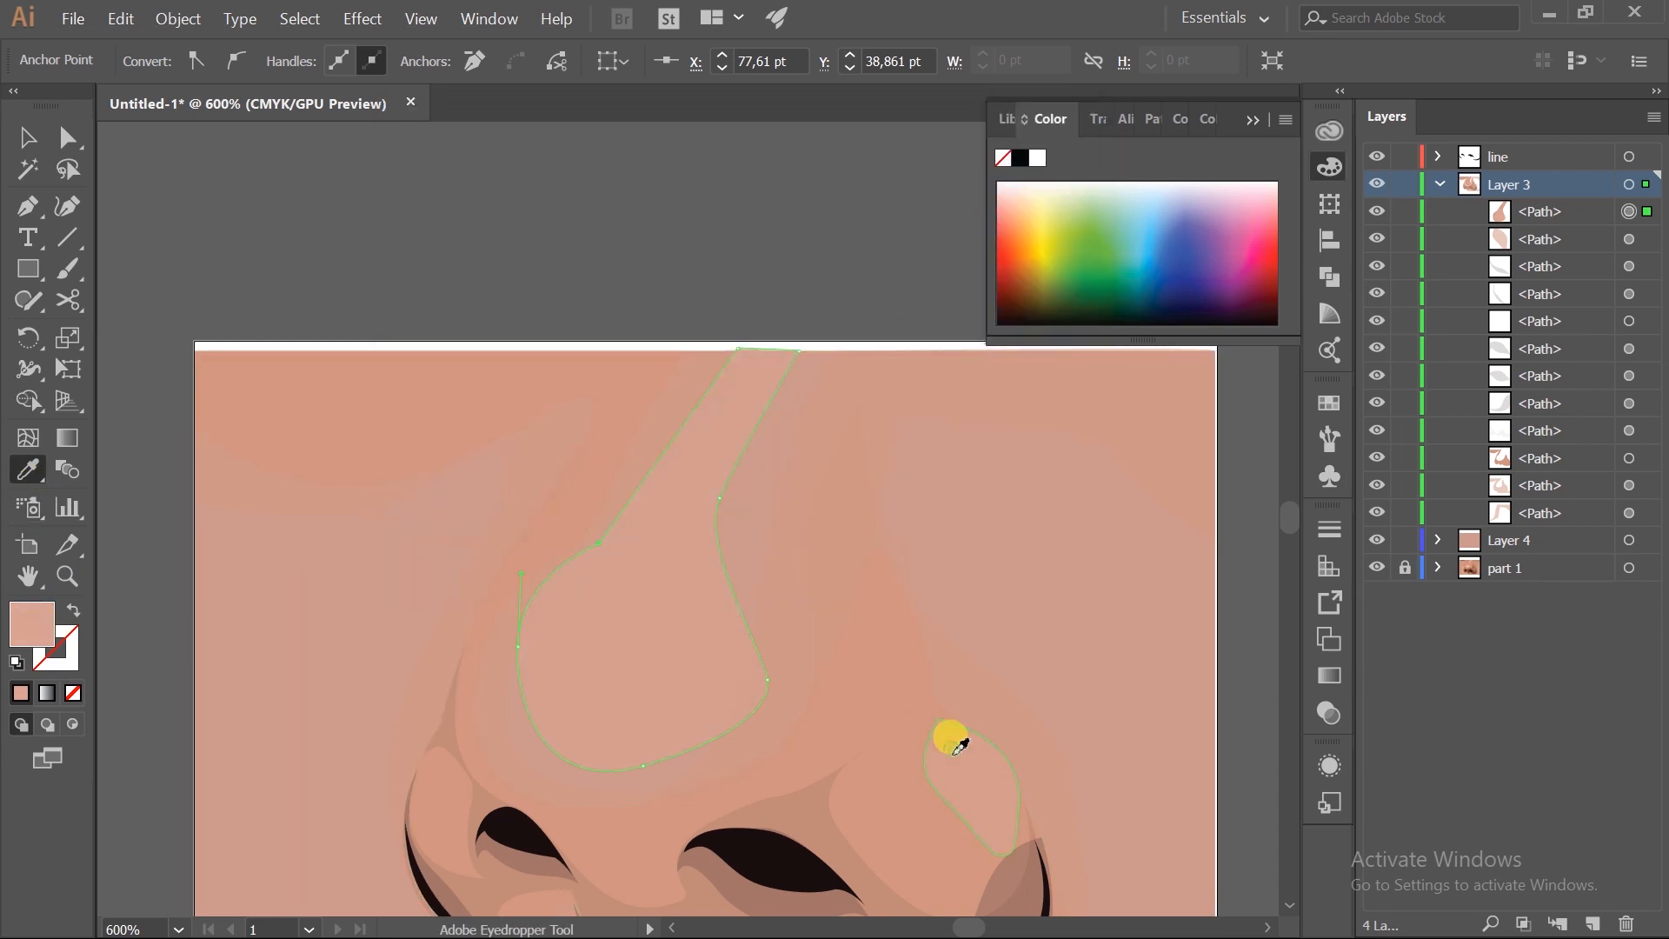
pyautogui.hotkey('ctrl', 'shift', 'a')
pyautogui.scroll(-2, 591, 592)
pyautogui.scroll(-2, 934, 625)
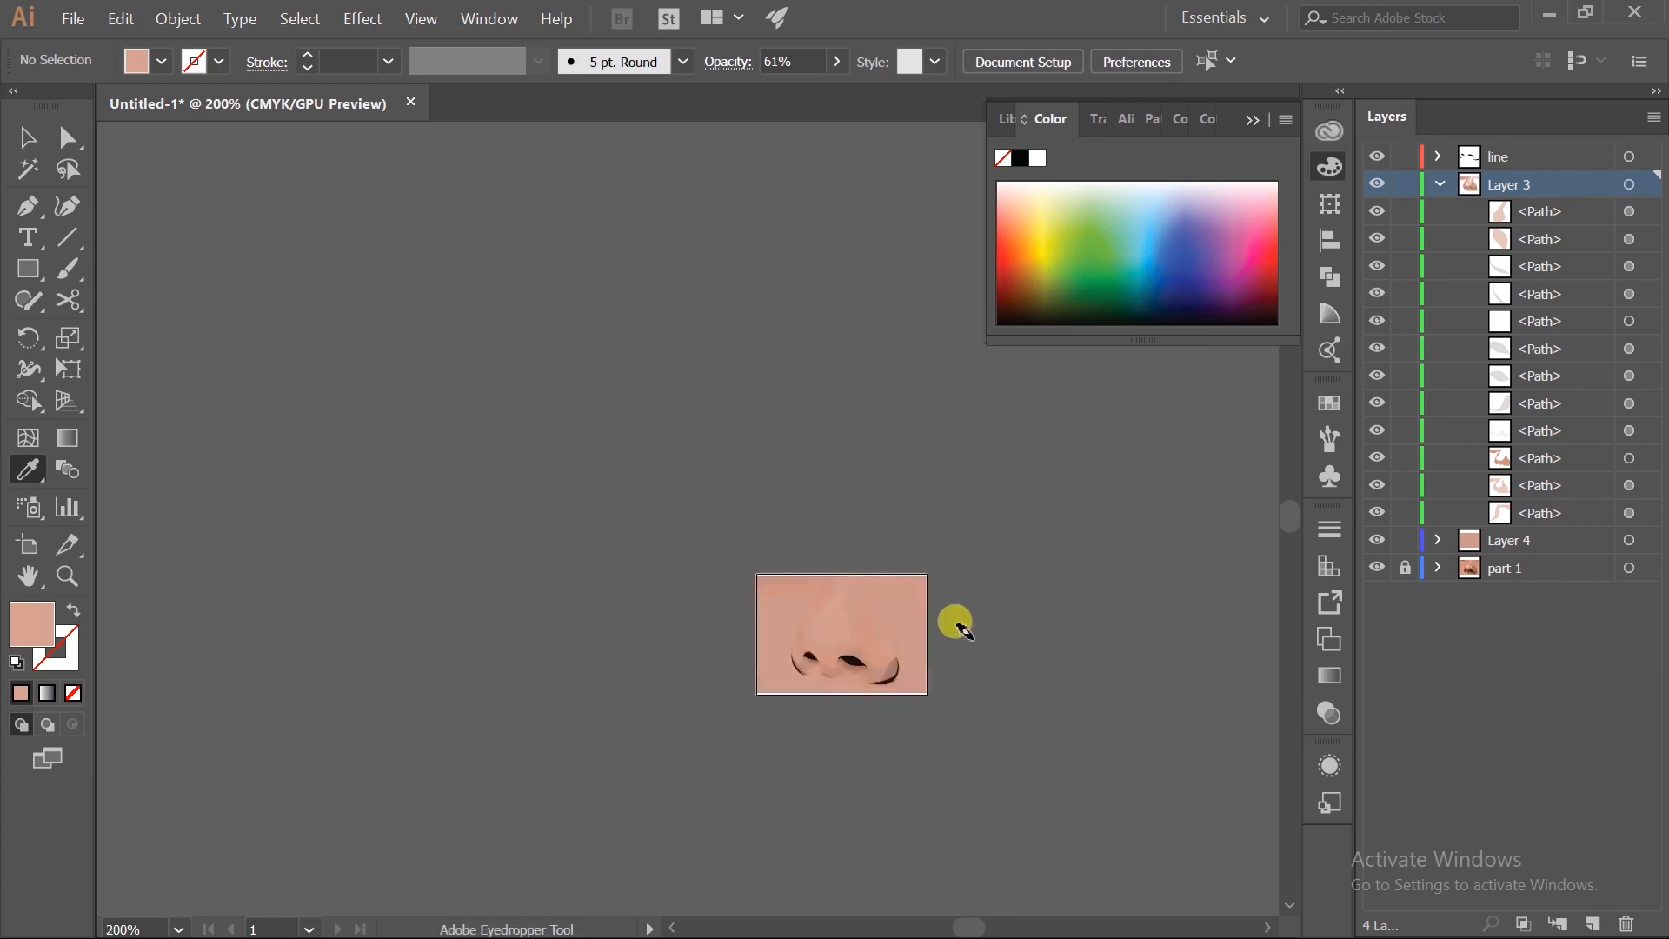
pyautogui.scroll(4, 821, 624)
pyautogui.scroll(2, 861, 546)
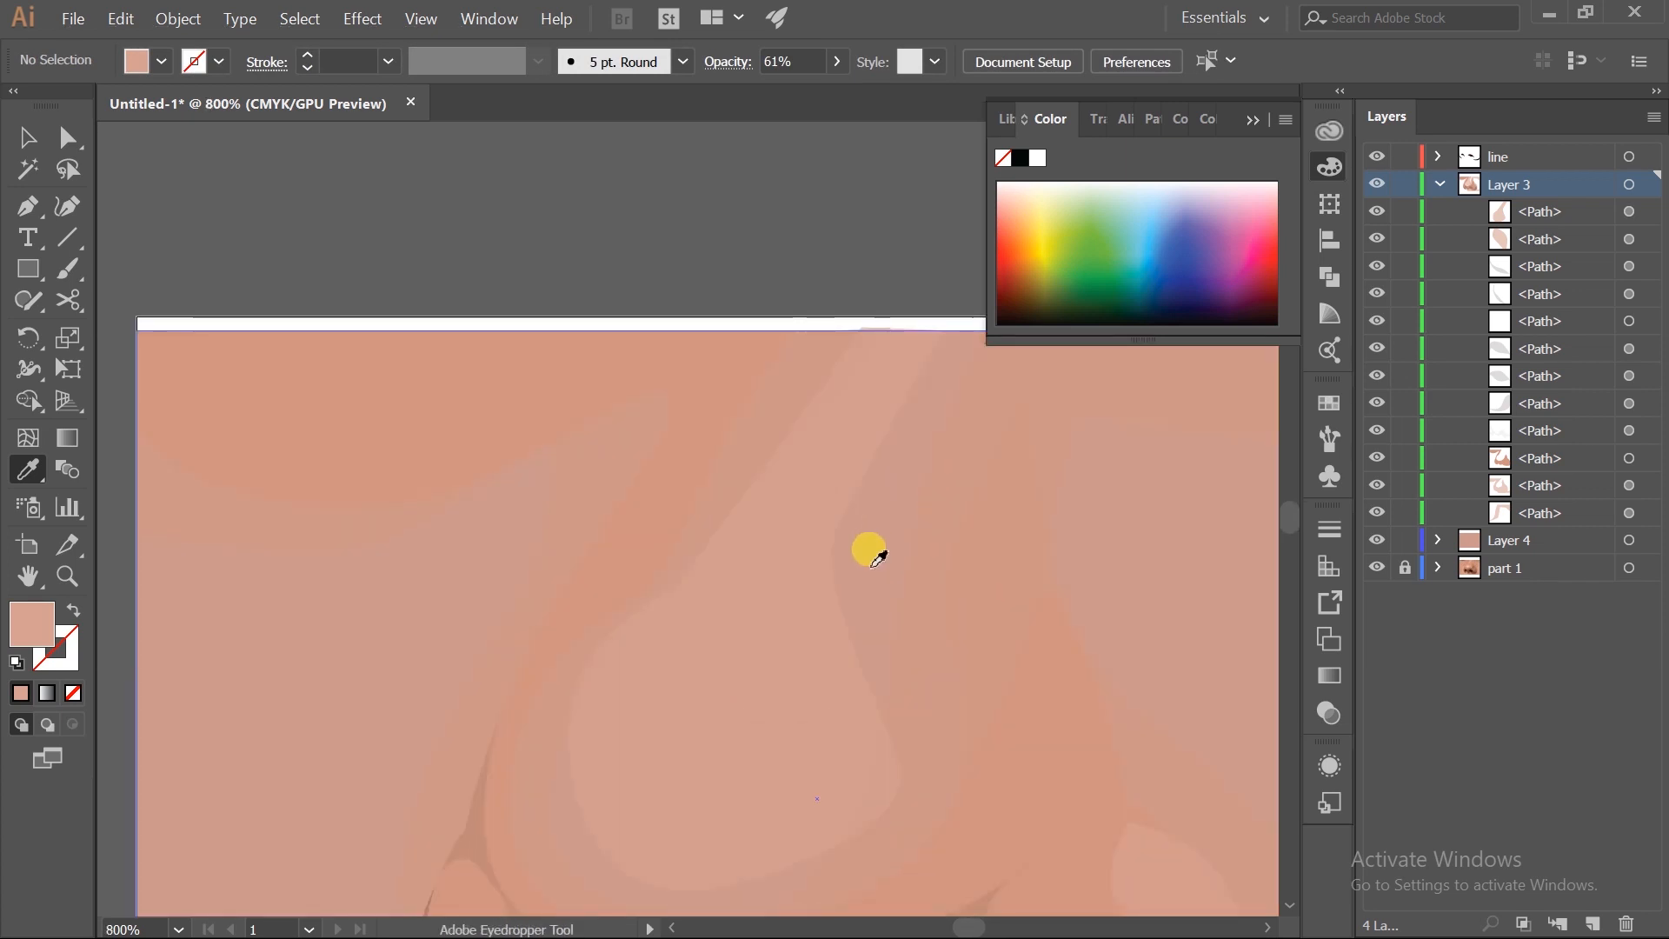
# - Reshape the broad semi-transparent skin shape's edge along the right side of the bridge
pyautogui.press('p')
pyautogui.keyDown('ctrl'); pyautogui.click(948, 421); pyautogui.keyUp('ctrl')
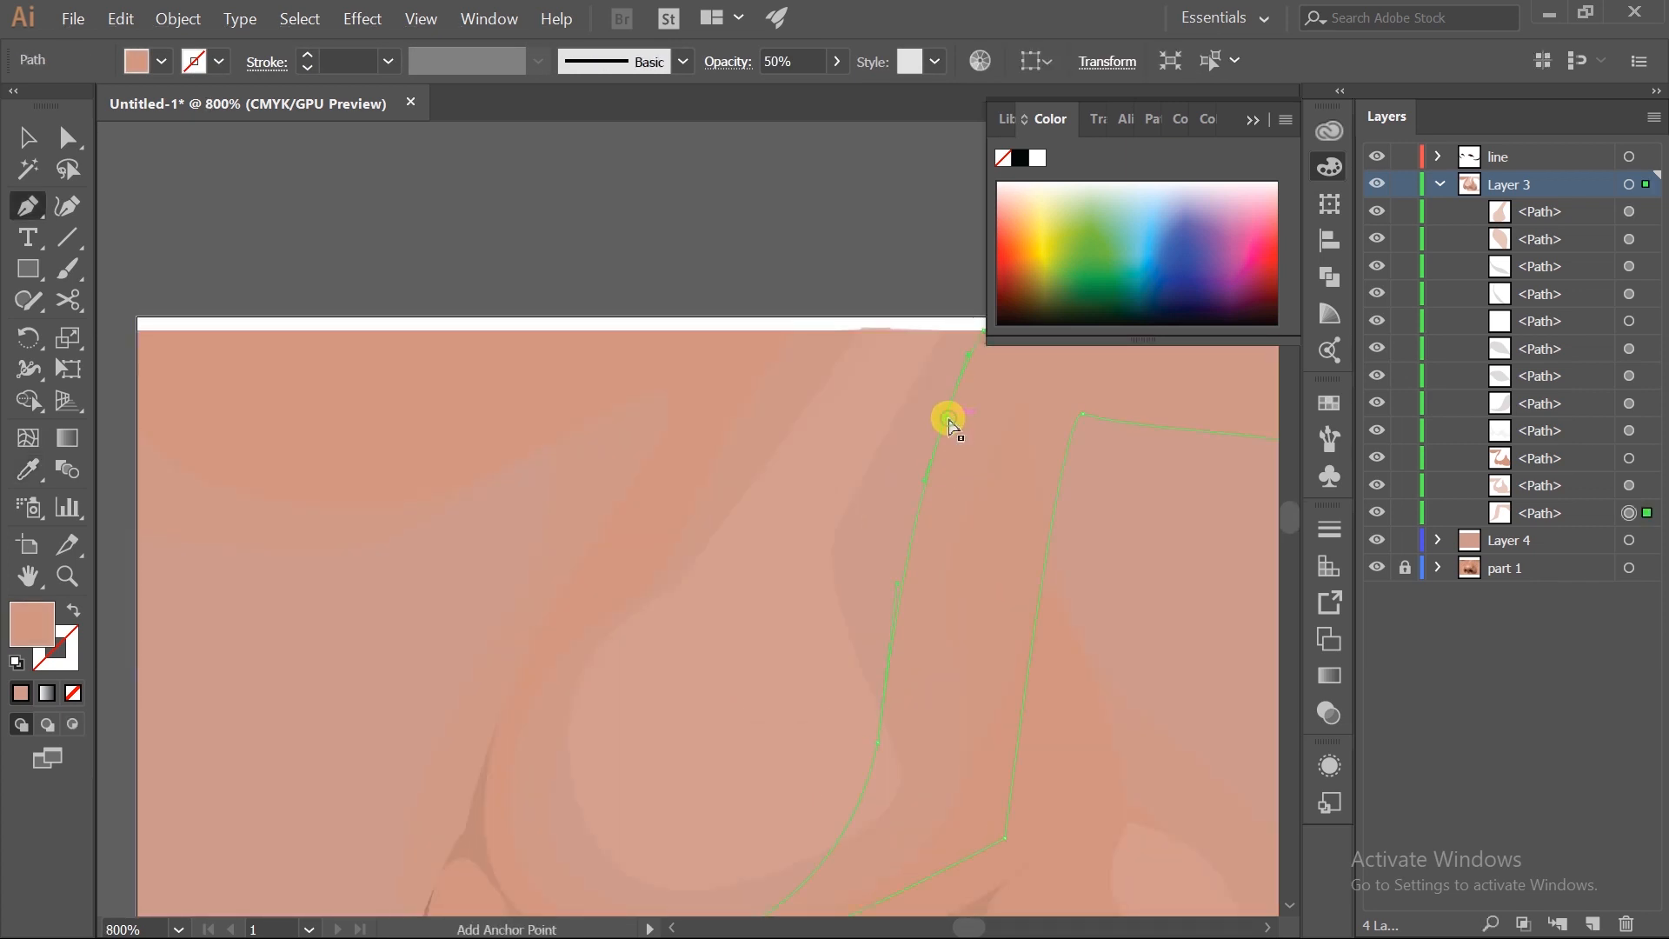
pyautogui.moveTo(949, 421); pyautogui.dragTo(870, 381)
pyautogui.scroll(-2, 870, 381)
pyautogui.keyDown('ctrl'); pyautogui.click(872, 322); pyautogui.keyUp('ctrl')
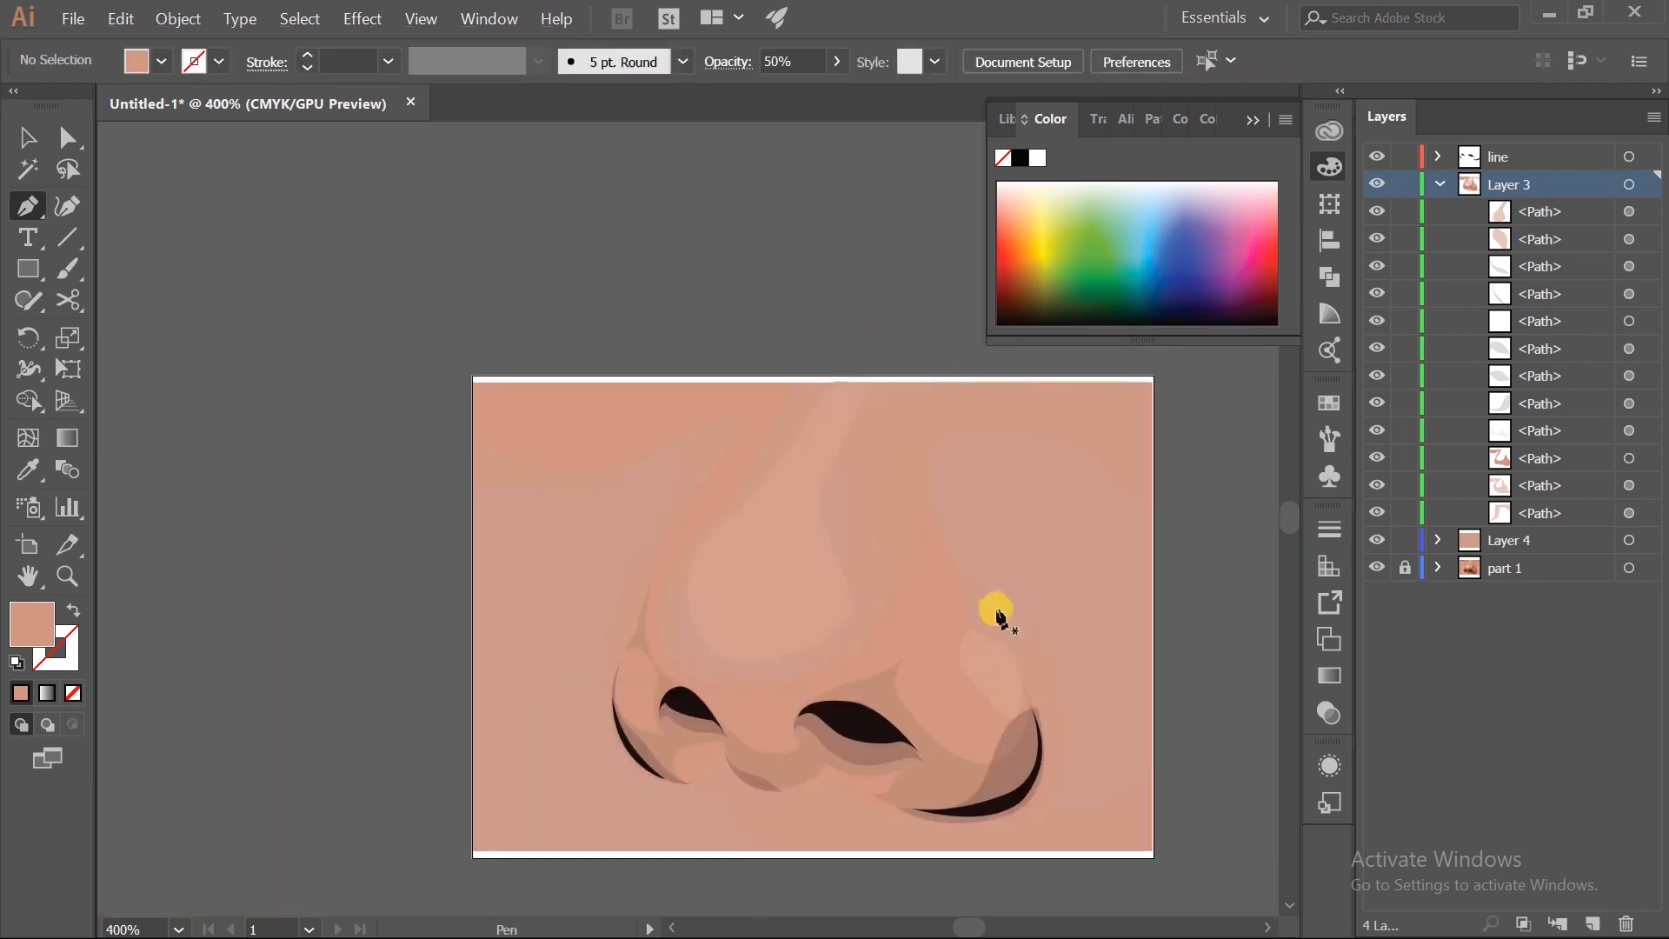
pyautogui.scroll(-1, 997, 612)
pyautogui.scroll(1, 1033, 671)
pyautogui.scroll(2, 980, 671)
# - Draw a closed leaf-shaped highlight along the left side of the nose bridge and tip with curved edges
pyautogui.moveTo(800, 621); pyautogui.dragTo(905, 685)
pyautogui.moveTo(612, 307); pyautogui.dragTo(632, 397)
pyautogui.click(634, 398)
pyautogui.moveTo(436, 567); pyautogui.dragTo(419, 604)
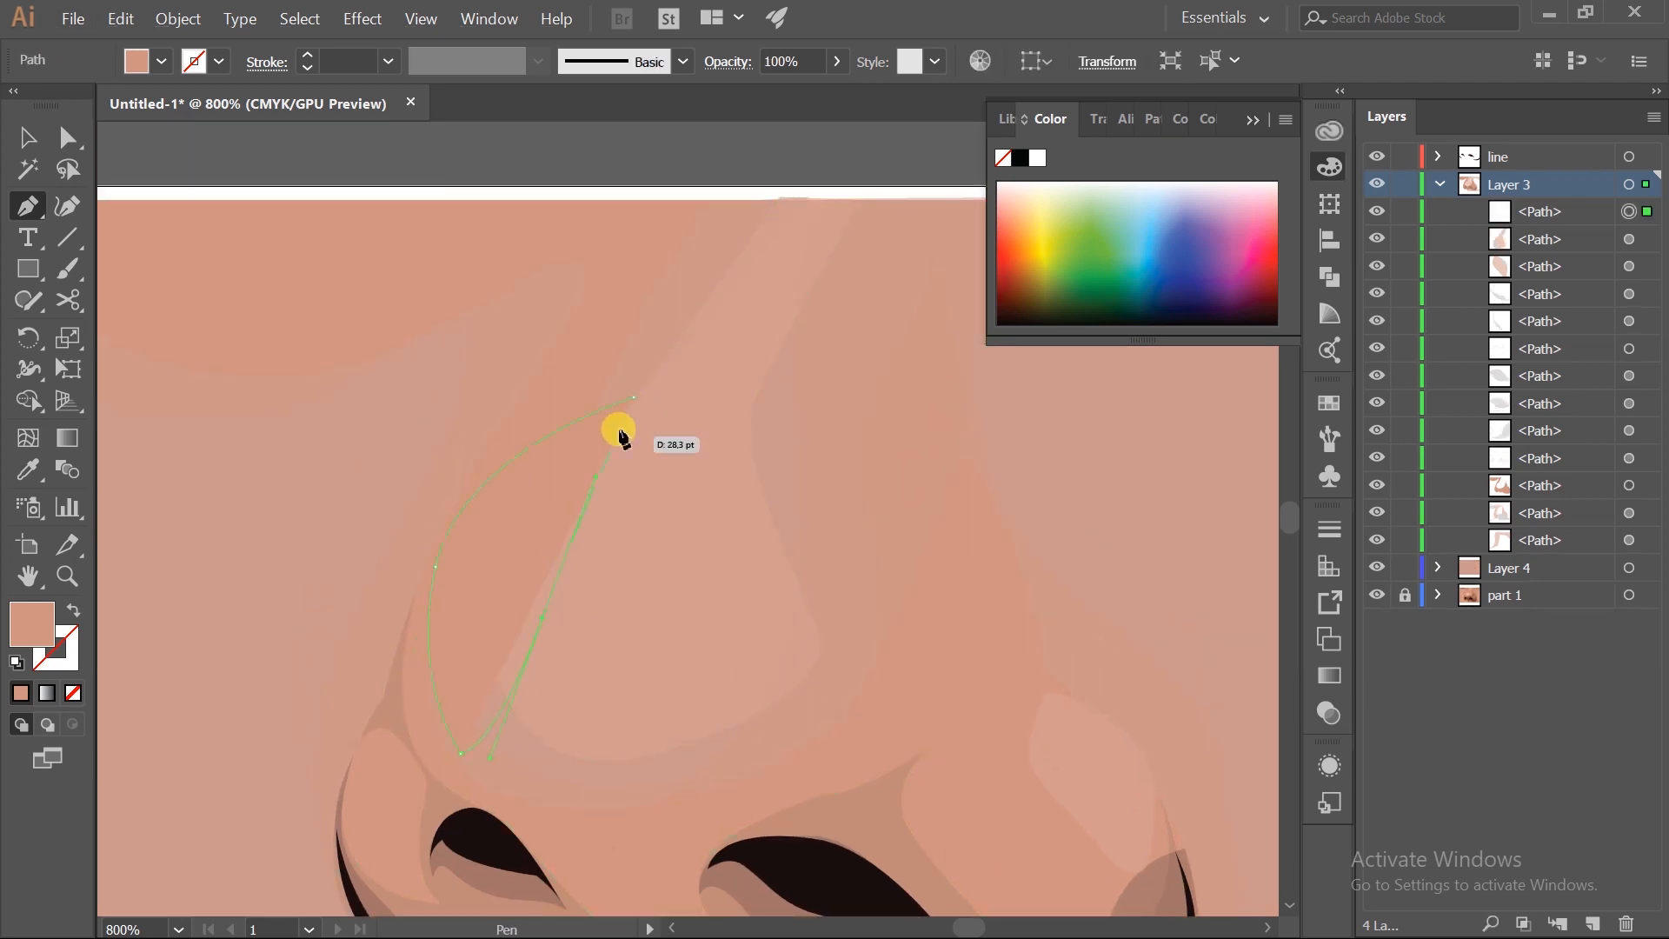
pyautogui.click(641, 395)
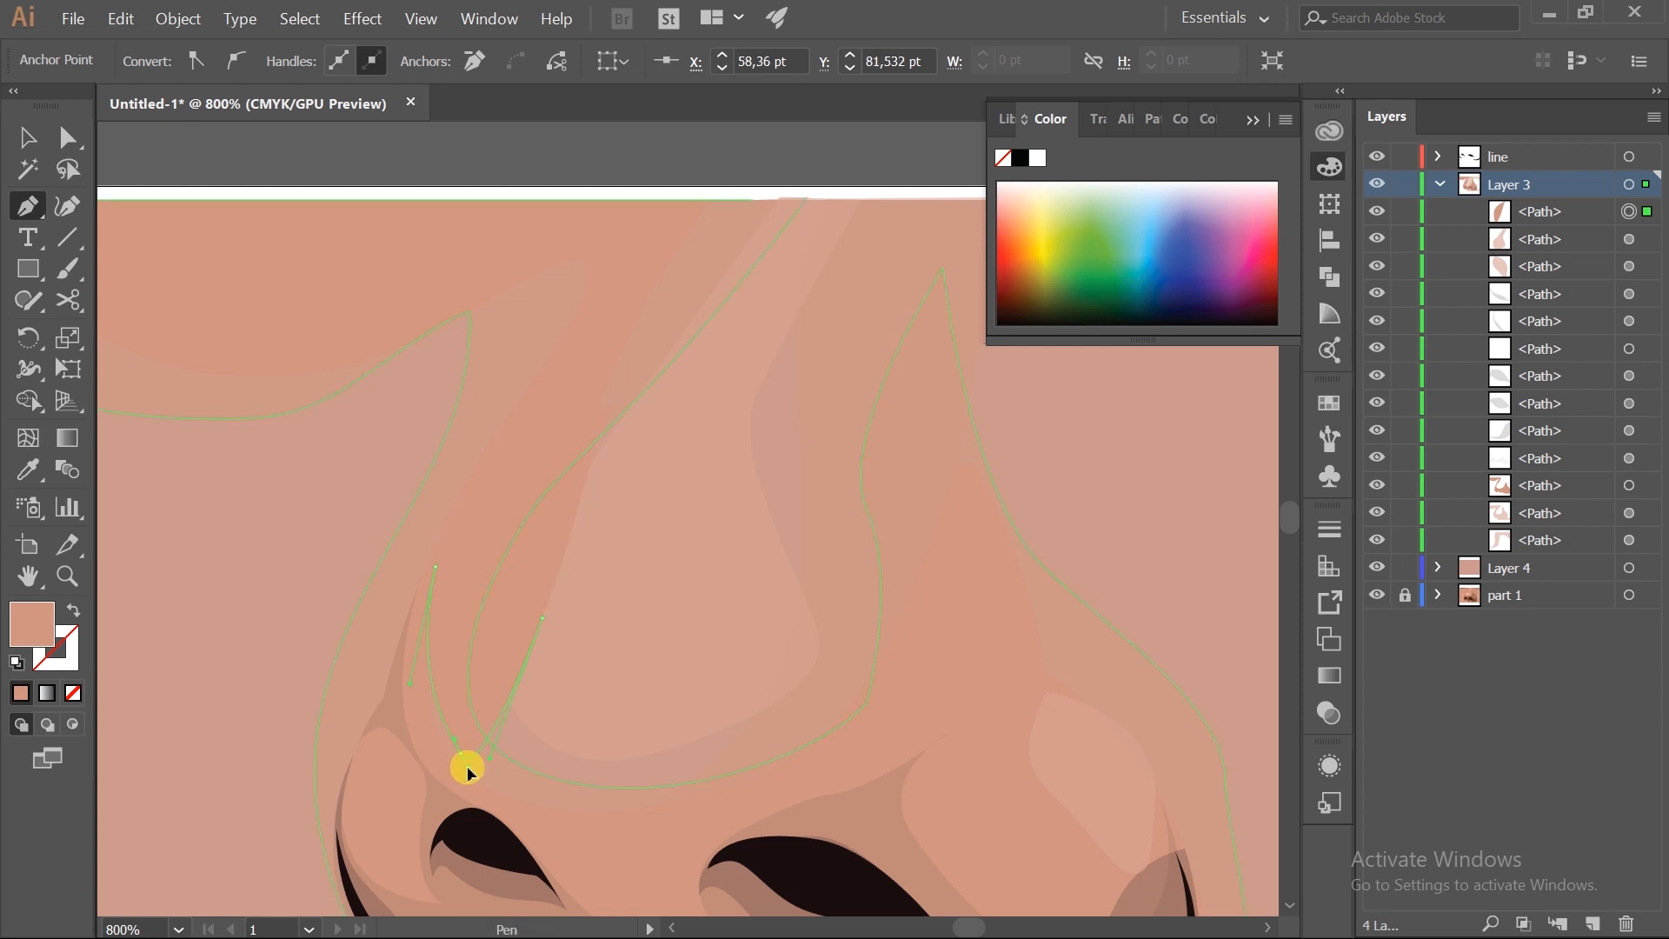
pyautogui.moveTo(455, 643); pyautogui.dragTo(624, 634)
pyautogui.moveTo(590, 412); pyautogui.dragTo(667, 315)
# - Fill the leaf-shaped highlight with pale cream and lower its opacity to 12%
pyautogui.click(30, 472)
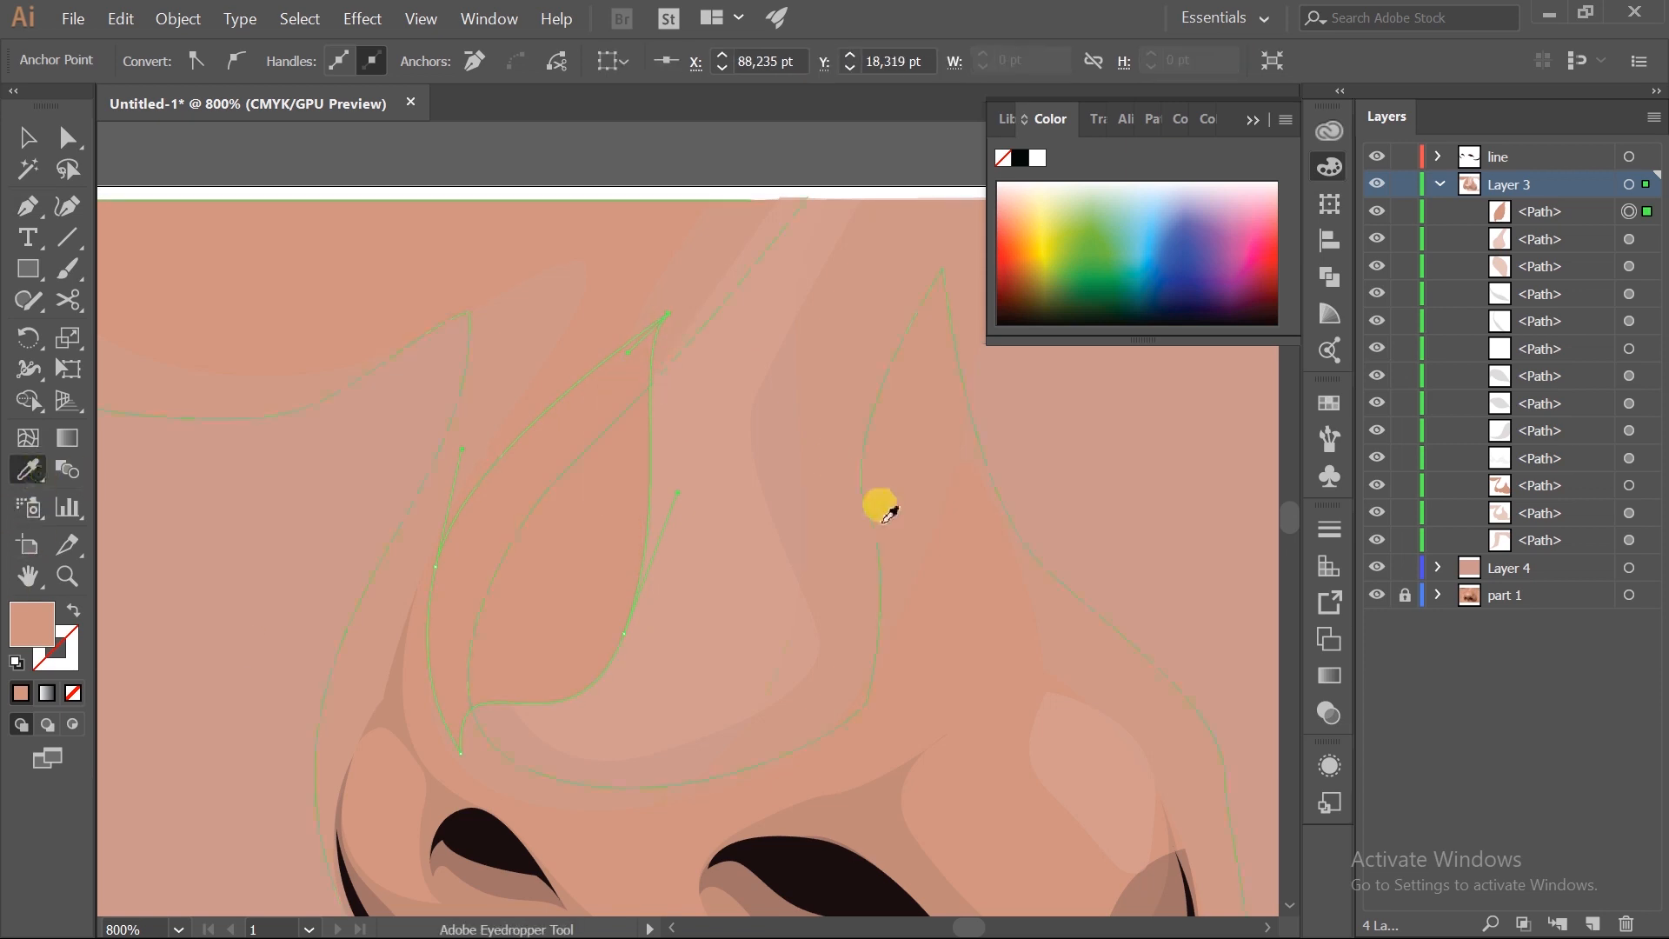
pyautogui.click(1029, 185)
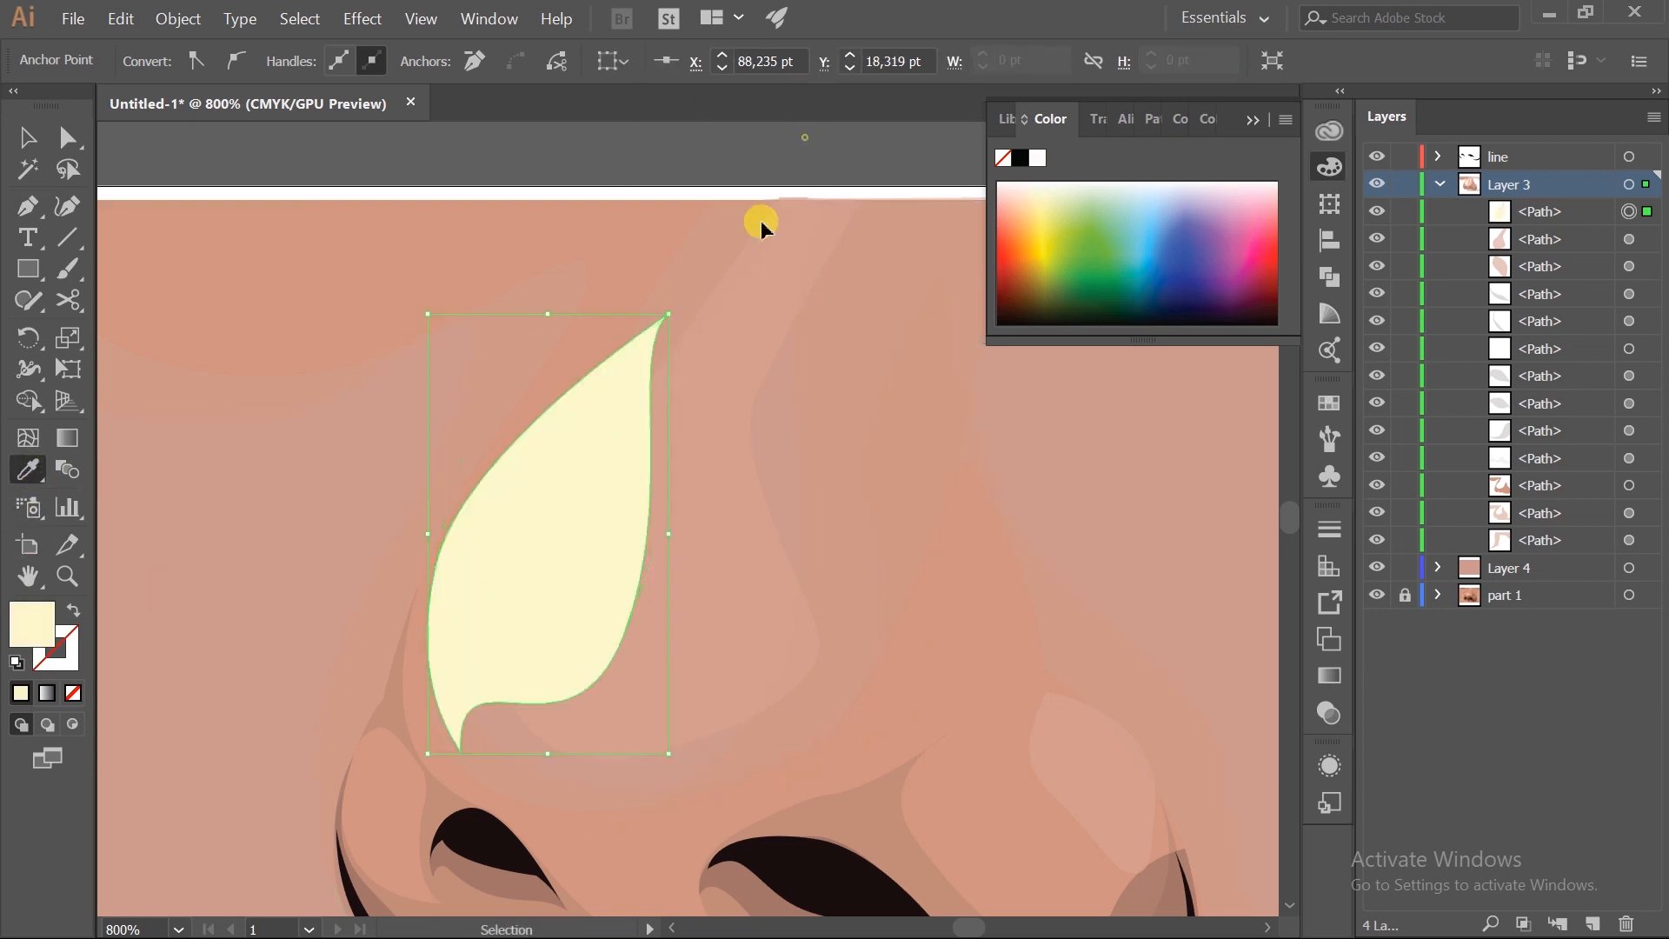
pyautogui.press('v')
pyautogui.click(837, 61)
pyautogui.click(771, 98)
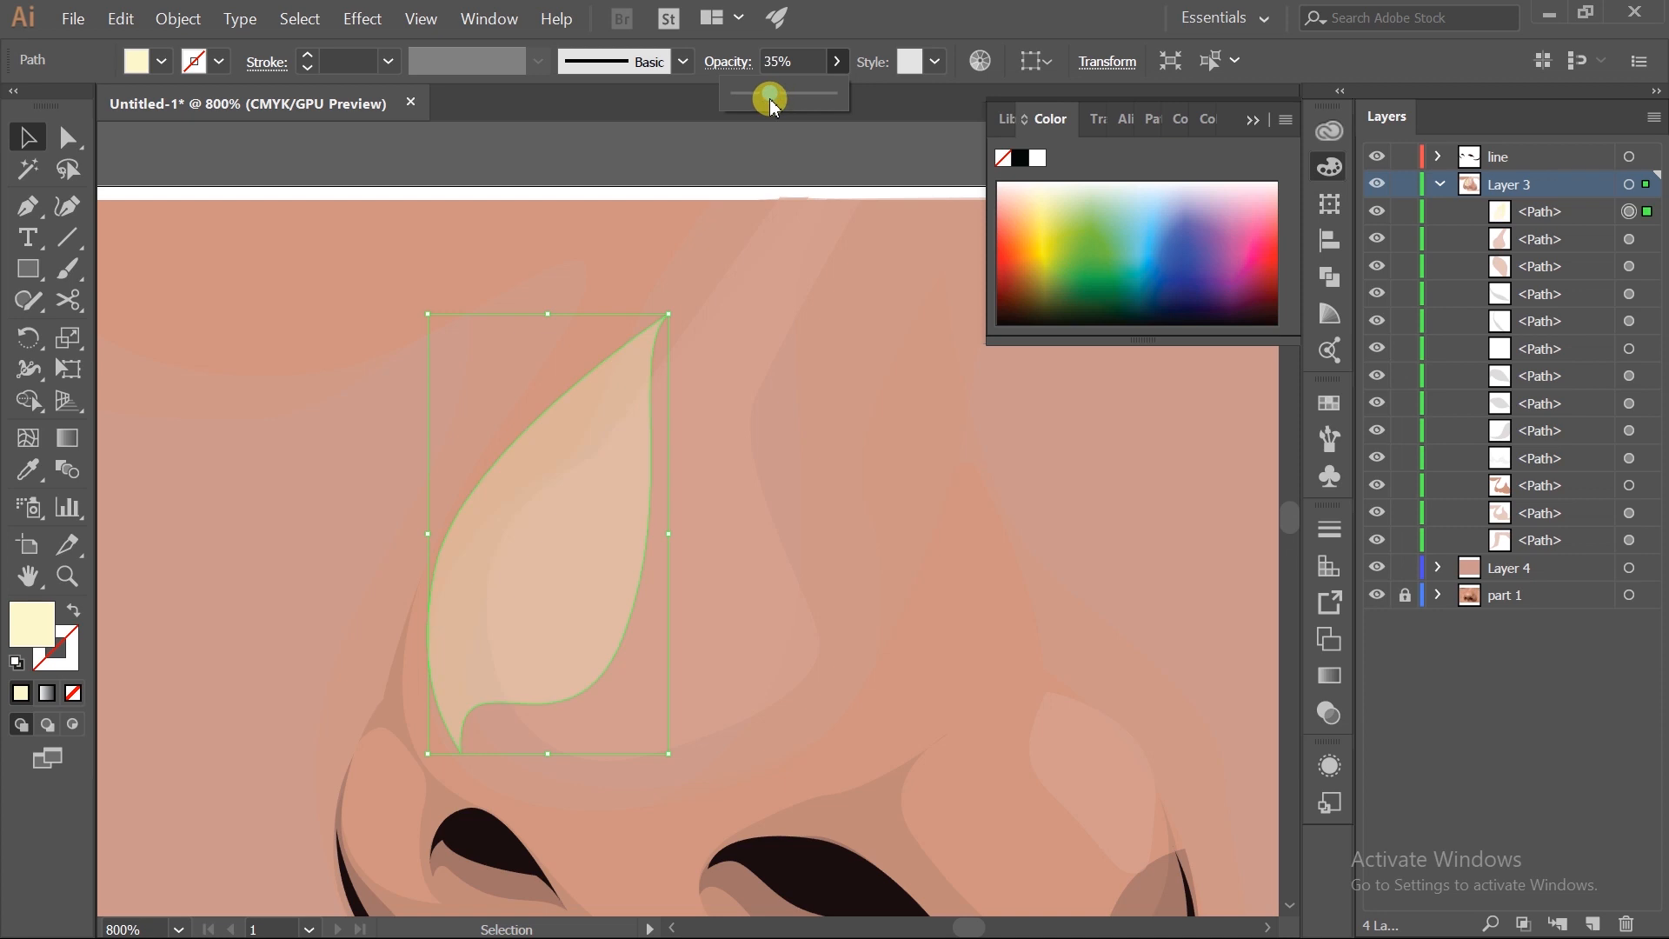
pyautogui.moveTo(771, 98); pyautogui.dragTo(745, 100)
pyautogui.scroll(-1, 248, 499)
pyautogui.keyDown('ctrl'); pyautogui.click(610, 217); pyautogui.keyUp('ctrl')
# - Examine how the highlight blends with the bridge, nose tip and right cheek tones
pyautogui.scroll(2, 630, 296)
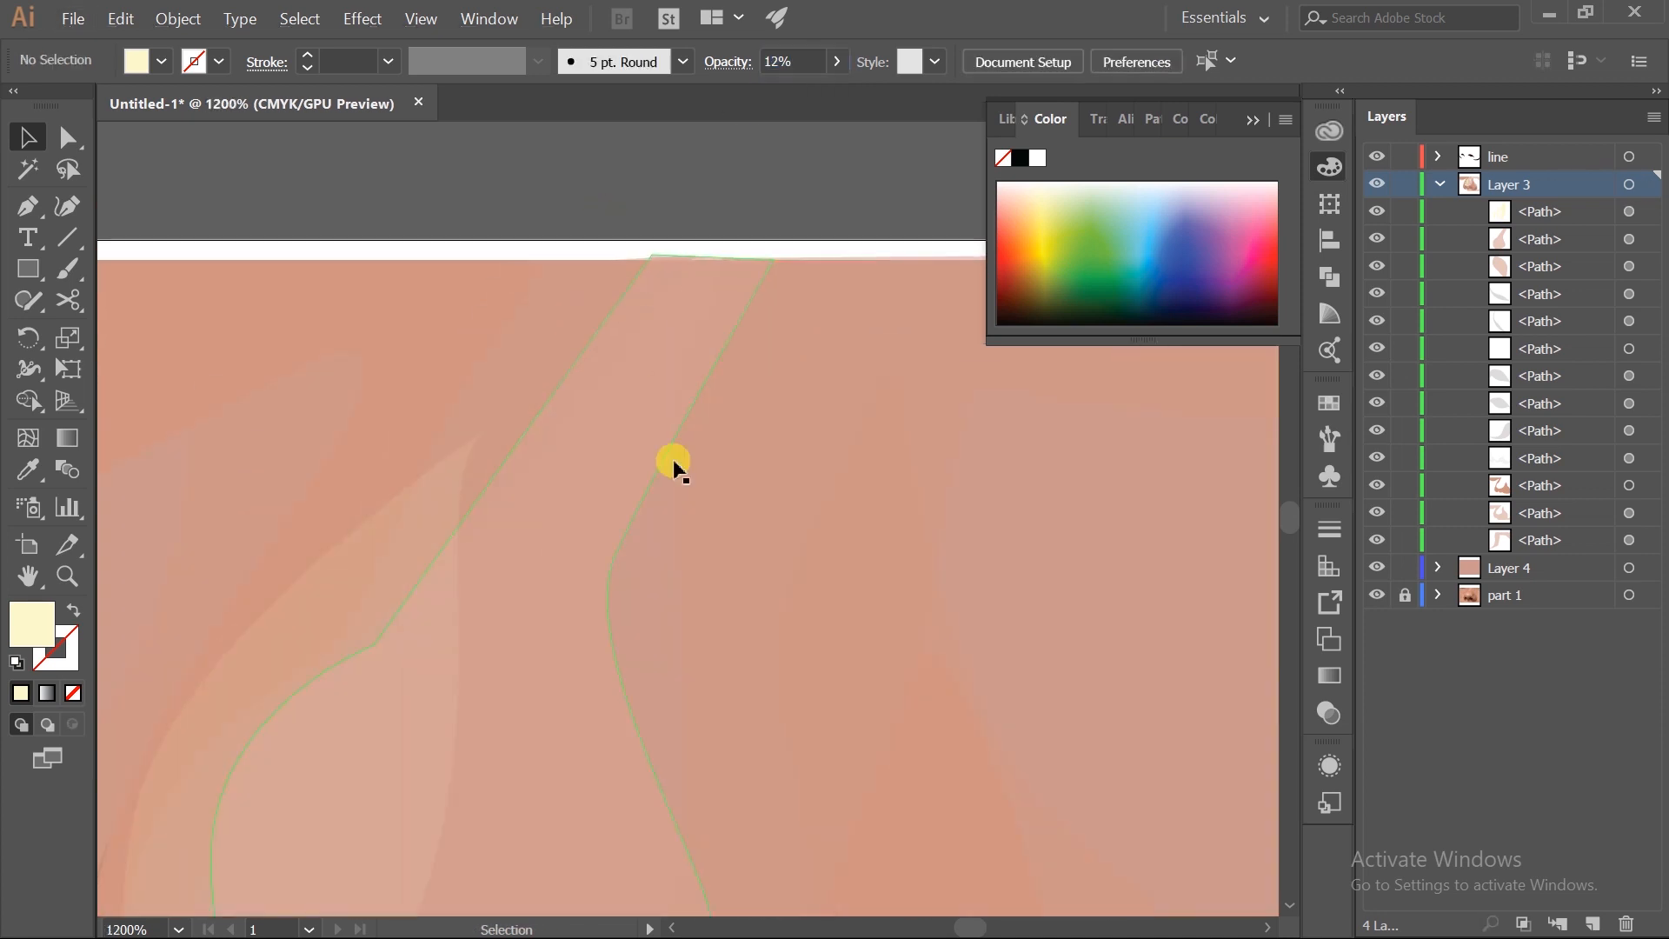
pyautogui.scroll(-4, 673, 459)
pyautogui.scroll(1, 864, 609)
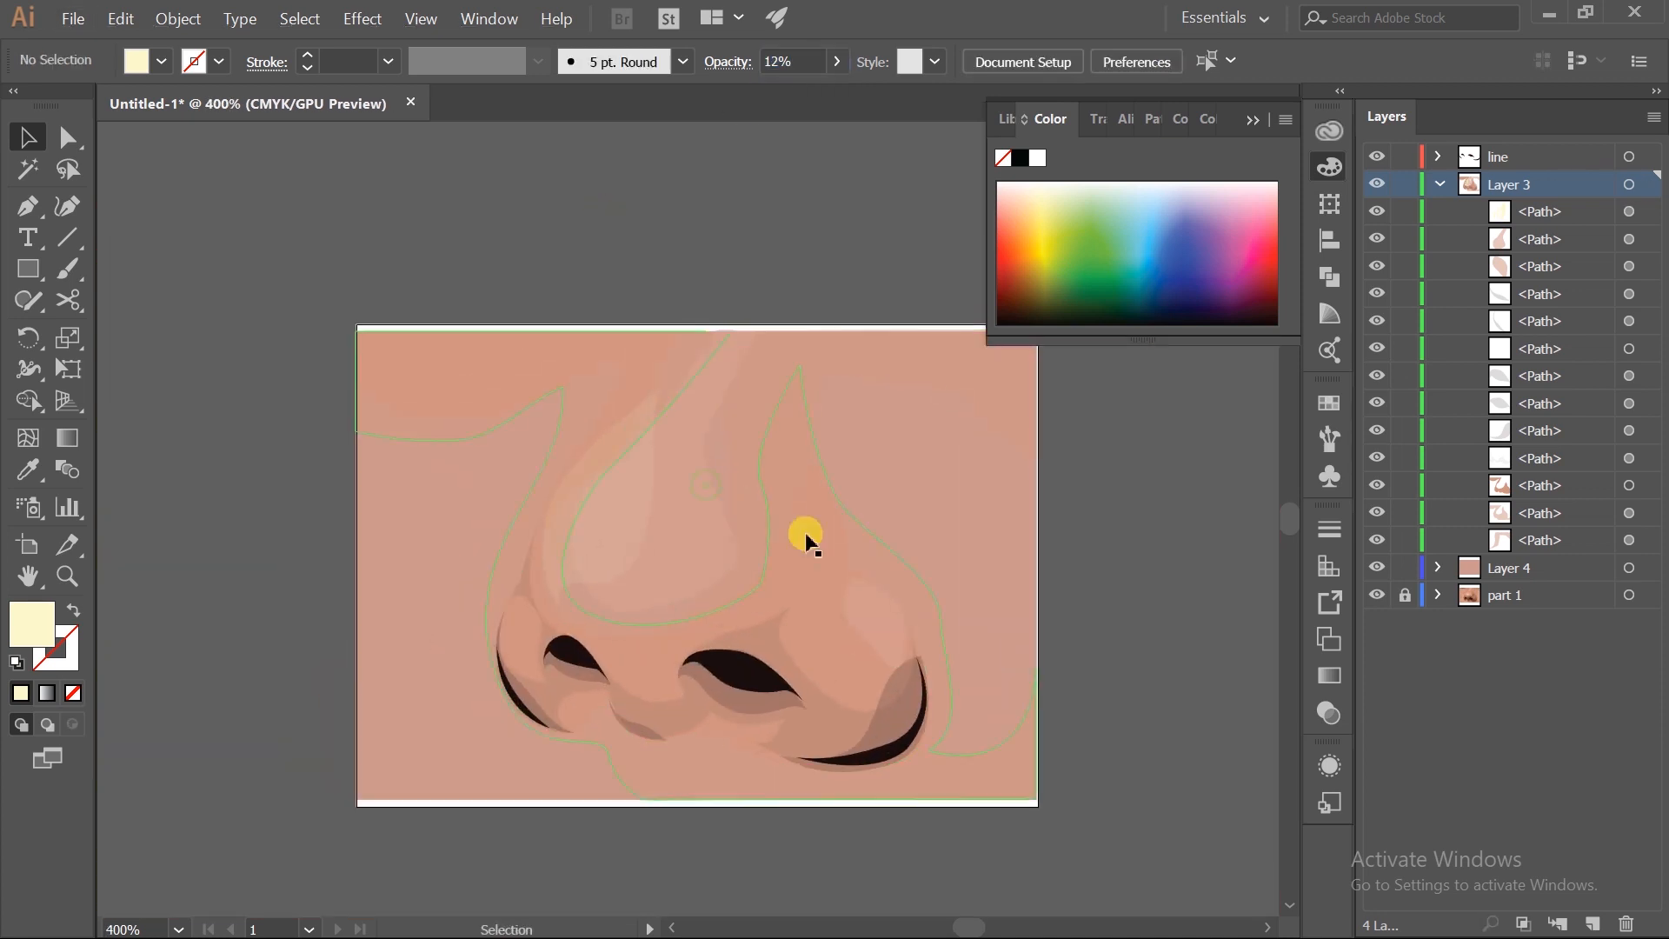
pyautogui.scroll(1, 887, 512)
pyautogui.keyDown('ctrl'); pyautogui.click(951, 504); pyautogui.keyUp('ctrl')
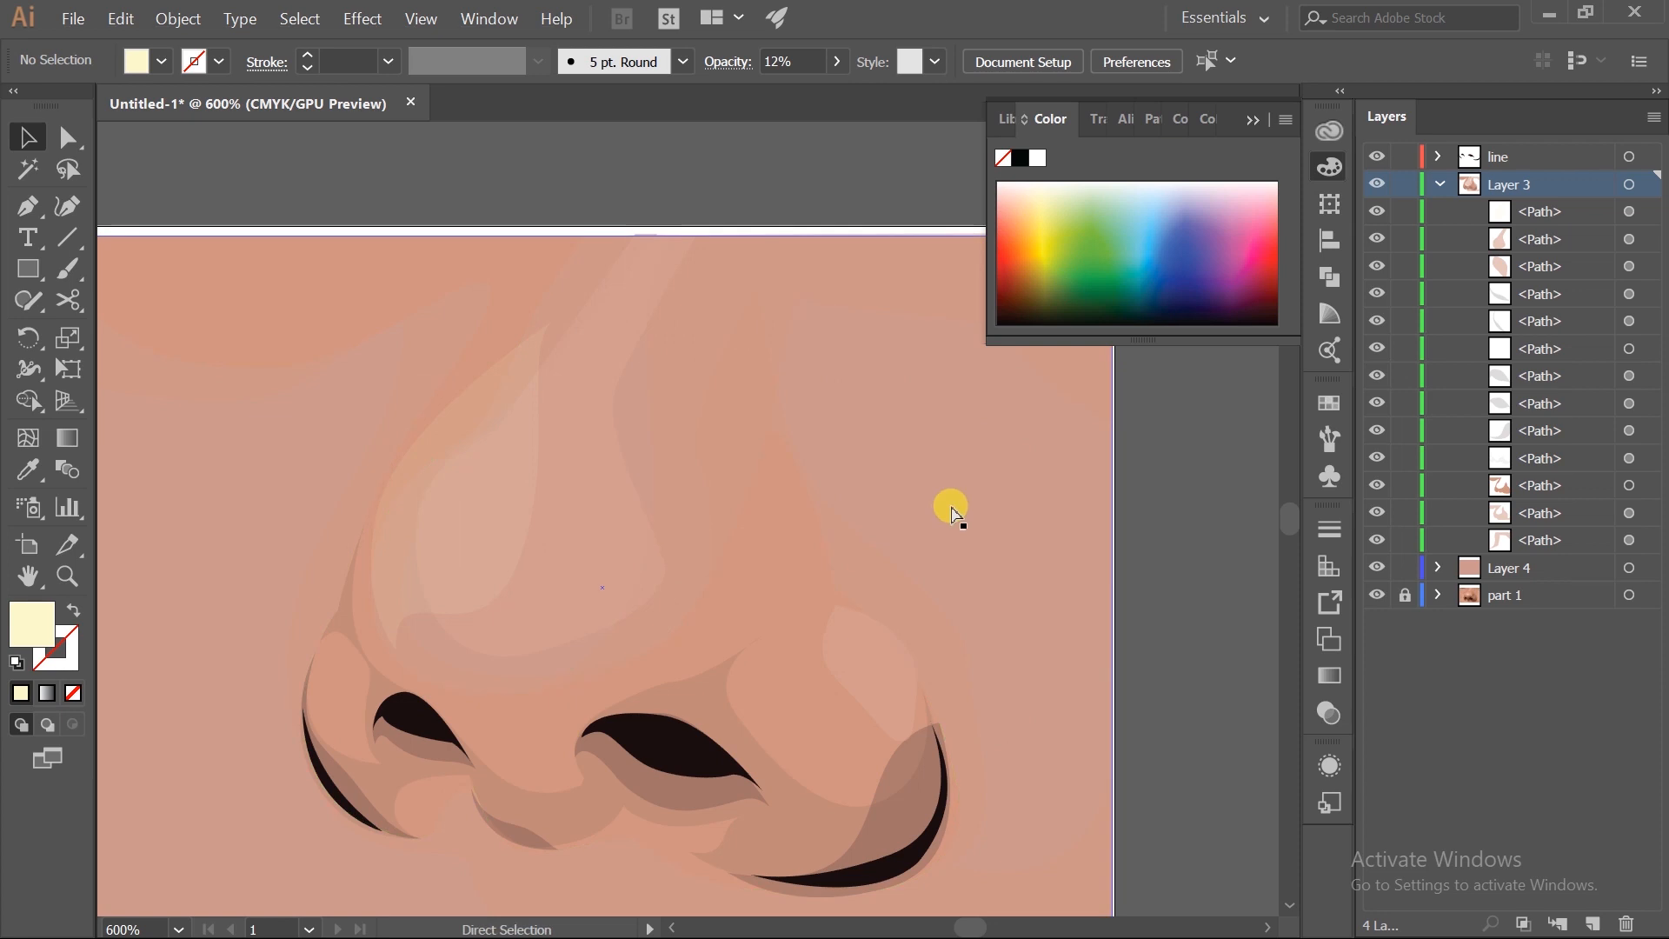
pyautogui.click(904, 517)
pyautogui.scroll(-2, 1055, 536)
pyautogui.scroll(2, 622, 522)
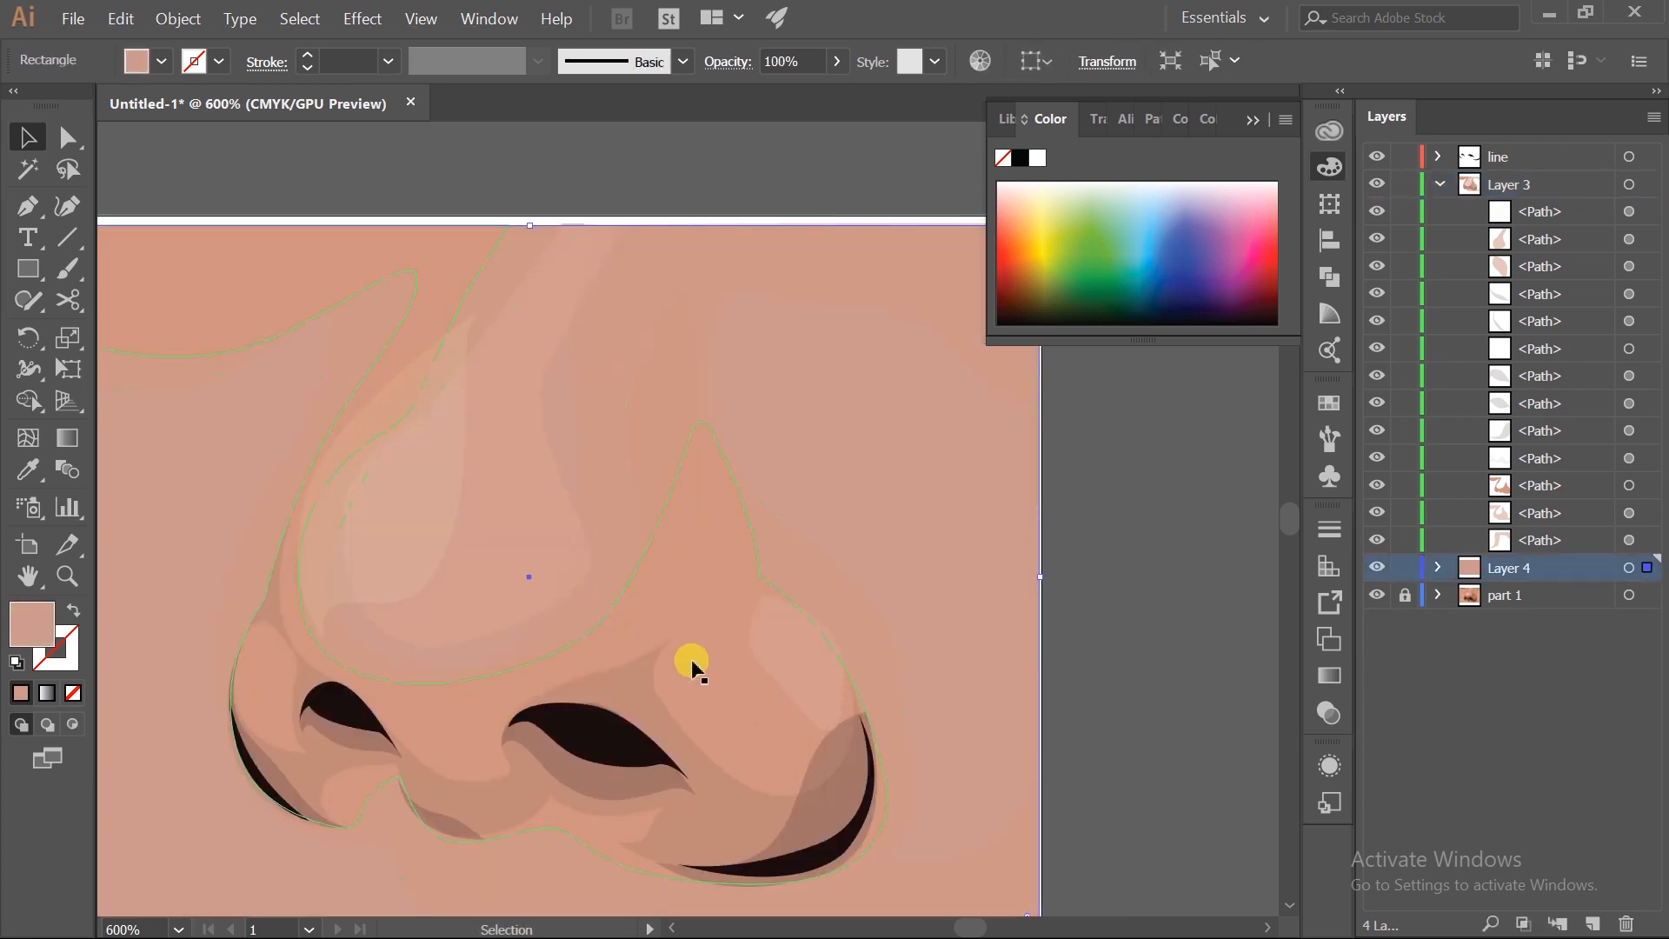
# - Draw a small leaf-shaped highlight on the left nostril wing, picking up the right wing highlight's skin tone
pyautogui.press('p')
pyautogui.keyDown('ctrl'); pyautogui.click(789, 642); pyautogui.keyUp('ctrl')
pyautogui.scroll(4, 259, 683)
pyautogui.moveTo(383, 600); pyautogui.dragTo(503, 475)
pyautogui.click(437, 332)
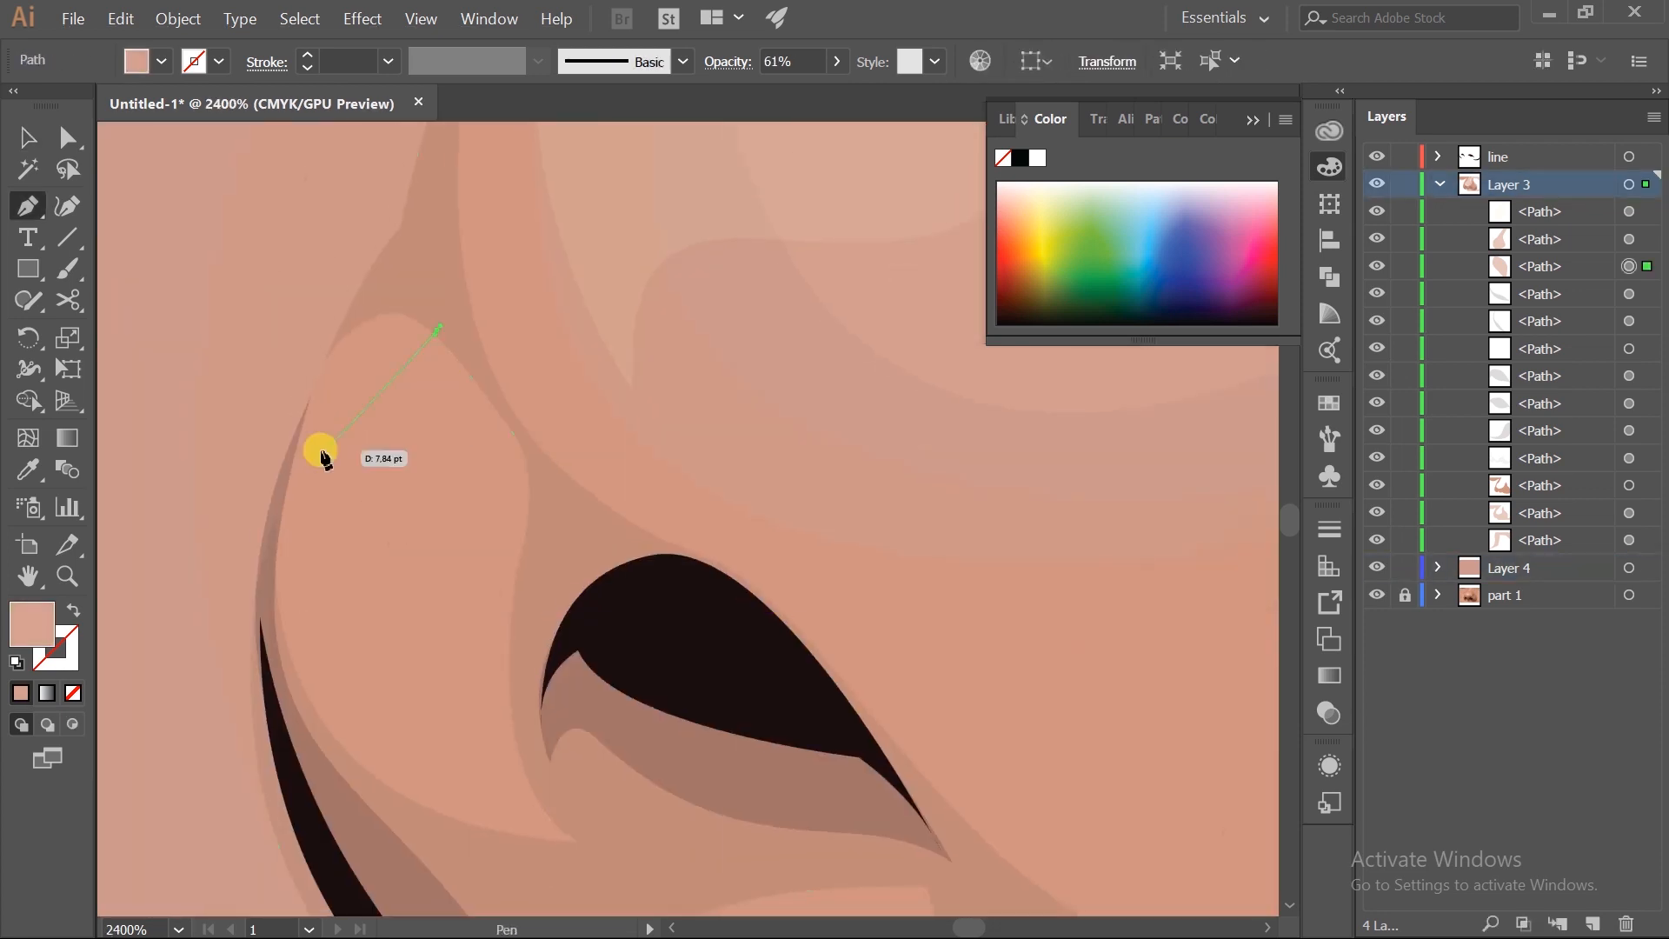
pyautogui.moveTo(360, 531); pyautogui.dragTo(391, 504)
pyautogui.moveTo(437, 336); pyautogui.dragTo(399, 231)
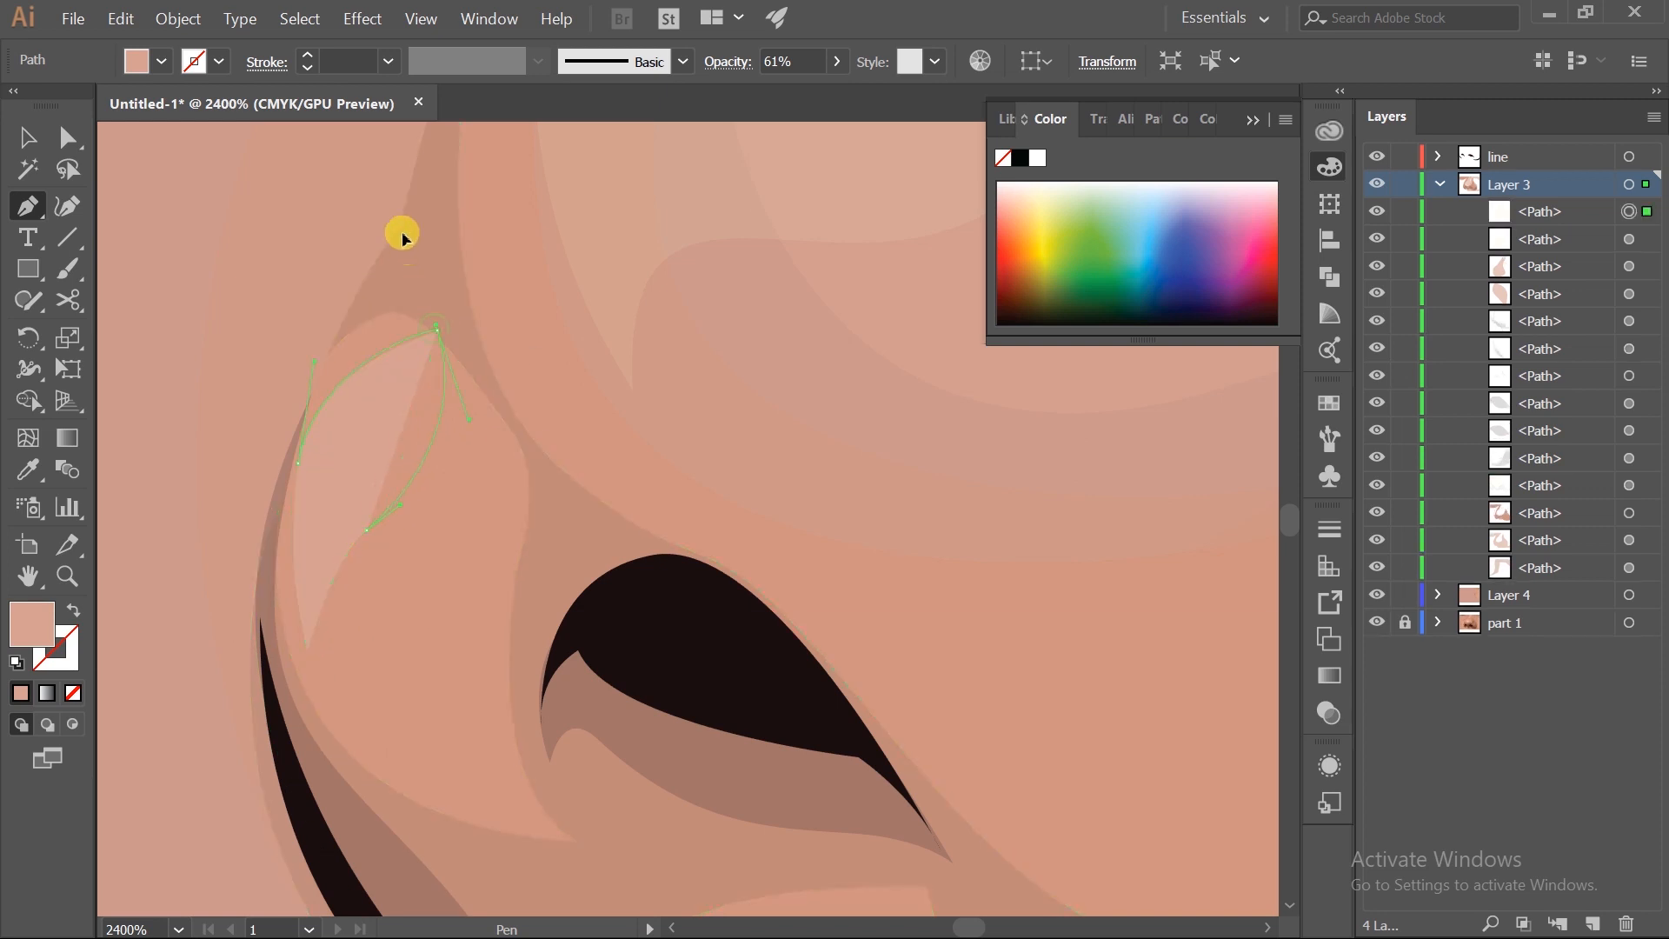
pyautogui.scroll(-4, 454, 446)
pyautogui.scroll(-4, 459, 446)
pyautogui.hotkey('ctrl', 'shift', 'a')
pyautogui.scroll(2, 558, 434)
# - Start a shadow shape at the photo's right edge and curve it down and around beneath the right nostril wing
pyautogui.moveTo(614, 365); pyautogui.dragTo(620, 399)
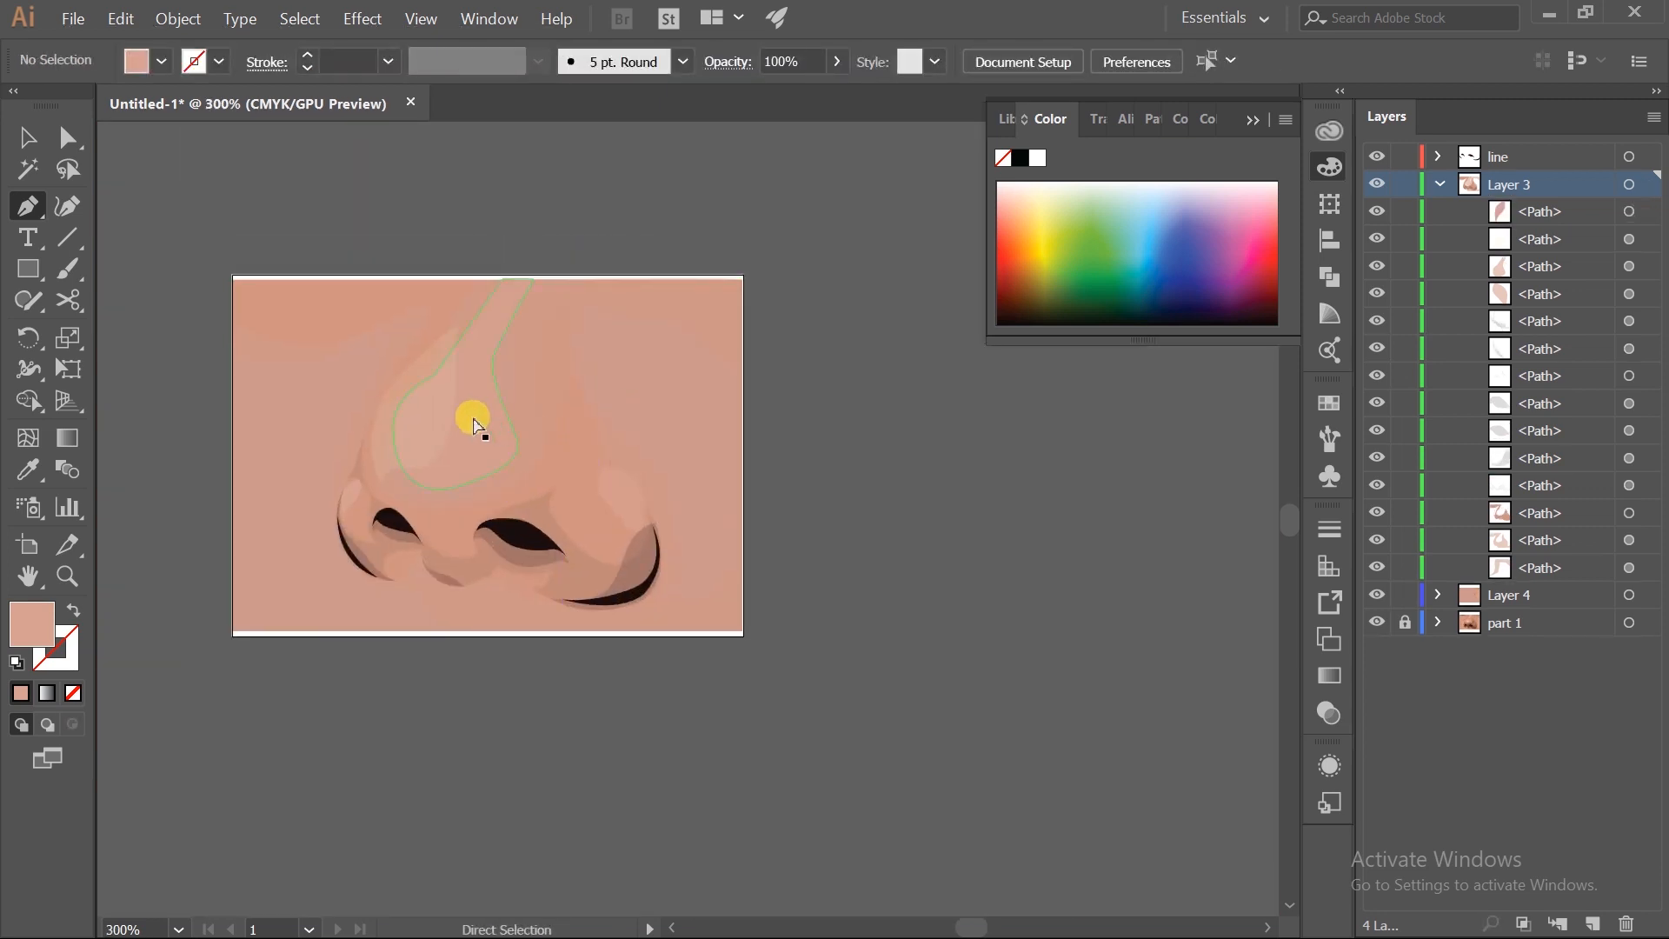
pyautogui.scroll(2, 406, 485)
pyautogui.scroll(-1, 747, 600)
pyautogui.scroll(2, 765, 513)
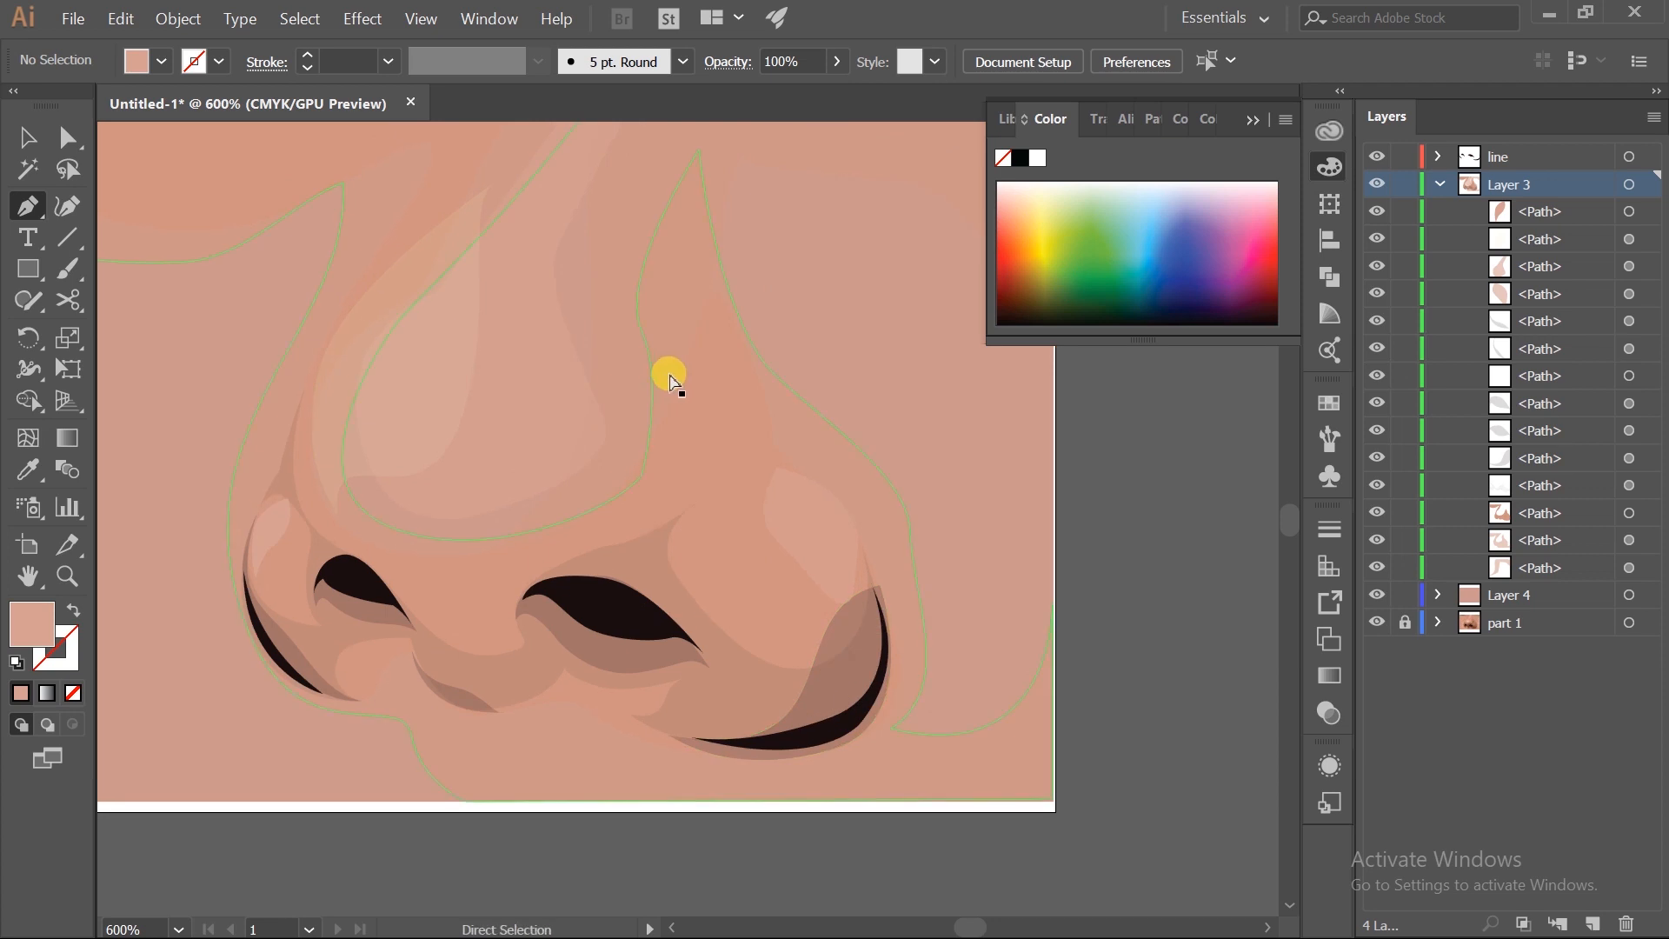
pyautogui.keyDown('ctrl'); pyautogui.click(682, 396); pyautogui.keyUp('ctrl')
pyautogui.moveTo(902, 564); pyautogui.dragTo(853, 455)
pyautogui.moveTo(965, 487); pyautogui.dragTo(937, 545)
pyautogui.click(980, 445)
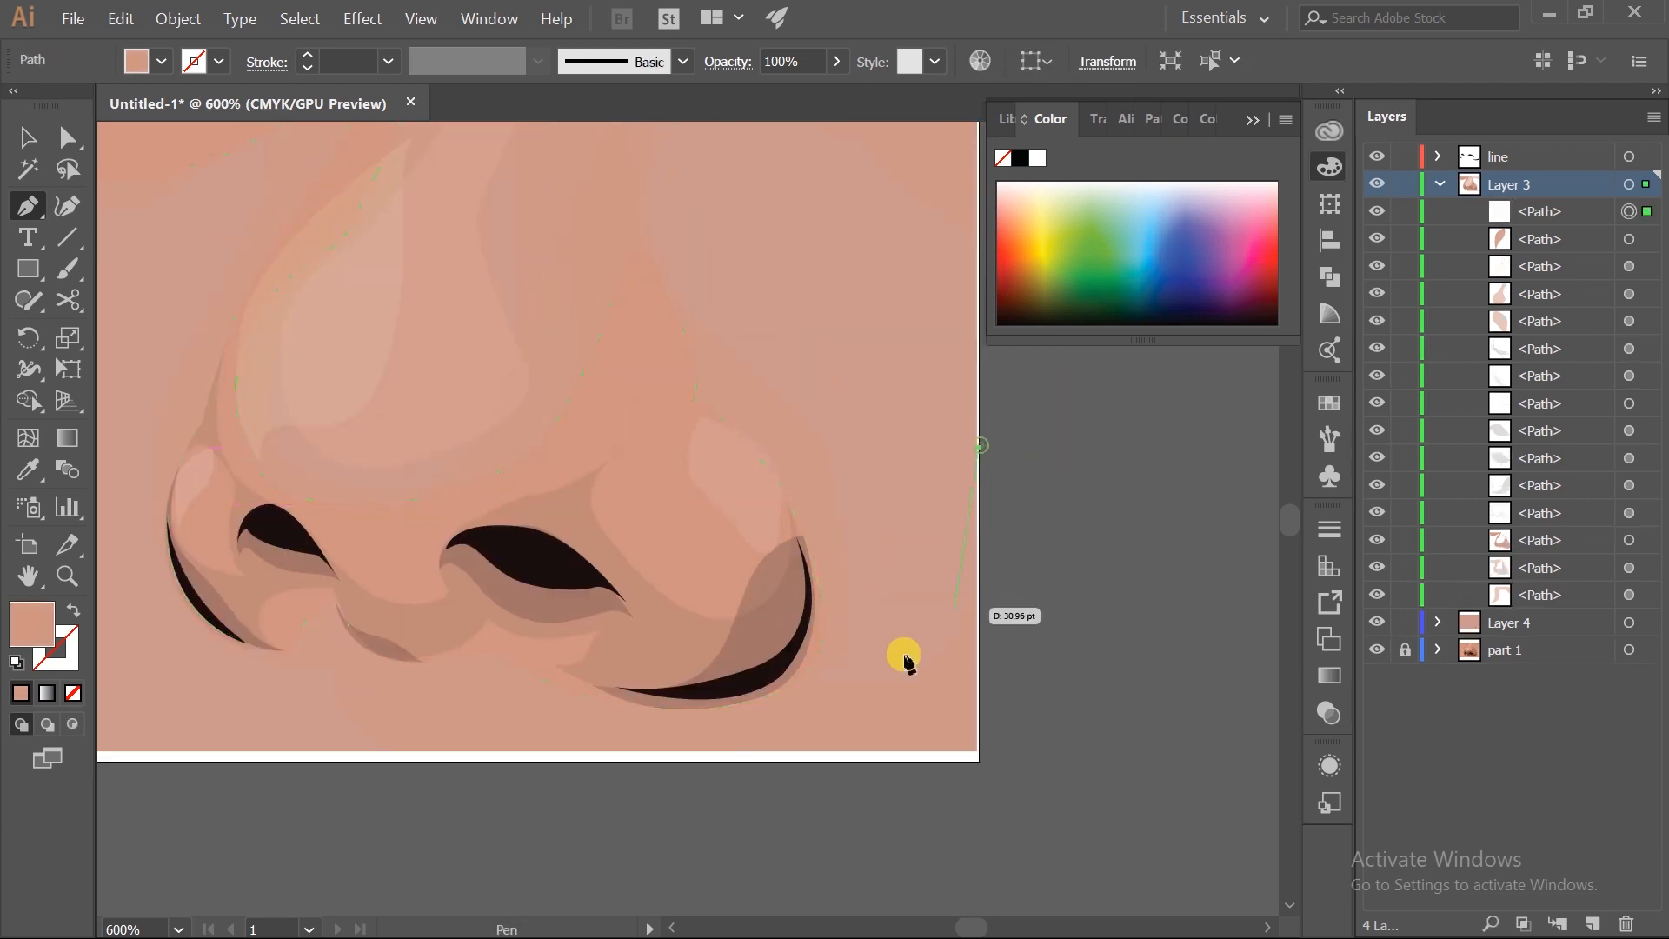
pyautogui.hotkey('ctrl', 'z')
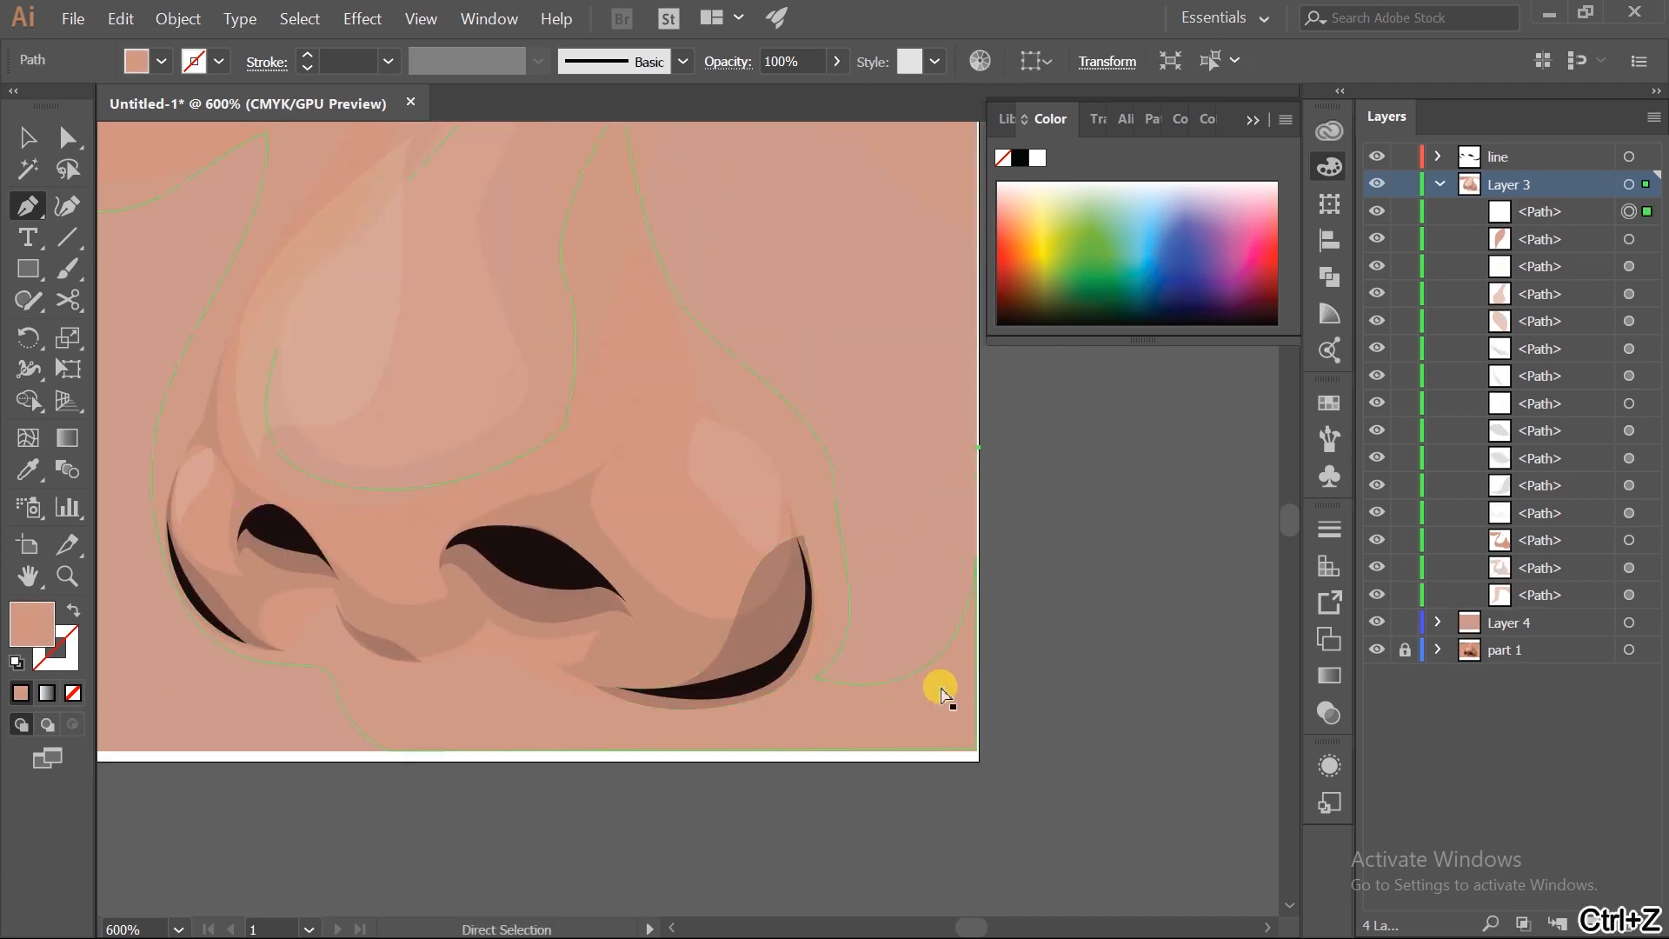
pyautogui.click(813, 706)
pyautogui.moveTo(795, 609); pyautogui.dragTo(793, 498)
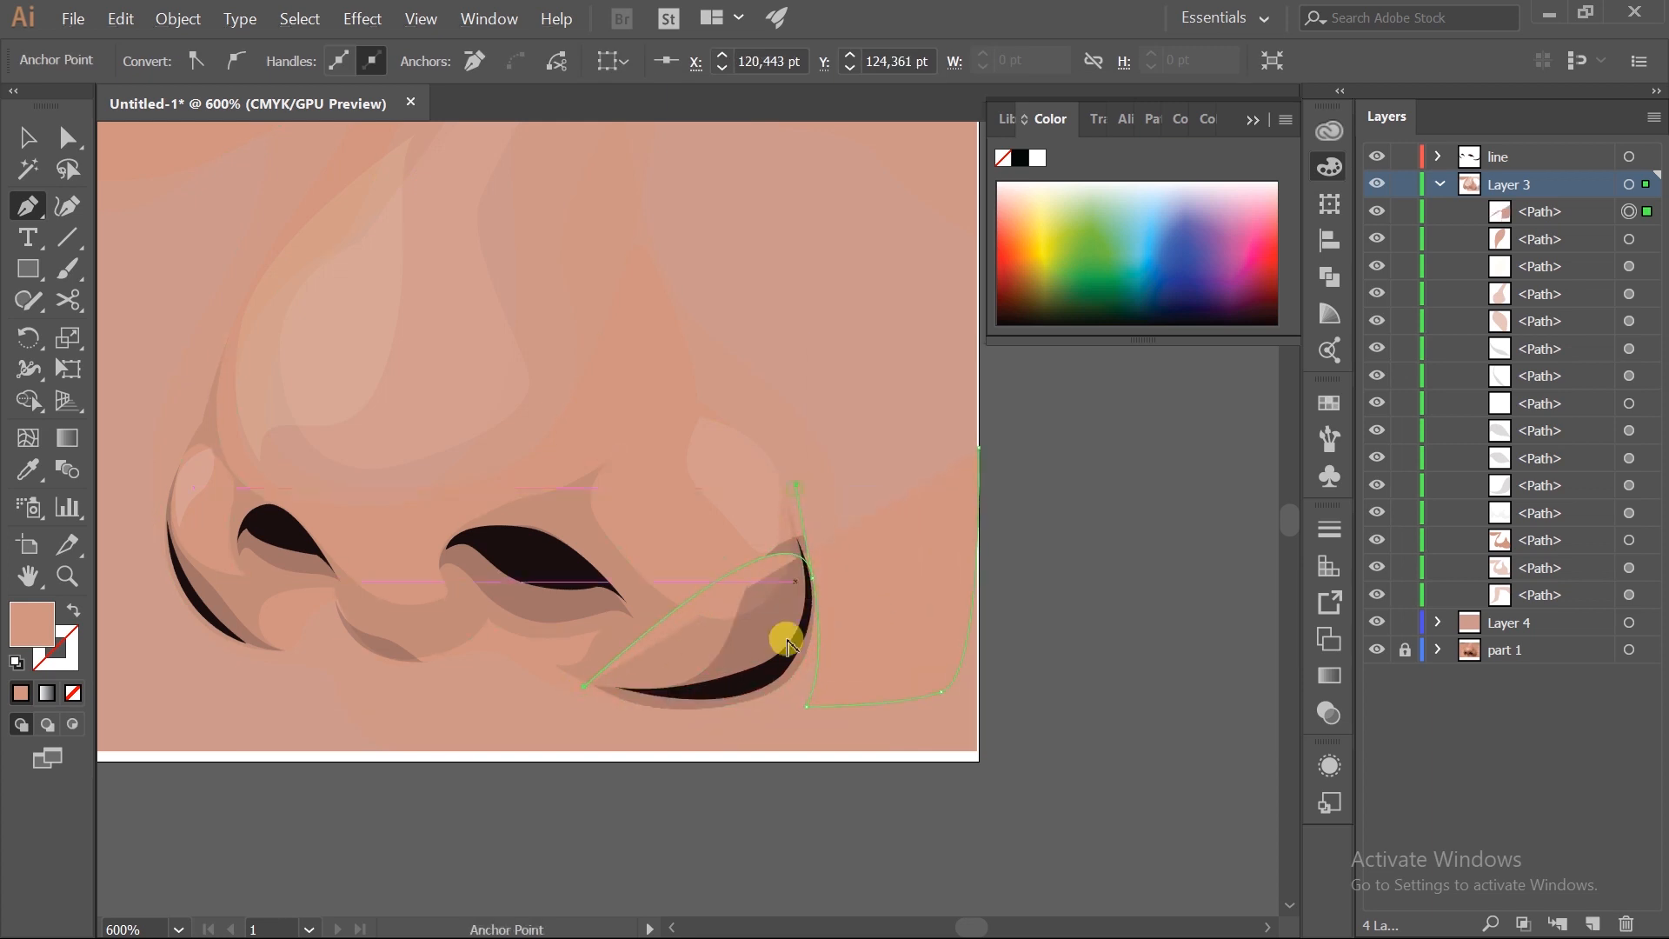
pyautogui.moveTo(792, 668); pyautogui.dragTo(783, 750)
# - Continue the shadow outline below the nose to the photo's lower edge and close it around the lower-right corner
pyautogui.moveTo(516, 699); pyautogui.dragTo(490, 618)
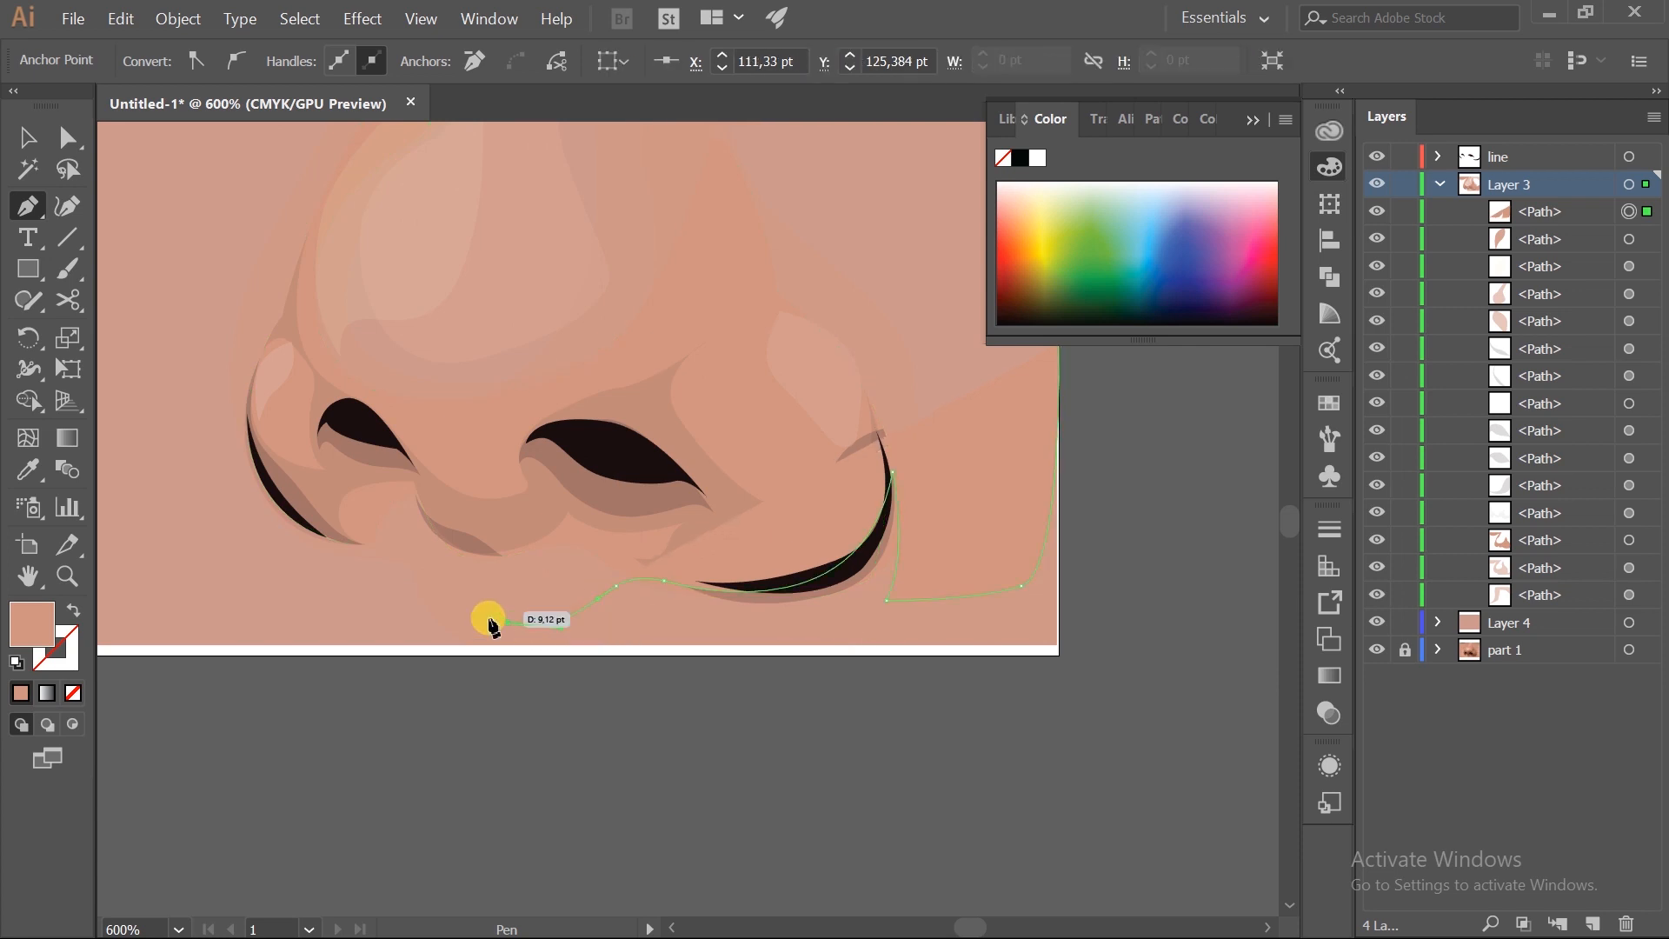
pyautogui.click(472, 645)
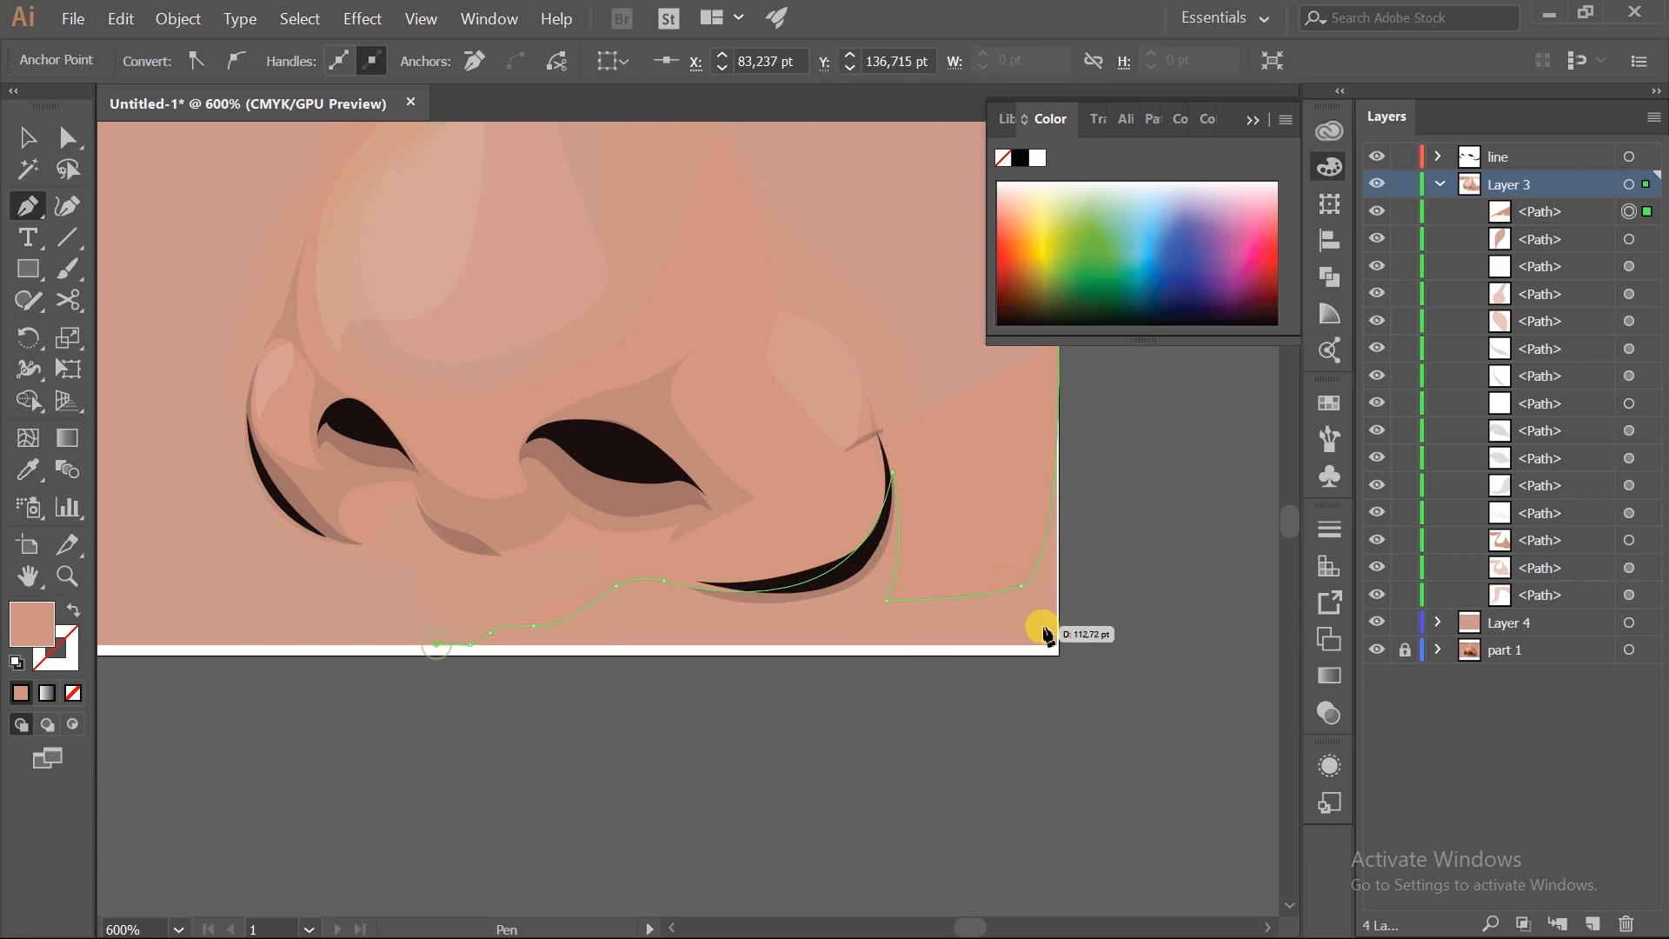
pyautogui.click(1055, 645)
pyautogui.moveTo(1059, 349); pyautogui.dragTo(1006, 473)
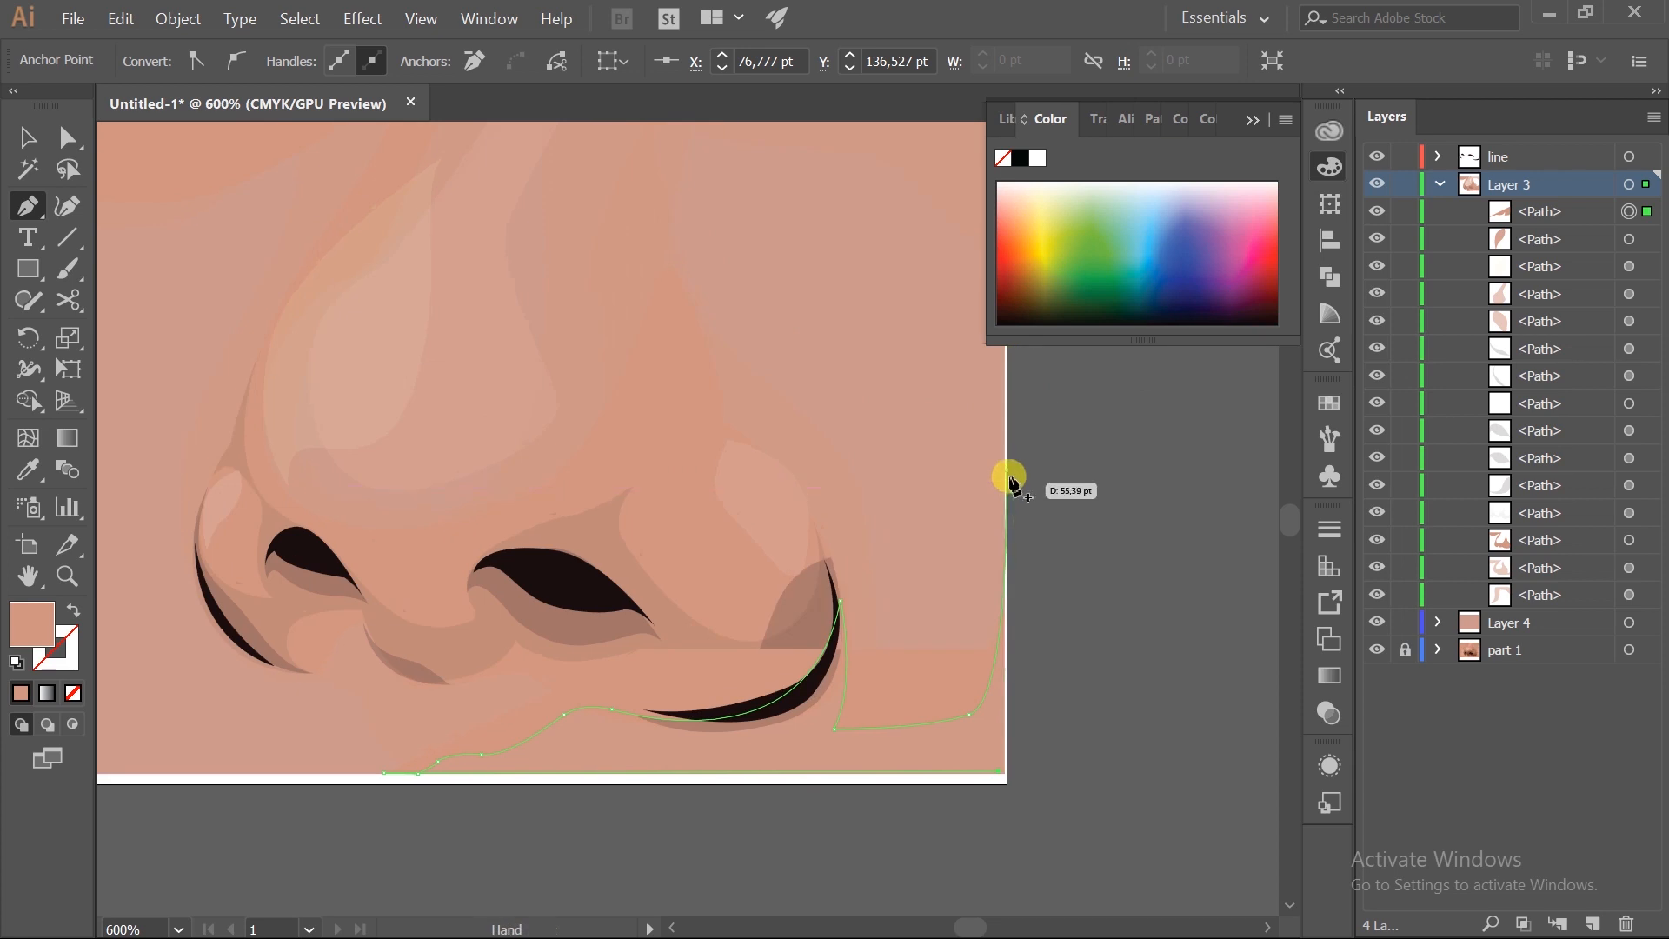
pyautogui.keyDown('ctrl'); pyautogui.click(1076, 597); pyautogui.keyUp('ctrl')
pyautogui.scroll(-2, 1051, 616)
pyautogui.scroll(3, 995, 680)
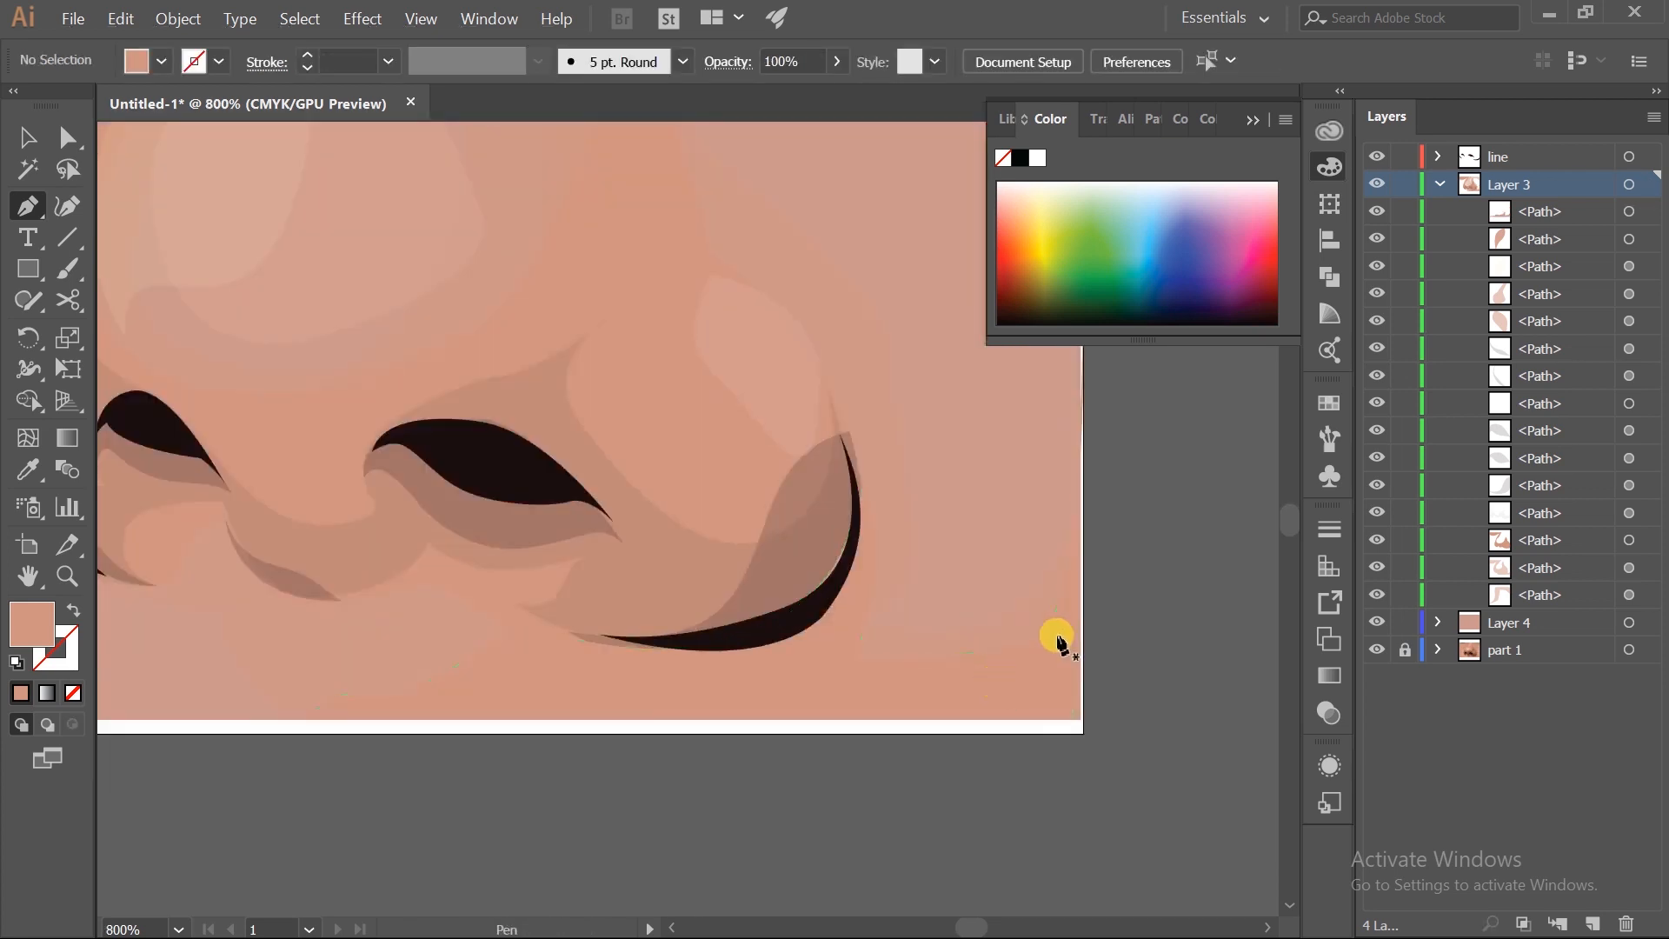
pyautogui.press('v')
pyautogui.click(1058, 639)
pyautogui.click(1112, 706)
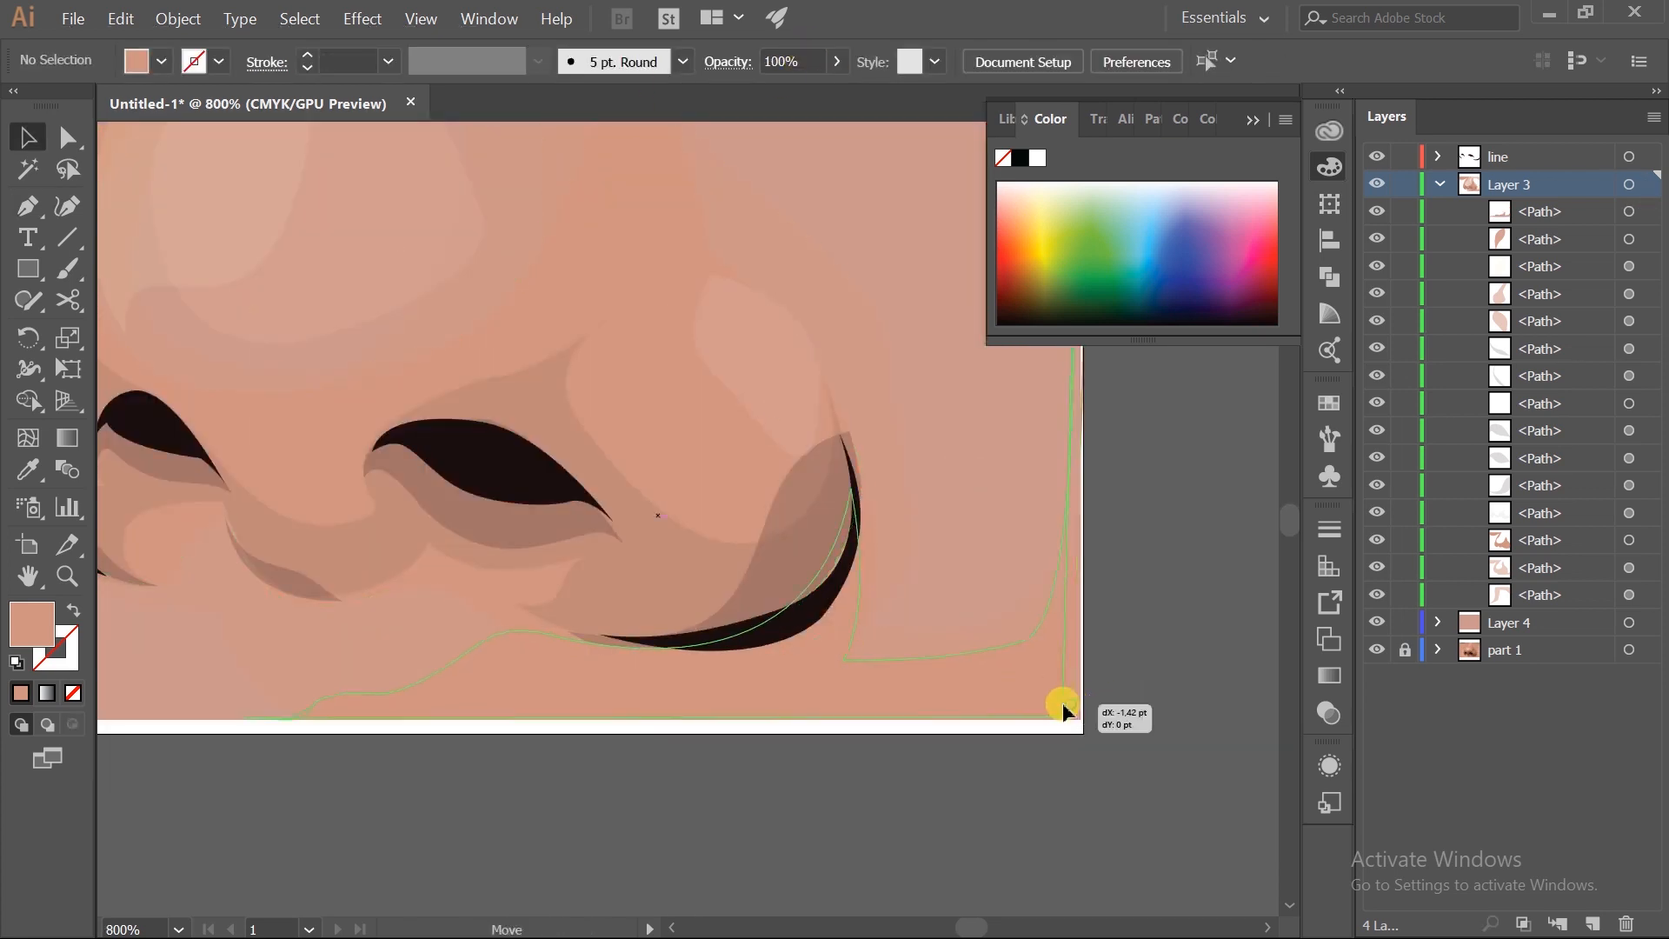
pyautogui.hotkey('ctrl', 'z')
# - Move the shadow shape's corner anchor out to the photo's lower-right corner so it covers the right edge
pyautogui.press('a')
pyautogui.moveTo(1071, 716); pyautogui.dragTo(1085, 727)
pyautogui.press('p')
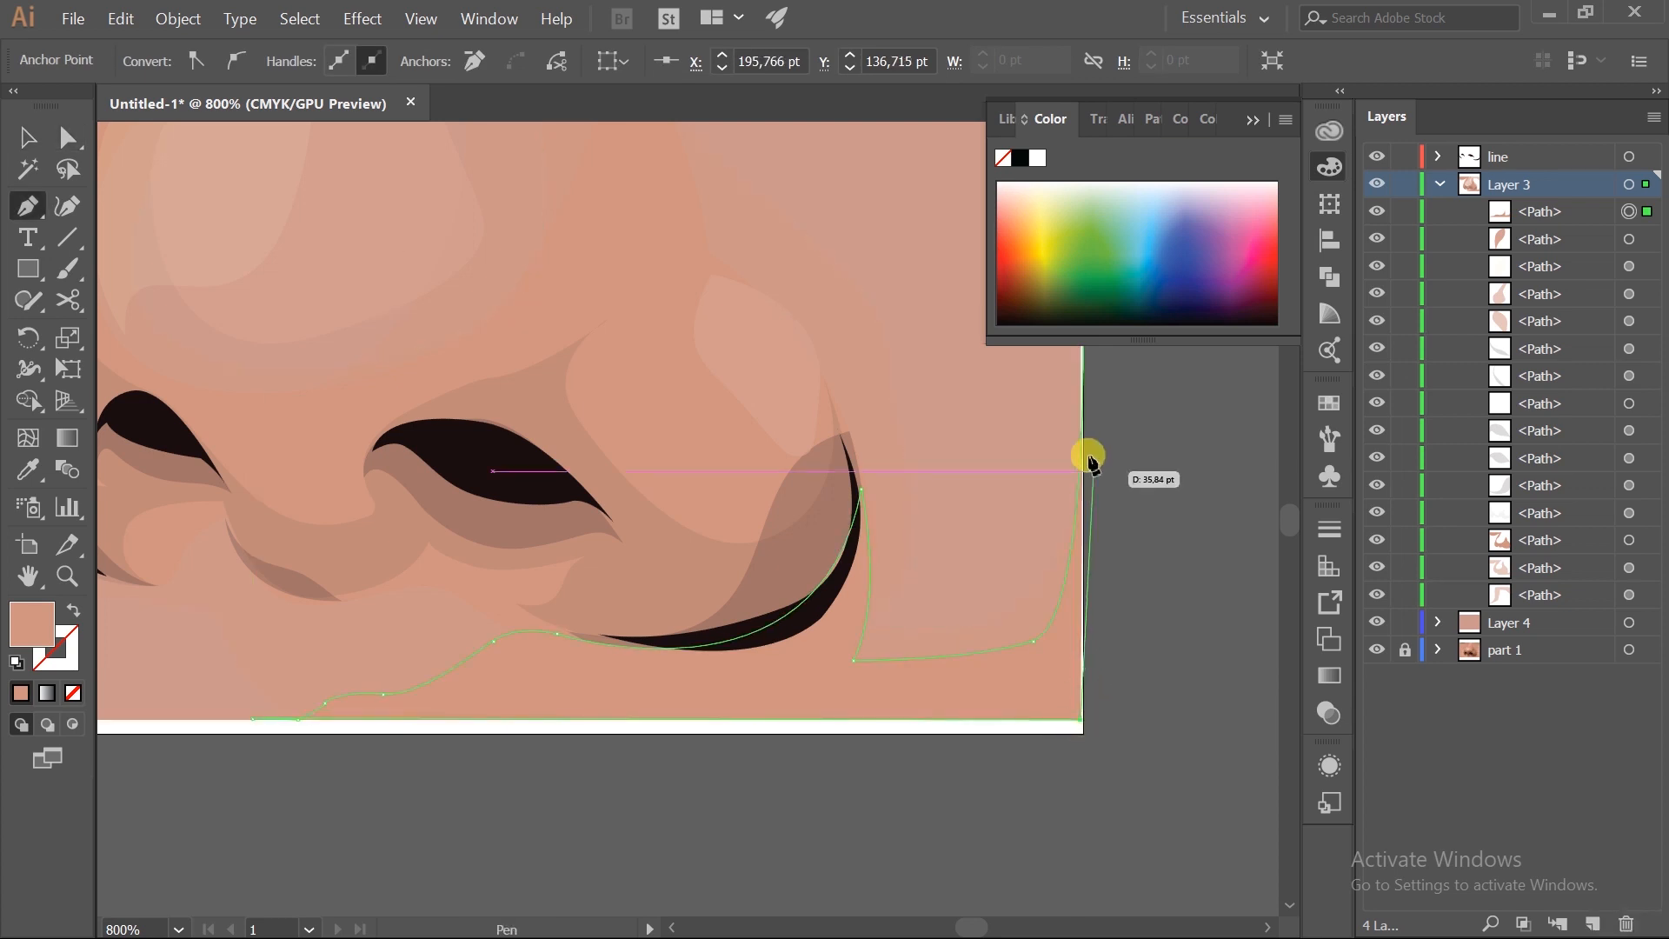
pyautogui.moveTo(1092, 387); pyautogui.dragTo(1077, 472)
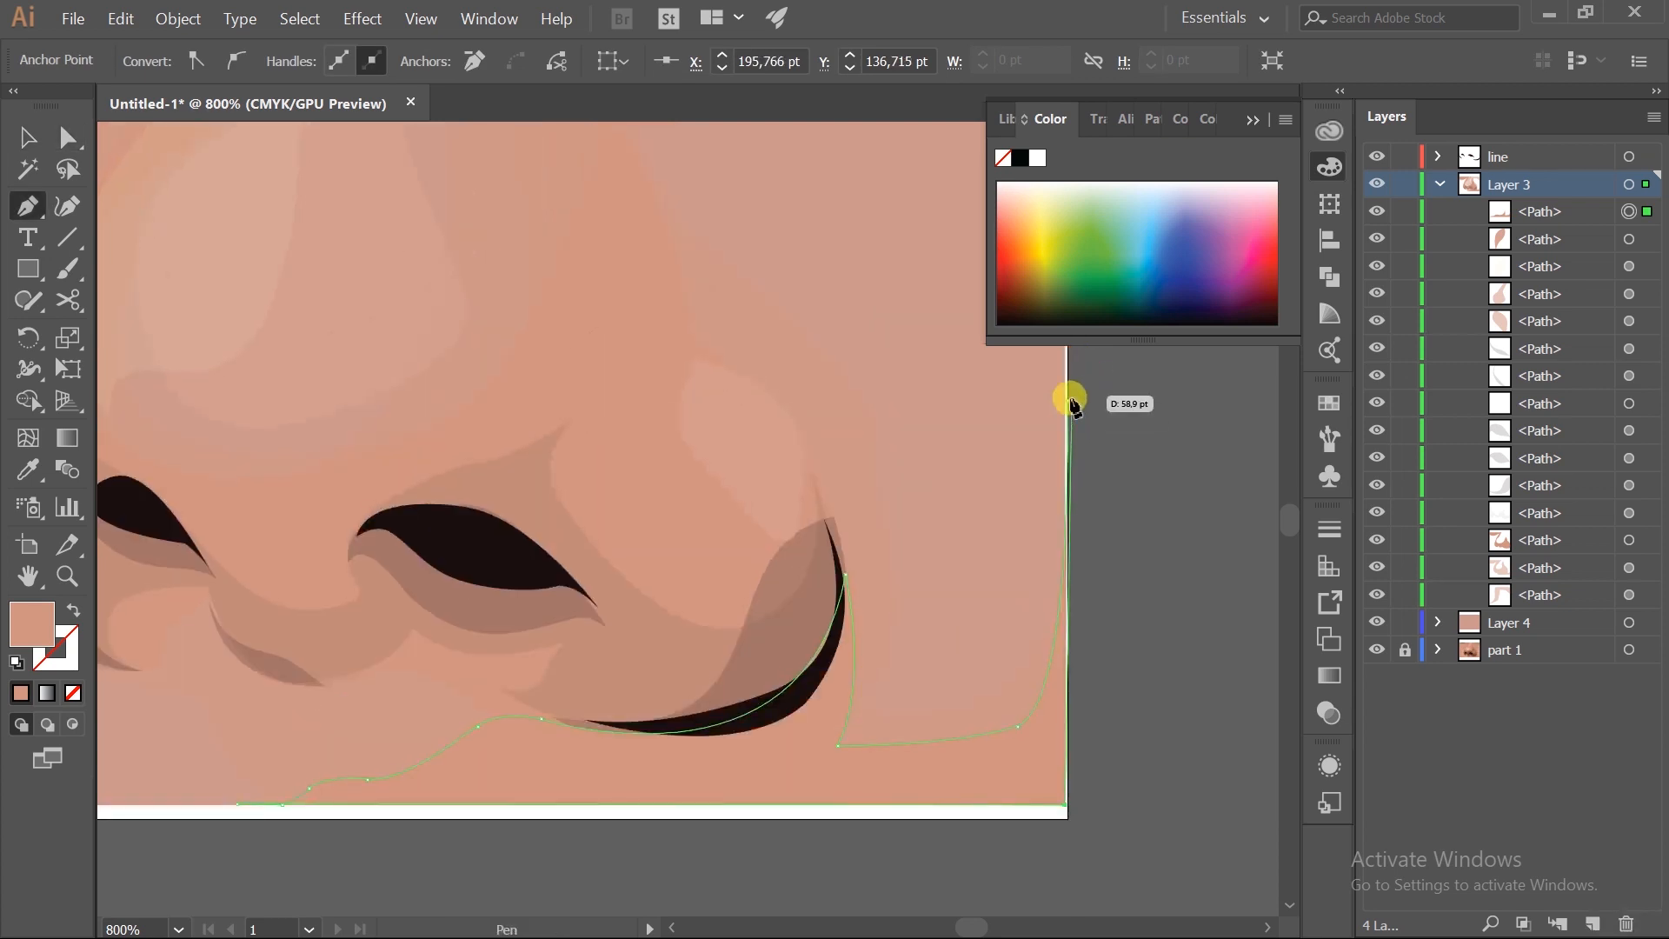
pyautogui.scroll(-1, 1103, 532)
pyautogui.moveTo(1102, 546); pyautogui.dragTo(1126, 502)
# - Select the lower-right shadow shape and give it a sampled near-black fill with 5% opacity
pyautogui.click(30, 447)
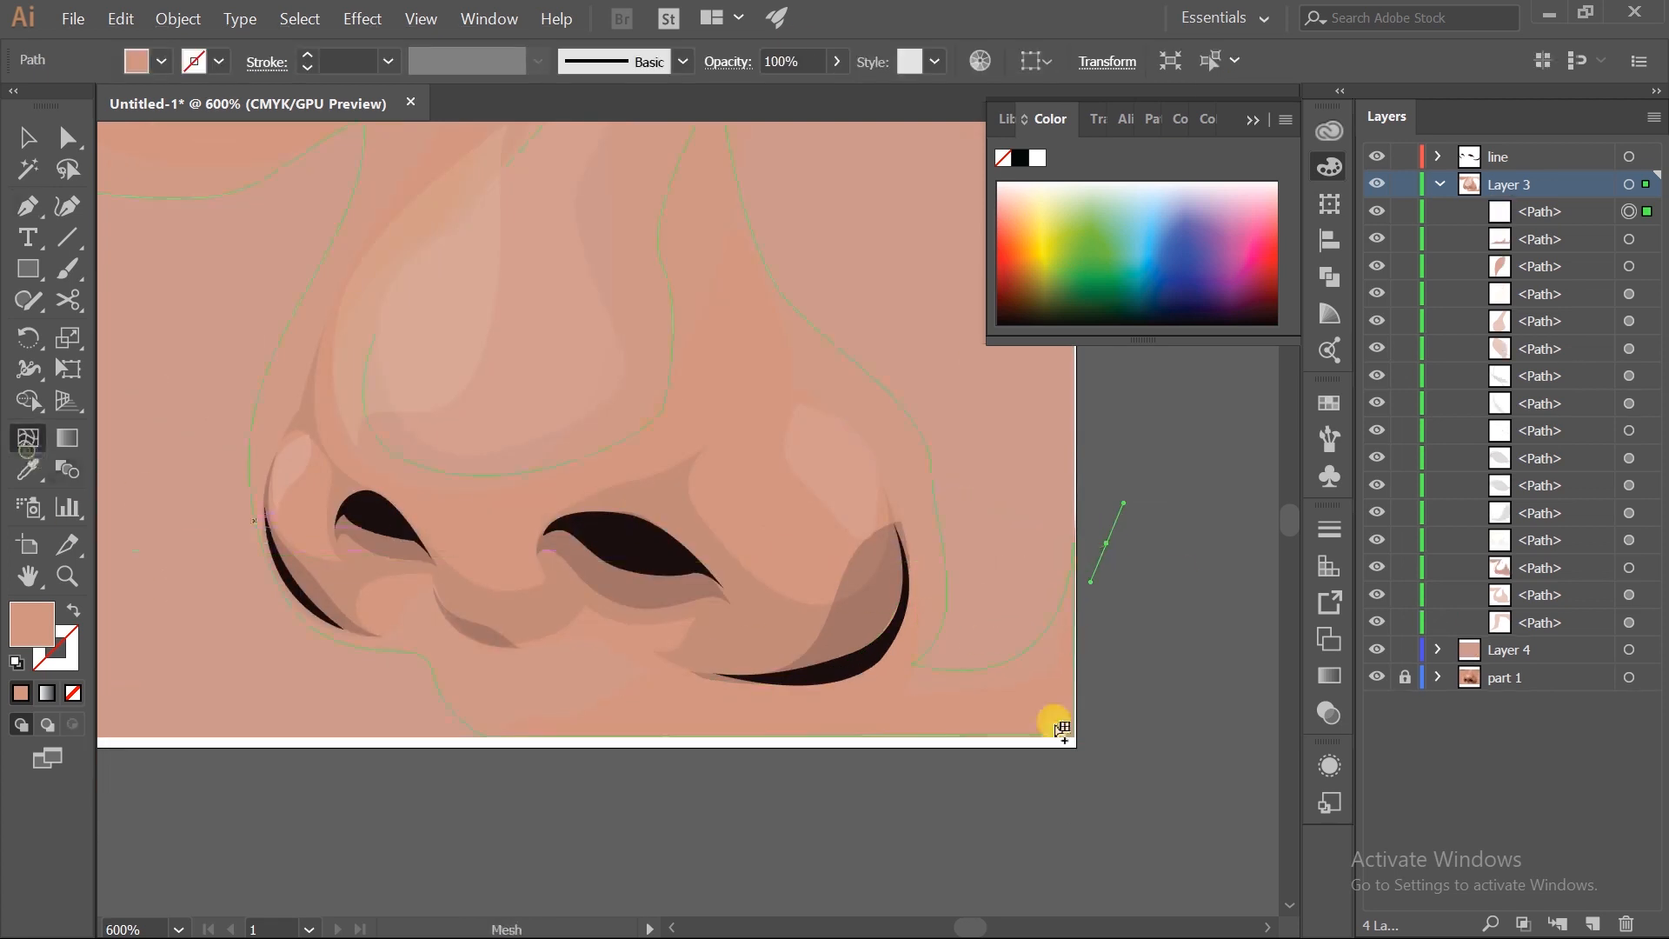
pyautogui.keyDown('ctrl'); pyautogui.click(1023, 705); pyautogui.keyUp('ctrl')
pyautogui.keyDown('ctrl'); pyautogui.click(1022, 705); pyautogui.keyUp('ctrl')
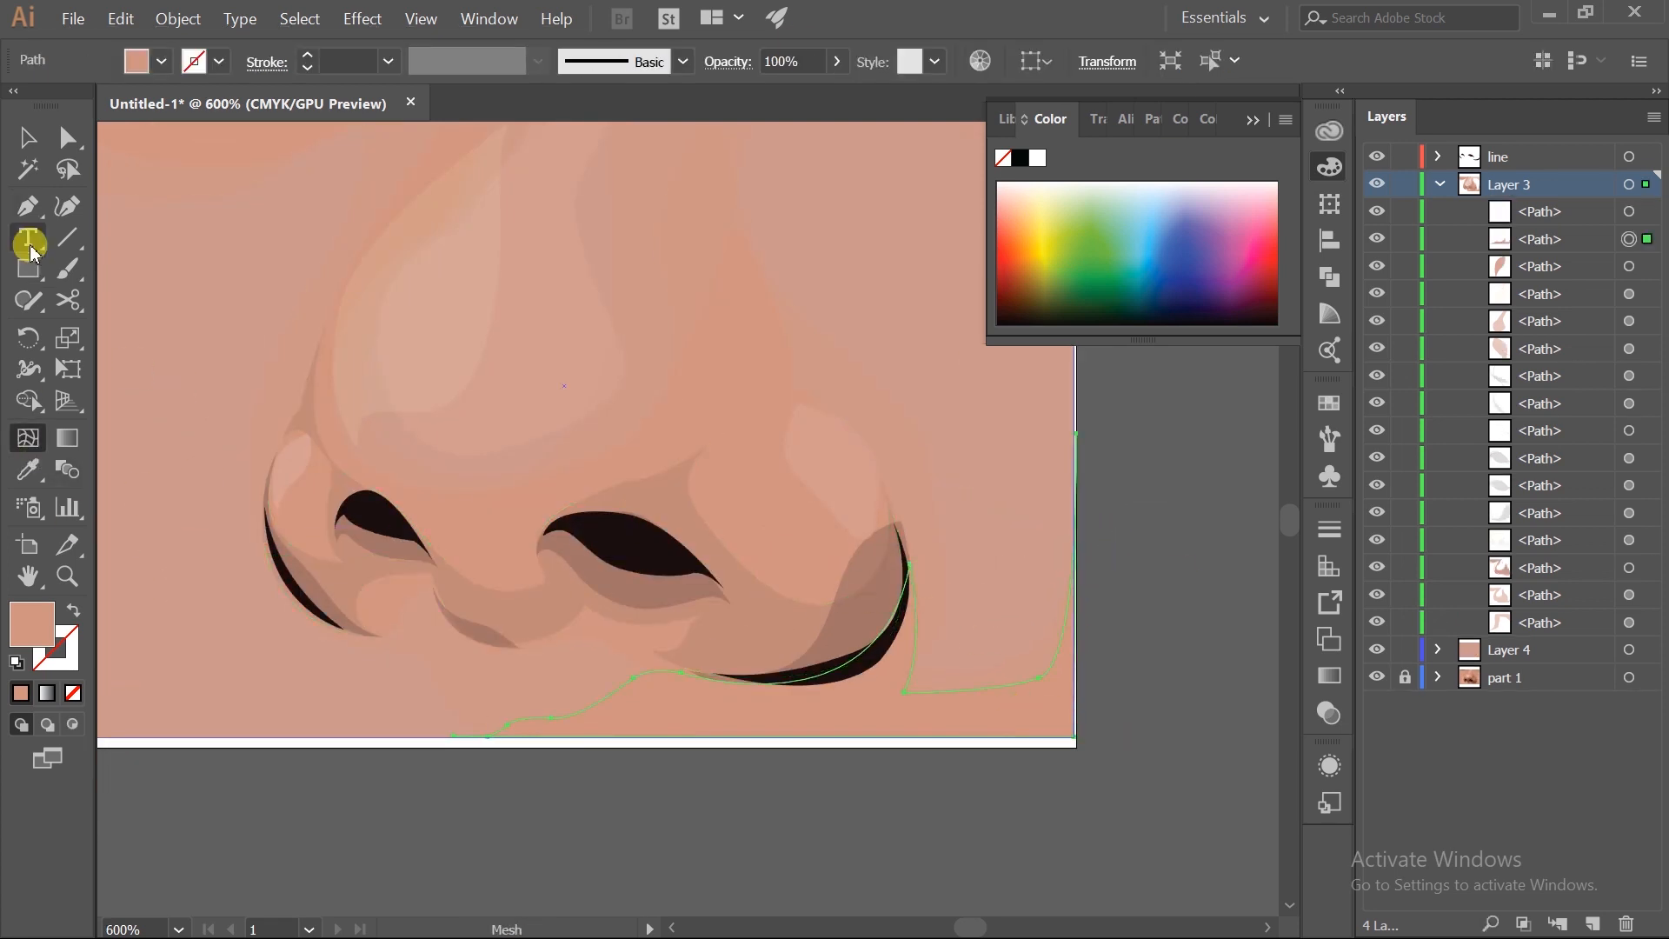
pyautogui.click(28, 470)
pyautogui.click(654, 487)
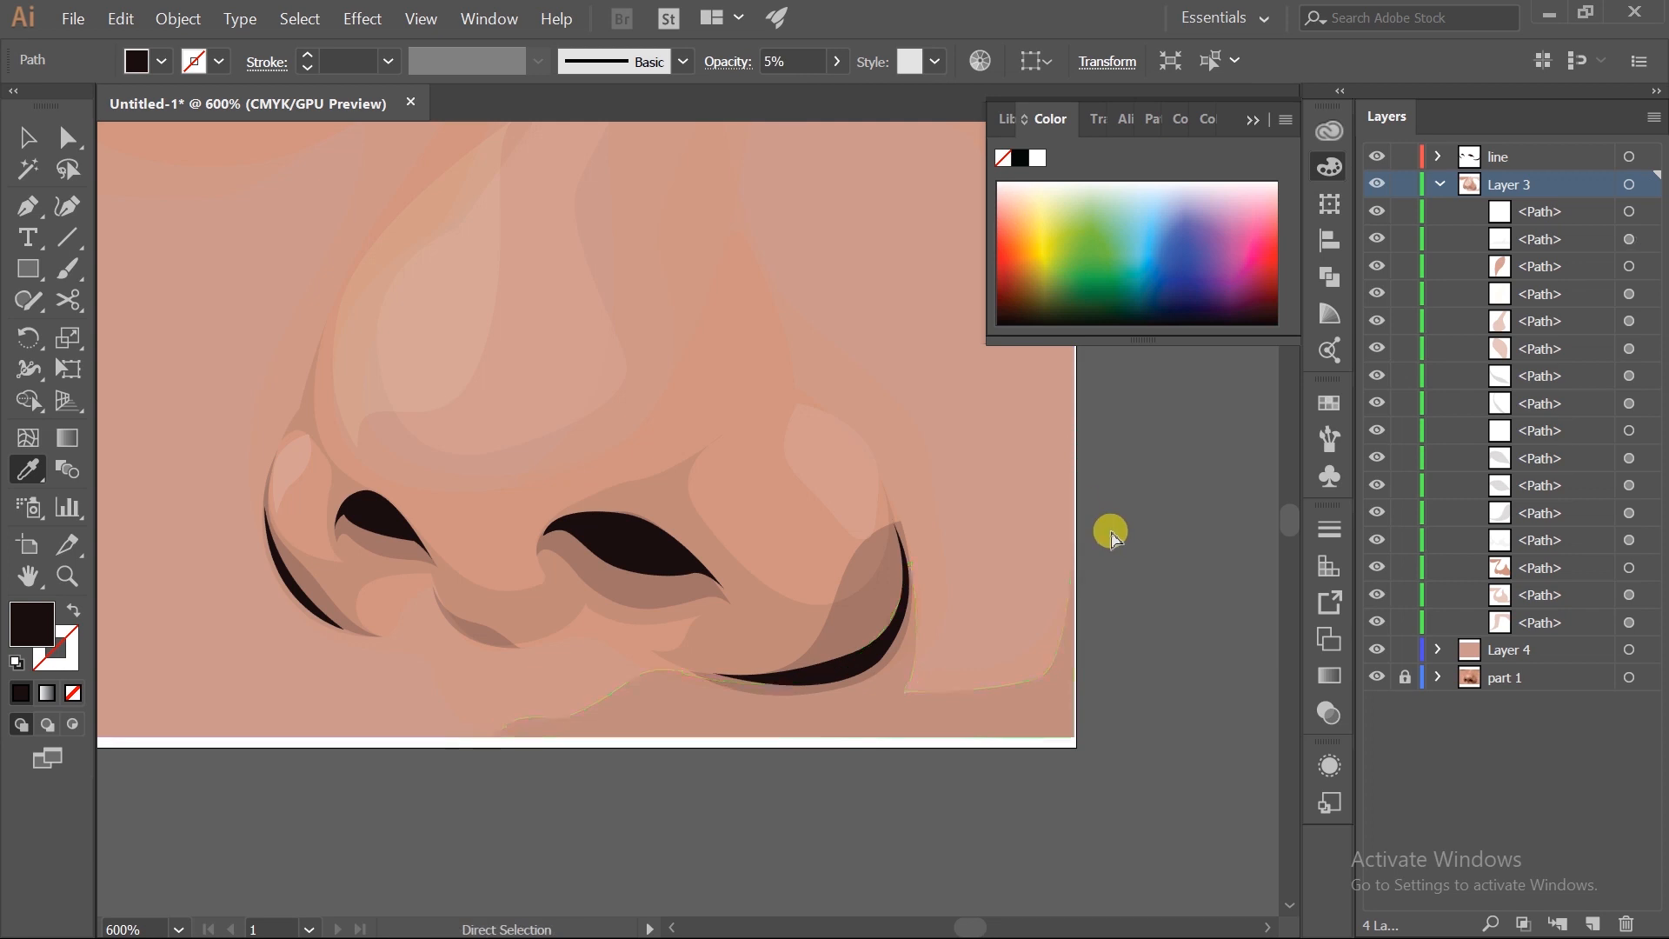
# - Examine the shading across the nose, checking the lower shadow shapes and the bridge highlight
pyautogui.scroll(-2, 1112, 527)
pyautogui.moveTo(973, 484); pyautogui.dragTo(983, 527)
pyautogui.keyDown('ctrl'); pyautogui.click(1037, 673); pyautogui.keyUp('ctrl')
pyautogui.scroll(1, 975, 589)
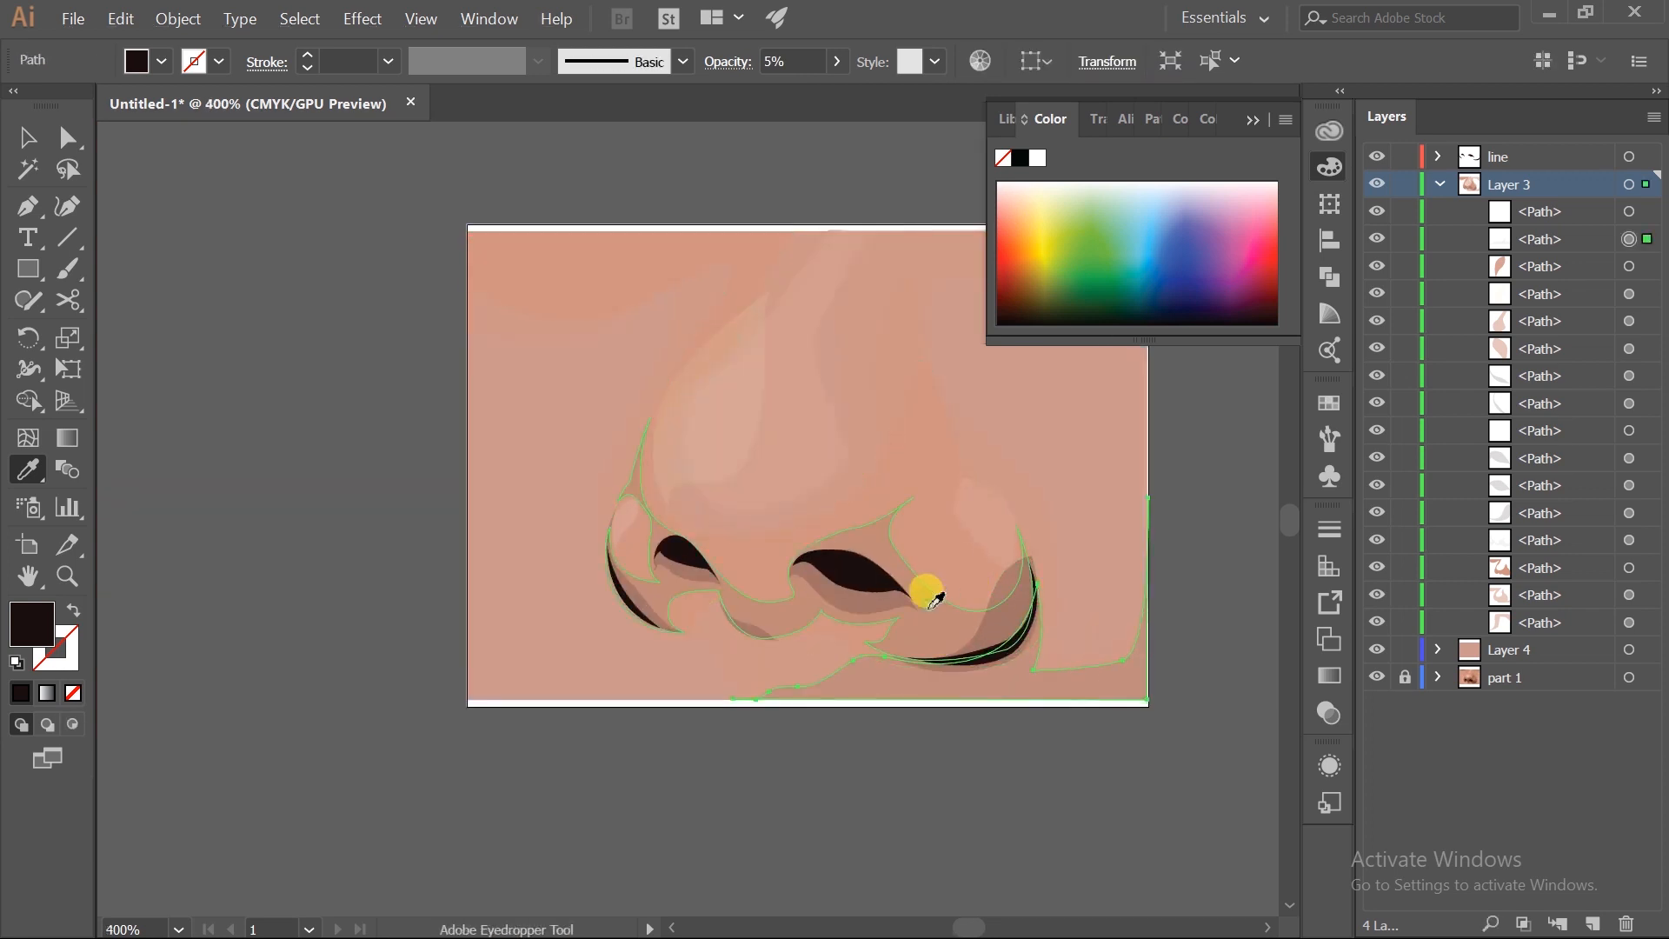
pyautogui.scroll(-1, 813, 57)
pyautogui.keyDown('ctrl'); pyautogui.click(1190, 466); pyautogui.keyUp('ctrl')
pyautogui.scroll(-1, 1102, 493)
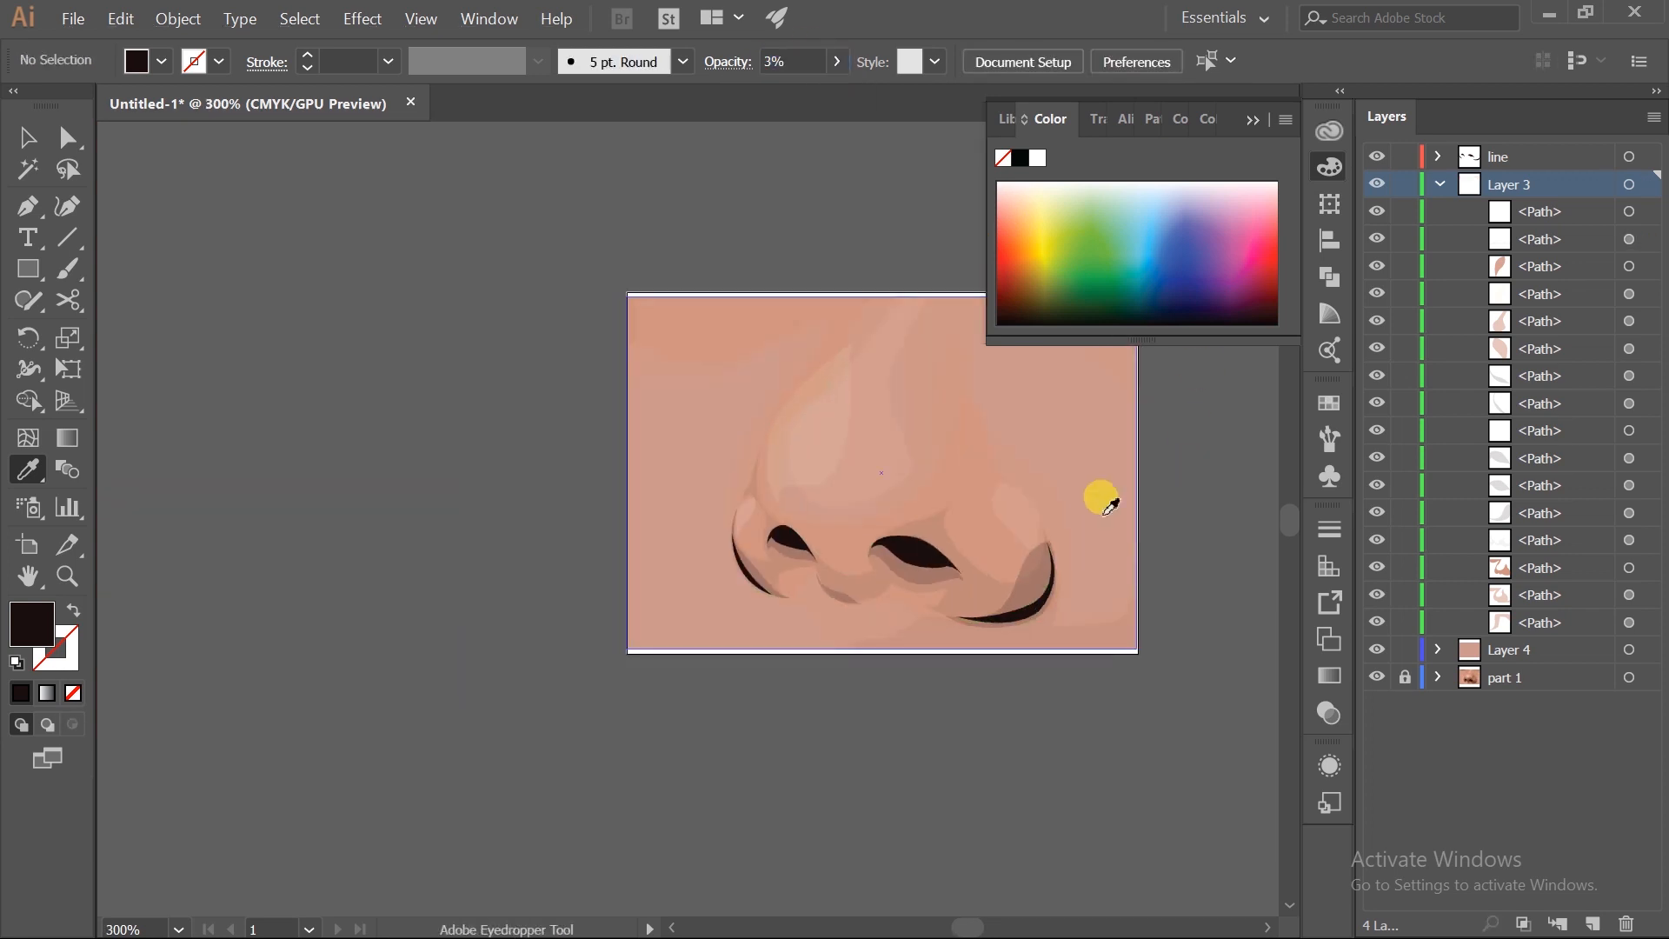
pyautogui.moveTo(1030, 404); pyautogui.dragTo(1018, 480)
pyautogui.keyDown('ctrl'); pyautogui.click(863, 506); pyautogui.keyUp('ctrl')
pyautogui.scroll(1, 1043, 469)
# - Start a shadow shape at the artwork's upper edge beside the bridge and curve it down to the top of the right nostril wing
pyautogui.press('p')
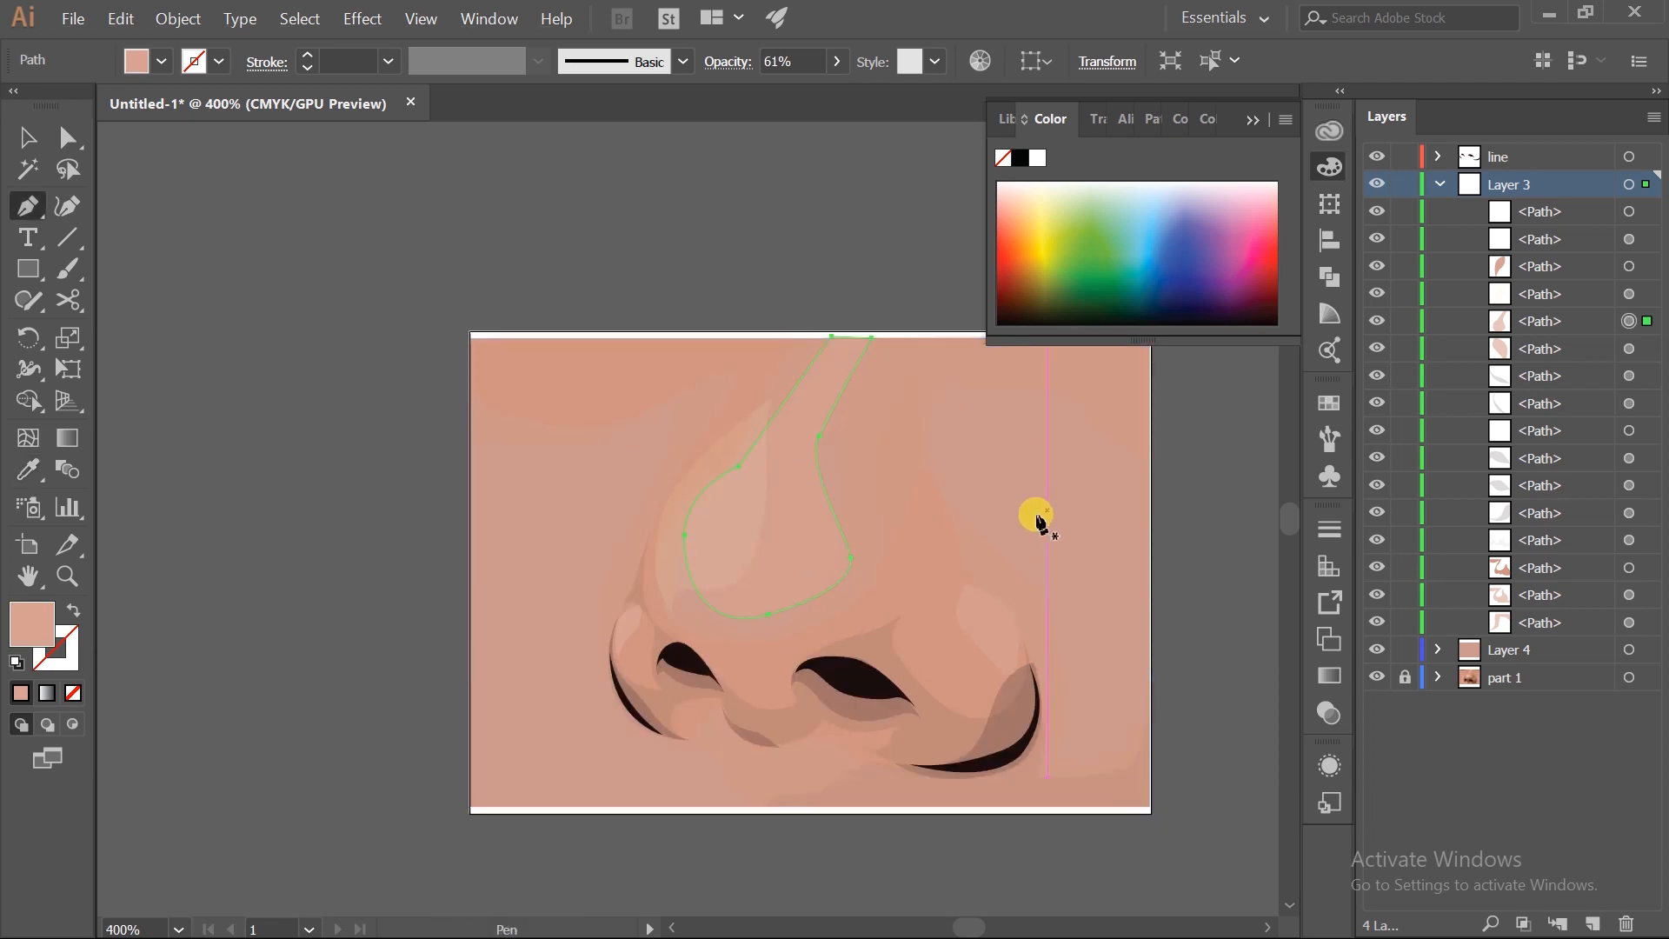
pyautogui.scroll(1, 988, 569)
pyautogui.keyDown('ctrl'); pyautogui.click(840, 677); pyautogui.keyUp('ctrl')
pyautogui.scroll(1, 905, 379)
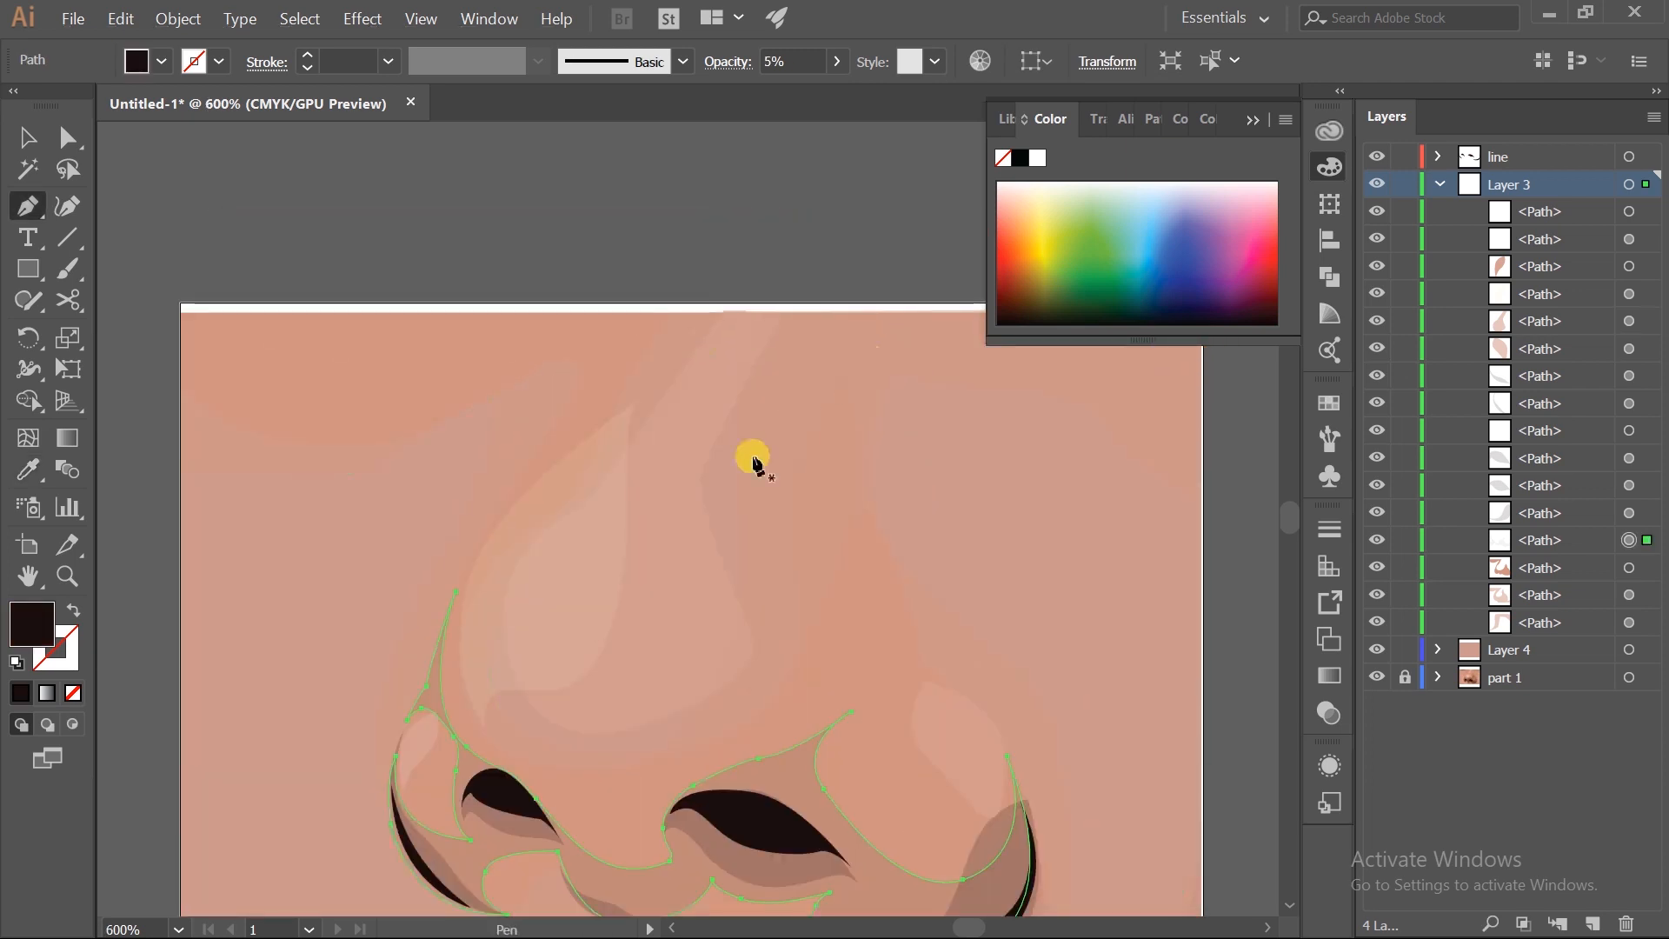
pyautogui.hscroll(1, 749, 348)
pyautogui.click(716, 303)
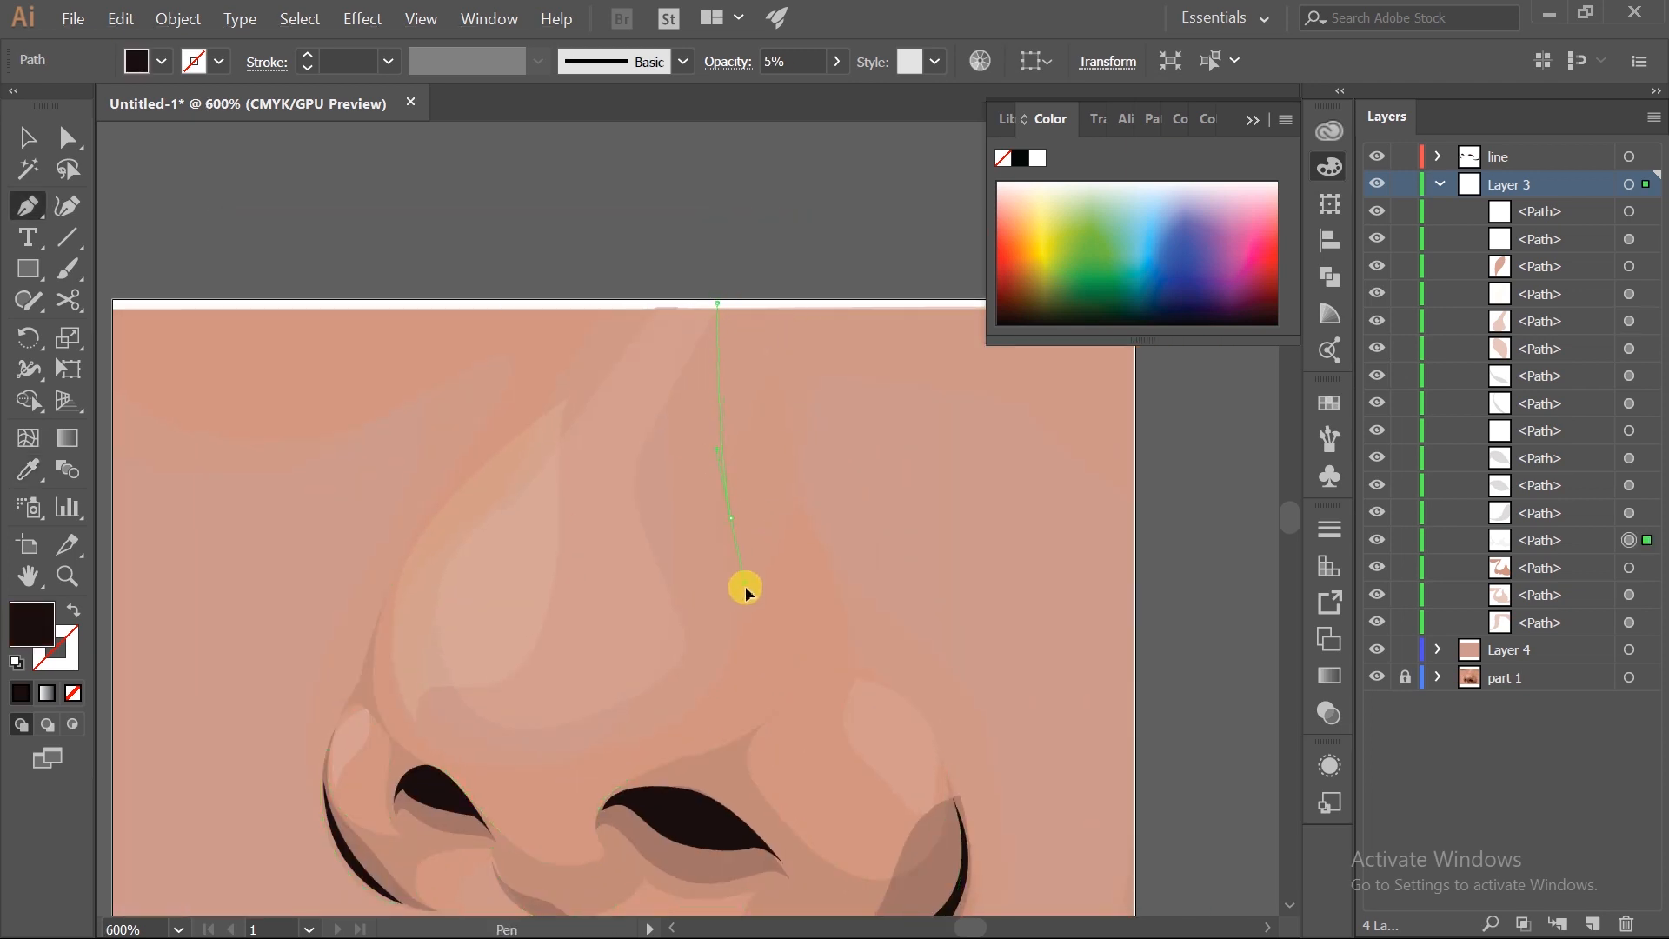
pyautogui.moveTo(745, 588); pyautogui.dragTo(764, 668)
pyautogui.click(891, 689)
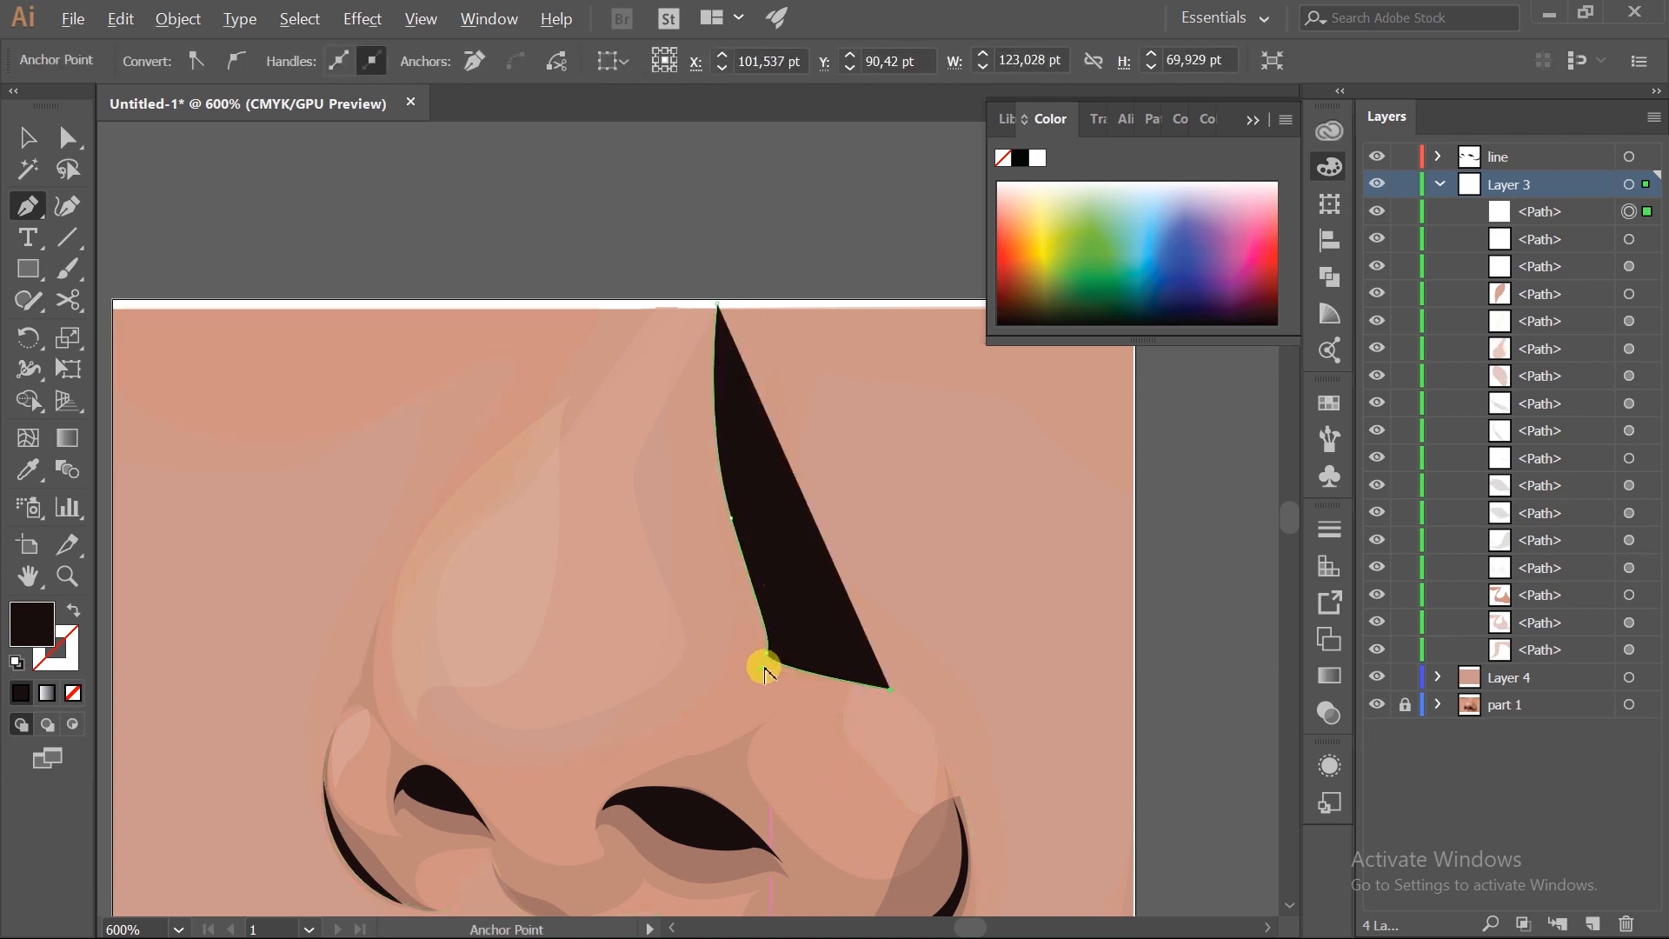
# - Continue the shadow outline up the cheek side, across to the artwork's right edge, and close it along the upper edge
pyautogui.scroll(1, 865, 563)
pyautogui.hscroll(1, 864, 563)
pyautogui.moveTo(757, 570); pyautogui.dragTo(762, 497)
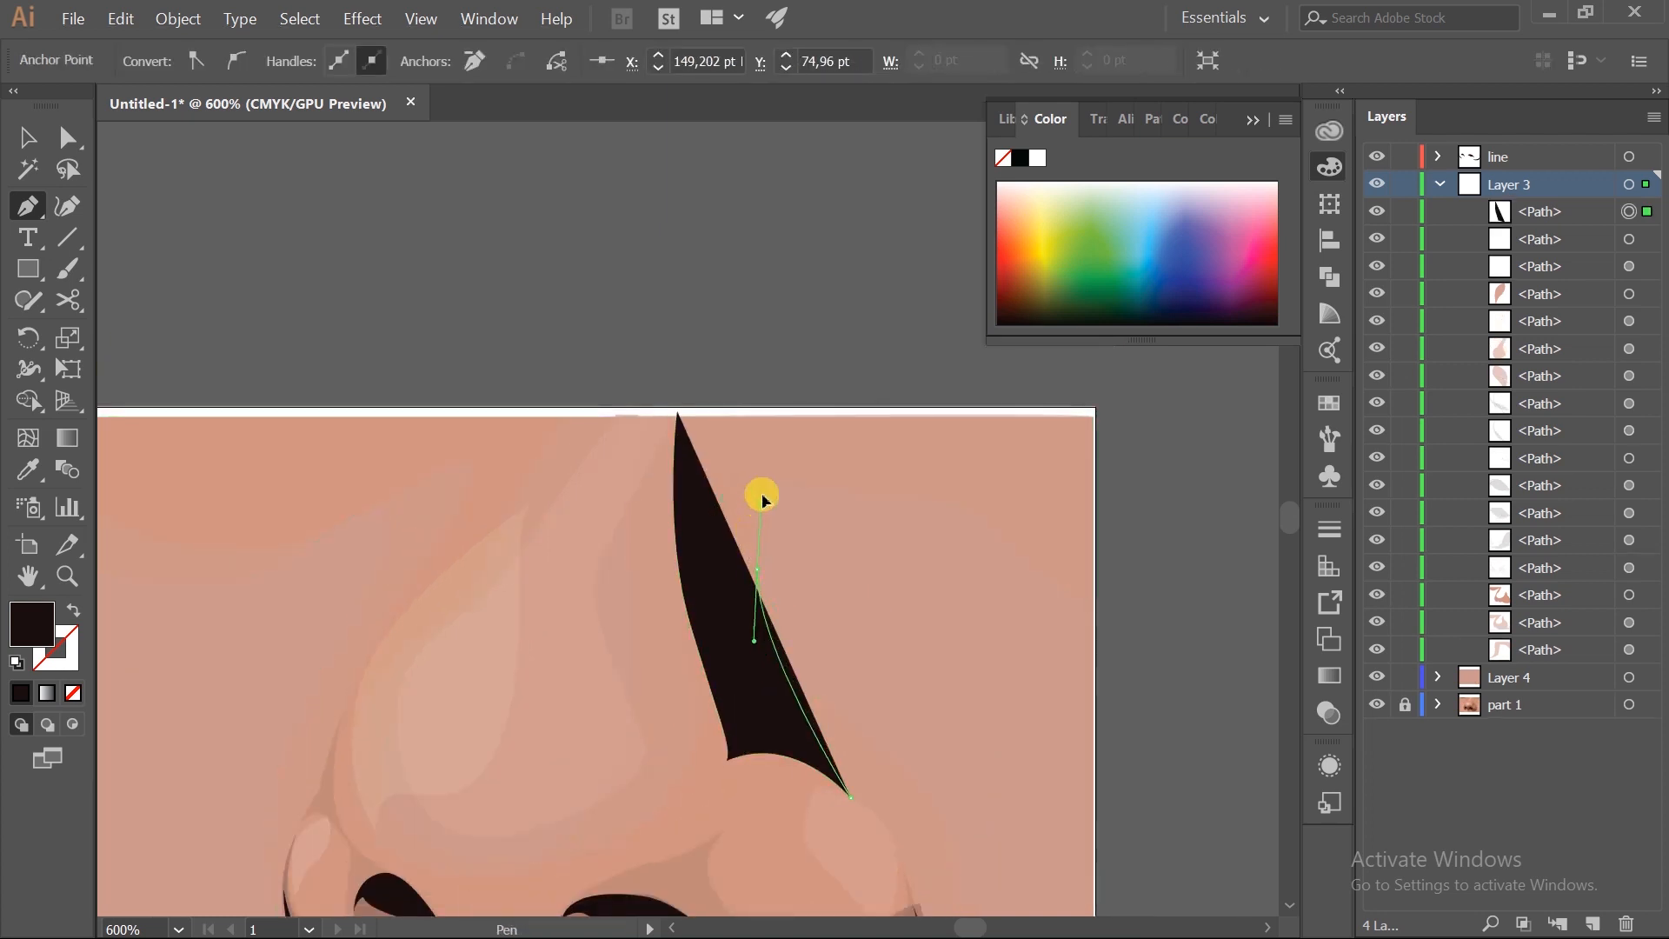
pyautogui.click(778, 420)
pyautogui.click(1092, 450)
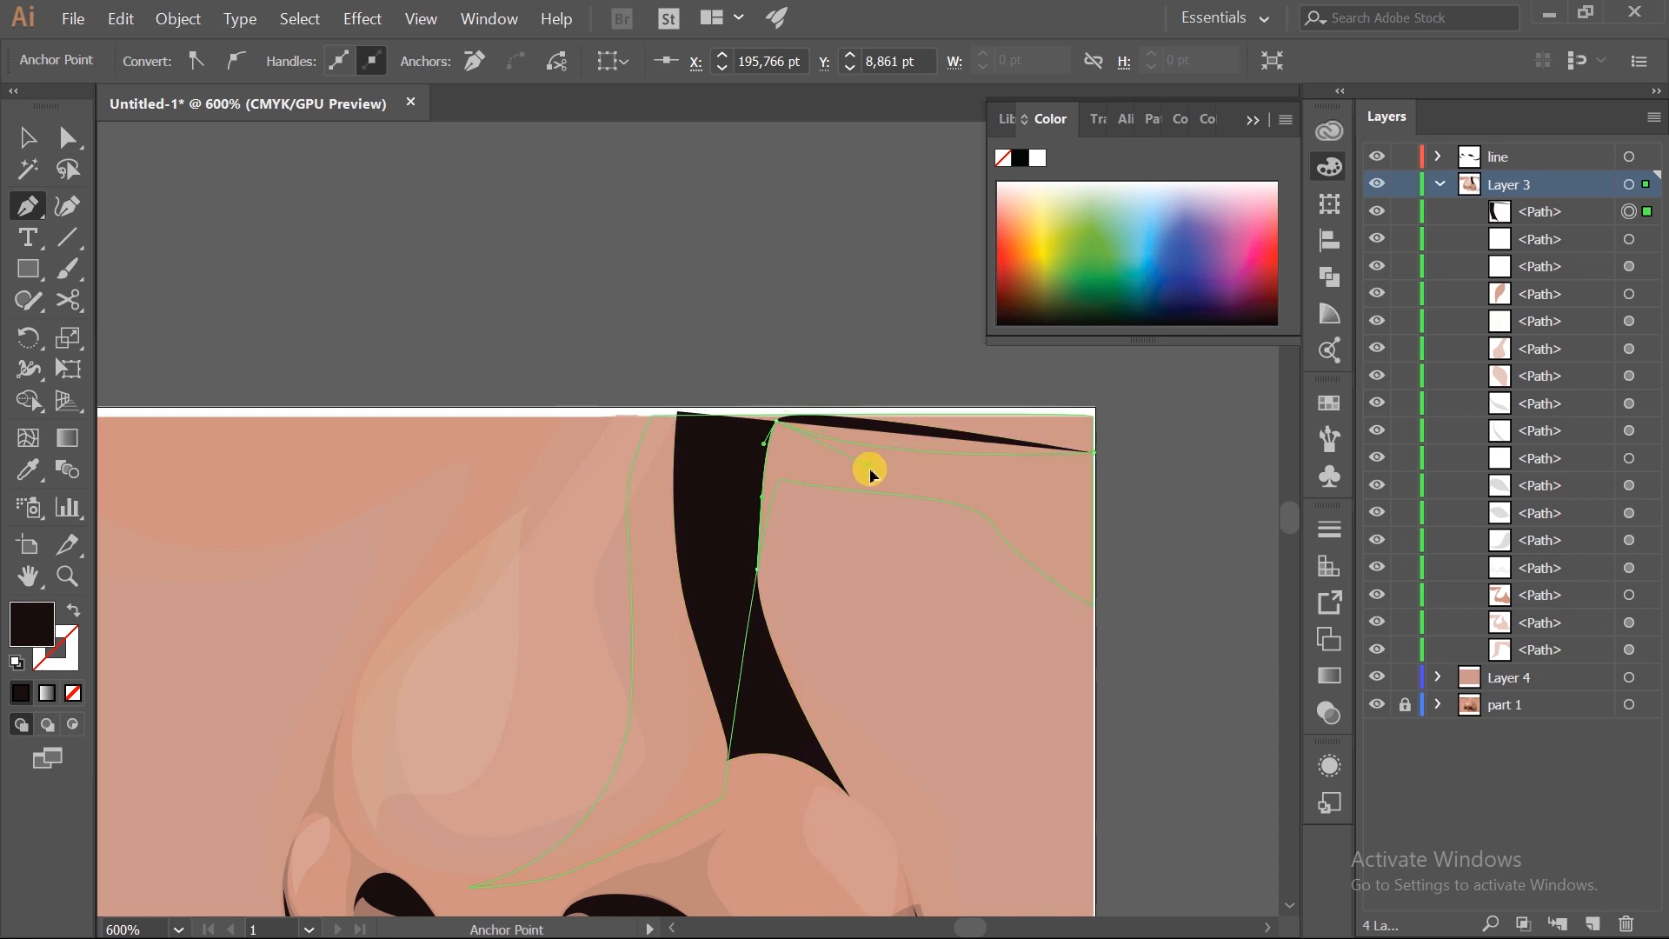
pyautogui.click(1092, 416)
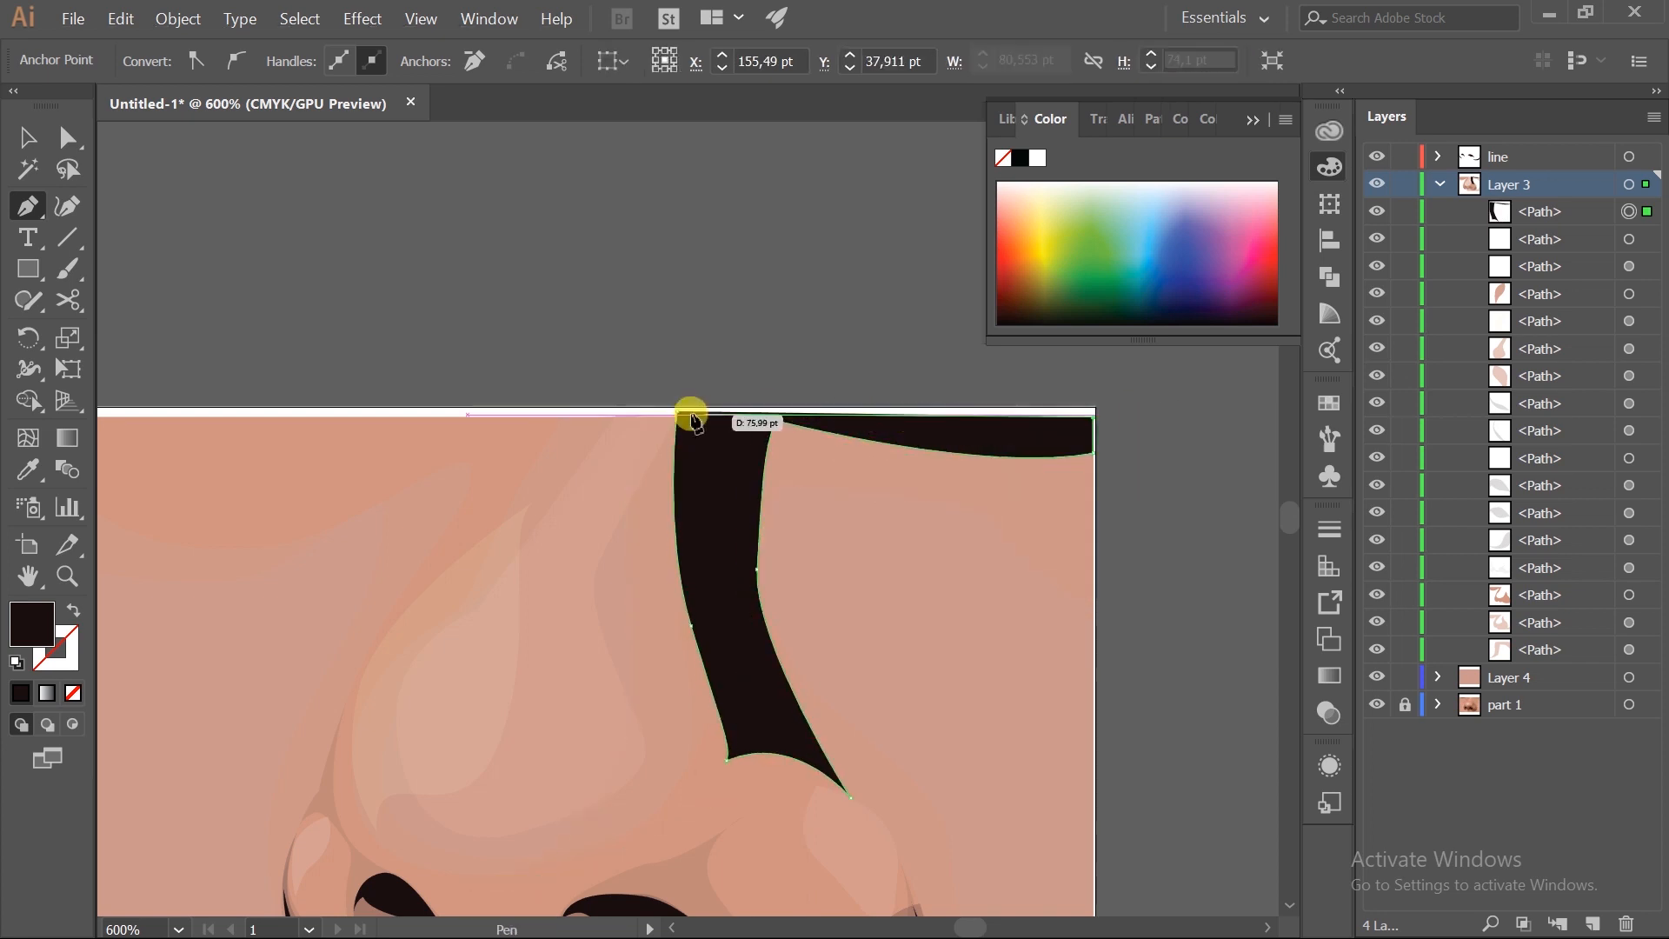
pyautogui.click(693, 418)
# - Give the bridge-side shadow the near-black 15% opacity fill sampled from the right nostril wing's shadow, then deselect it
pyautogui.scroll(-3, 672, 626)
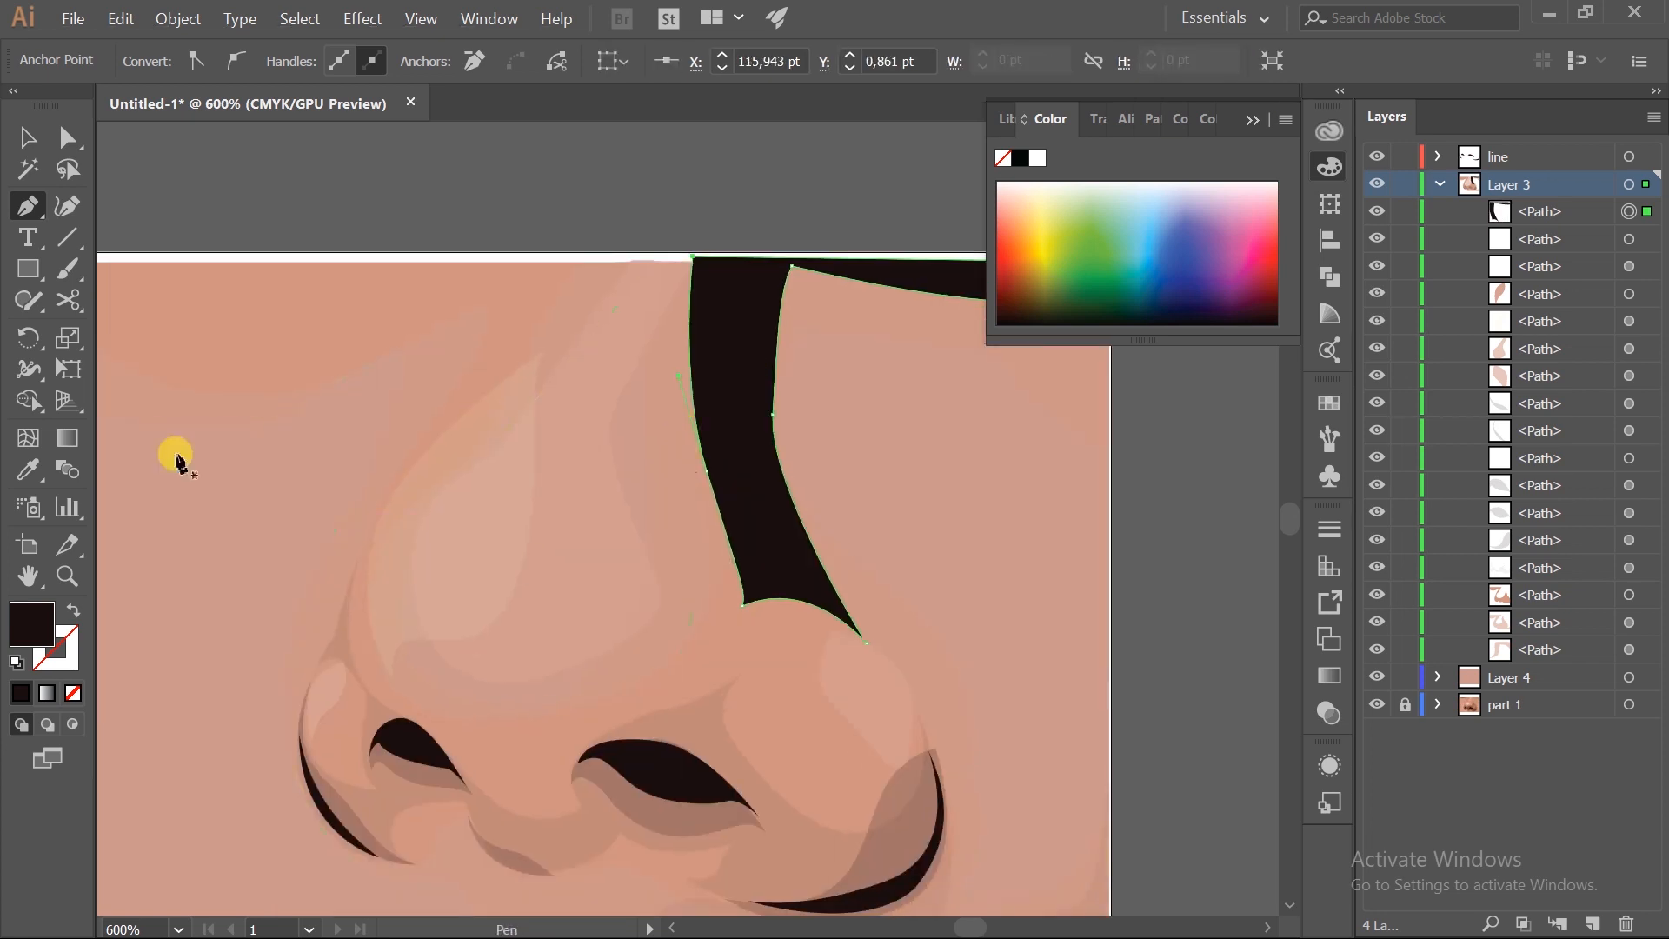
pyautogui.click(39, 469)
pyautogui.click(895, 784)
pyautogui.scroll(-2, 1159, 608)
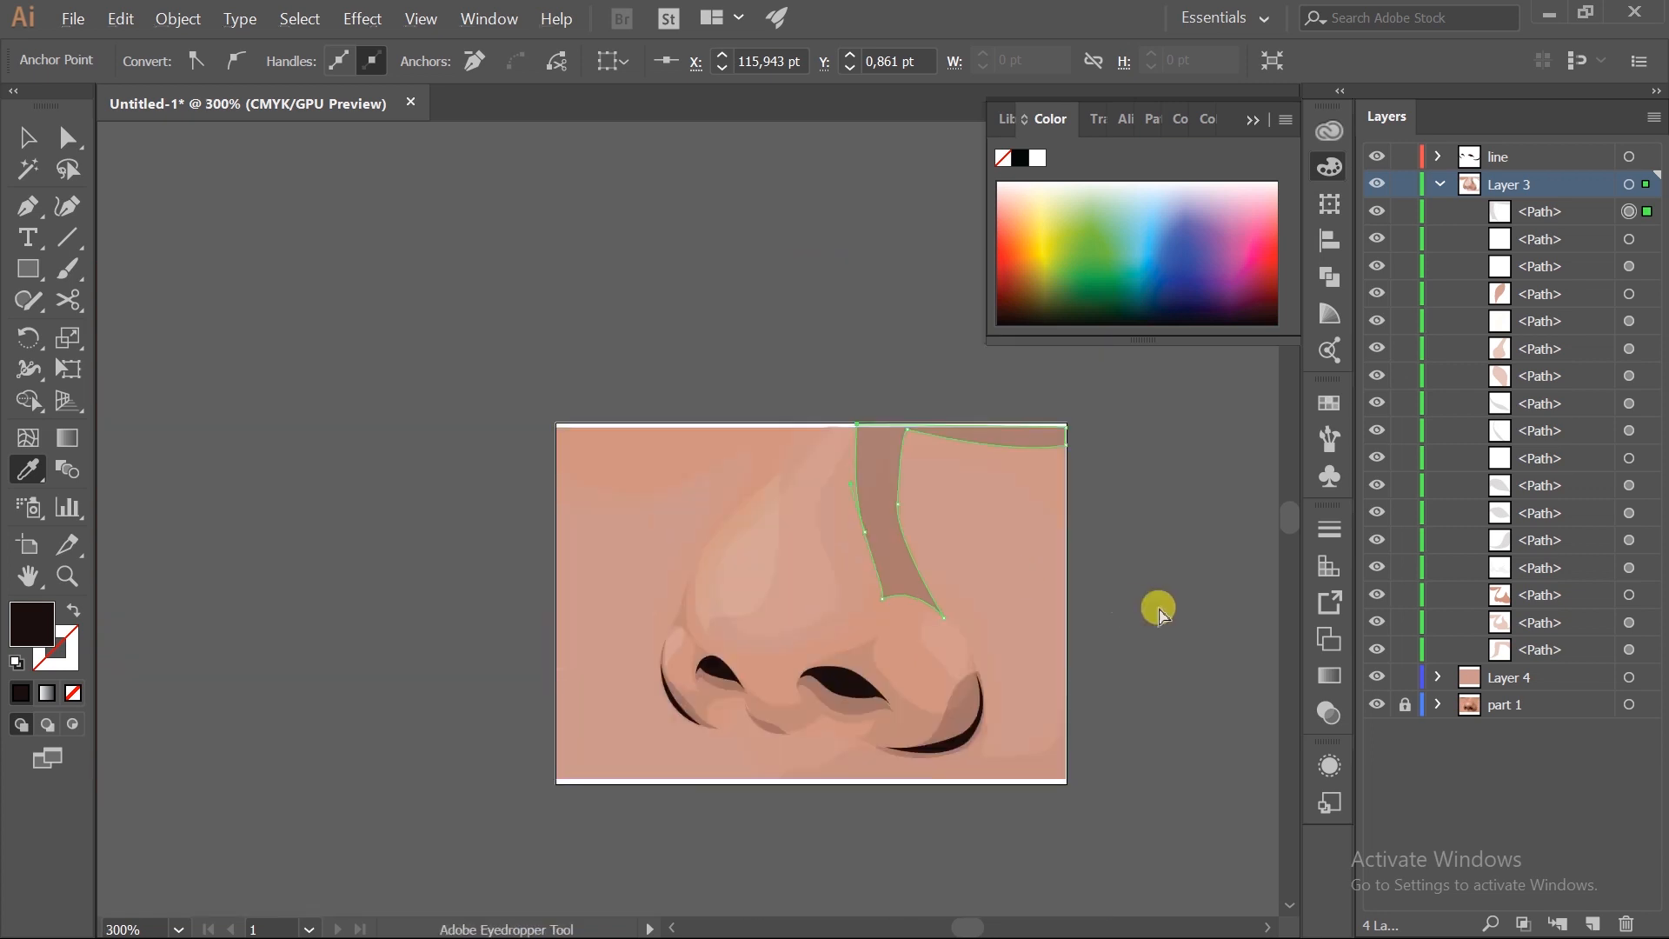
pyautogui.keyDown('ctrl'); pyautogui.click(1159, 608); pyautogui.keyUp('ctrl')
pyautogui.scroll(-1, 1101, 601)
# - Reshape the bridge-side shadow by shifting its upper and inner-curve anchors toward the cheek and extending its lower tip along the nostril wing
pyautogui.scroll(2, 1000, 582)
pyautogui.press('a')
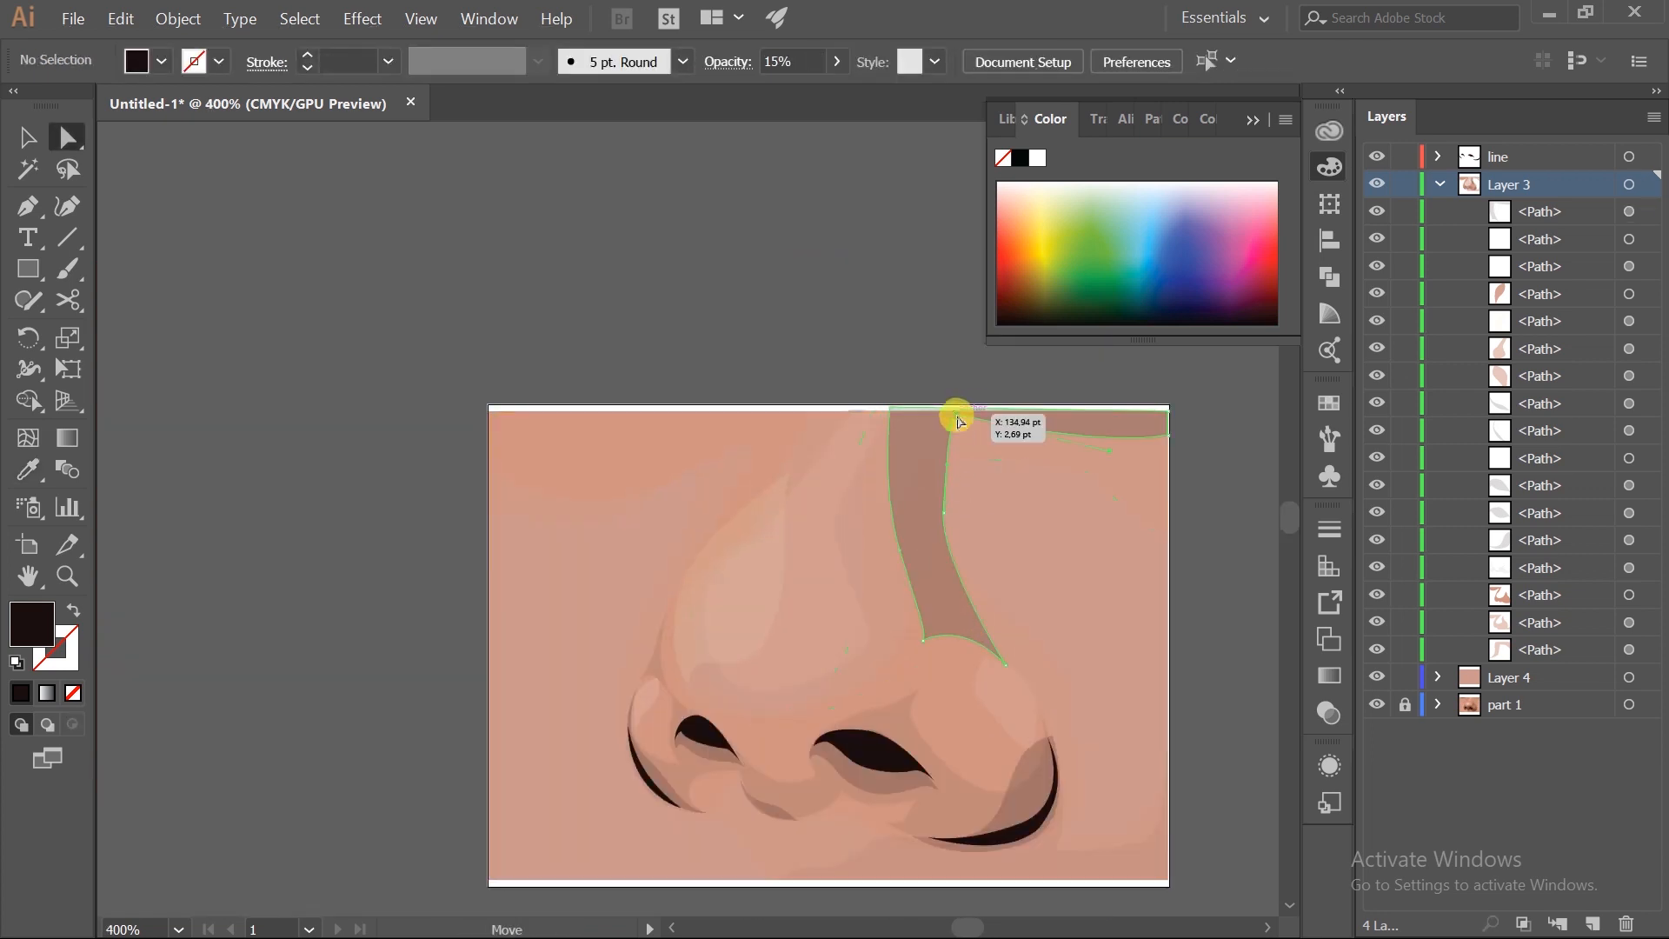
pyautogui.click(984, 422)
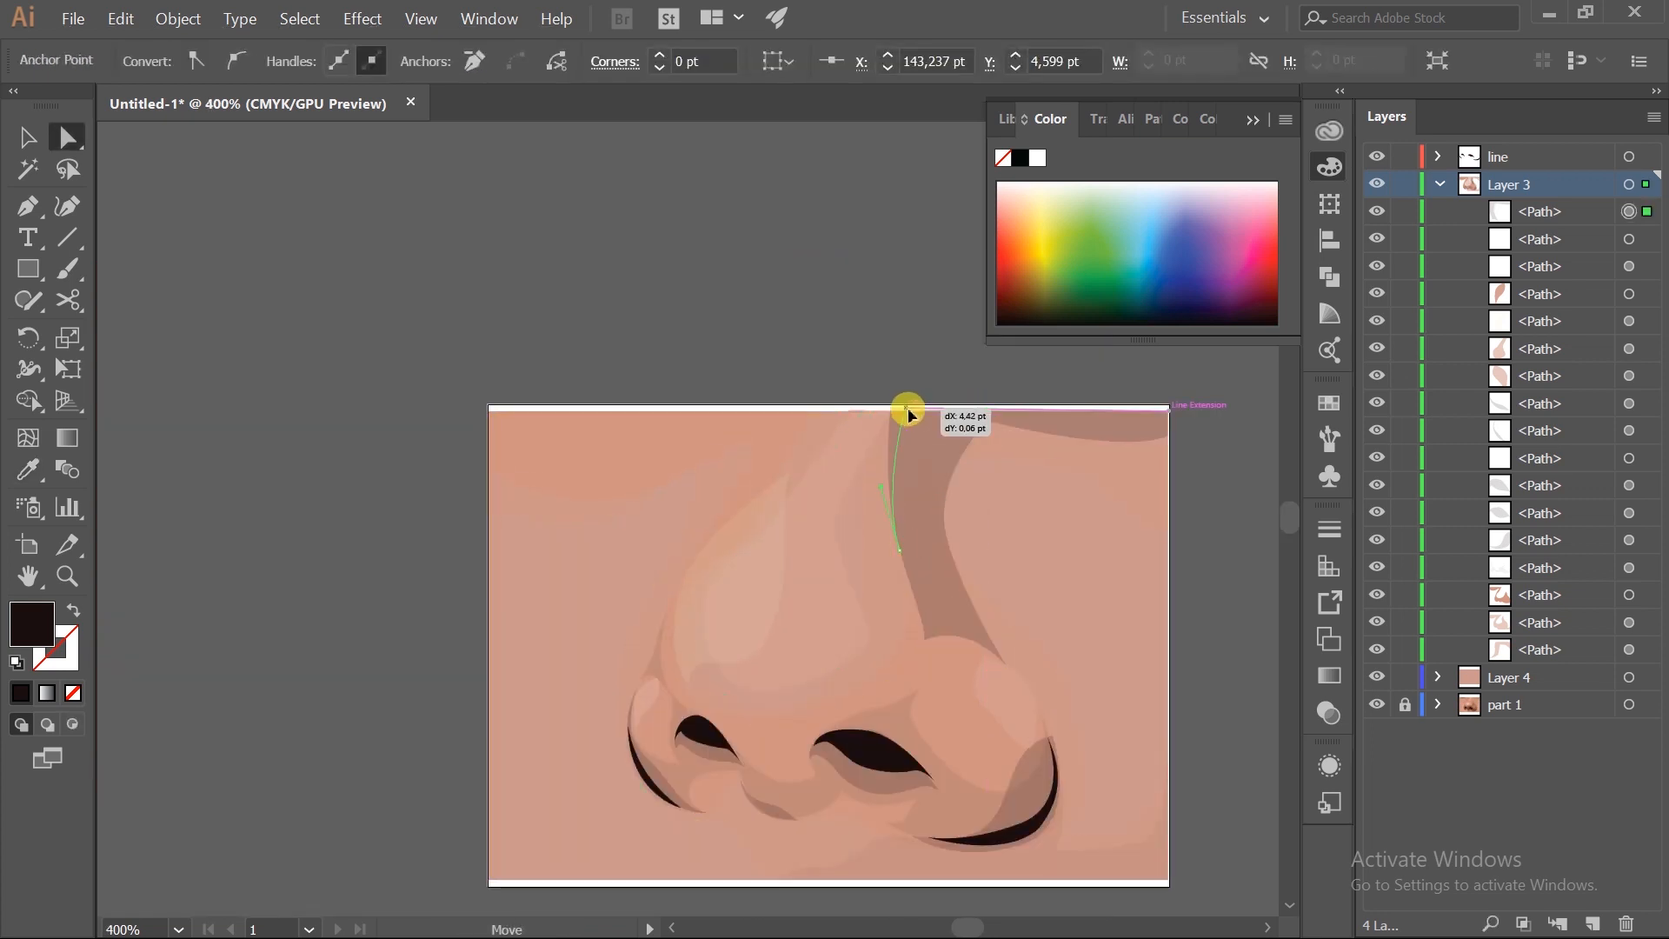
pyautogui.moveTo(909, 416); pyautogui.dragTo(908, 411)
pyautogui.moveTo(950, 521); pyautogui.dragTo(958, 506)
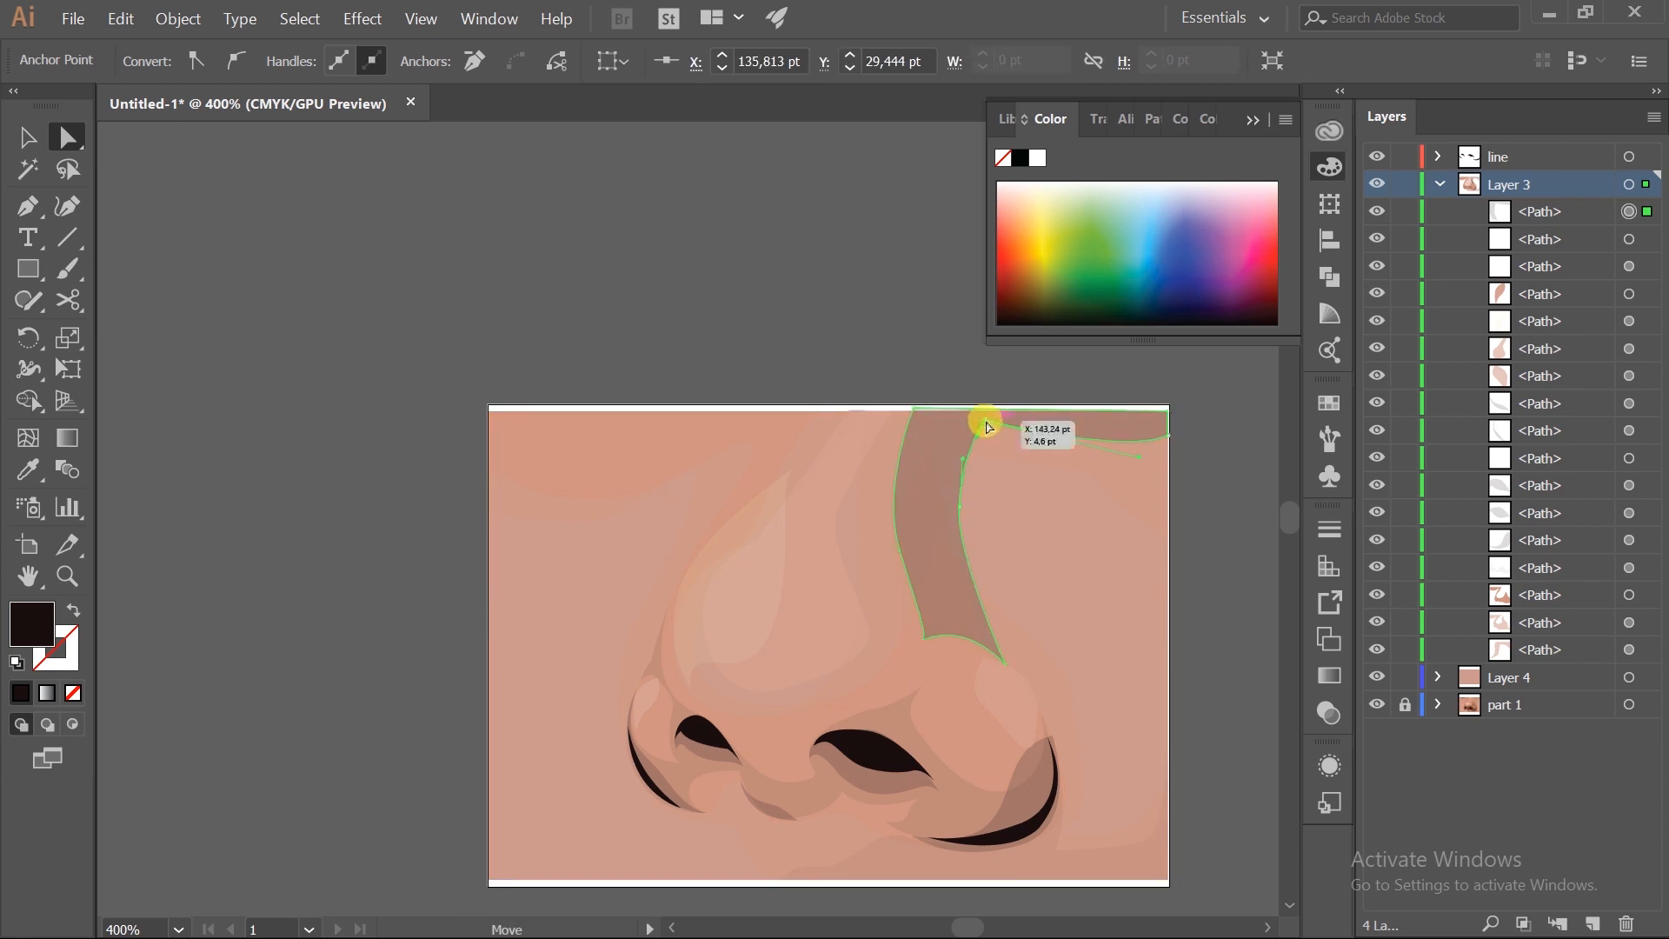
pyautogui.moveTo(1004, 427); pyautogui.dragTo(1001, 424)
pyautogui.click(959, 648)
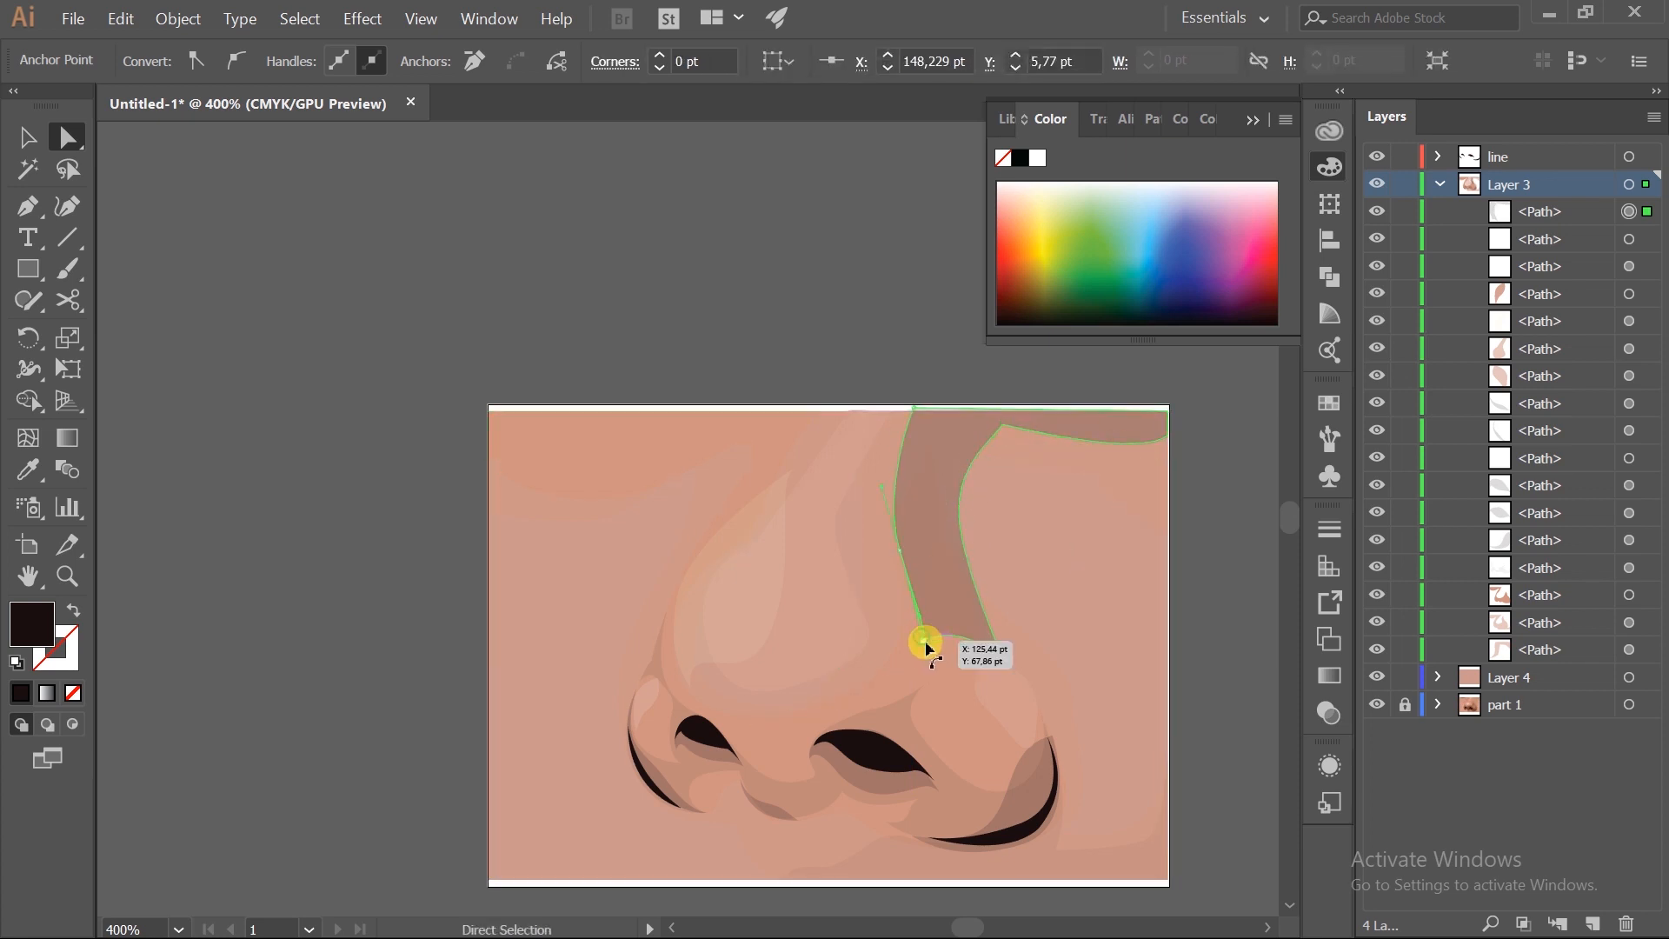
pyautogui.moveTo(926, 647); pyautogui.dragTo(1017, 674)
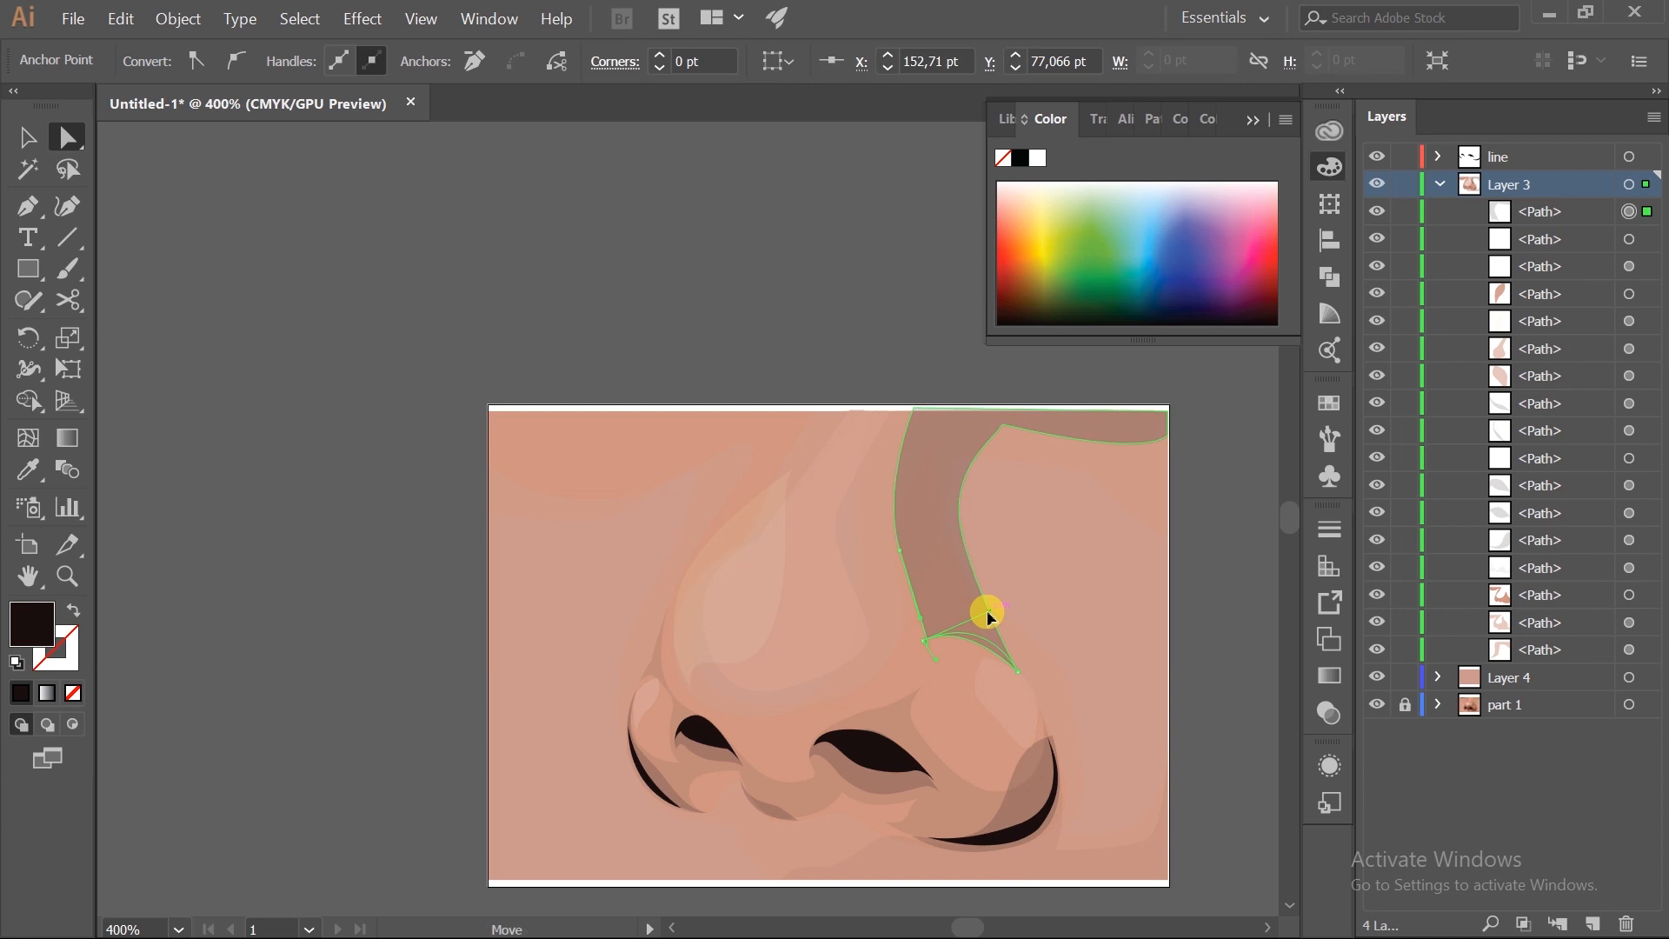
pyautogui.scroll(-2, 988, 611)
pyautogui.click(1145, 633)
# - Select the bridge-side shadow and save its near-black fill colour as a new swatch
pyautogui.scroll(3, 1054, 597)
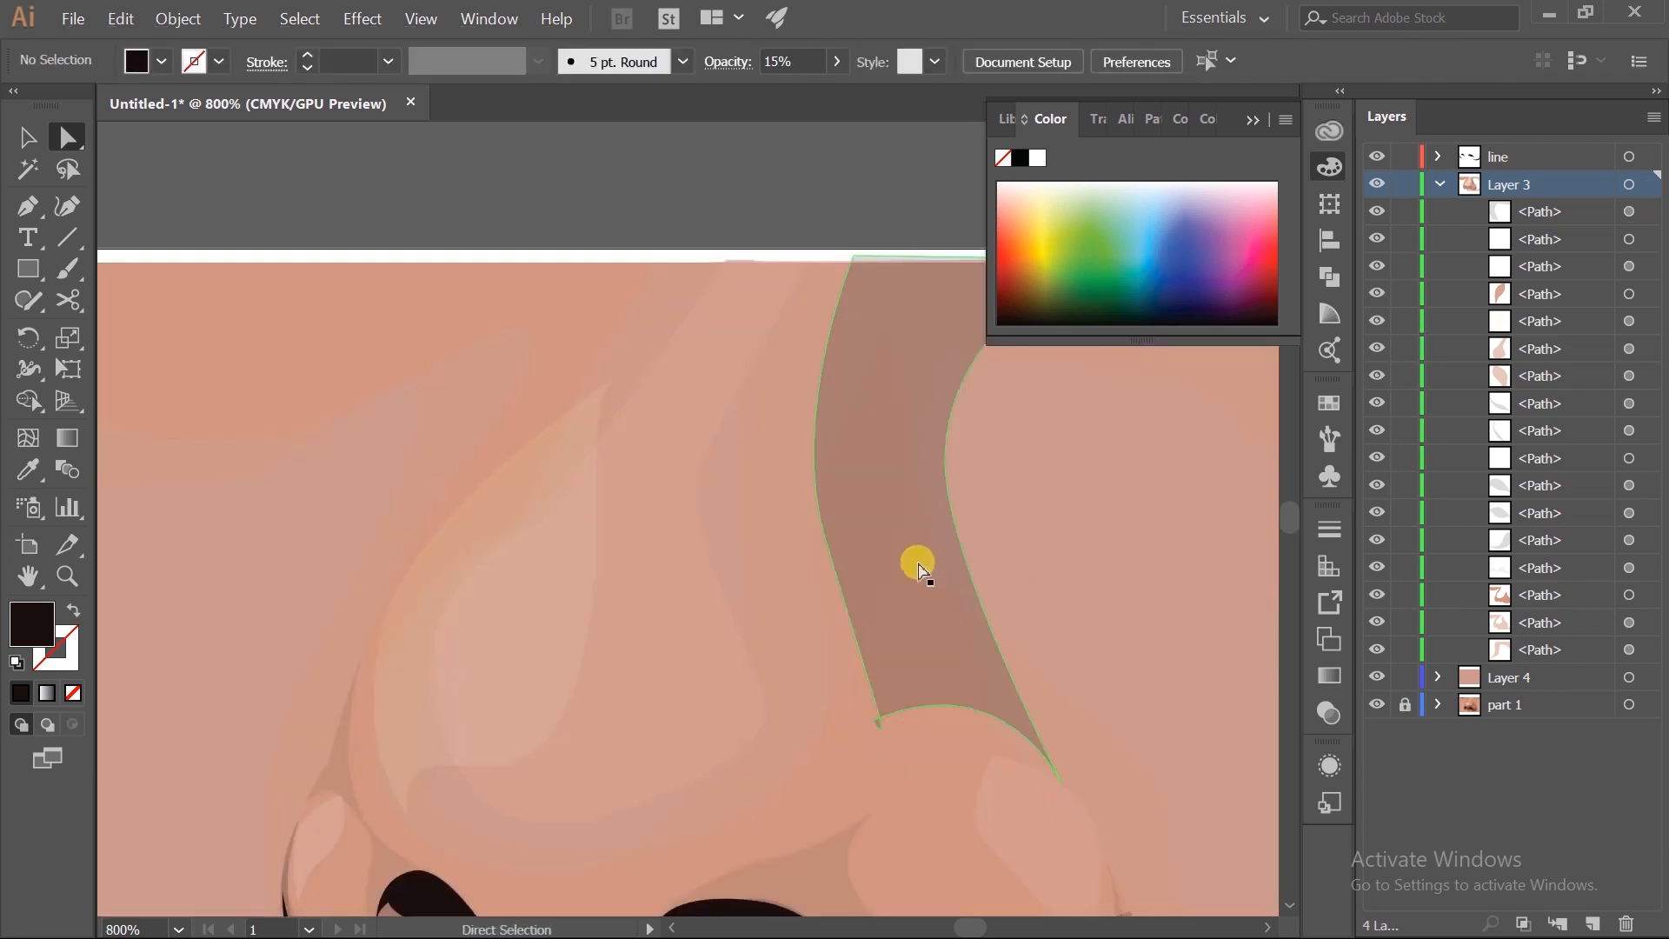
pyautogui.press('v')
pyautogui.click(919, 567)
pyautogui.click(164, 63)
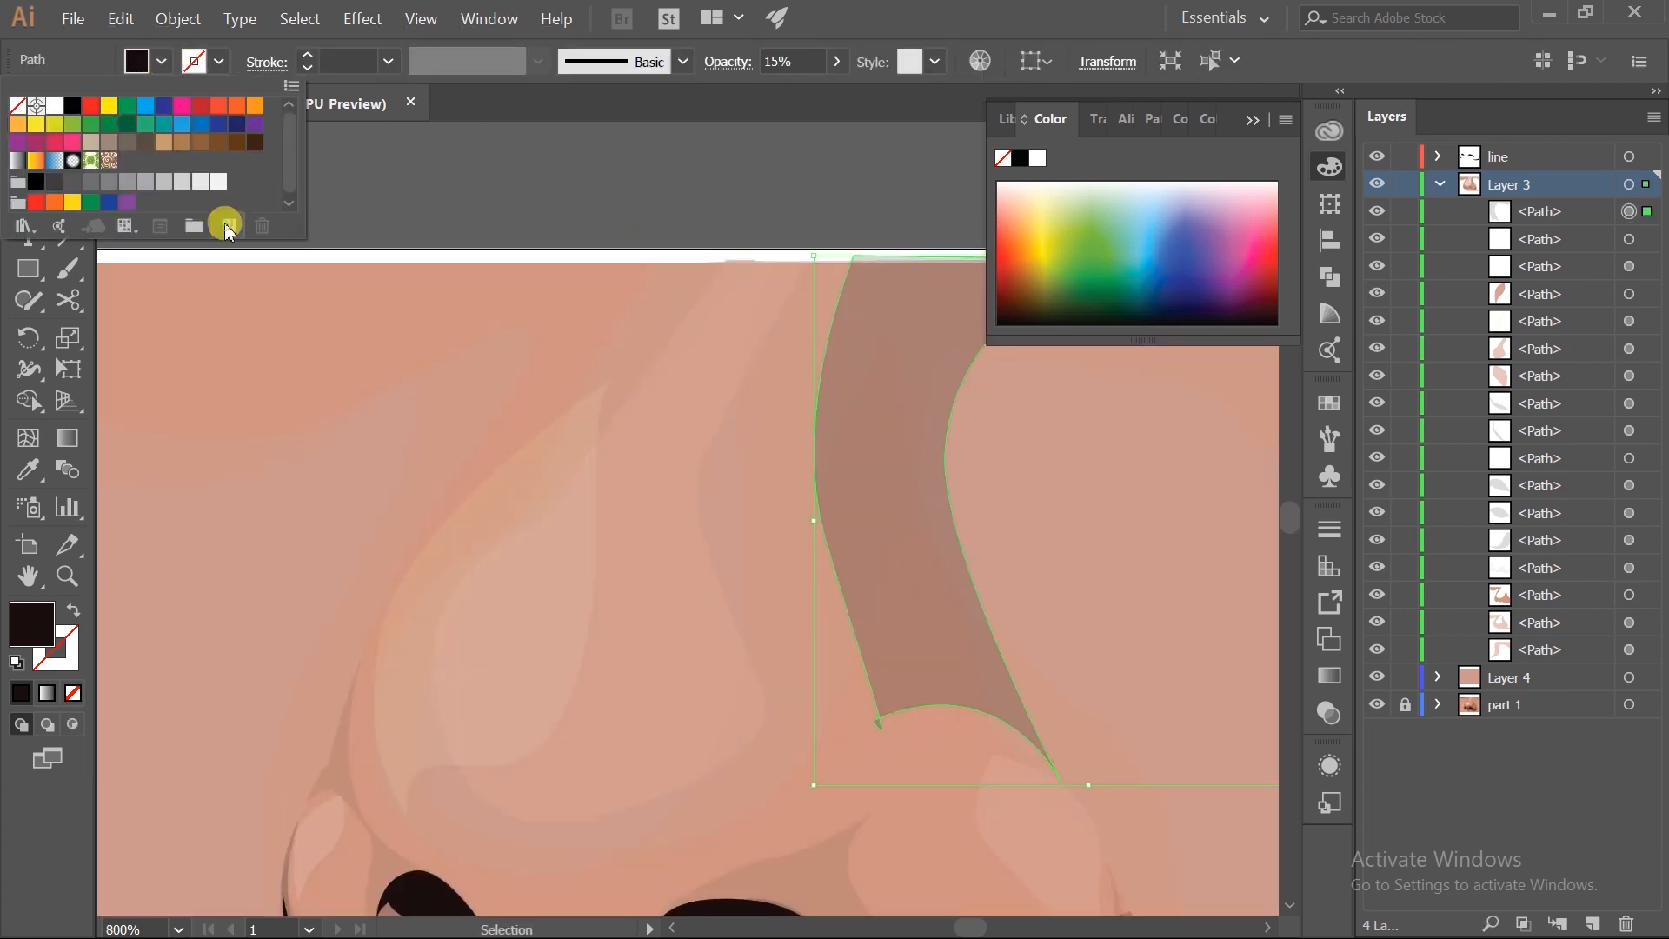
pyautogui.click(228, 228)
pyautogui.click(814, 665)
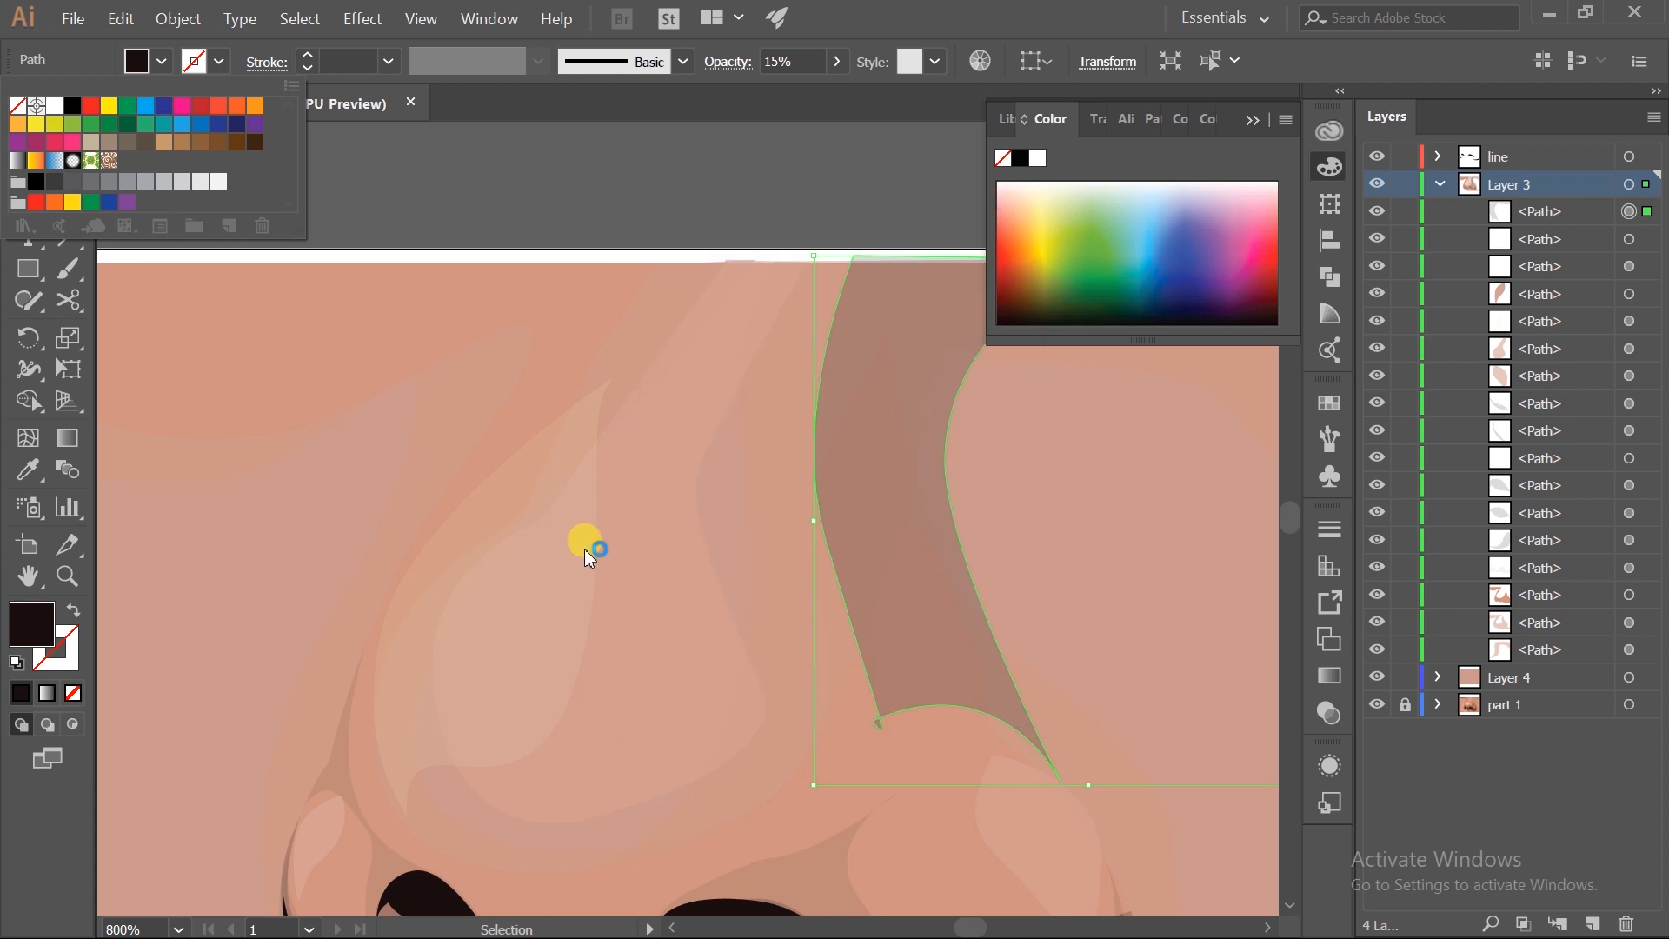
pyautogui.click(90, 444)
# - Apply a linear gradient to the bridge-side shadow, running from its upper edge down toward the nostril wing
pyautogui.moveTo(746, 336); pyautogui.dragTo(403, 324)
pyautogui.click(67, 438)
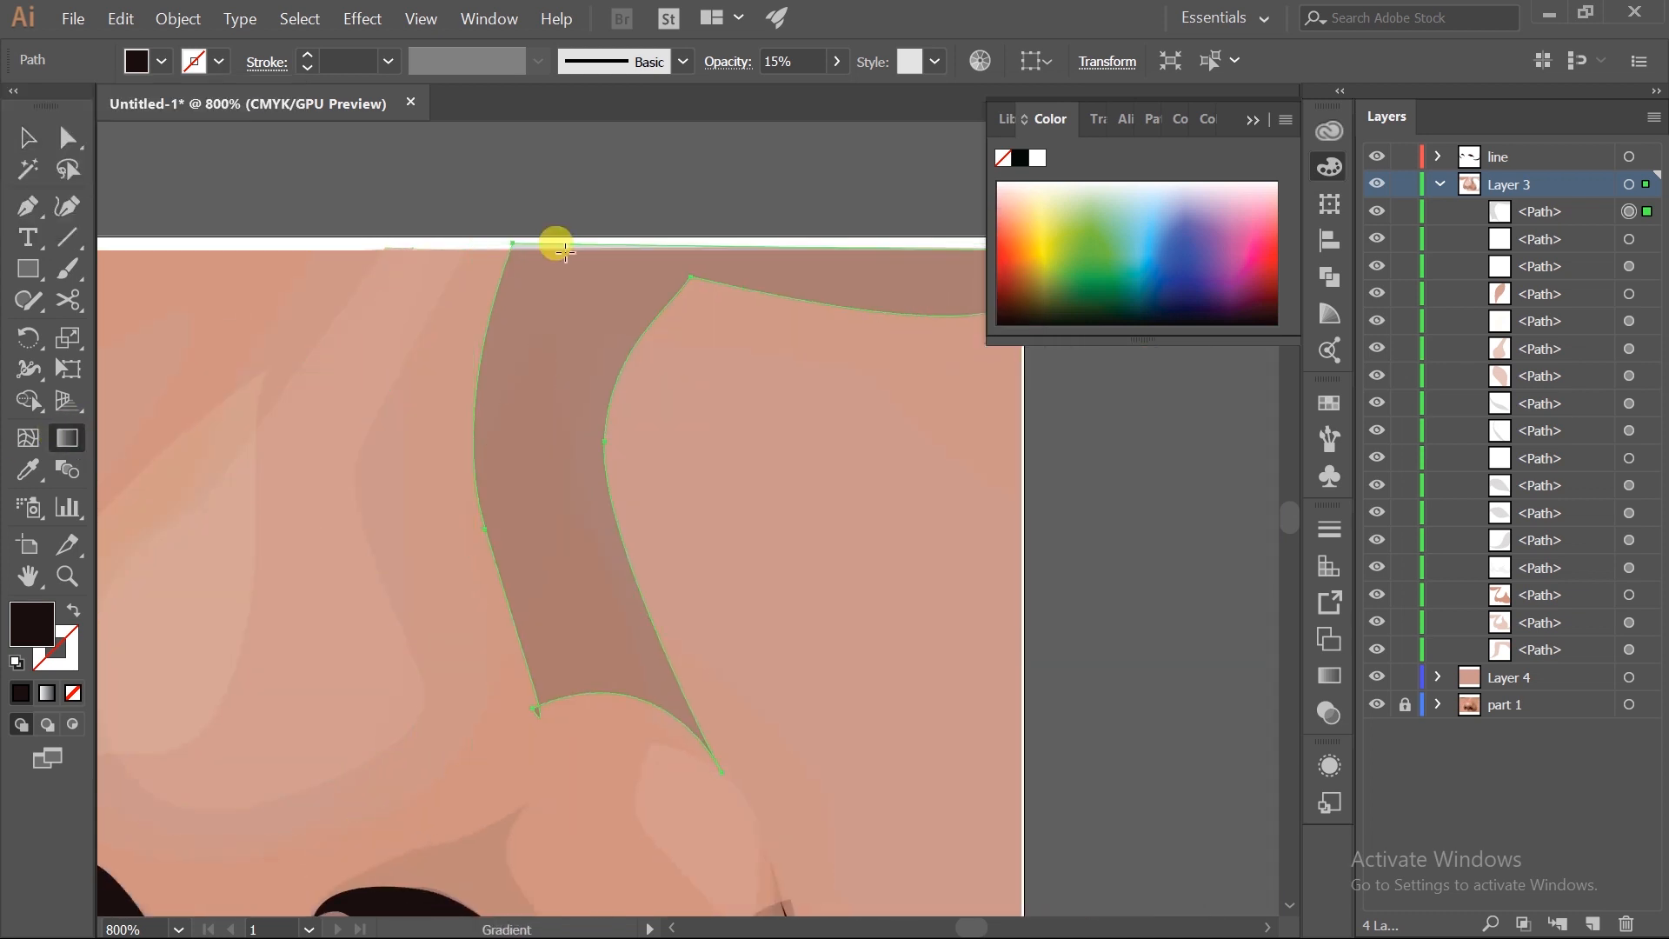
pyautogui.click(670, 260)
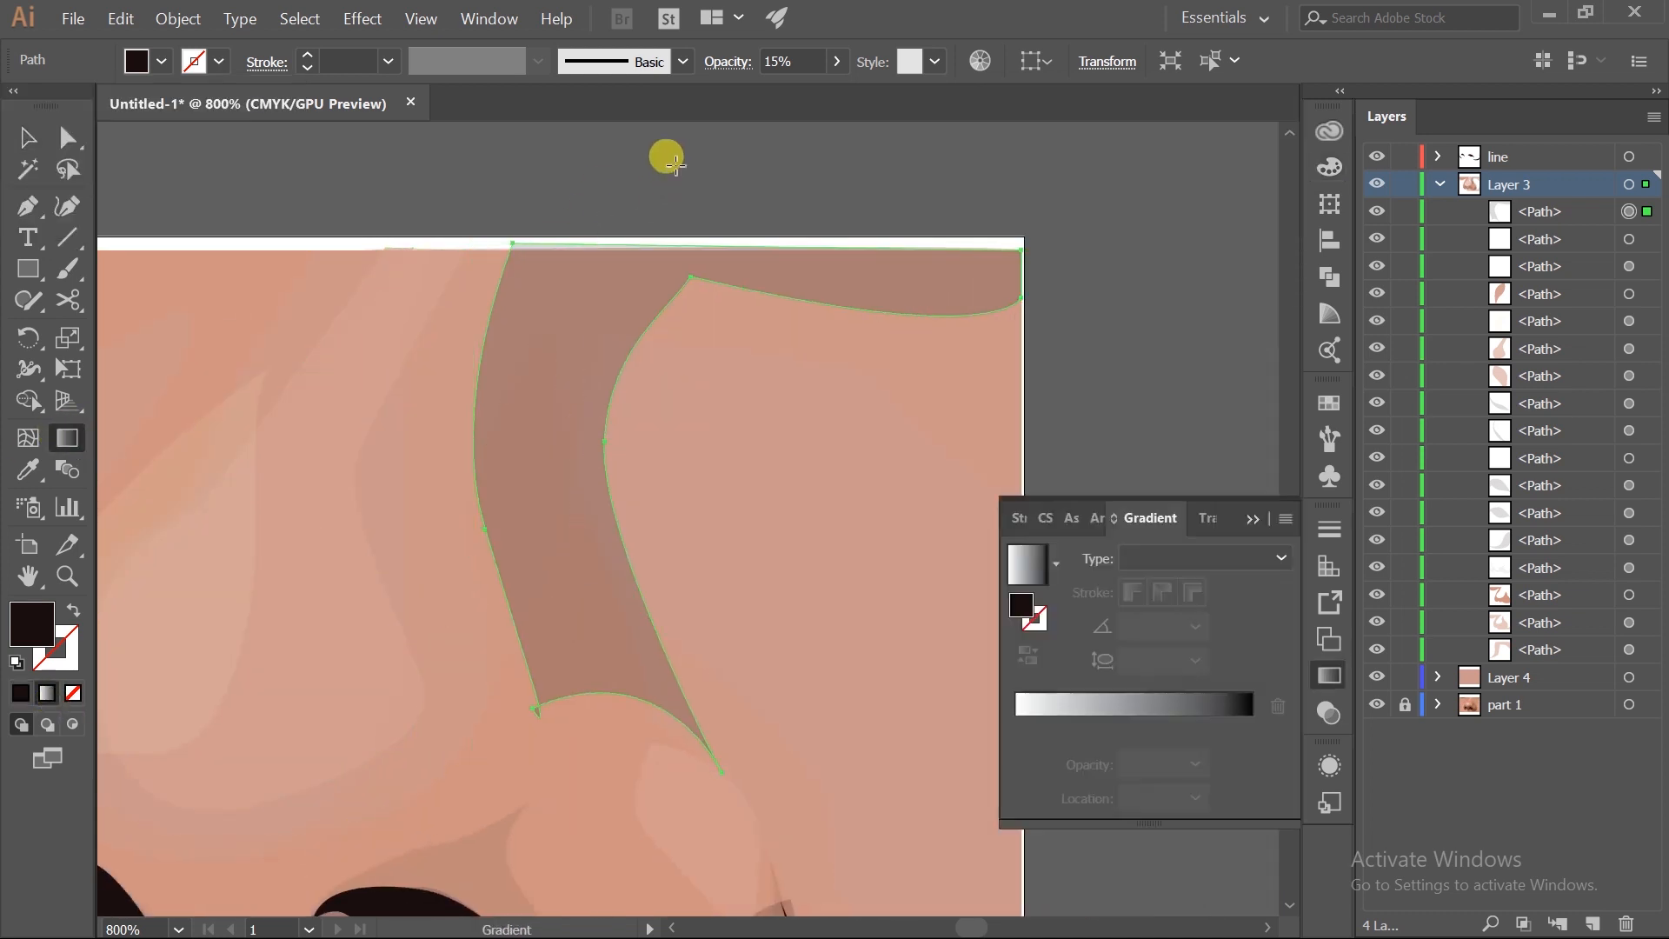
pyautogui.moveTo(668, 178); pyautogui.dragTo(603, 434)
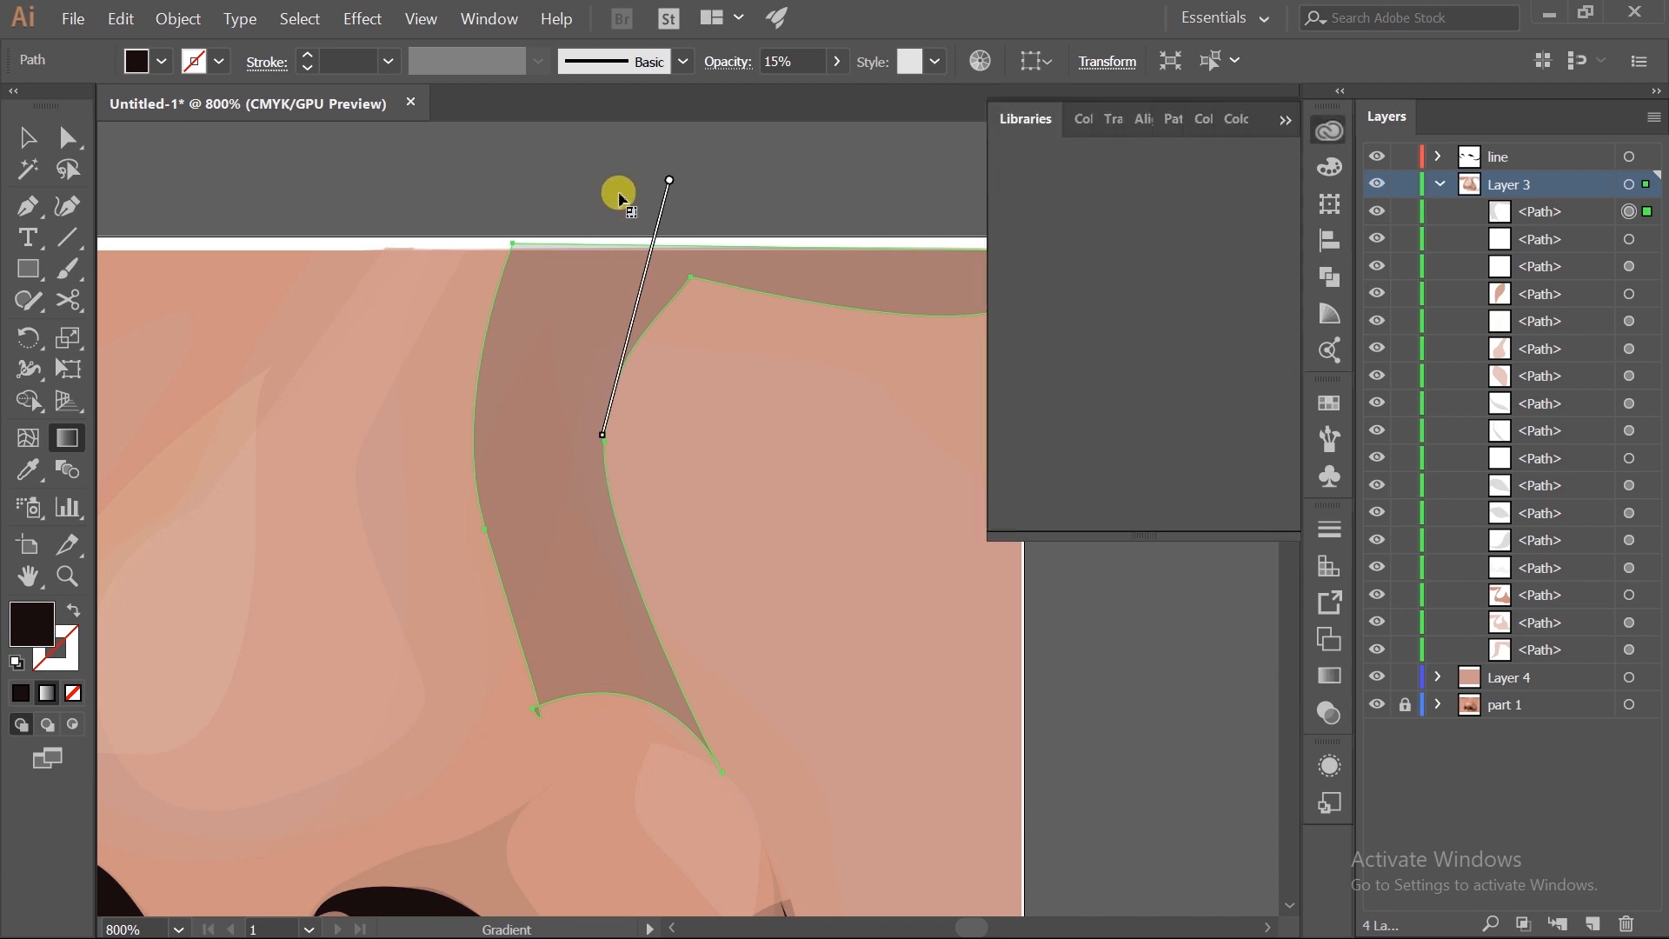
pyautogui.moveTo(614, 216); pyautogui.dragTo(563, 643)
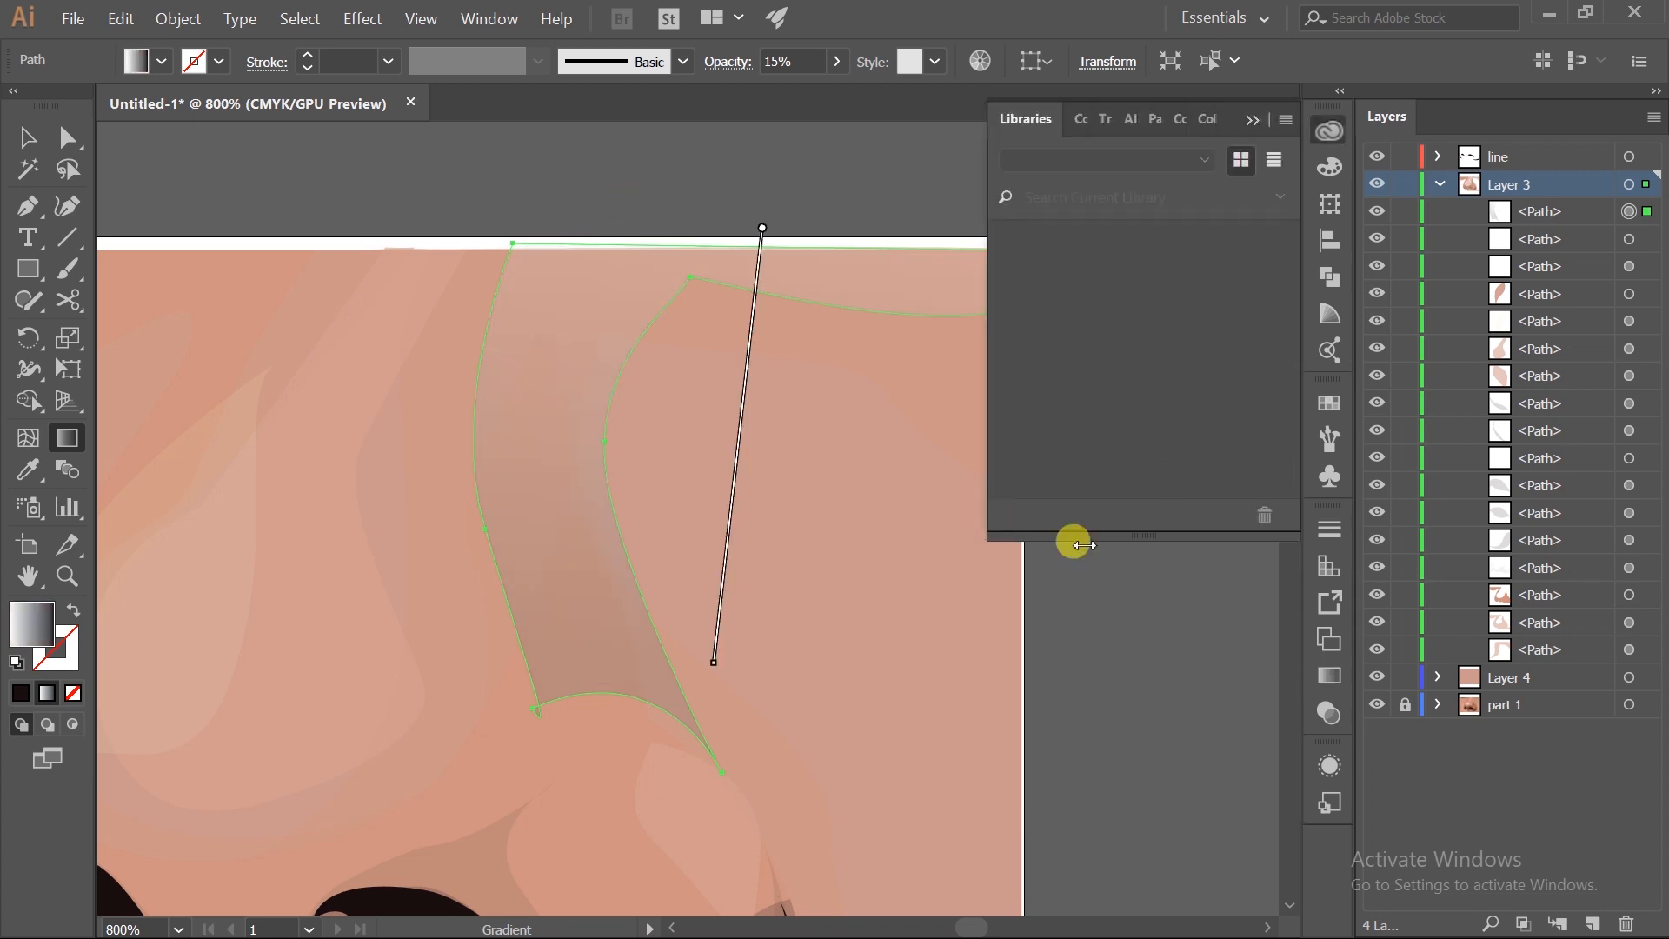
# - Set both gradient stops to the saved near-black colour, with the end stop at 100% location and 0% opacity
pyautogui.click(1332, 674)
pyautogui.click(1017, 728)
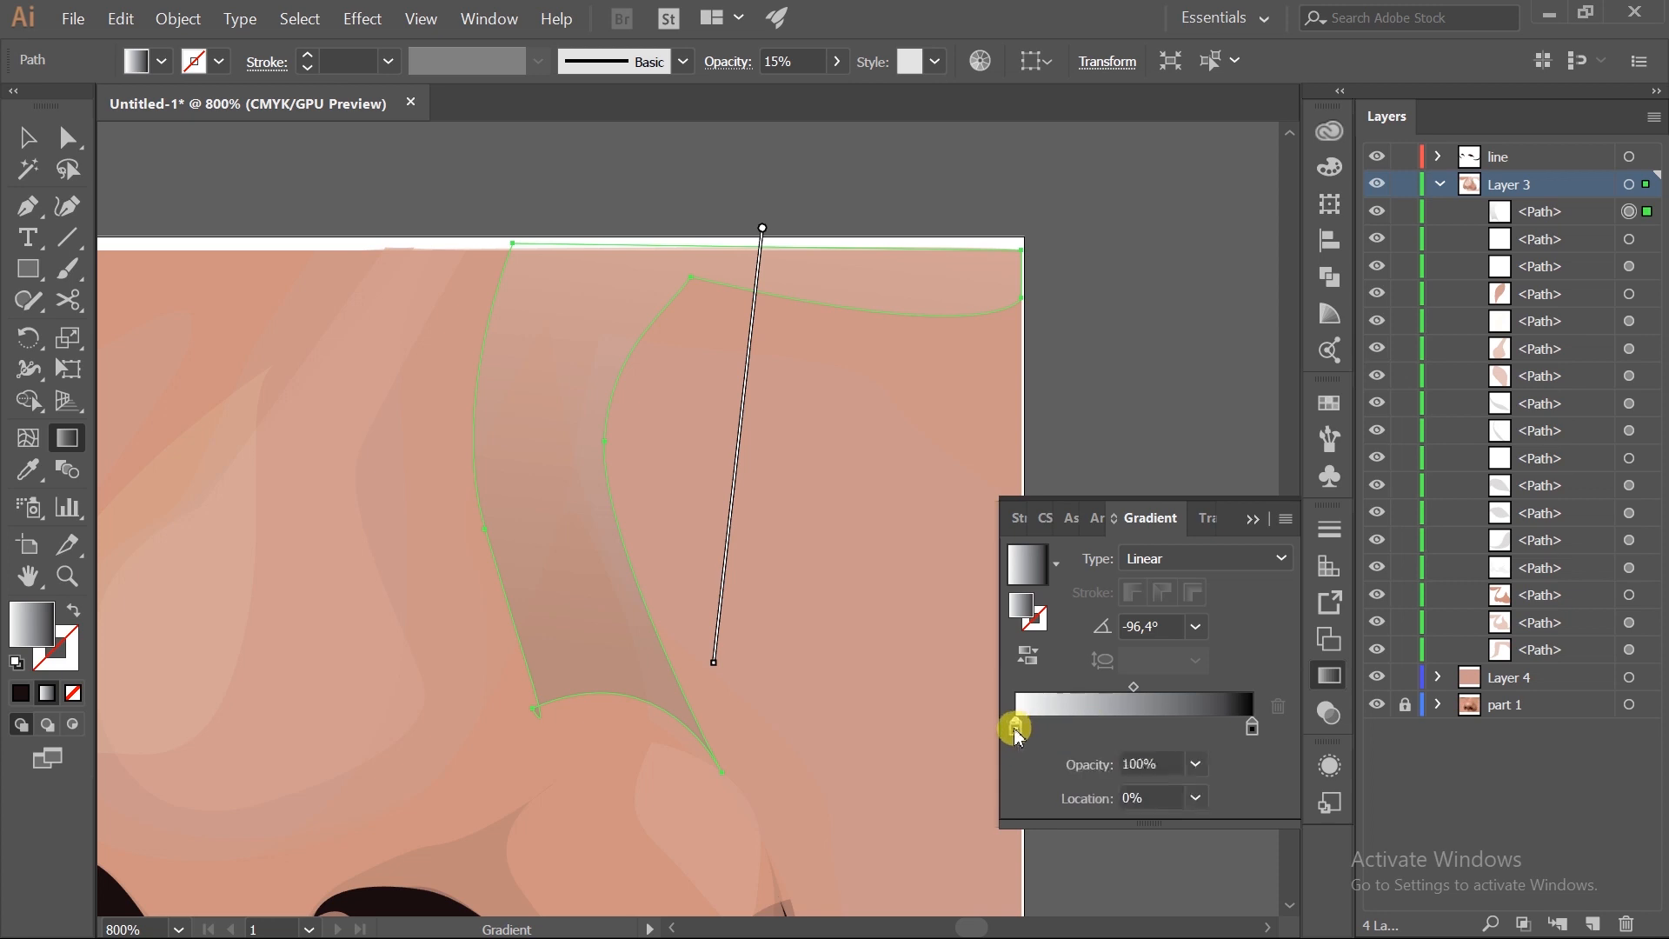
pyautogui.doubleClick(1017, 730)
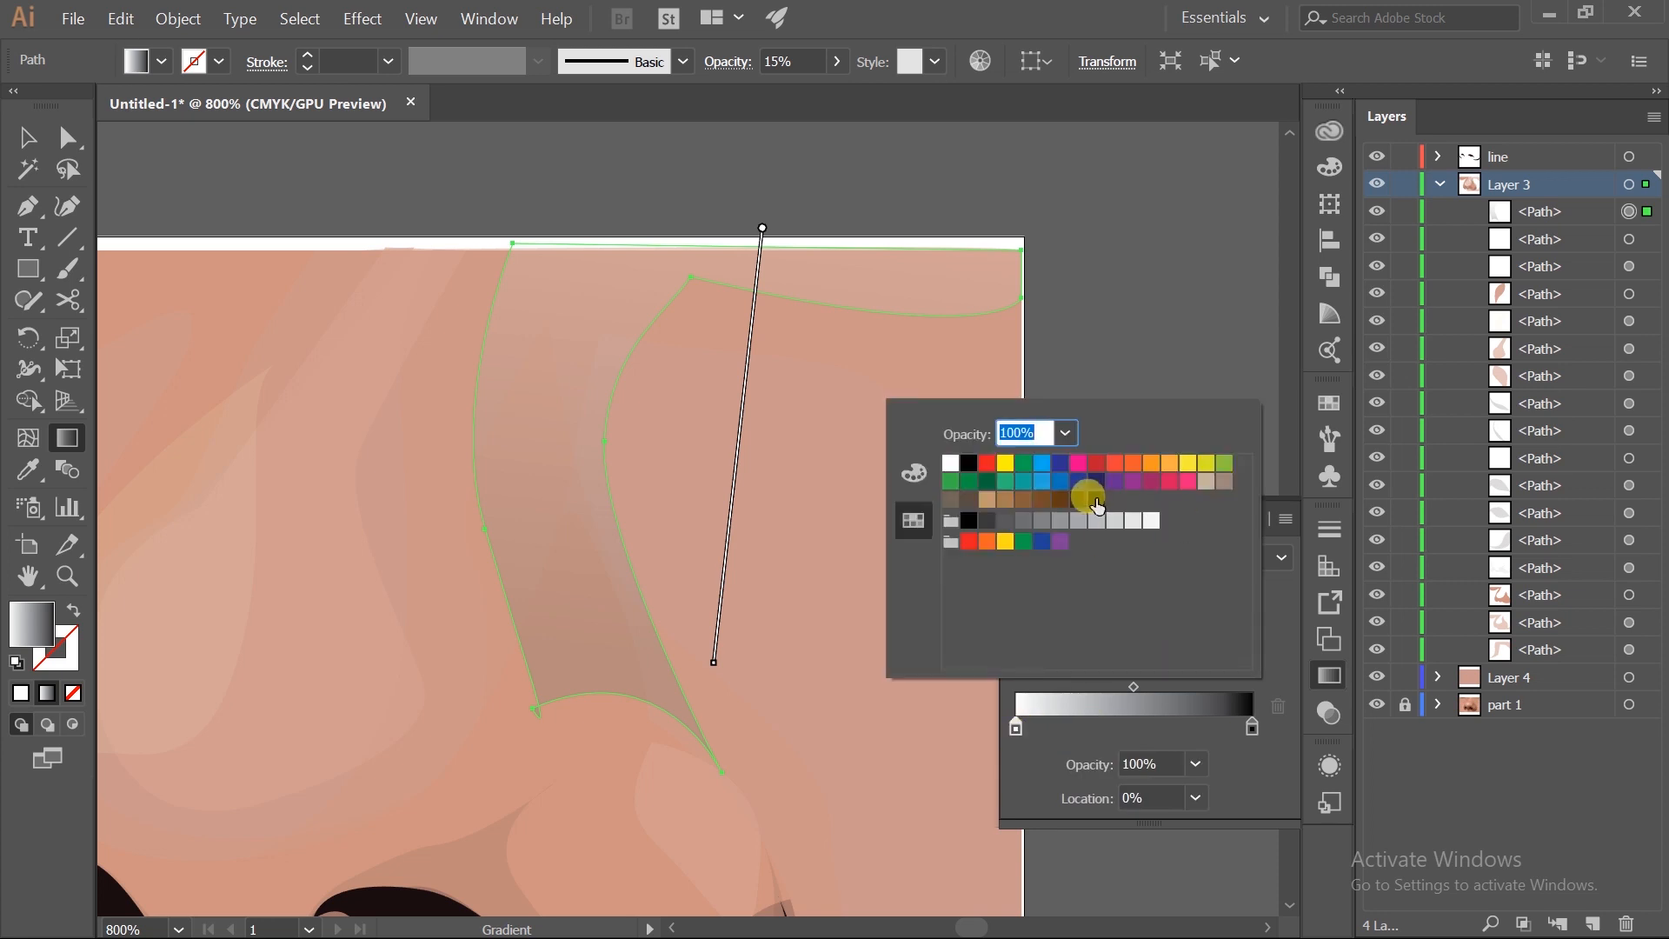
pyautogui.click(1098, 506)
pyautogui.click(1059, 727)
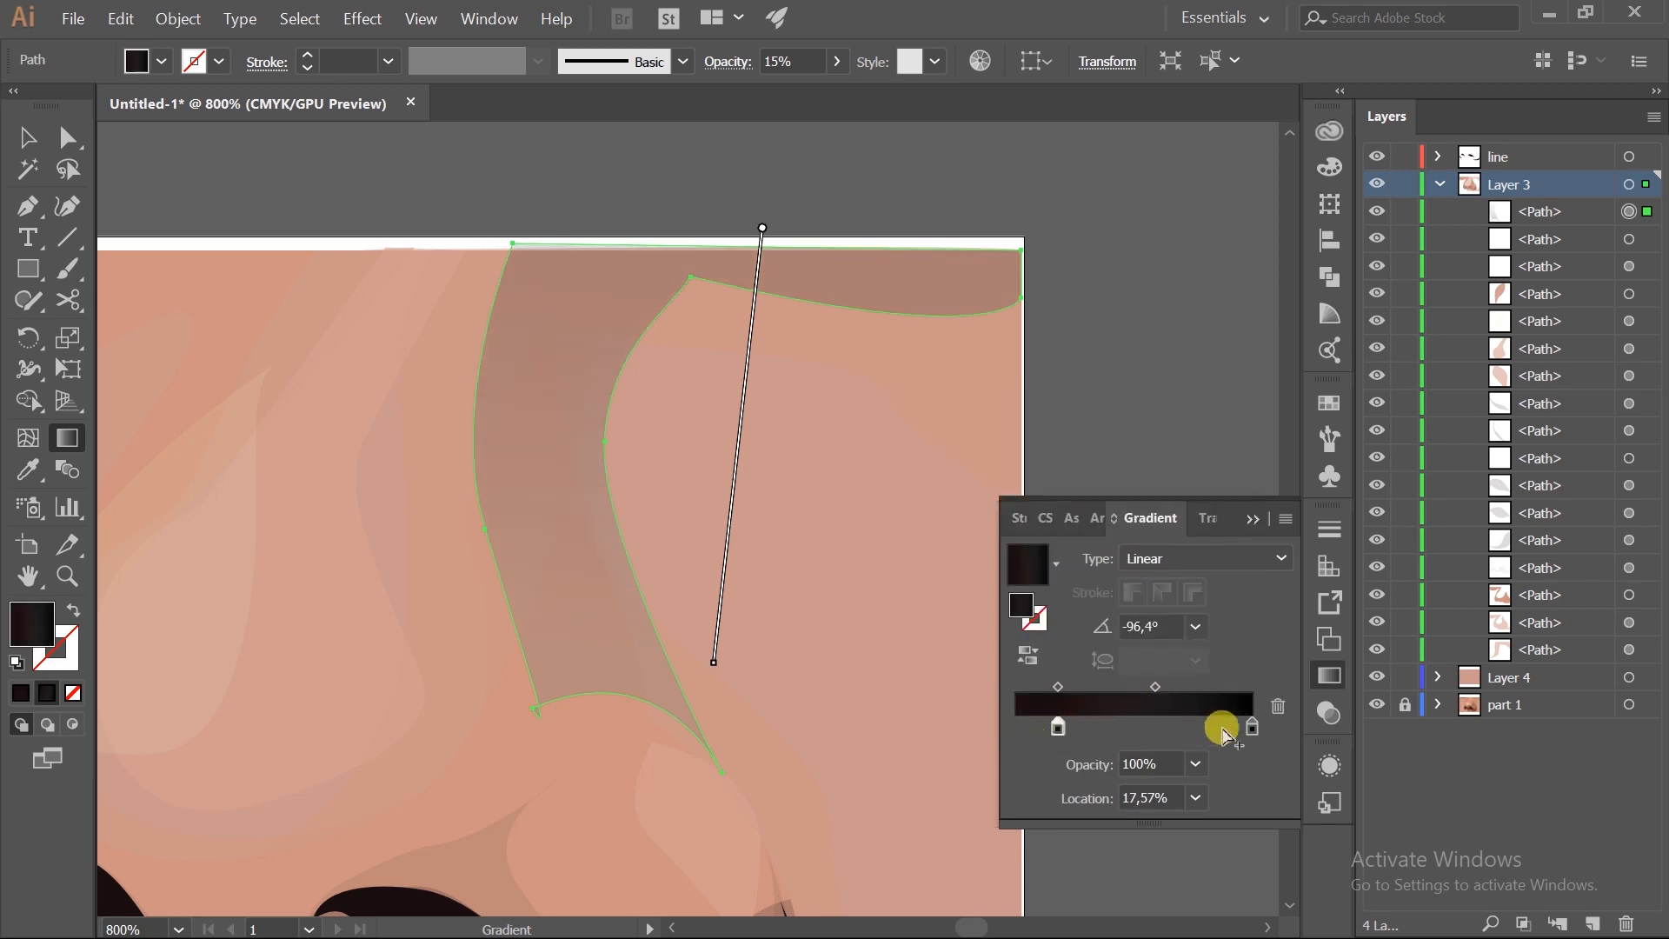
pyautogui.moveTo(1253, 729); pyautogui.dragTo(1248, 765)
pyautogui.moveTo(1063, 730); pyautogui.dragTo(1254, 731)
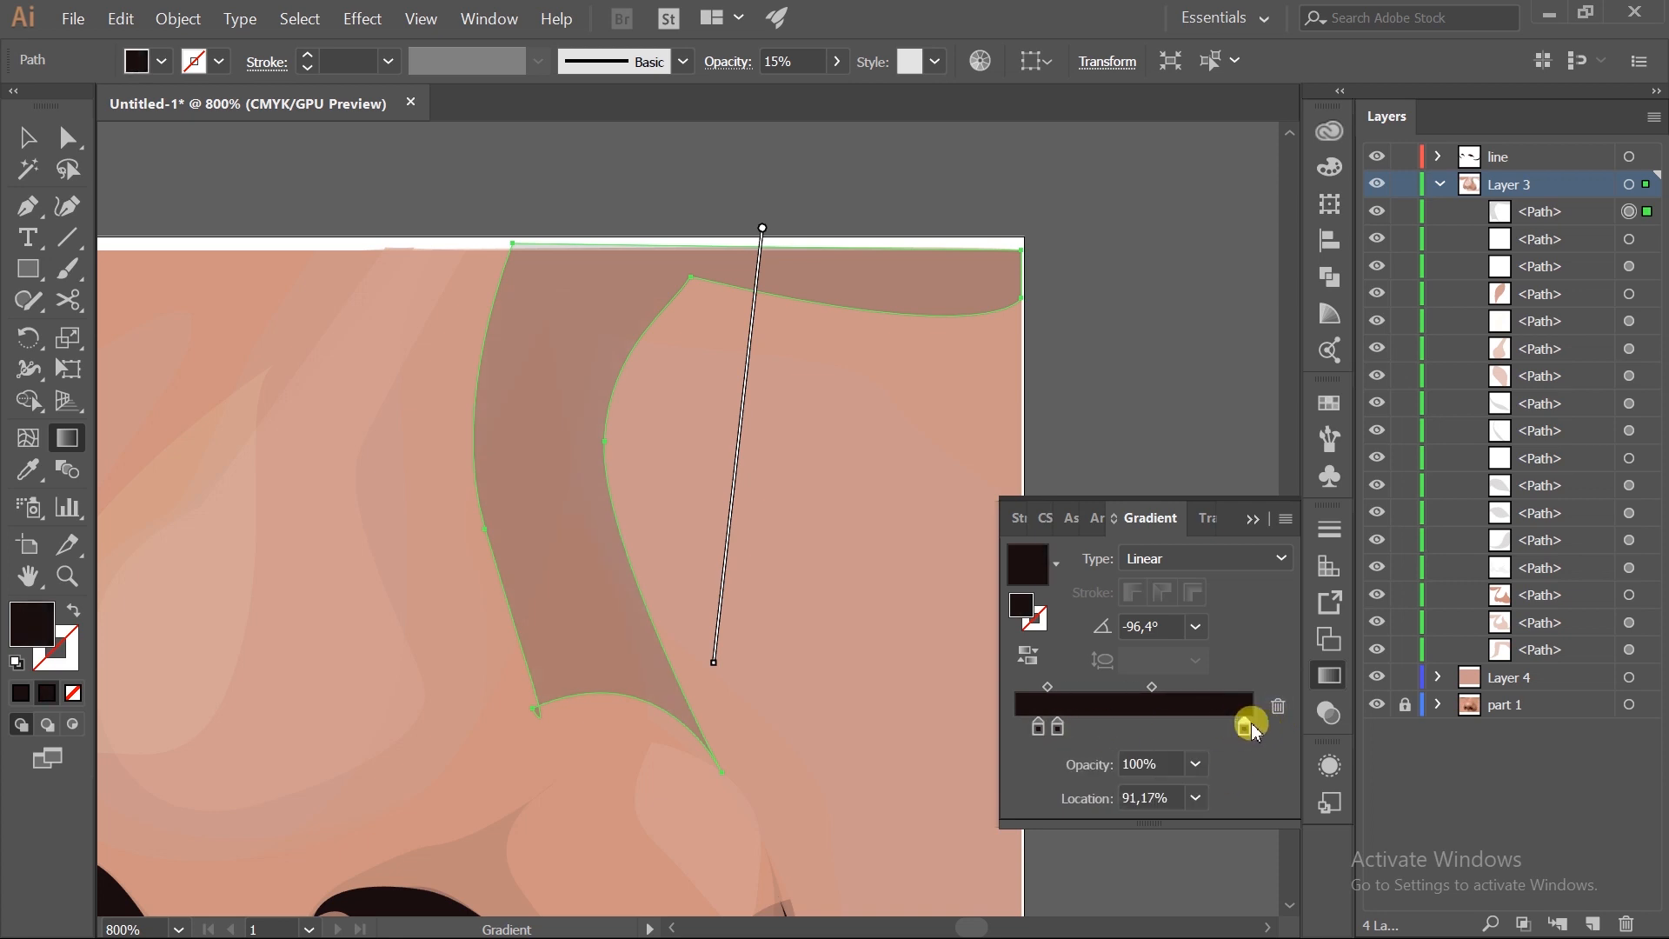
pyautogui.click(1197, 765)
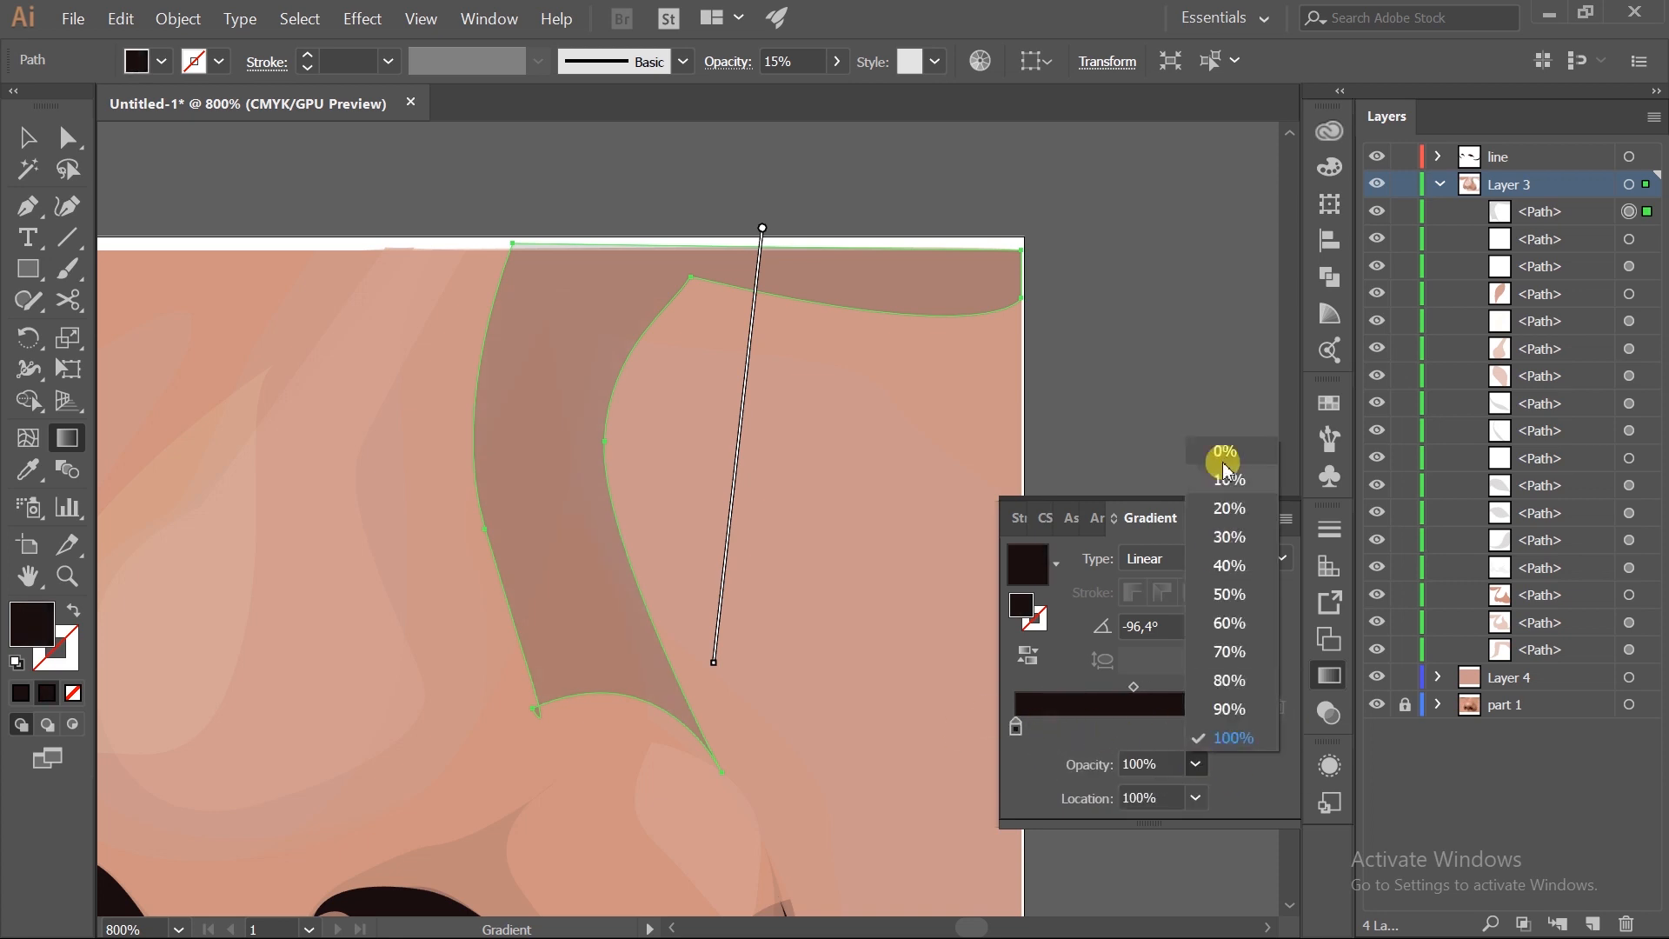
pyautogui.click(1226, 444)
# - Redraw the shadow's gradient diagonally at about -69° so it fades from the upper edge toward the right nostril wing
pyautogui.moveTo(593, 285); pyautogui.dragTo(548, 631)
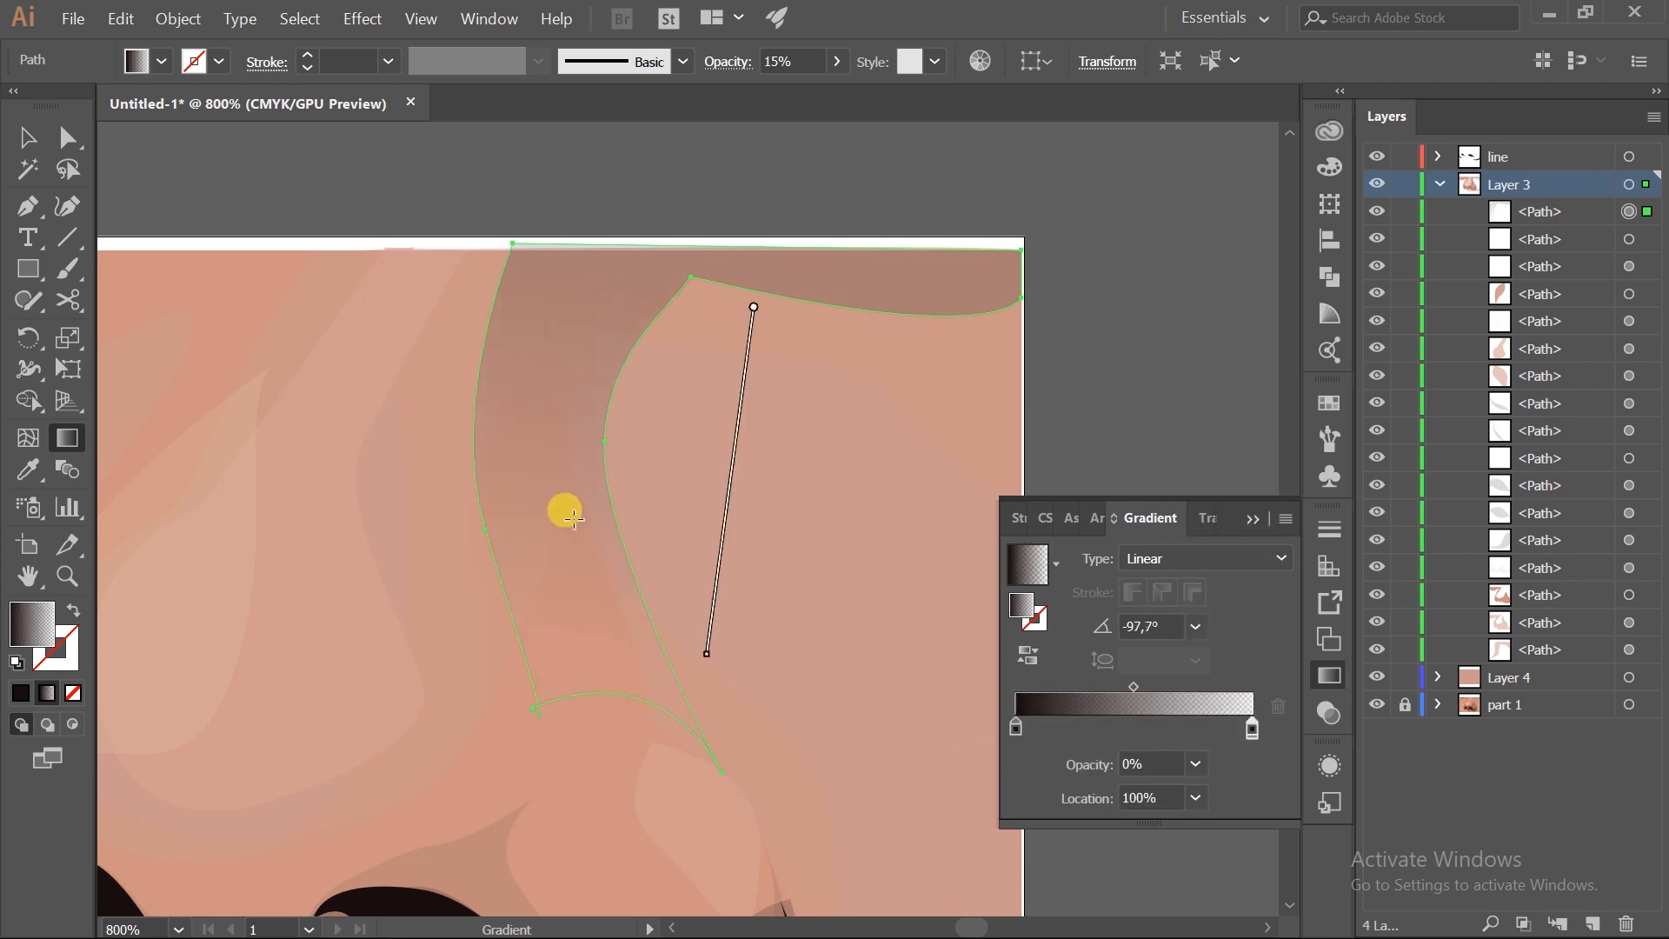
pyautogui.moveTo(481, 285); pyautogui.dragTo(641, 692)
pyautogui.scroll(-3, 713, 604)
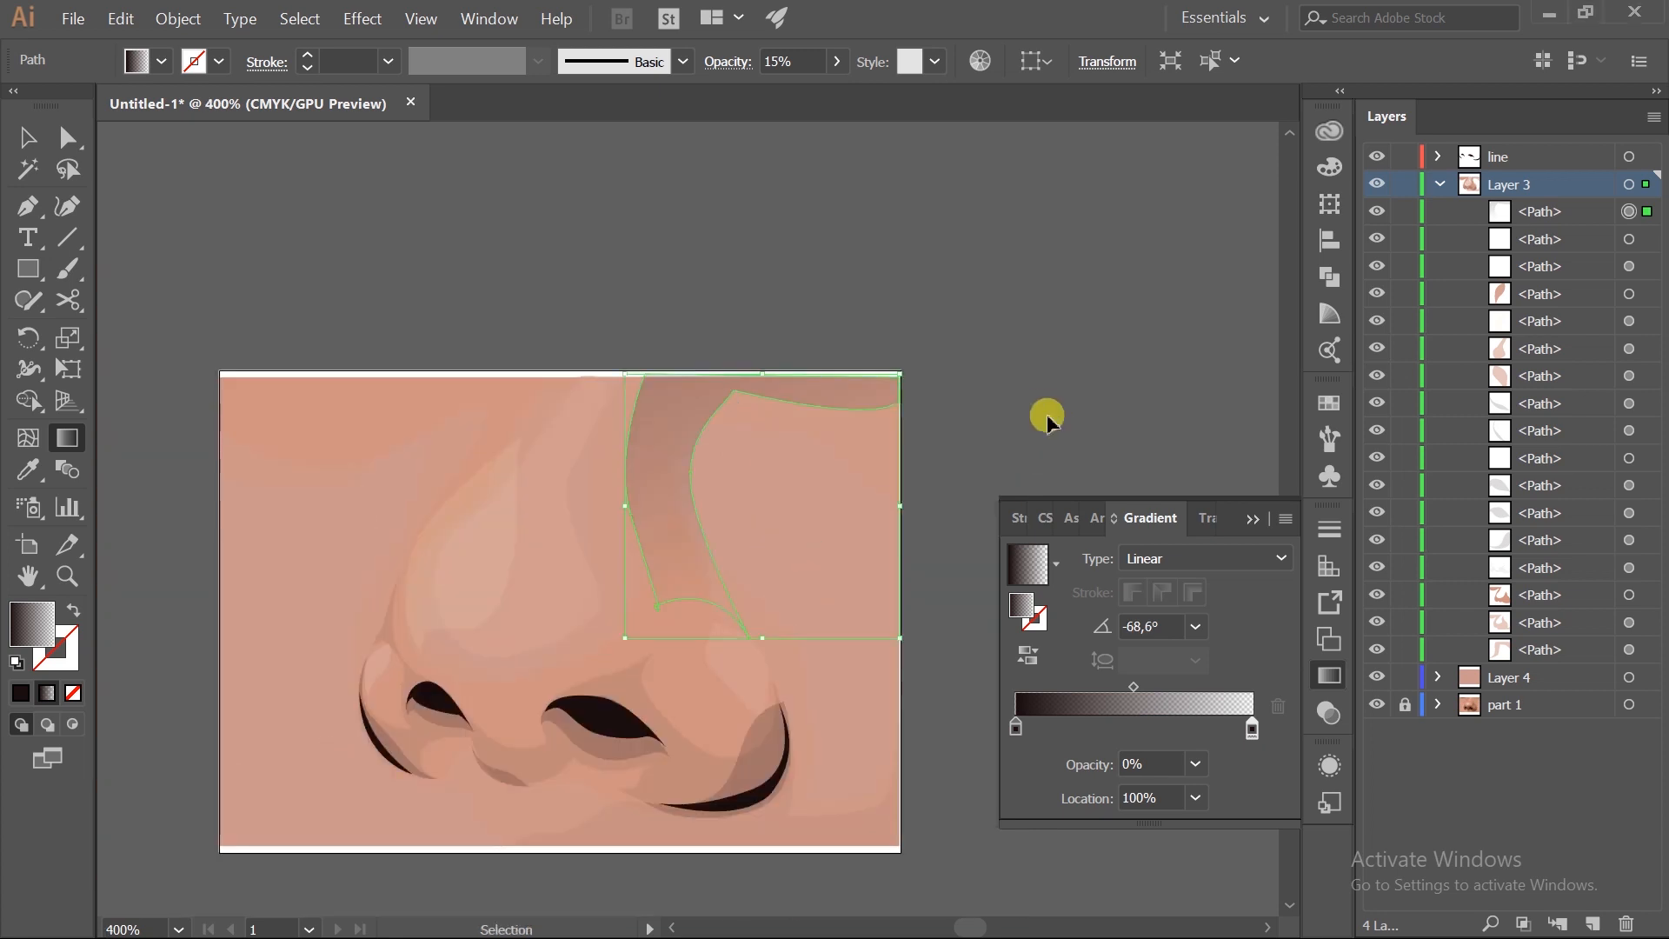
# - Lower the bridge-side gradient shadow's overall opacity to 8% and deselect it
pyautogui.keyDown('ctrl'); pyautogui.click(1055, 426); pyautogui.keyUp('ctrl')
pyautogui.scroll(-2, 963, 459)
pyautogui.moveTo(829, 451); pyautogui.dragTo(885, 459)
pyautogui.scroll(2, 883, 459)
pyautogui.keyDown('ctrl'); pyautogui.click(881, 453); pyautogui.keyUp('ctrl')
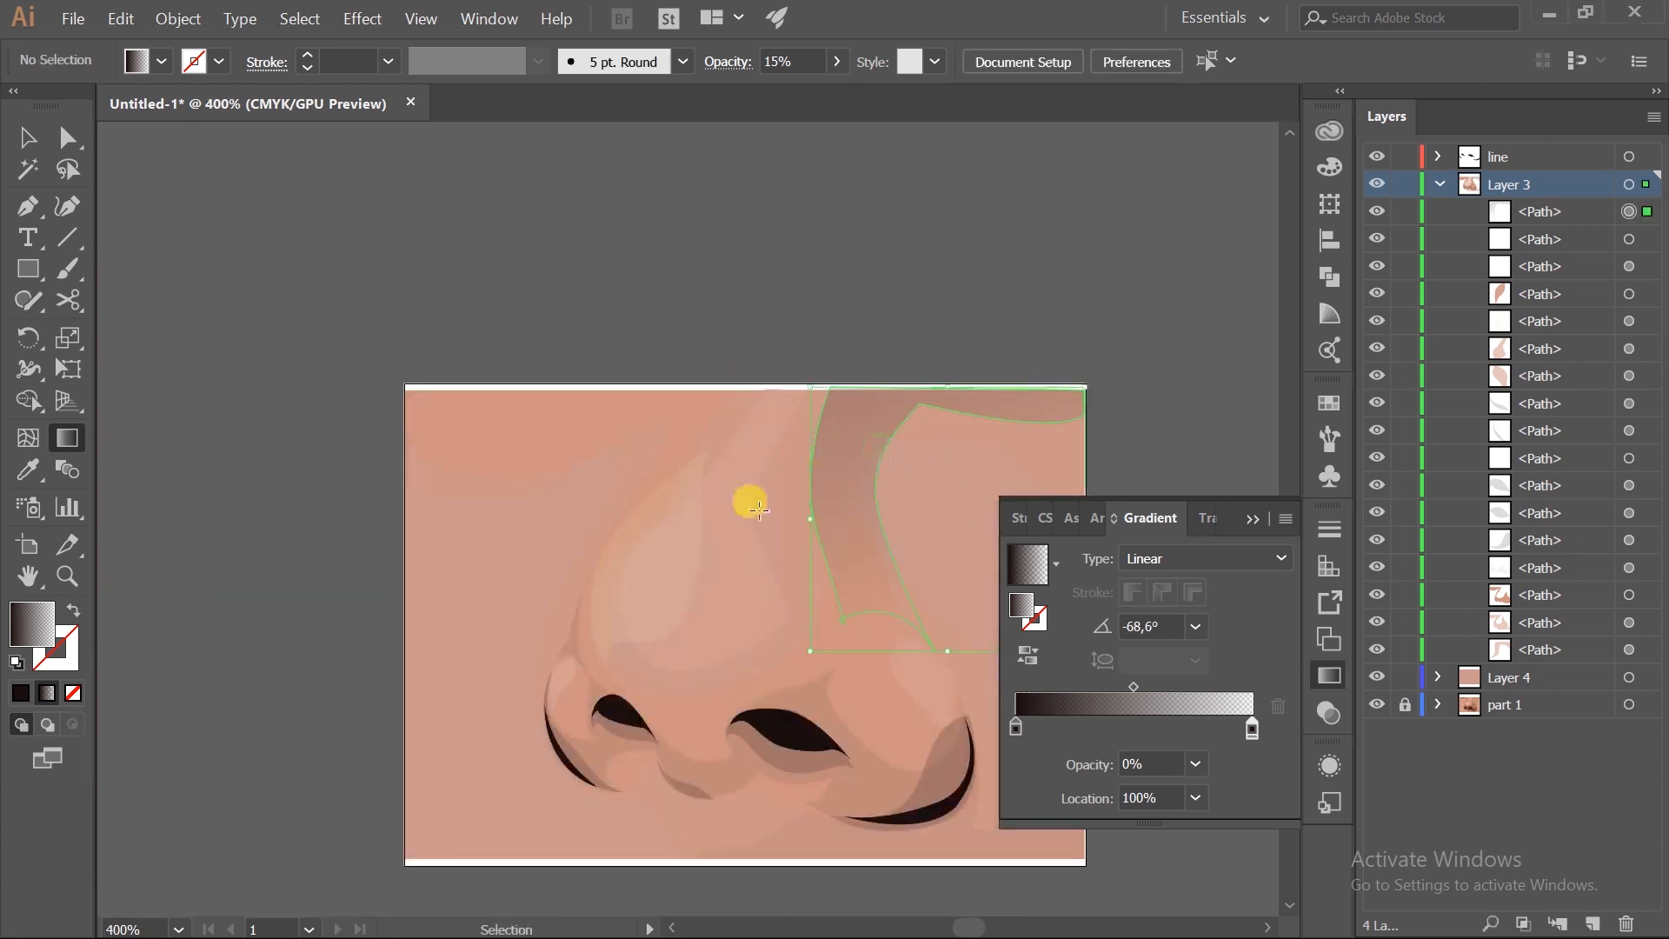
pyautogui.click(837, 61)
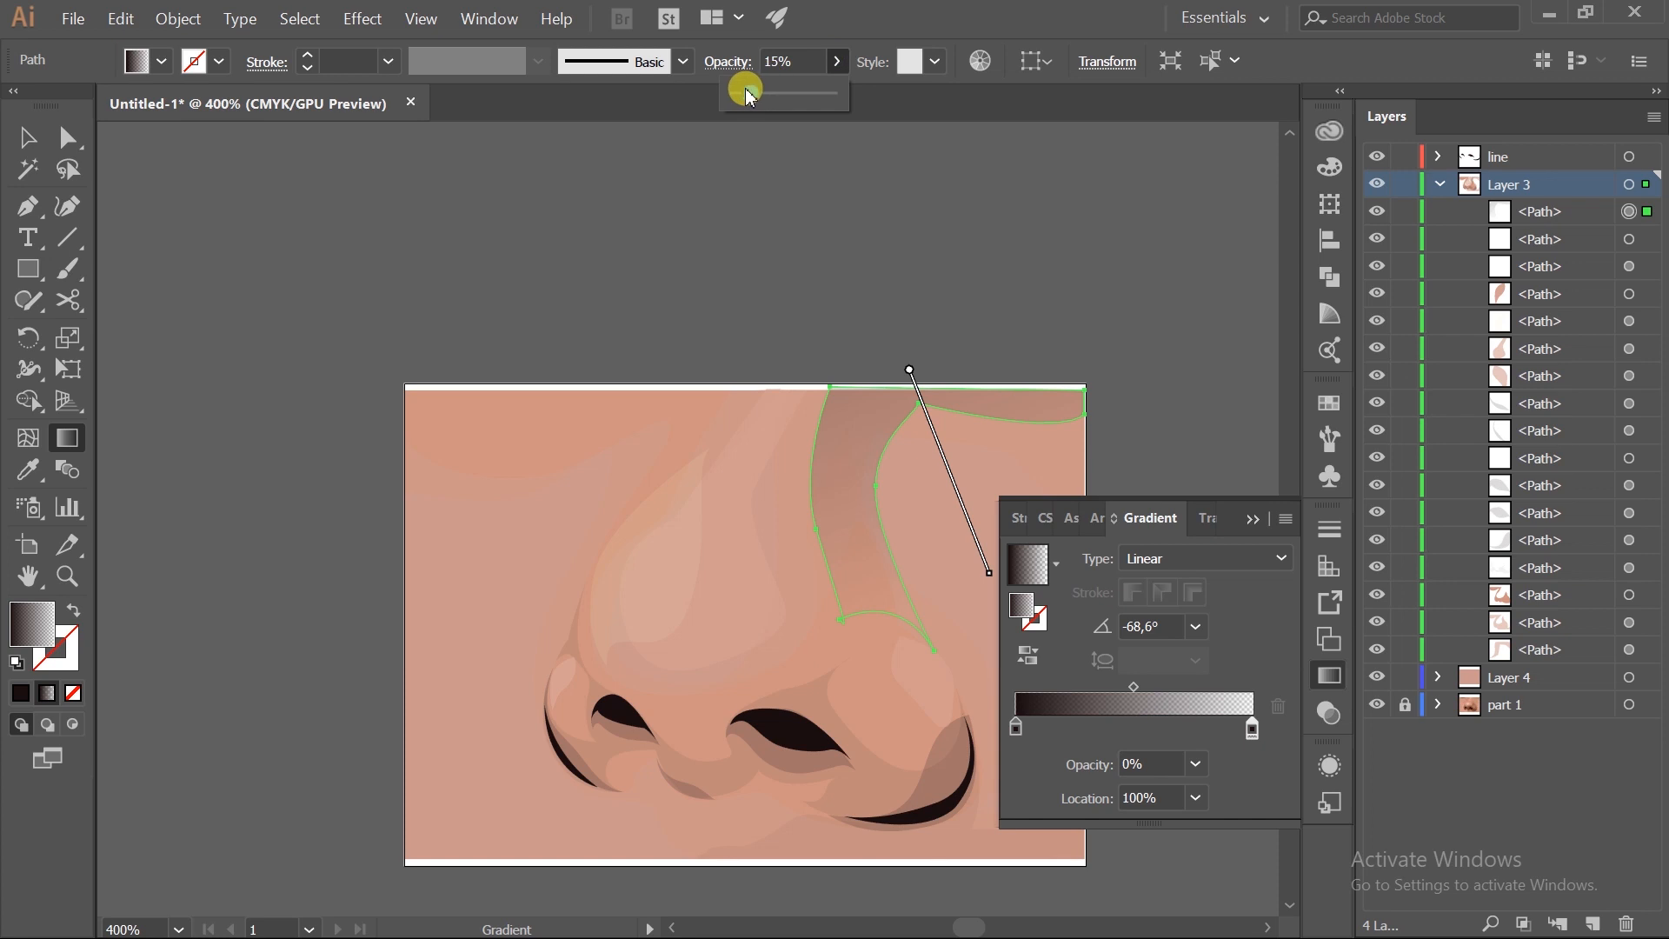
pyautogui.moveTo(743, 92); pyautogui.dragTo(740, 93)
pyautogui.keyDown('ctrl'); pyautogui.click(535, 244); pyautogui.keyUp('ctrl')
pyautogui.scroll(-2, 505, 273)
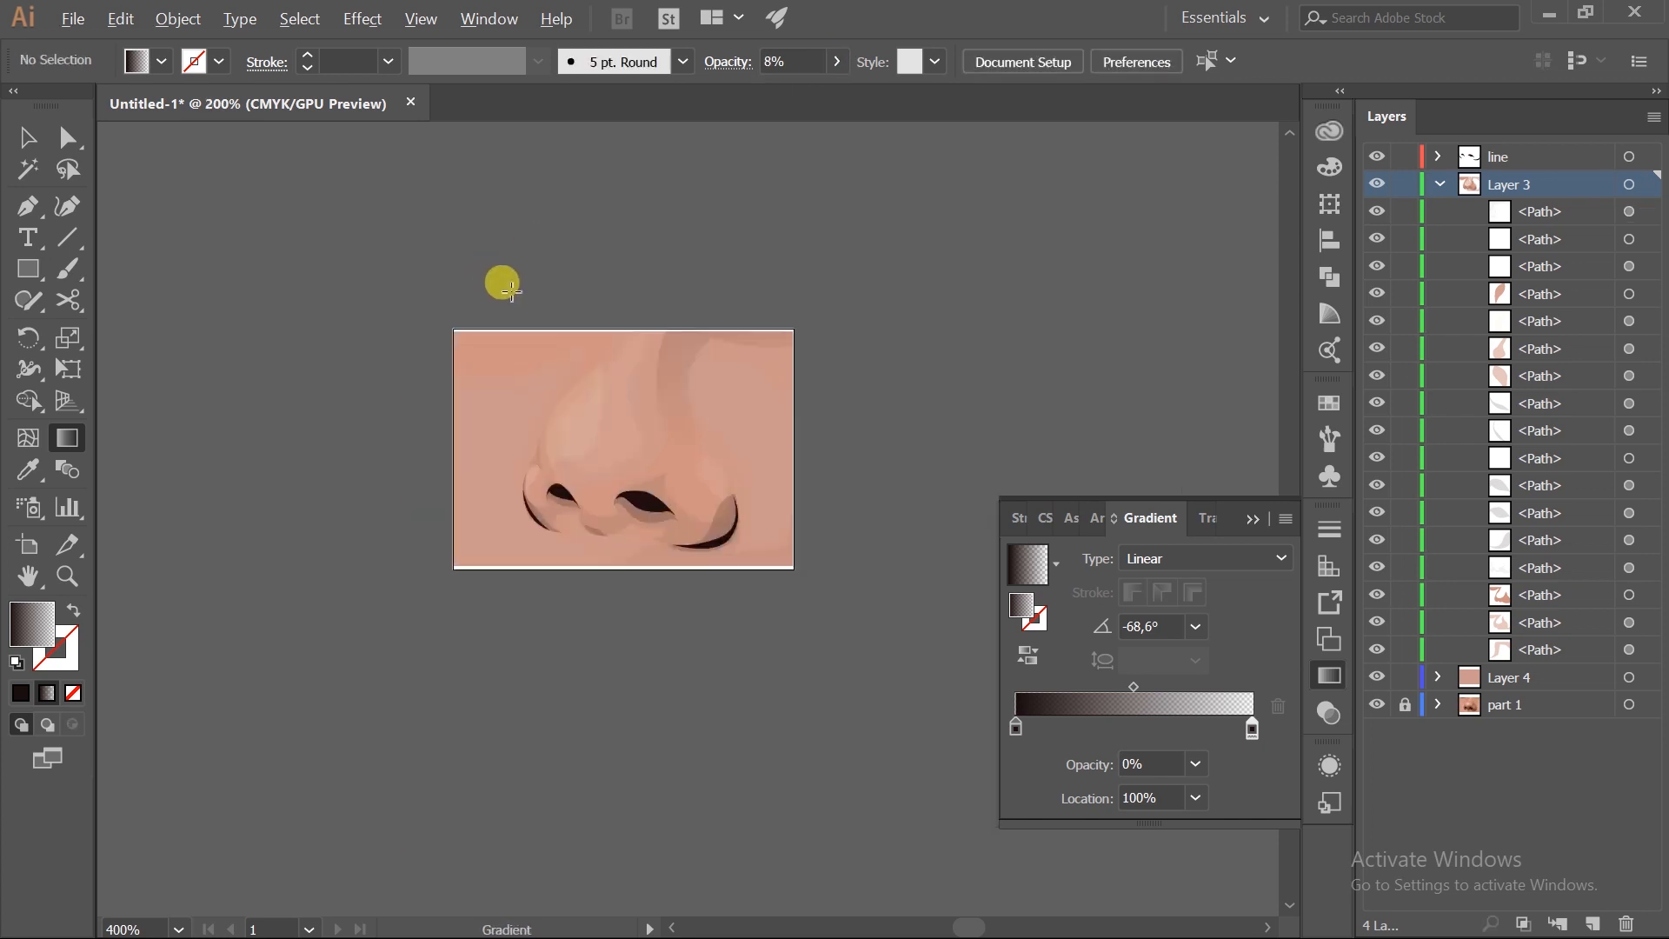
pyautogui.moveTo(506, 283); pyautogui.dragTo(585, 310)
pyautogui.press('p')
pyautogui.scroll(-1, 857, 348)
pyautogui.scroll(4, 748, 451)
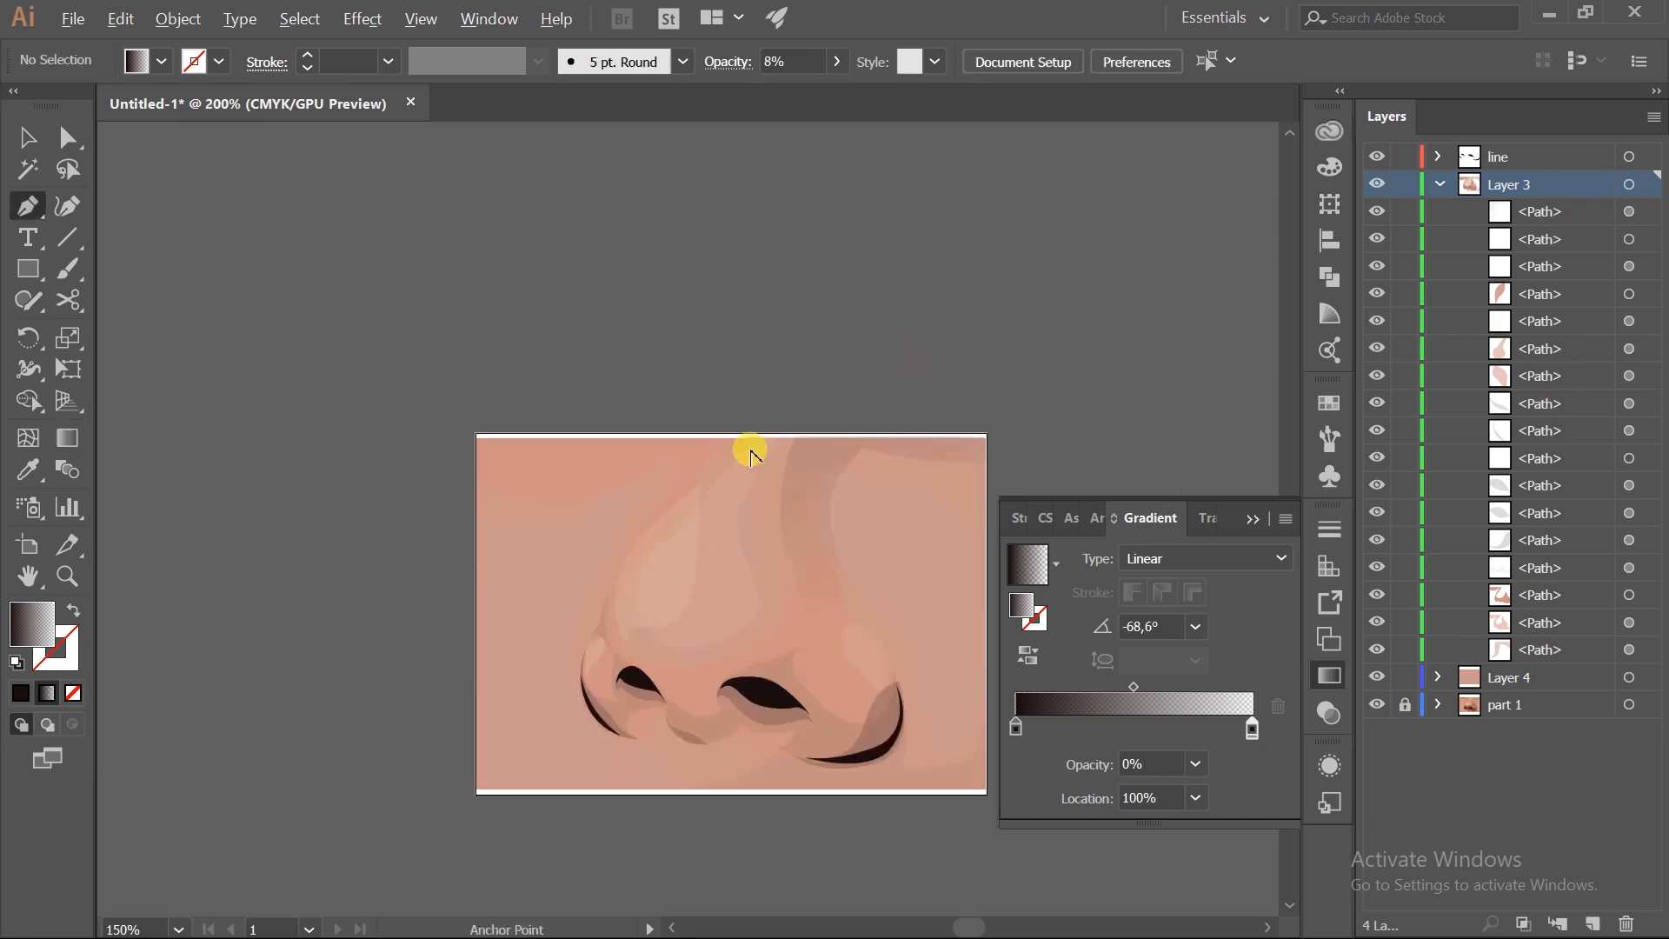
pyautogui.scroll(-2, 739, 459)
pyautogui.scroll(-2, 629, 518)
pyautogui.scroll(2, 587, 479)
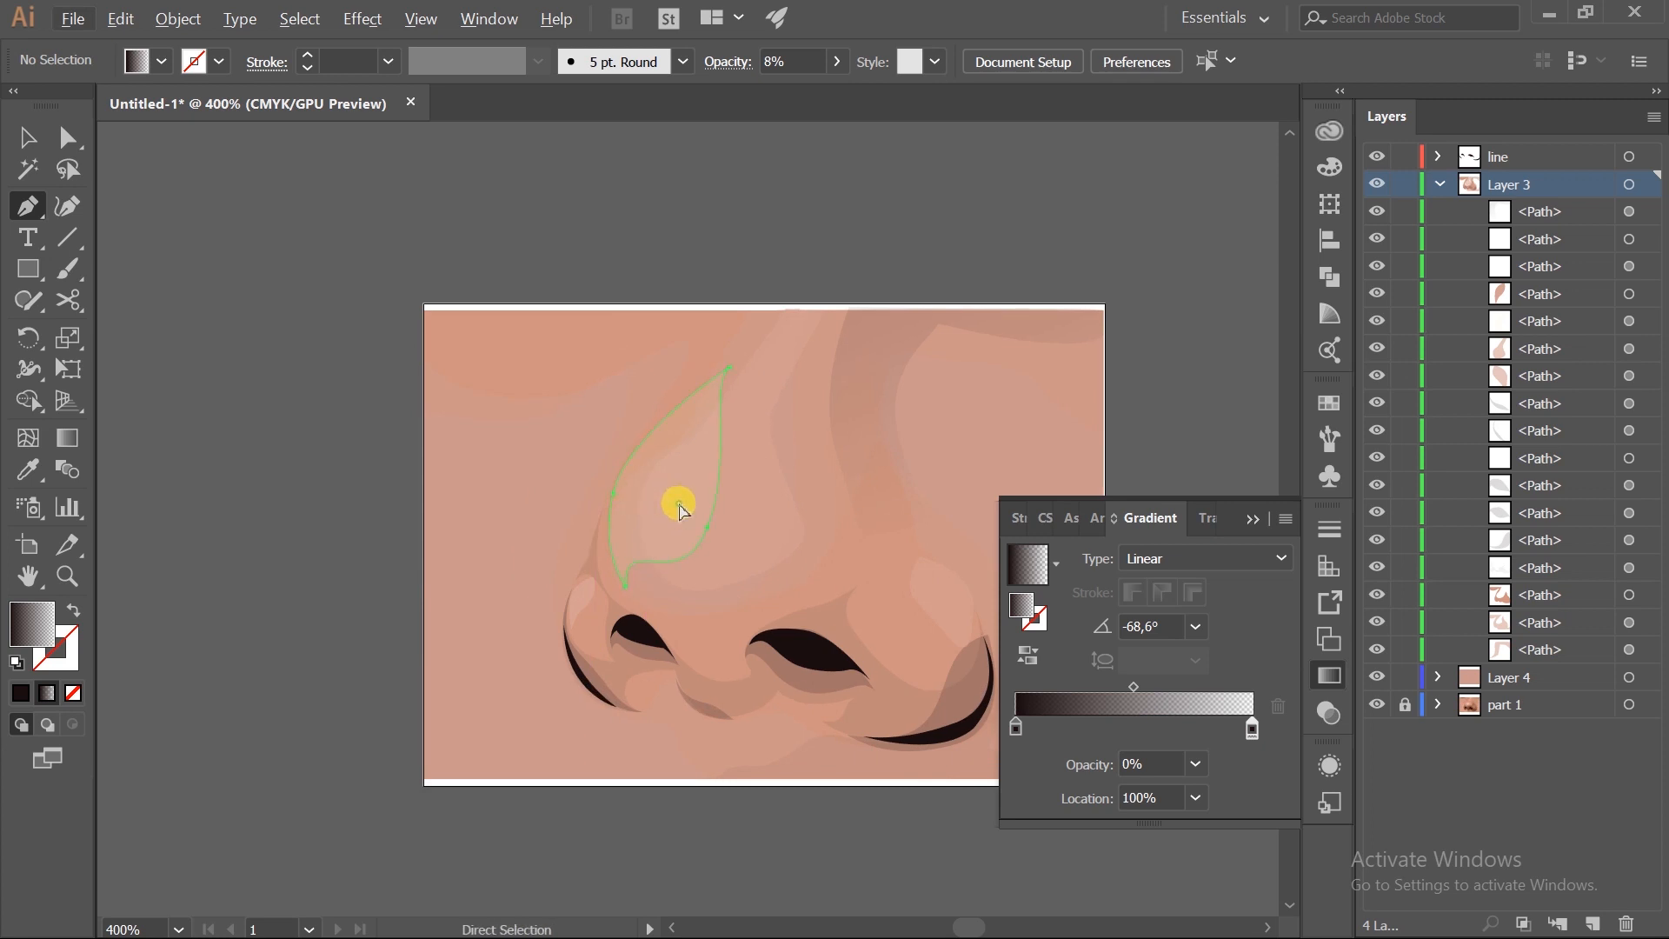
# - Draw a closed curved highlight shape, about 64 by 68 pt, over the right cheek against the artboard's edge with the Pen tool
pyautogui.keyDown('ctrl'); pyautogui.click(680, 511); pyautogui.keyUp('ctrl')
pyautogui.moveTo(998, 376); pyautogui.dragTo(855, 437)
pyautogui.hotkey('ctrl', 'shift', 'a')
pyautogui.scroll(2, 786, 414)
pyautogui.click(569, 337)
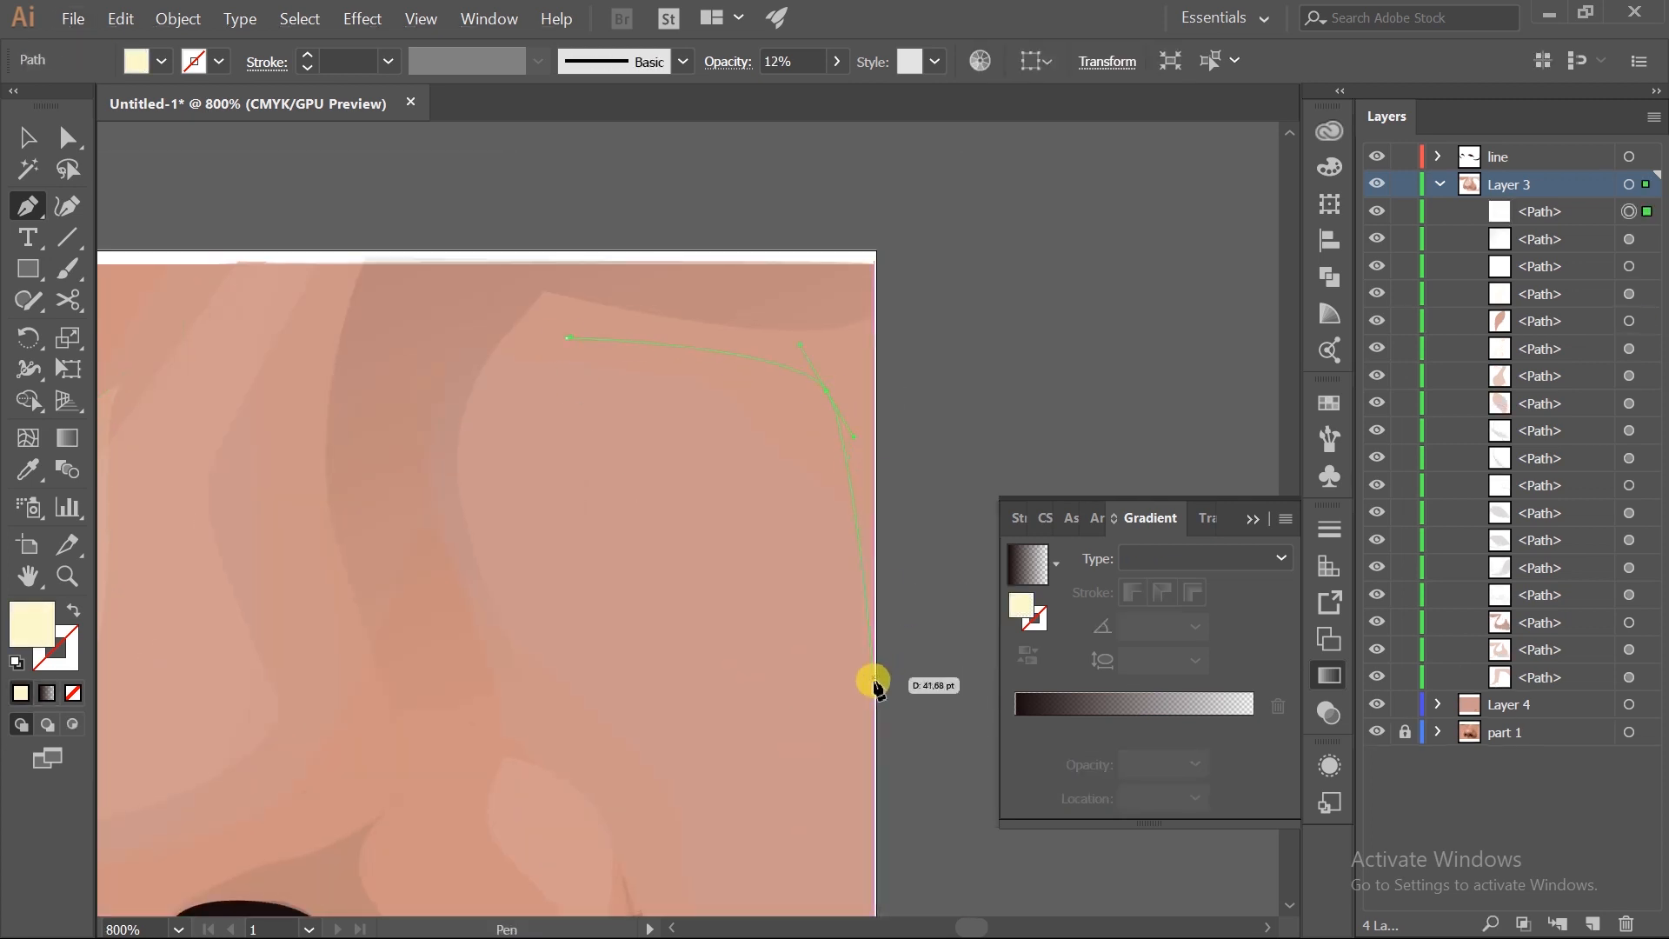
pyautogui.click(875, 765)
pyautogui.moveTo(875, 764); pyautogui.dragTo(883, 663)
pyautogui.moveTo(539, 557); pyautogui.dragTo(391, 262)
pyautogui.moveTo(574, 238); pyautogui.dragTo(653, 287)
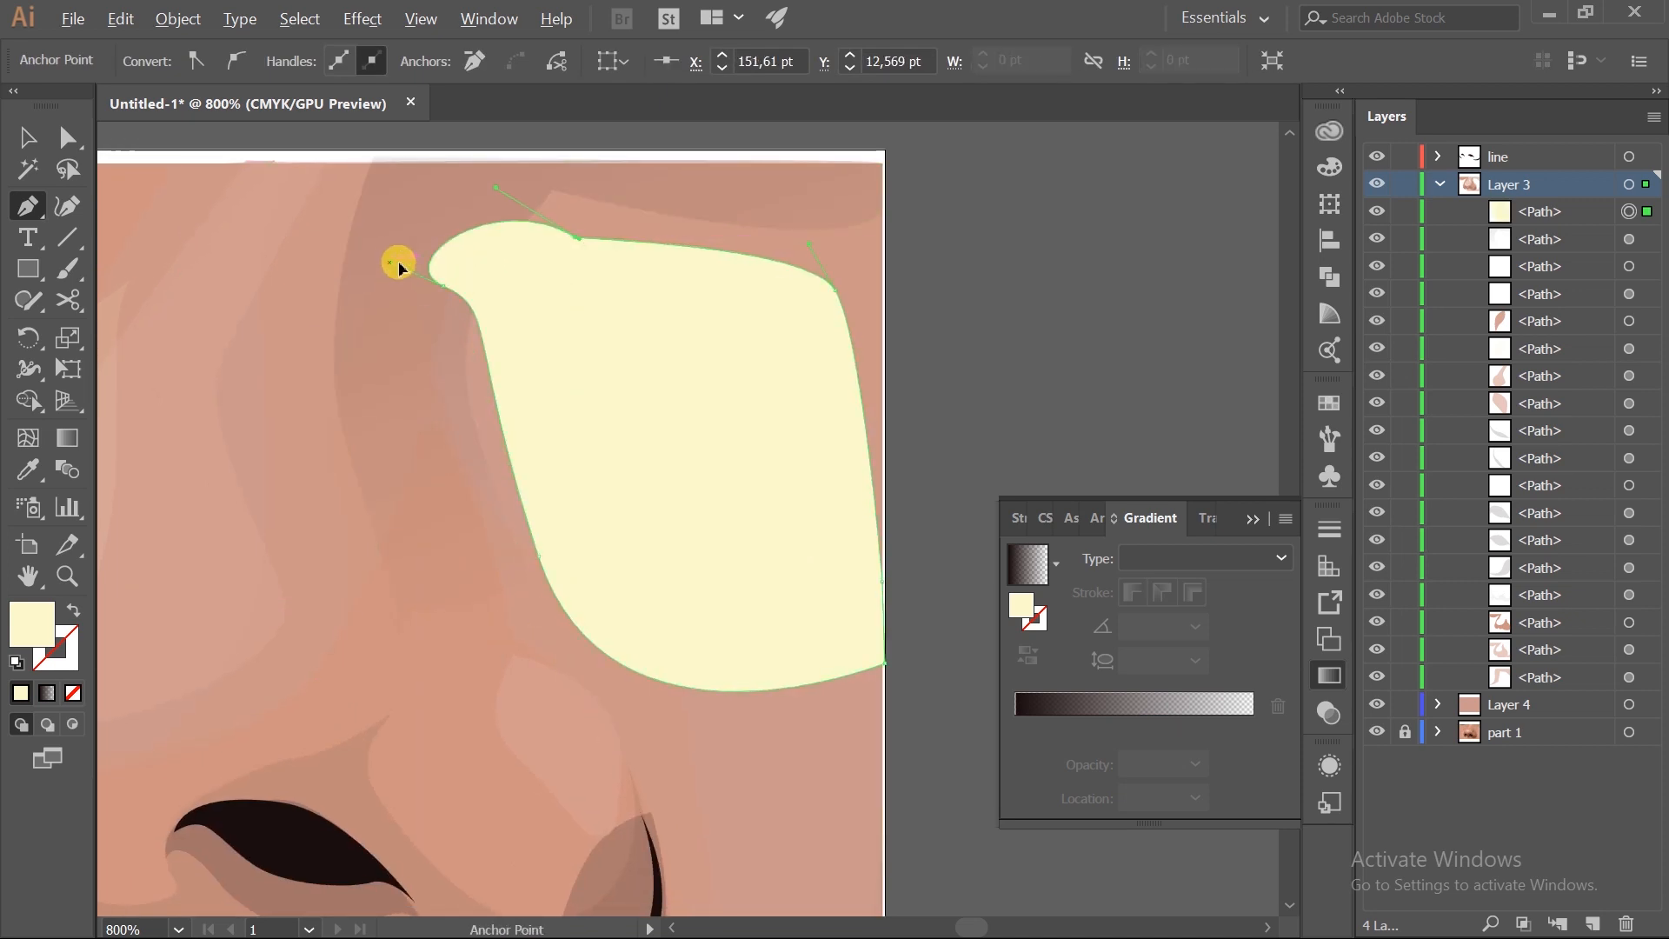
# - Match the right cheek shape to the bridge highlight's cream fill at 12% opacity and deselect it
pyautogui.hotkey('ctrl', '-')
pyautogui.press('i')
pyautogui.click(291, 384)
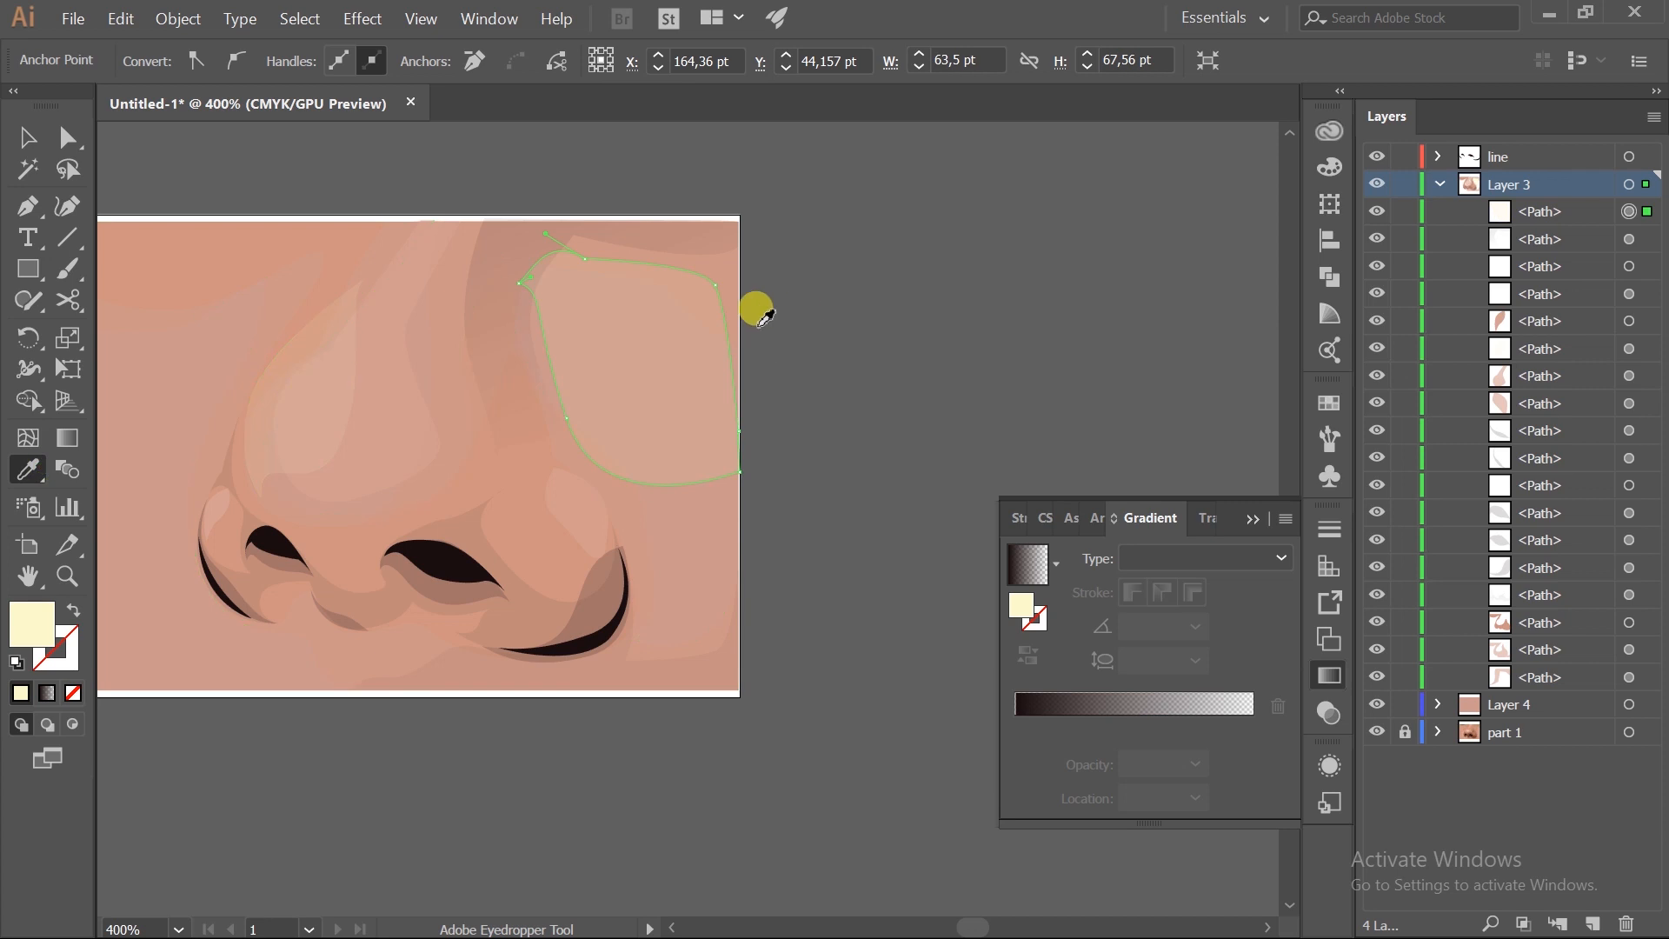
pyautogui.hotkey('ctrl', 'shift', 'a')
pyautogui.scroll(-1, 857, 362)
pyautogui.scroll(1, 865, 377)
pyautogui.press('p')
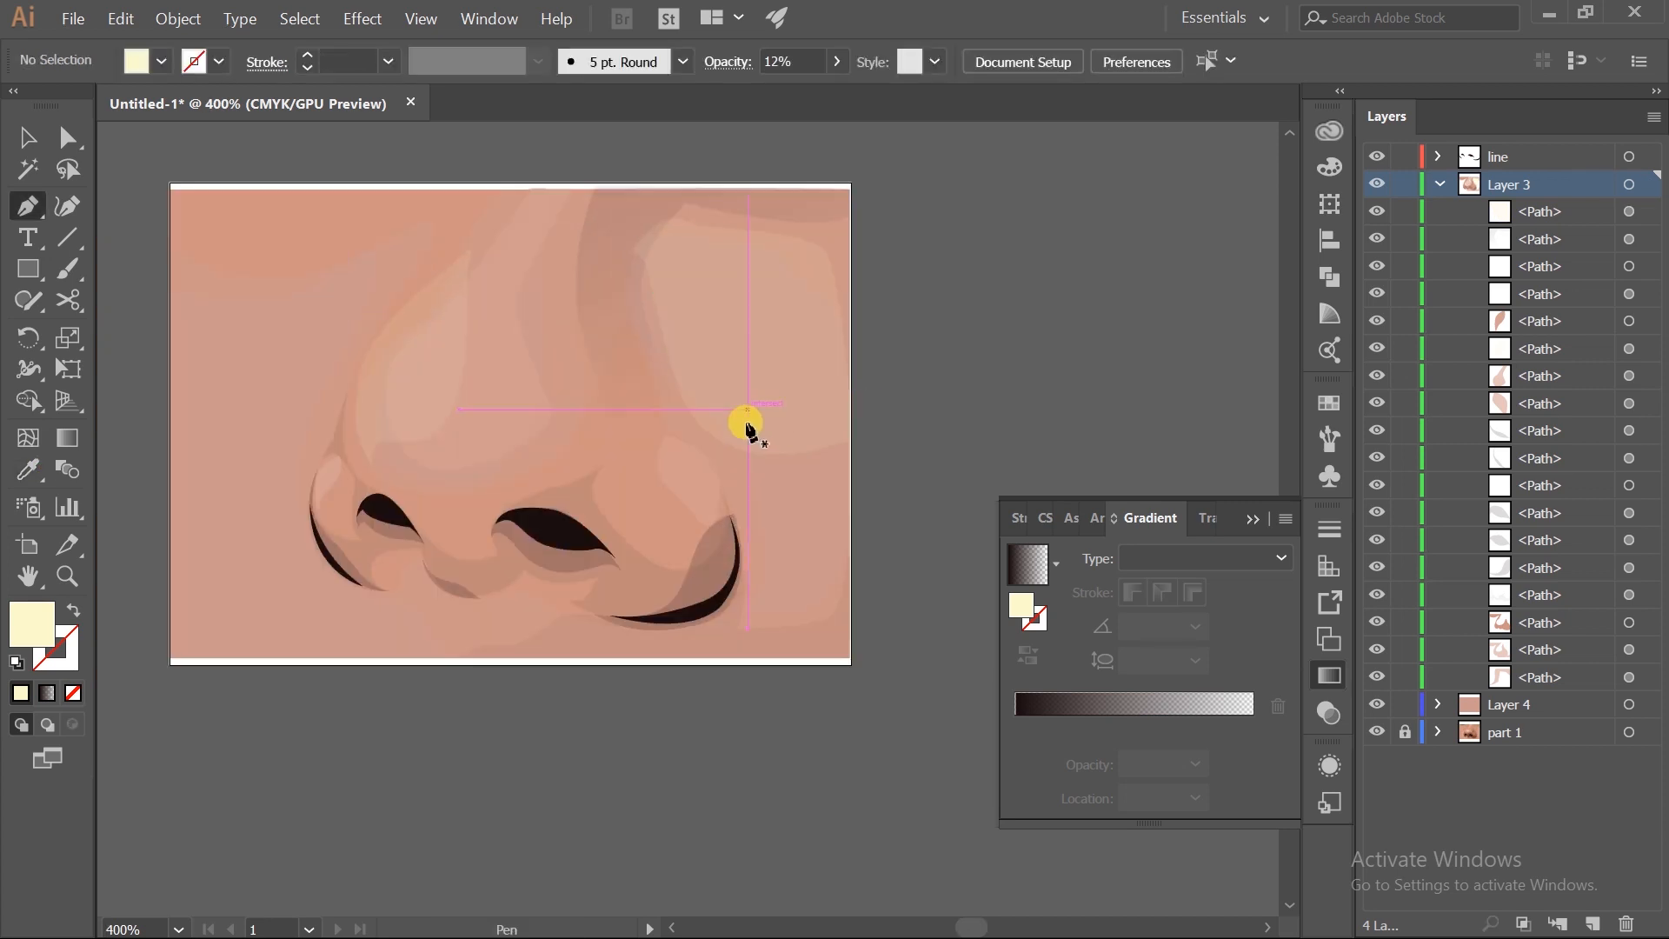
pyautogui.keyDown('ctrl'); pyautogui.click(676, 358); pyautogui.keyUp('ctrl')
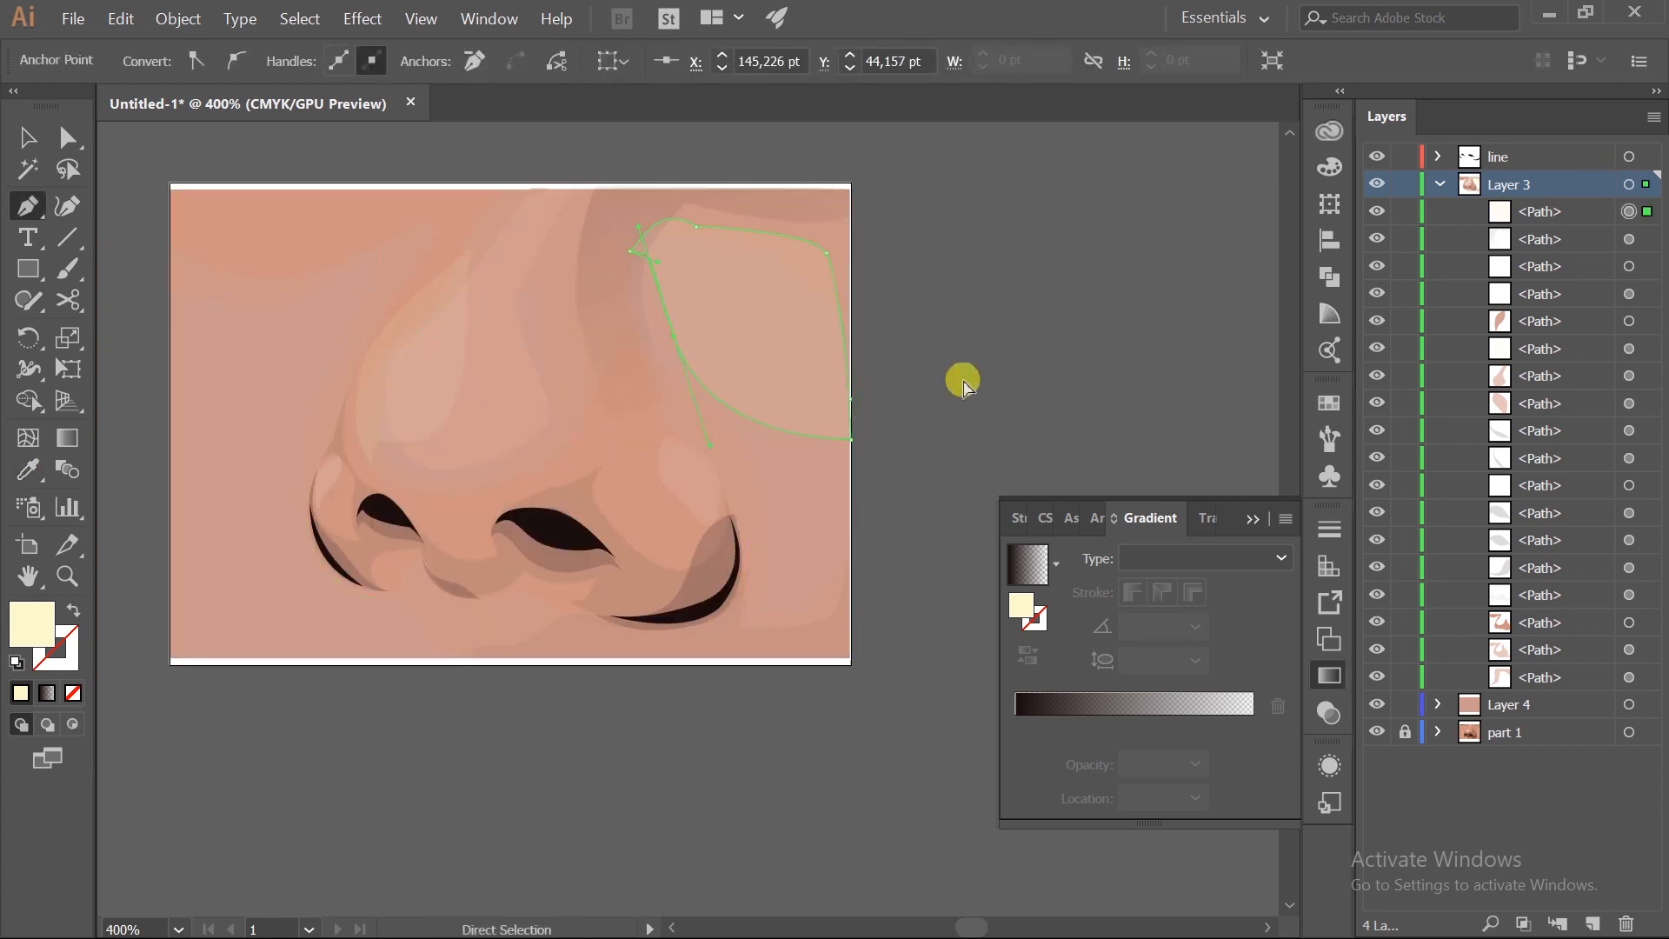
pyautogui.keyDown('ctrl'); pyautogui.click(961, 376); pyautogui.keyUp('ctrl')
# - Draw a closed curved highlight shape over the left cheek, from the artboard's edge toward the bridge, and refine its upper edge
pyautogui.scroll(-1, 982, 408)
pyautogui.scroll(3, 1005, 439)
pyautogui.click(724, 384)
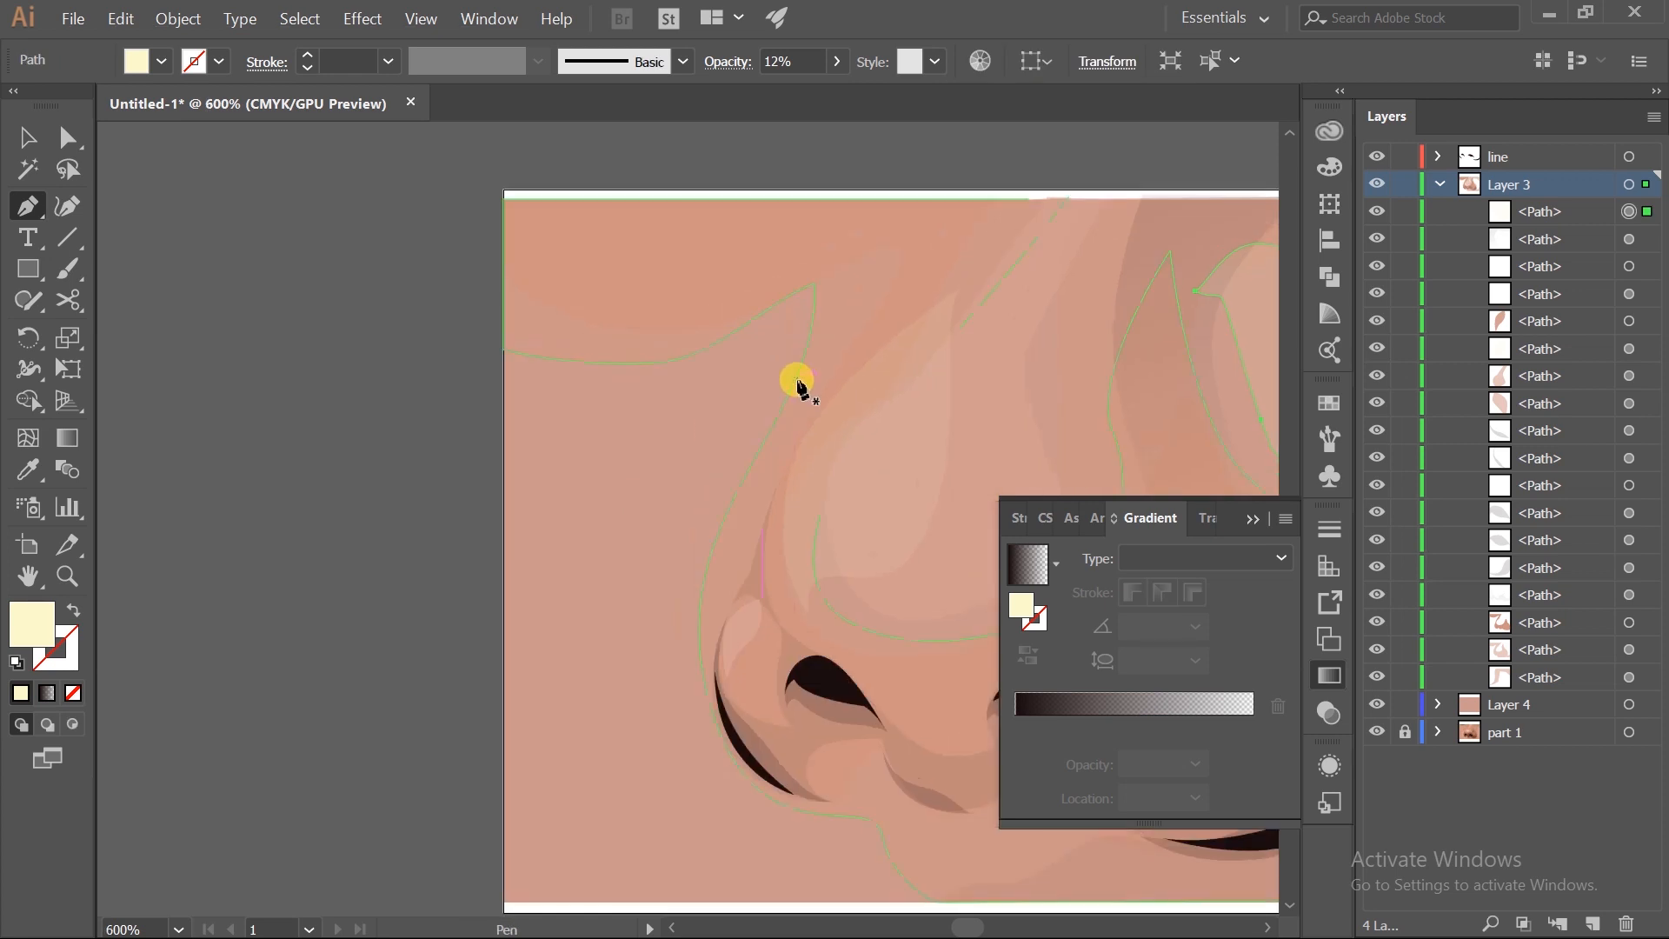
pyautogui.moveTo(510, 543); pyautogui.dragTo(317, 502)
pyautogui.click(503, 326)
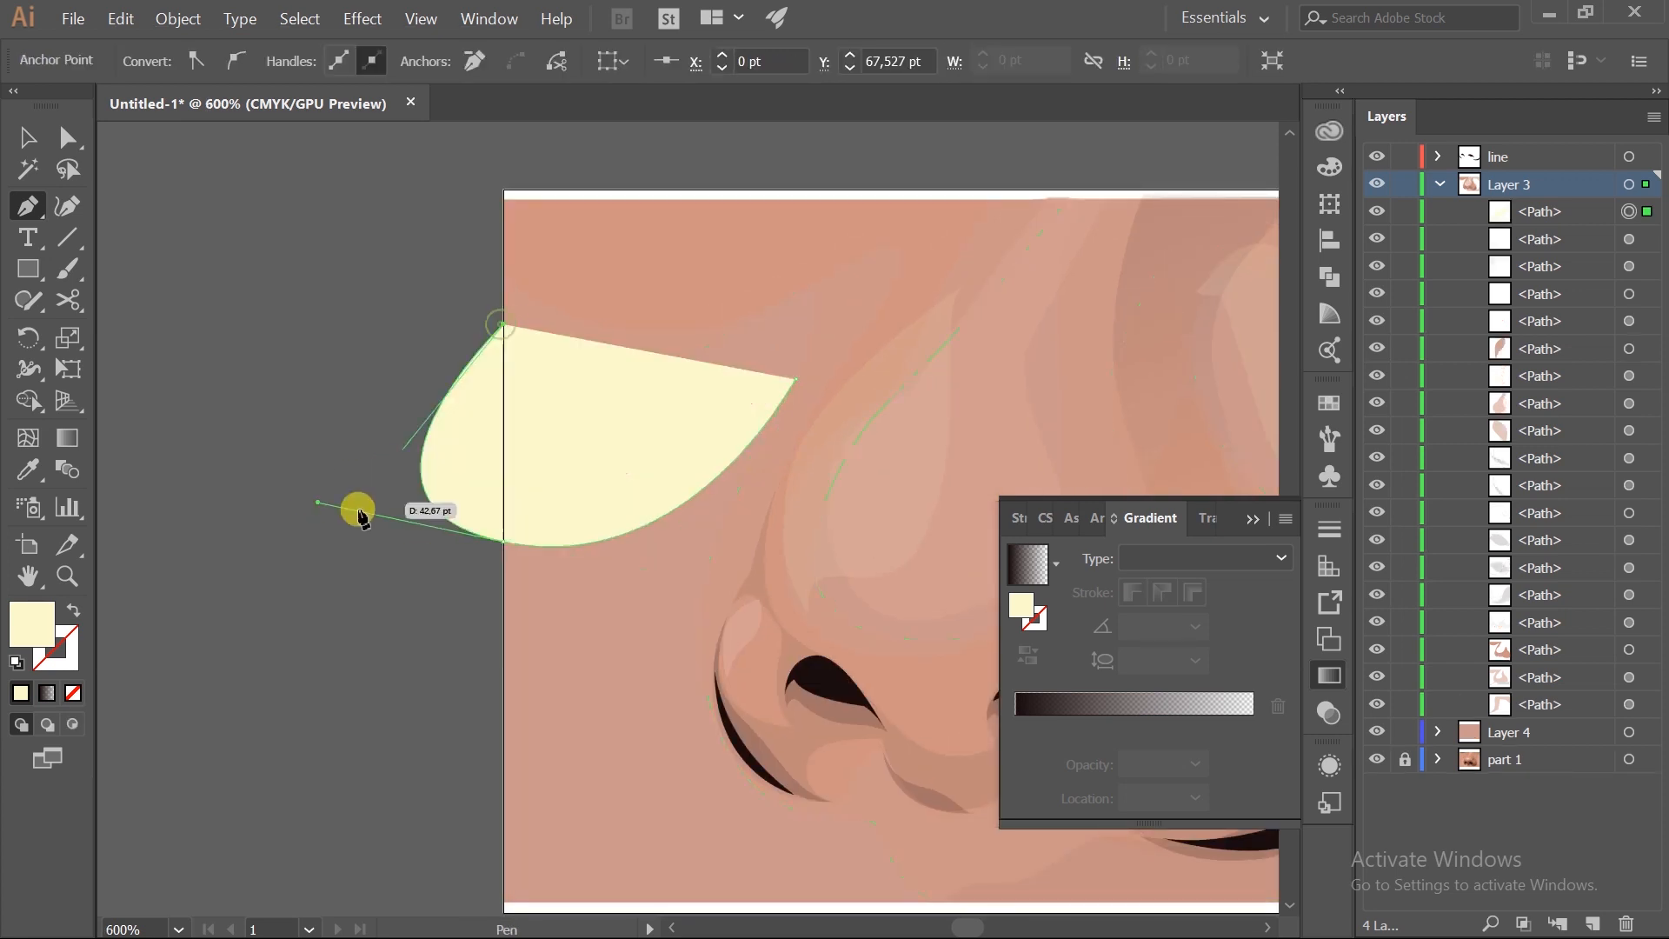
pyautogui.moveTo(785, 337); pyautogui.dragTo(857, 306)
pyautogui.click(795, 376)
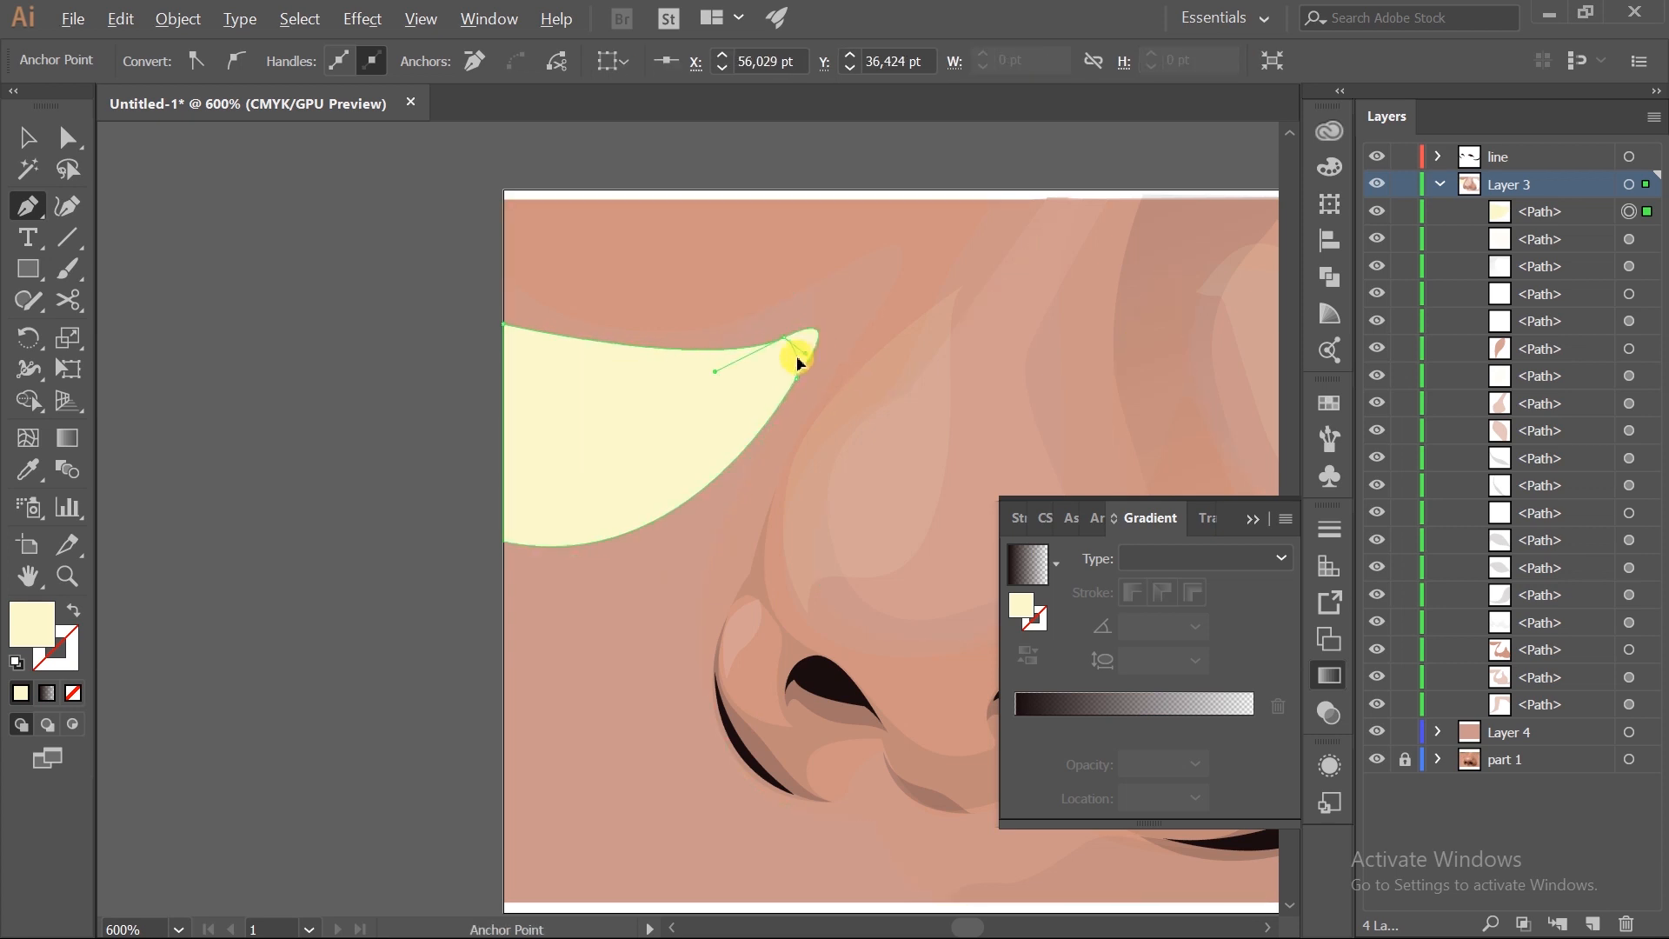
pyautogui.moveTo(612, 348); pyautogui.dragTo(606, 328)
# - Copy the right cheek highlight's cream fill and 12% opacity onto the left cheek shape and deselect it
pyautogui.scroll(-3, 614, 513)
pyautogui.scroll(1, 879, 461)
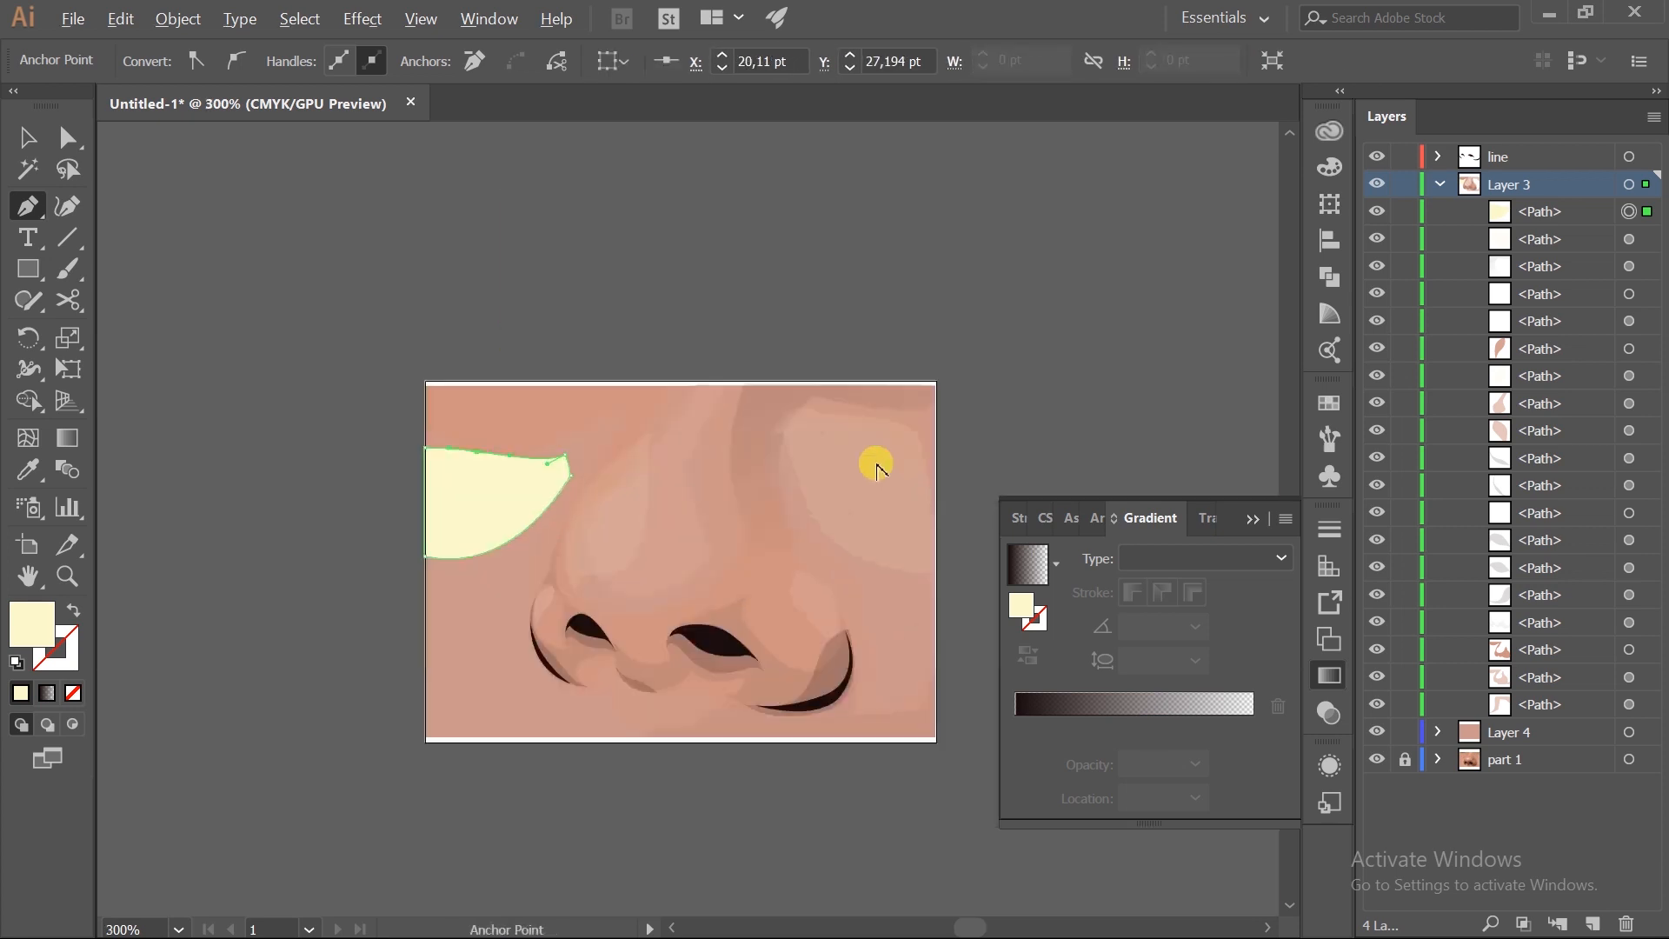
pyautogui.click(28, 470)
pyautogui.click(841, 446)
pyautogui.keyDown('ctrl'); pyautogui.click(976, 340); pyautogui.keyUp('ctrl')
pyautogui.scroll(-1, 970, 348)
pyautogui.moveTo(948, 357); pyautogui.dragTo(862, 398)
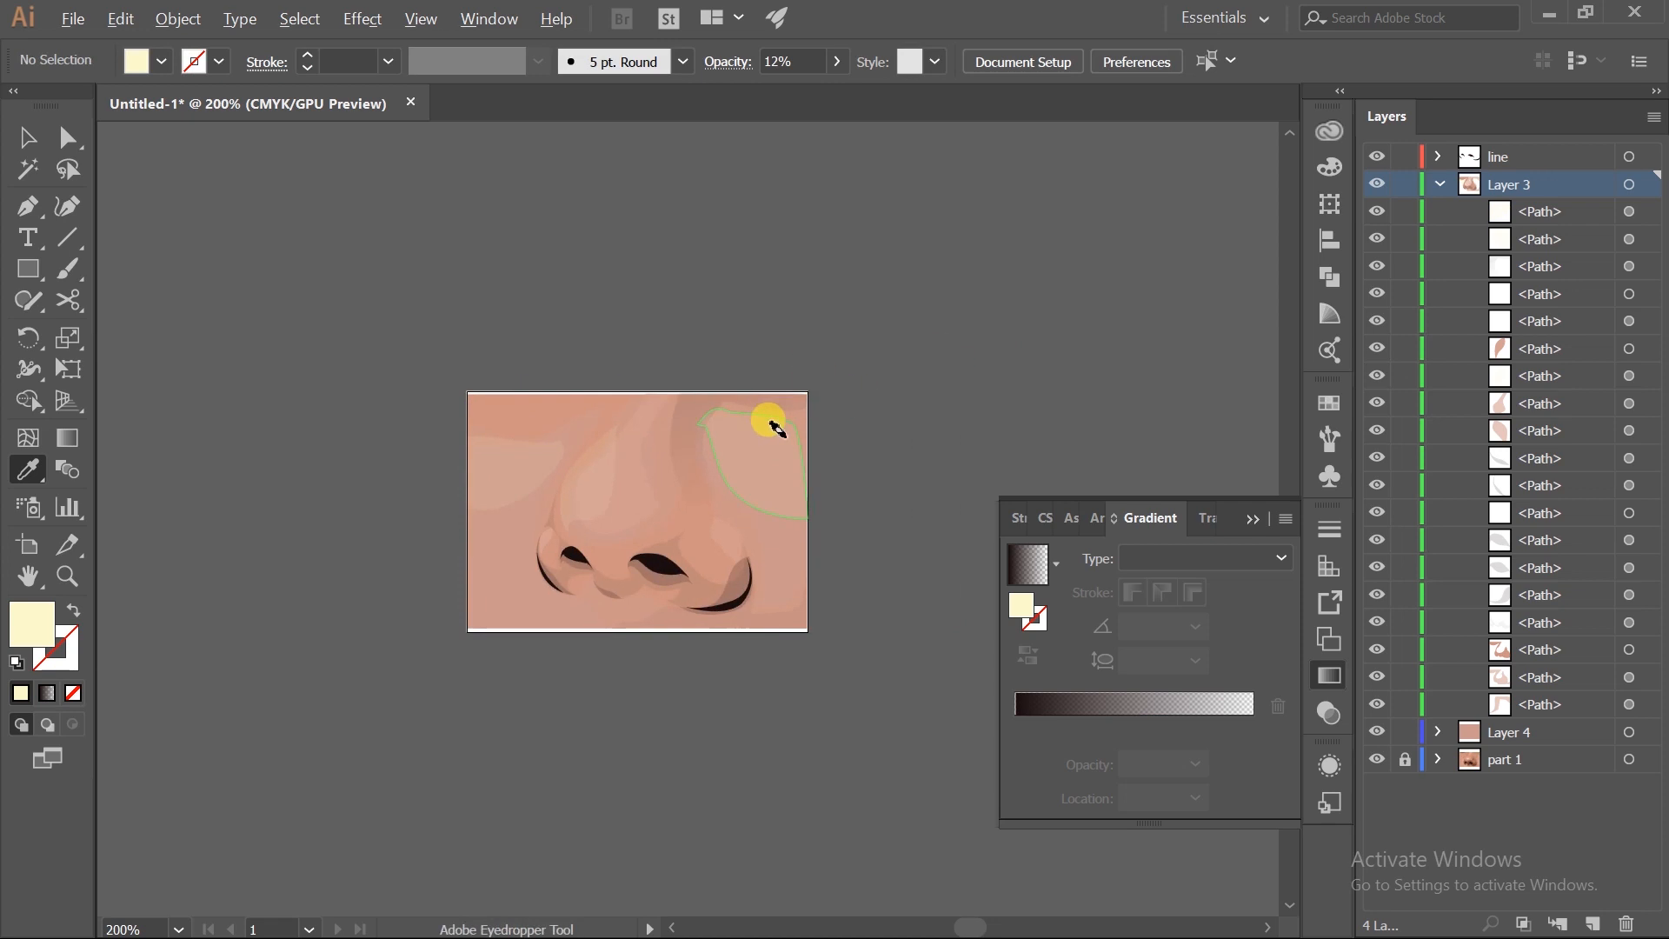
pyautogui.moveTo(770, 421); pyautogui.dragTo(743, 438)
pyautogui.scroll(1, 745, 442)
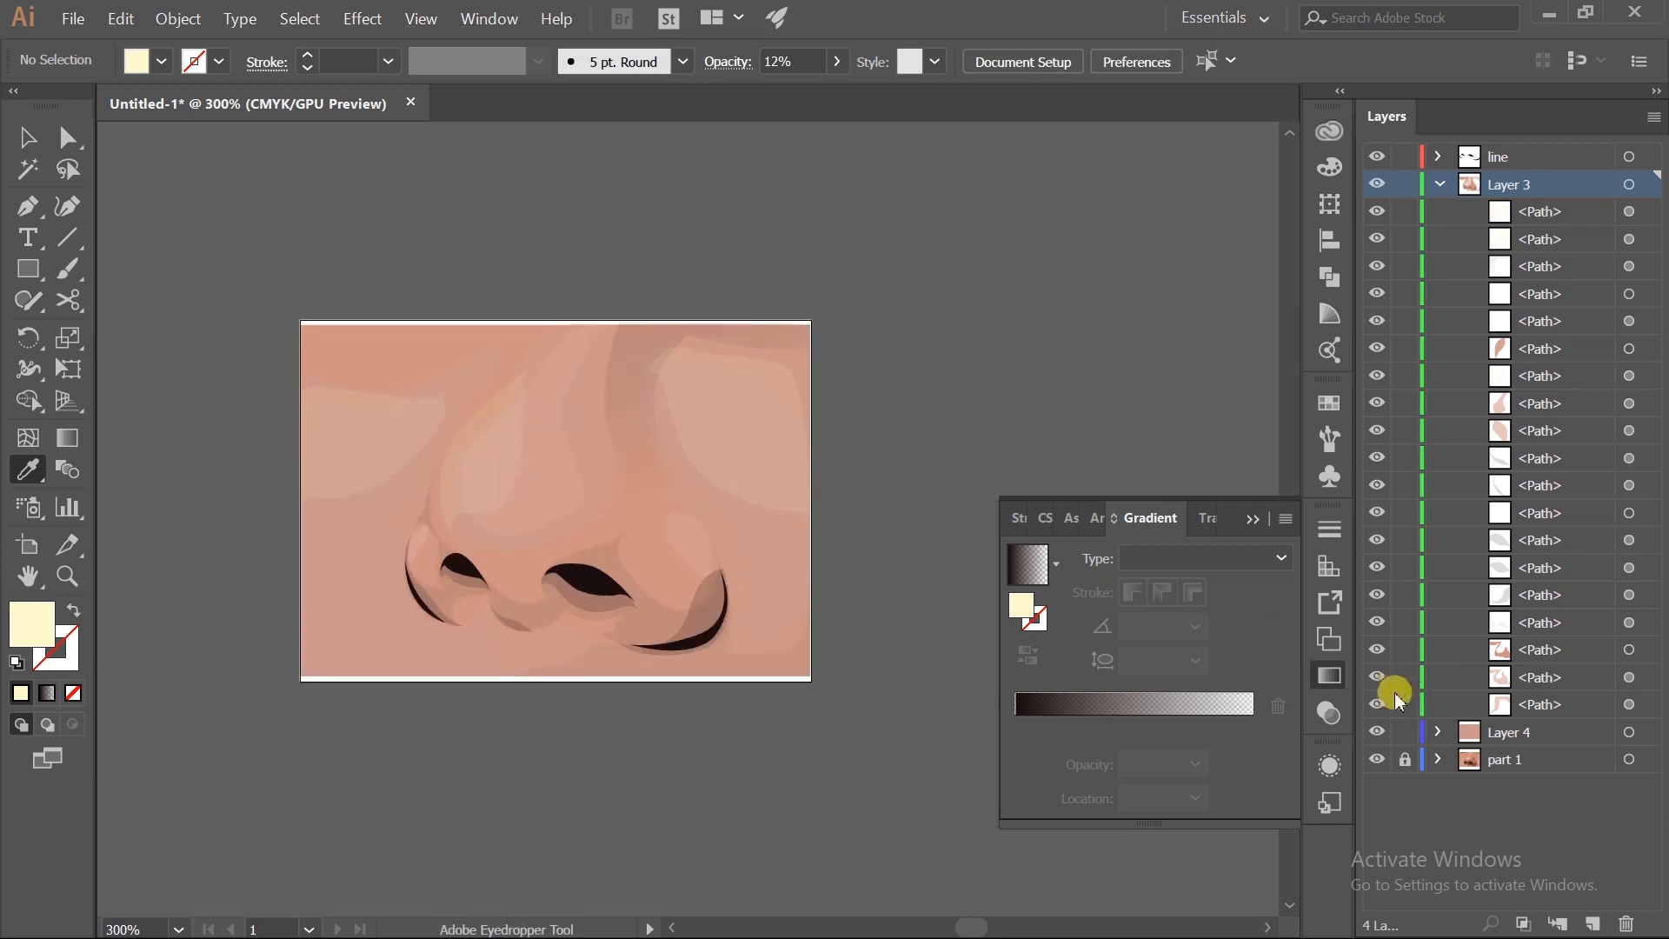
# - Hide all the individual paths in Layer 3
pyautogui.click(1388, 703)
pyautogui.moveTo(1372, 612); pyautogui.dragTo(1376, 487)
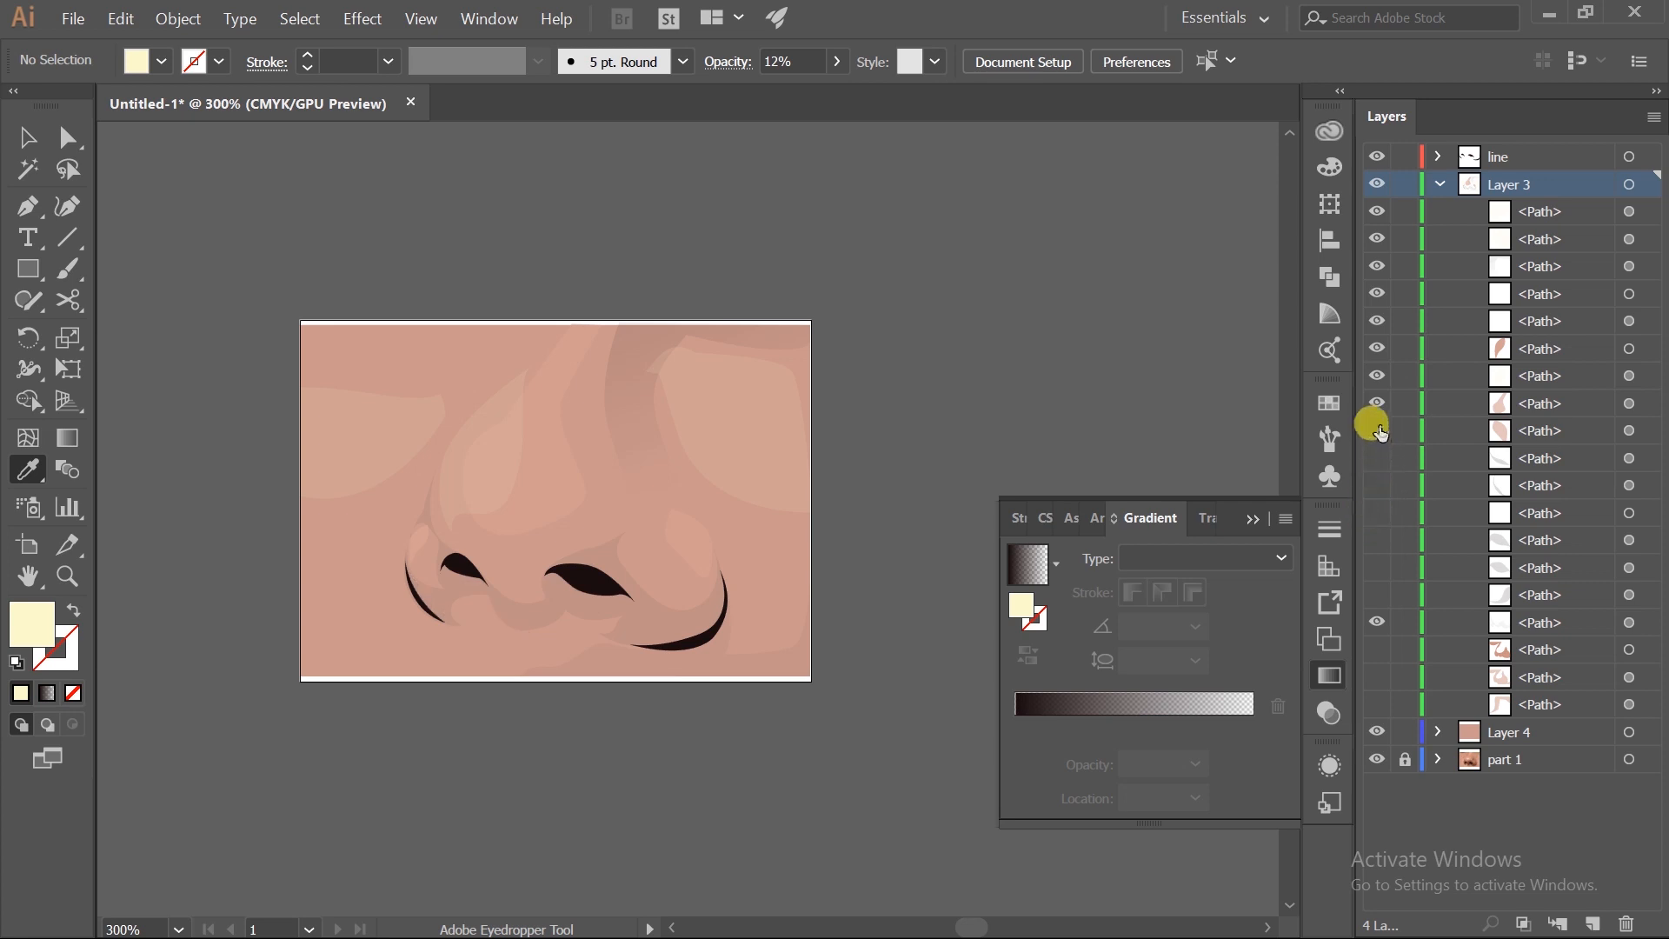
pyautogui.moveTo(1382, 261); pyautogui.dragTo(1382, 228)
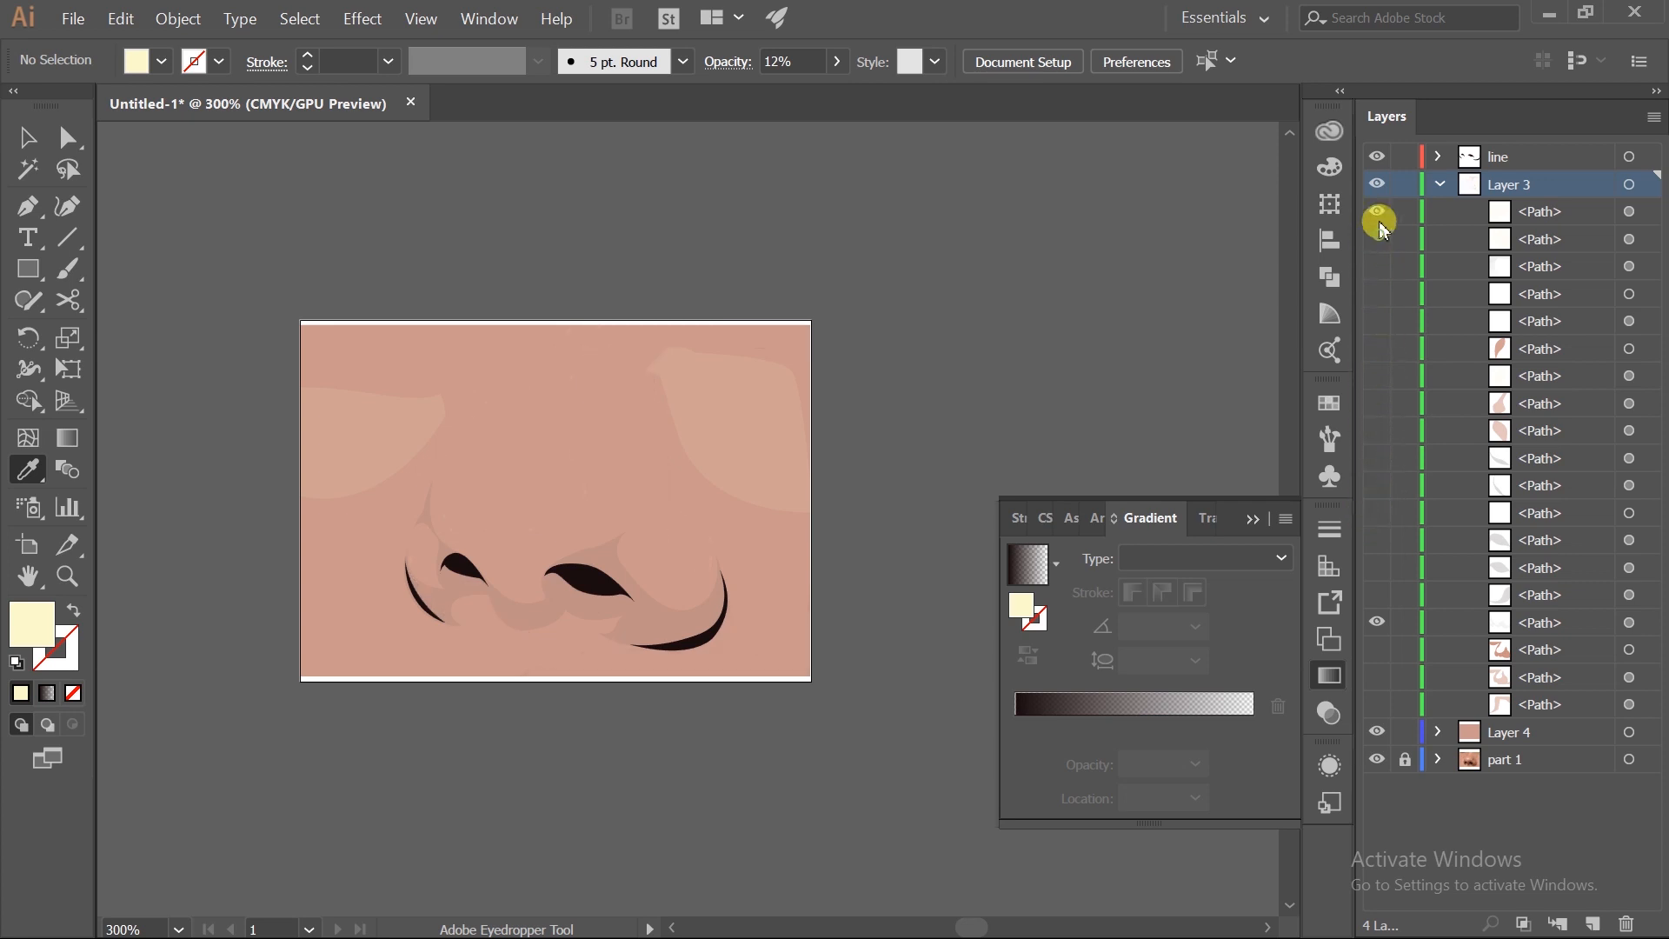
pyautogui.click(1377, 622)
# - Recolour Layer 4's background rectangle to the tan #BF8F7C and deselect it
pyautogui.click(1628, 732)
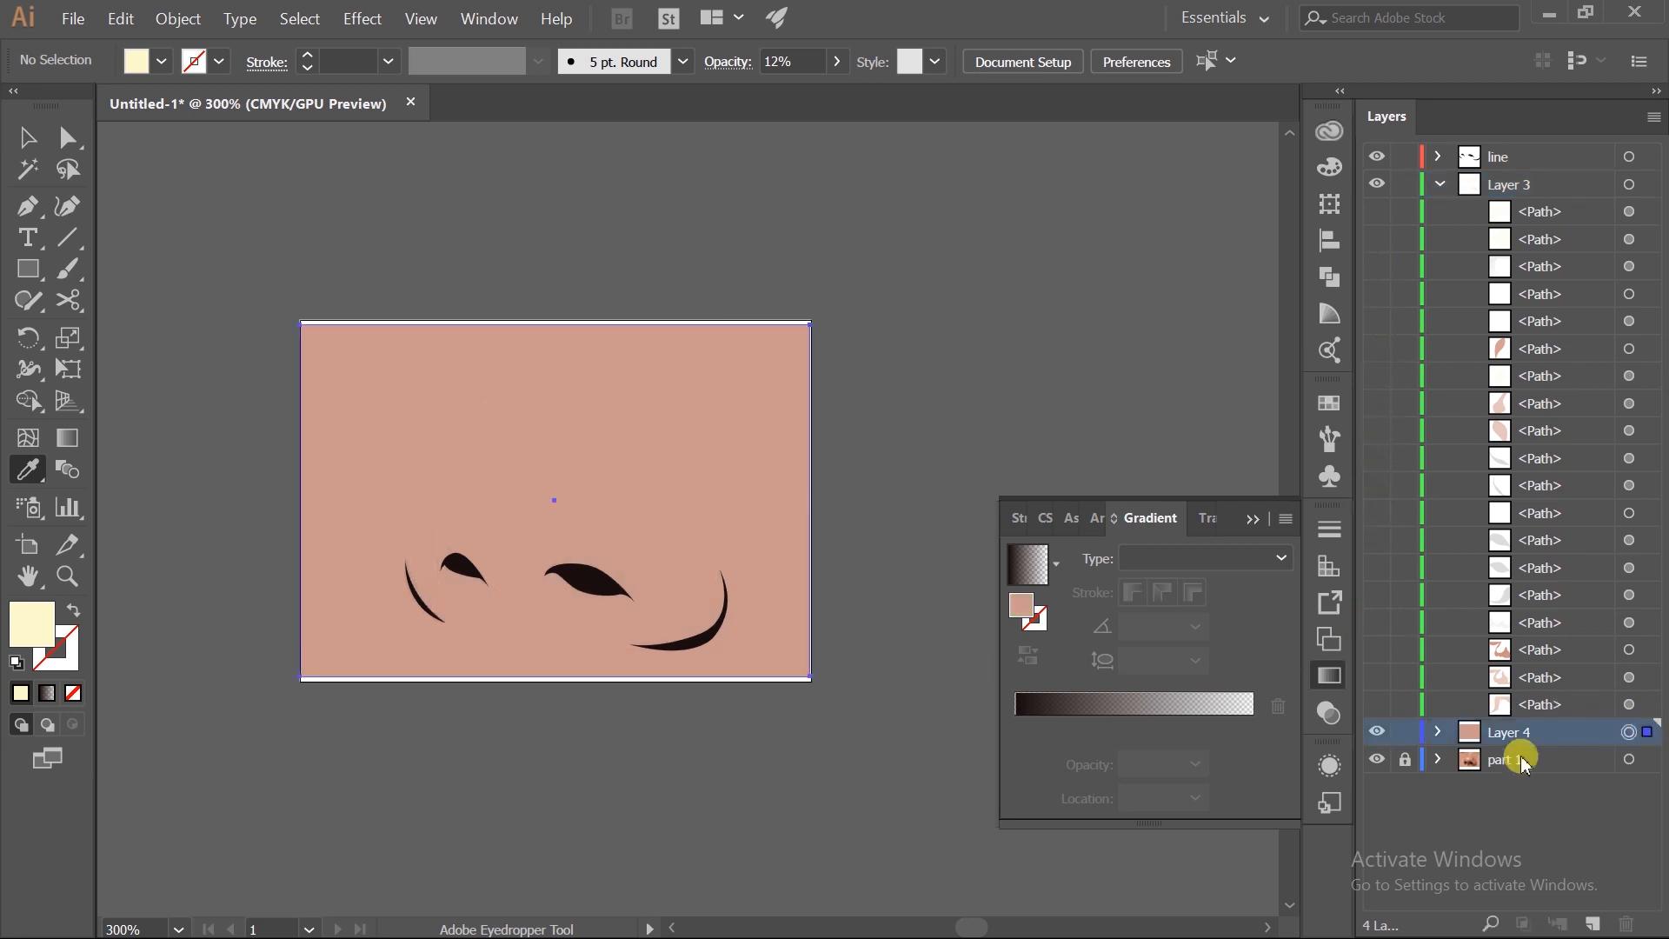
pyautogui.doubleClick(31, 624)
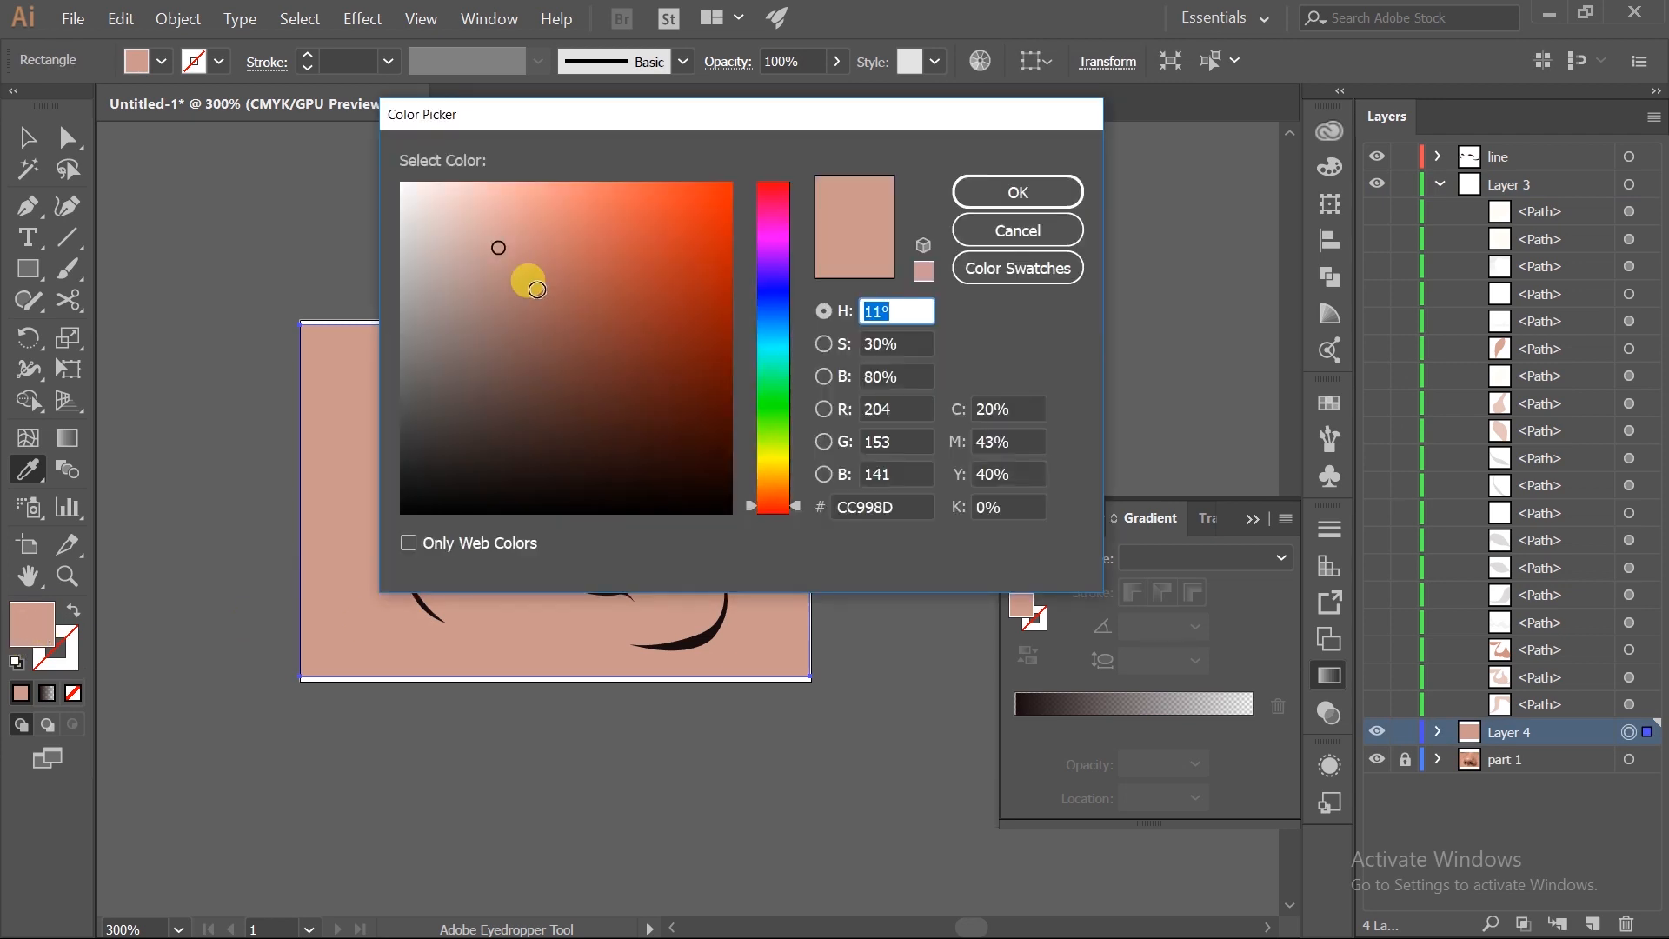
pyautogui.click(515, 261)
pyautogui.moveTo(777, 495); pyautogui.dragTo(774, 497)
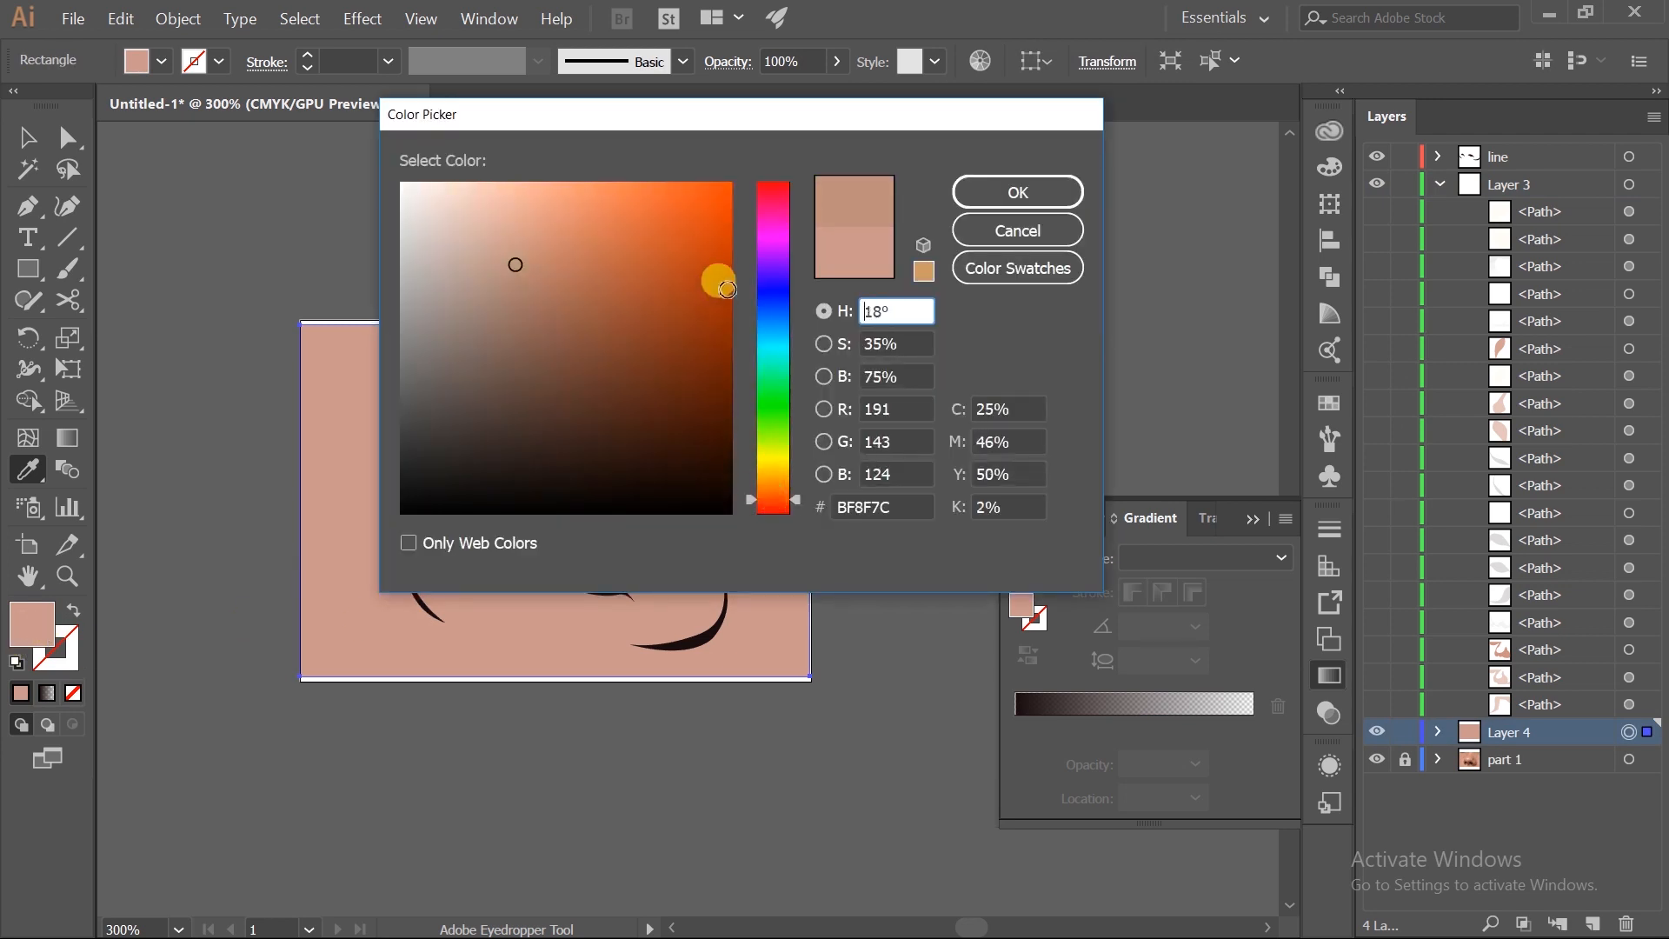
pyautogui.click(1018, 192)
pyautogui.keyDown('ctrl'); pyautogui.click(869, 437); pyautogui.keyUp('ctrl')
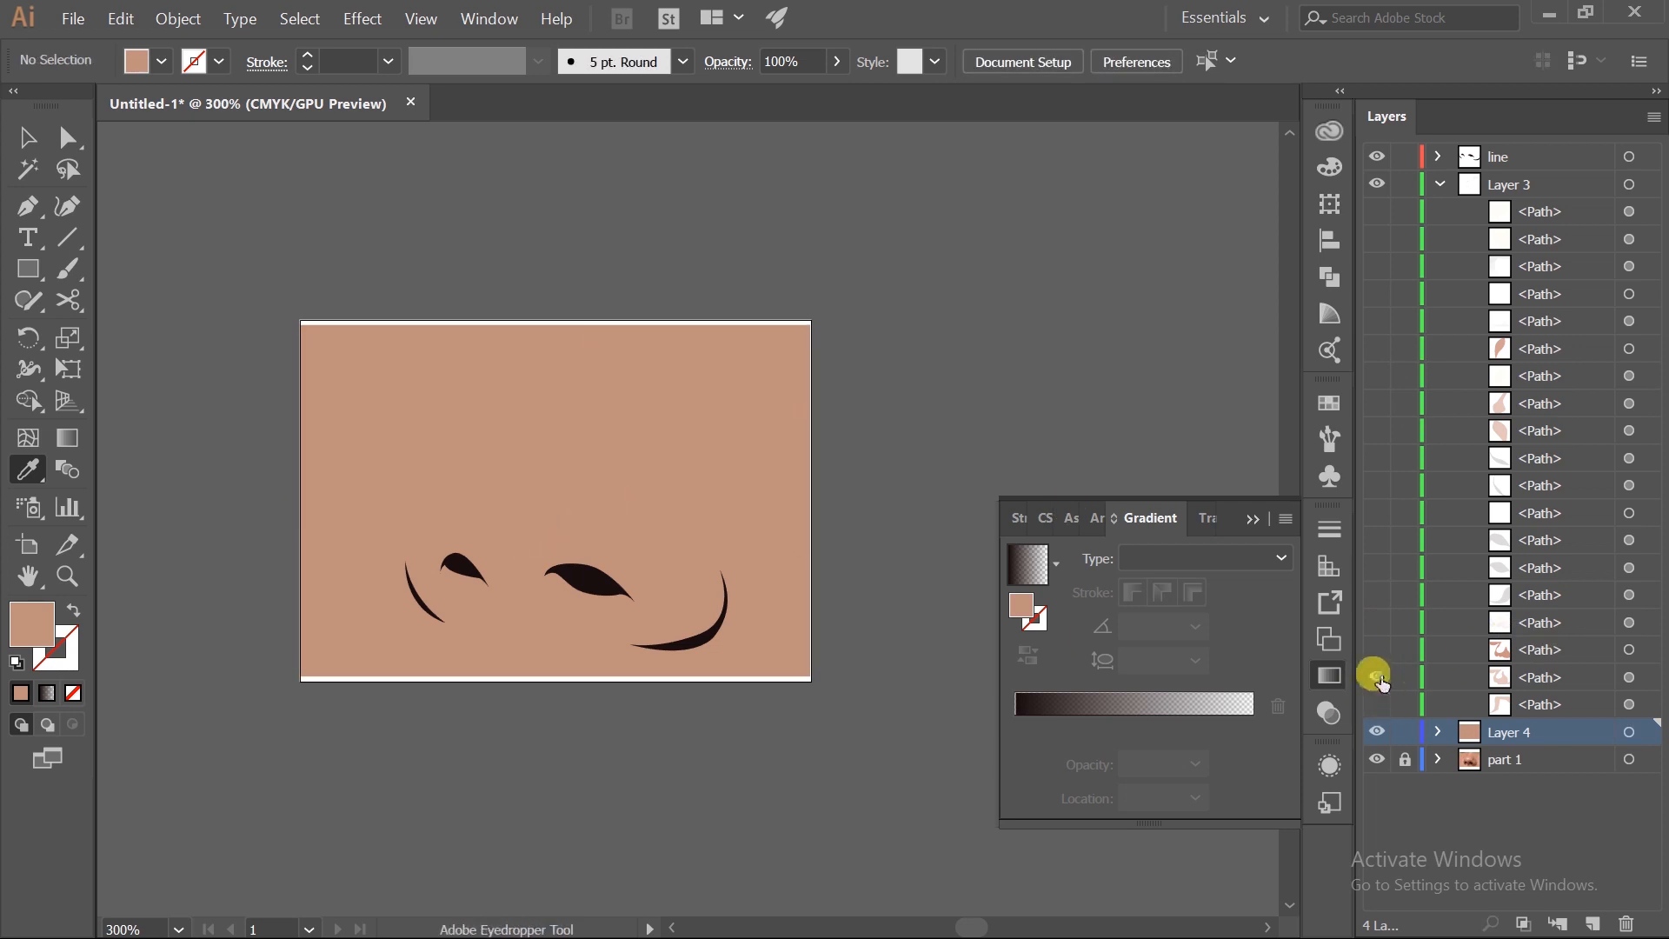
# - Recolour the large outer nose shadow in Layer 3 to #AE8375, a darker shade of the sampled background tan
pyautogui.keyDown('ctrl'); pyautogui.click(734, 498); pyautogui.keyUp('ctrl')
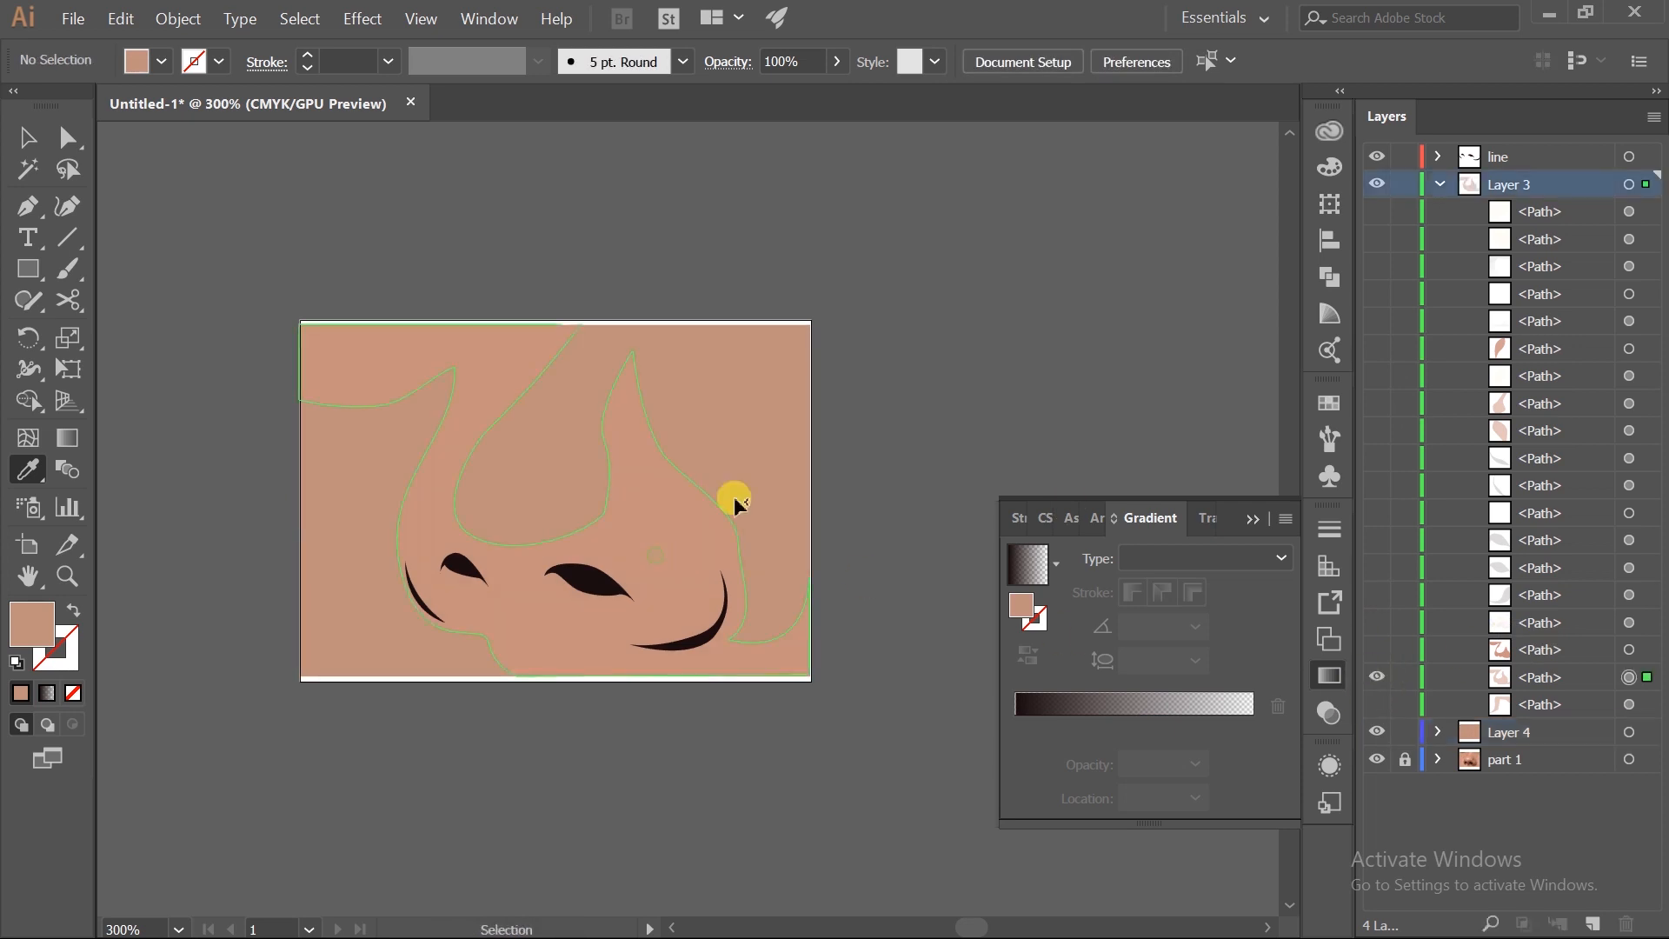
pyautogui.doubleClick(38, 640)
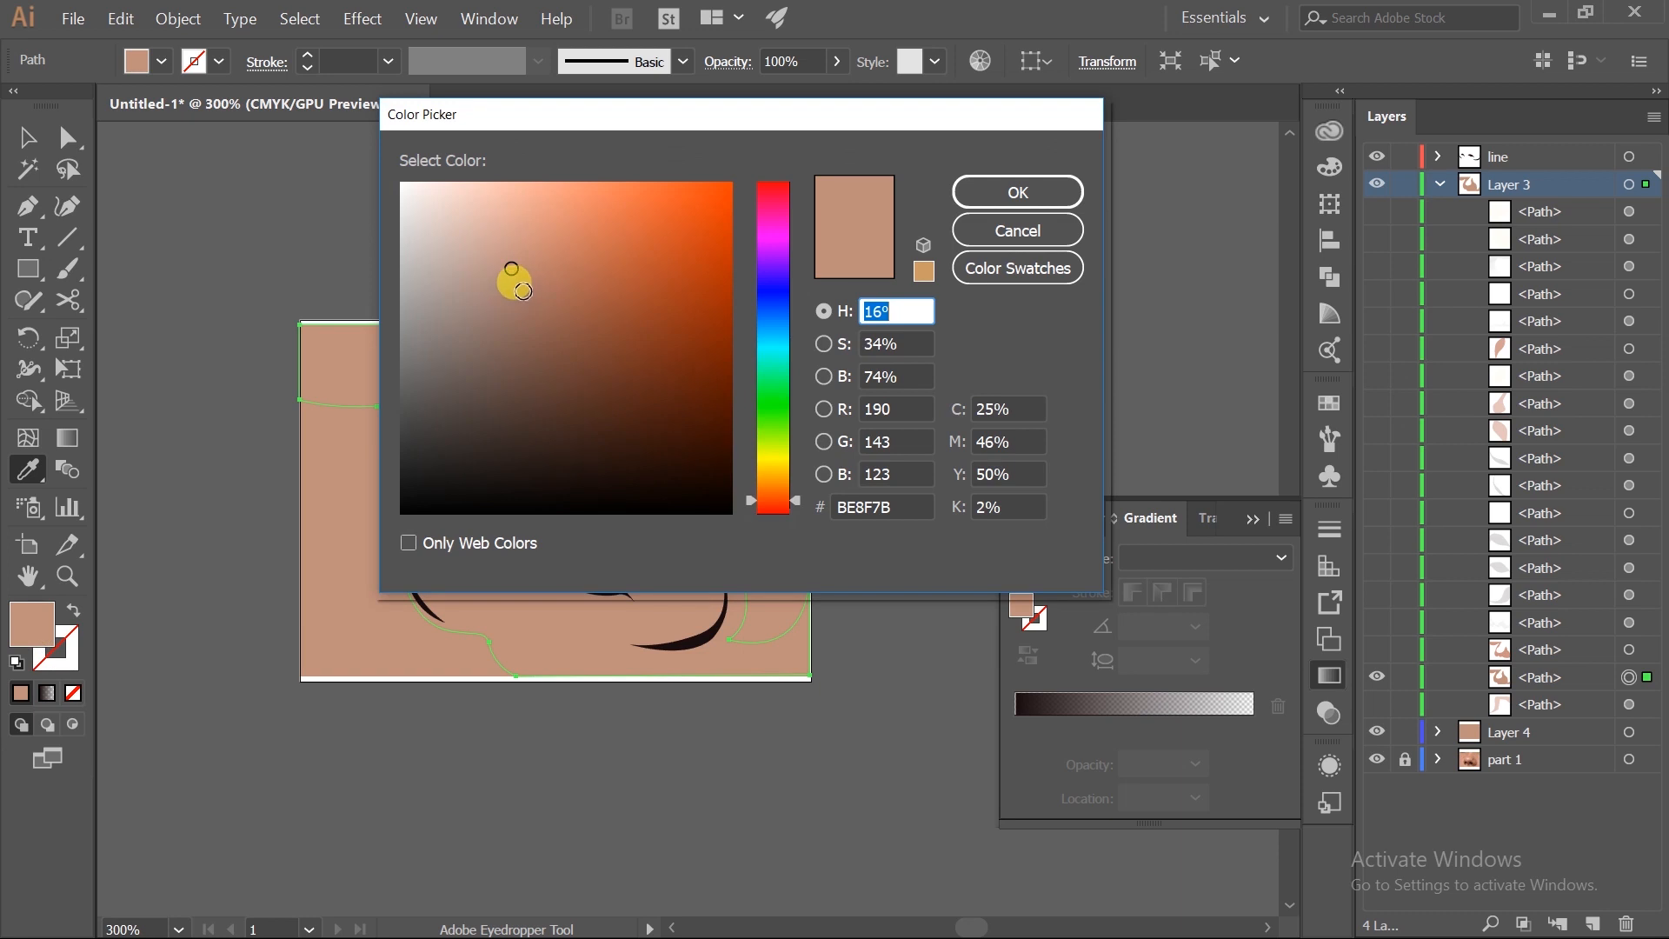
pyautogui.click(522, 291)
pyautogui.click(510, 283)
pyautogui.click(986, 196)
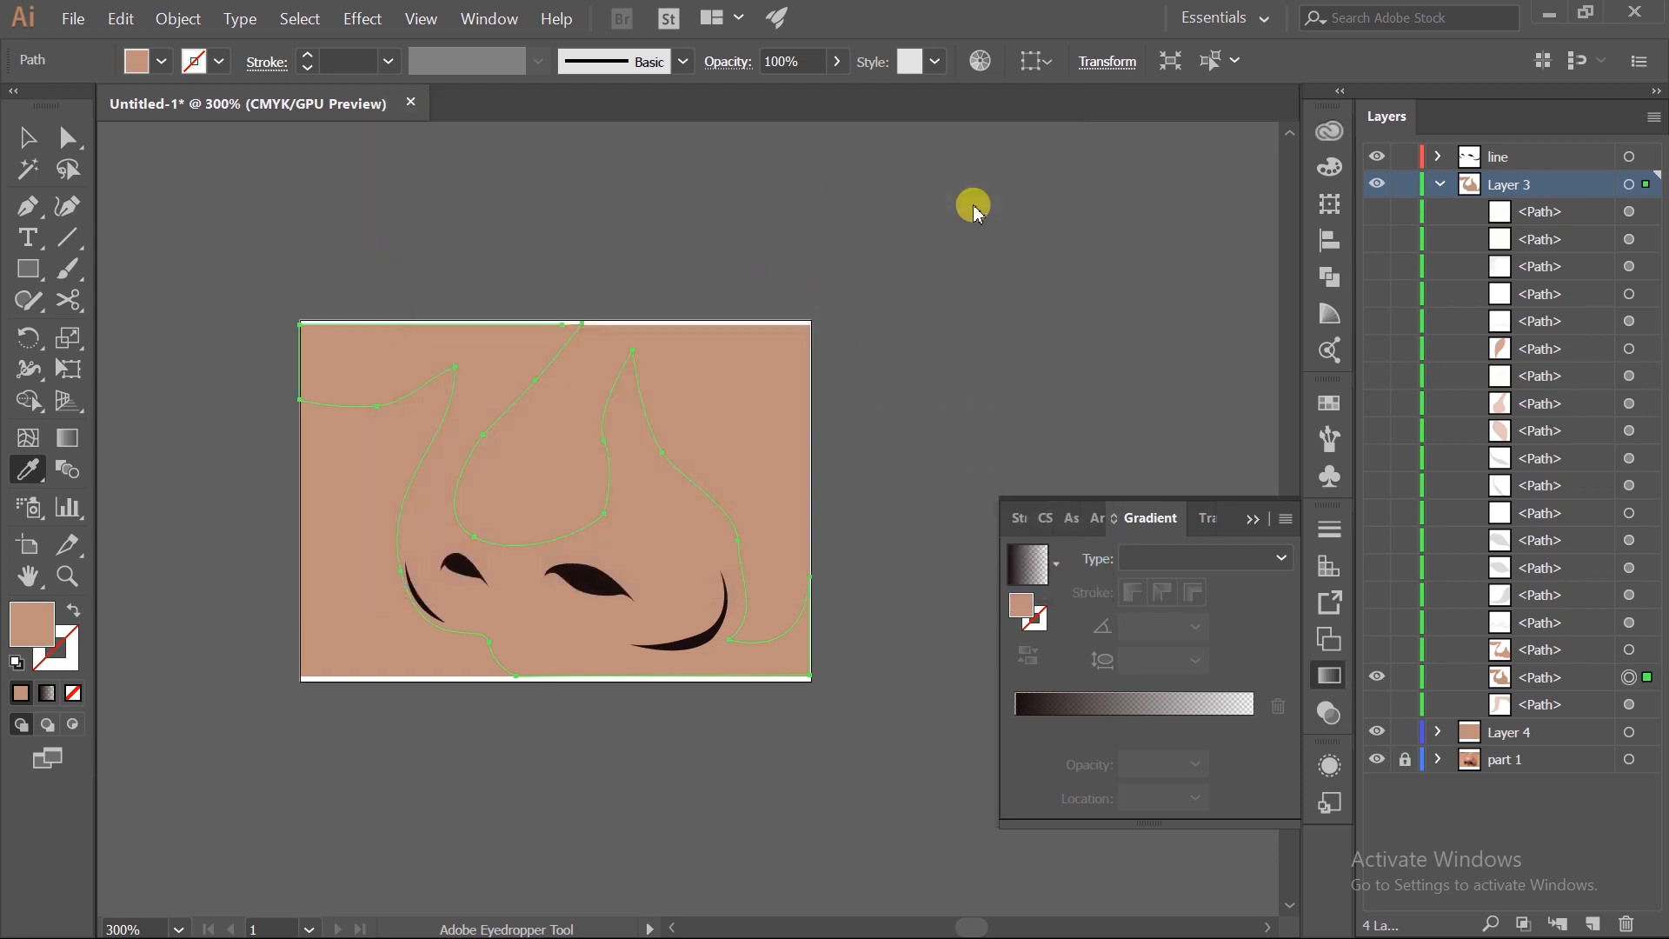
pyautogui.keyDown('ctrl'); pyautogui.click(999, 272); pyautogui.keyUp('ctrl')
# - Show the inner nose shadow and the detail path above it, recolouring the inner shadow a darker brown than the outer one
pyautogui.click(1377, 650)
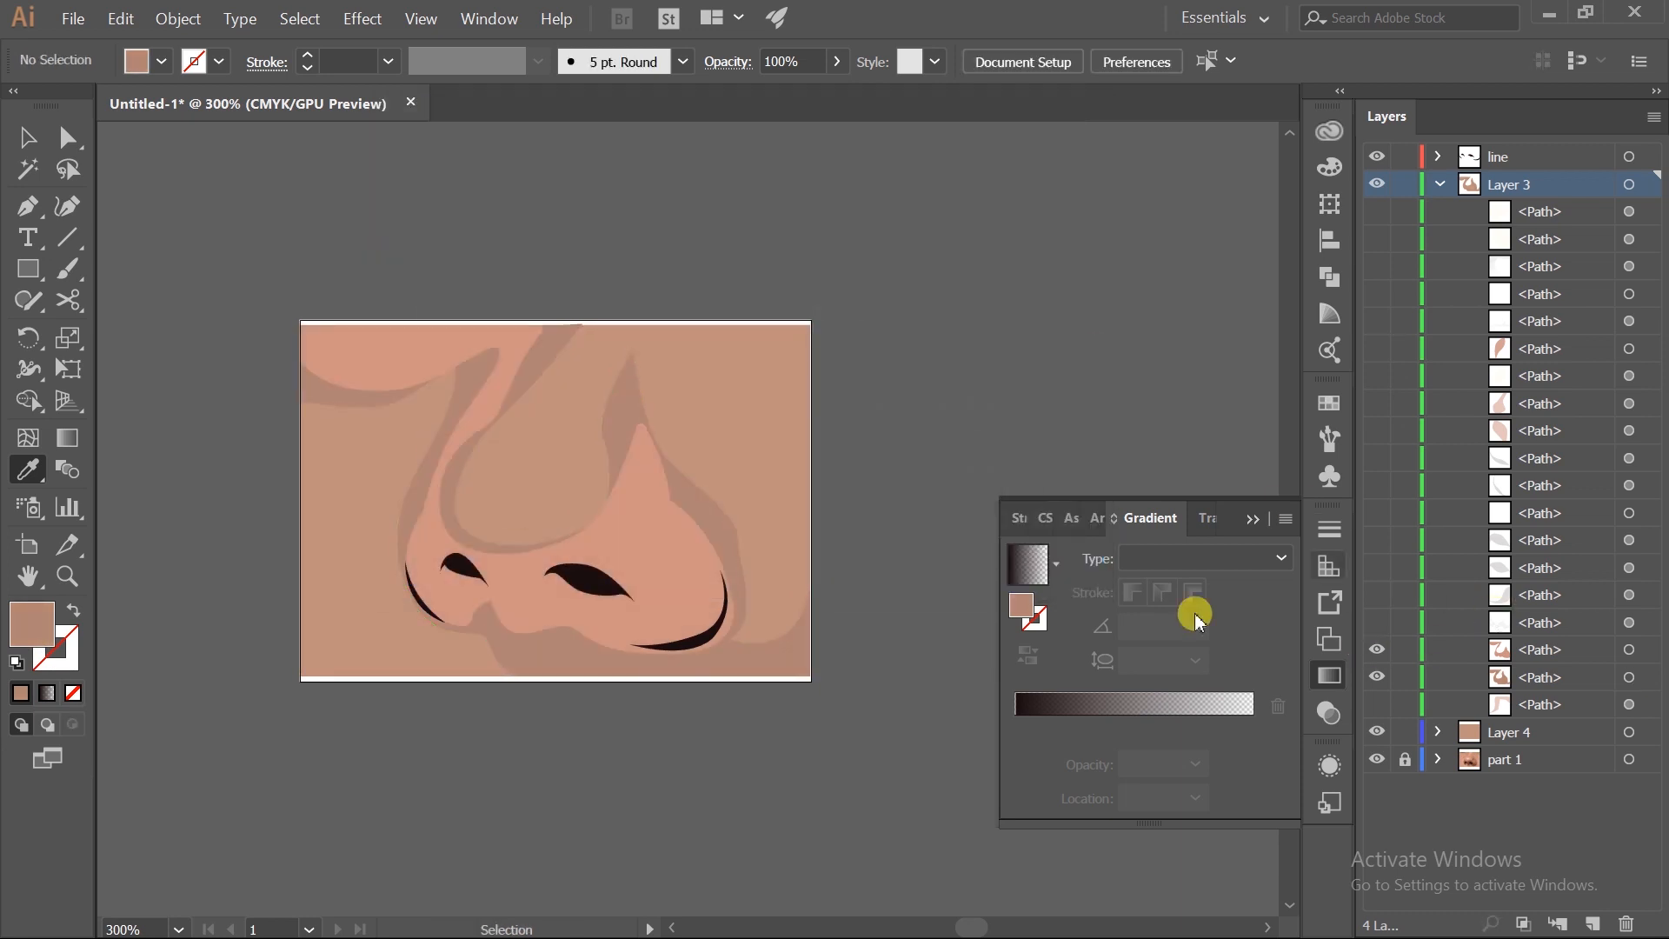
pyautogui.click(617, 457)
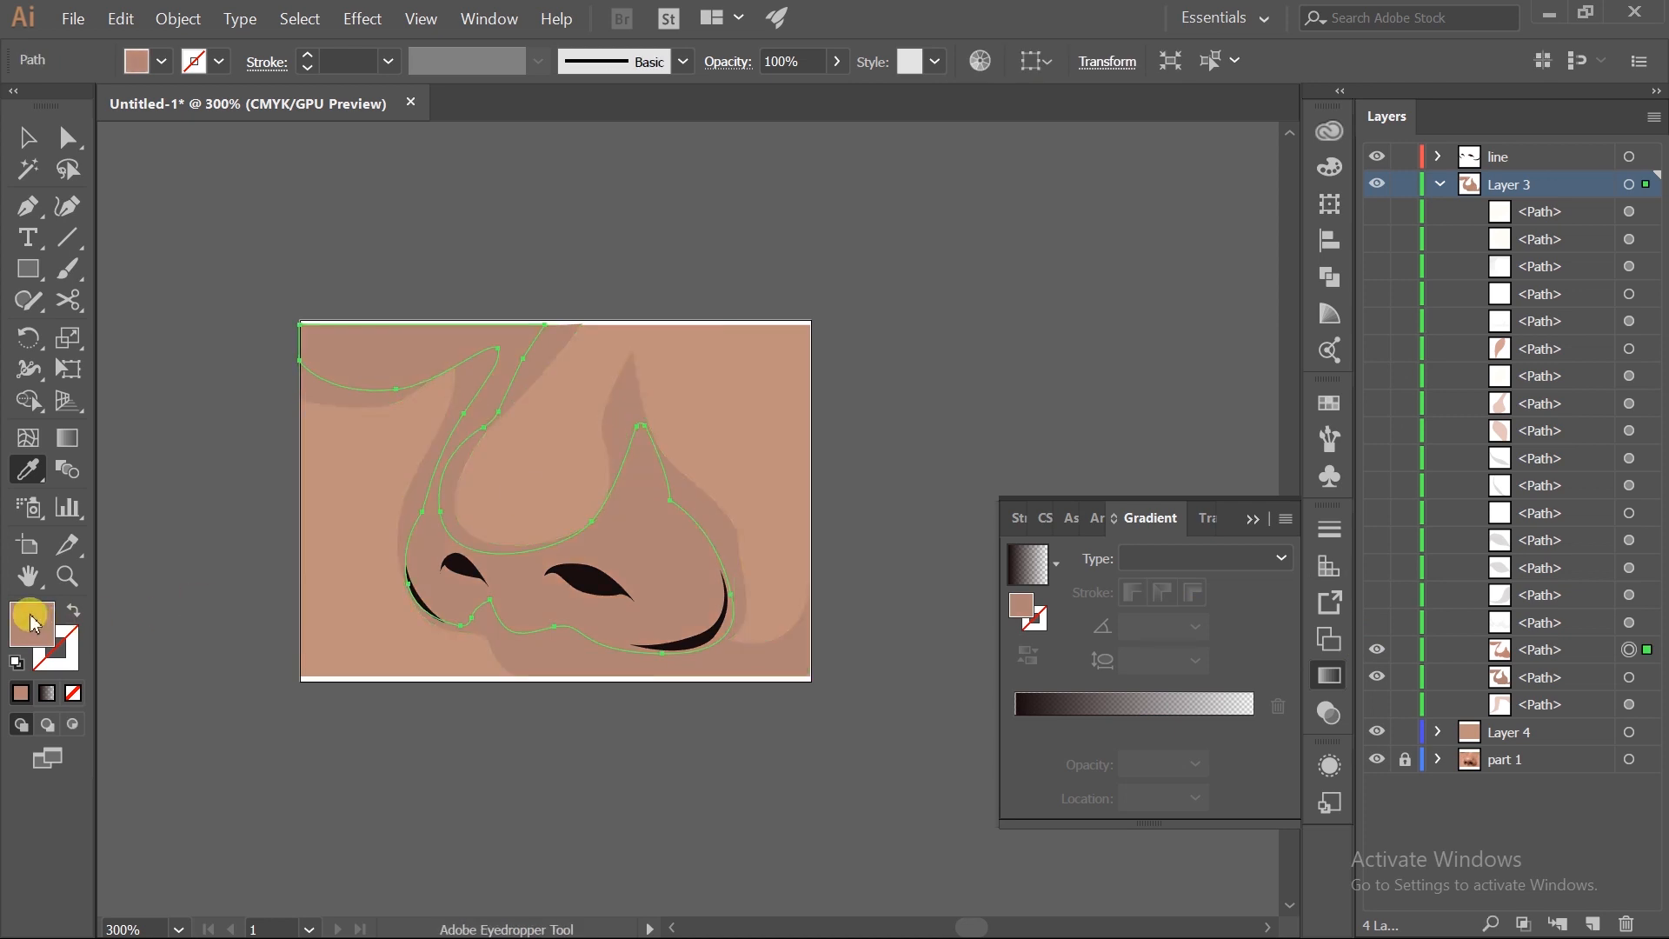
pyautogui.doubleClick(33, 622)
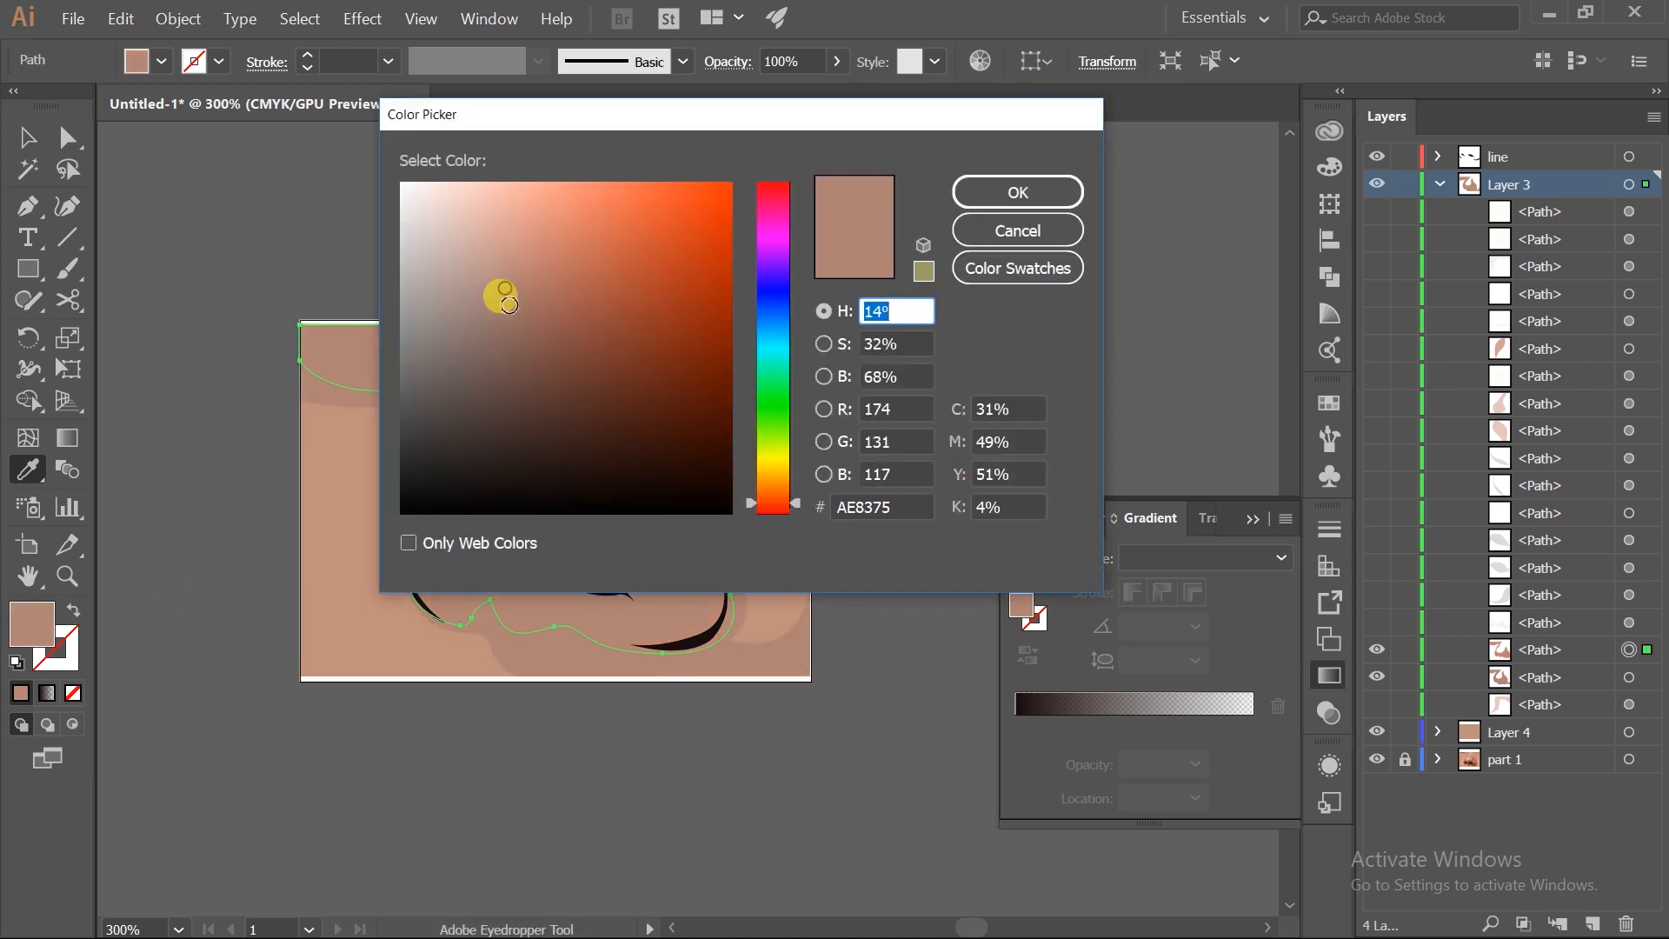
pyautogui.click(509, 306)
pyautogui.click(976, 187)
pyautogui.keyDown('ctrl'); pyautogui.click(1035, 365); pyautogui.keyUp('ctrl')
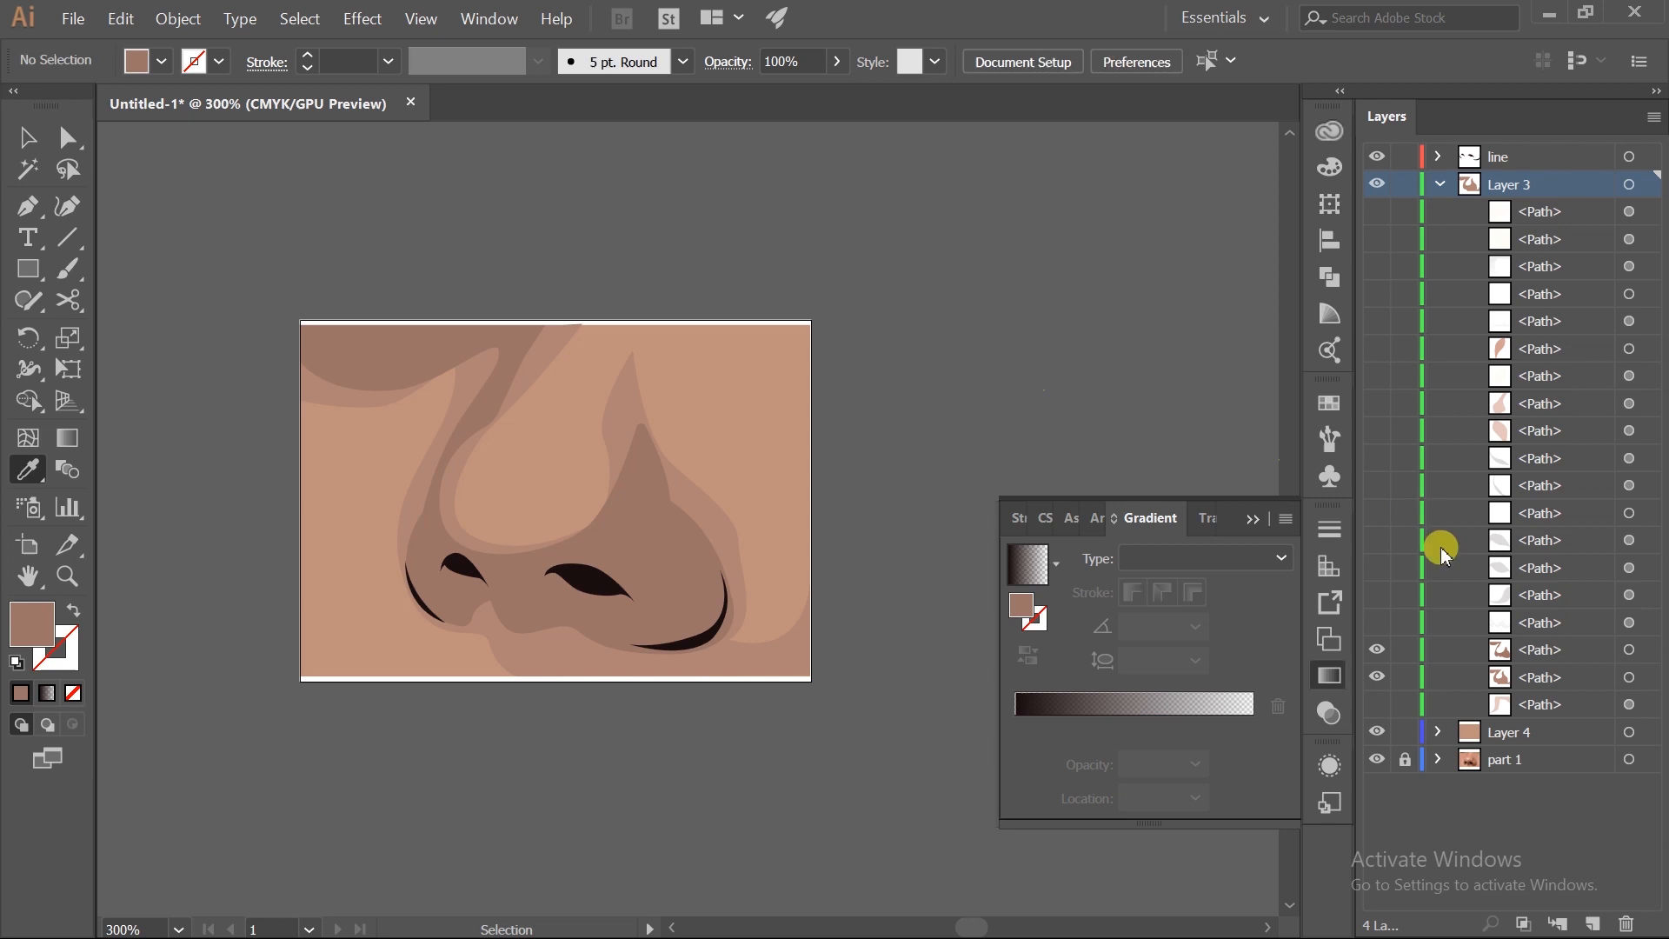
pyautogui.click(1377, 624)
# - Try lowering the opacity of both nose shadows and the background rectangle together to 68%
pyautogui.keyDown('ctrl'); pyautogui.click(660, 616); pyautogui.keyUp('ctrl')
pyautogui.keyDown('ctrl'); pyautogui.click(646, 487); pyautogui.keyUp('ctrl')
pyautogui.keyDown('ctrl'); pyautogui.keyDown('shift'); pyautogui.click(612, 375); pyautogui.keyUp('shift'); pyautogui.keyUp('ctrl')
pyautogui.keyDown('ctrl'); pyautogui.keyDown('shift'); pyautogui.click(622, 381); pyautogui.keyUp('shift'); pyautogui.keyUp('ctrl')
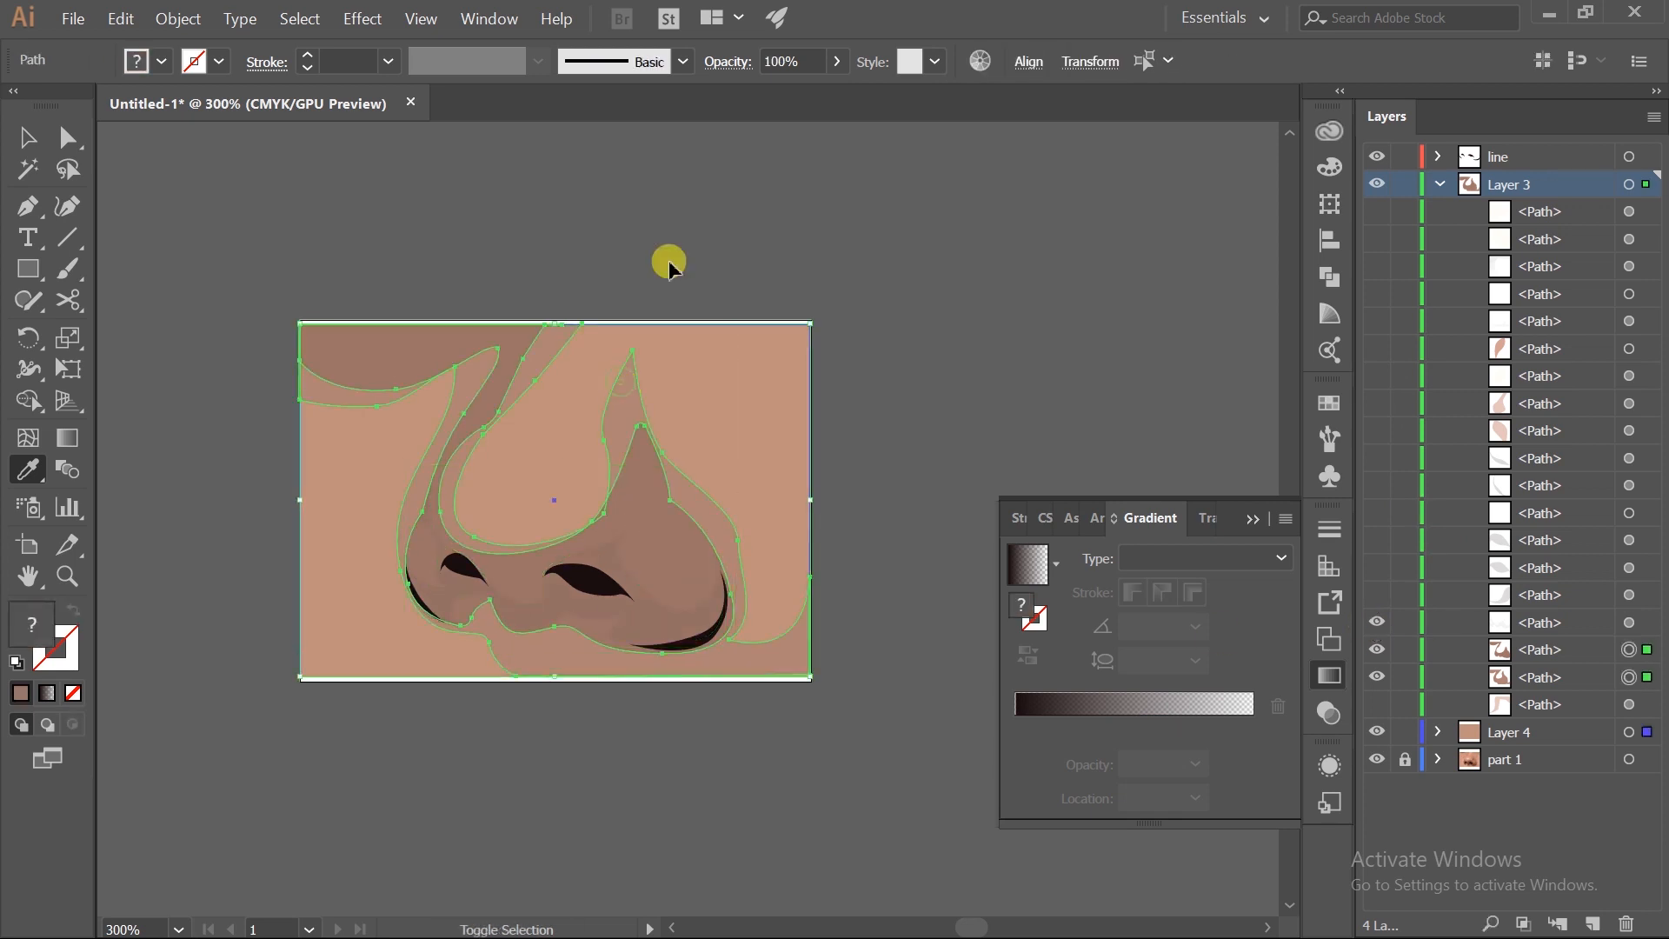
pyautogui.moveTo(836, 61); pyautogui.dragTo(804, 98)
pyautogui.hotkey('ctrl', 'z')
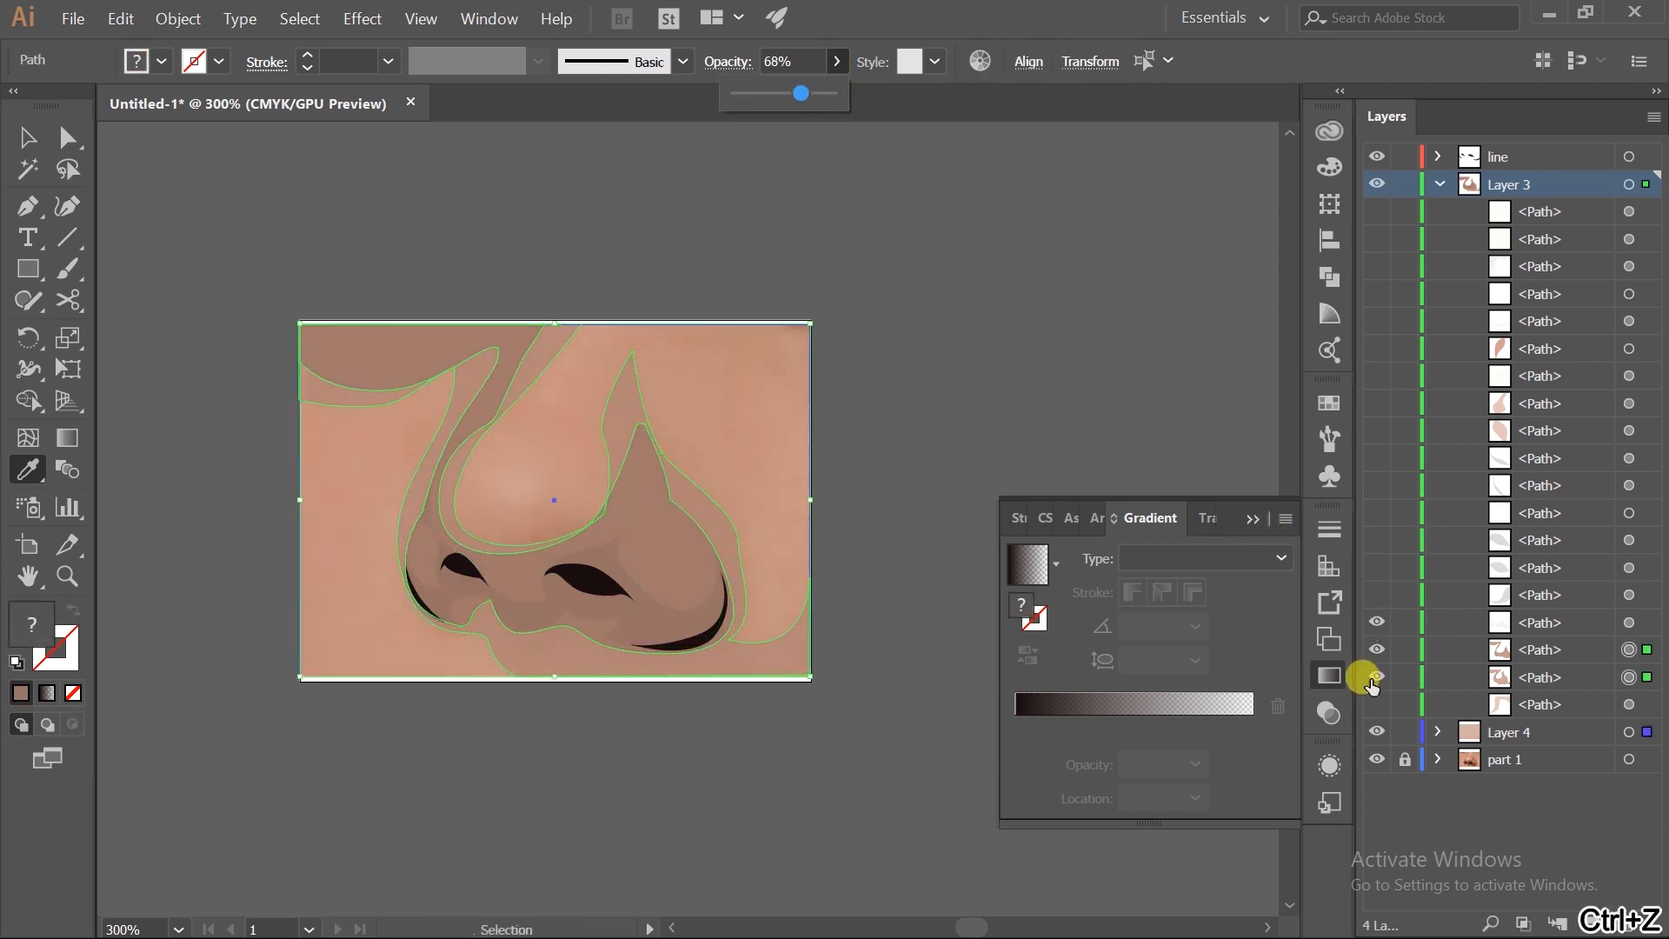
# - Expand Layer 4 and set its background rectangle's opacity to 100%
pyautogui.keyDown('shift'); pyautogui.click(1628, 649); pyautogui.keyUp('shift')
pyautogui.keyDown('shift'); pyautogui.click(1628, 649); pyautogui.keyUp('shift')
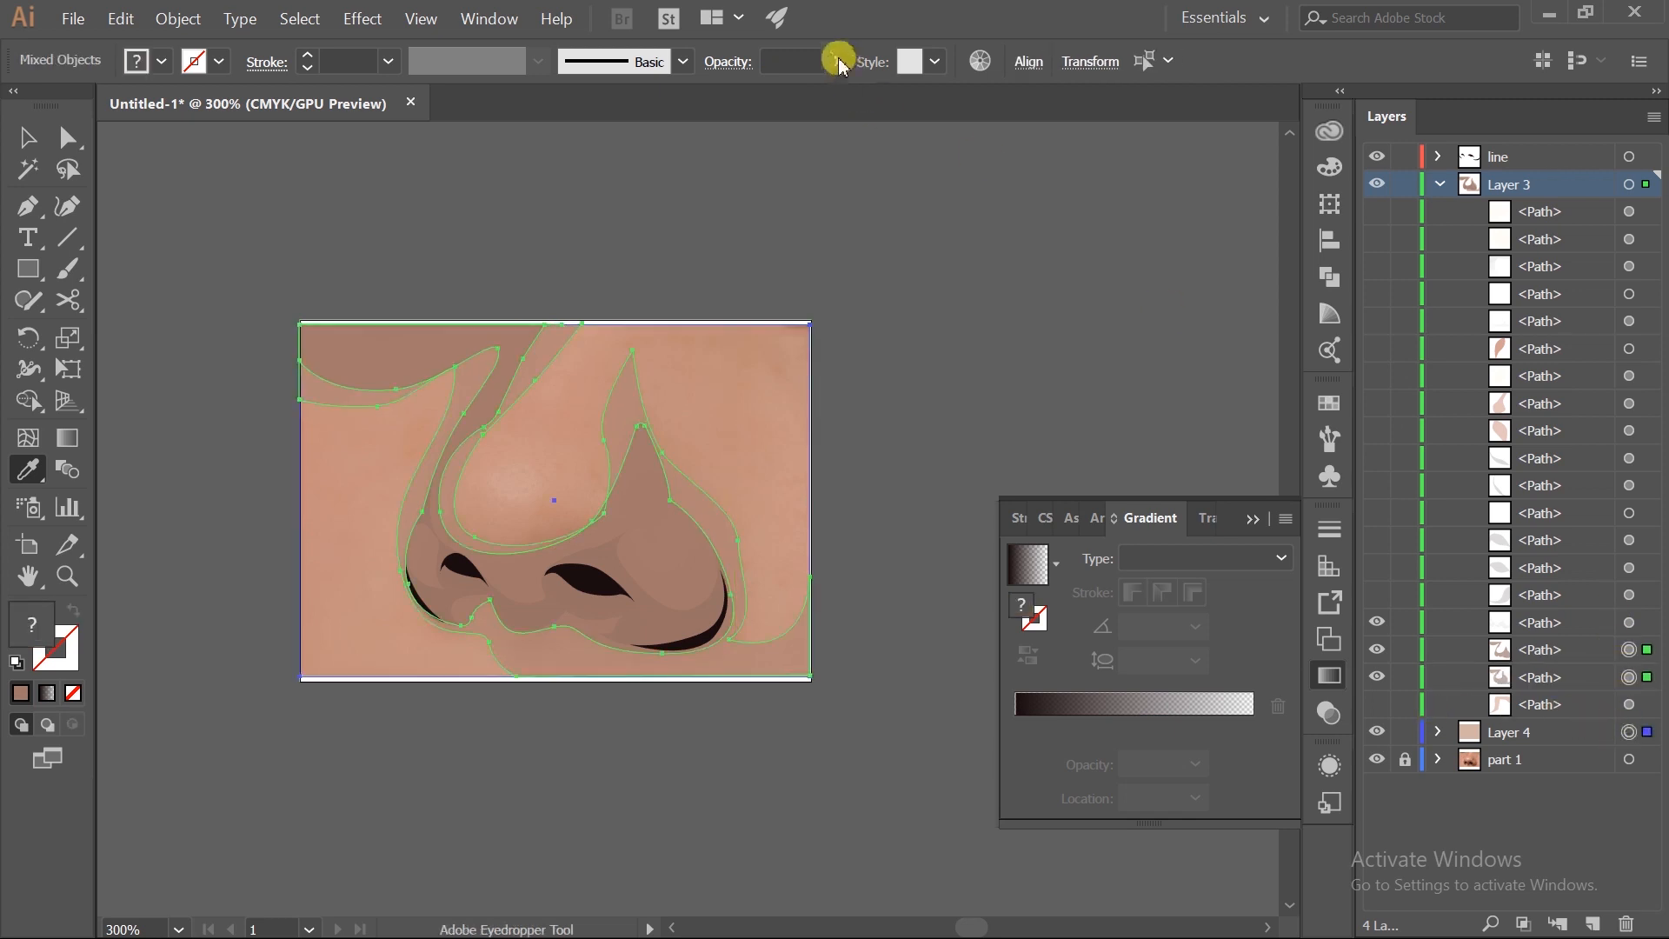
pyautogui.click(1058, 332)
pyautogui.click(1439, 733)
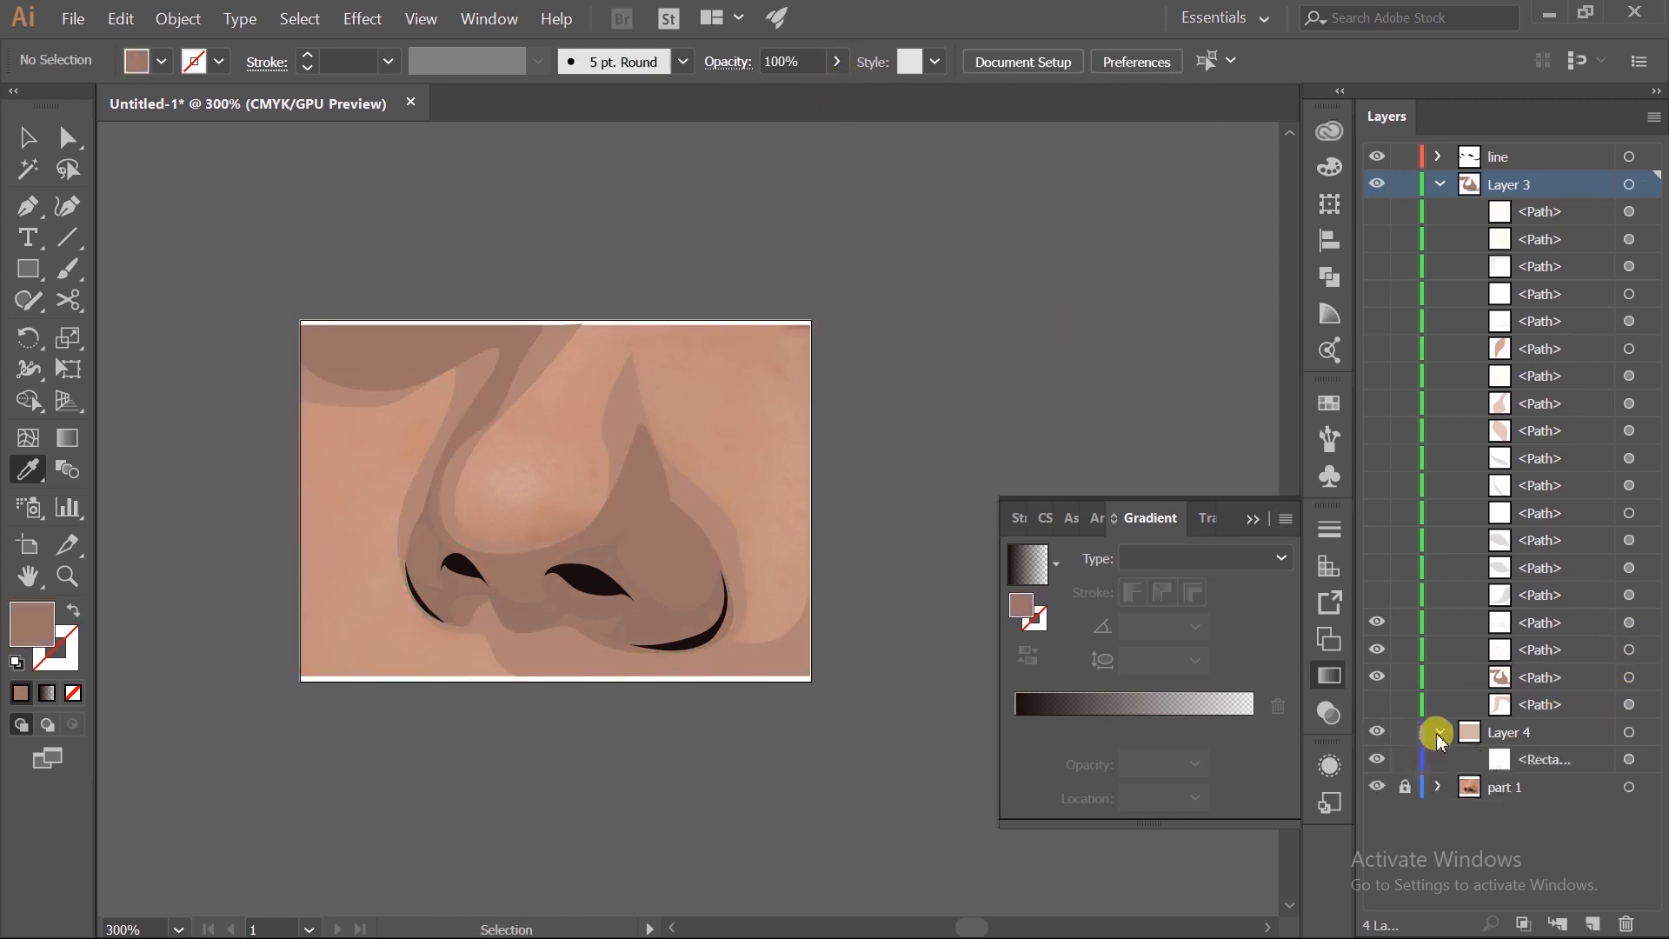
pyautogui.click(1625, 759)
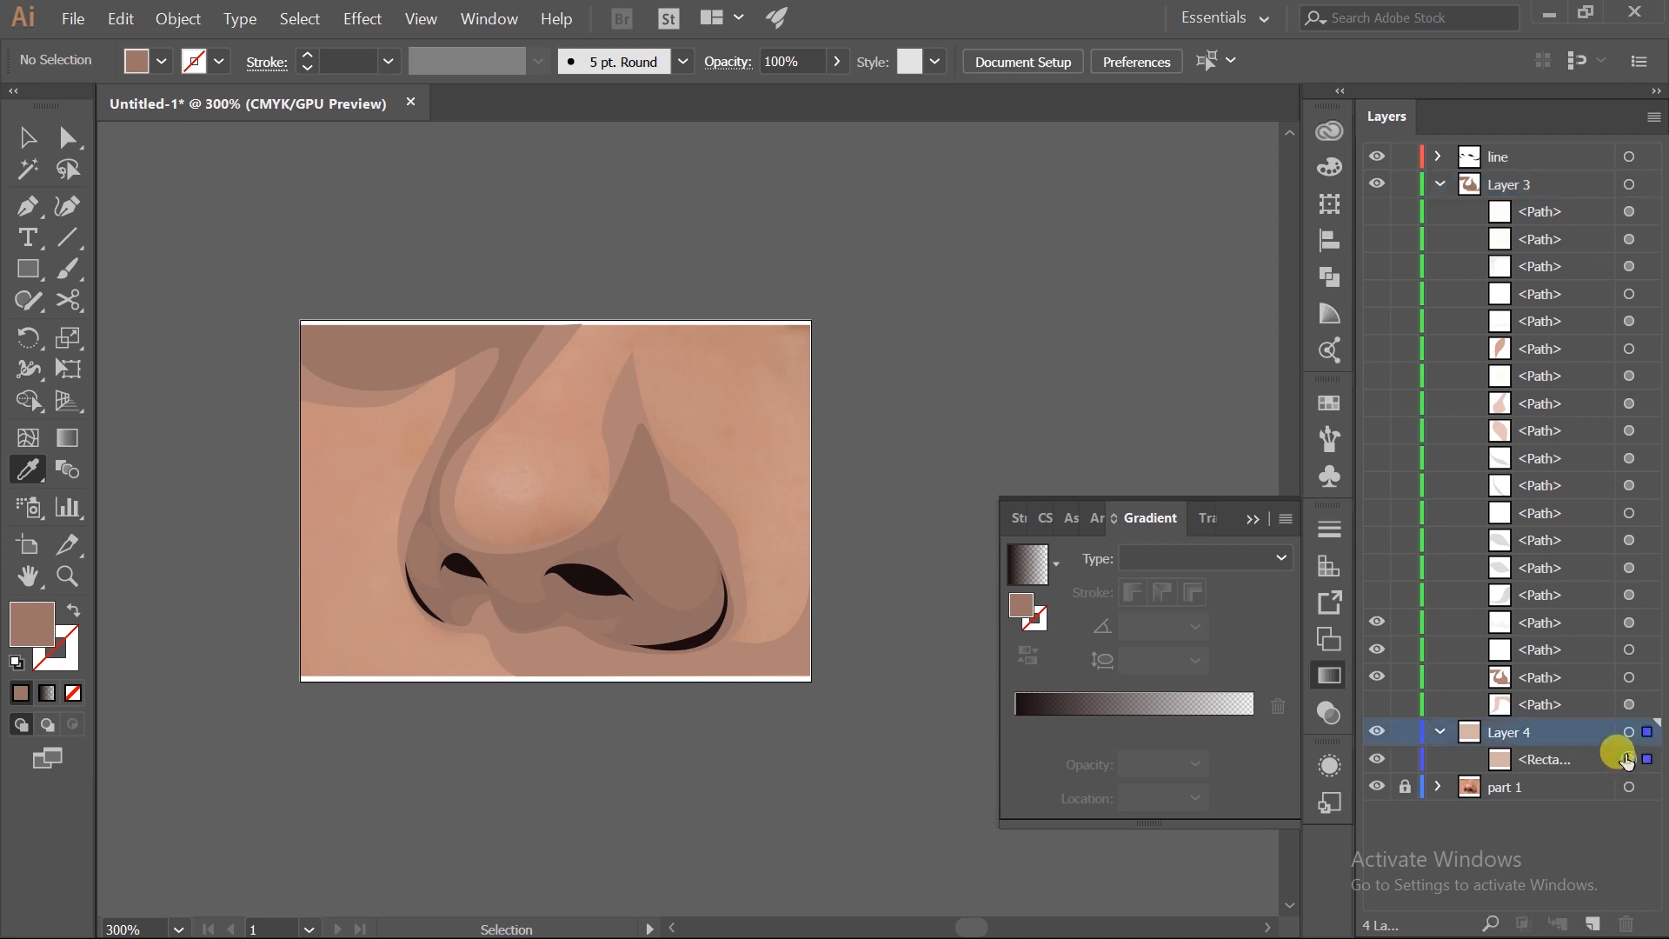
pyautogui.click(839, 62)
pyautogui.click(836, 66)
pyautogui.click(836, 67)
pyautogui.moveTo(808, 92); pyautogui.dragTo(881, 103)
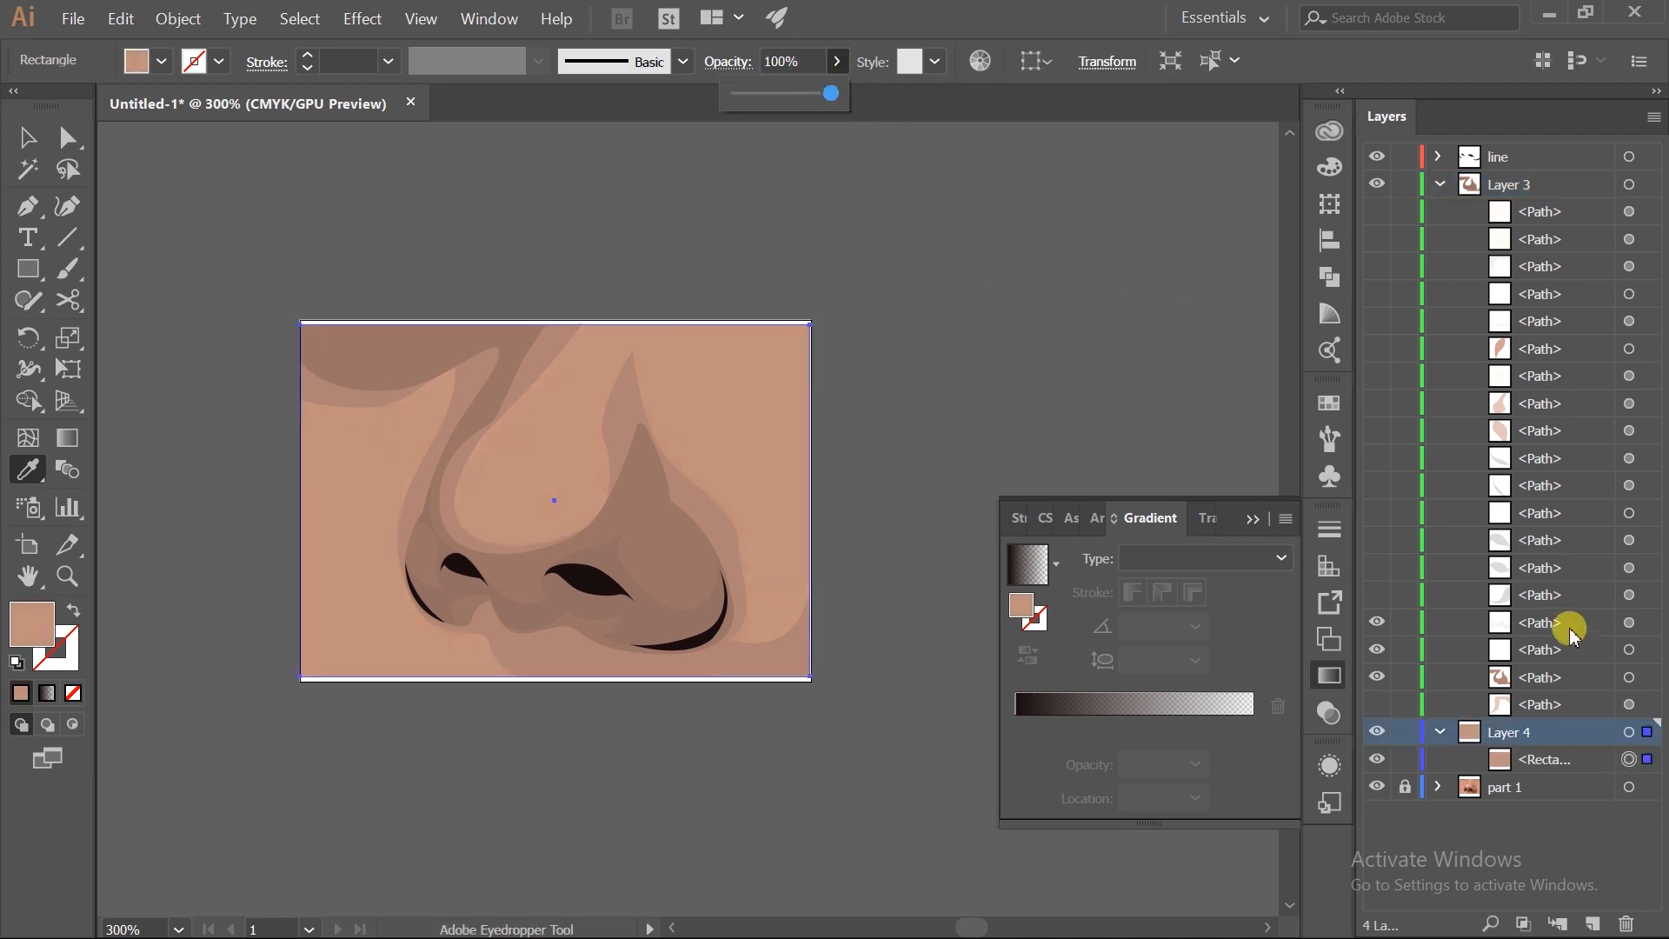
# - Select the outer and inner nose shadows together and lower their opacity to 37%
pyautogui.press('v')
pyautogui.click(1004, 303)
pyautogui.click(634, 409)
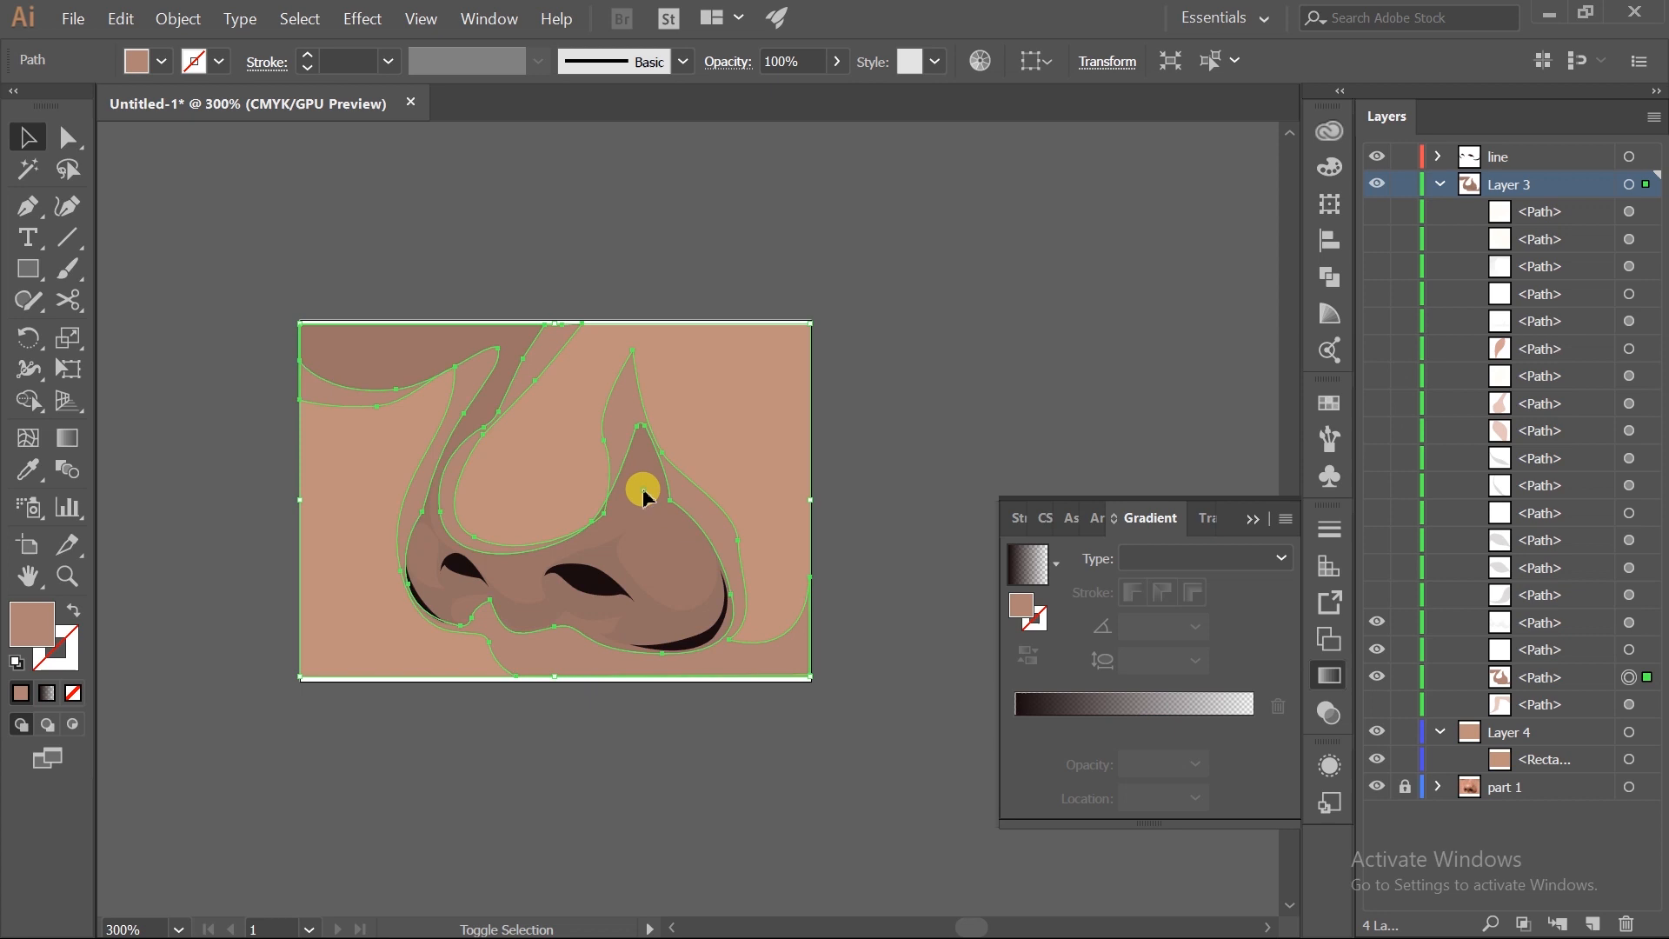
pyautogui.click(837, 62)
pyautogui.click(790, 93)
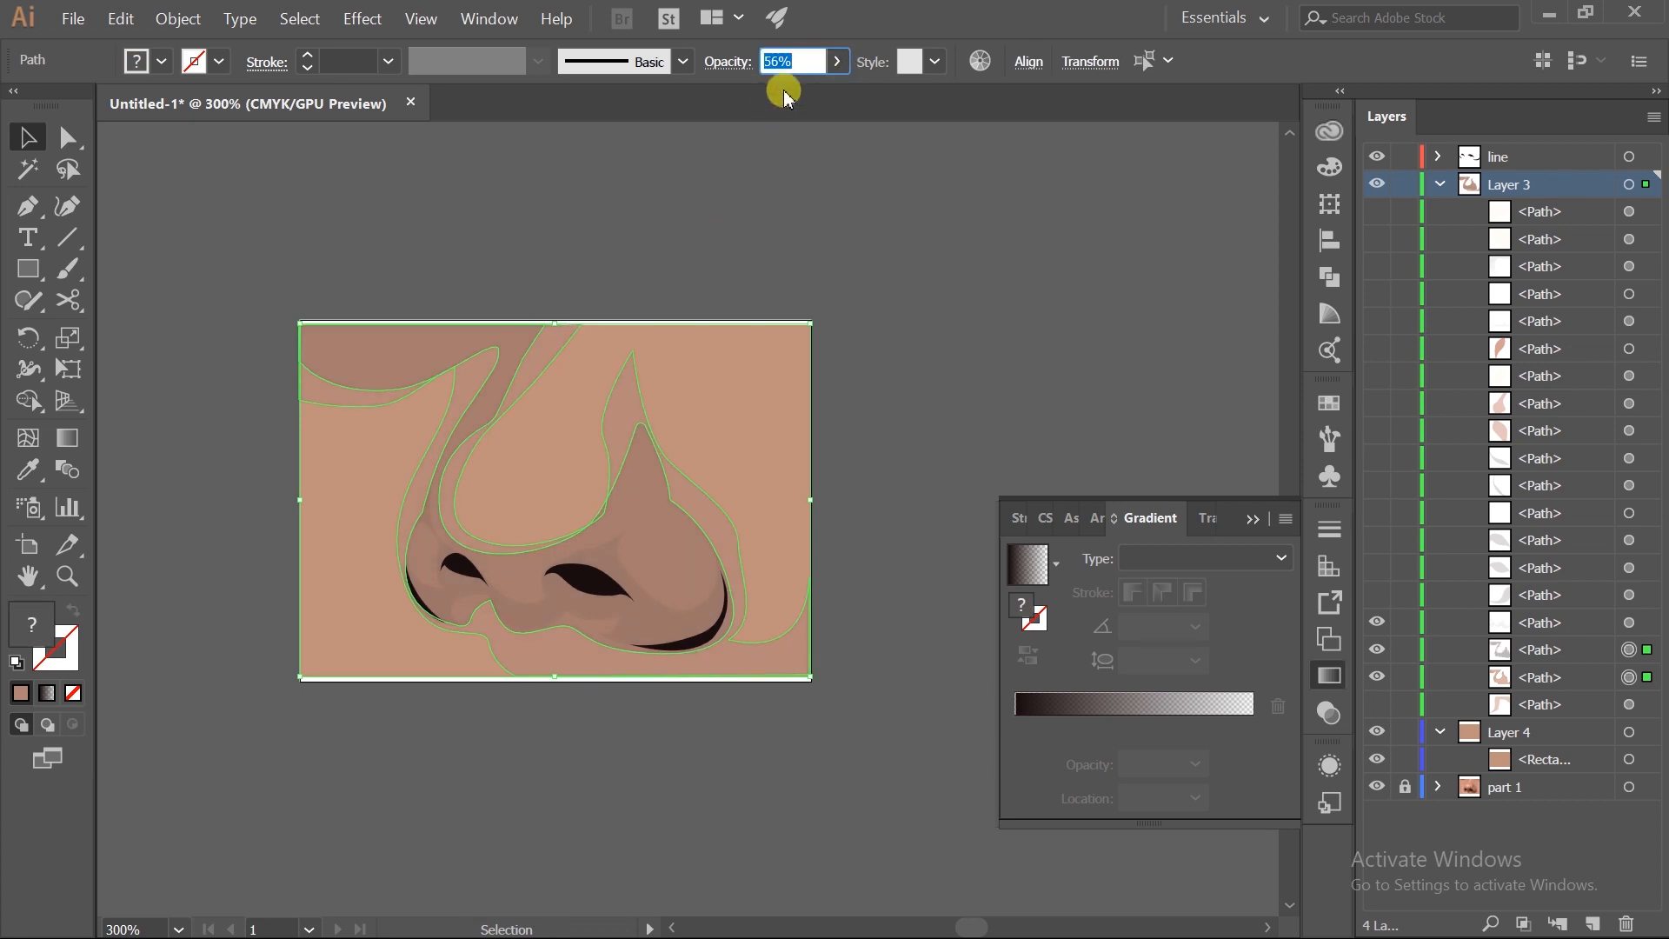
pyautogui.click(838, 68)
pyautogui.click(917, 294)
# - Show Layer 3's hidden lower paths, up to and including the right nostril-wing highlight
pyautogui.click(1390, 677)
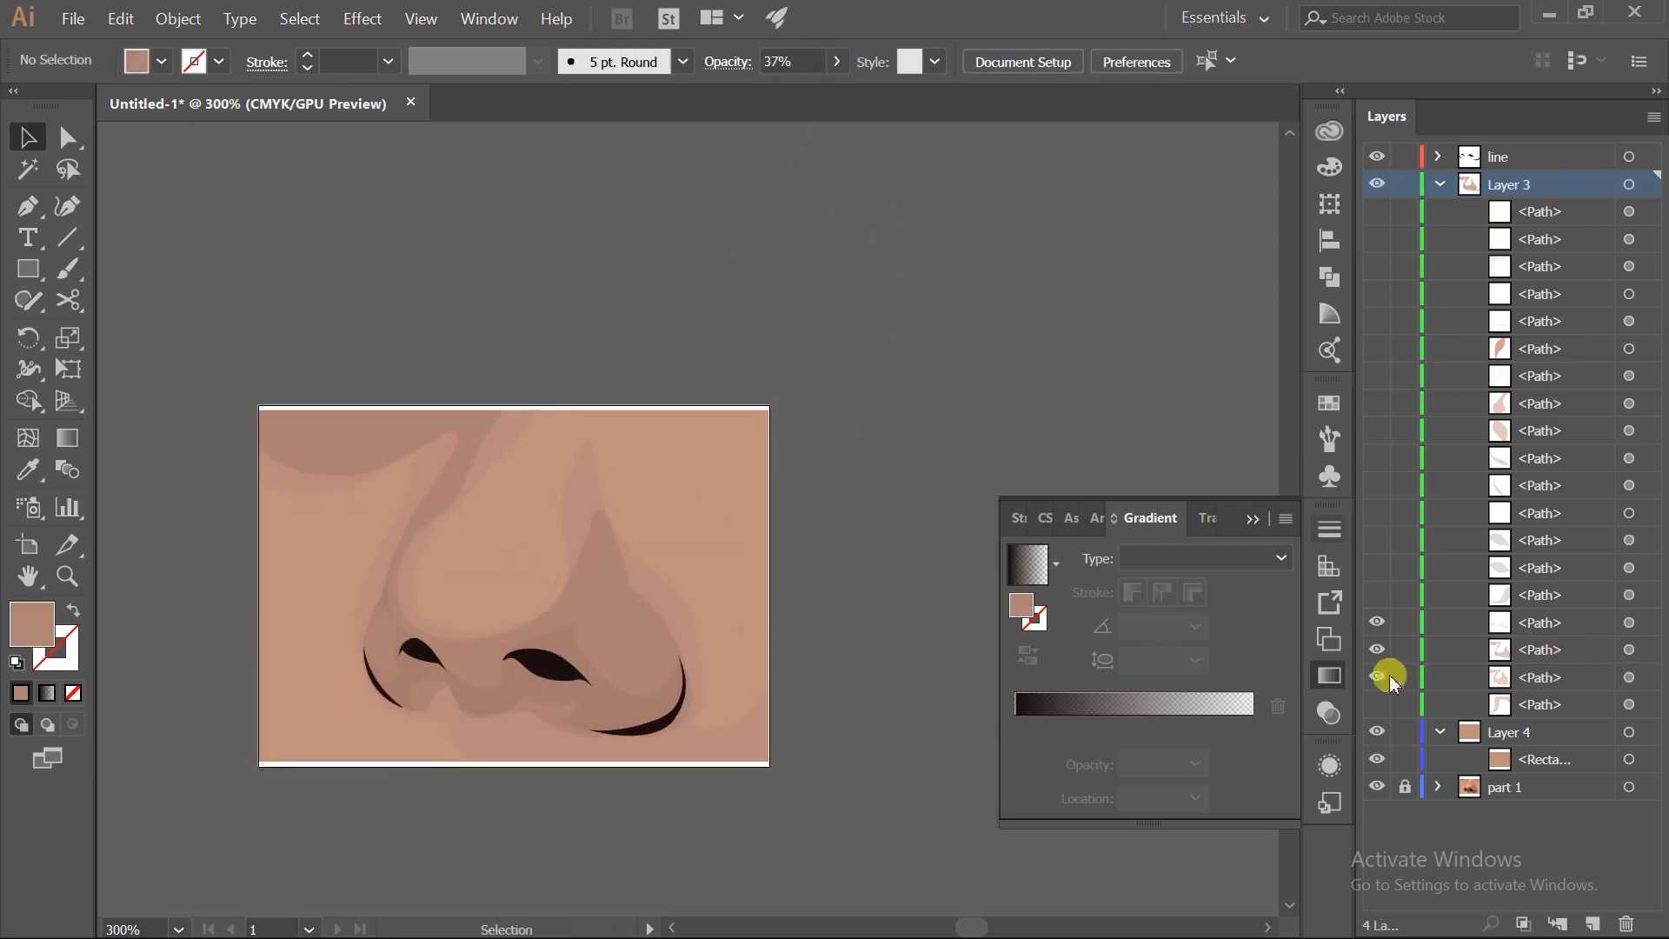
pyautogui.click(1379, 596)
pyautogui.keyDown('ctrl'); pyautogui.click(665, 694); pyautogui.keyUp('ctrl')
pyautogui.keyDown('ctrl'); pyautogui.click(929, 611); pyautogui.keyUp('ctrl')
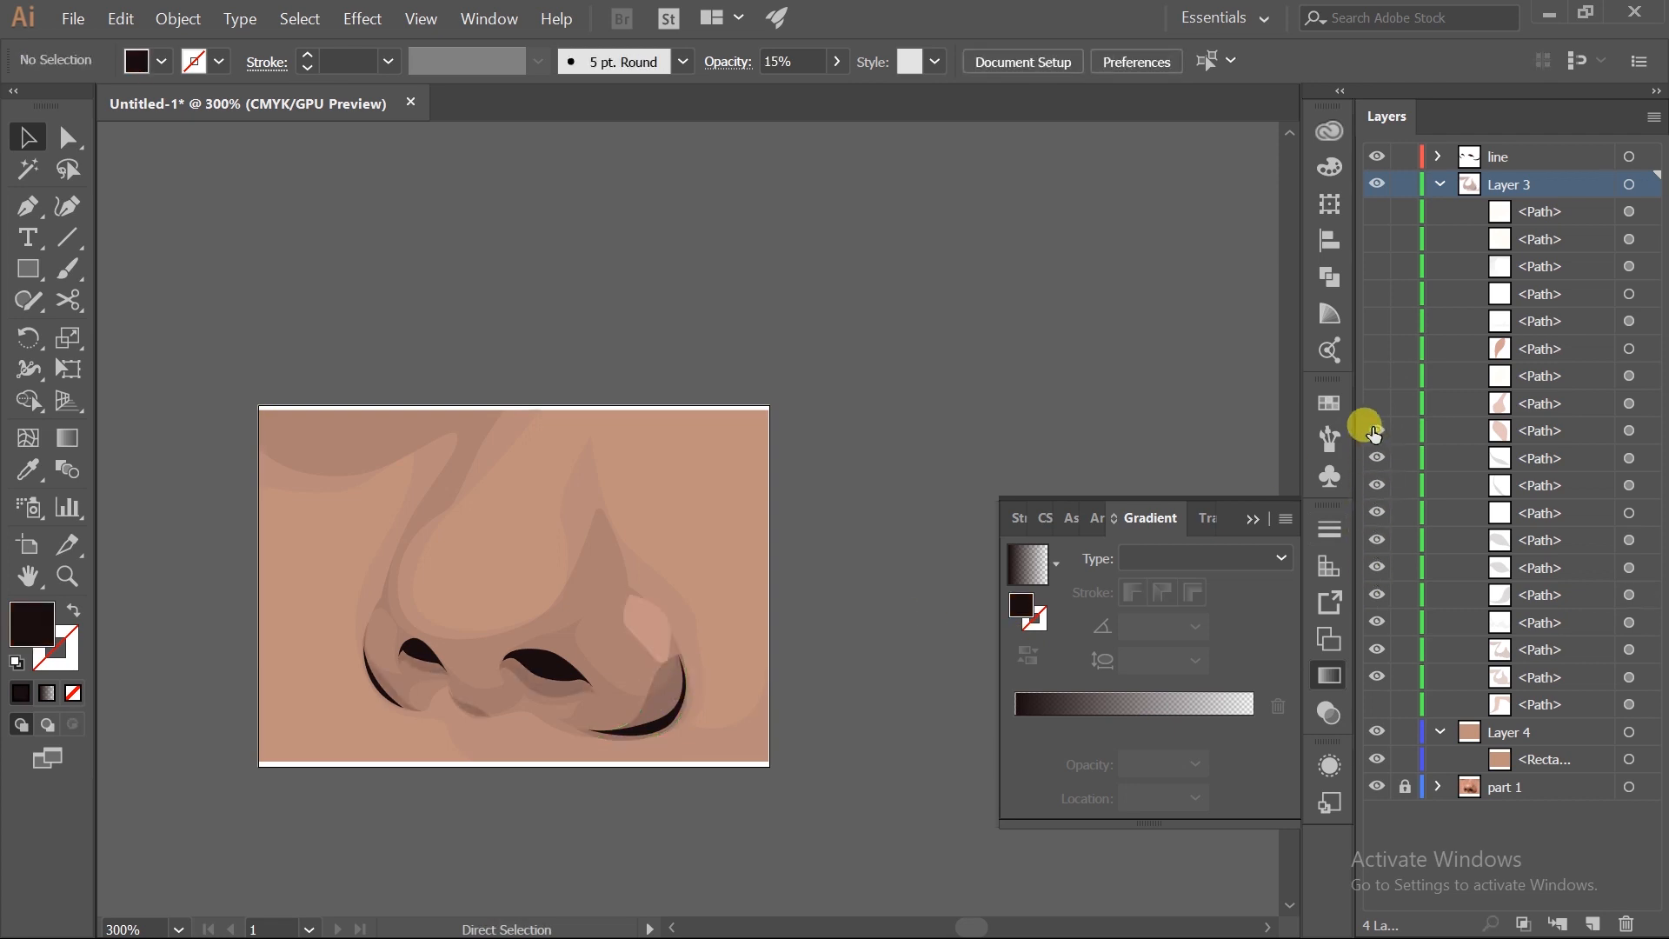
# - Recolour the right nostril-wing highlight with the base tan at full opacity by sampling it with the Eyedropper
pyautogui.click(658, 626)
pyautogui.click(28, 469)
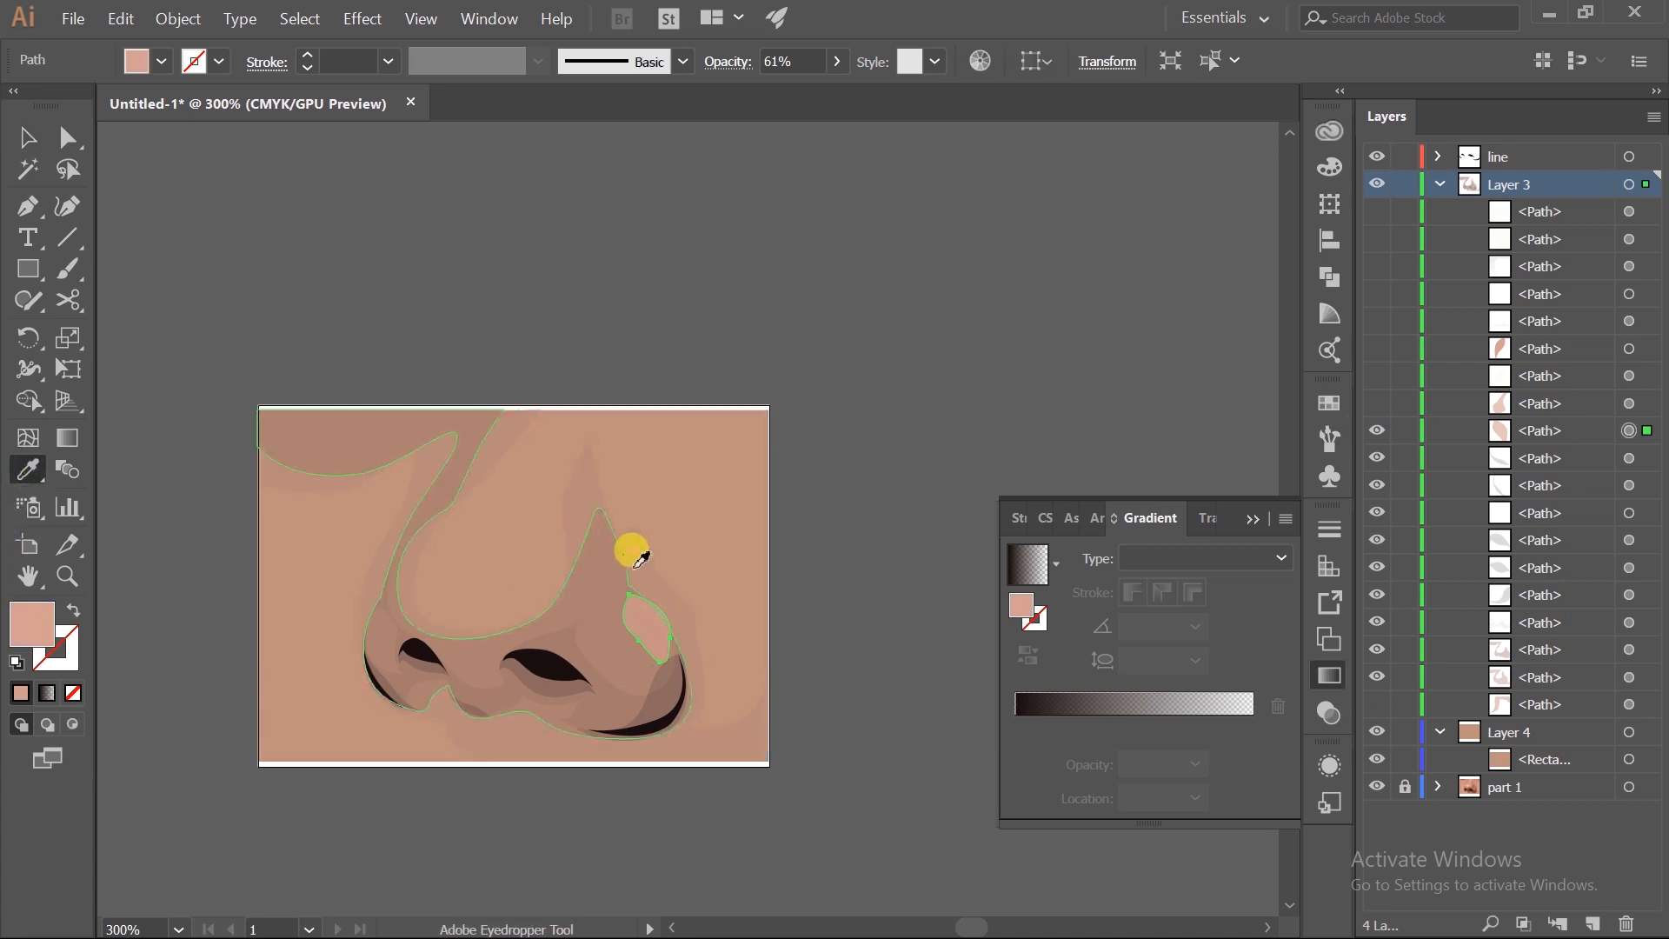
pyautogui.click(596, 533)
pyautogui.keyDown('ctrl'); pyautogui.click(874, 488); pyautogui.keyUp('ctrl')
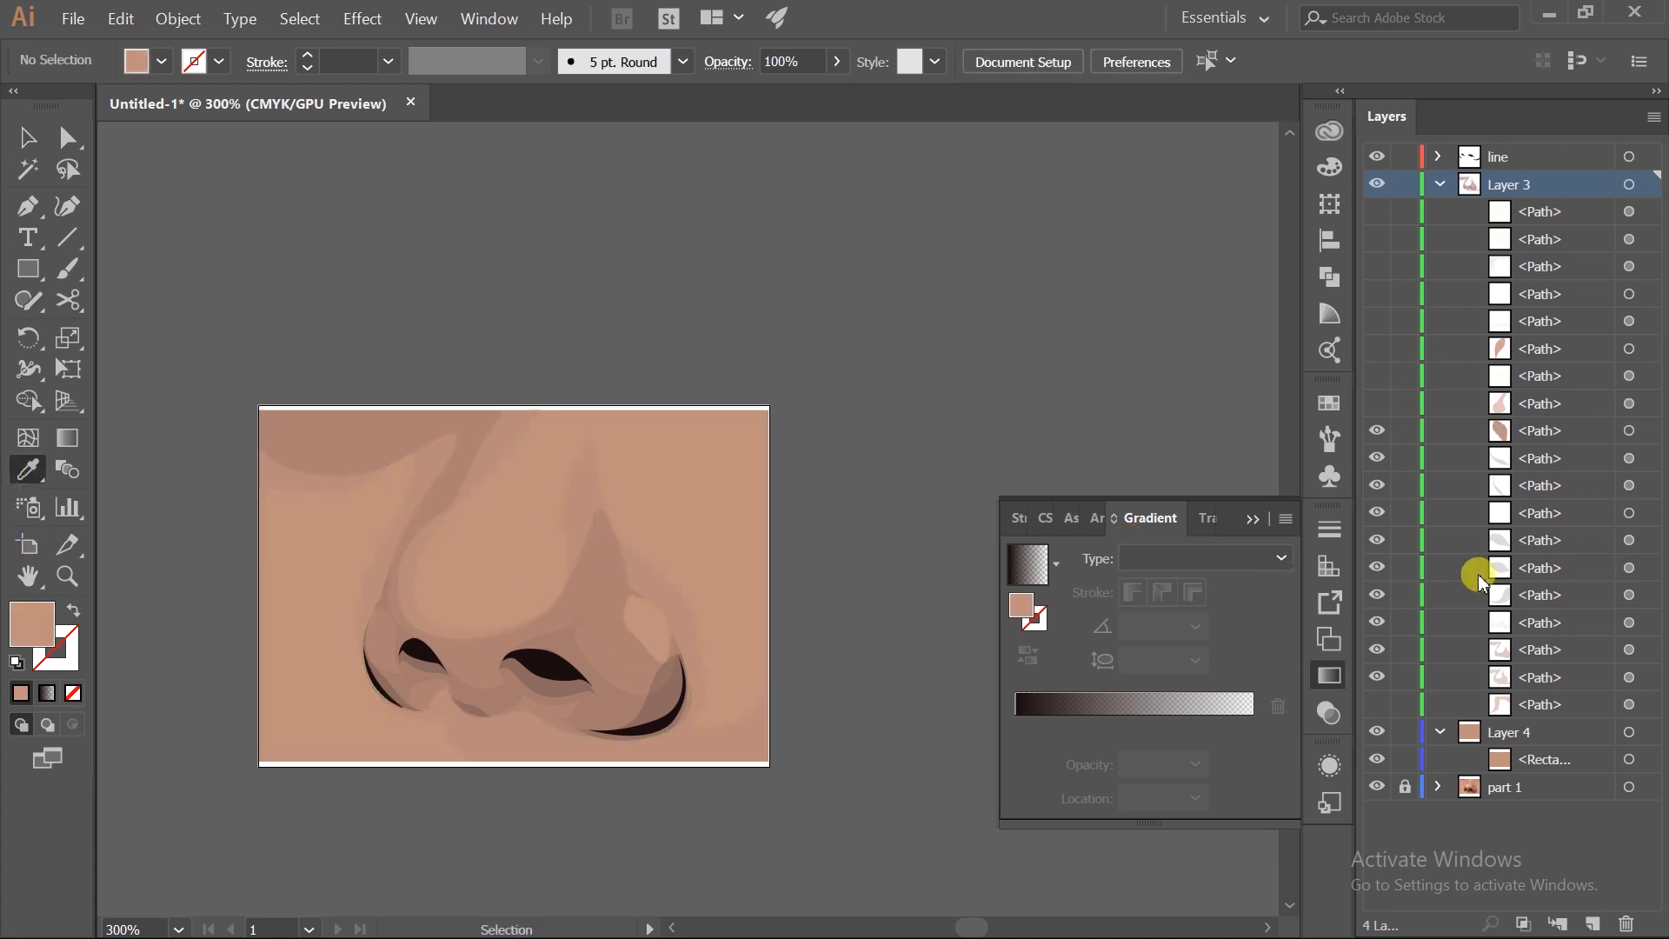
# - Give the nose tip and bridge highlight a sampled tan fill and lighten it to a paler, less saturated tan
pyautogui.keyDown('ctrl'); pyautogui.click(556, 520); pyautogui.keyUp('ctrl')
pyautogui.keyDown('ctrl'); pyautogui.click(522, 540); pyautogui.keyUp('ctrl')
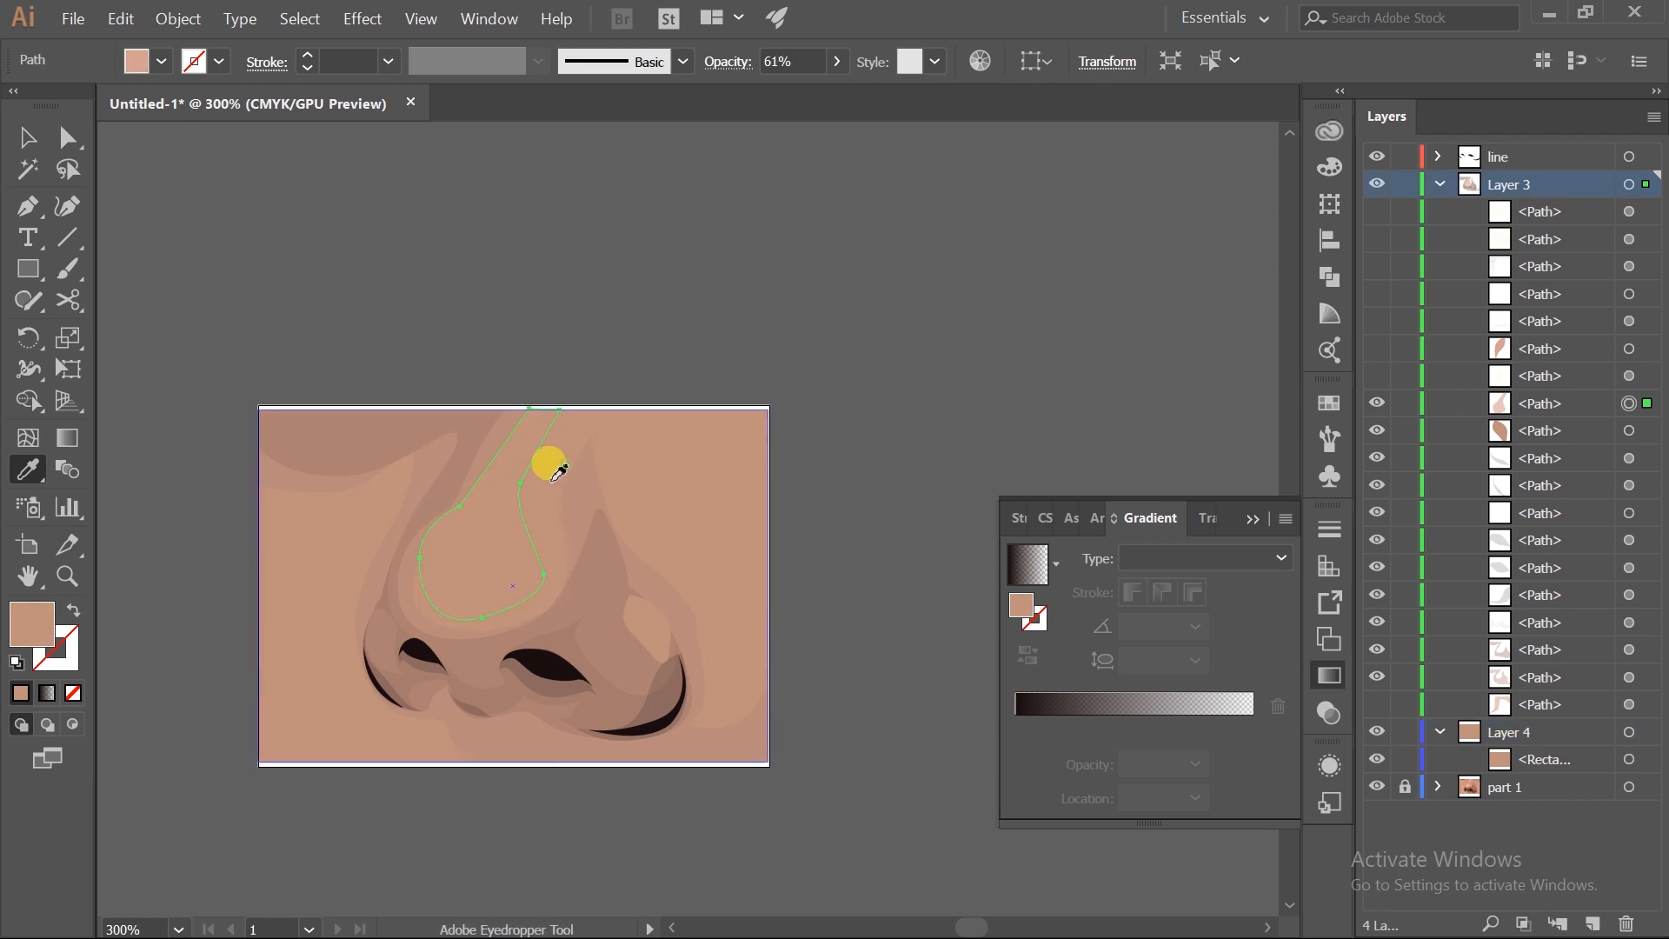
pyautogui.click(204, 540)
pyautogui.doubleClick(25, 628)
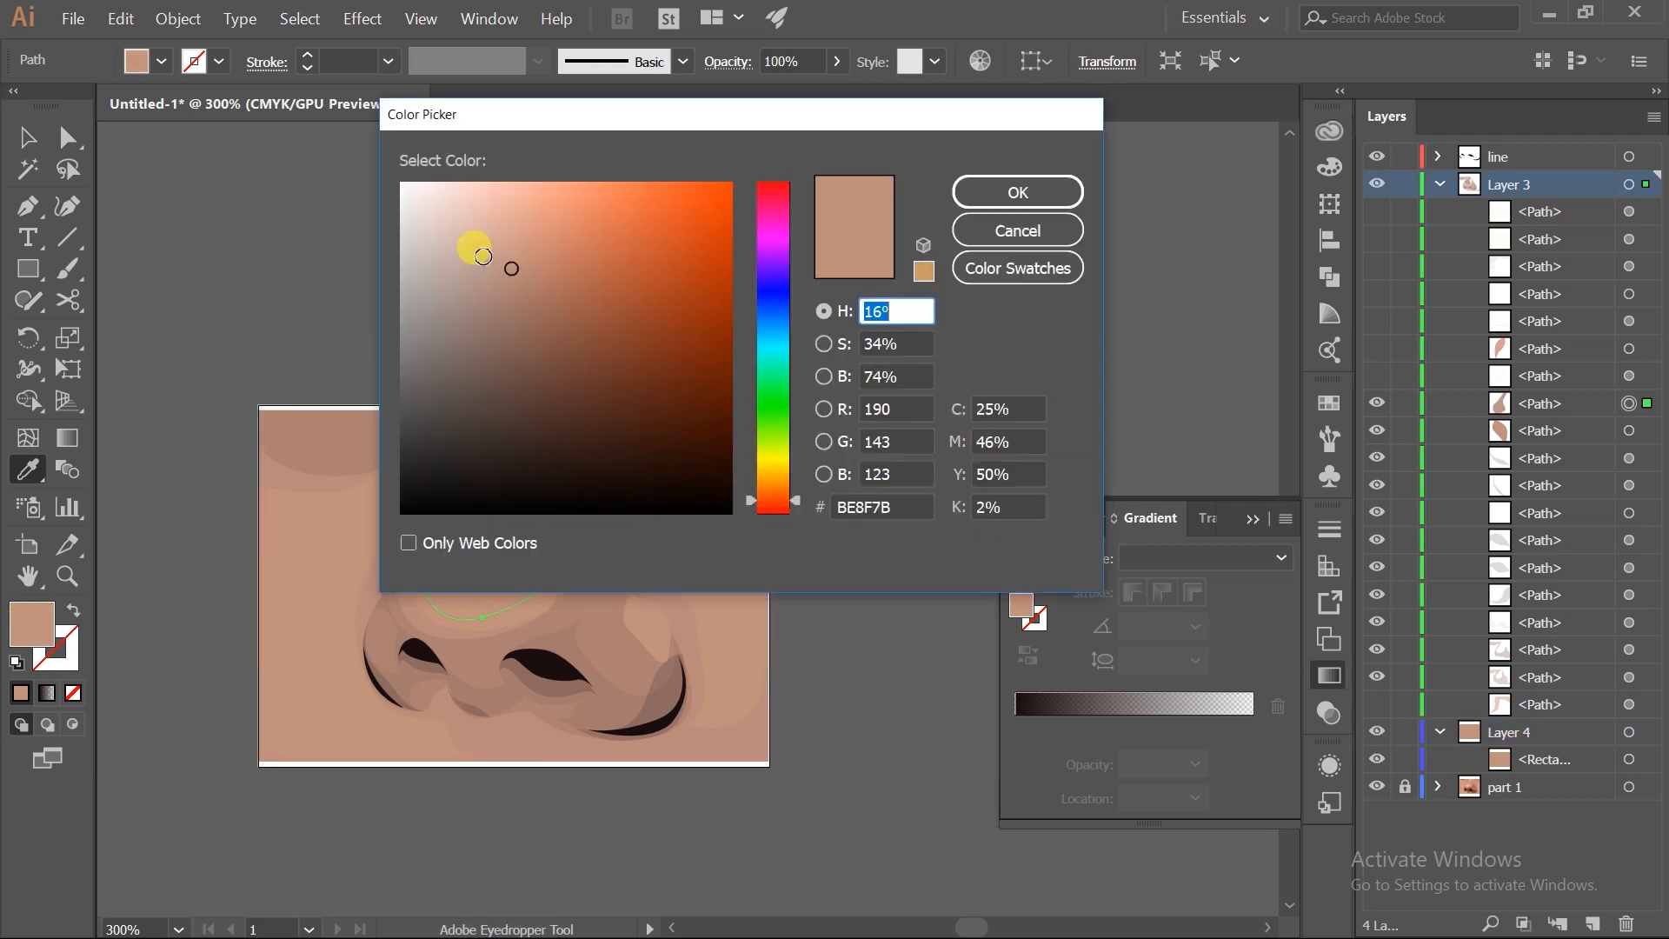
pyautogui.click(485, 249)
pyautogui.click(1054, 186)
# - Lower the opacity of the nose tip and bridge highlight to 30%
pyautogui.keyDown('ctrl'); pyautogui.click(1038, 379); pyautogui.keyUp('ctrl')
pyautogui.keyDown('ctrl'); pyautogui.click(496, 567); pyautogui.keyUp('ctrl')
pyautogui.click(837, 61)
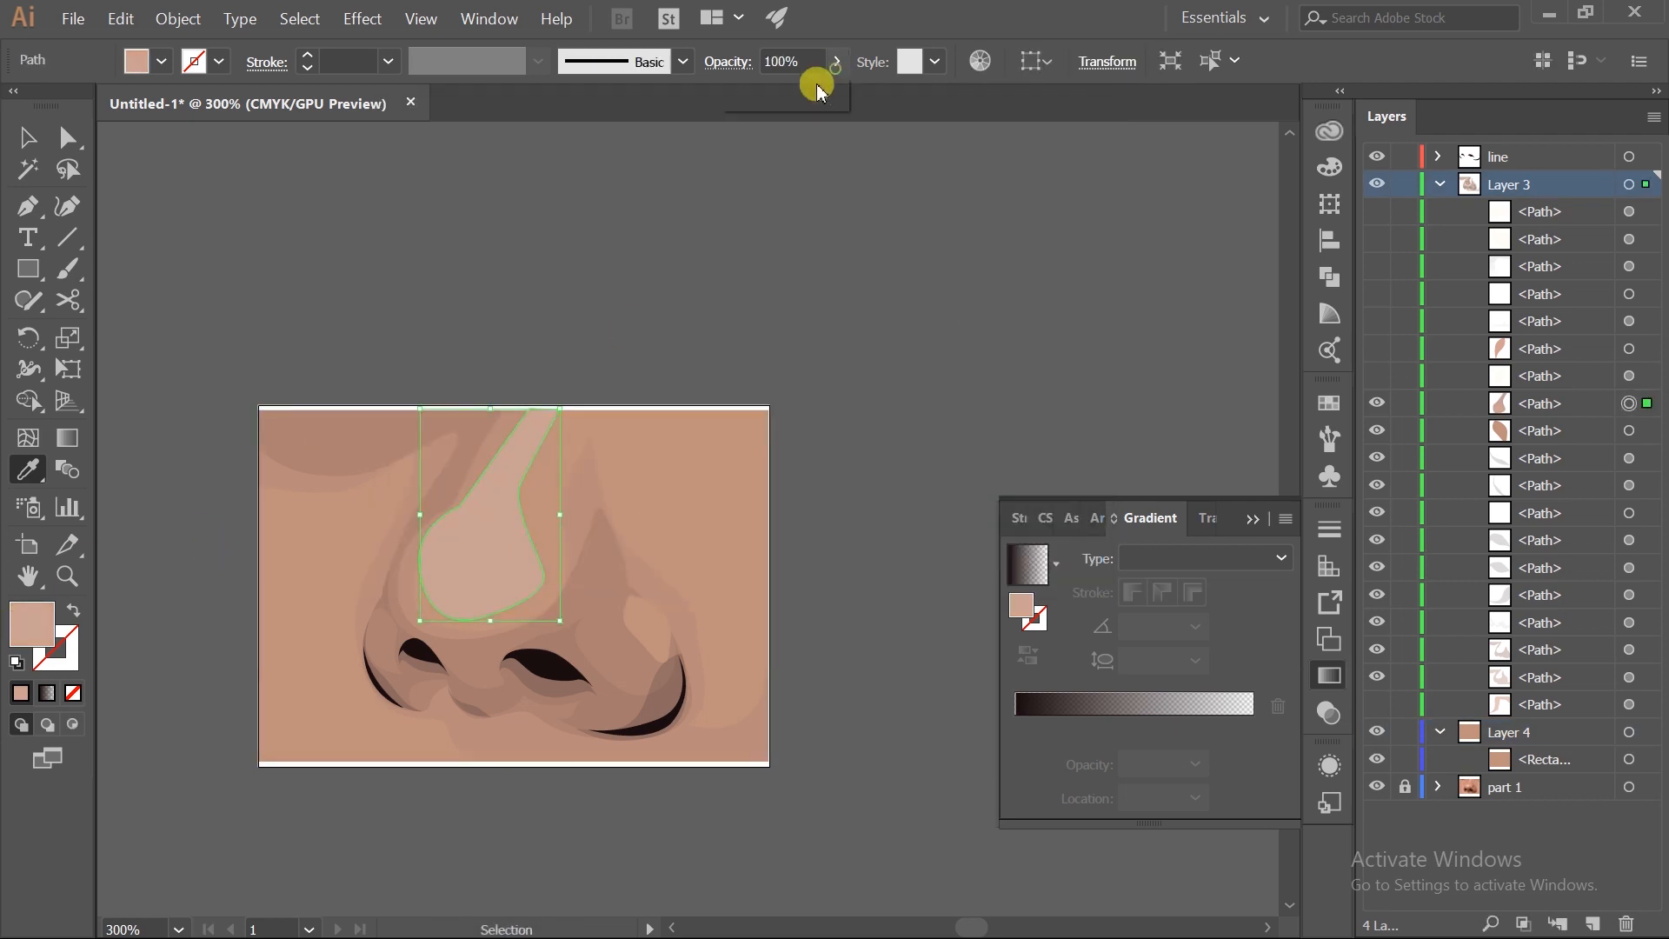
pyautogui.moveTo(812, 84); pyautogui.dragTo(786, 96)
pyautogui.keyDown('ctrl'); pyautogui.click(1110, 383); pyautogui.keyUp('ctrl')
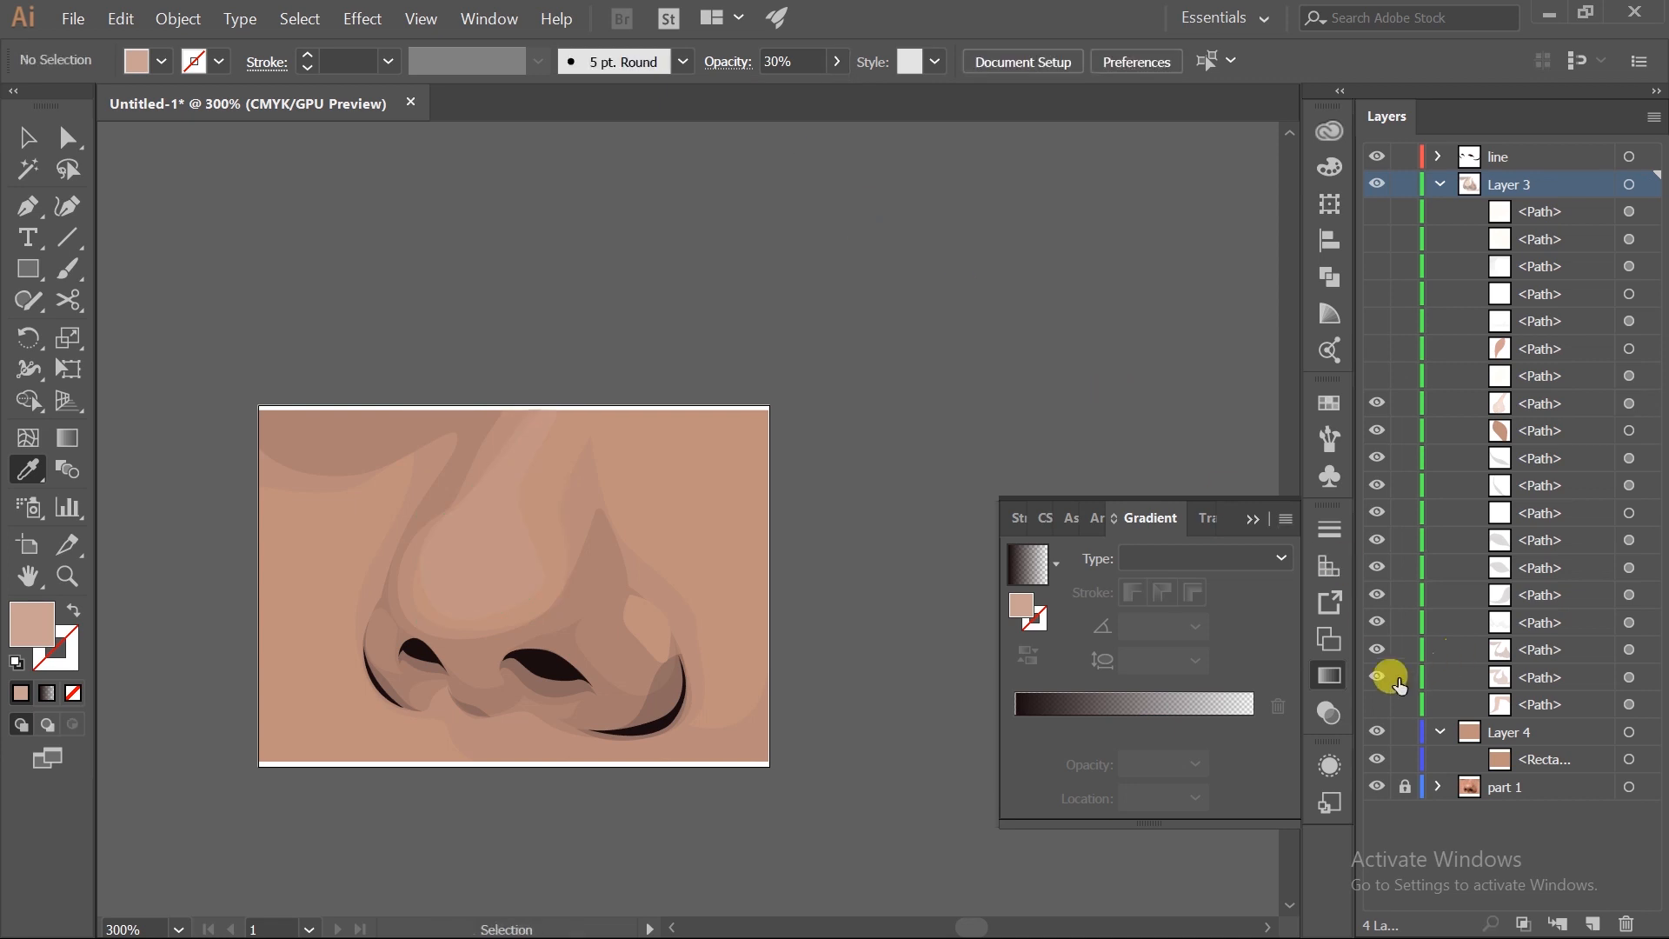
# - Fill the small highlight on the nose's left side with a light pink and set its opacity to 12%
pyautogui.keyDown('ctrl'); pyautogui.click(497, 529); pyautogui.keyUp('ctrl')
pyautogui.click(33, 635)
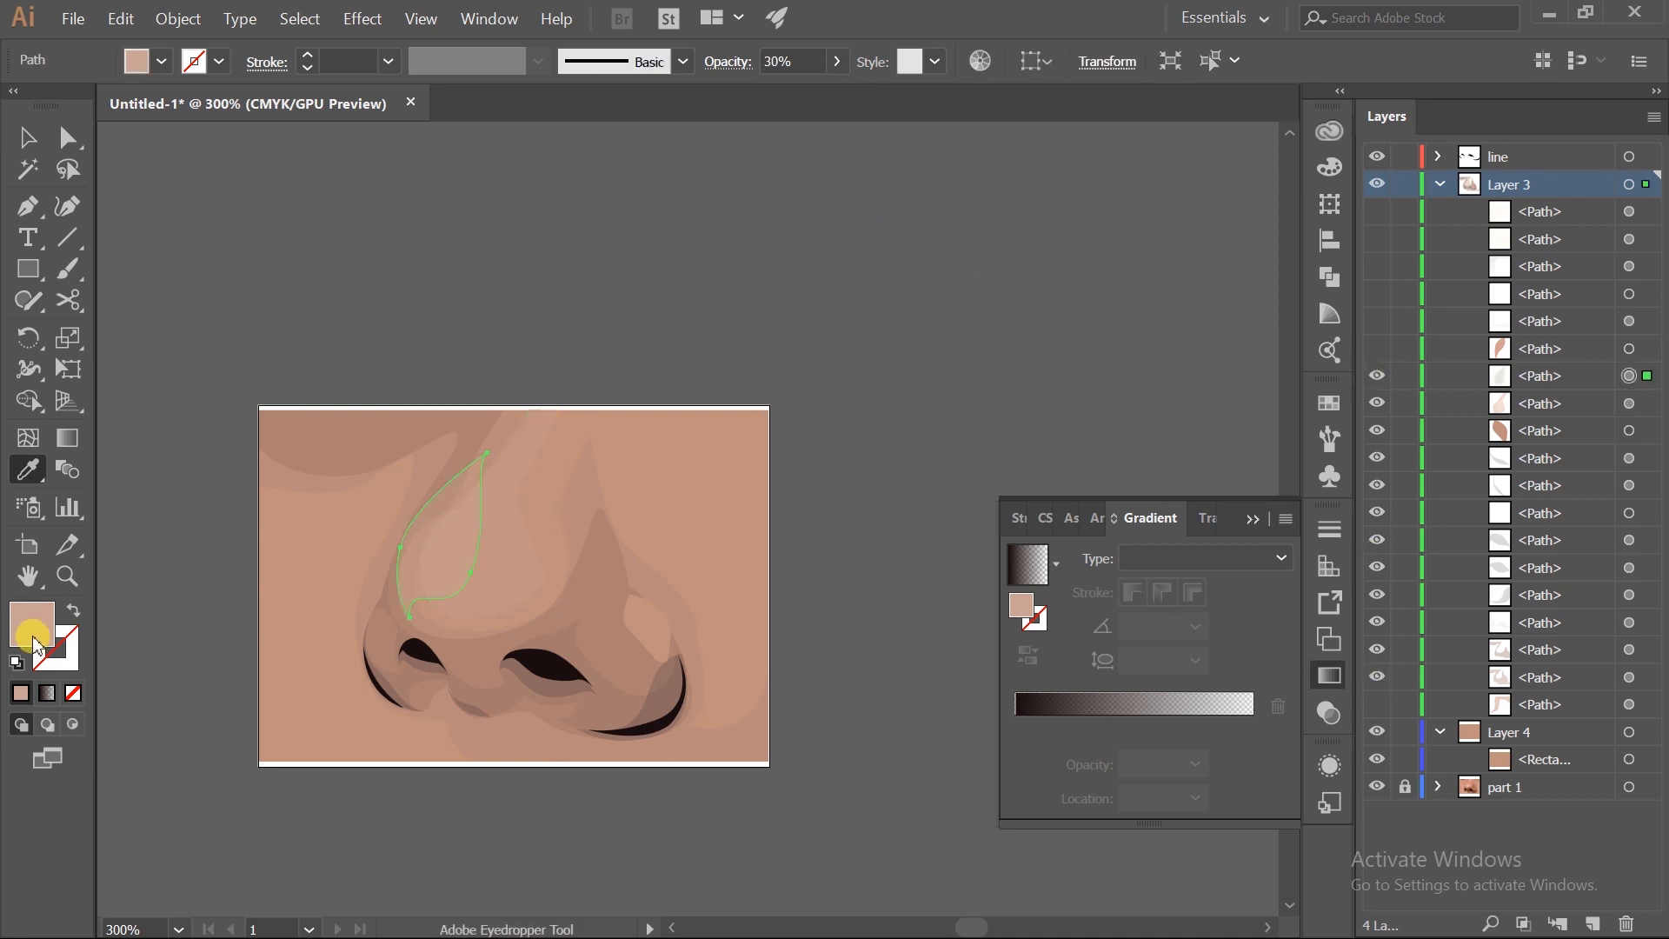
pyautogui.doubleClick(33, 635)
pyautogui.click(452, 237)
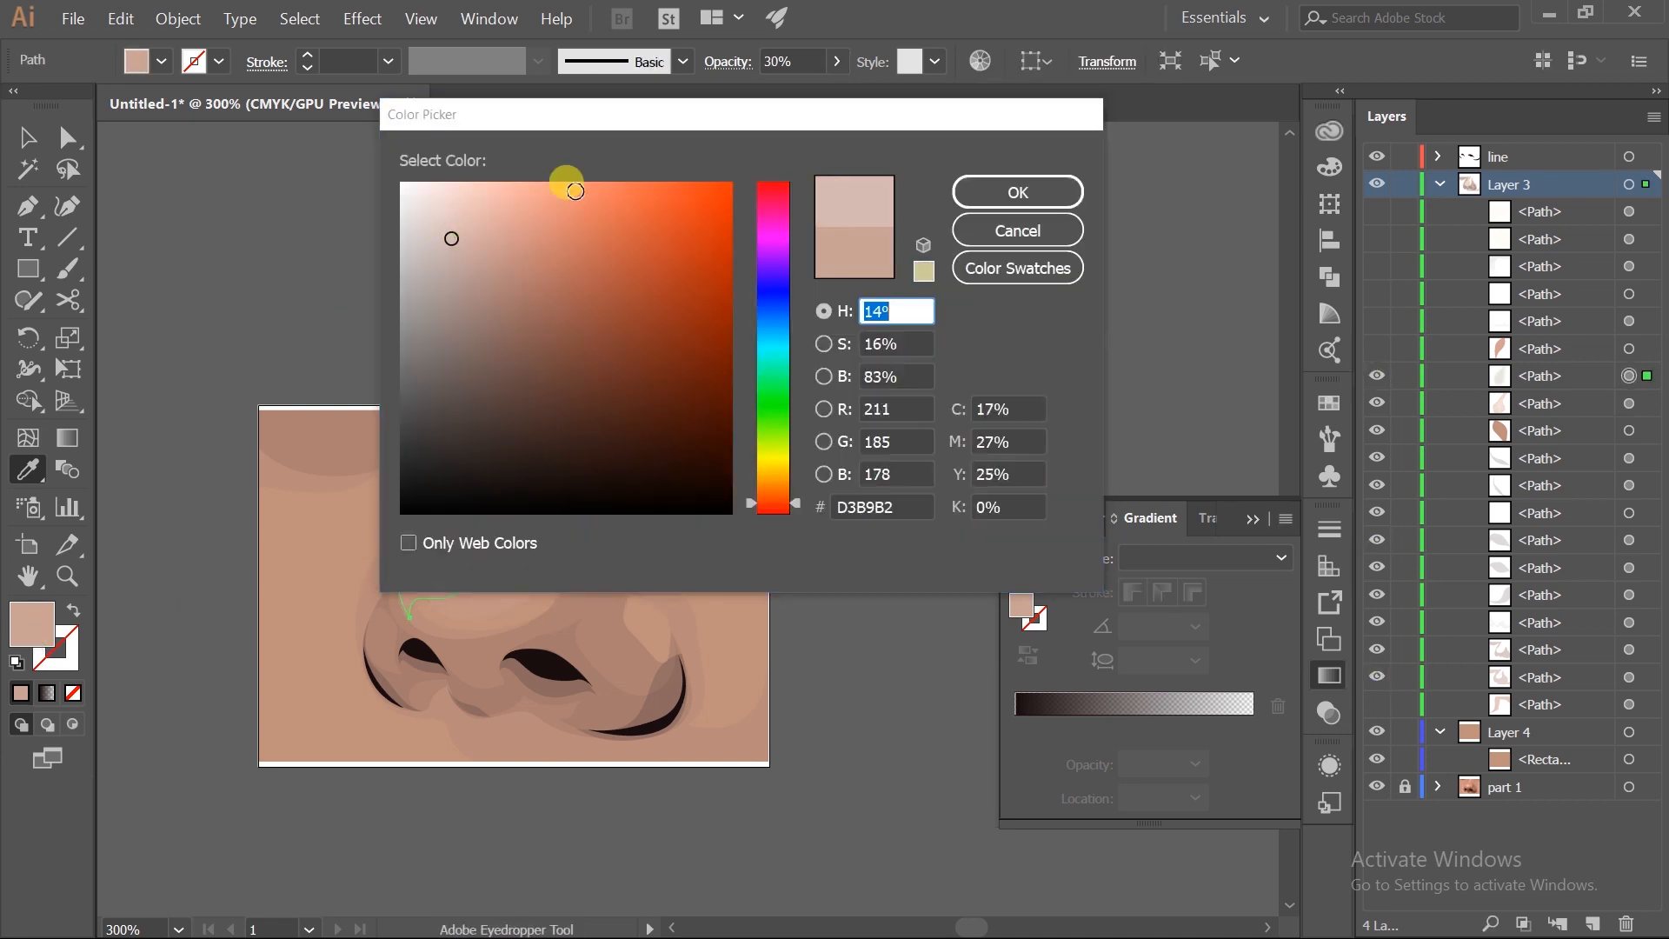
pyautogui.click(469, 221)
pyautogui.click(1016, 196)
pyautogui.click(840, 68)
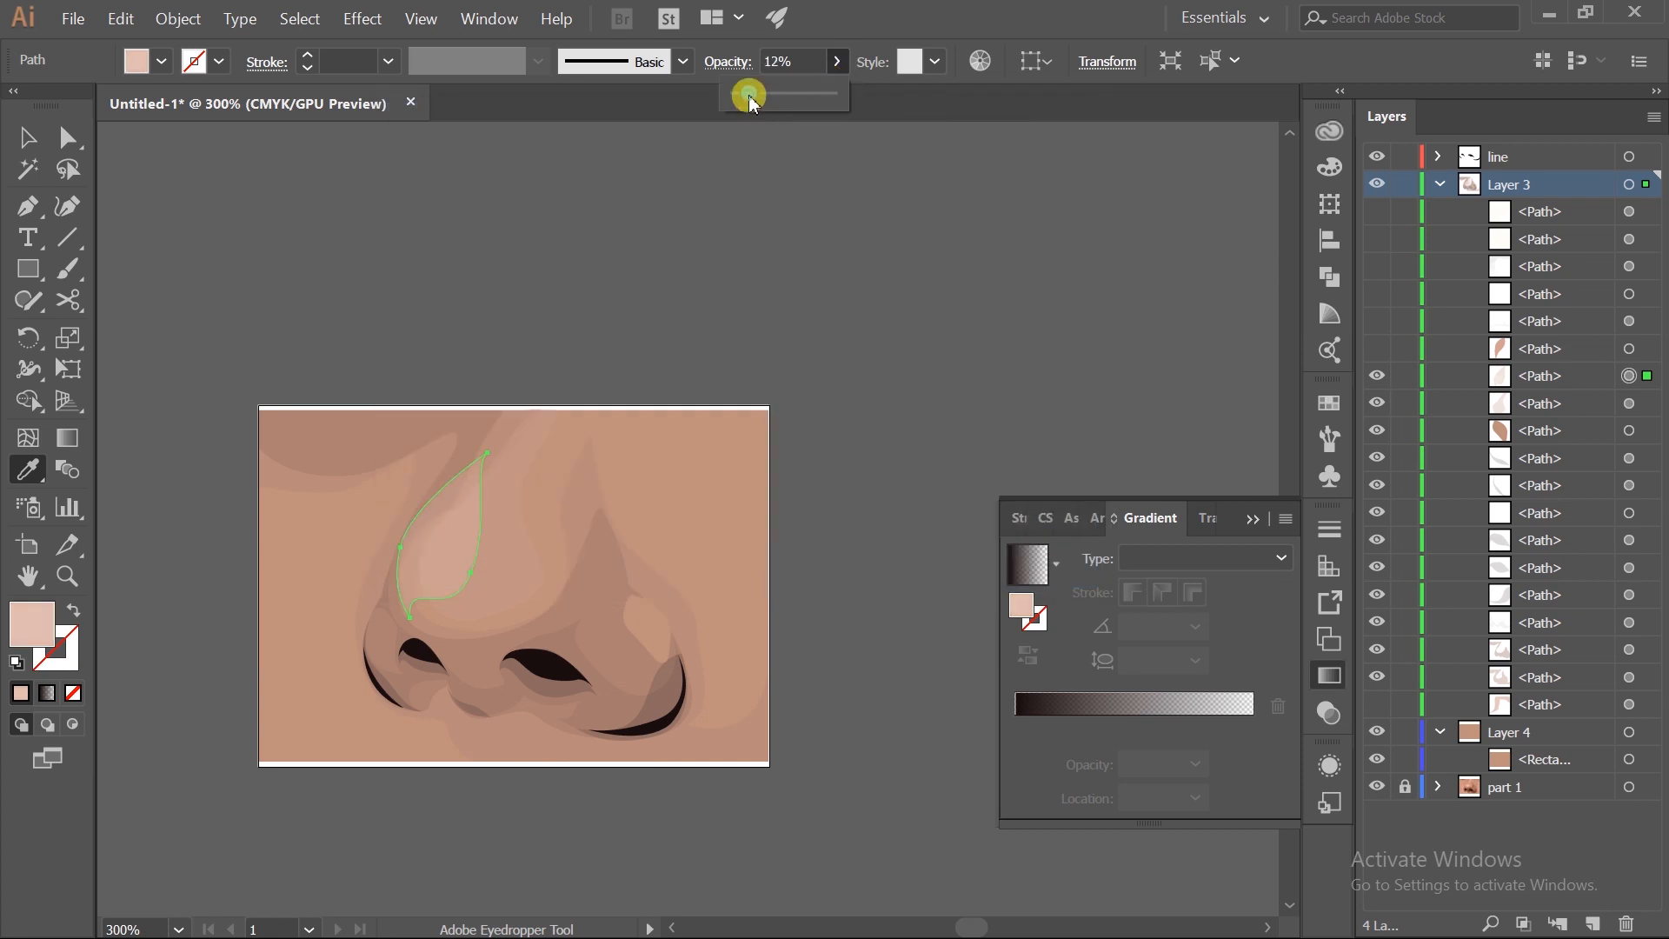
pyautogui.keyDown('ctrl'); pyautogui.click(822, 212); pyautogui.keyUp('ctrl')
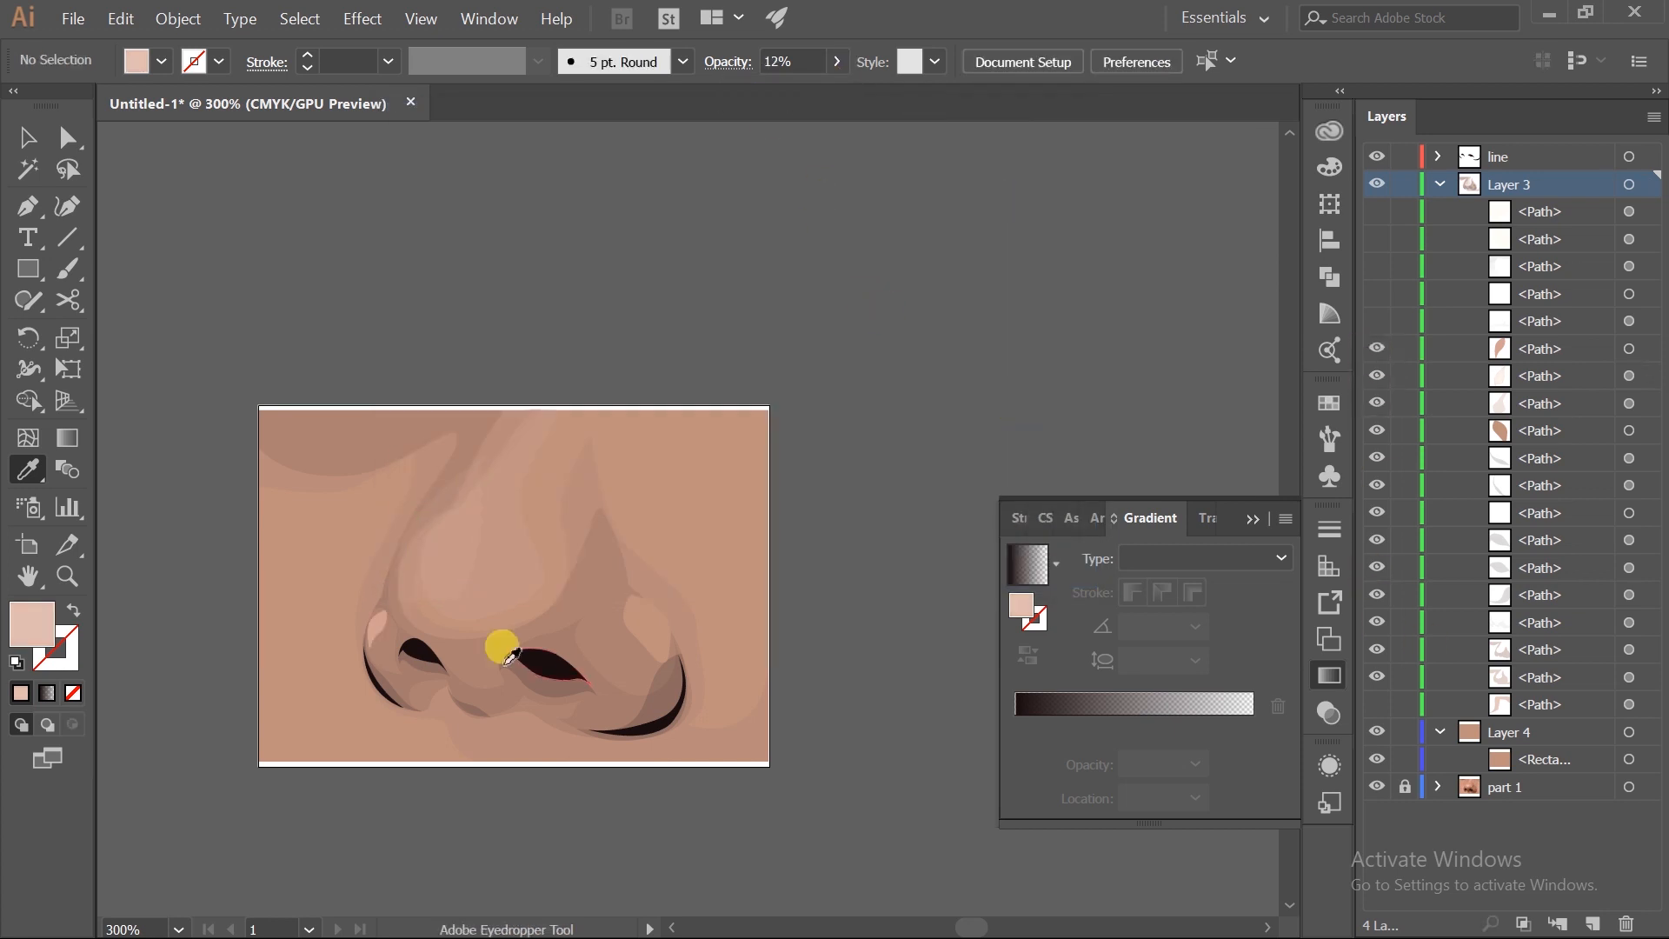
# - Recolour the left nostril-wing highlight with the base tan and show Layer 3's remaining hidden upper paths
pyautogui.keyDown('ctrl'); pyautogui.click(374, 628); pyautogui.keyUp('ctrl')
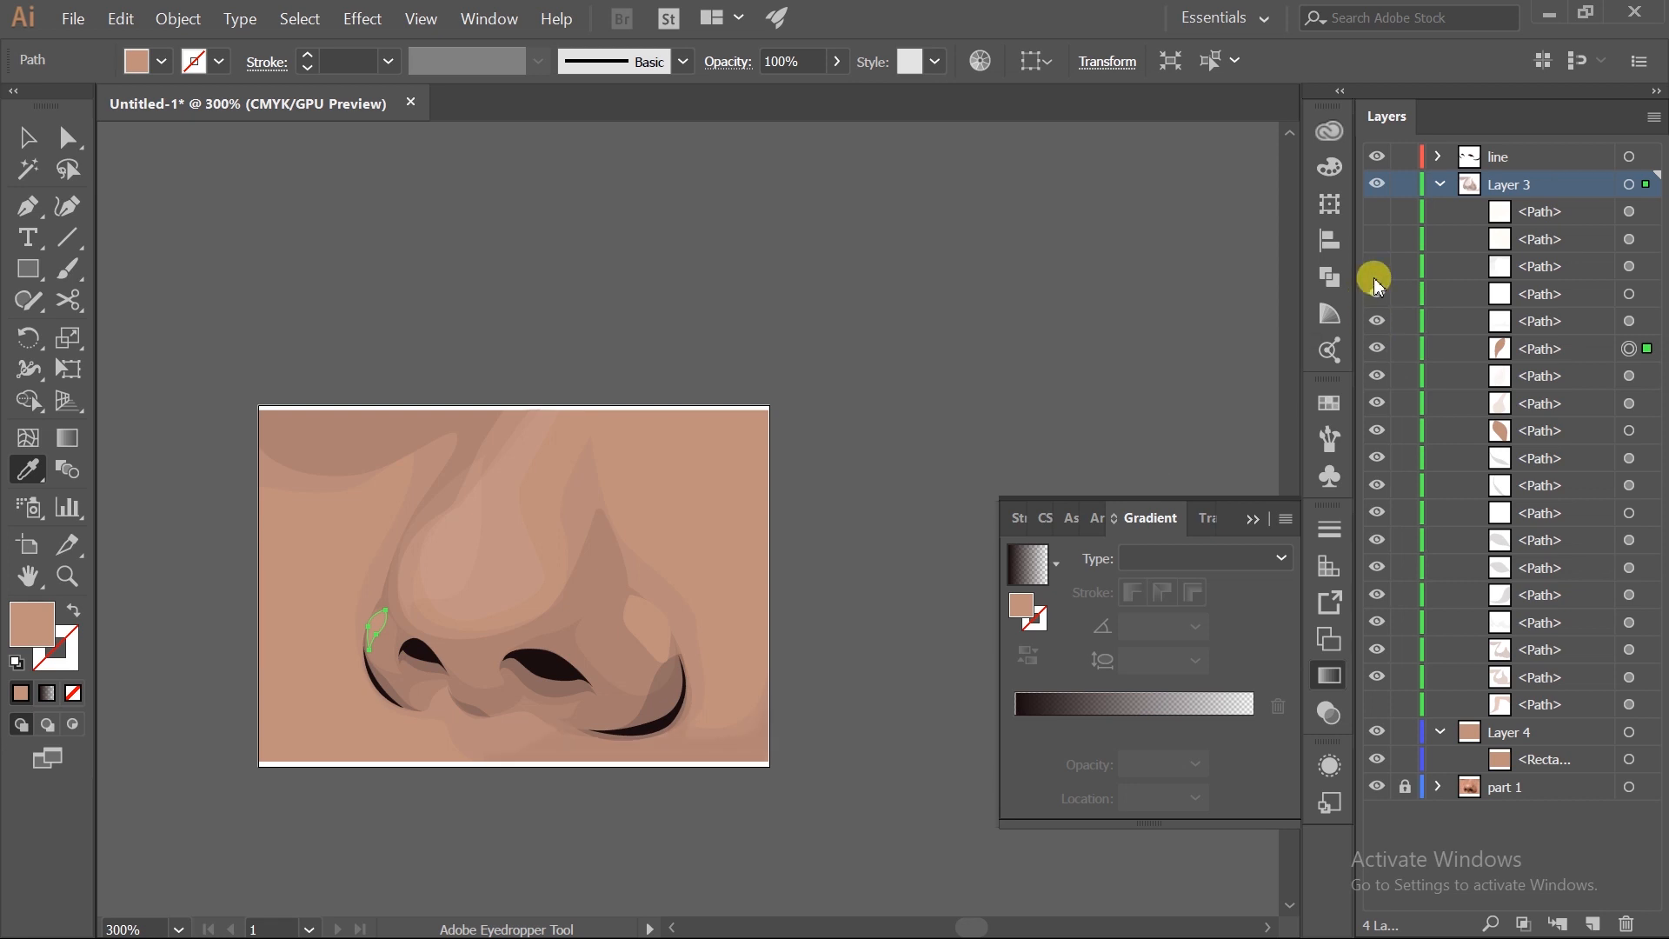
pyautogui.click(1378, 289)
pyautogui.click(1629, 266)
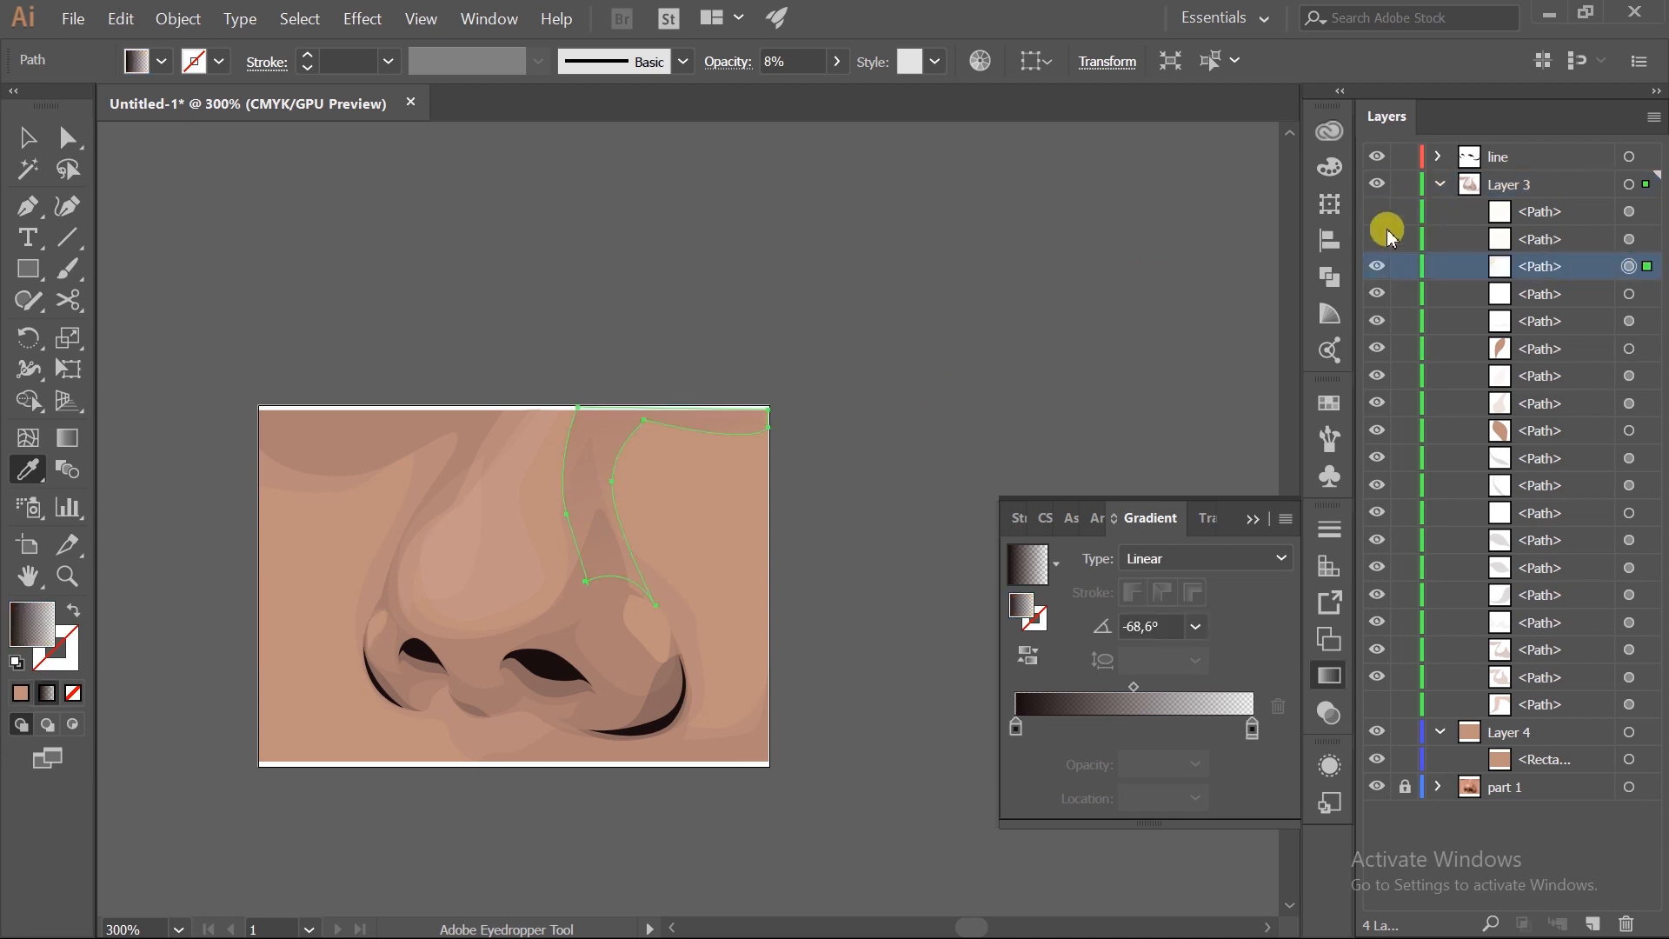
pyautogui.keyDown('ctrl'); pyautogui.click(932, 420); pyautogui.keyUp('ctrl')
# - Stretch the upper outer anchor of the right cheek highlight beyond the artboard's right edge
pyautogui.press('a')
pyautogui.click(759, 461)
pyautogui.moveTo(760, 463); pyautogui.dragTo(797, 455)
pyautogui.press('p')
pyautogui.click(798, 380)
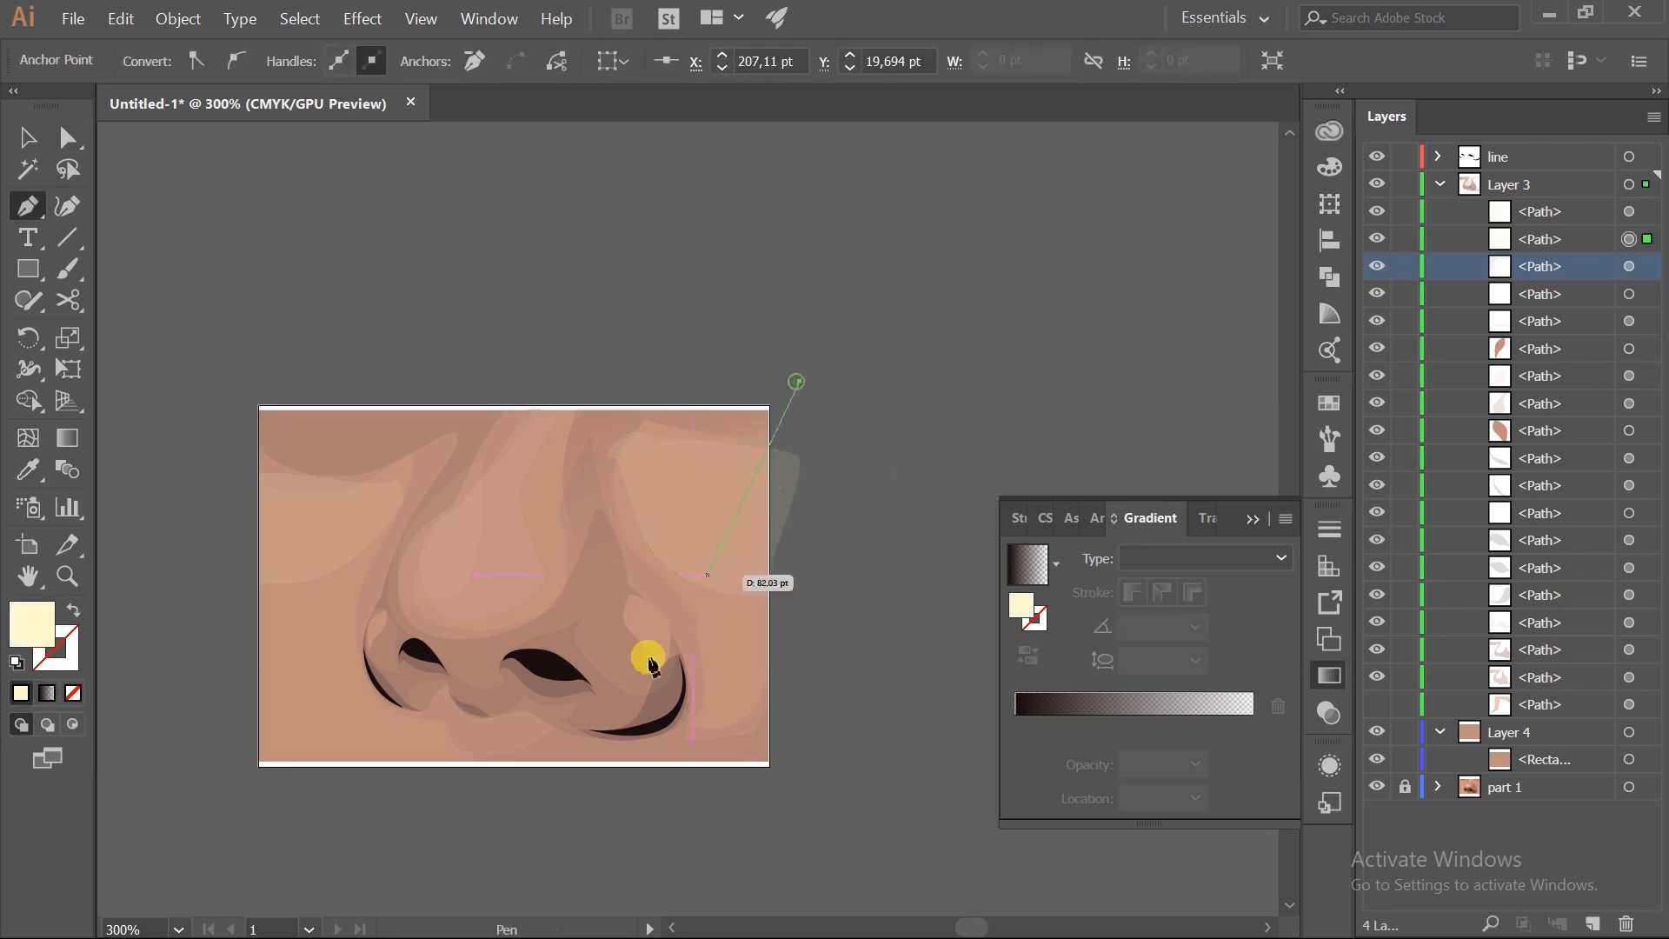
pyautogui.scroll(-1, 649, 660)
pyautogui.press('alt')
# - Match the nose tip and bridge highlight to the right cheek highlight's cream fill at 12% opacity using the Eyedropper
pyautogui.keyDown('ctrl'); pyautogui.click(496, 509); pyautogui.keyUp('ctrl')
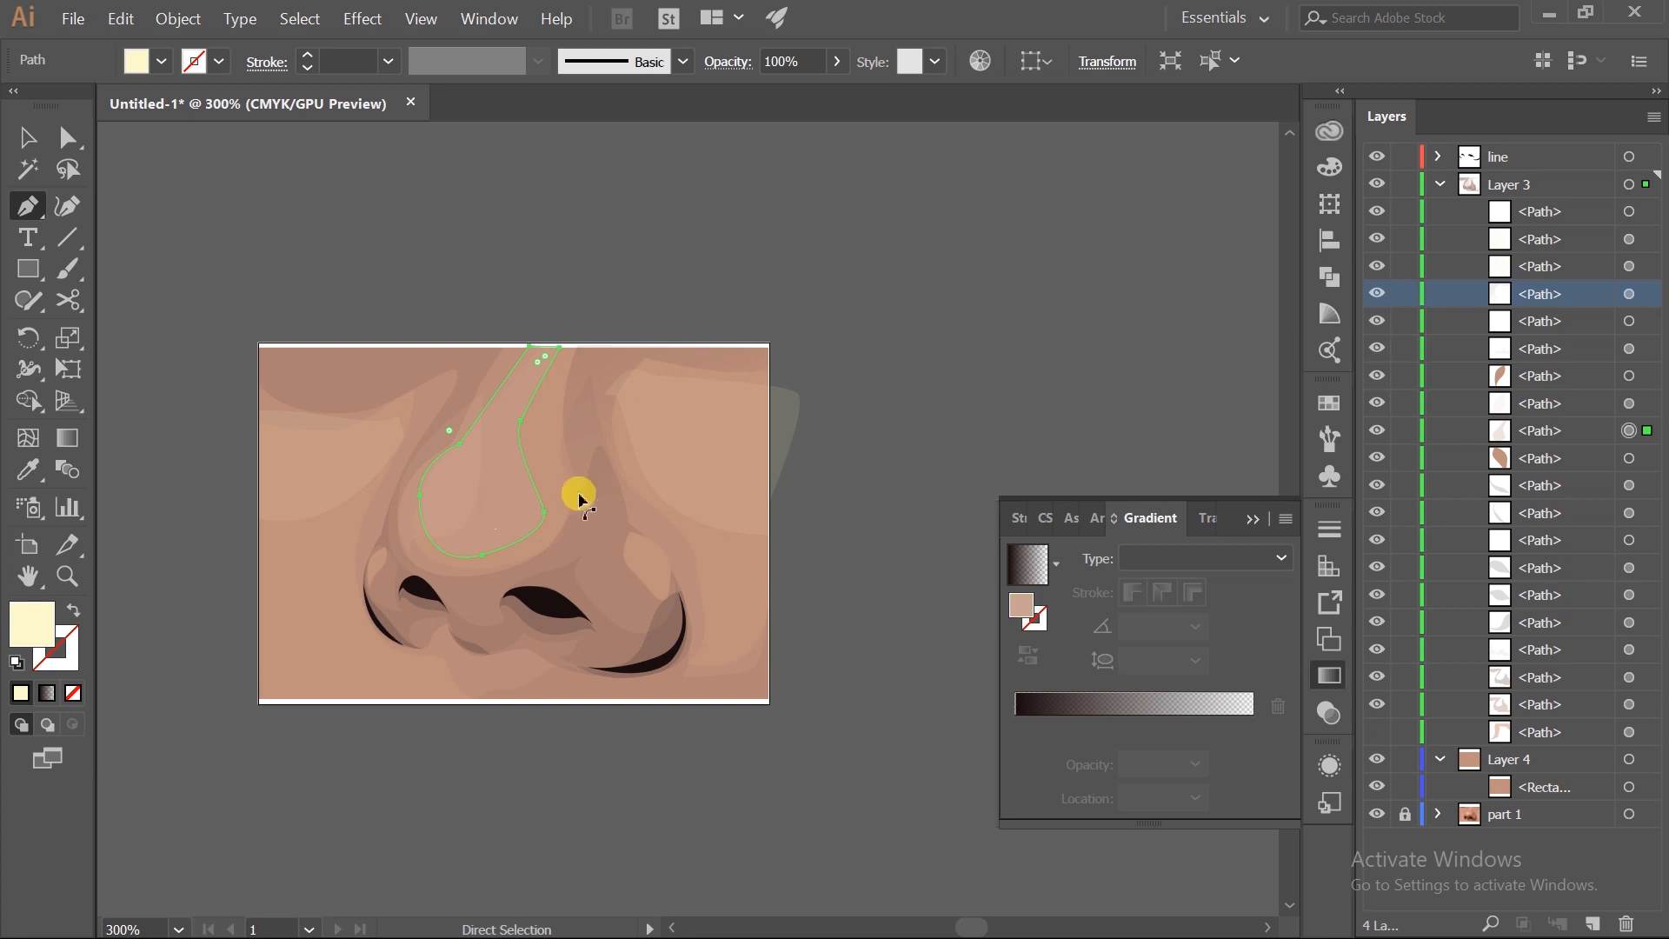
pyautogui.click(26, 466)
pyautogui.click(696, 430)
pyautogui.keyDown('ctrl'); pyautogui.click(991, 393); pyautogui.keyUp('ctrl')
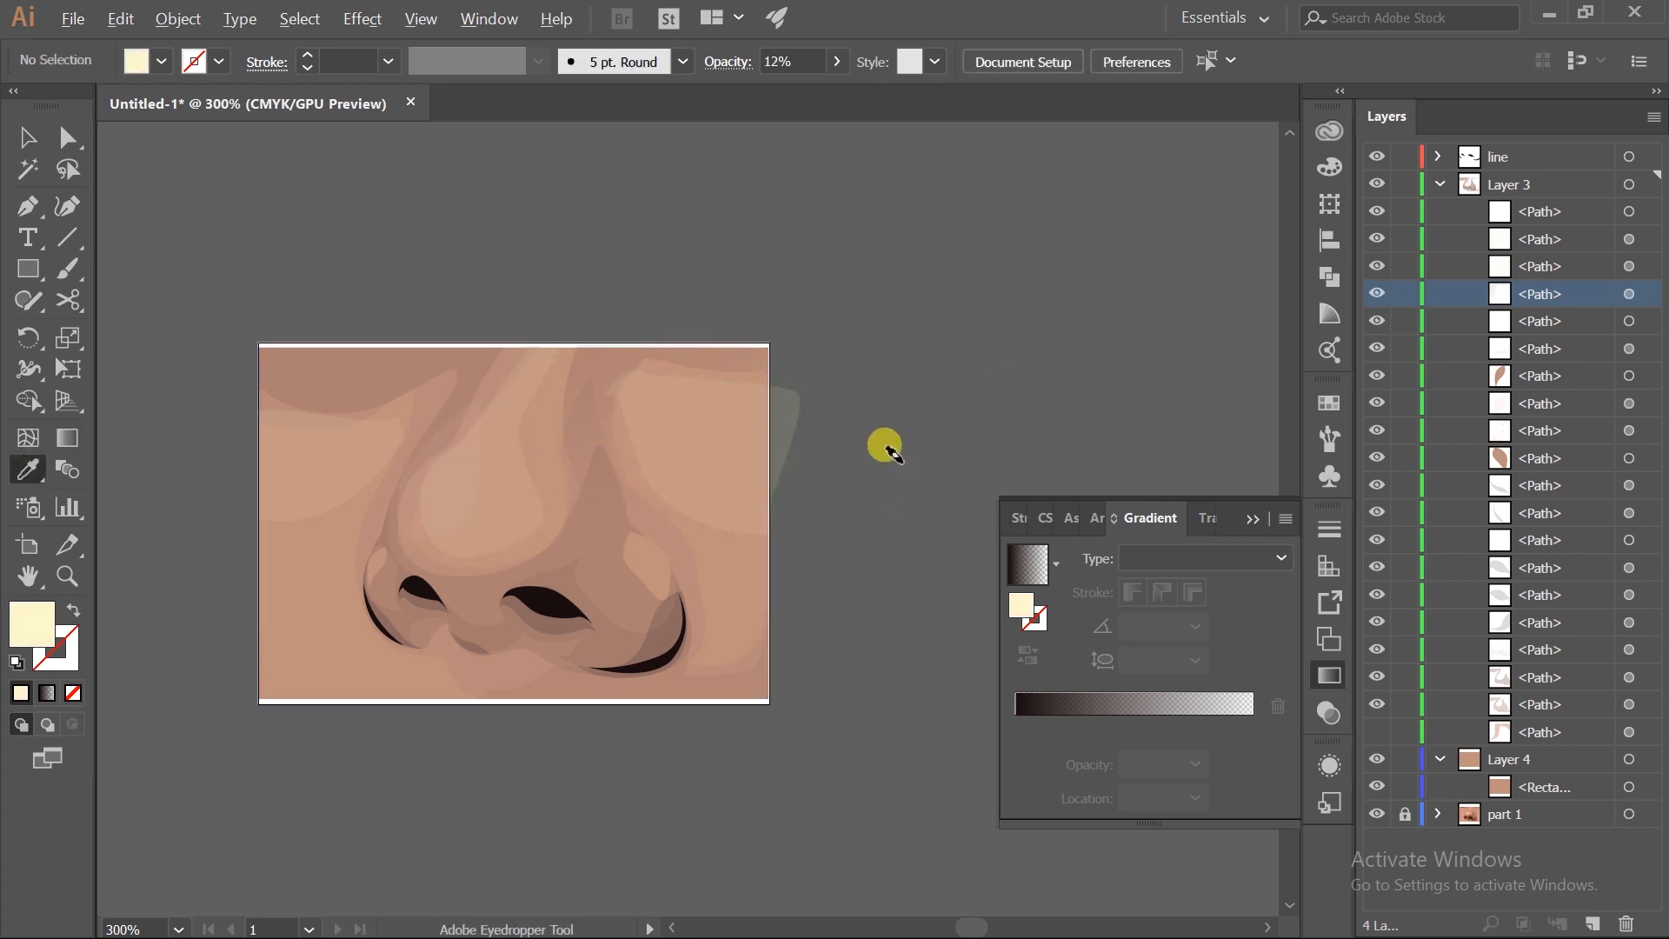
# - Draw a closed, curved cream highlight over the upper right cheek with the Pen tool, ending at the artboard's right edge
pyautogui.scroll(1, 644, 492)
pyautogui.scroll(-3, 742, 526)
pyautogui.press('p')
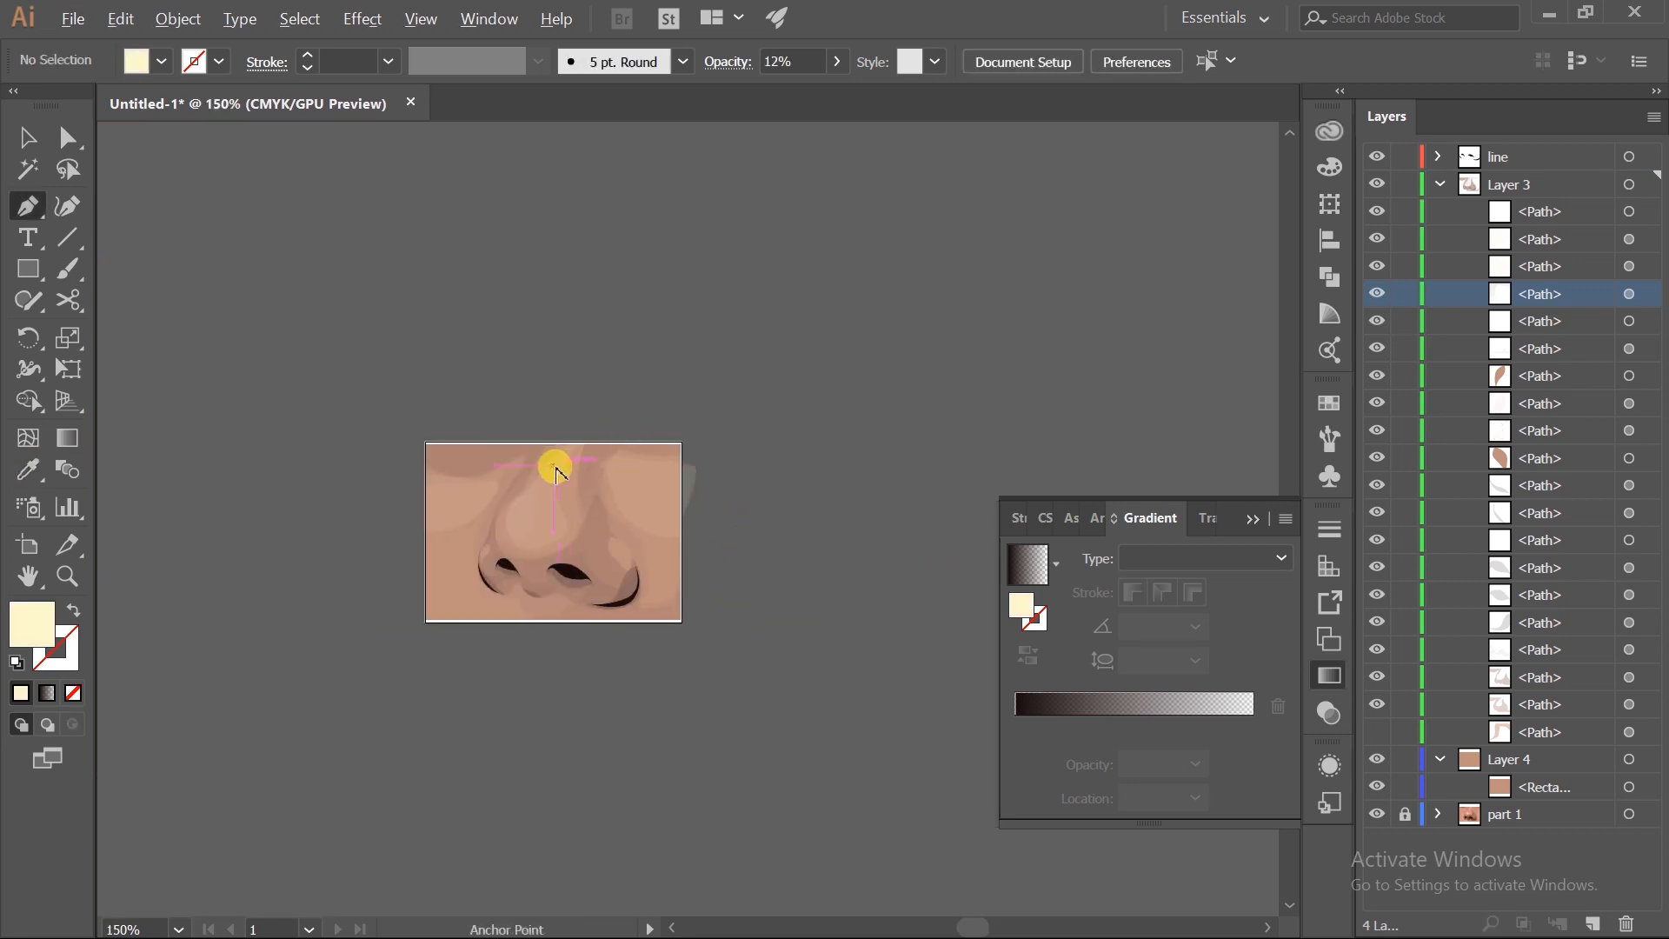
pyautogui.scroll(4, 556, 473)
pyautogui.click(630, 406)
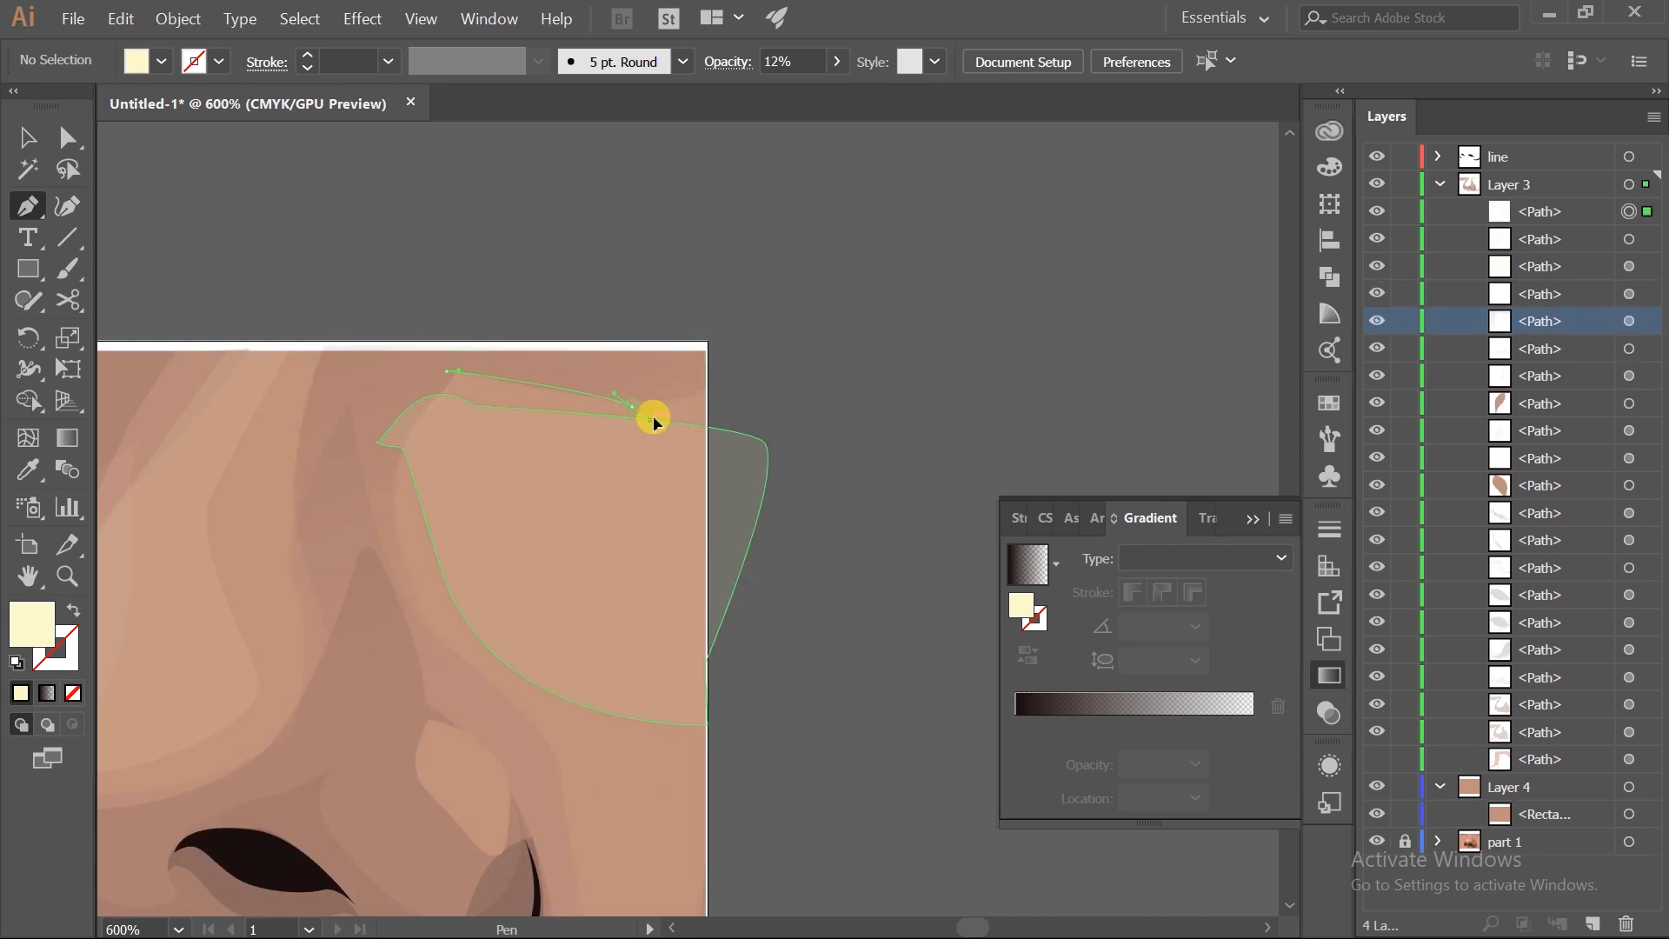
pyautogui.click(707, 421)
pyautogui.click(707, 579)
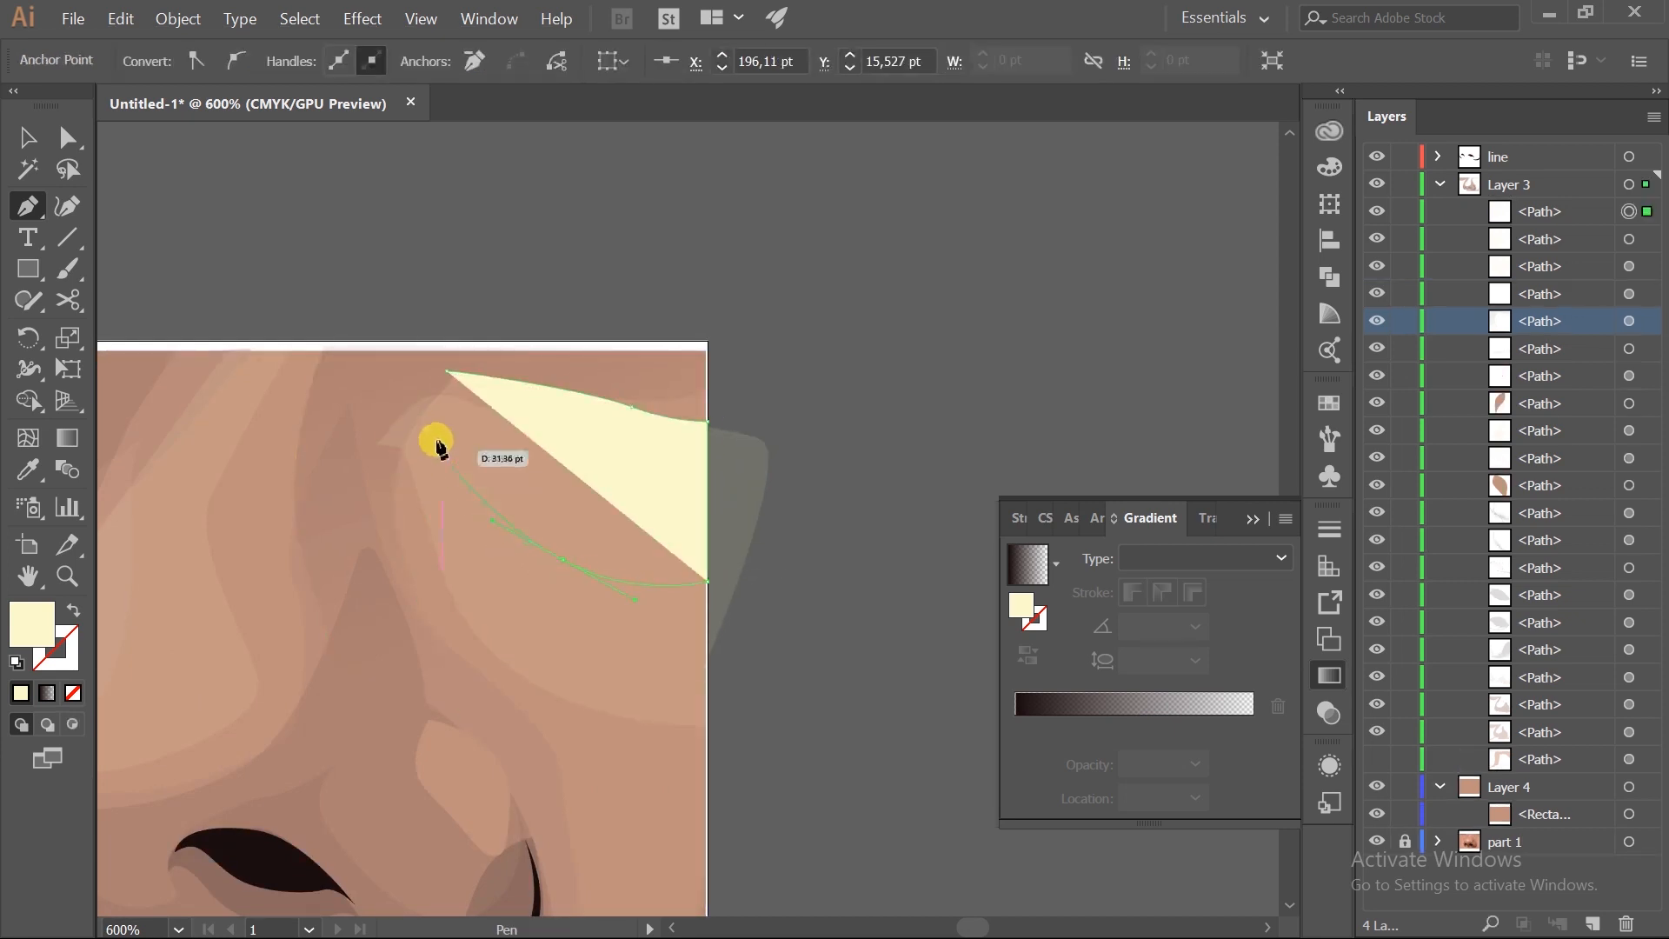
pyautogui.moveTo(431, 436); pyautogui.dragTo(388, 431)
pyautogui.moveTo(447, 371); pyautogui.dragTo(478, 380)
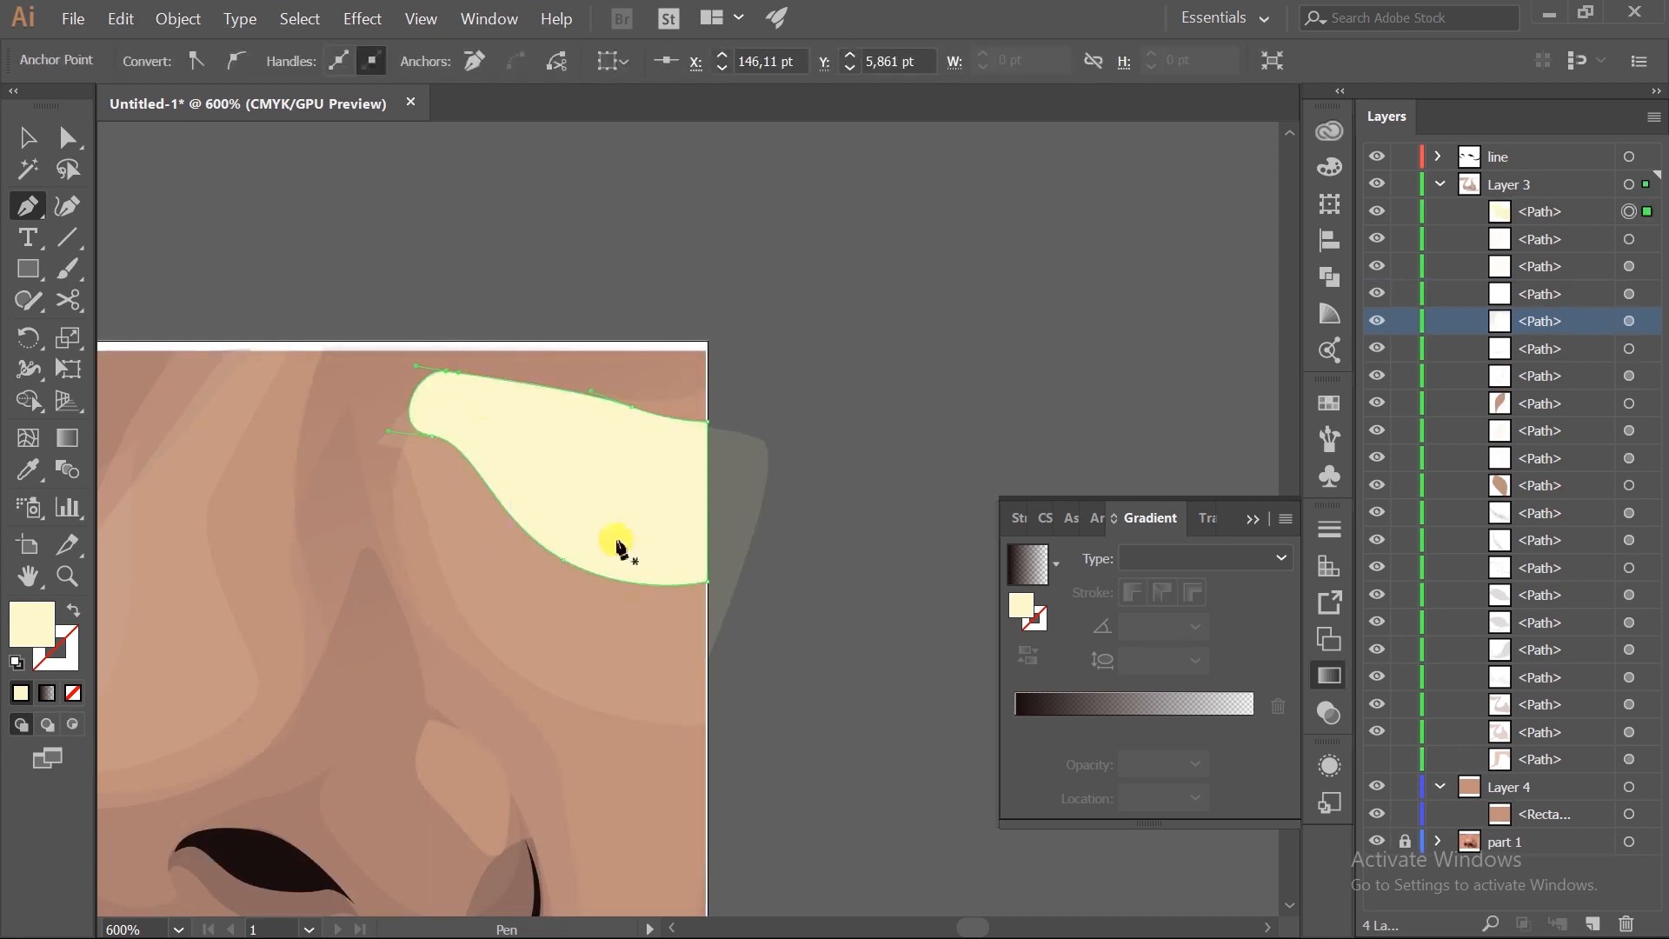
# - Set the new upper right cheek highlight's opacity to 20%
pyautogui.scroll(-1, 621, 535)
pyautogui.press('v')
pyautogui.click(682, 150)
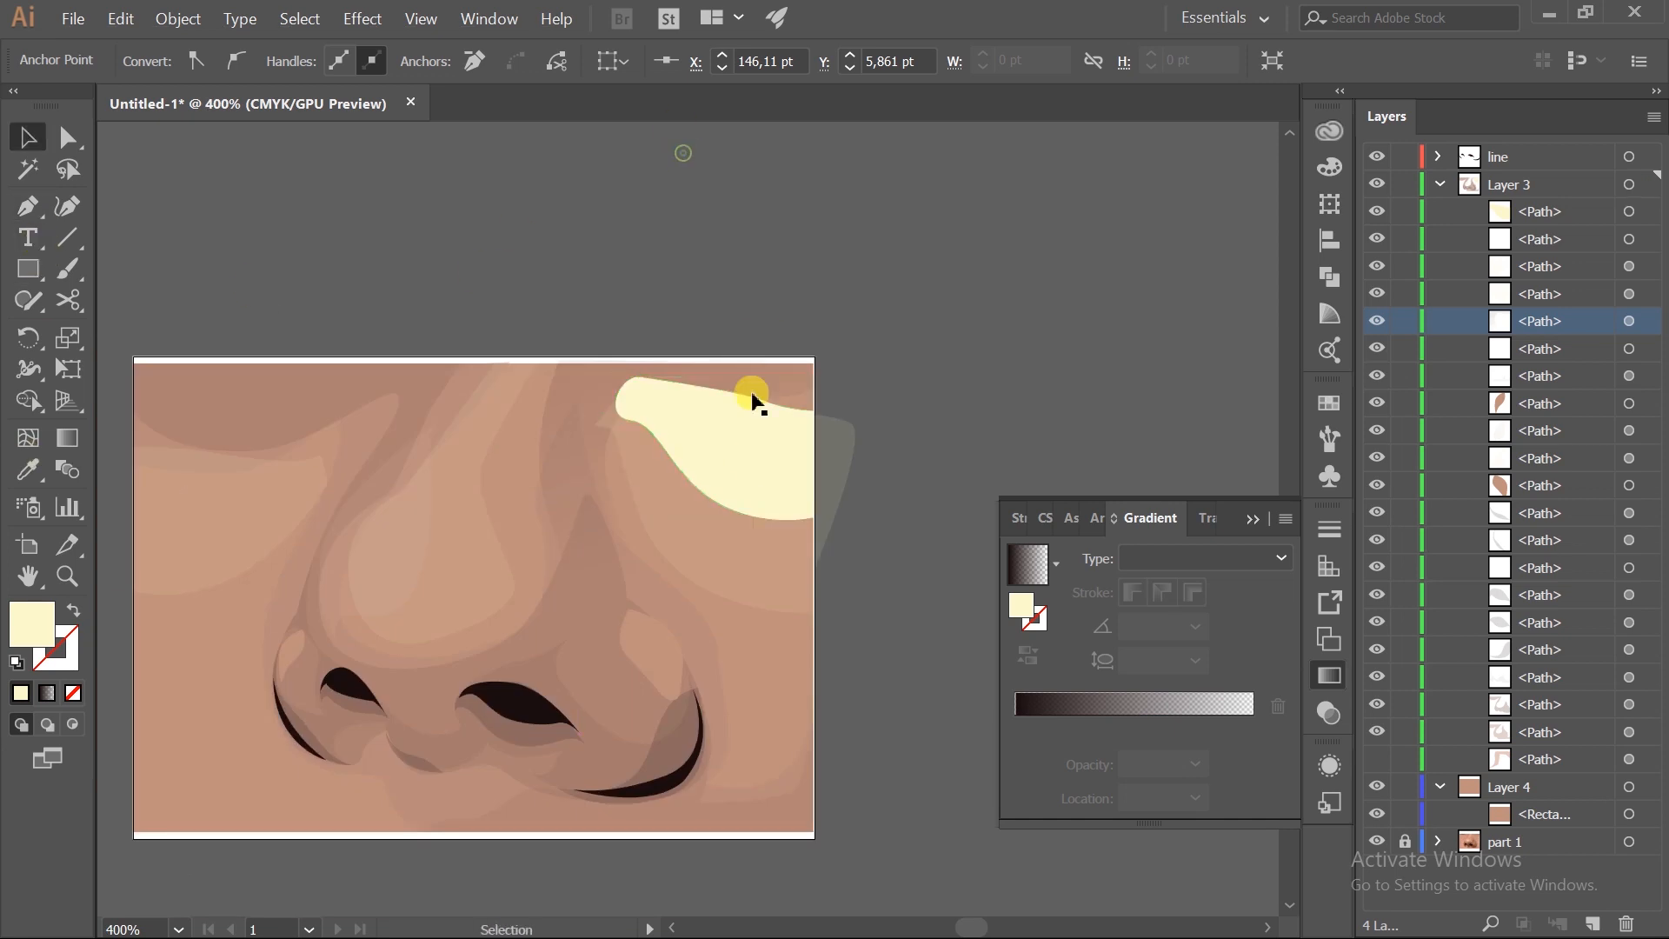
pyautogui.click(754, 397)
pyautogui.click(834, 60)
pyautogui.click(763, 92)
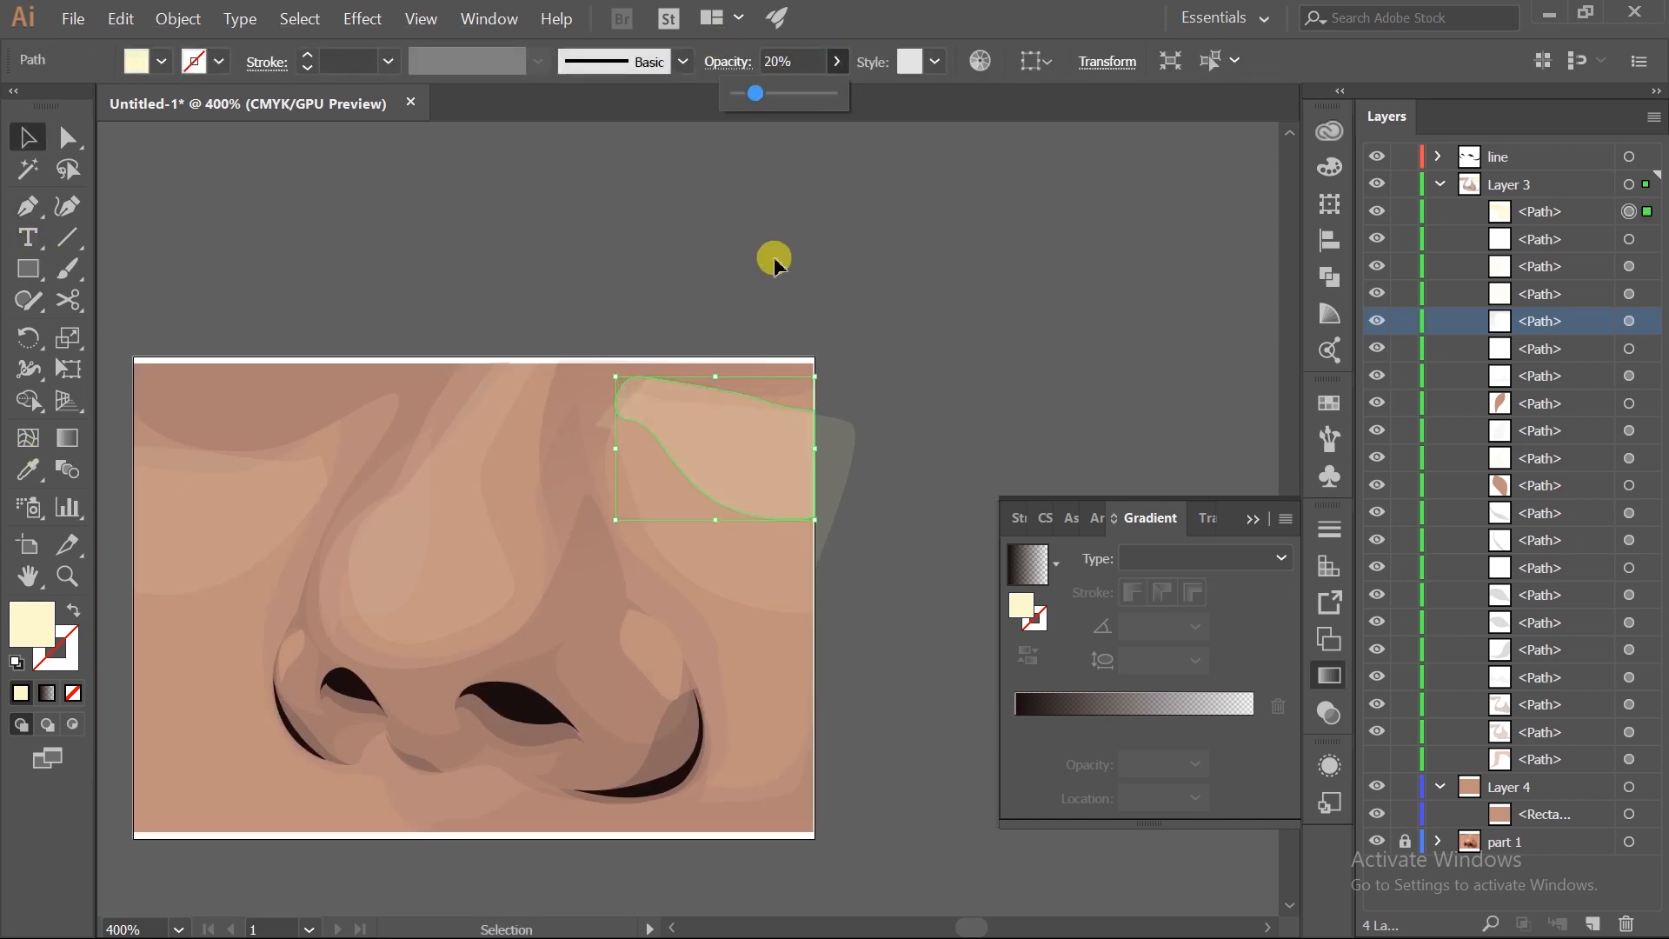
# - Move the lower outer anchor of the upper right cheek highlight slightly upward along the artboard edge
pyautogui.click(819, 520)
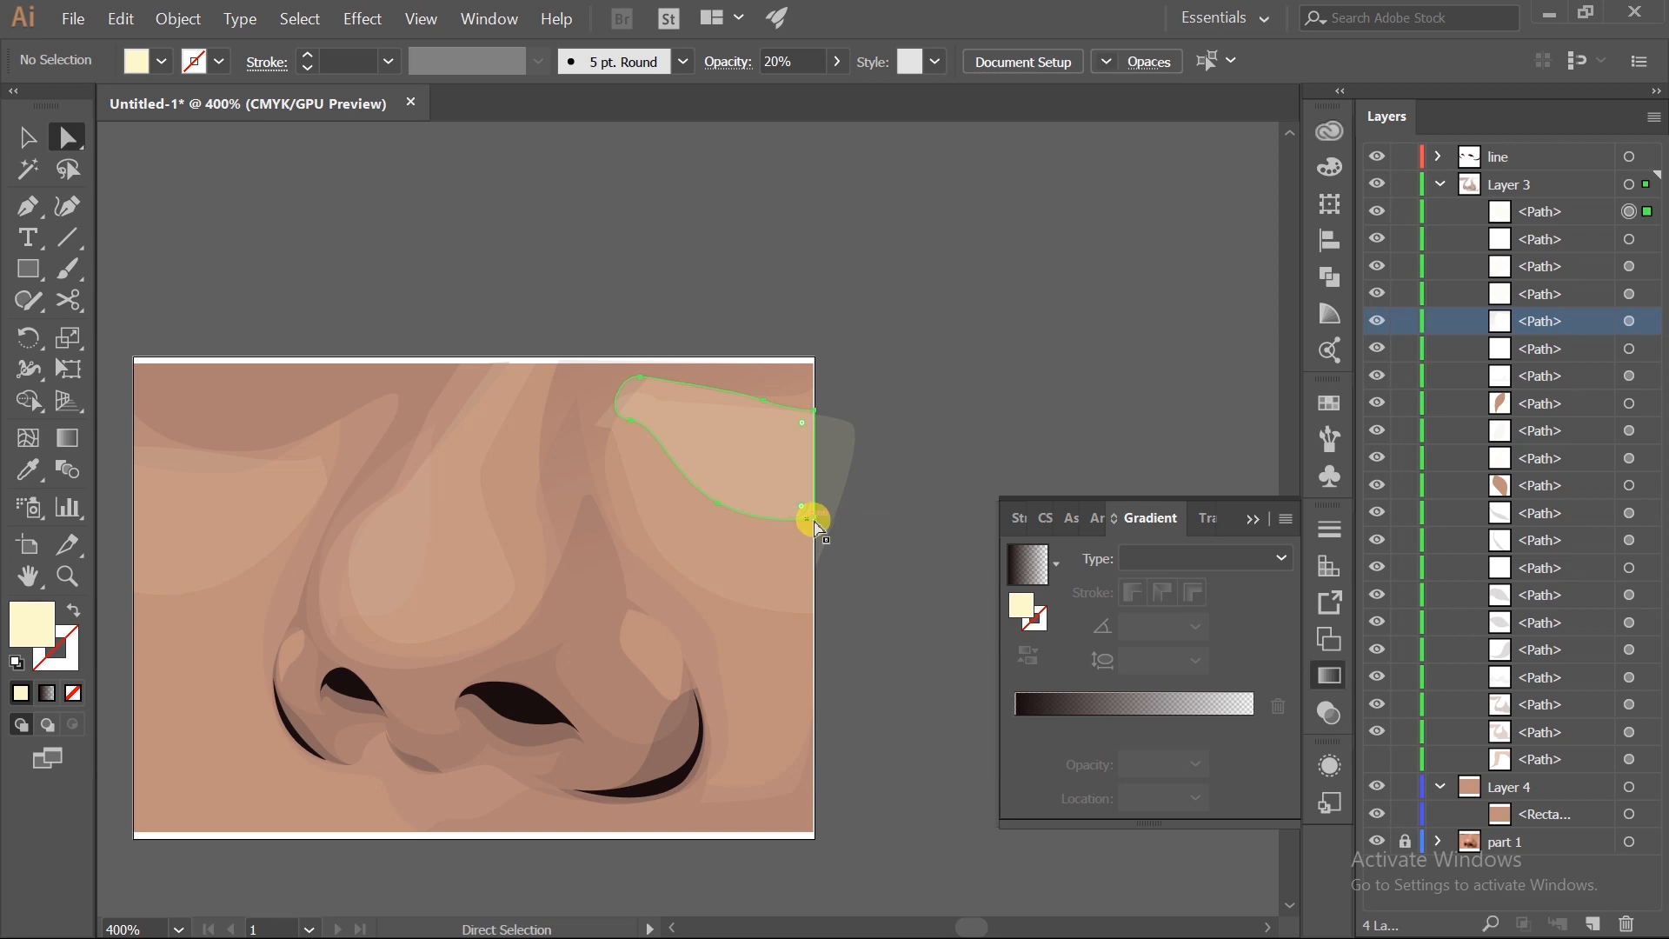
pyautogui.moveTo(815, 524); pyautogui.dragTo(821, 503)
pyautogui.click(925, 380)
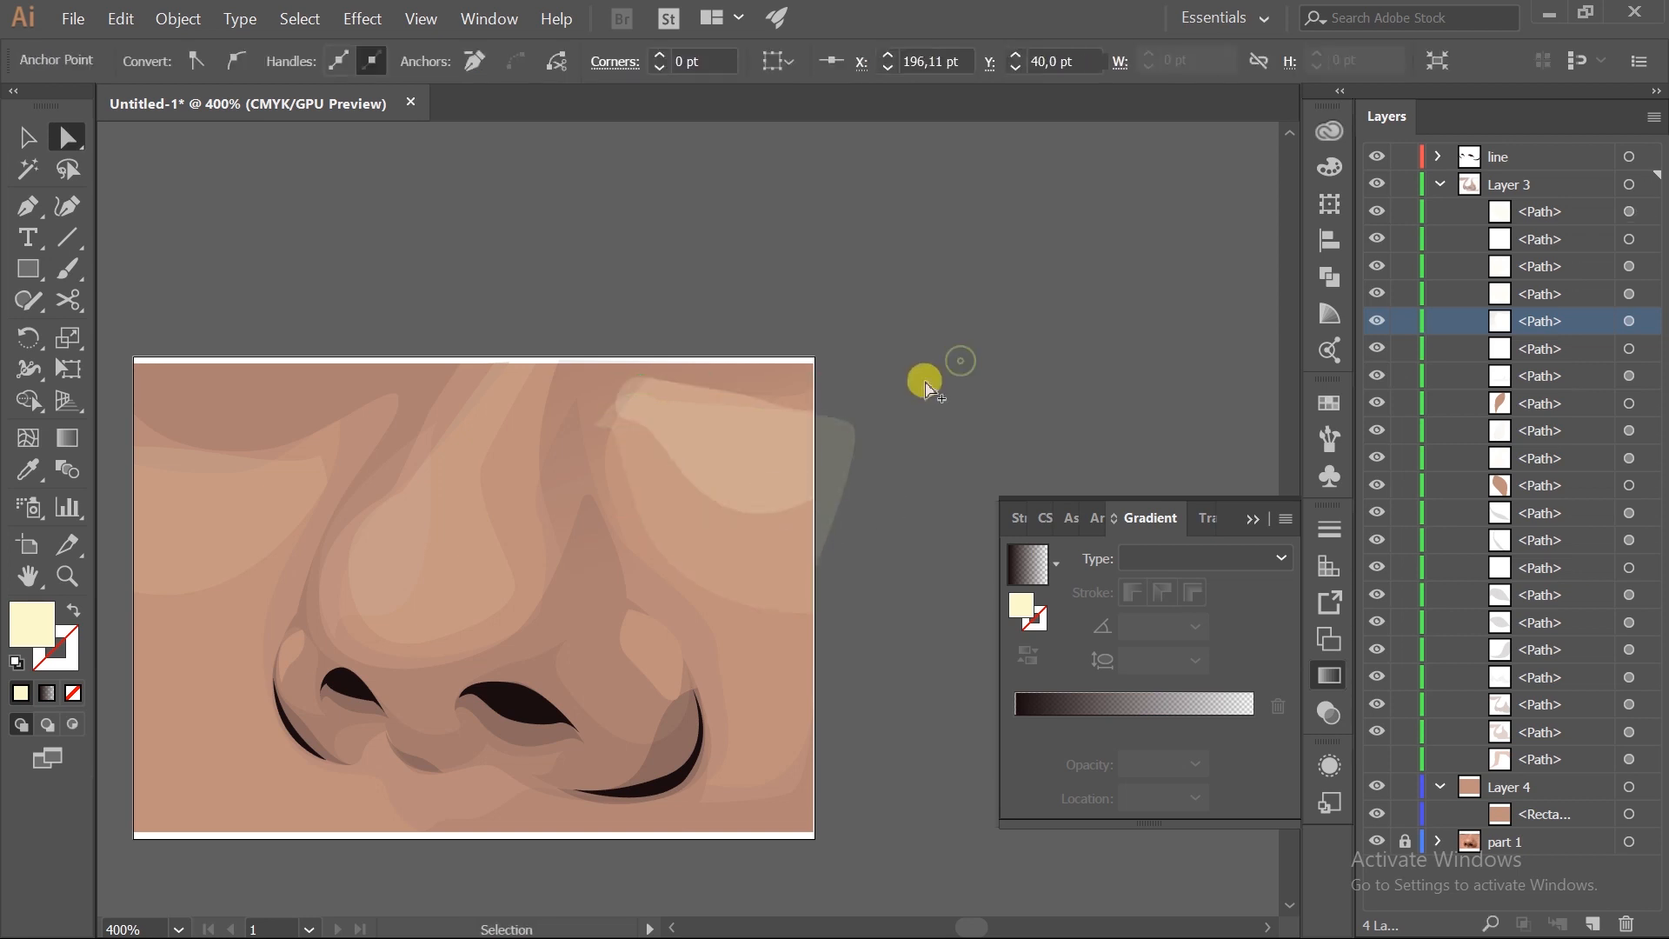
pyautogui.scroll(-3, 925, 379)
pyautogui.moveTo(834, 316); pyautogui.dragTo(823, 337)
pyautogui.press('p')
pyautogui.scroll(2, 619, 459)
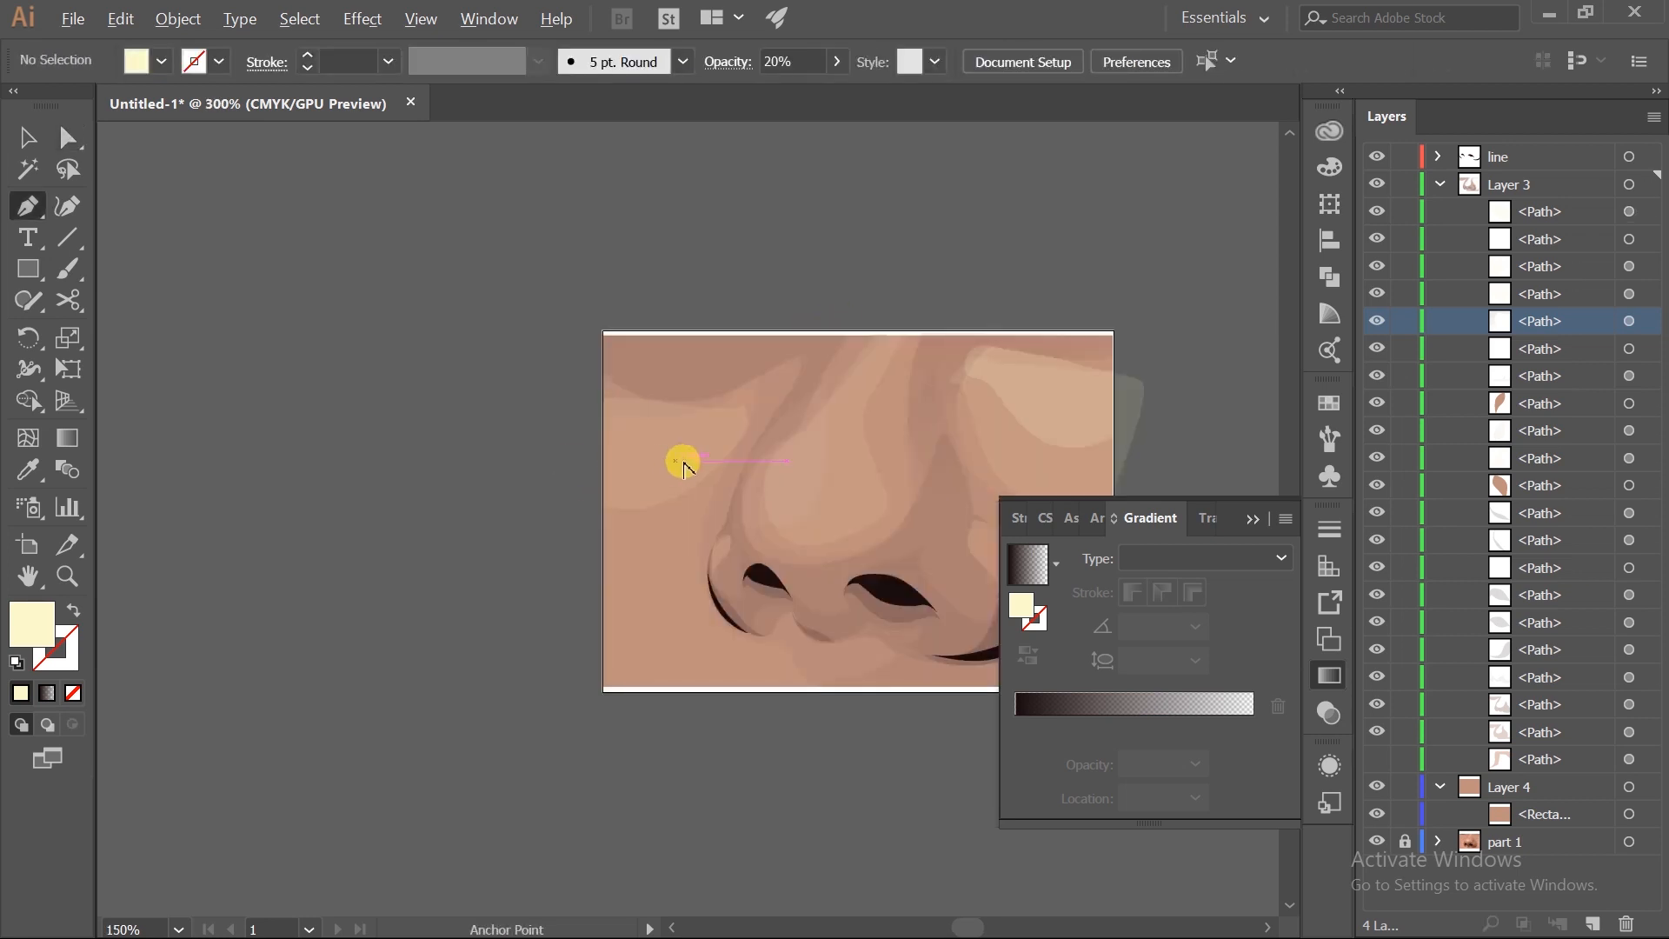
pyautogui.click(697, 386)
pyautogui.moveTo(700, 401); pyautogui.dragTo(669, 420)
pyautogui.click(672, 435)
pyautogui.press('v')
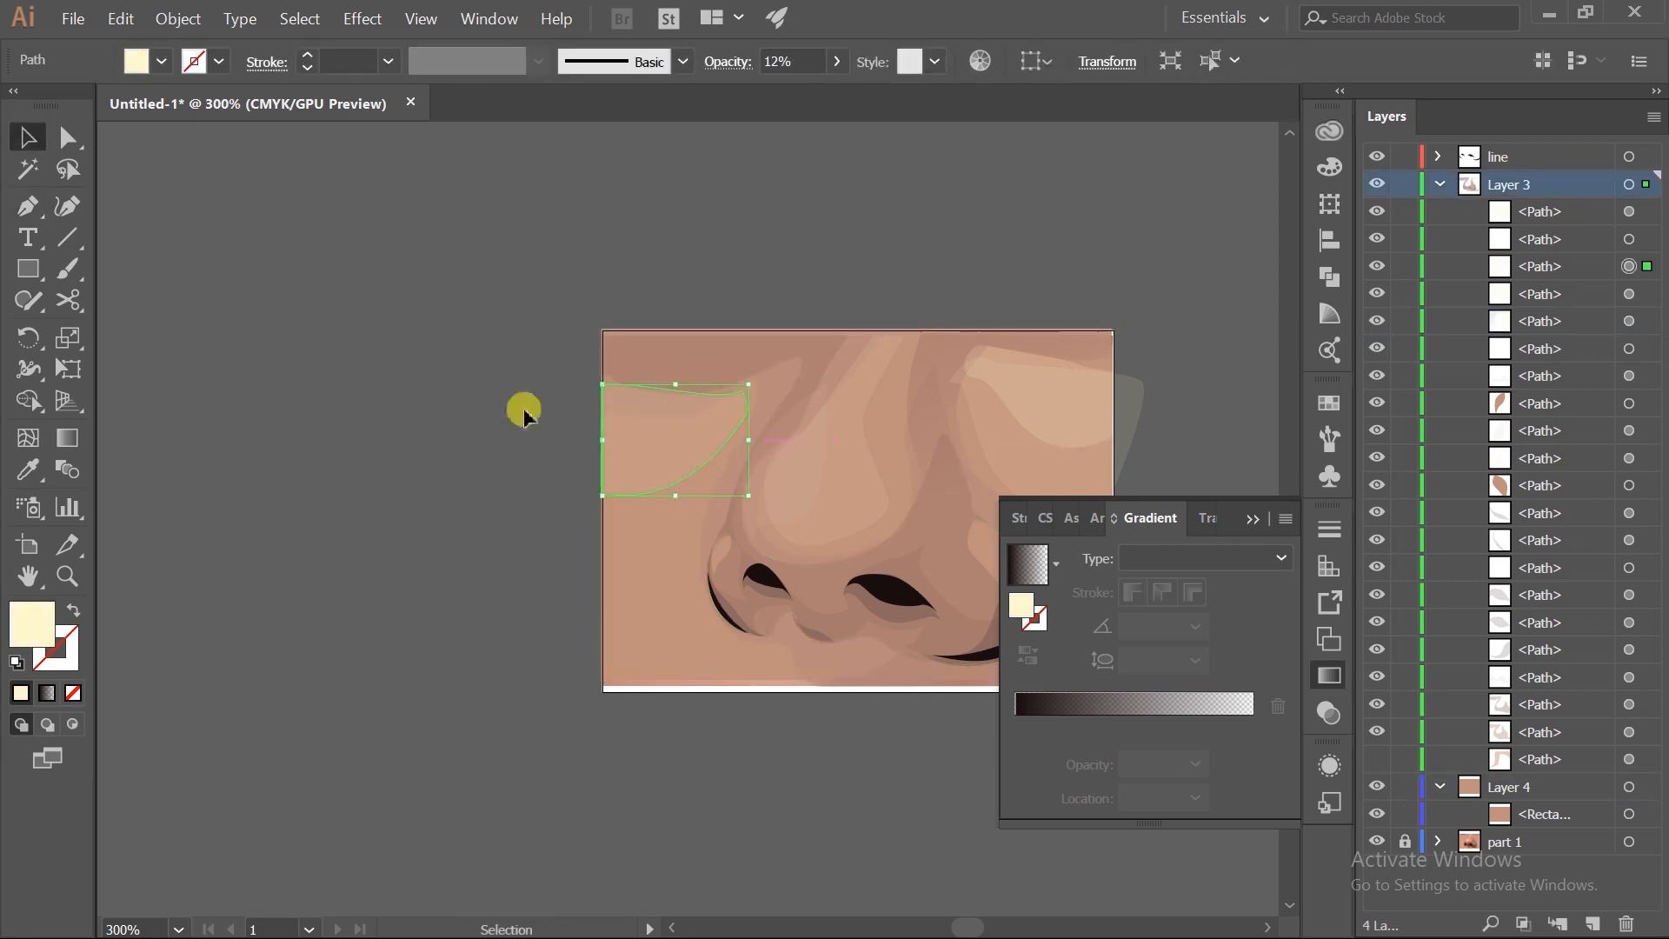
pyautogui.click(560, 400)
pyautogui.press('p')
pyautogui.click(1008, 384)
pyautogui.scroll(3, 667, 394)
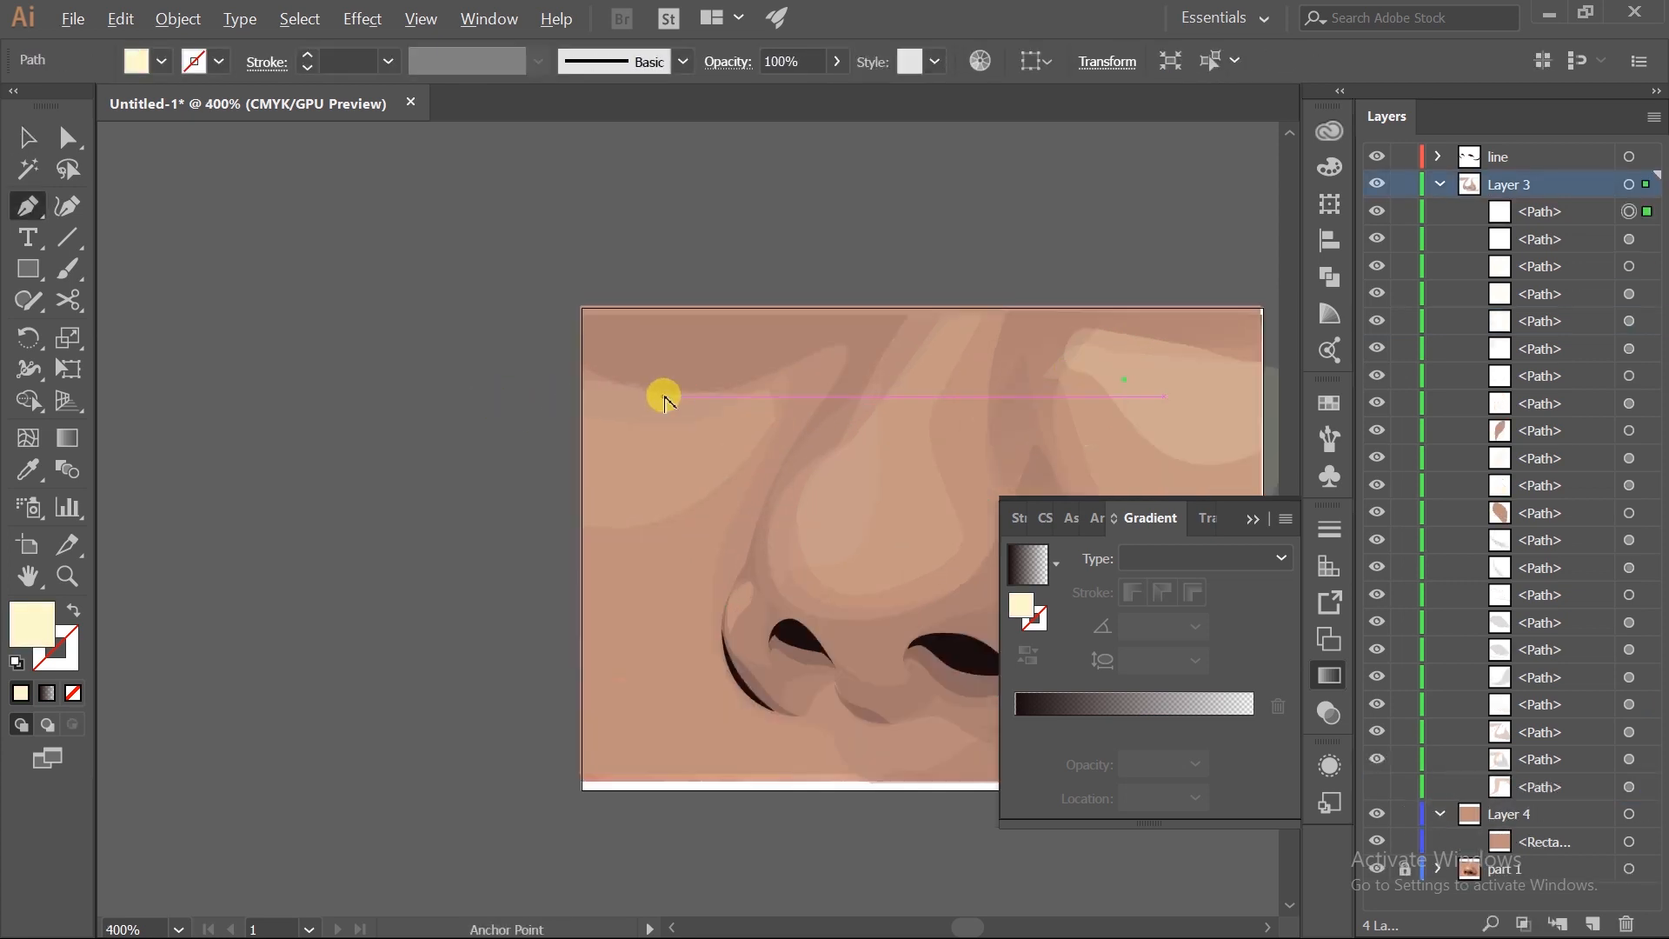
pyautogui.keyDown('ctrl'); pyautogui.click(368, 393); pyautogui.keyUp('ctrl')
# - Draw a closed, crescent-shaped cream highlight over the upper left cheek with the Pen tool, starting beside the nose bridge
pyautogui.click(891, 343)
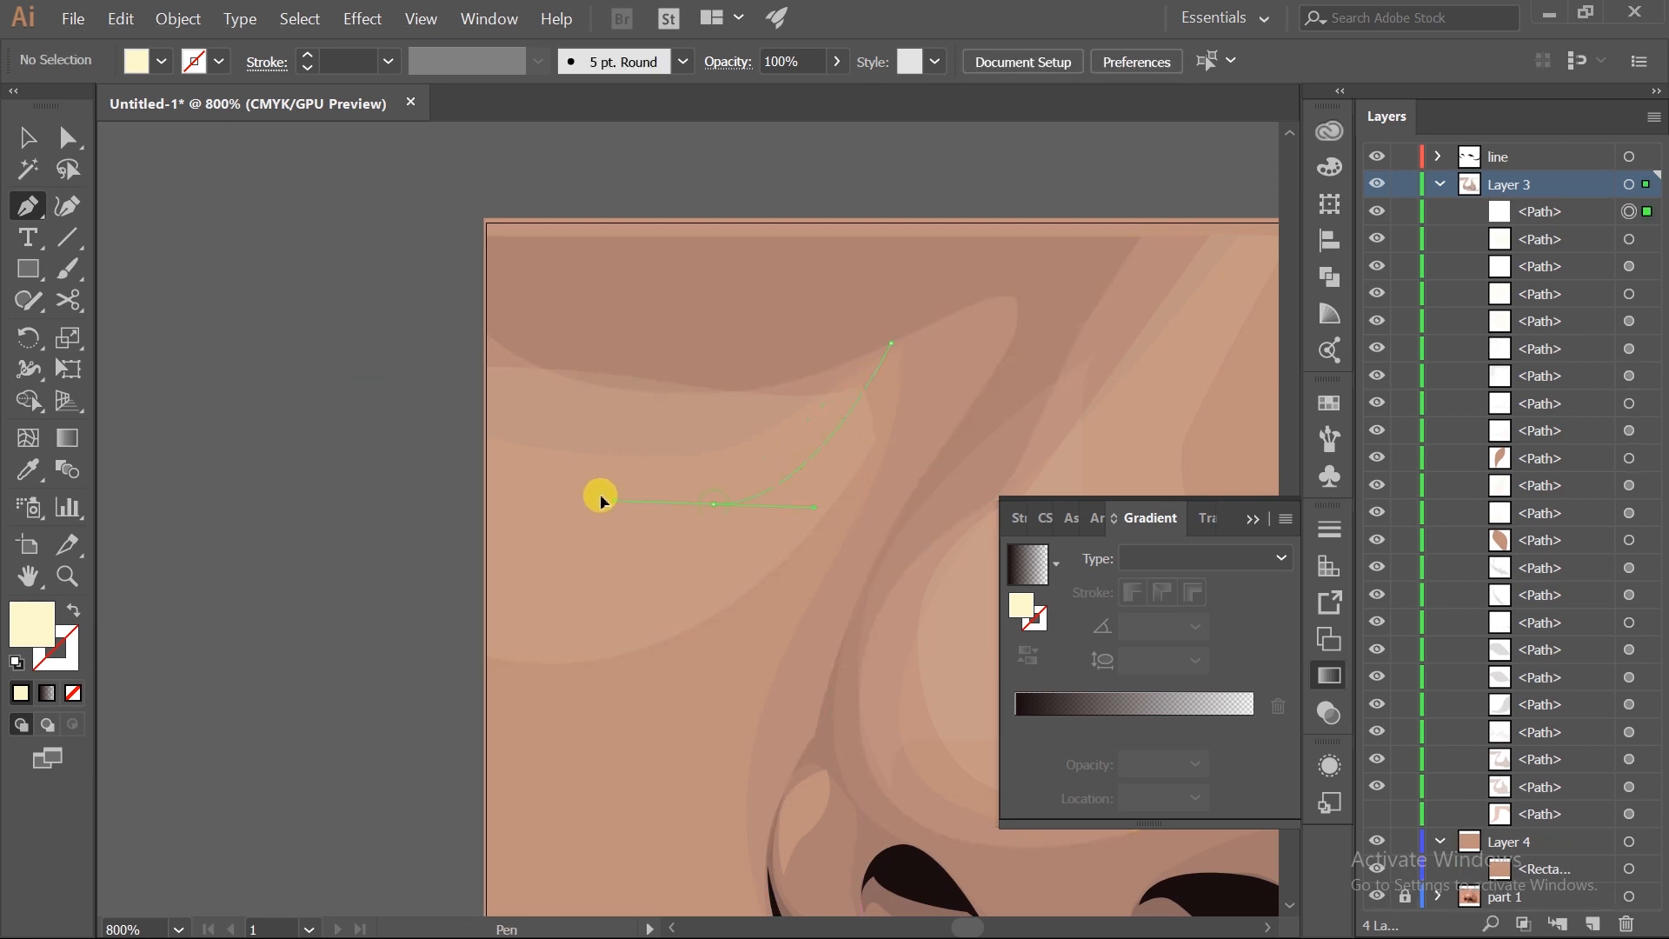
pyautogui.click(483, 442)
pyautogui.click(483, 352)
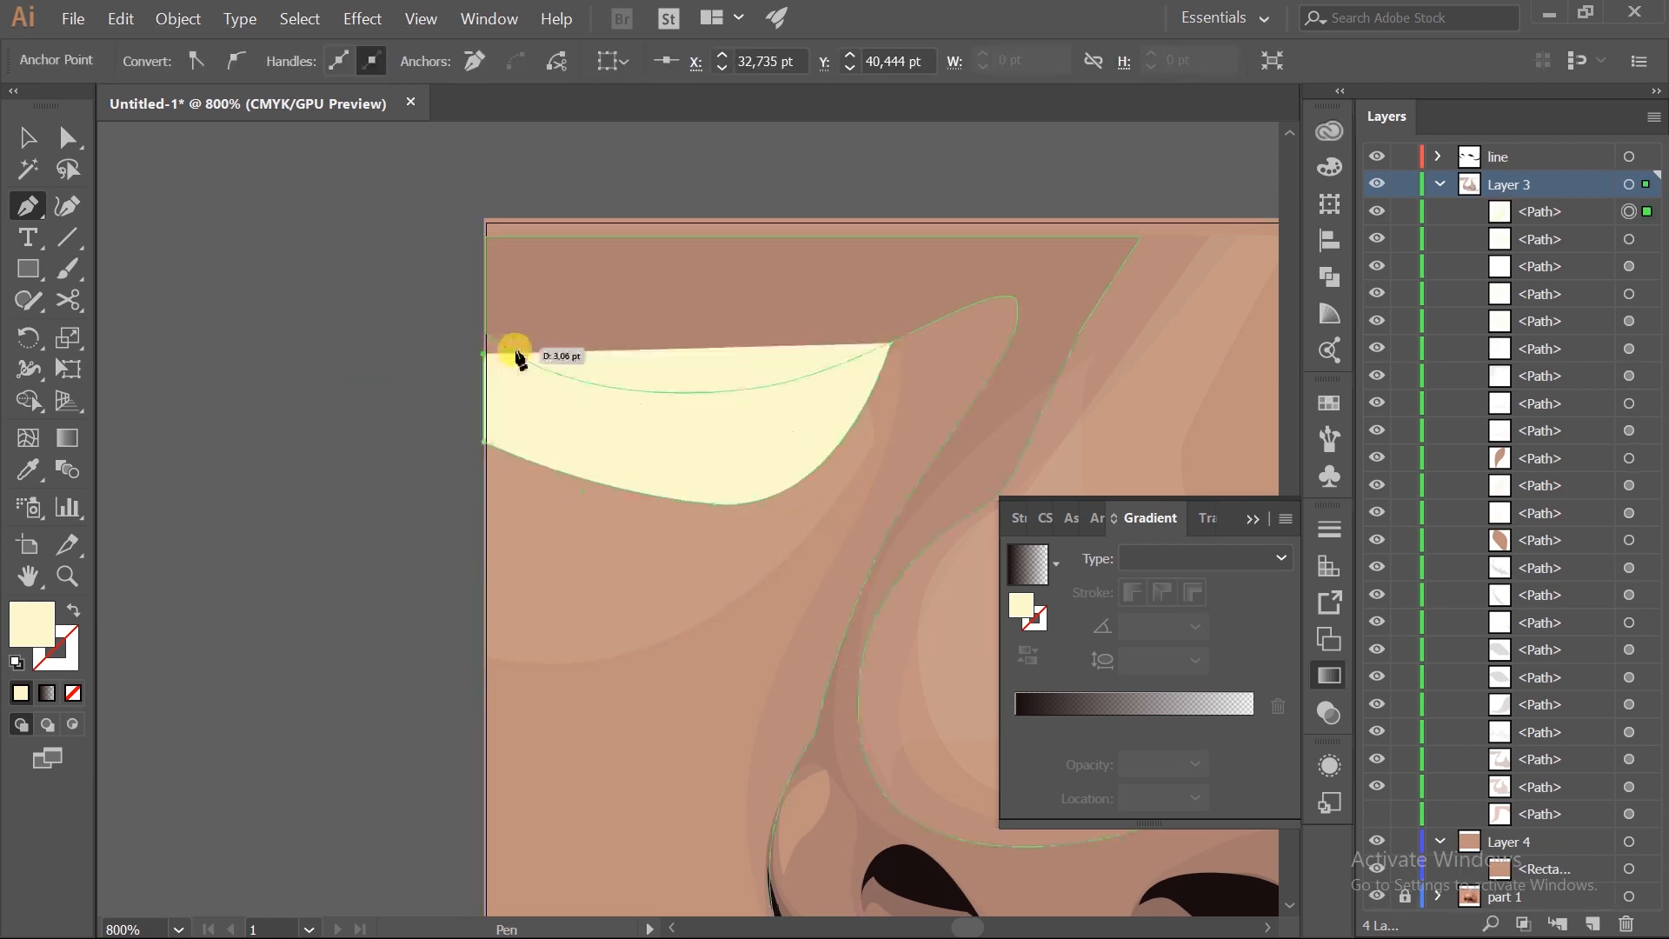
pyautogui.click(483, 314)
pyautogui.moveTo(890, 343); pyautogui.dragTo(1041, 242)
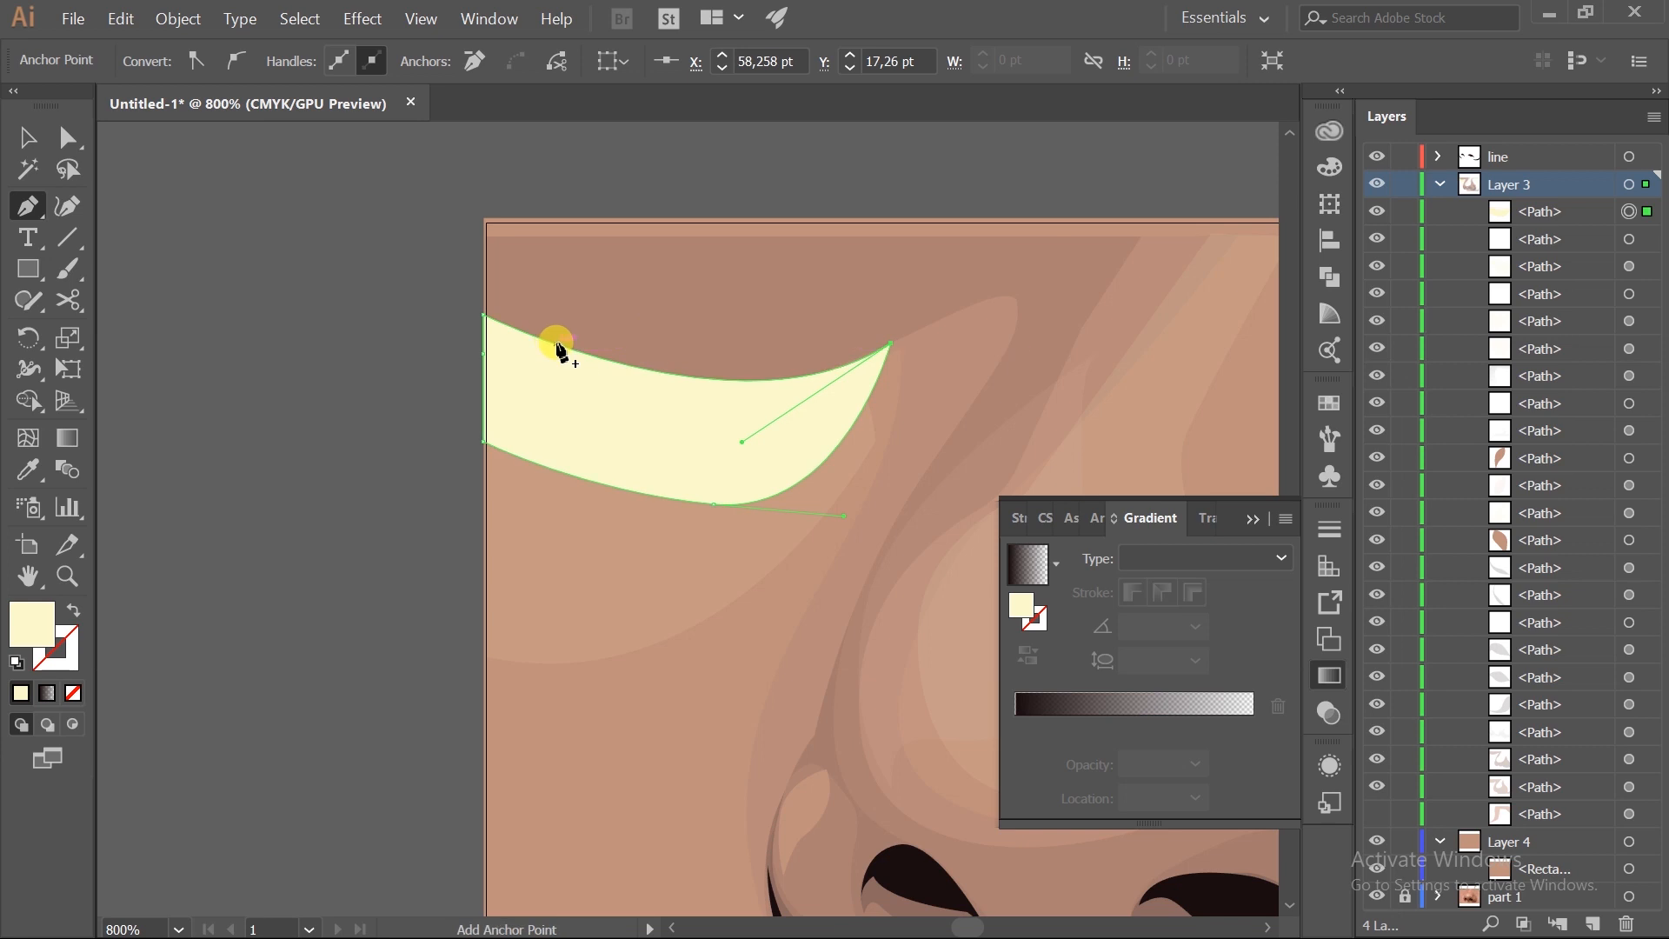
# - Undo the last anchors of the left cheek crescent and reshape its outline, adding an anchor on the upper edge
pyautogui.hotkey('ctrl', 'z')
pyautogui.hotkey('ctrl', 'z')
pyautogui.hotkey('ctrl', 'z')
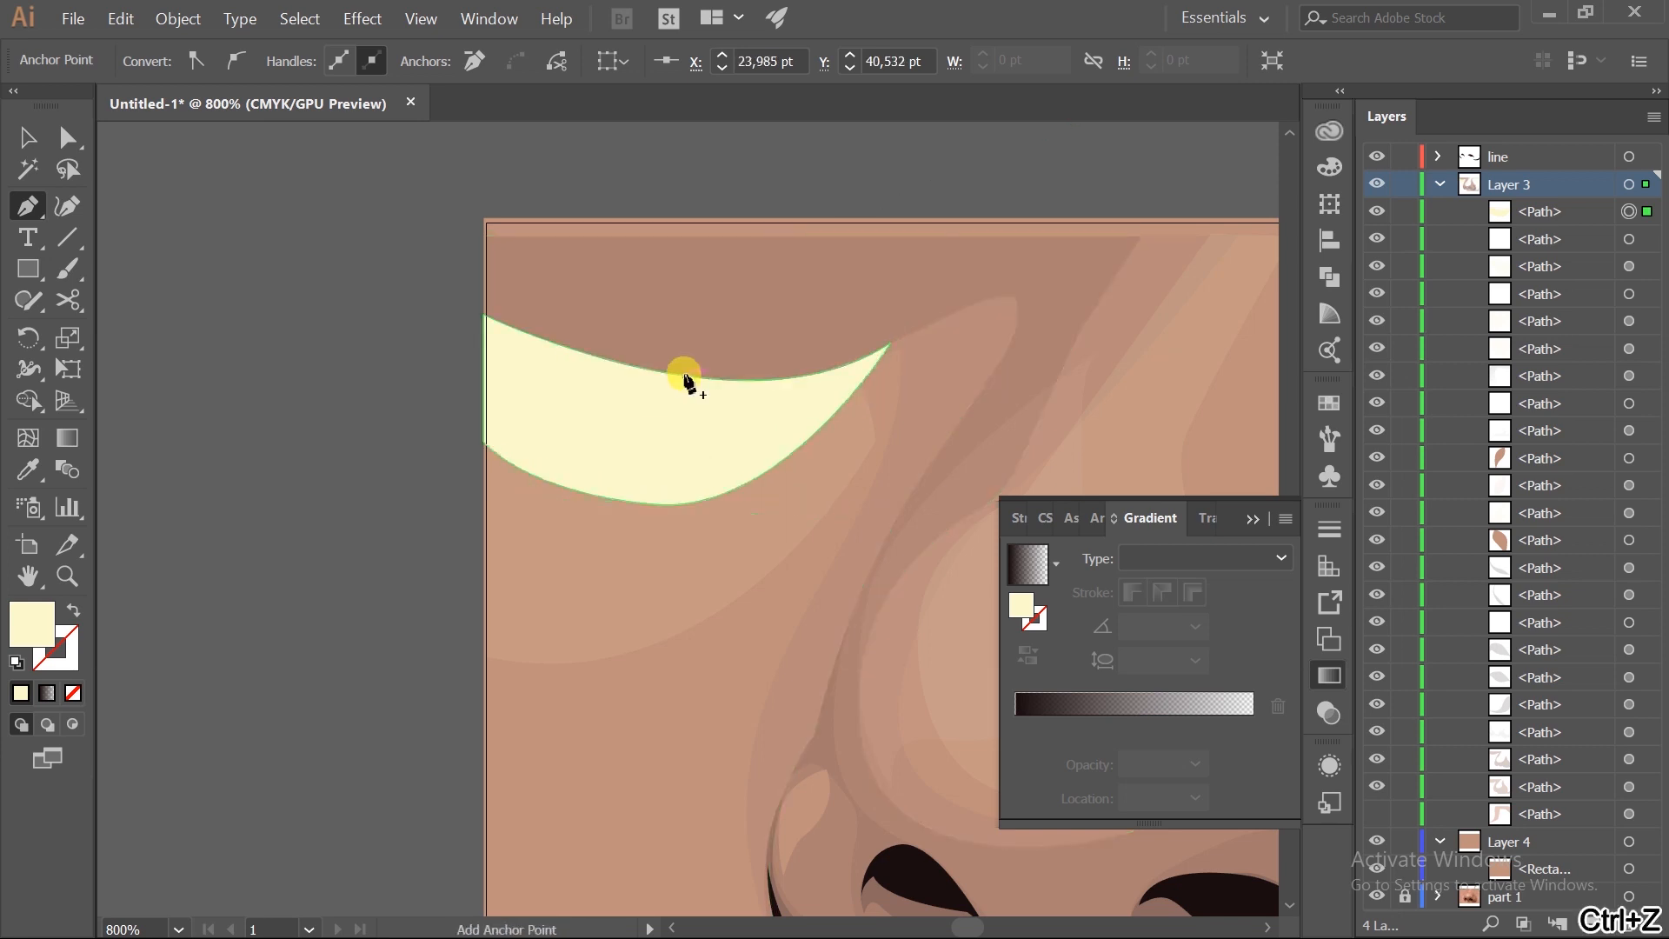
pyautogui.moveTo(687, 380); pyautogui.dragTo(652, 346)
# - Match the left cheek crescent to the upper right cheek highlight's cream fill at 20% opacity using the Eyedropper
pyautogui.scroll(-2, 663, 356)
pyautogui.press('i')
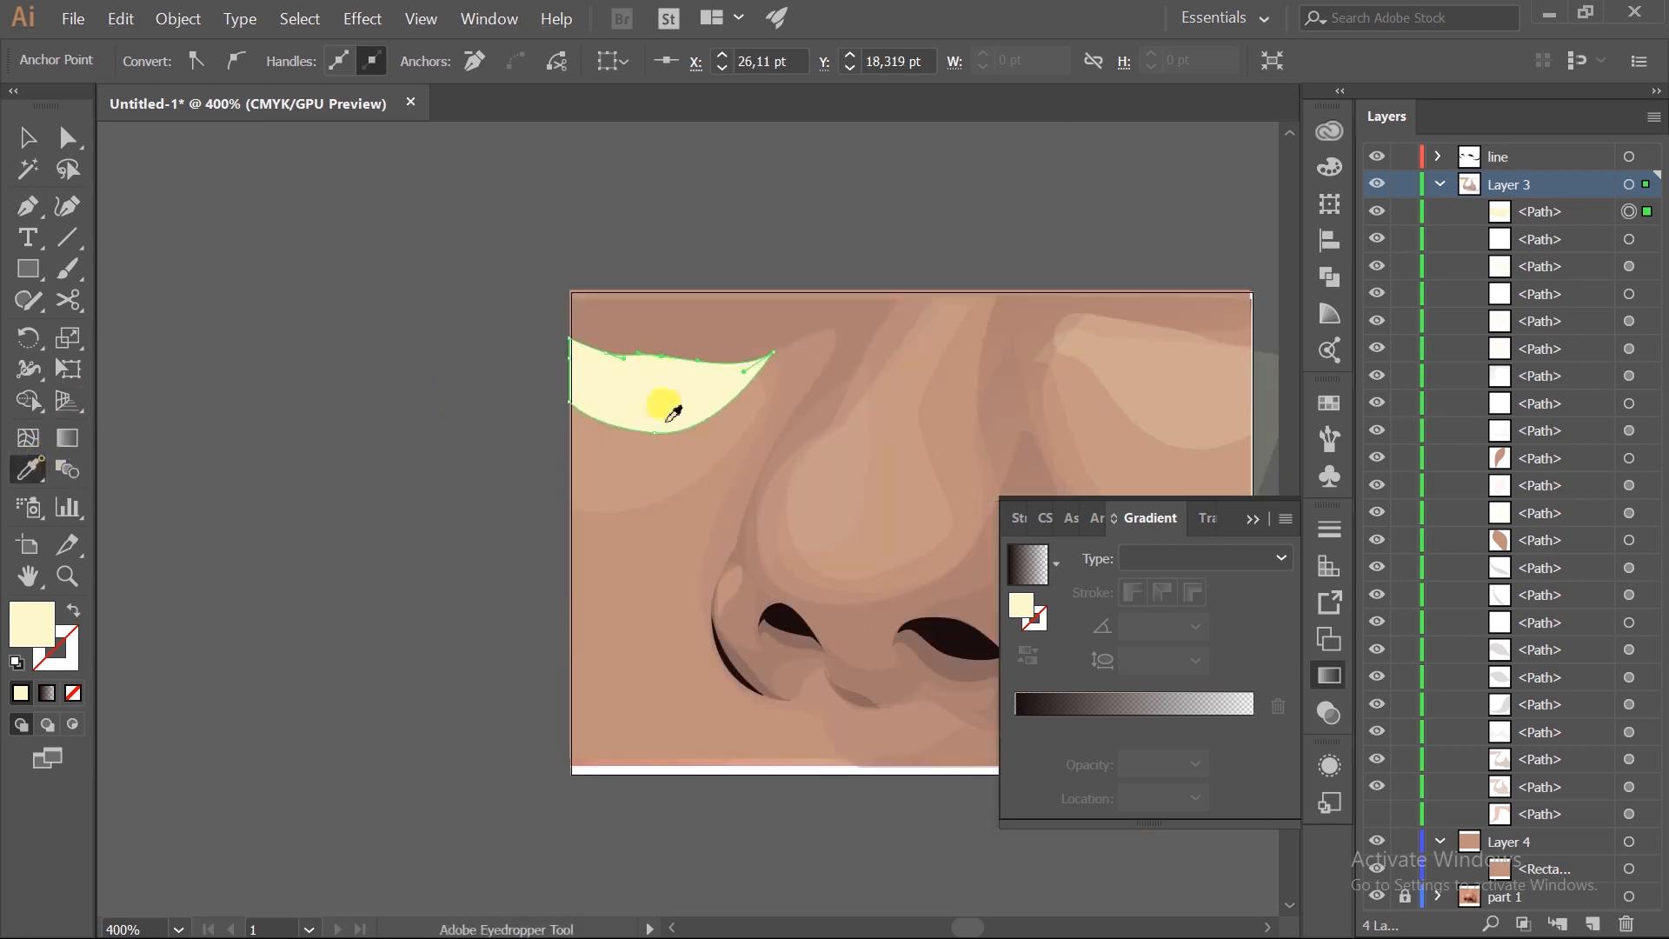
pyautogui.click(1130, 353)
pyautogui.hotkey('ctrl', 'shift', 'a')
pyautogui.scroll(-3, 421, 421)
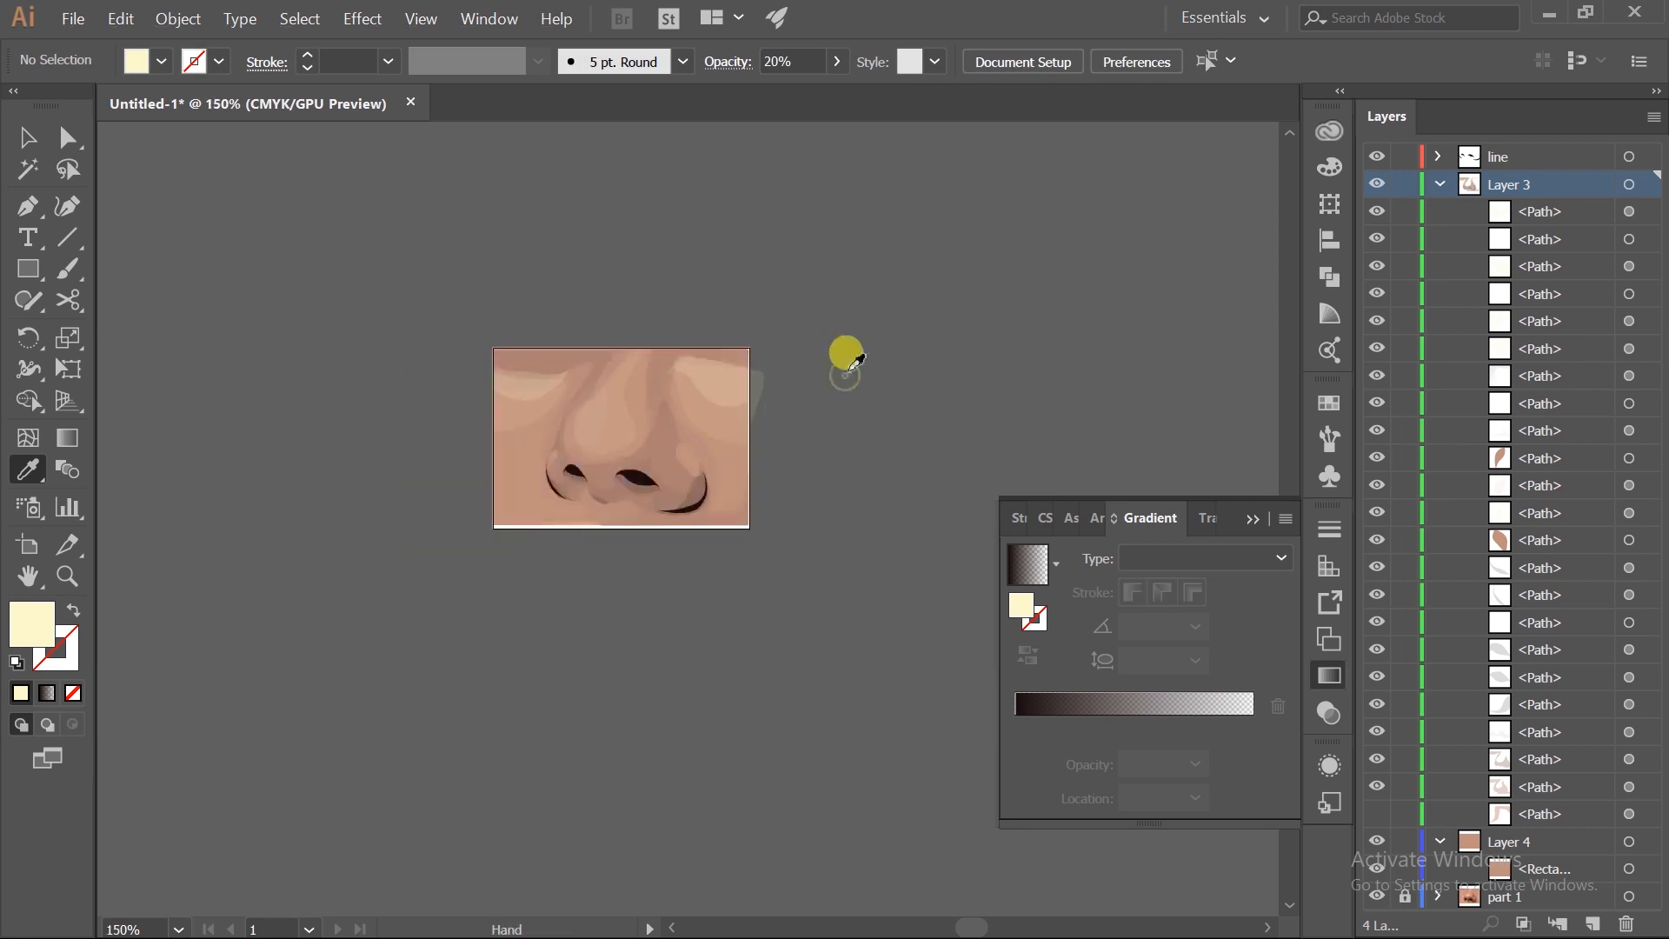
# - Start a new shadow outline with the Pen tool, curving from the artboard's left edge up toward the left nostril wing
pyautogui.scroll(4, 690, 440)
pyautogui.press('p')
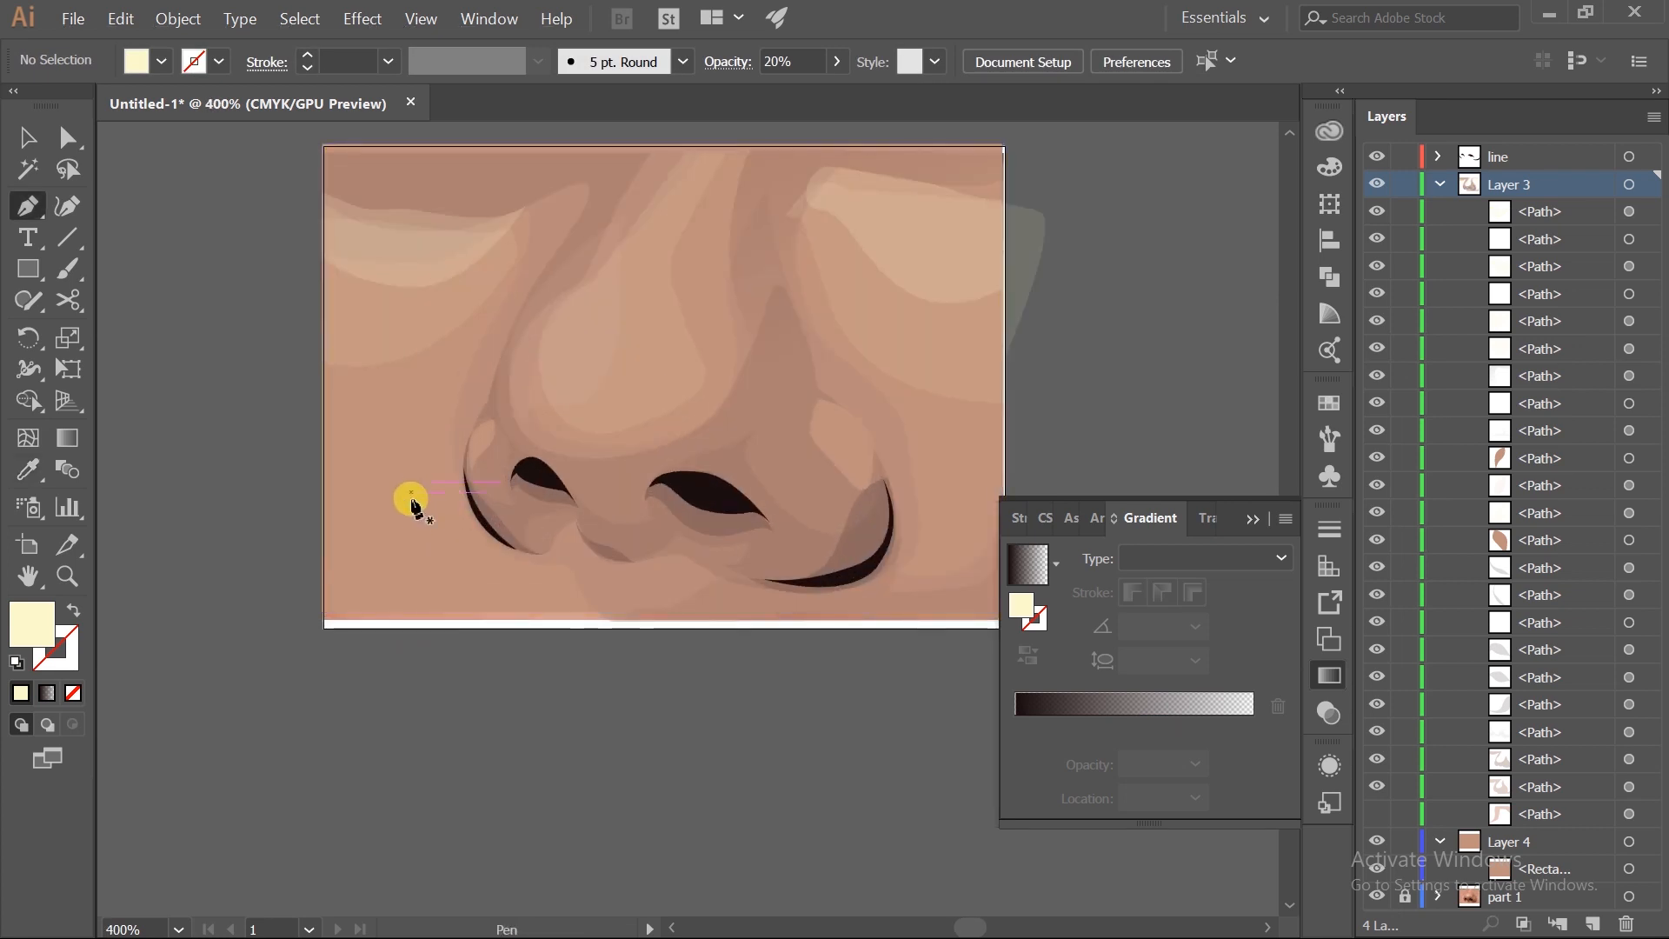
pyautogui.scroll(1, 411, 502)
pyautogui.click(595, 552)
pyautogui.click(447, 581)
pyautogui.click(302, 613)
pyautogui.hotkey('ctrl', 'z')
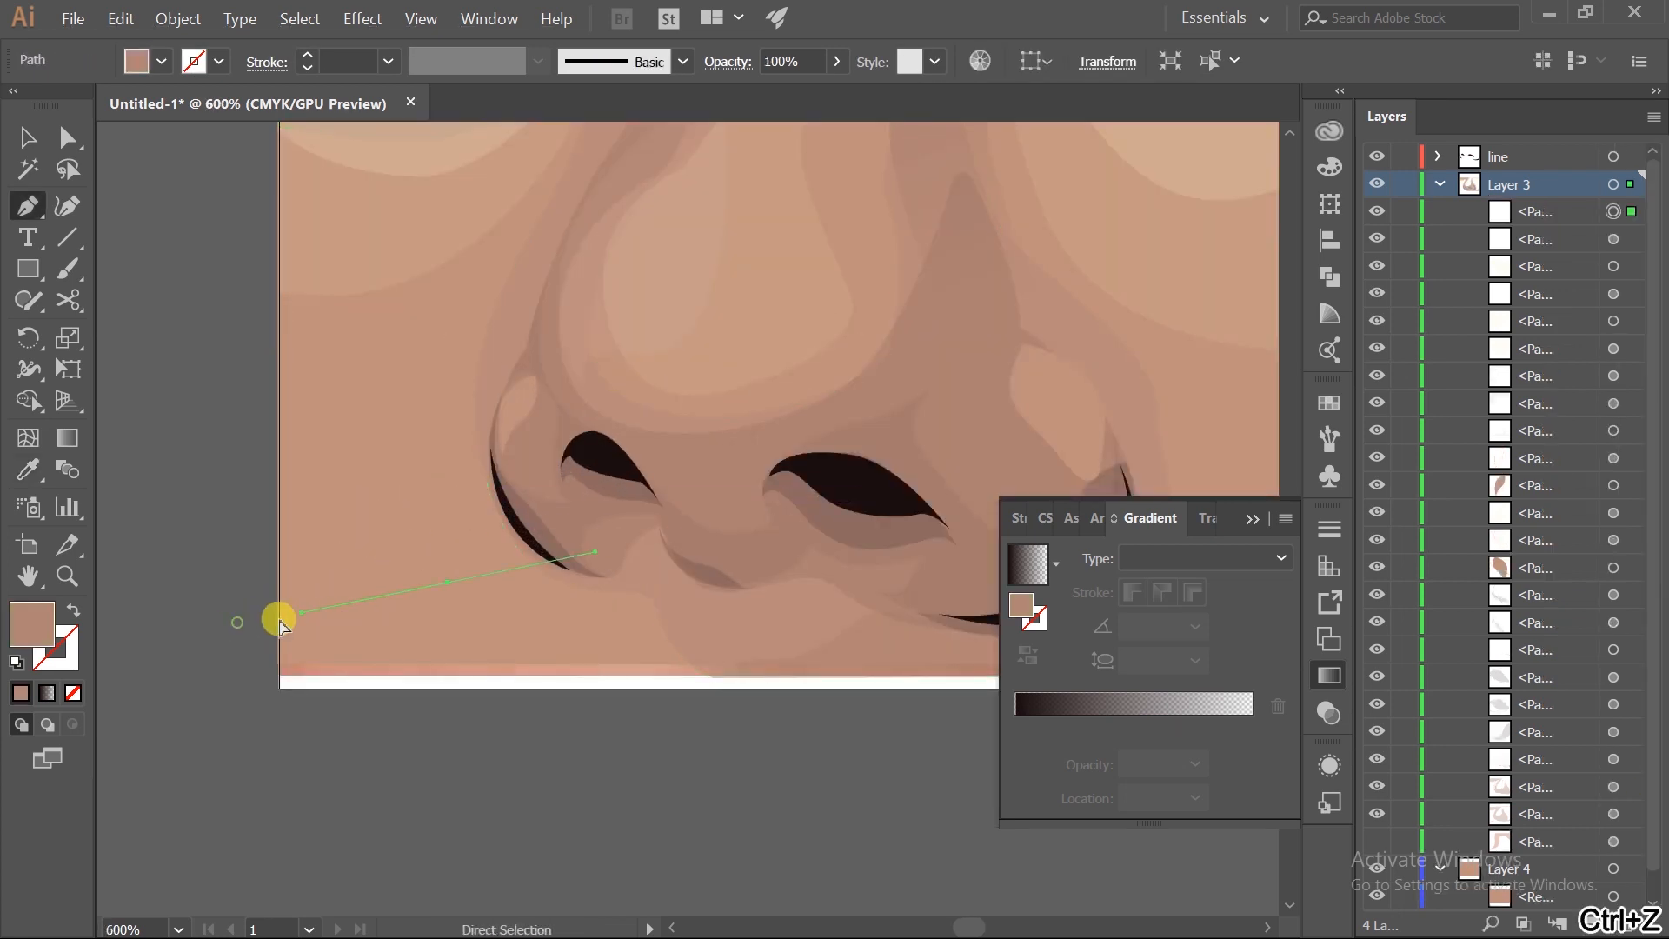
pyautogui.click(280, 613)
pyautogui.moveTo(487, 564); pyautogui.dragTo(520, 537)
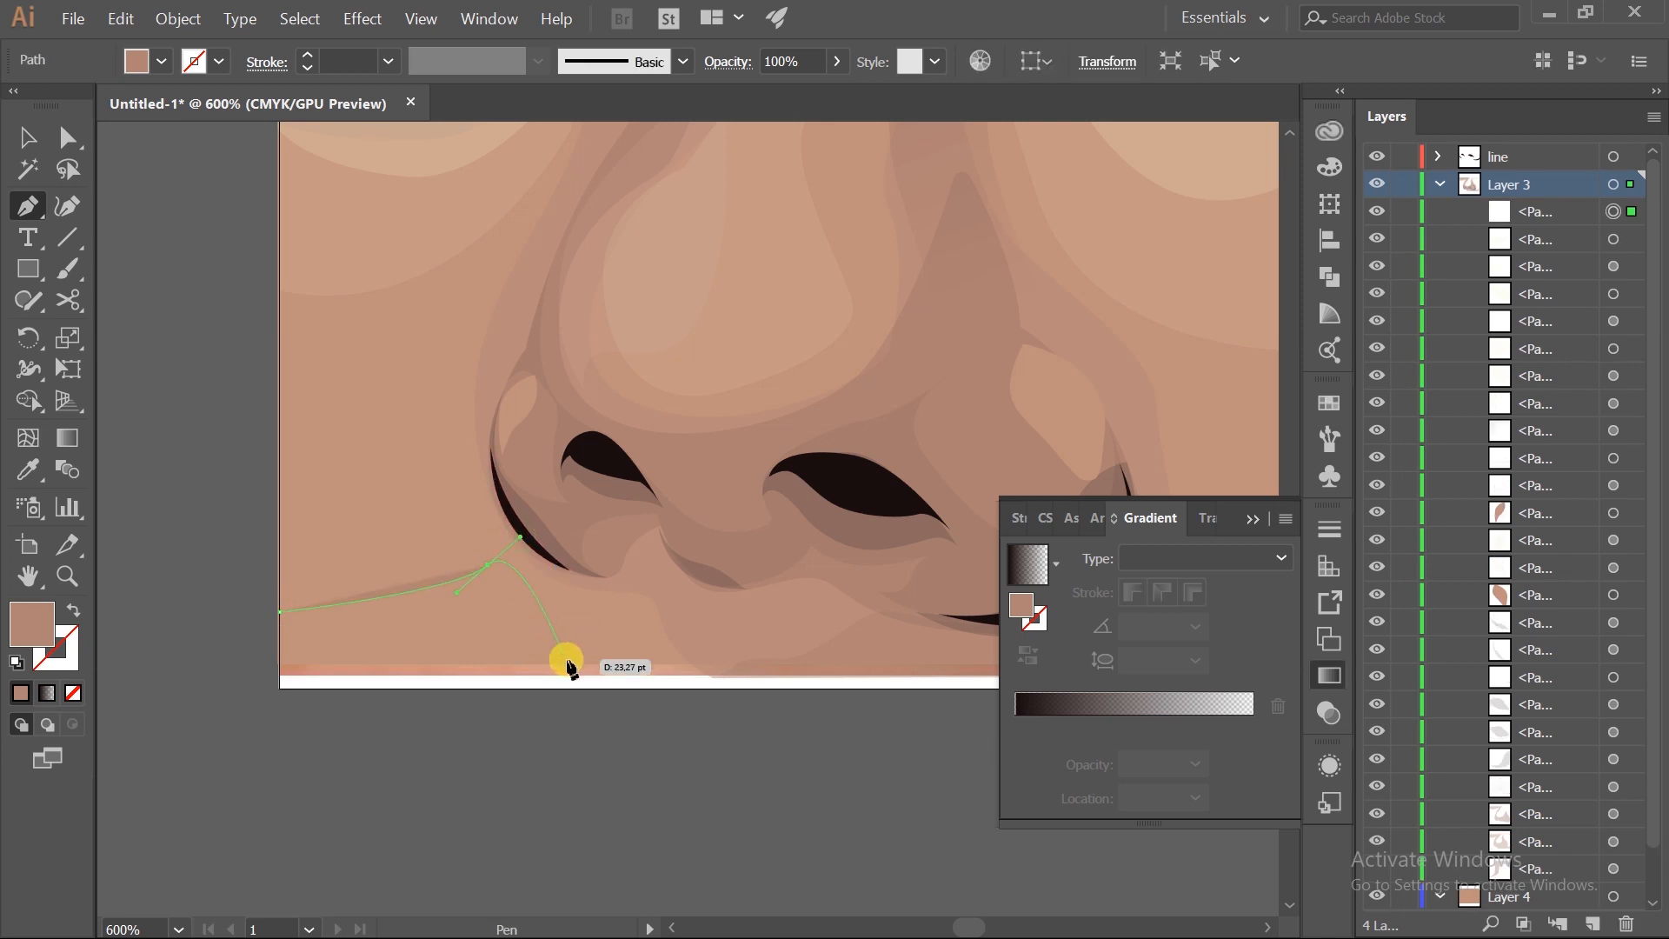
# - Continue the shadow outline under the left nostril wing, down to the artwork's lower edge, and close it at its starting anchor
pyautogui.click(570, 668)
pyautogui.hotkey('ctrl', 'z')
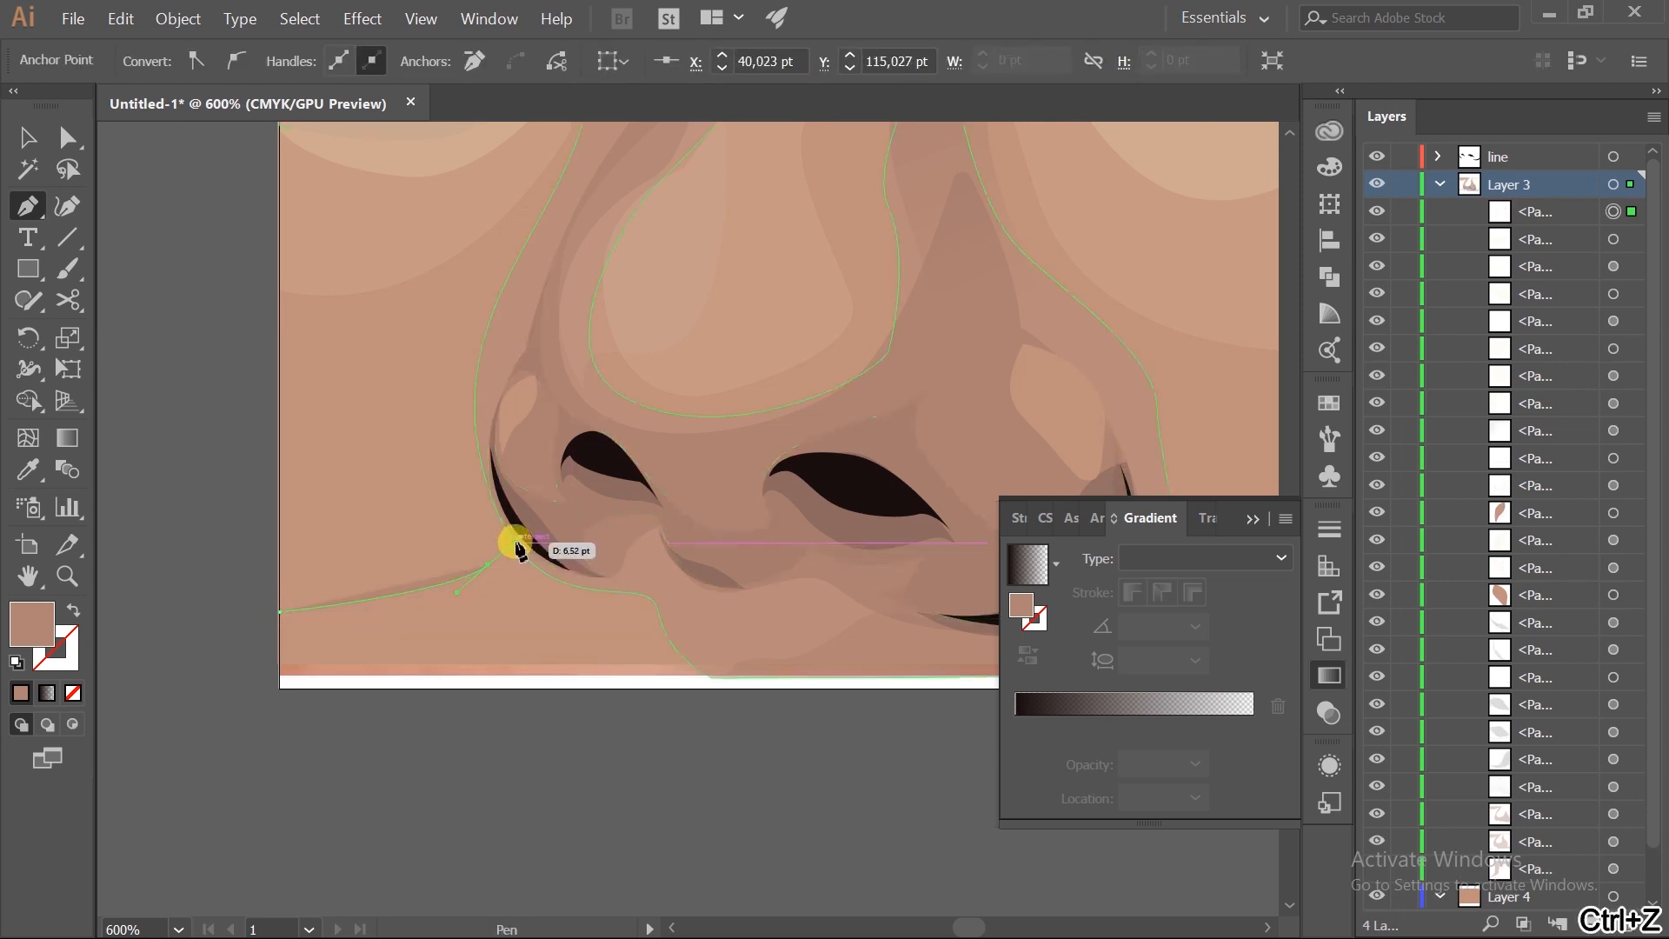
pyautogui.click(514, 542)
pyautogui.click(549, 566)
pyautogui.moveTo(551, 663); pyautogui.dragTo(582, 663)
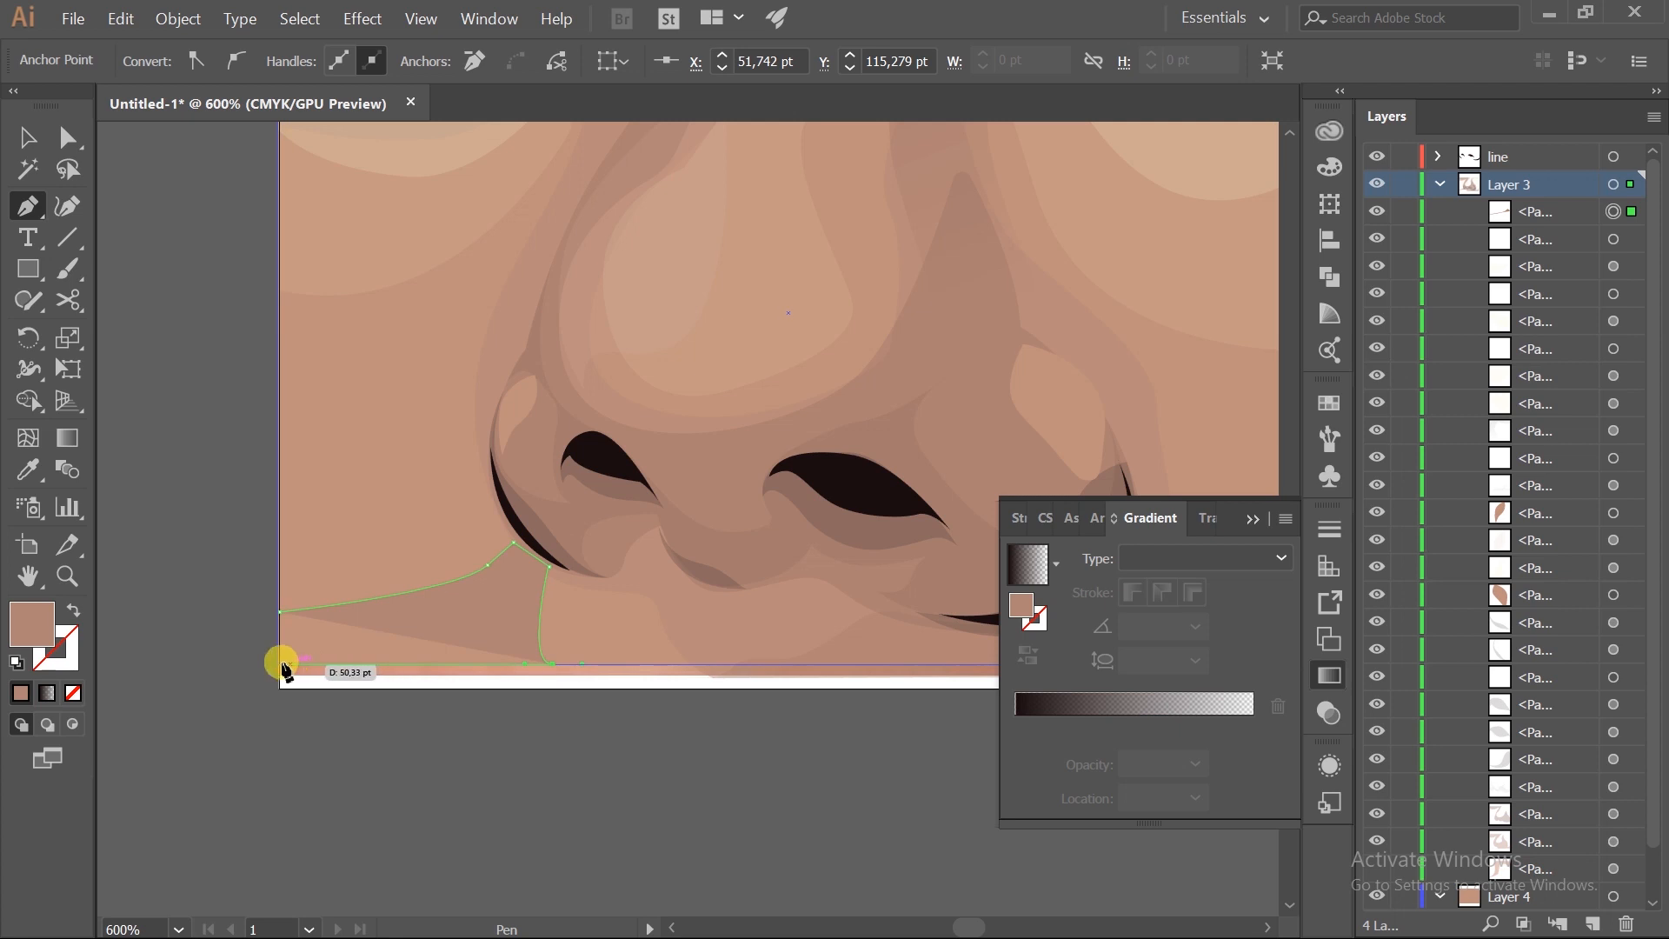
pyautogui.click(280, 613)
# - Match the new lower-left shape to the lower-right shadow's dark grey fill at 37% opacity using the Eyedropper
pyautogui.hotkey('ctrl', '-')
pyautogui.press('i')
pyautogui.click(560, 588)
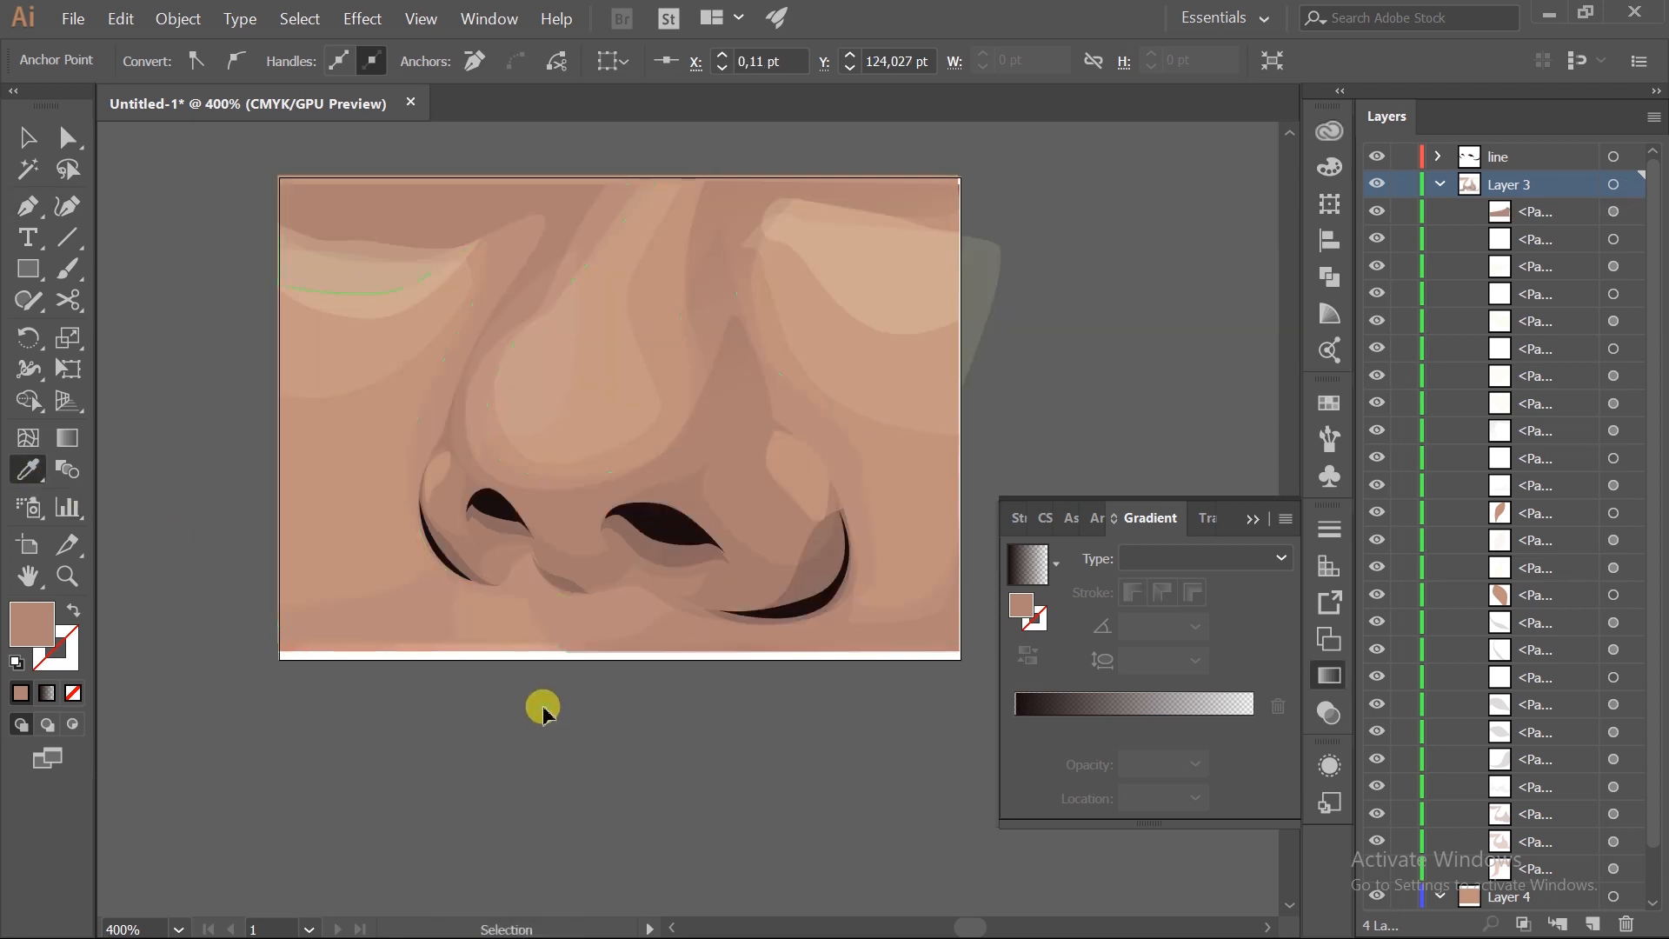
pyautogui.scroll(-2, 544, 709)
pyautogui.hotkey('ctrl', 'z')
pyautogui.scroll(1, 639, 723)
pyautogui.moveTo(784, 470); pyautogui.dragTo(846, 525)
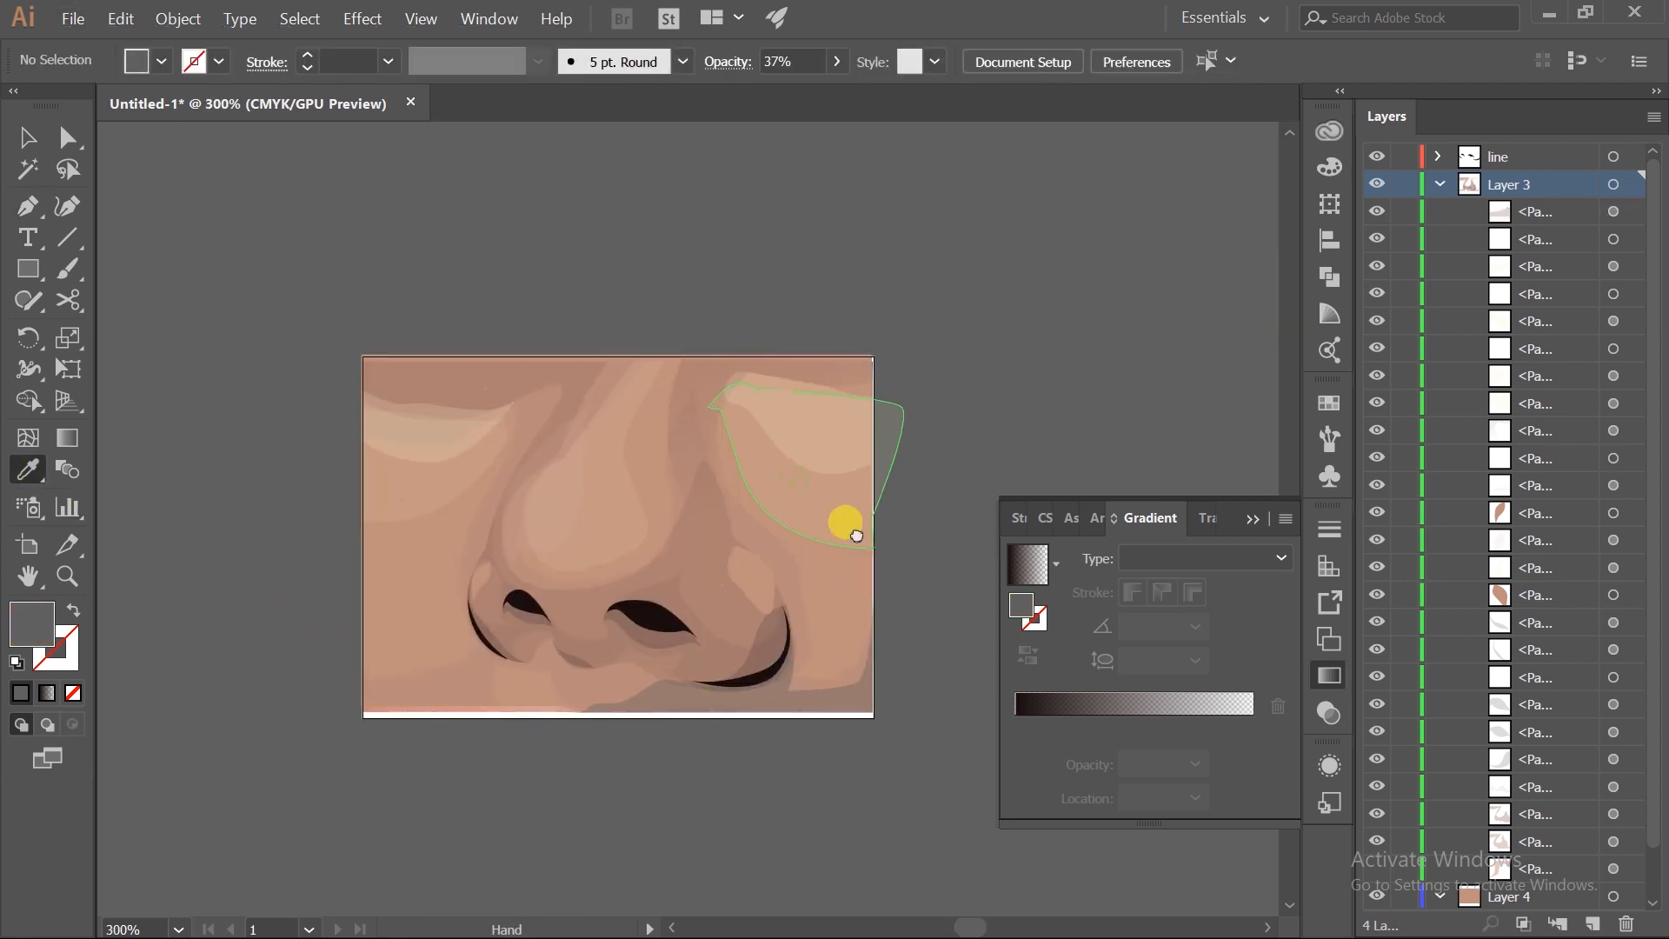
# - Lower the opacity of the large shadow shape beneath the right nostril and deselect it
pyautogui.scroll(-1, 824, 490)
pyautogui.press('v')
pyautogui.scroll(-1, 925, 418)
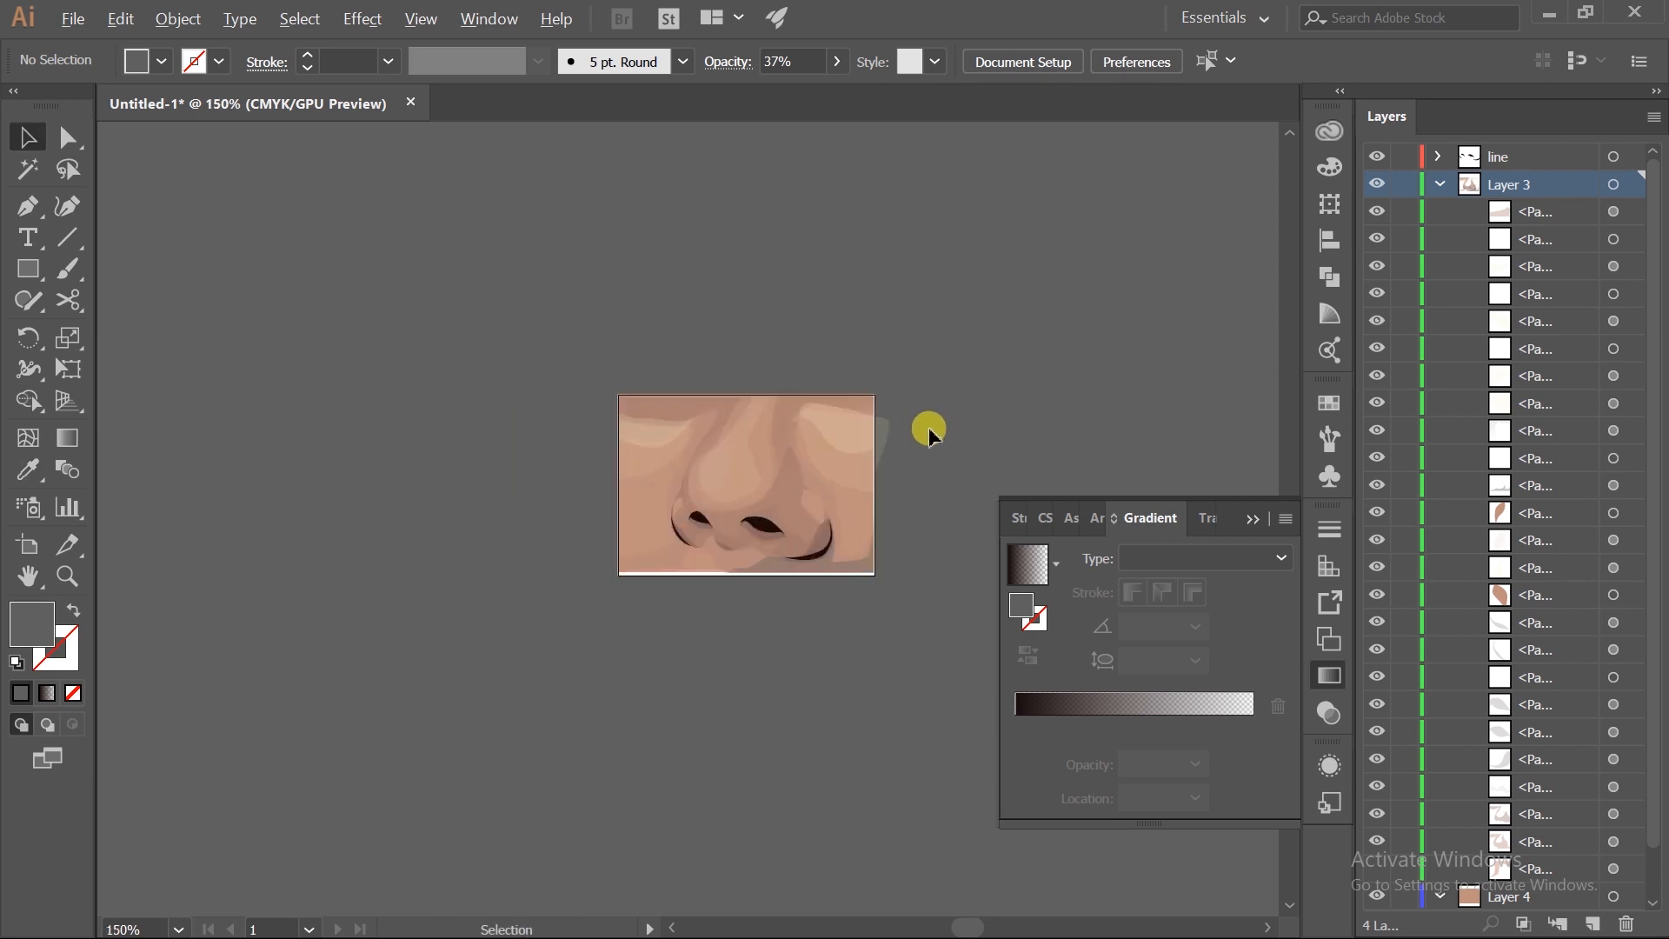
pyautogui.scroll(2, 835, 521)
pyautogui.scroll(1, 782, 577)
pyautogui.click(792, 609)
pyautogui.click(837, 61)
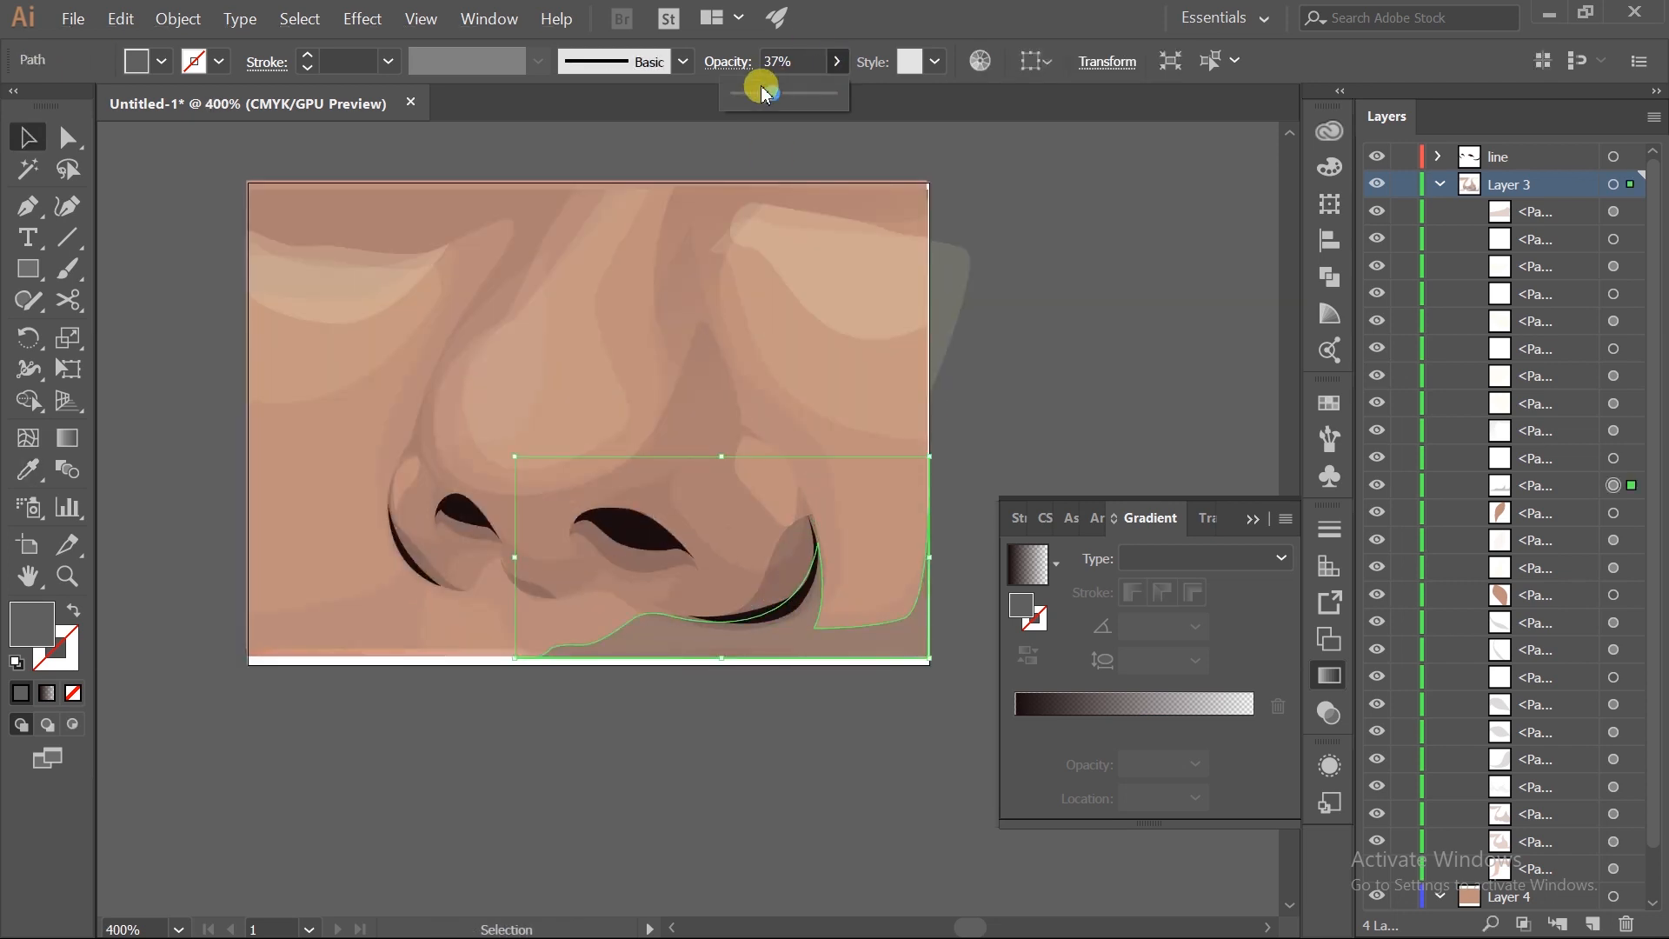
pyautogui.moveTo(768, 95); pyautogui.dragTo(754, 96)
pyautogui.keyDown('ctrl'); pyautogui.click(1032, 259); pyautogui.keyUp('ctrl')
# - Group all the vector nose artwork in the line layer and hide the part 1 photo layer
pyautogui.scroll(-1, 952, 292)
pyautogui.scroll(-1, 952, 291)
pyautogui.moveTo(960, 234); pyautogui.dragTo(782, 378)
pyautogui.moveTo(371, 346); pyautogui.dragTo(761, 626)
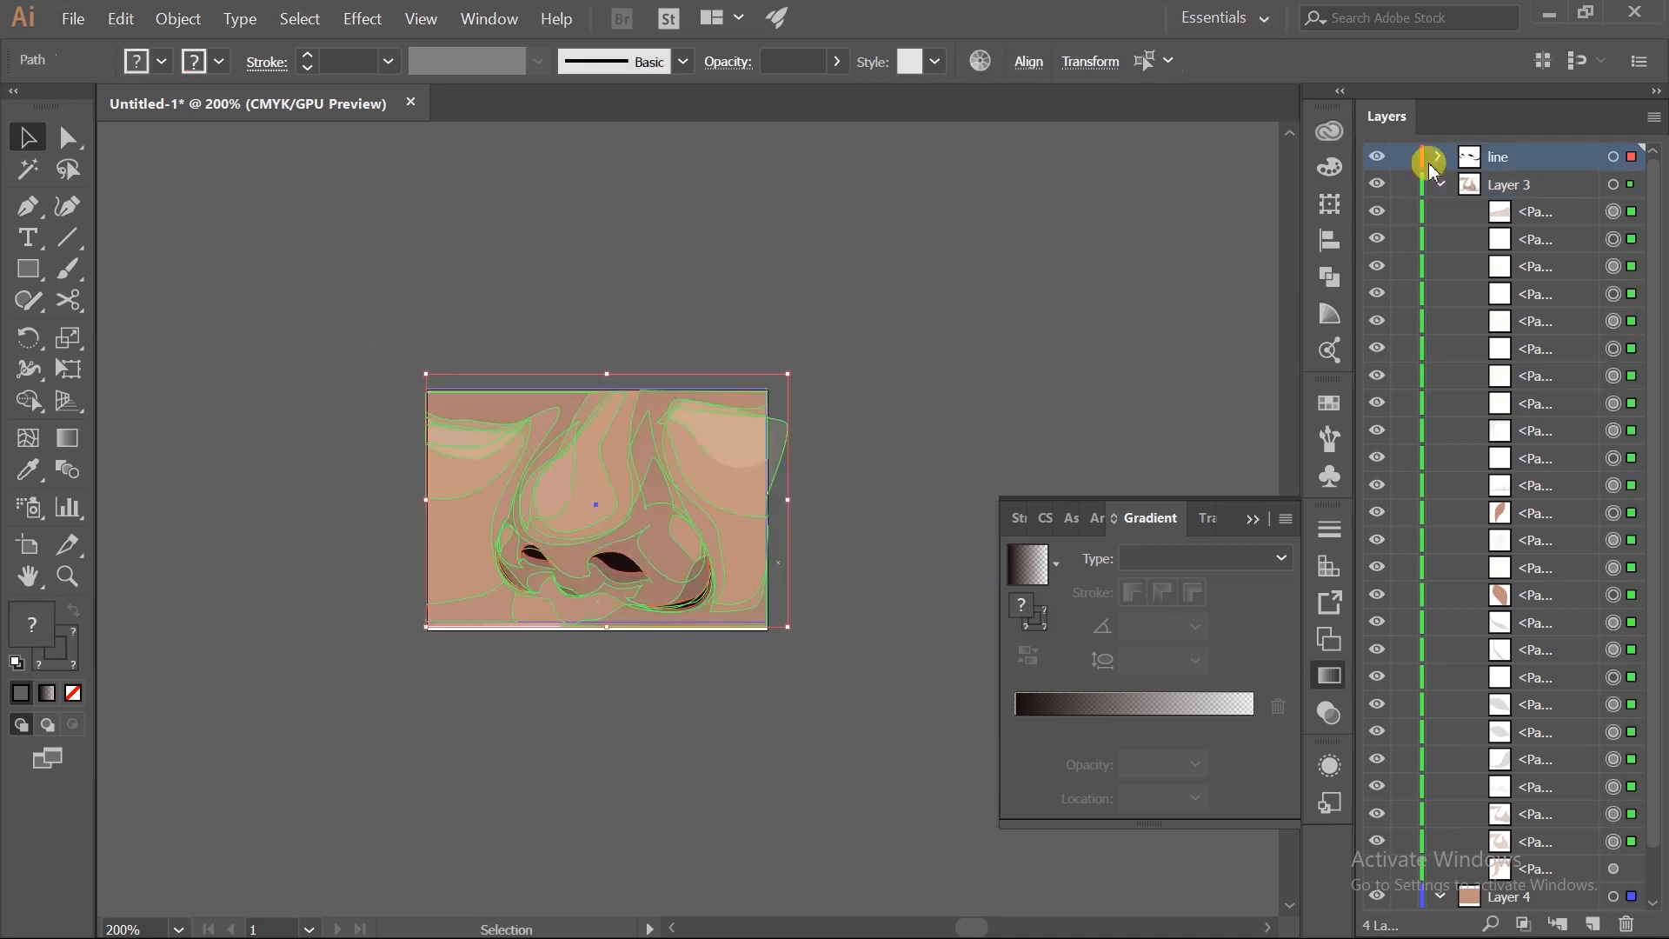
pyautogui.click(1441, 184)
pyautogui.click(1440, 211)
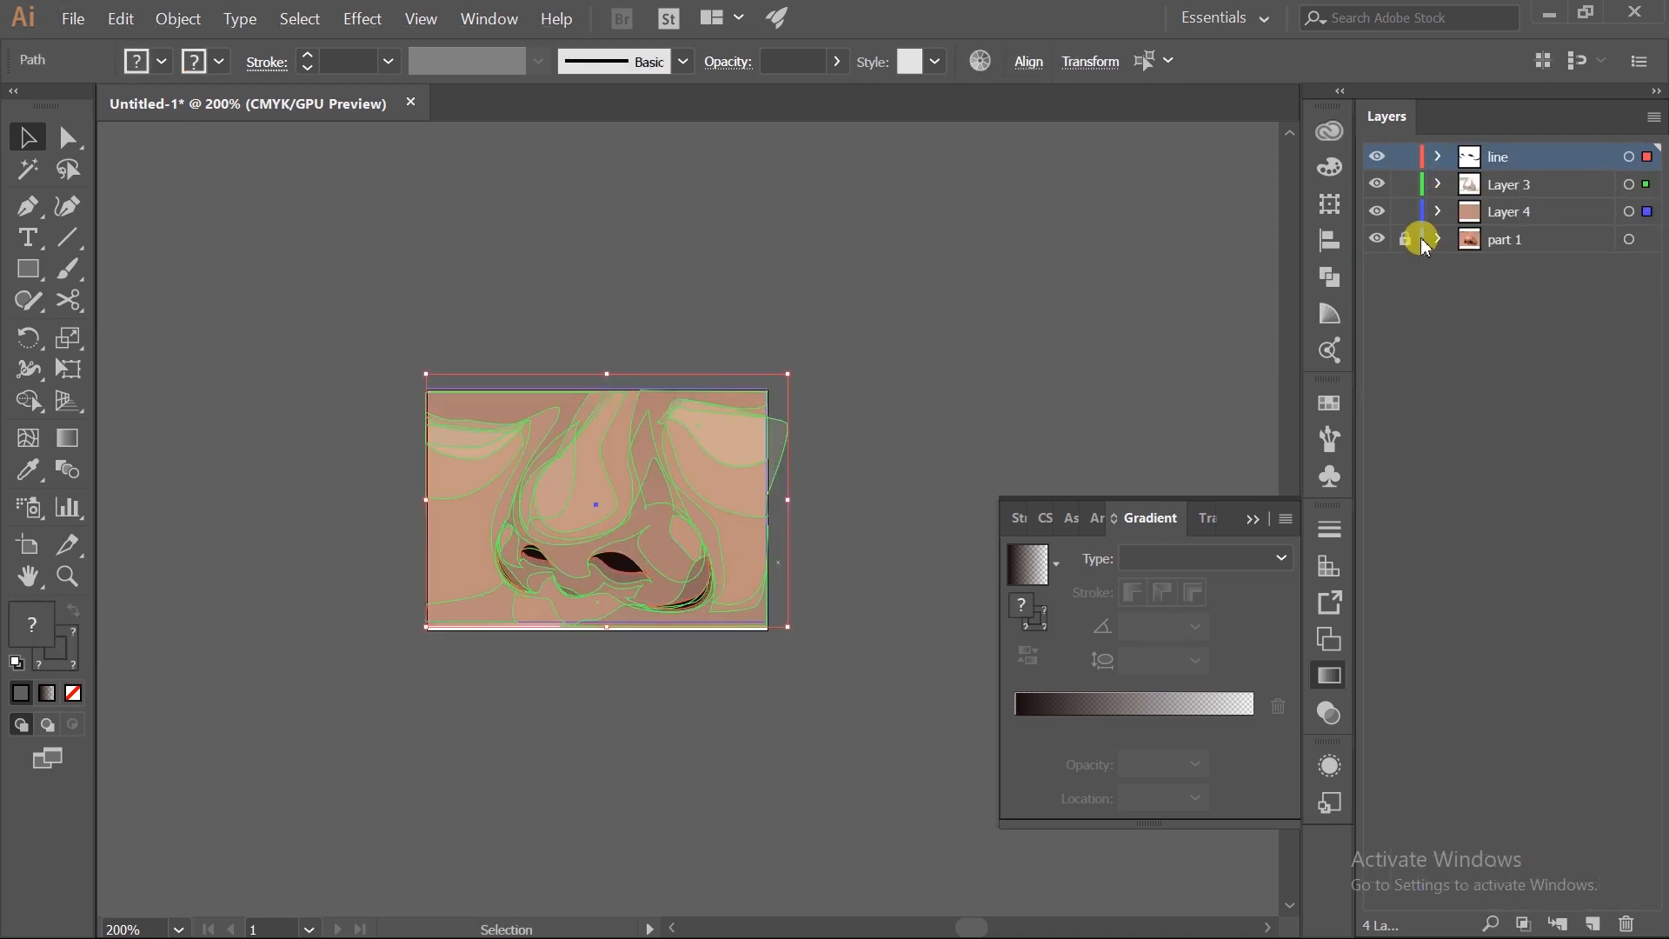
pyautogui.press('ctrl')
pyautogui.hotkey('ctrl', 'g')
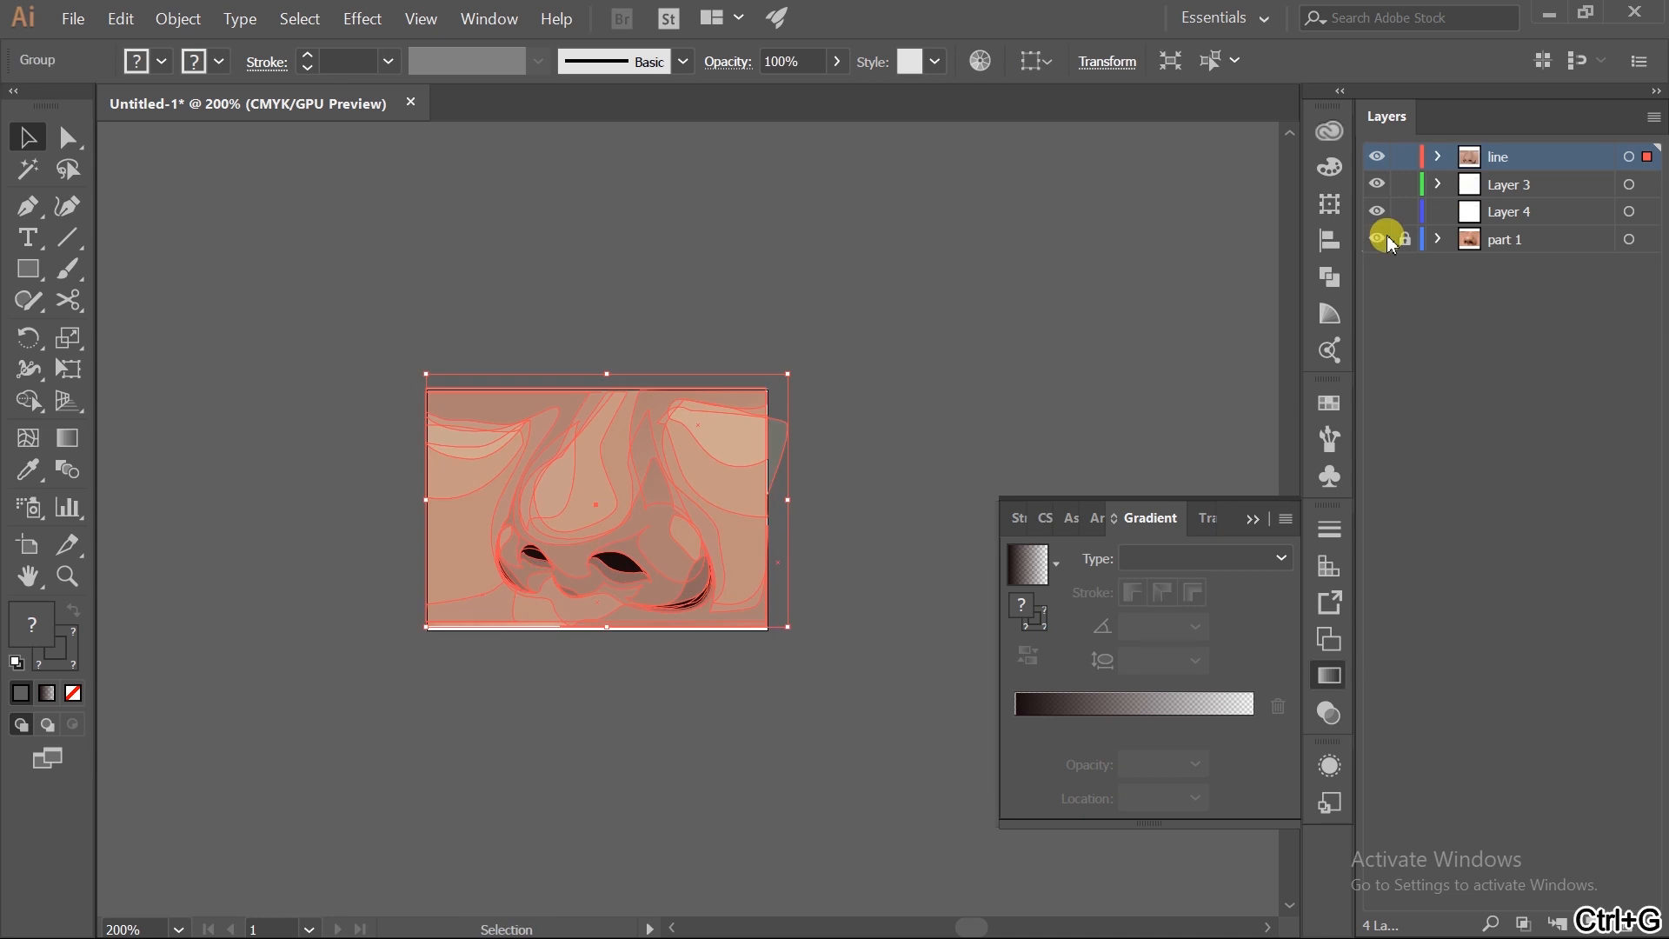
pyautogui.click(1375, 237)
pyautogui.click(887, 337)
# - Draw a rectangle over the nose artwork, spanning the artboard's width and ending at the artwork's lower edge
pyautogui.scroll(2, 767, 458)
pyautogui.moveTo(768, 458); pyautogui.dragTo(1022, 395)
pyautogui.hscroll(2, 469, 339)
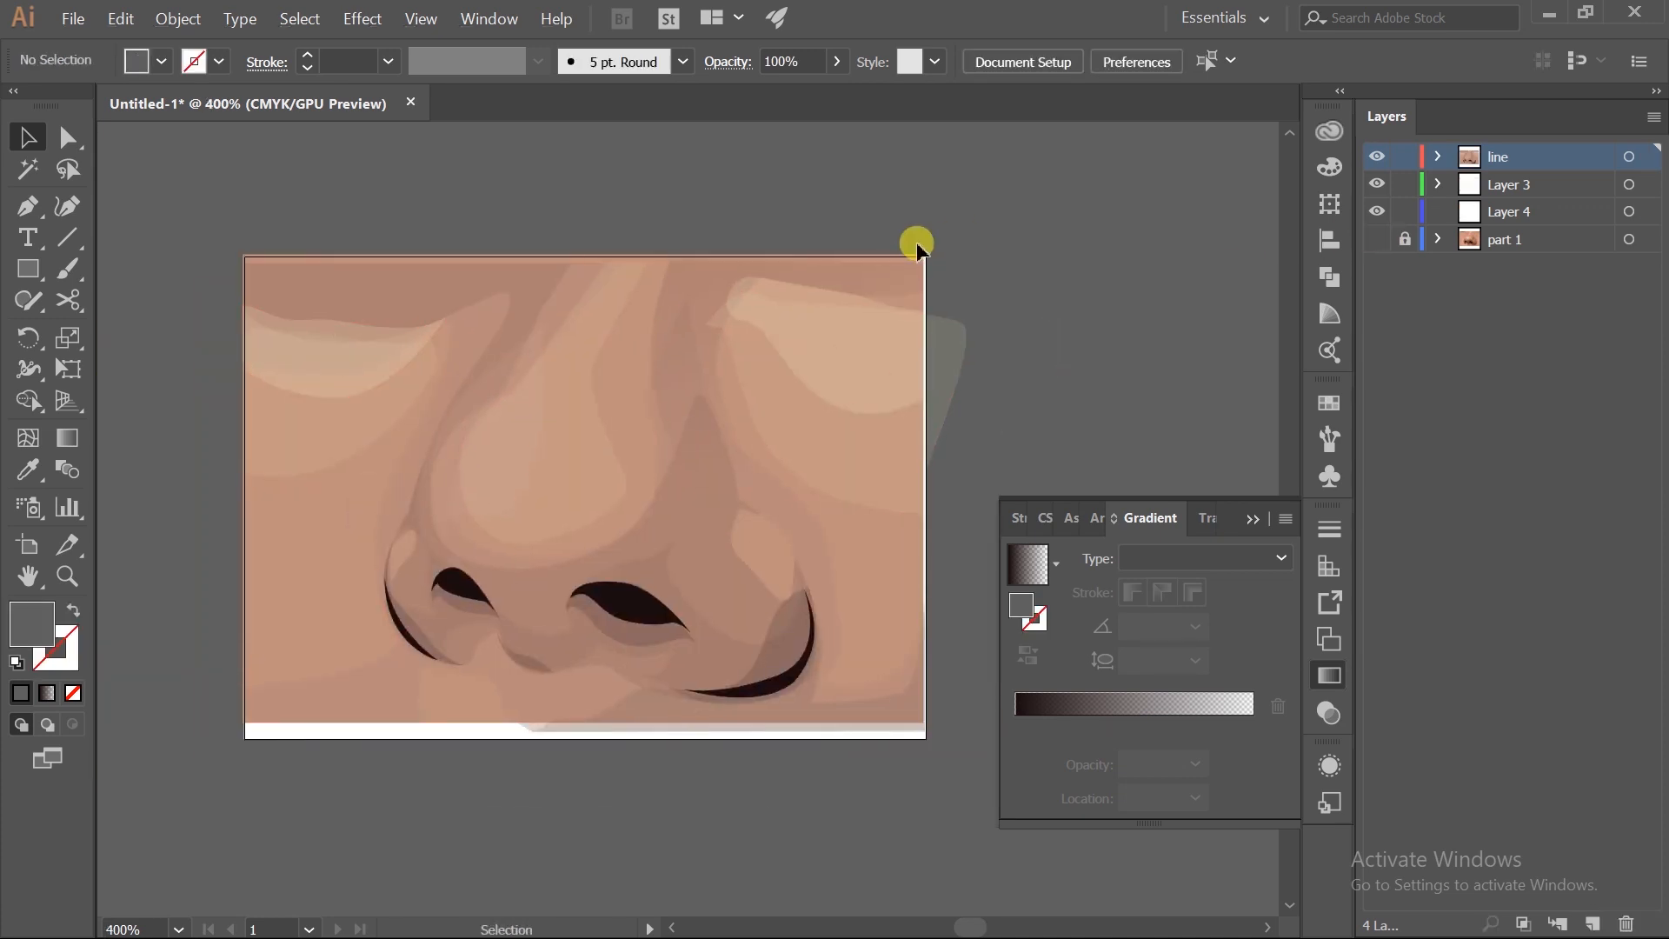
pyautogui.click(28, 268)
pyautogui.moveTo(247, 265); pyautogui.dragTo(925, 722)
# - Make a clipping mask from the rectangle and the grouped artwork to trim the parts extending past the artboard
pyautogui.press('v')
pyautogui.hotkey('ctrl', 'a')
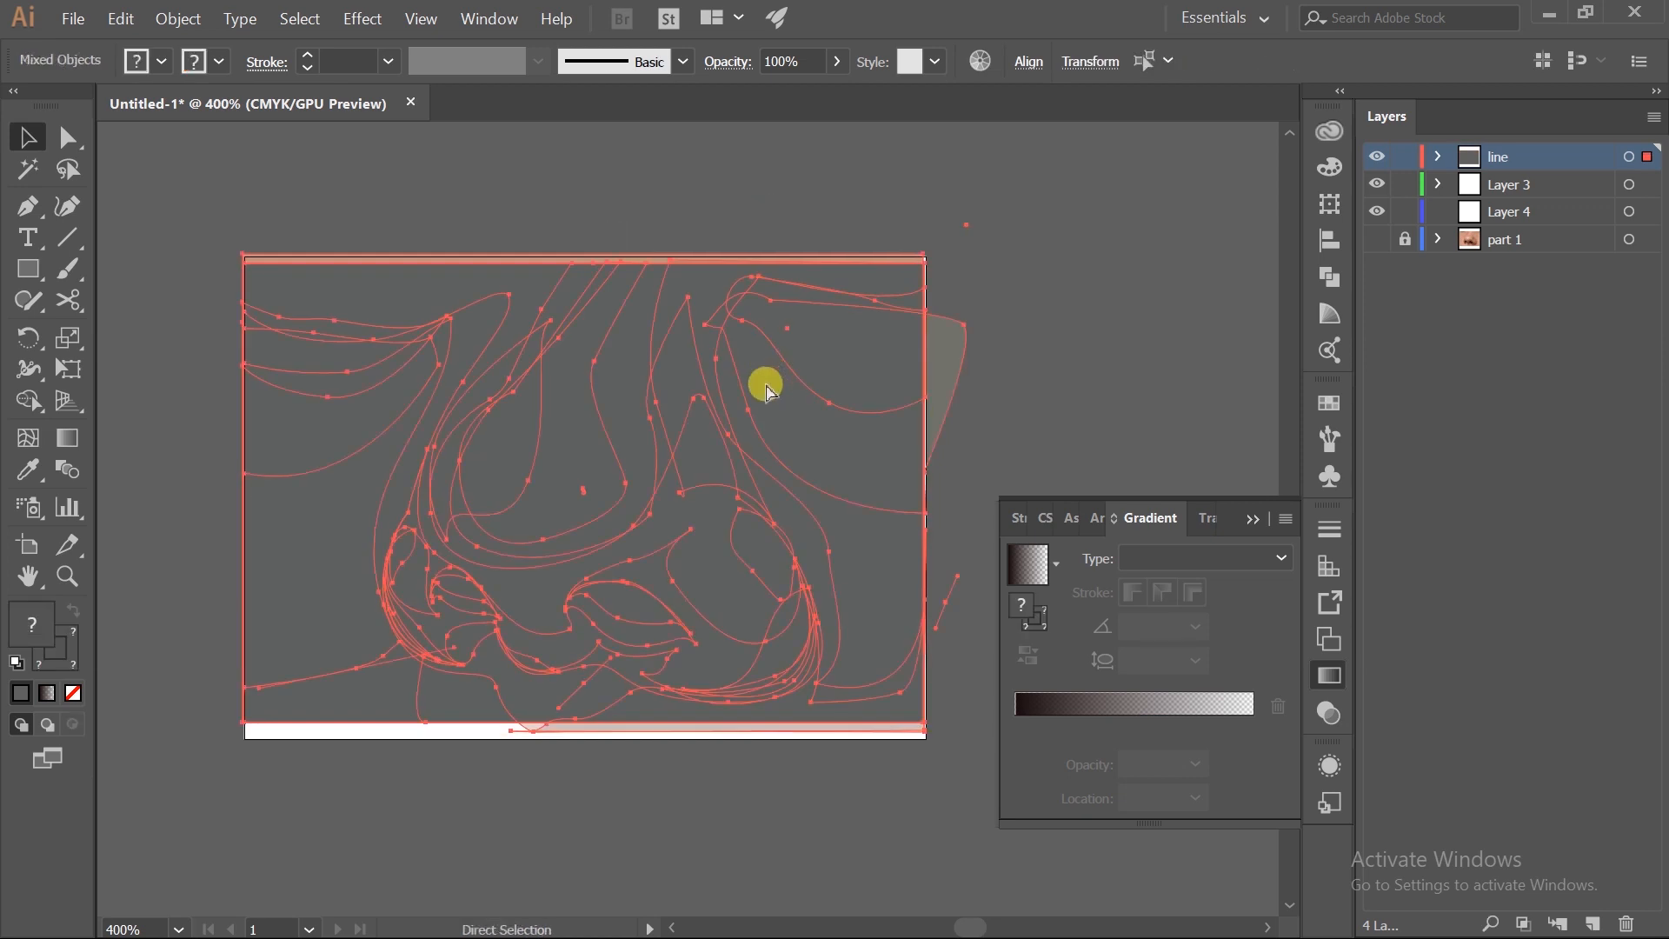
pyautogui.hotkey('ctrl', '7')
pyautogui.click(1014, 343)
pyautogui.scroll(-2, 993, 477)
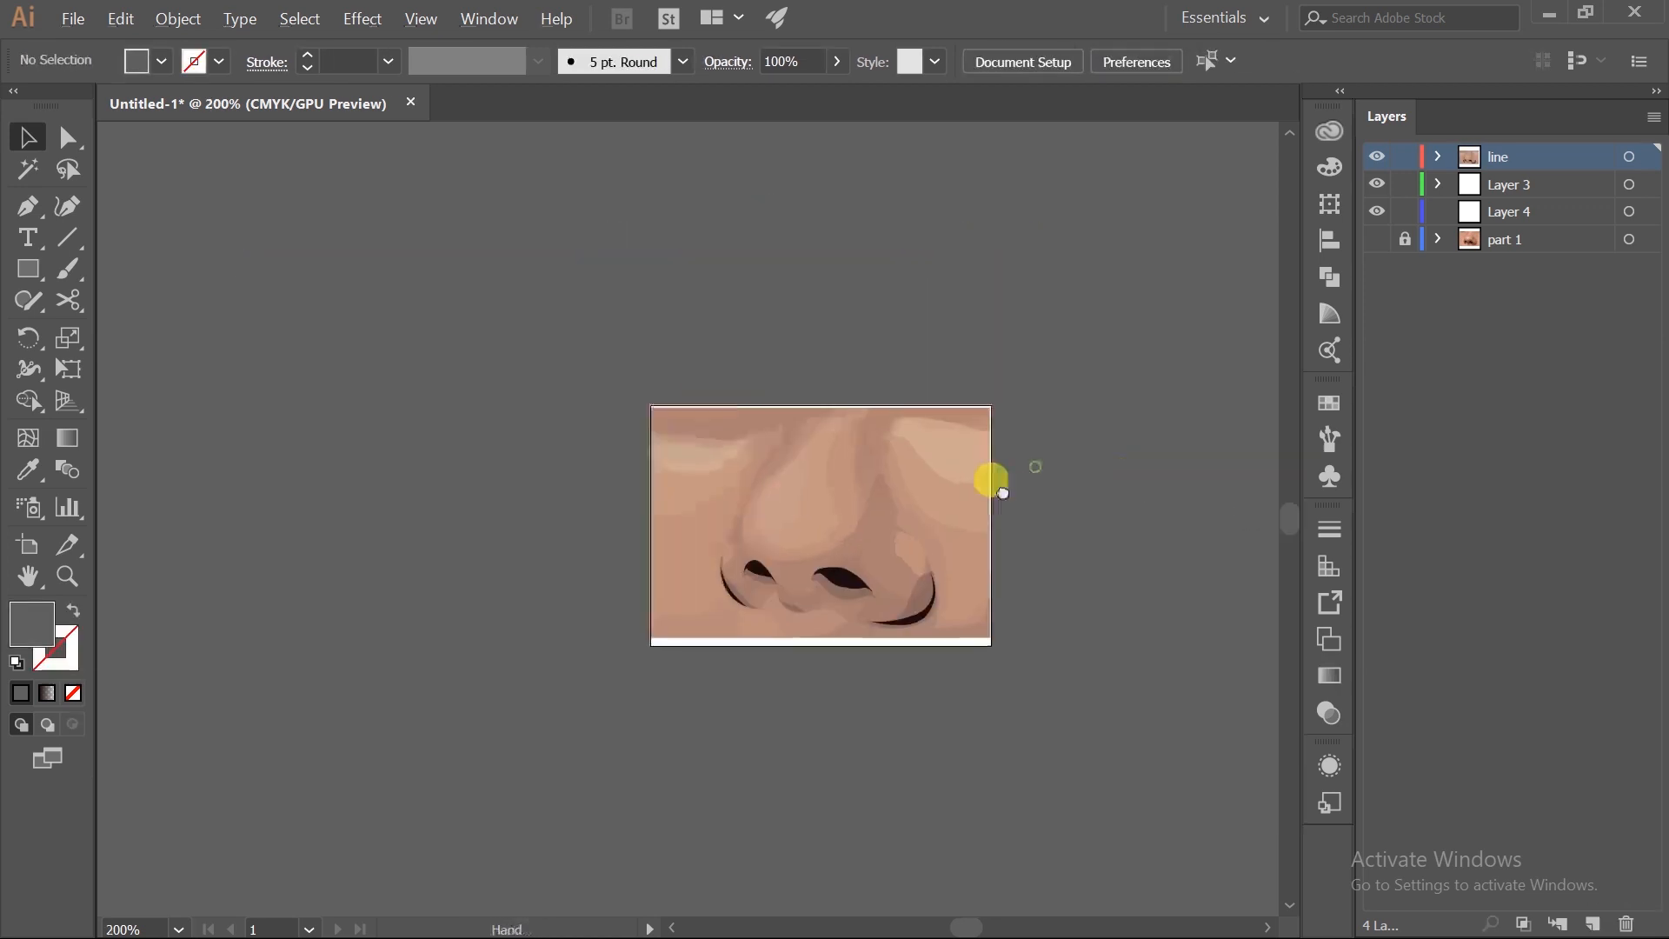
pyautogui.hscroll(2, 1041, 435)
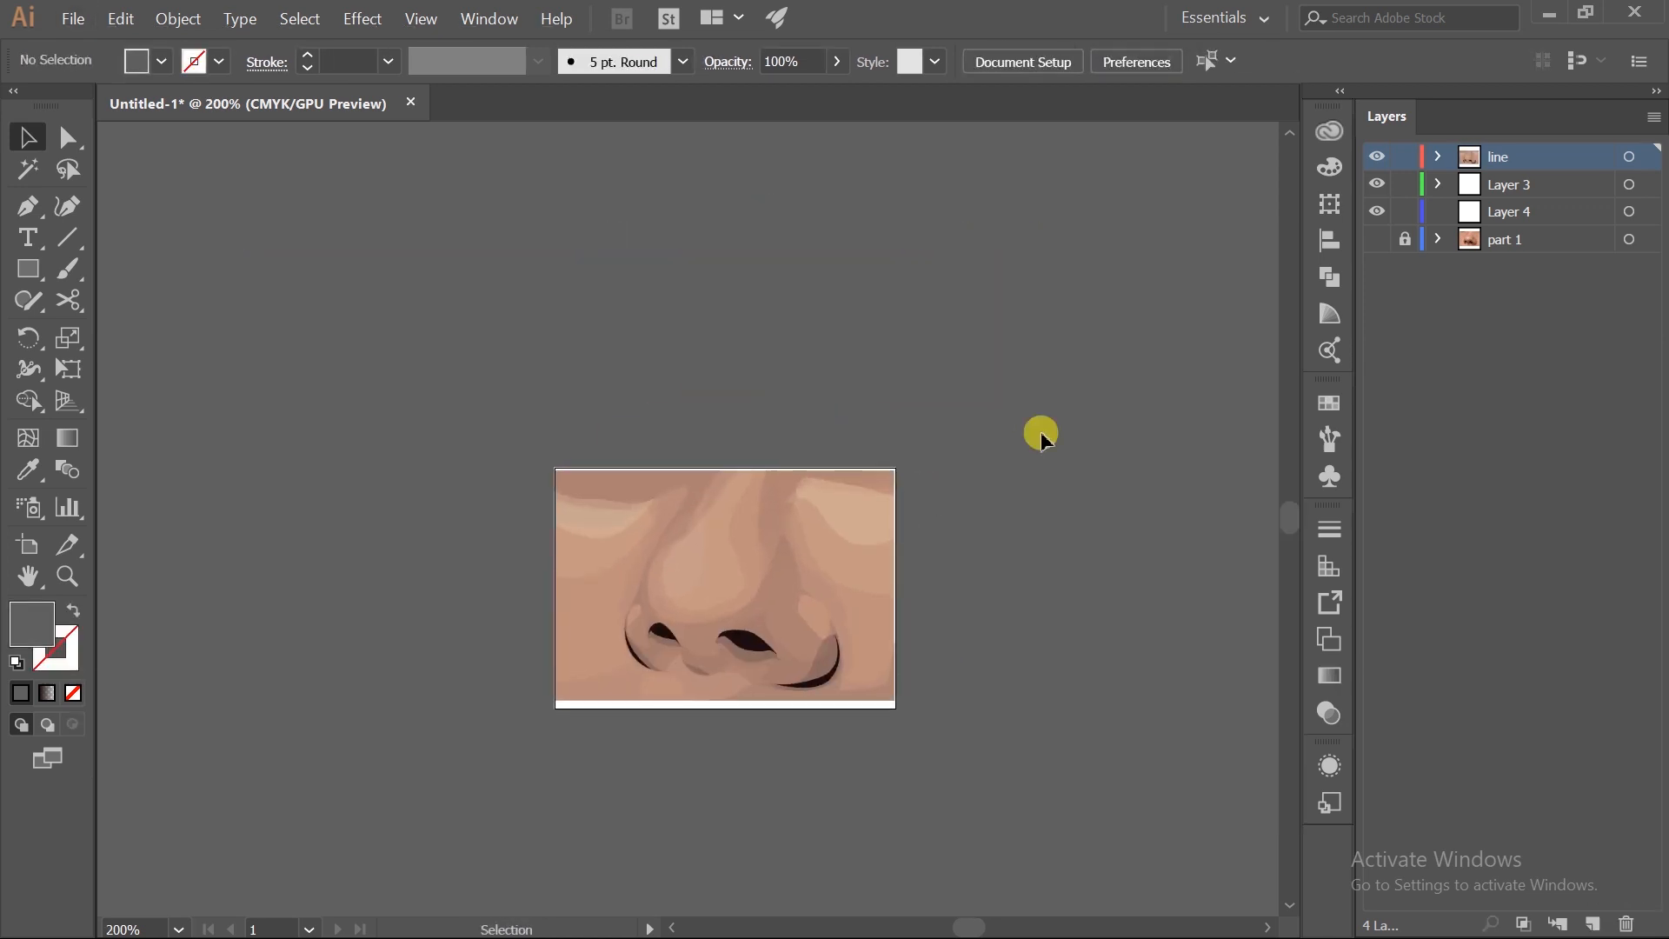